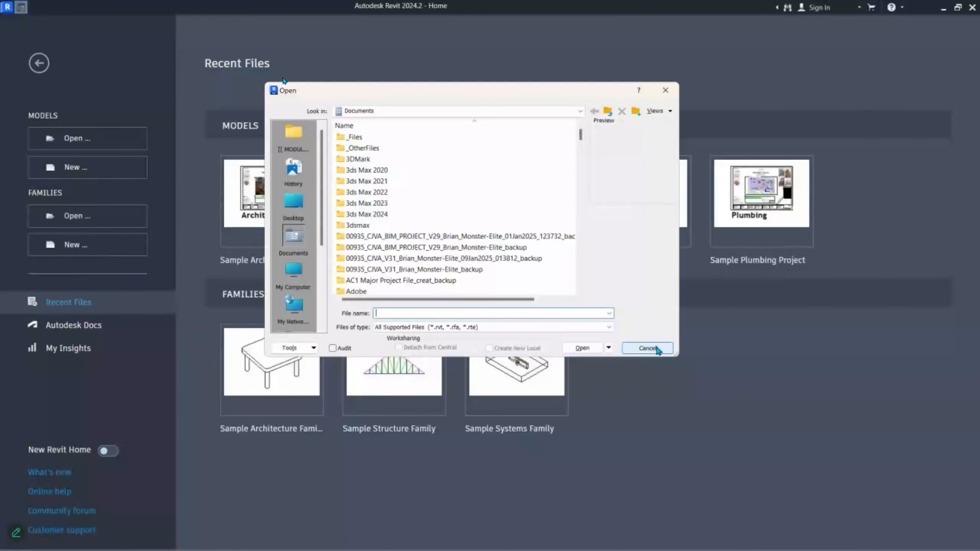
- Place the cursor in the Open dialog's File name box
click(656, 348)
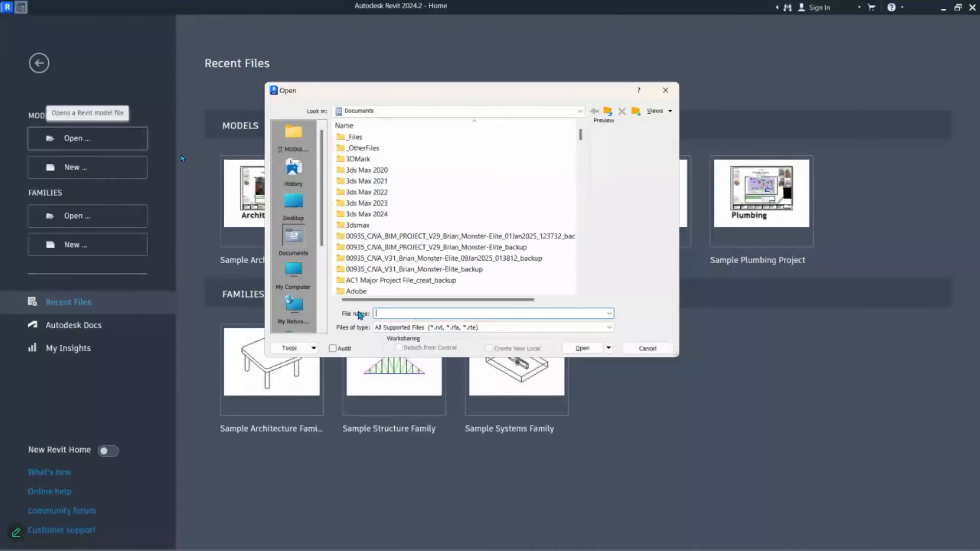
- Paste the saved network share path, then open Student Project Start RVT2024.rvt from the student's folder
key(super+v)
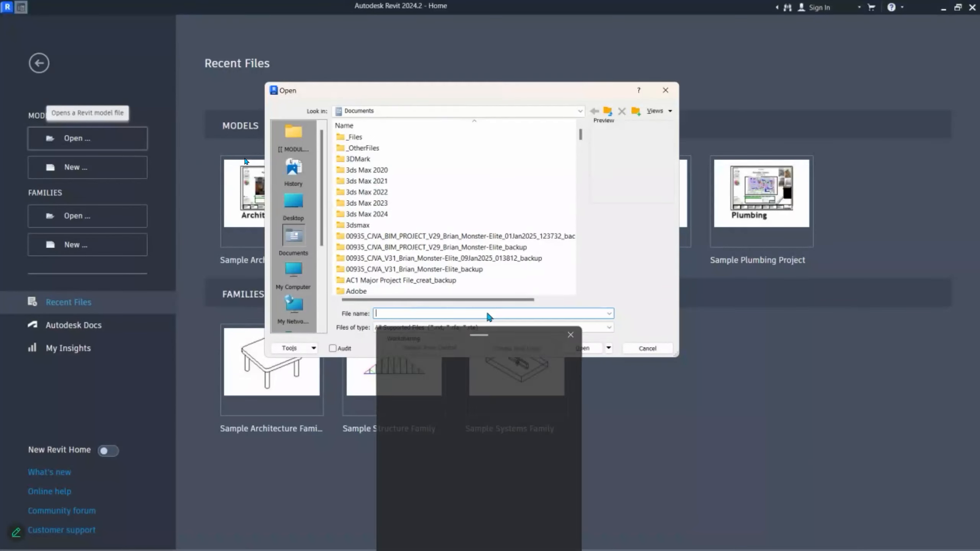
scroll(477, 458, down, 2)
scroll(475, 453, down, 1)
click(493, 461)
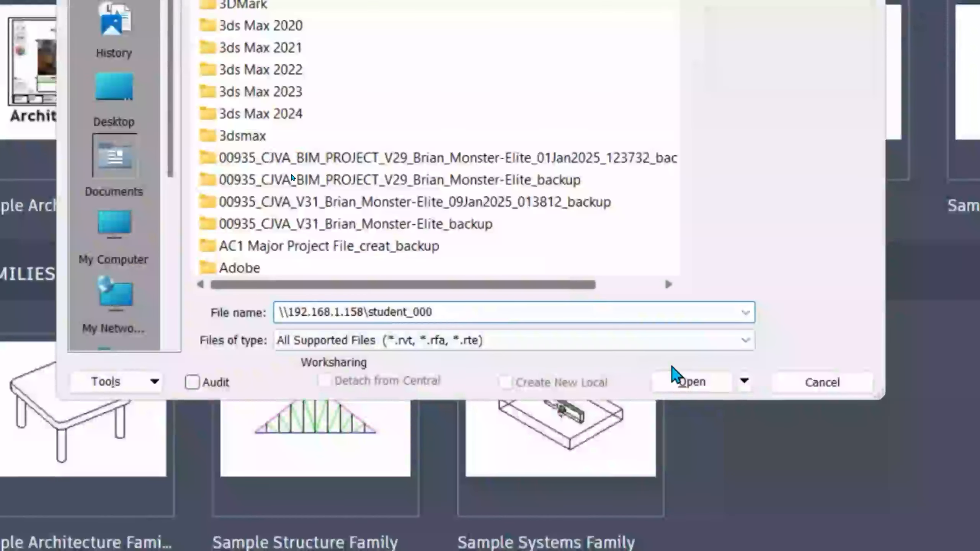
click(678, 378)
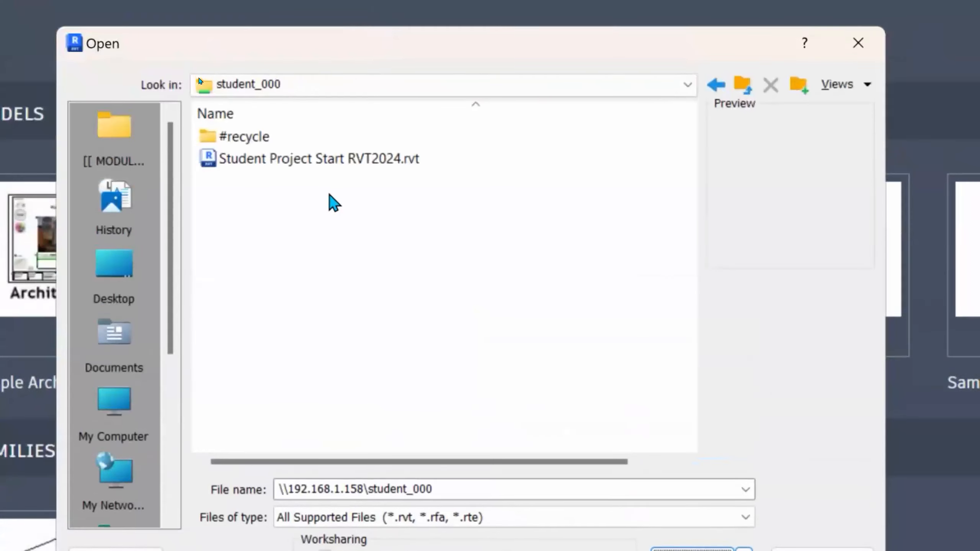
click(274, 163)
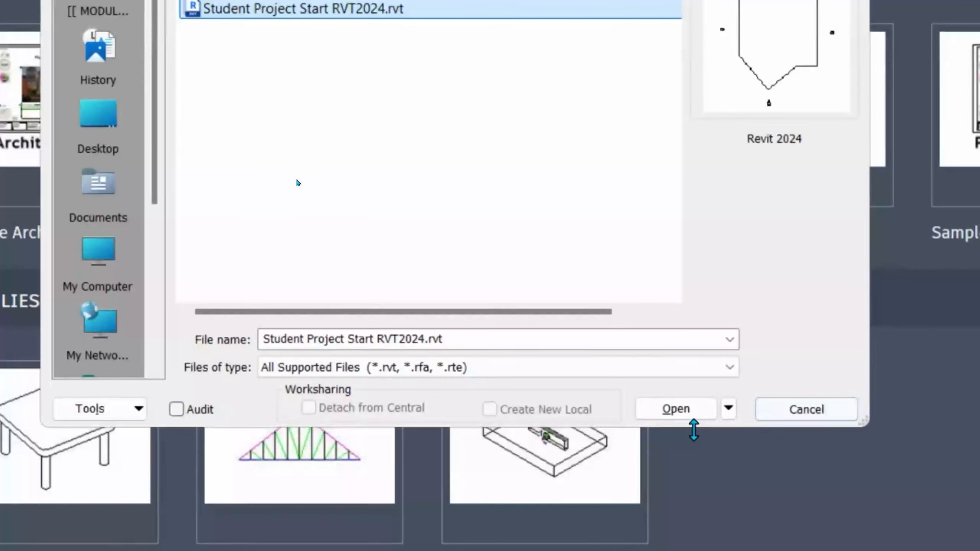
click(687, 416)
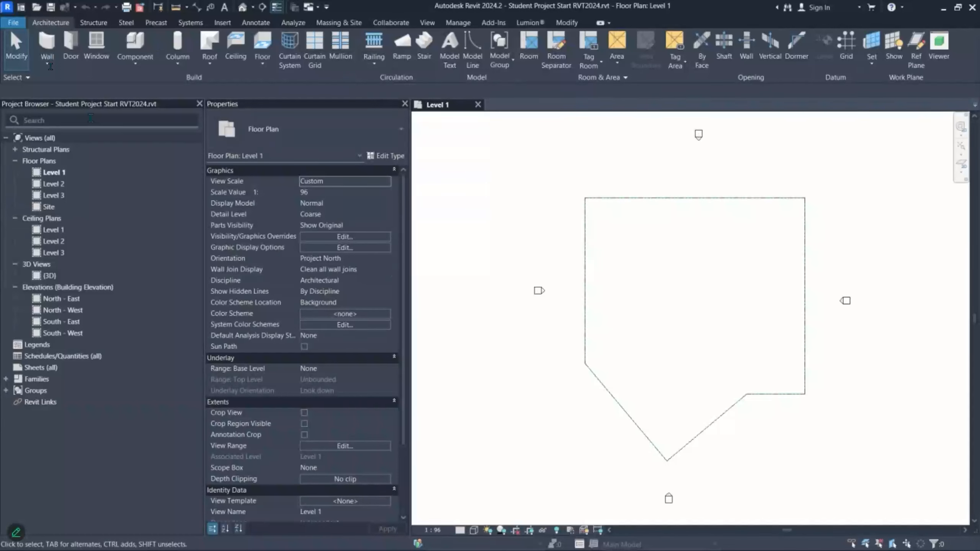
- In Options > General, replace the Username with the student's name and ID and confirm
click(8, 22)
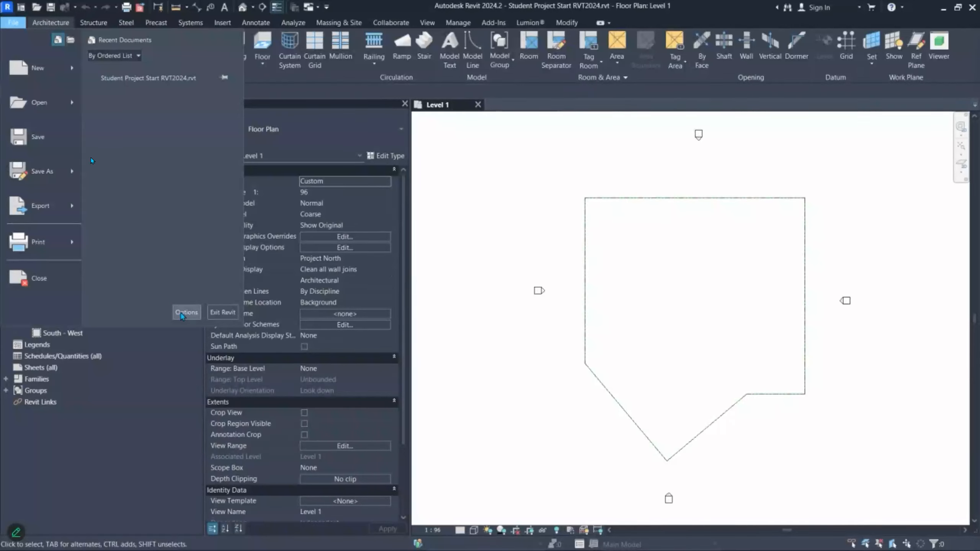
click(187, 312)
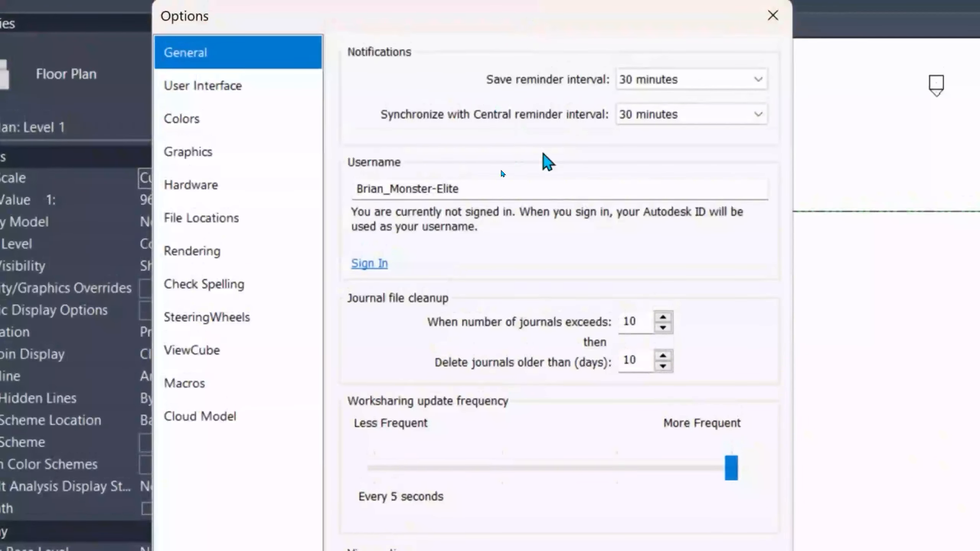
drag(499, 241, 340, 253)
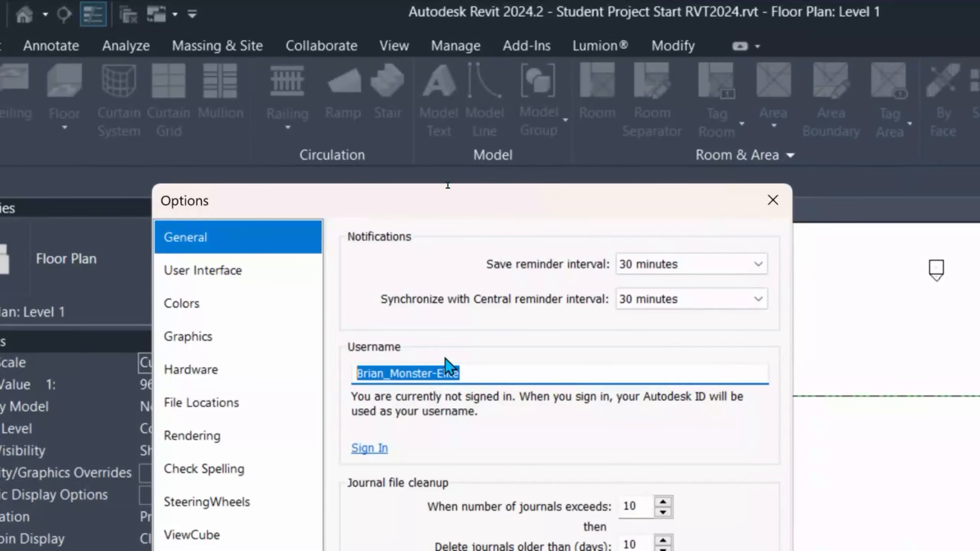
drag(501, 373, 334, 389)
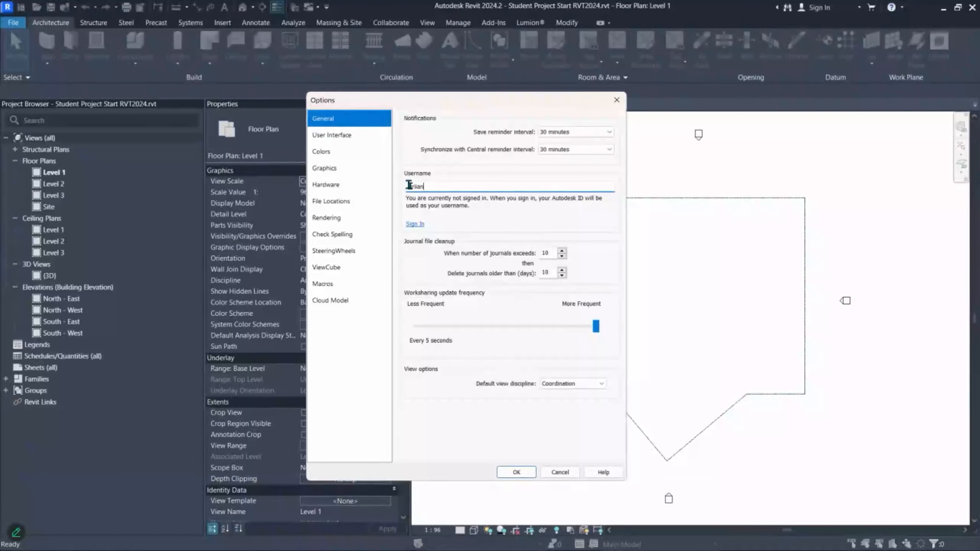
mouse_move(496, 186)
mouse_down()
mouse_move(453, 190)
mouse_move(494, 182)
mouse_up()
click(517, 473)
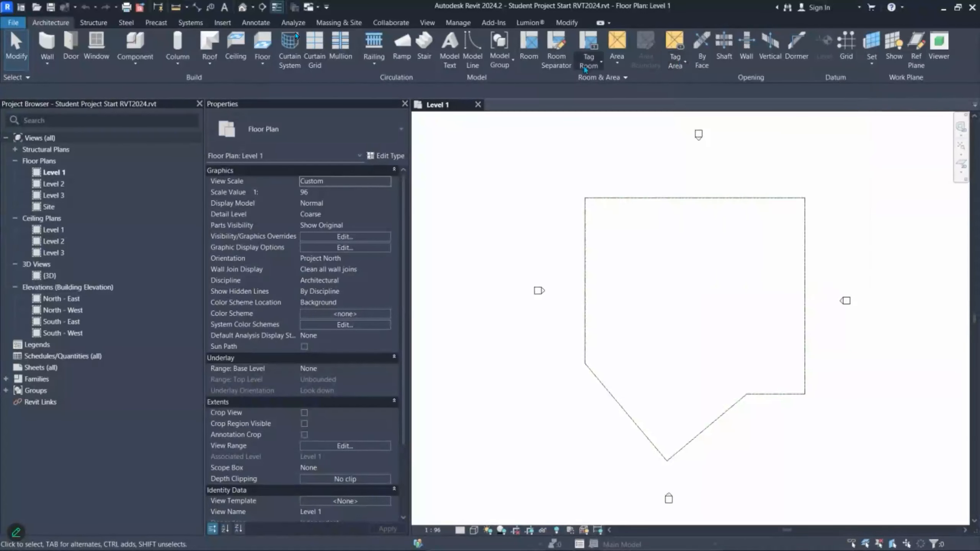
key(alt+Tab)
key(alt+Tab)
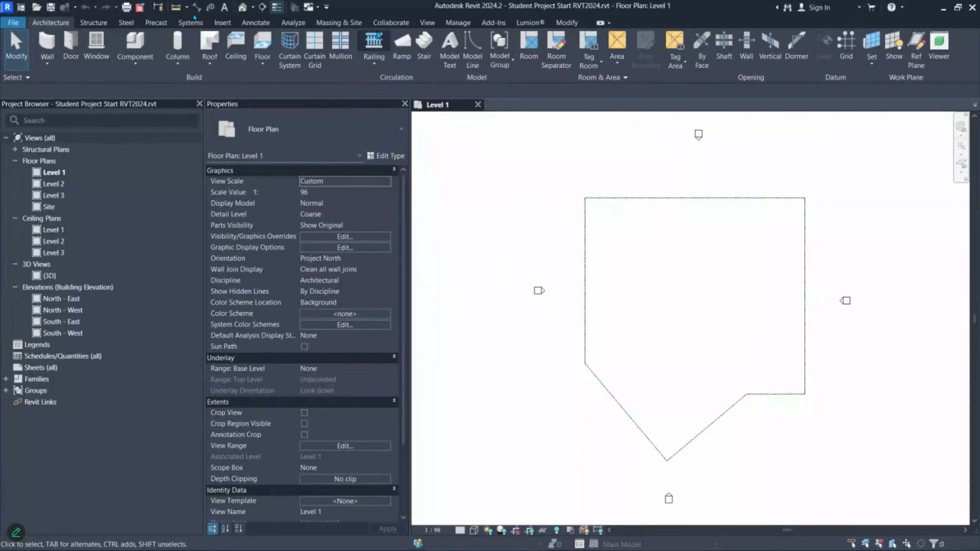
- Launch Collaborate from the Collaborate tab to start enabling worksharing
click(391, 24)
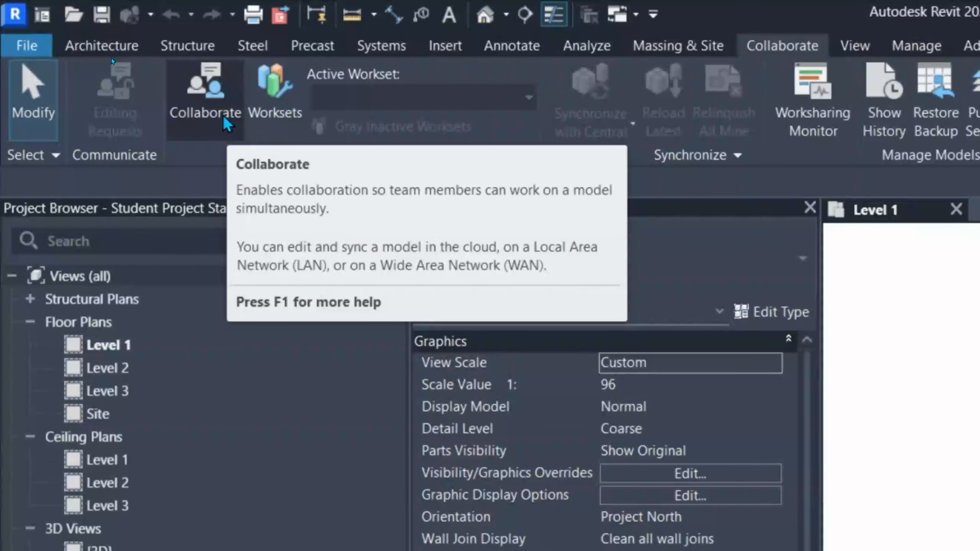
click(228, 123)
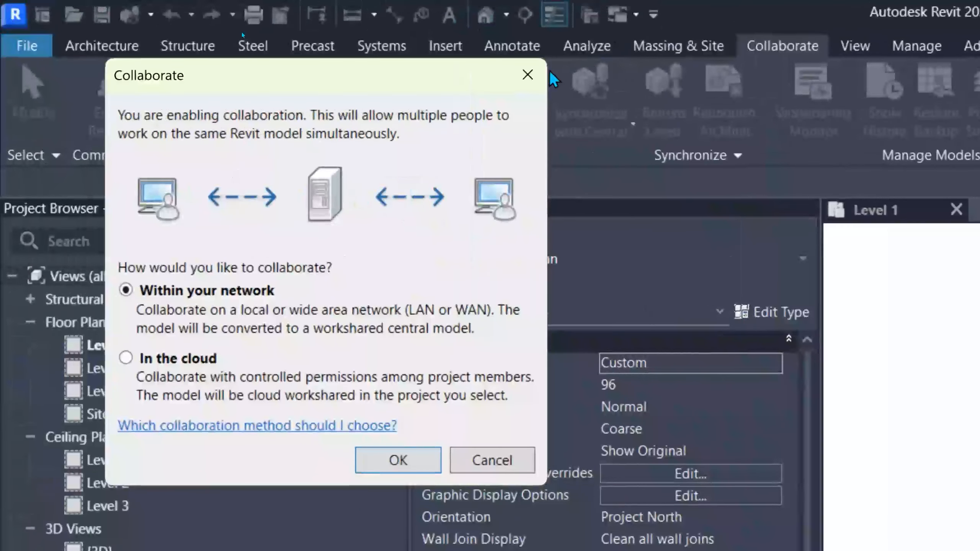
- Compare the cloud and network options, settle on Within your network, and confirm
click(263, 41)
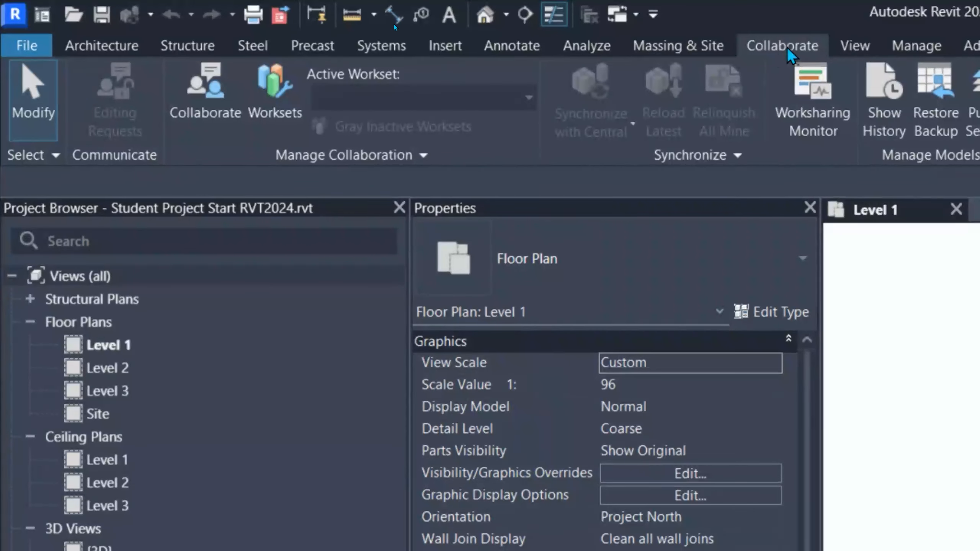
click(214, 107)
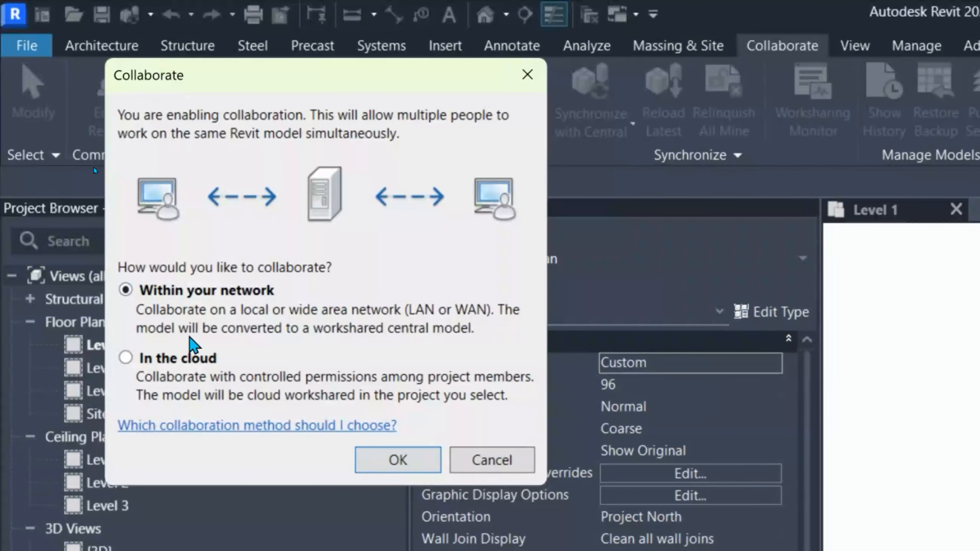
click(180, 360)
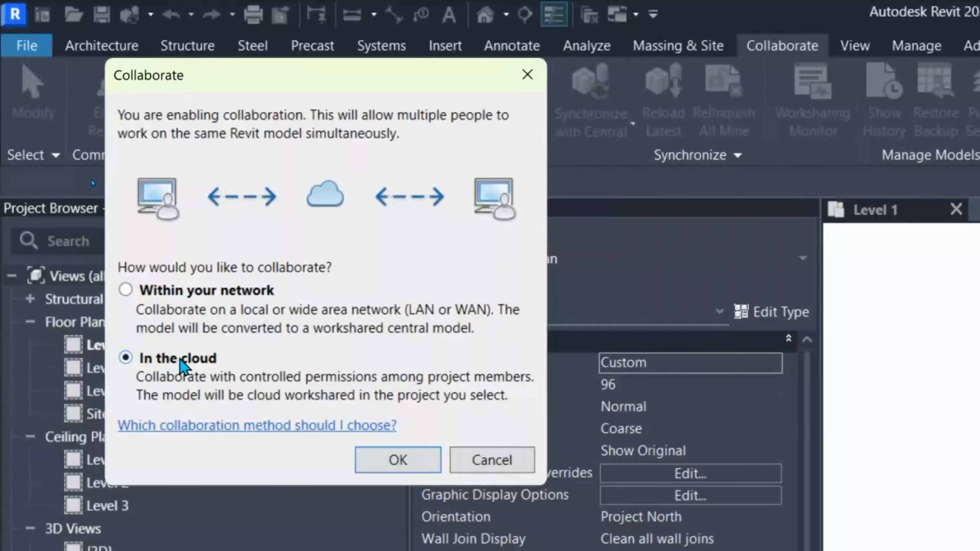
click(176, 297)
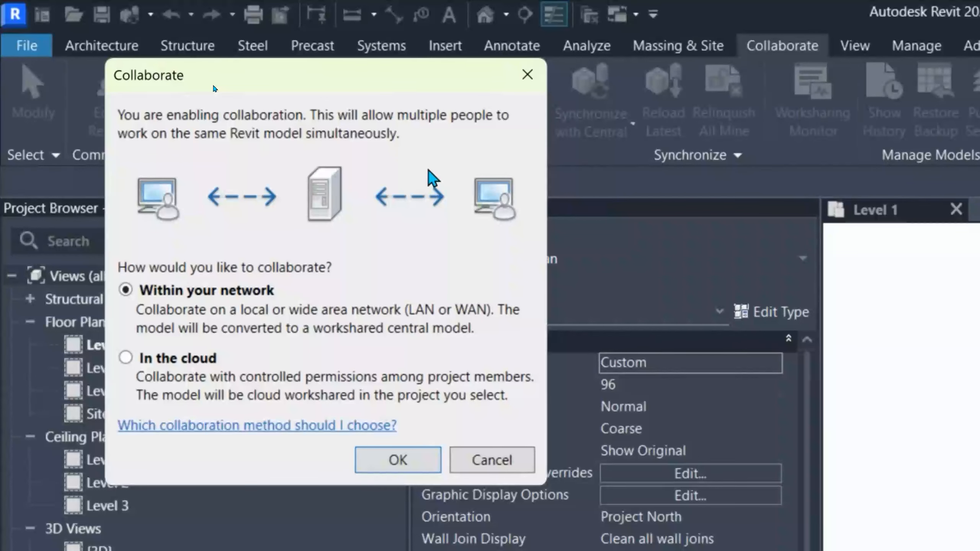
click(194, 359)
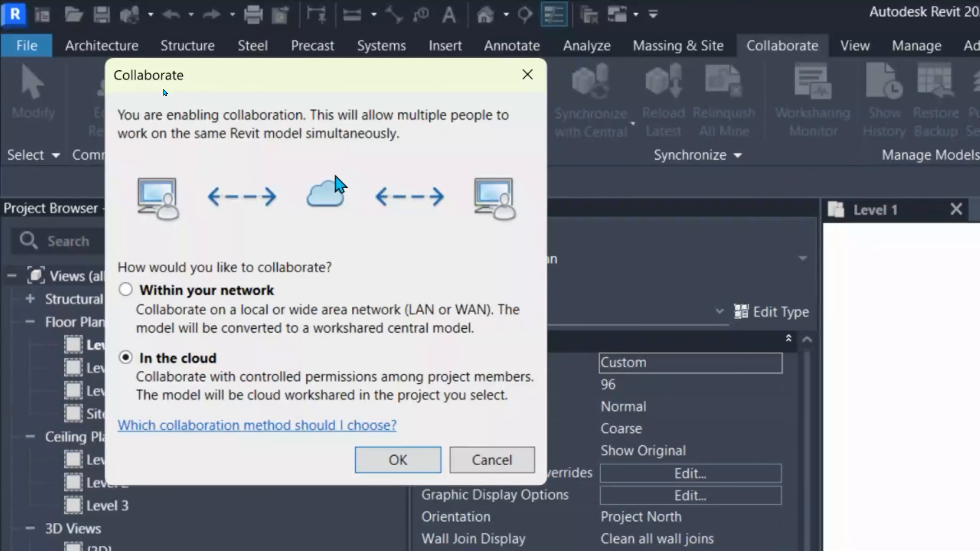
click(198, 295)
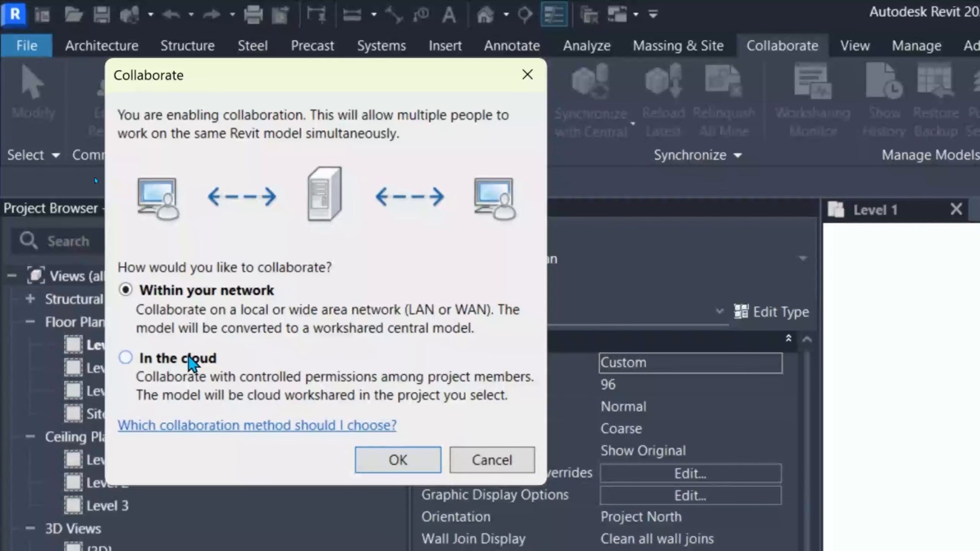
click(189, 358)
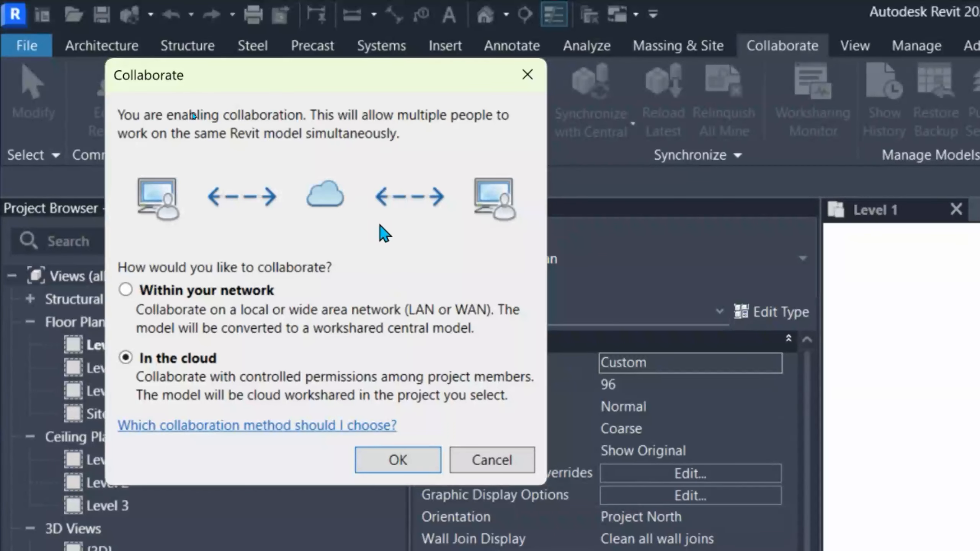
click(164, 294)
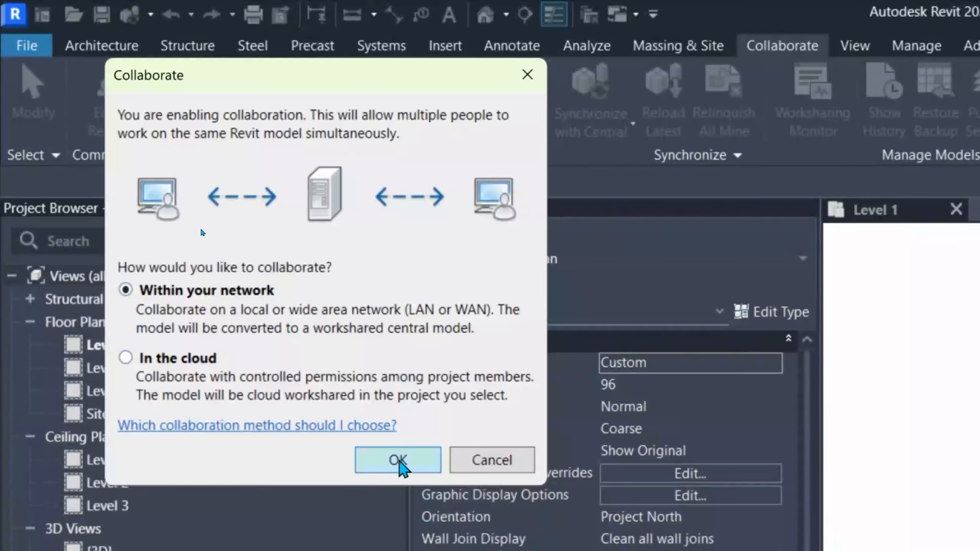
click(398, 460)
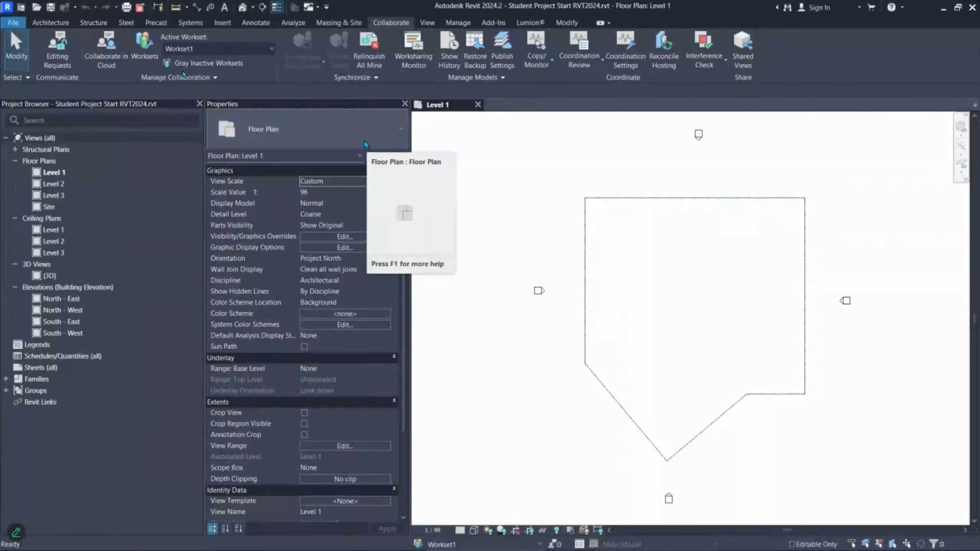
- Show the File application menu with New, Open, Save and recent documents
click(9, 23)
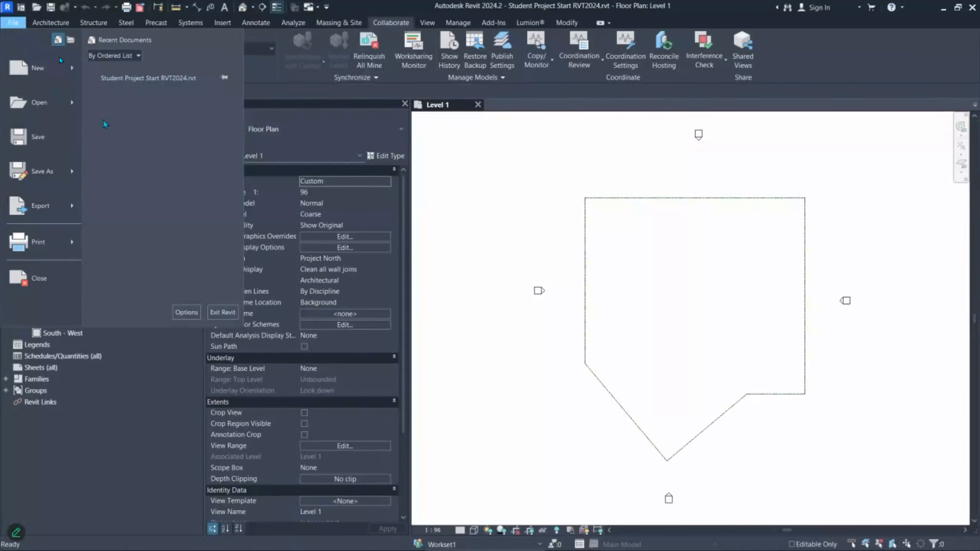
- Remove the extra letter from the Options username, keep the ID, and apply
click(188, 315)
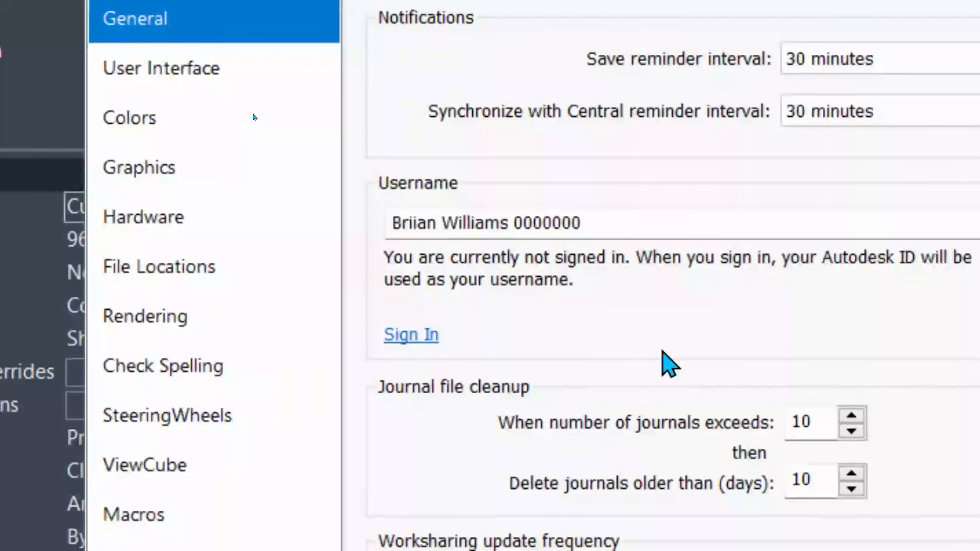
drag(473, 186, 384, 194)
click(415, 224)
key(BackSpace)
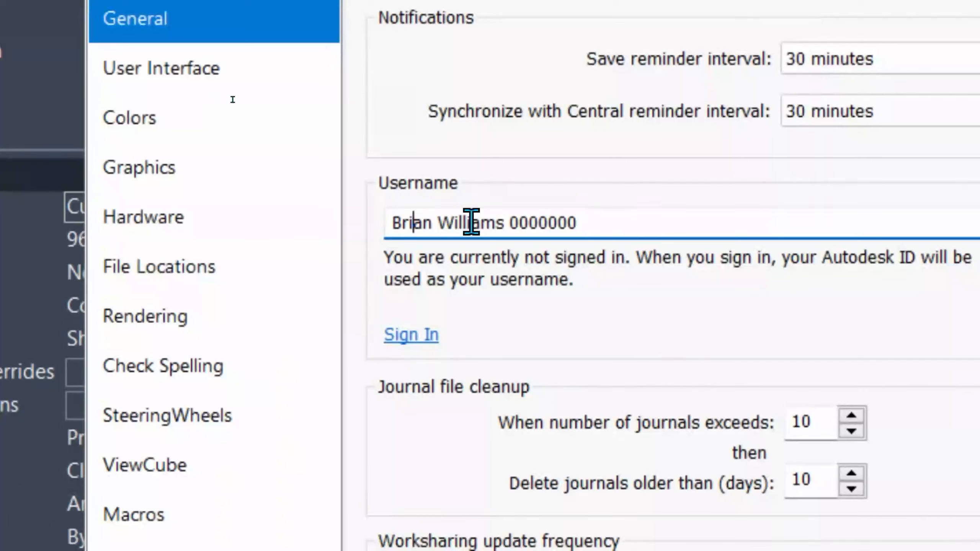
click(657, 221)
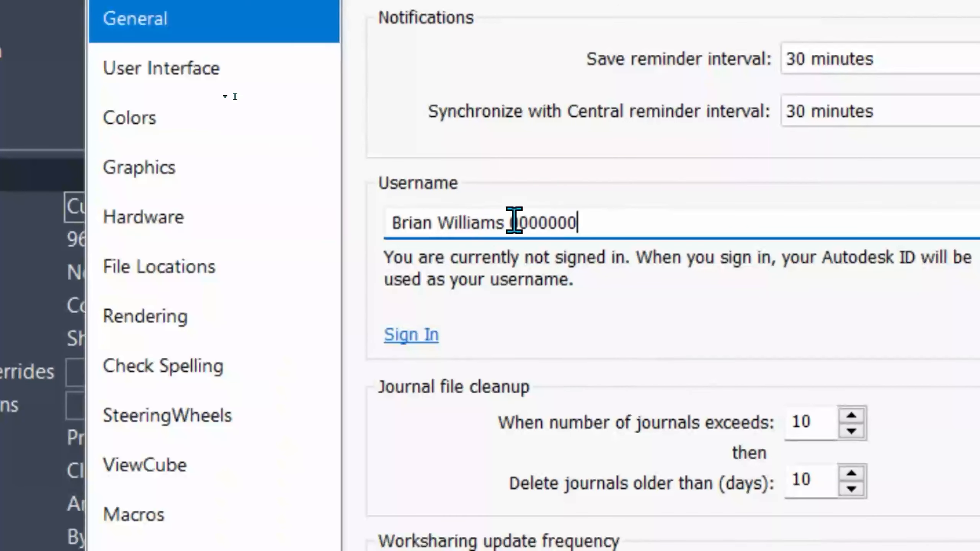
double_click(561, 224)
click(662, 228)
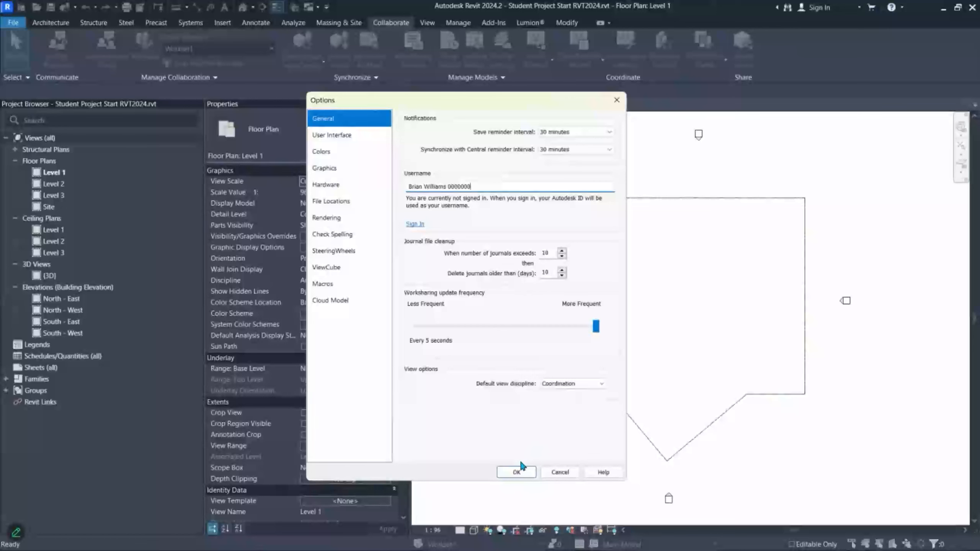
click(518, 472)
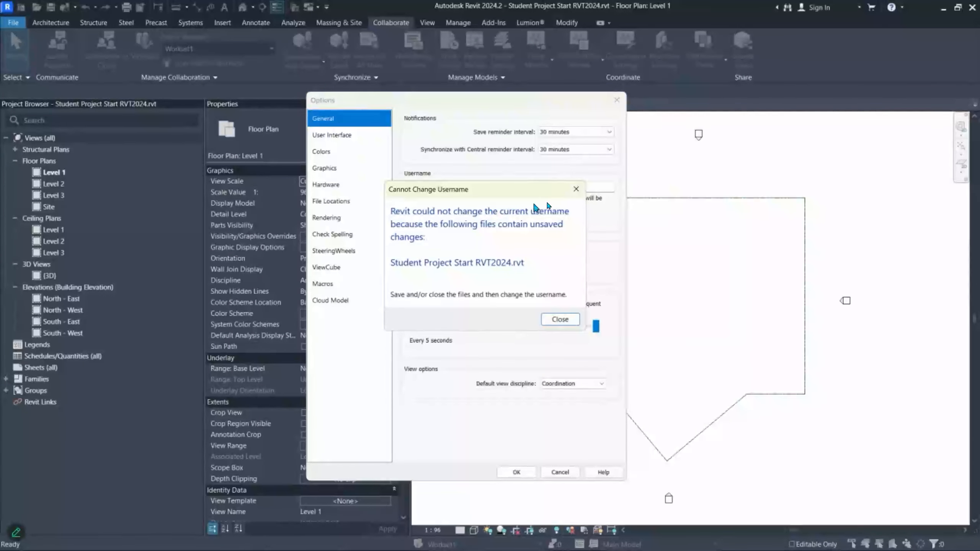
- Close the Cannot Change Username warning together with the Options dialog
click(574, 193)
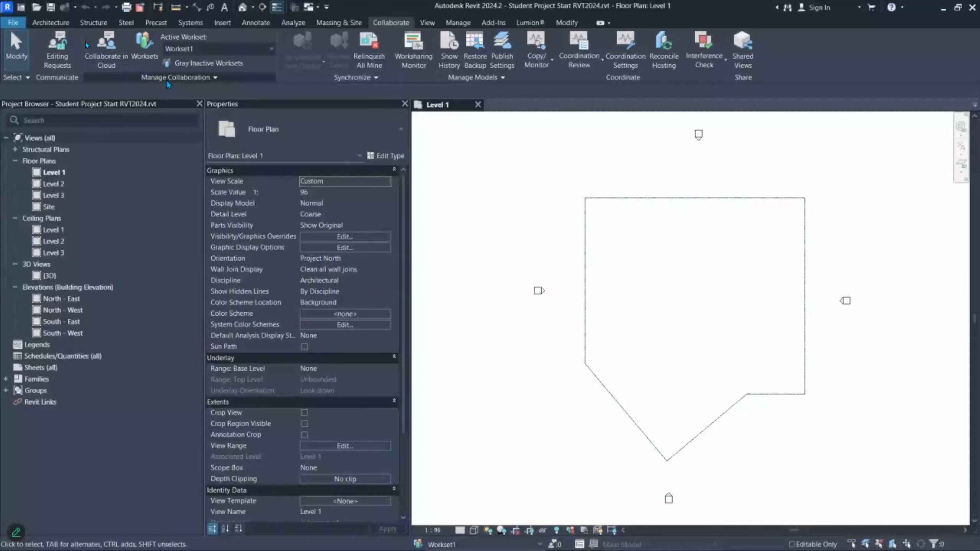
- Start Save As > Project in the student_000 folder and clear the old file name
click(13, 22)
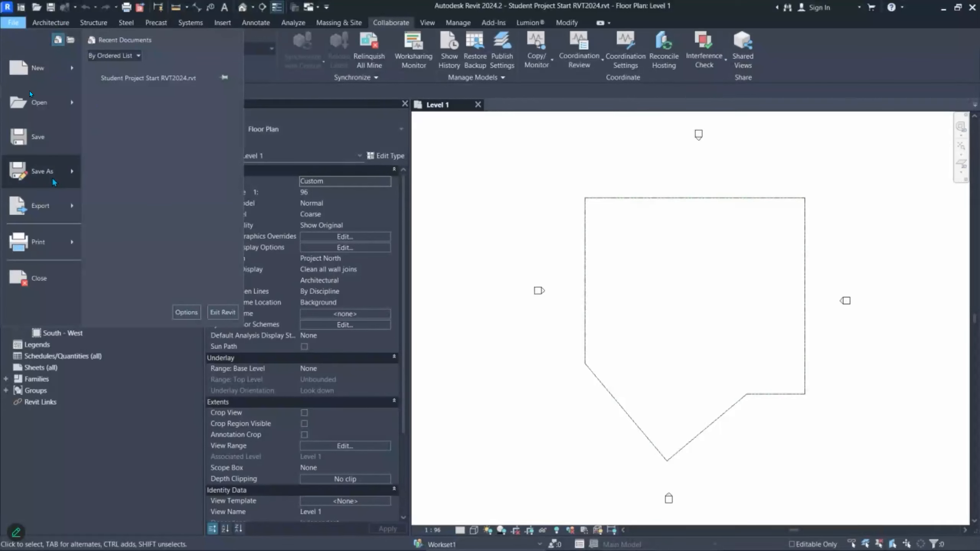
mouse_move(53, 182)
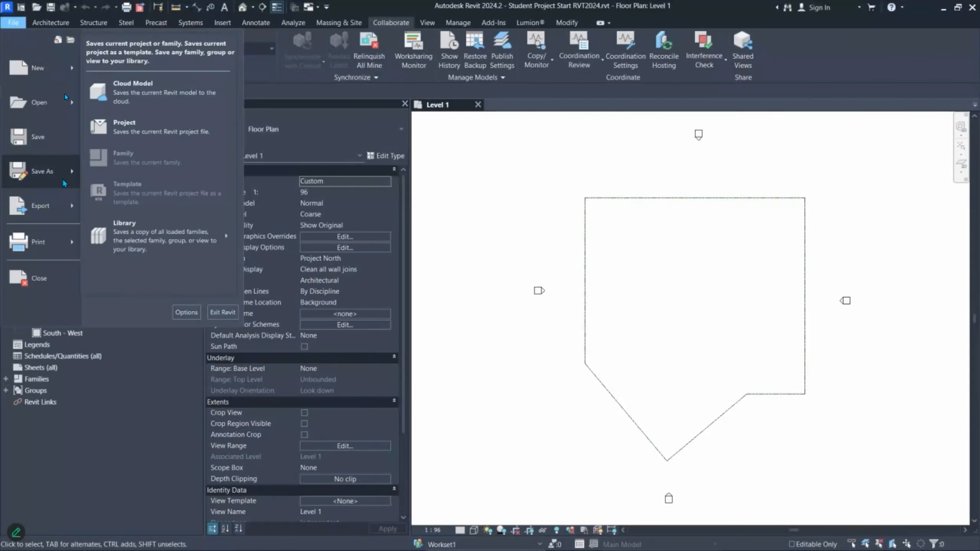
click(134, 130)
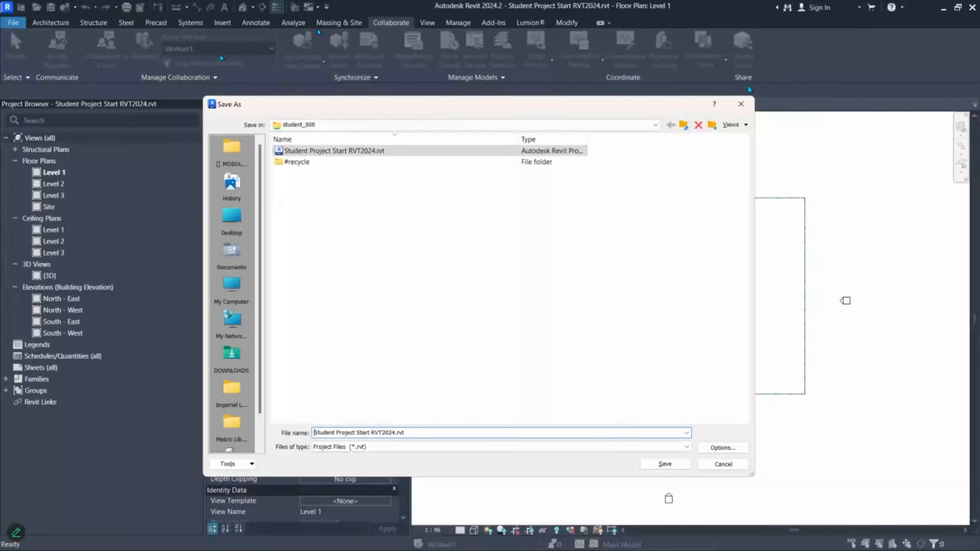
drag(751, 475, 616, 370)
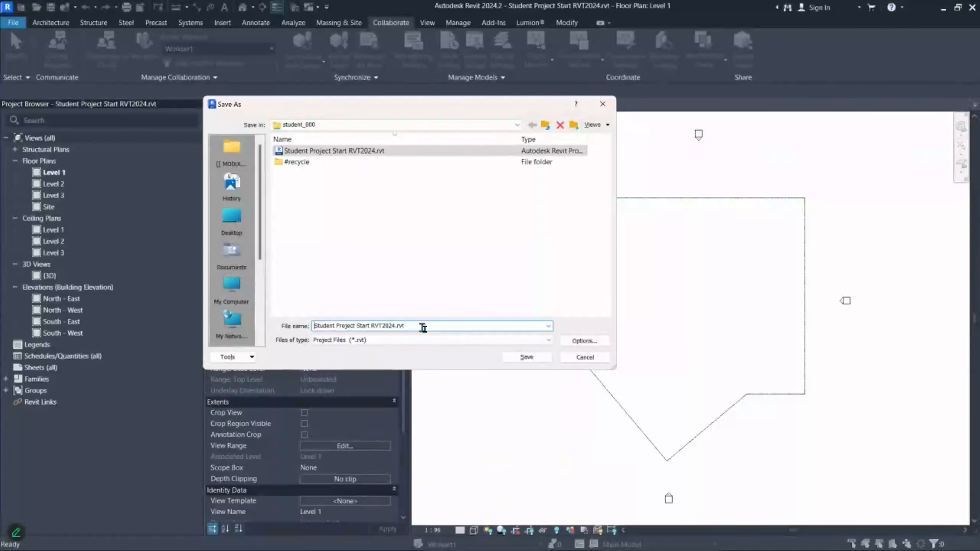
key(ctrl+a)
key(BackSpace)
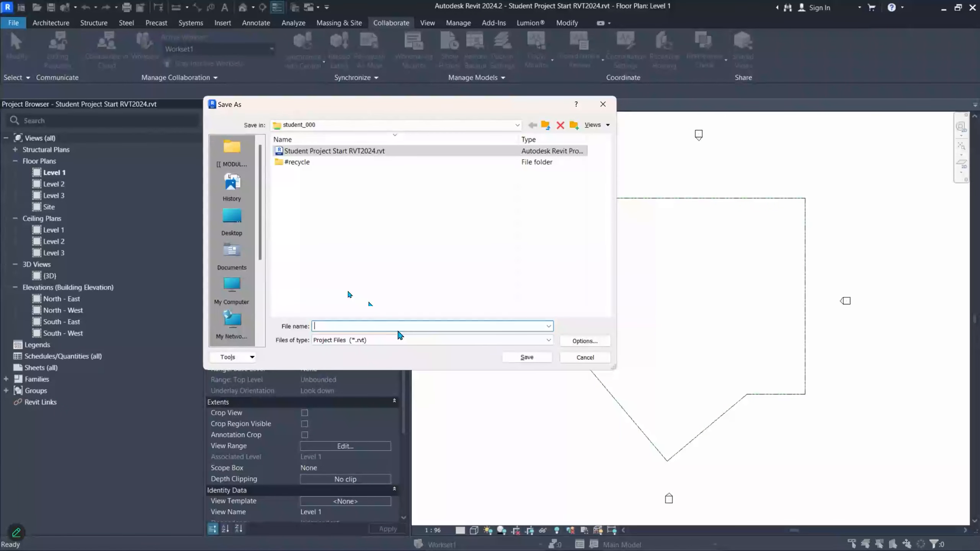
- Paste \\192.168.1.158\student_000 from clipboard history into File name and select it
key(super+v)
scroll(388, 199, down, 1)
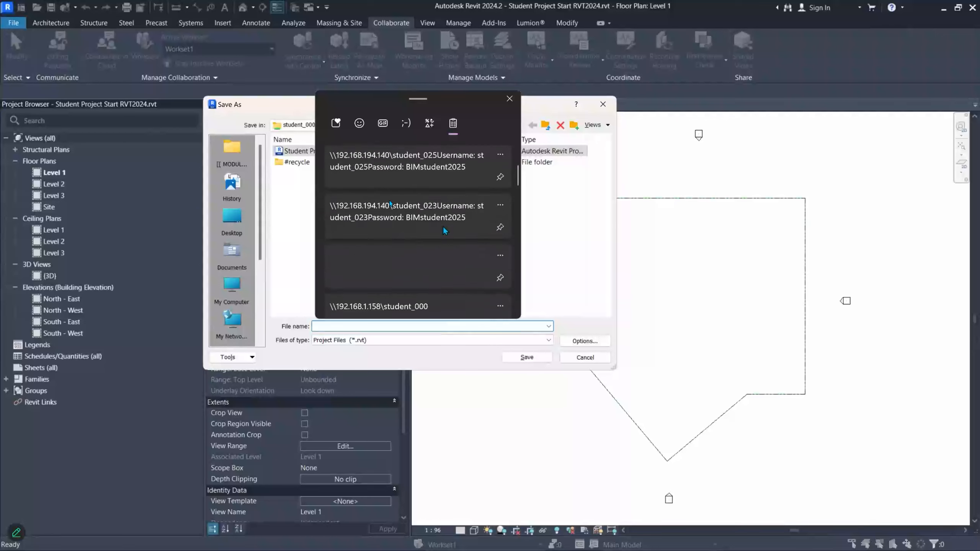
scroll(443, 231, down, 1)
click(433, 263)
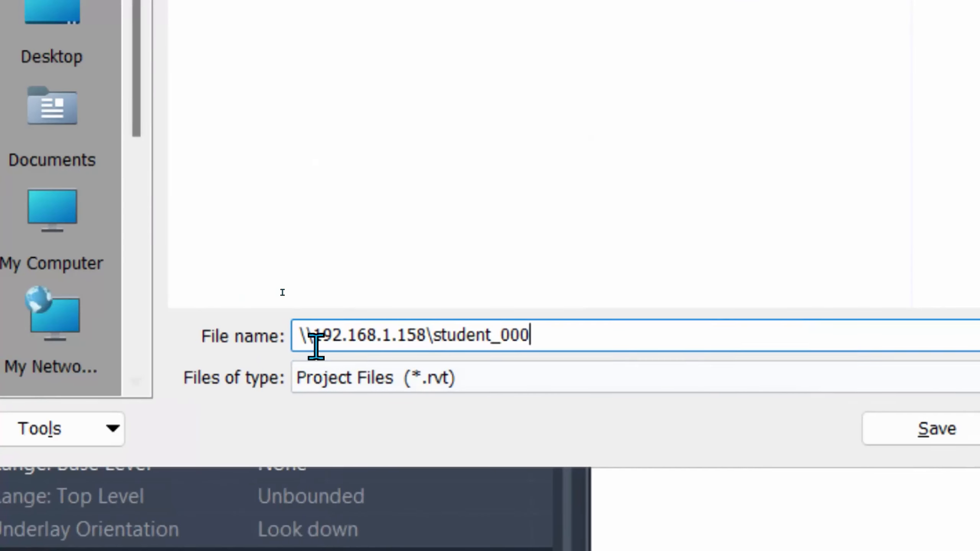
drag(308, 335, 575, 331)
drag(300, 334, 558, 332)
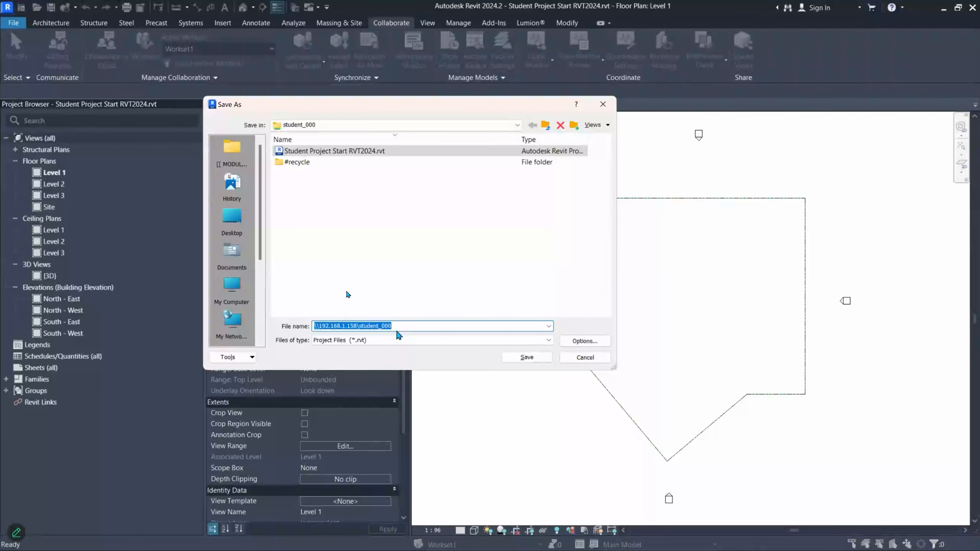
drag(407, 329, 297, 330)
key(super+c)
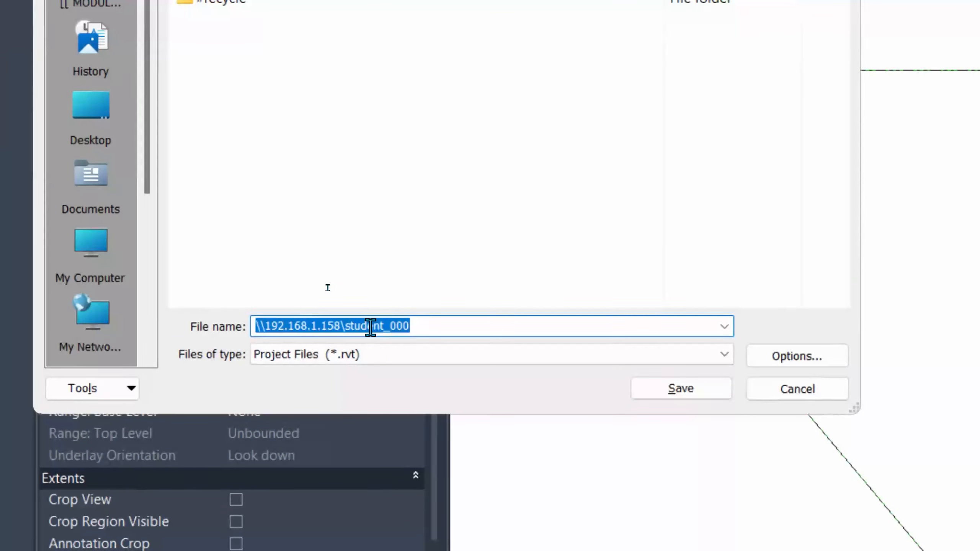
- Point the Save As dialog at the student_000 network folder and clear the file name
click(687, 390)
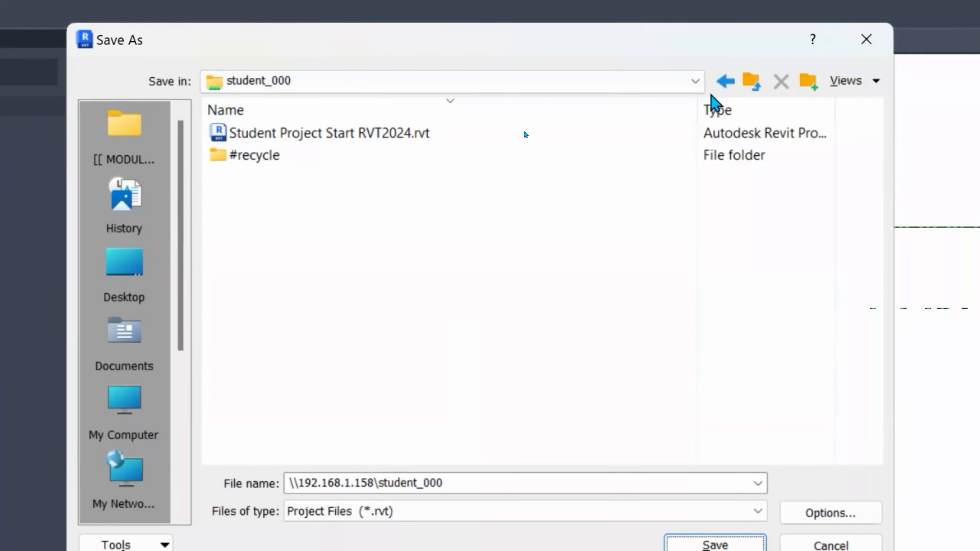
click(696, 82)
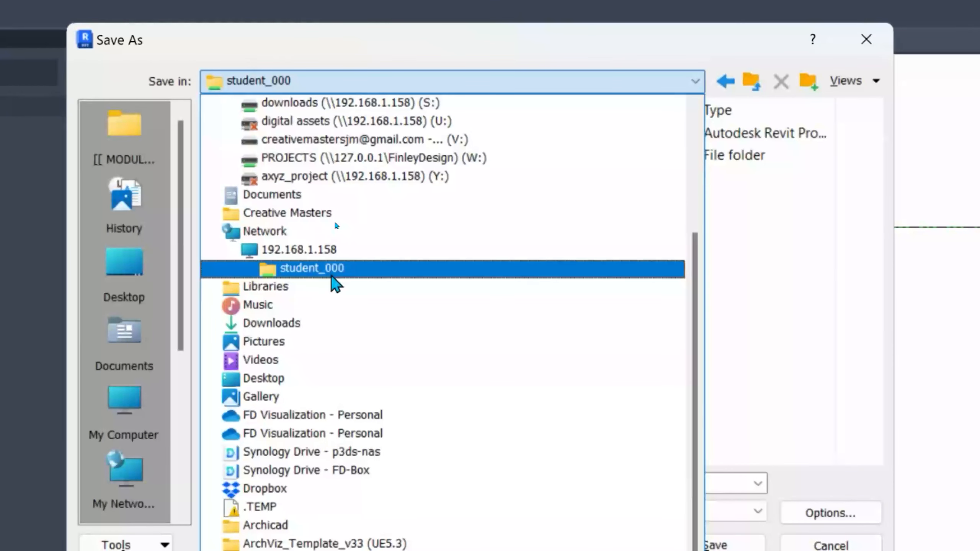
click(349, 277)
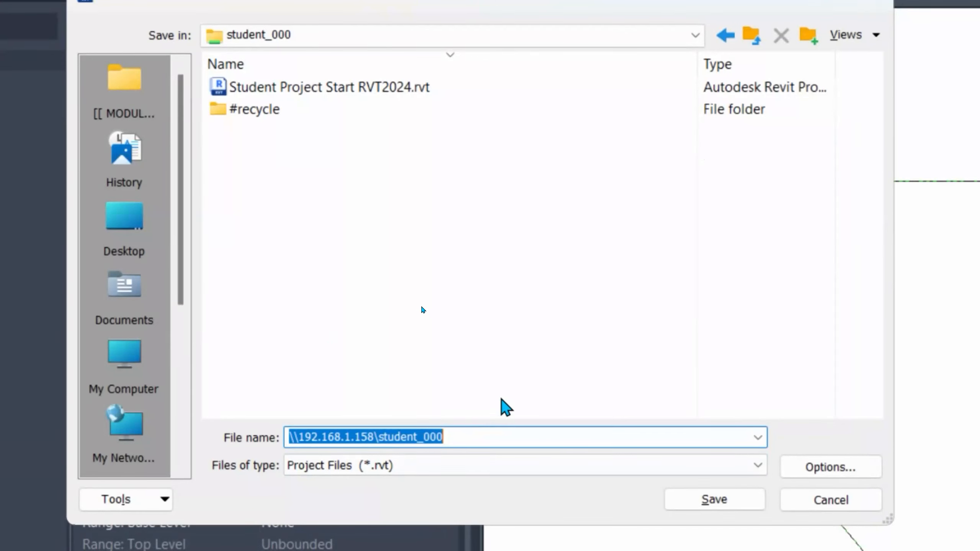
key(BackSpace)
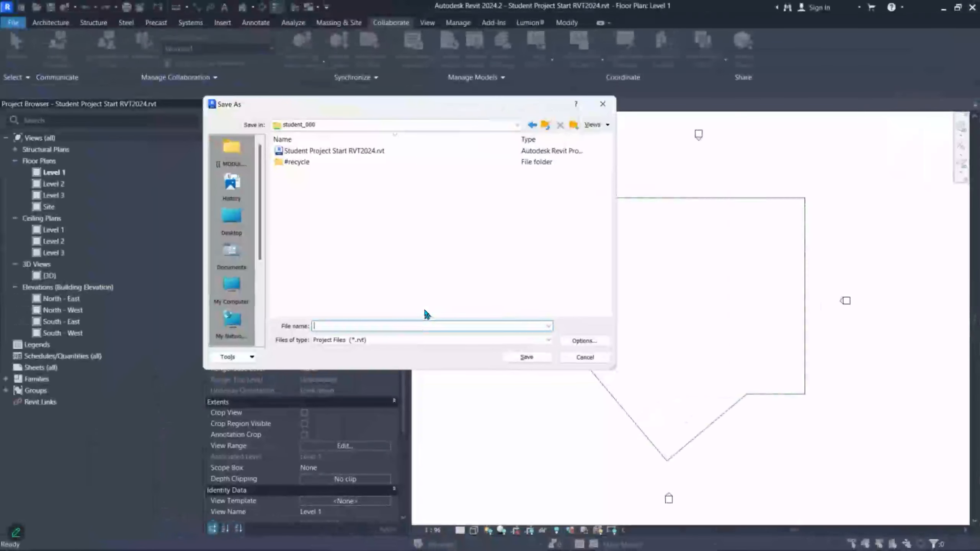
- Enter the student's name followed by 'Major Project Central File v1' as the file name
text(Major Project)
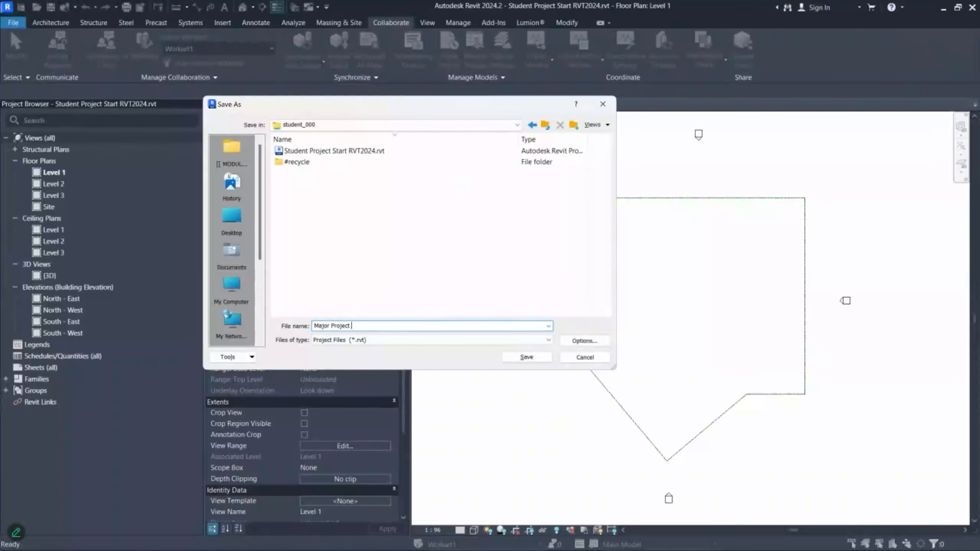
text(Brian )
text( Central File)
text(v1)
drag(370, 326, 395, 327)
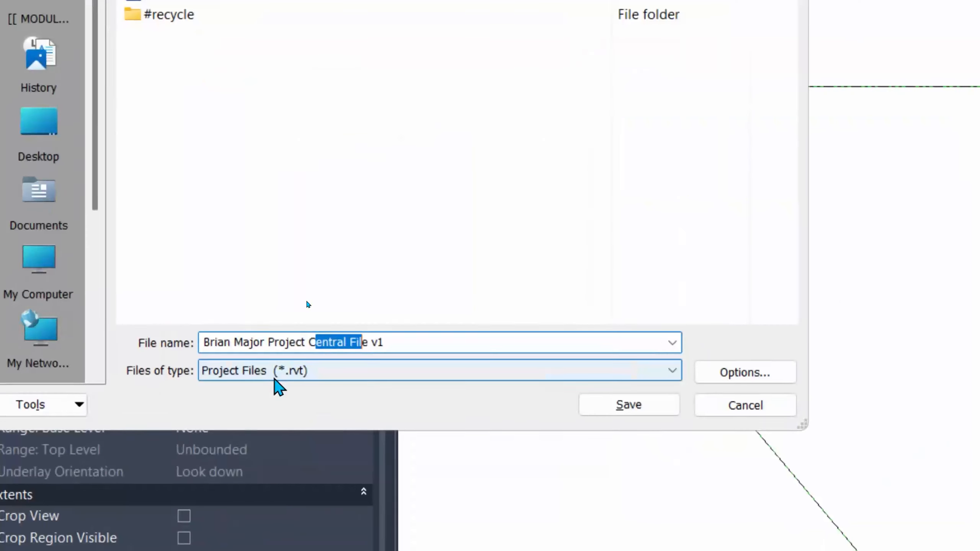
click(416, 343)
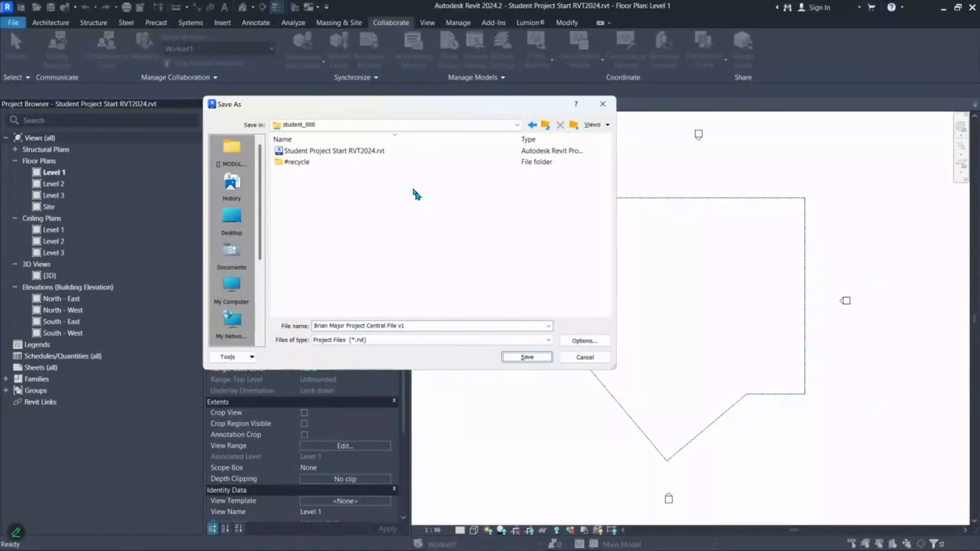
- Save the project into student_000 as the student's Major Project Central File v1.rvt
click(339, 125)
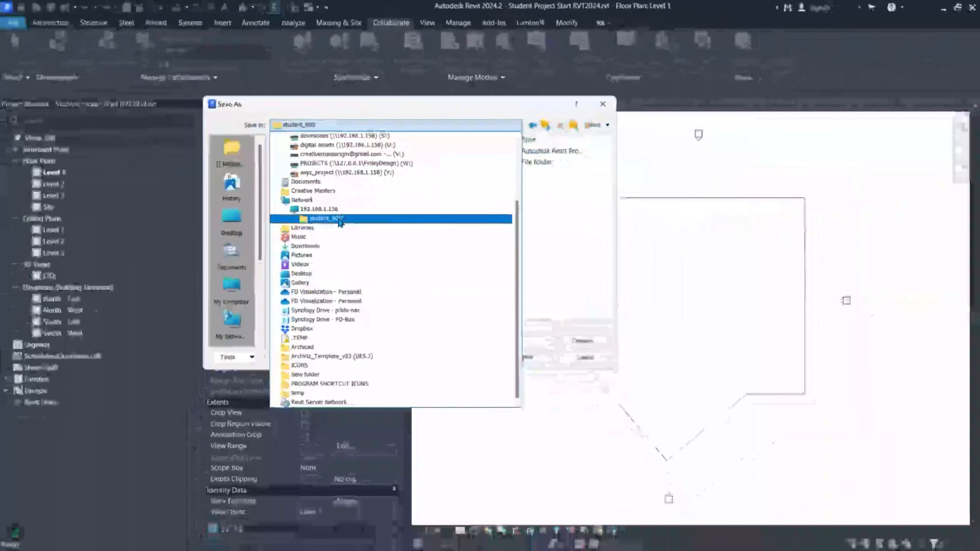
click(574, 295)
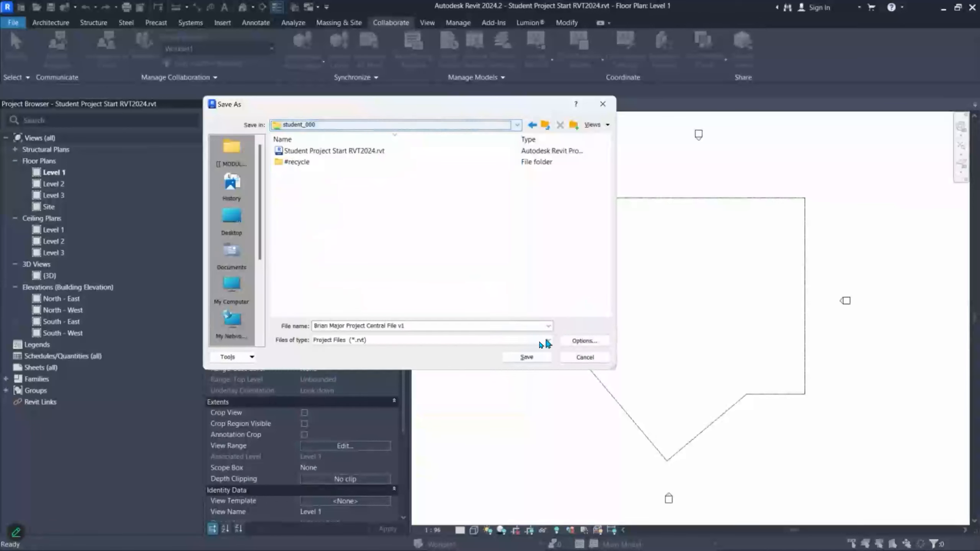
click(525, 359)
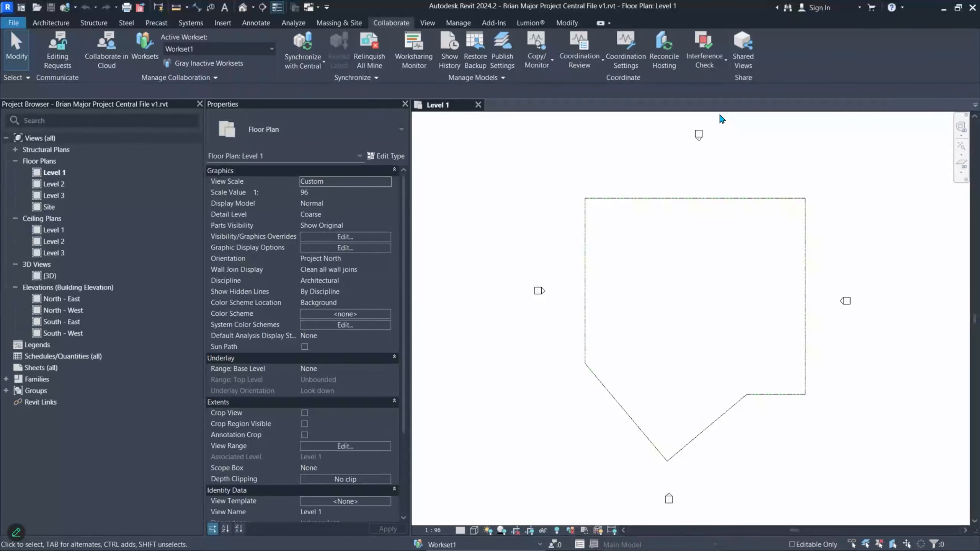
click(136, 51)
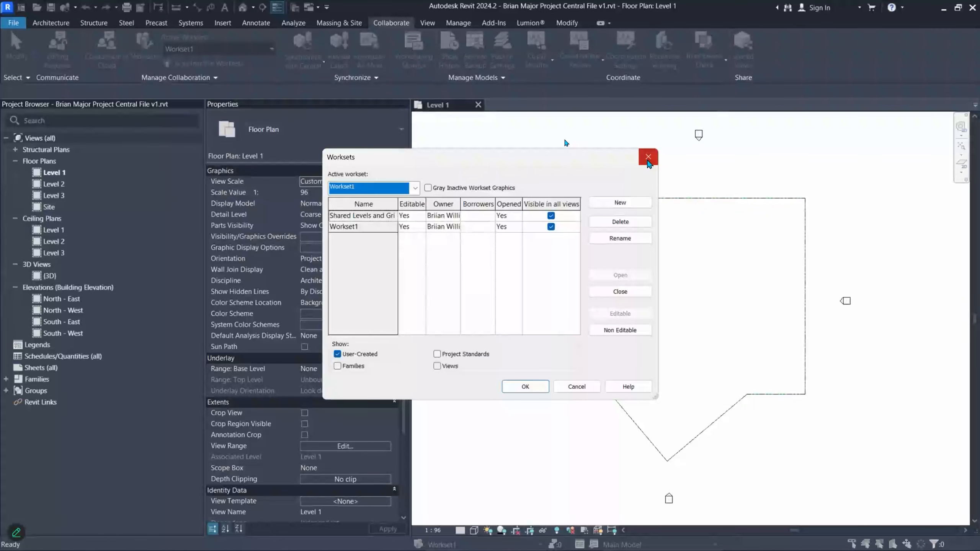
click(648, 158)
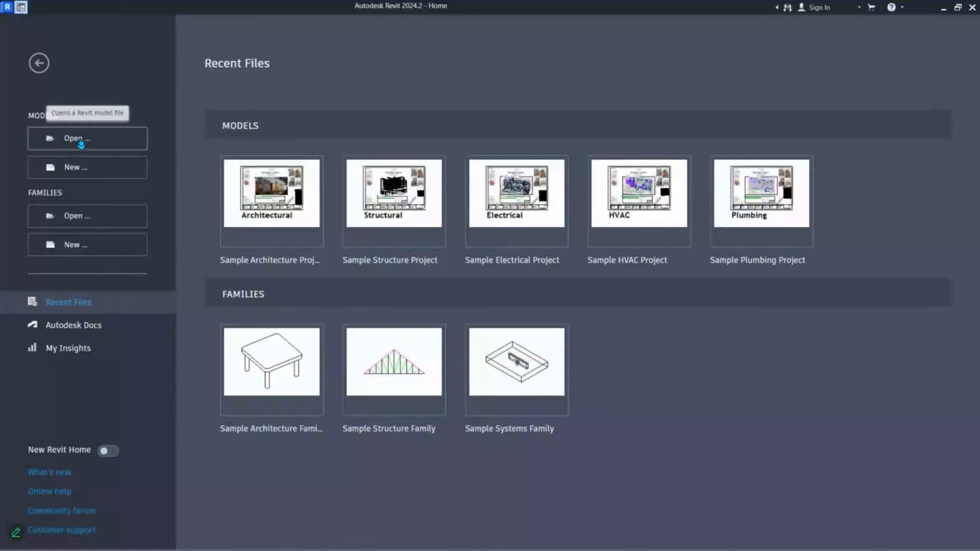
- Paste the copied network share path, browse into student_000, and select the student's Major Project Central File v1.rvt
click(81, 140)
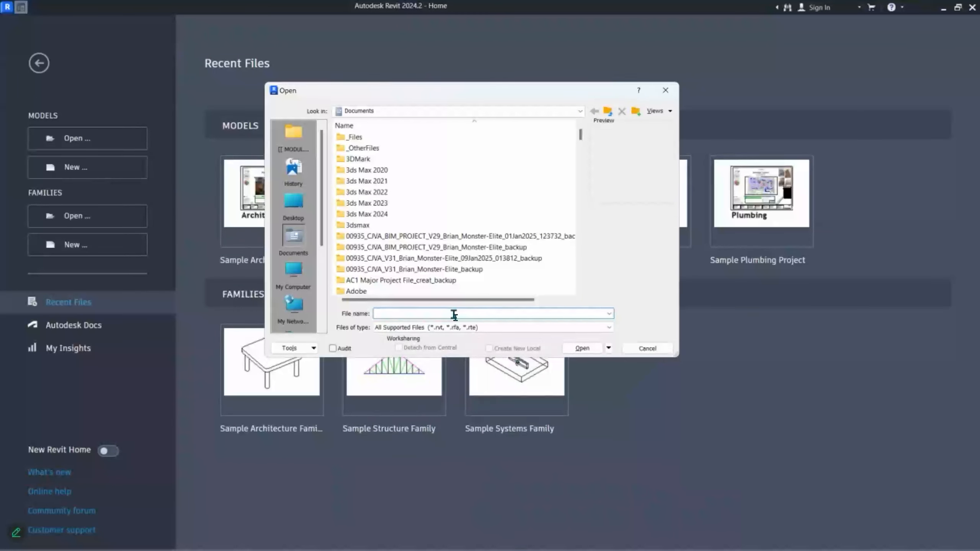
key(super+v)
scroll(481, 402, down, 2)
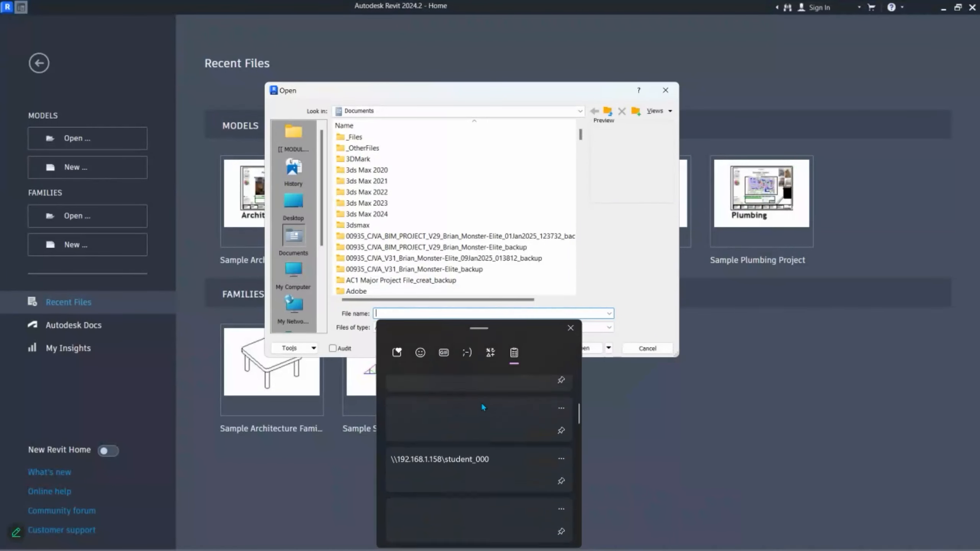
click(477, 465)
click(594, 352)
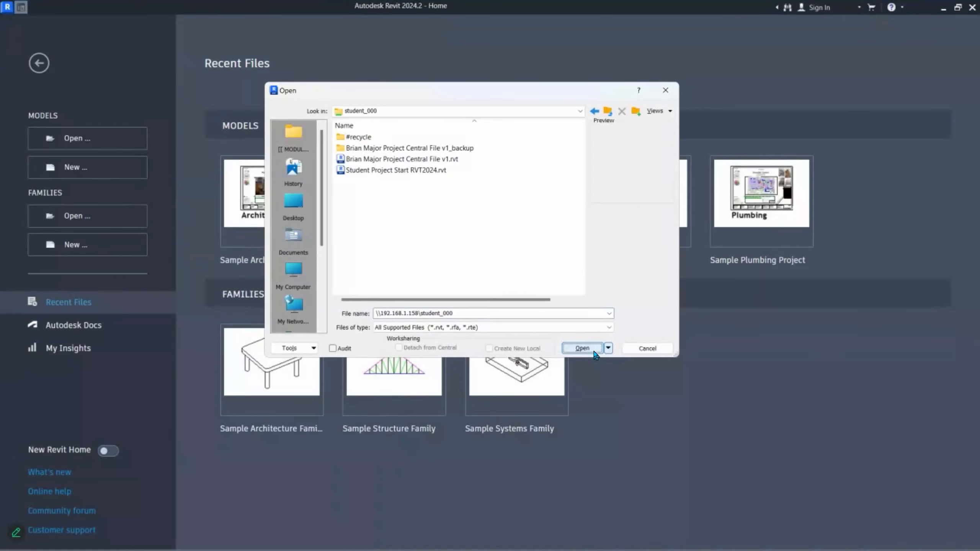
click(438, 161)
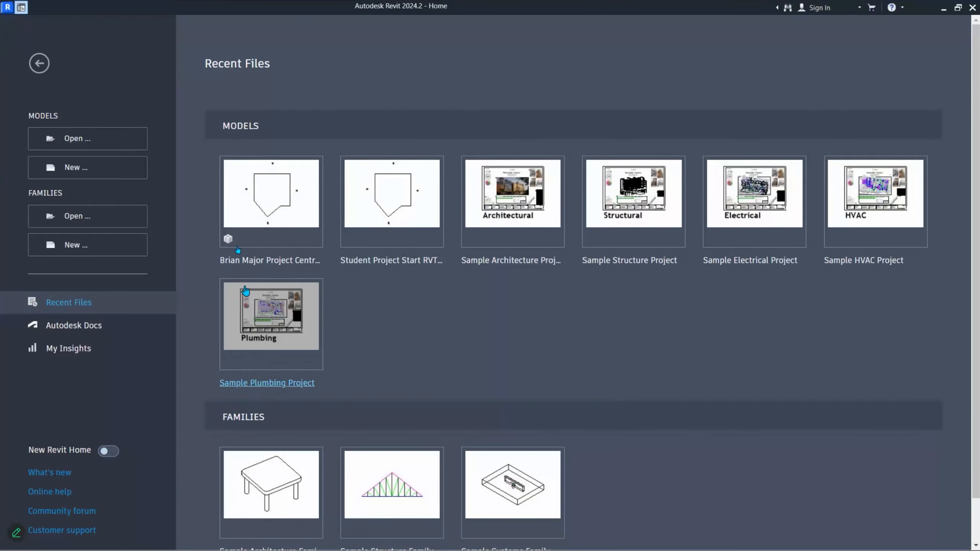
- Reopen Student Project Start from Recent Files and bring up its Collaborate ribbon tools
click(386, 205)
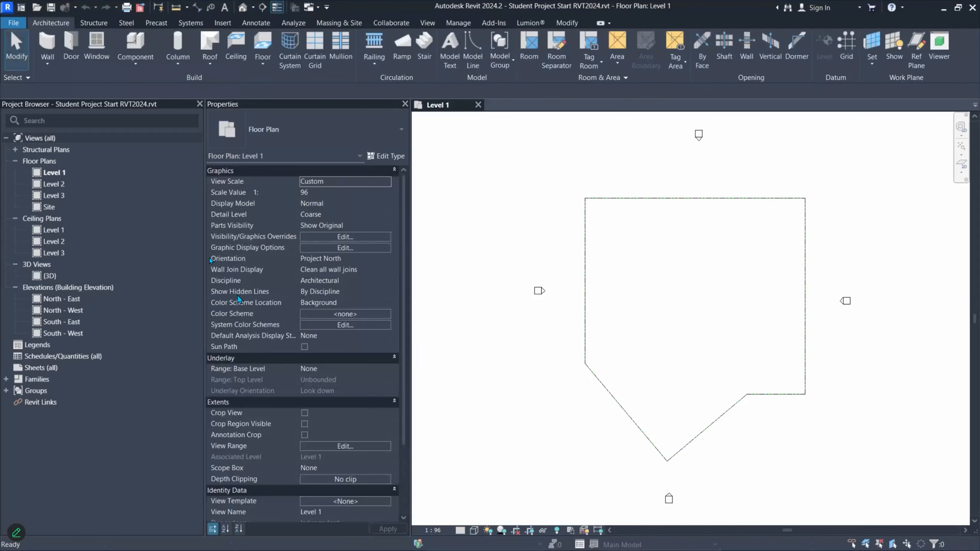
click(257, 23)
click(378, 24)
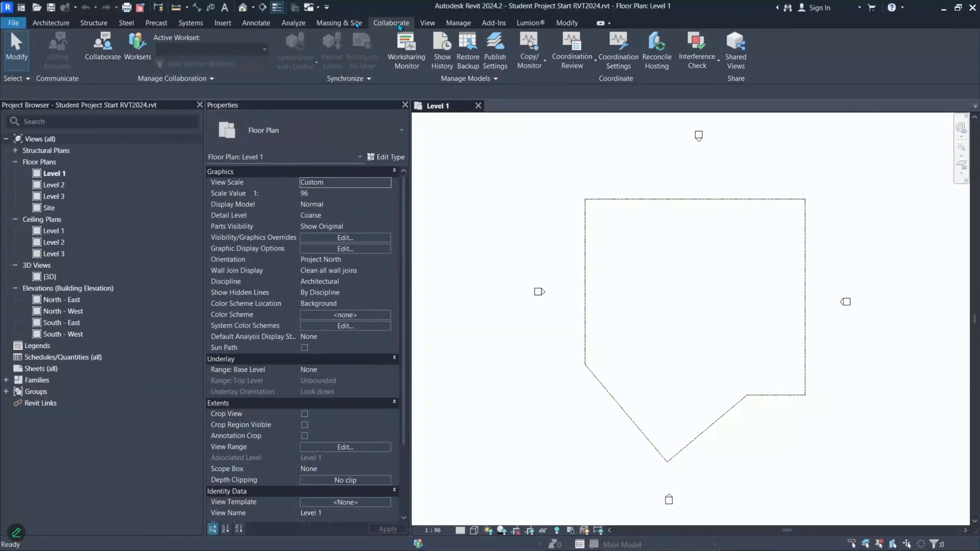
- Cancel enabling collaboration on Student Project Start and minimize it to reveal the local central copy
click(102, 55)
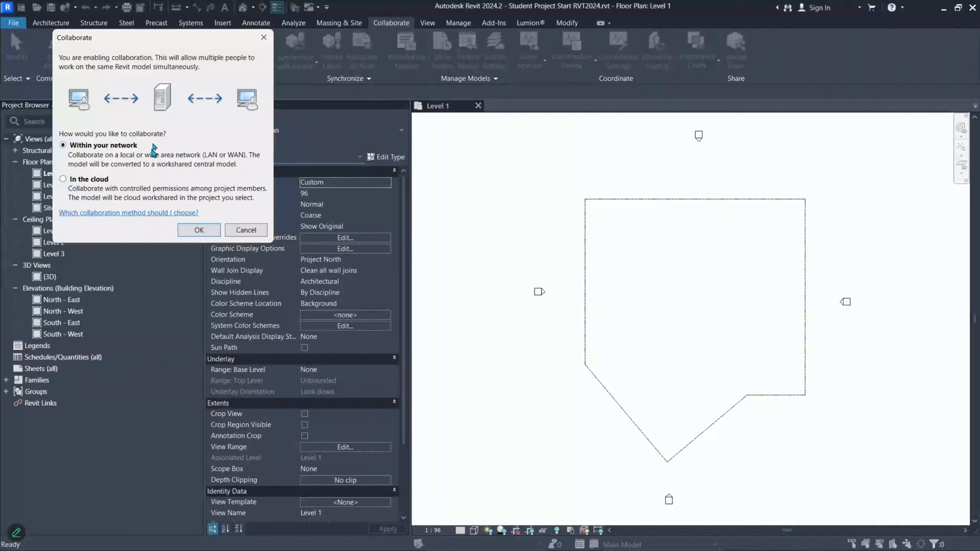
click(245, 230)
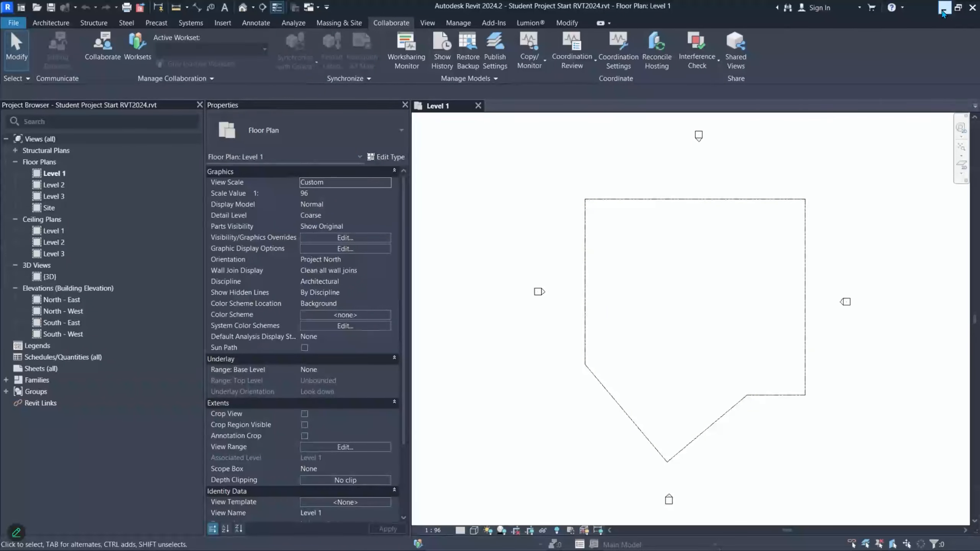
click(944, 7)
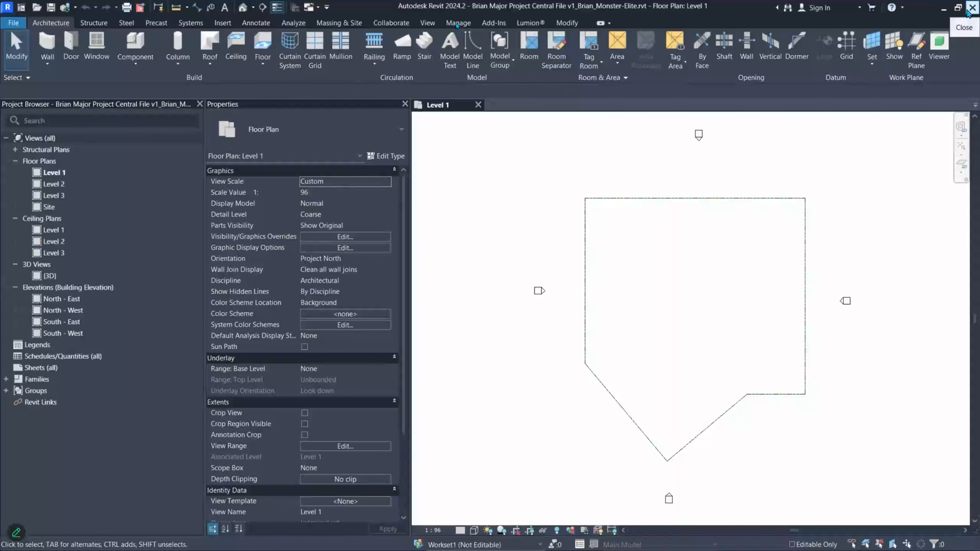
- Close the local Major Project Central File copy, discarding its unsaved changes
click(972, 11)
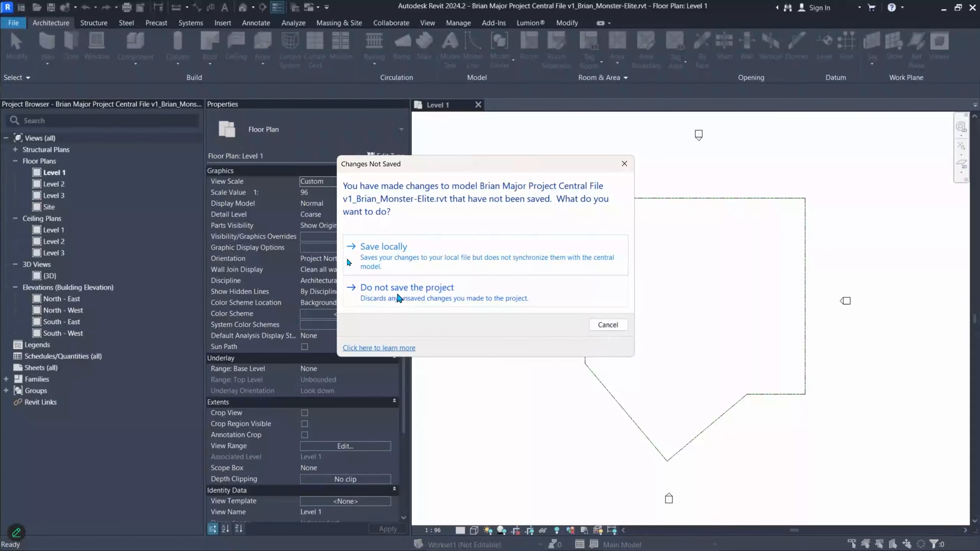
click(615, 324)
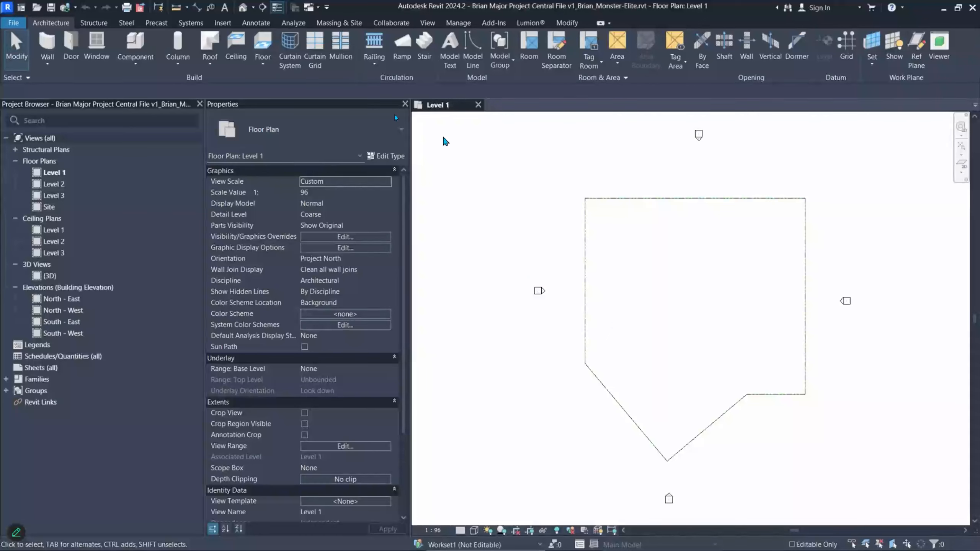
click(524, 306)
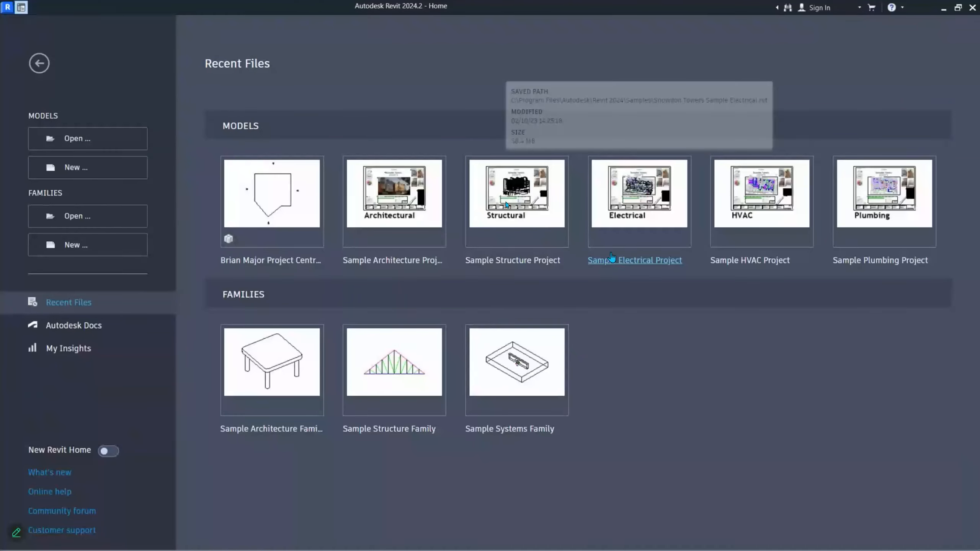
click(944, 8)
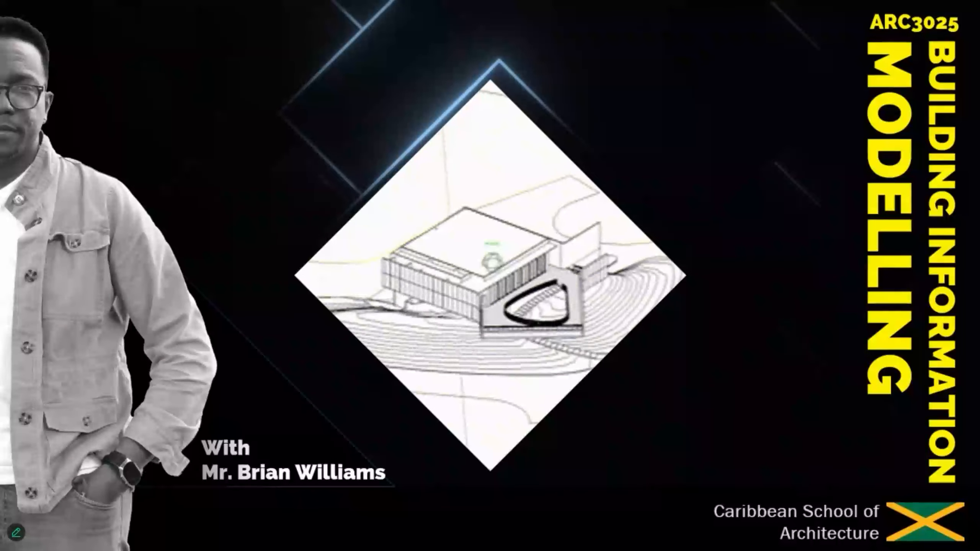
key(alt+Tab)
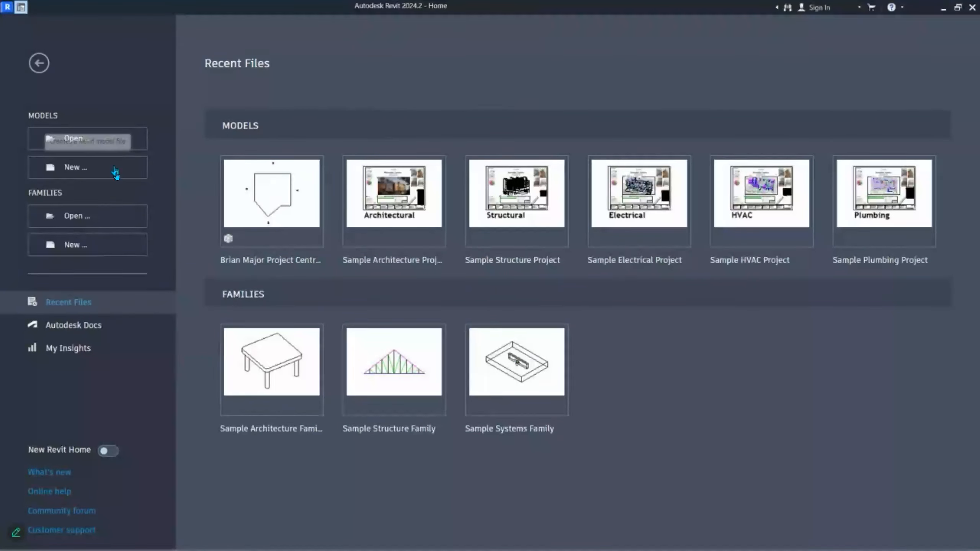
- In the Open dialog, end with the student's Major Project Central File v1.rvt selected, not Student Project Start
click(98, 142)
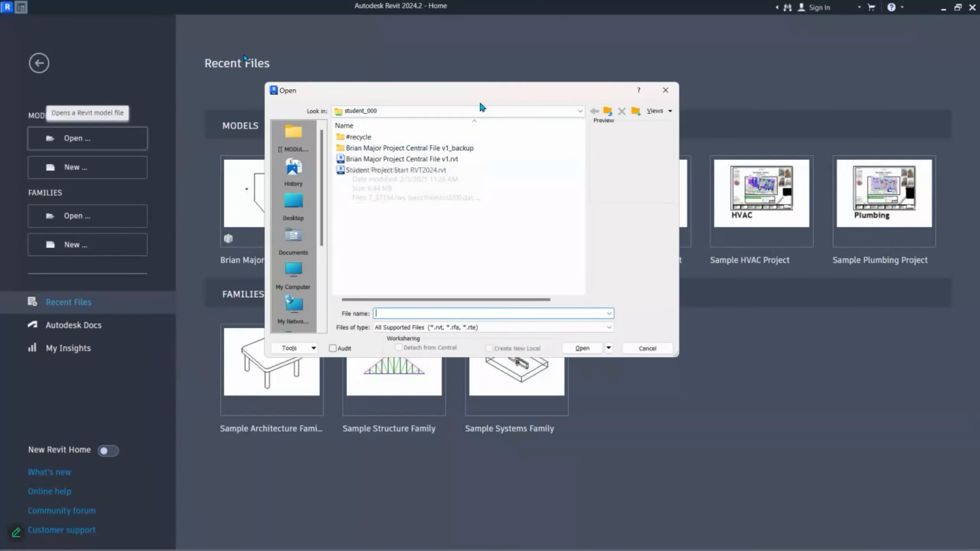
click(447, 162)
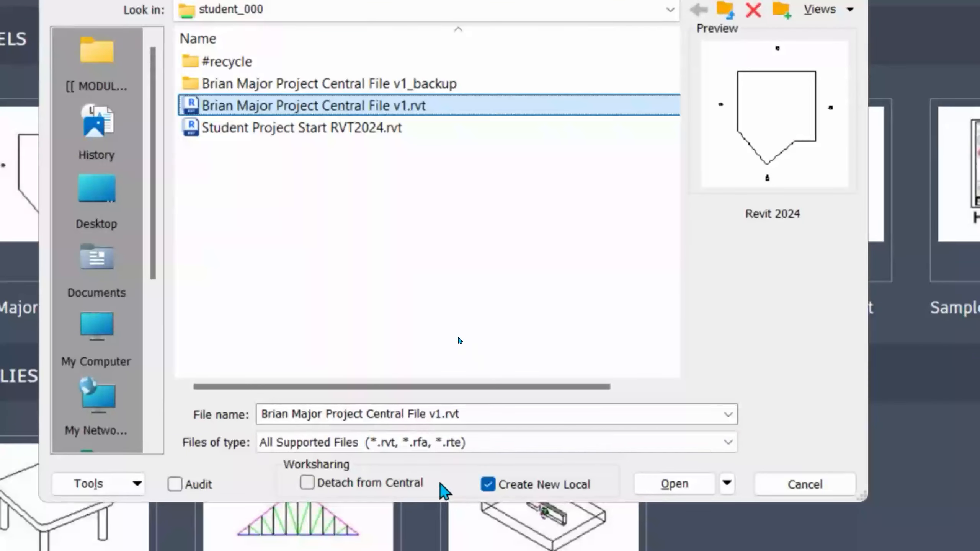
click(228, 131)
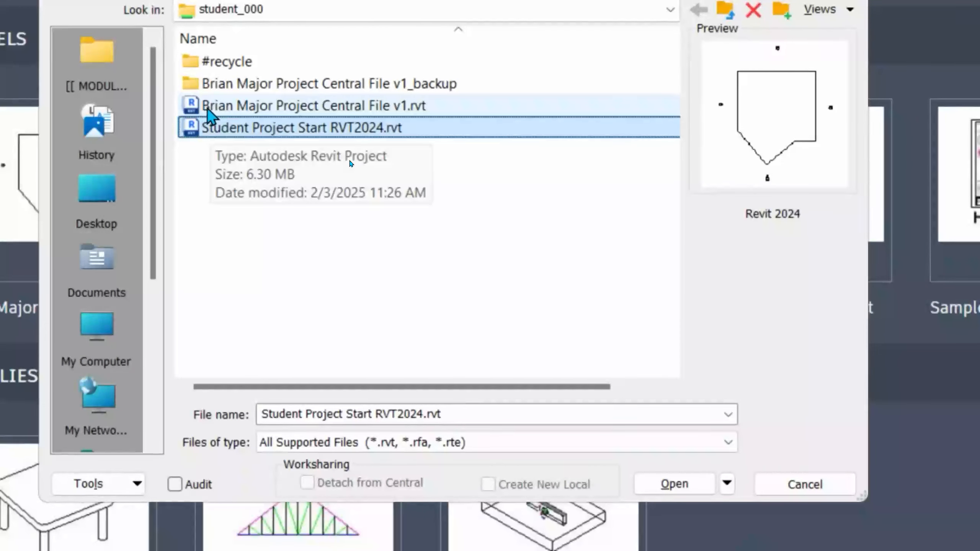
click(382, 108)
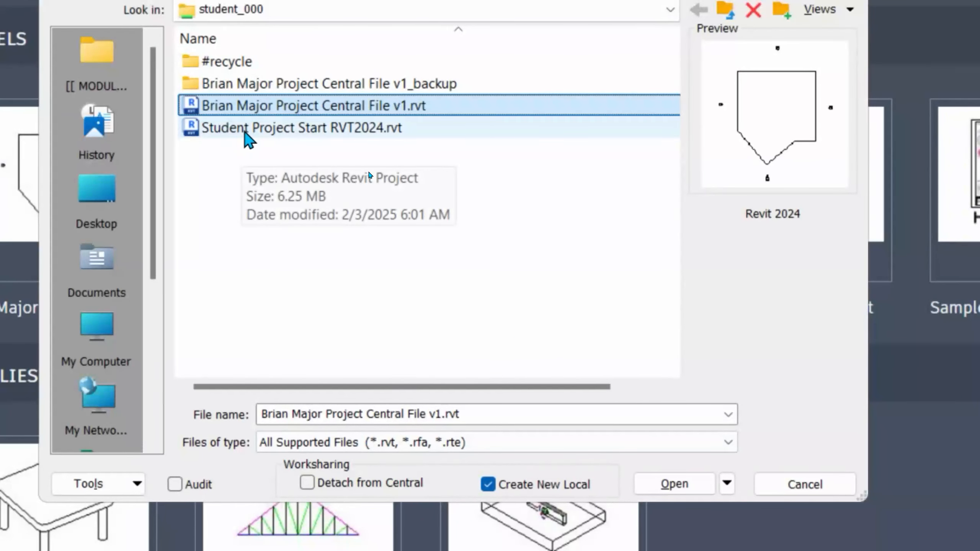
click(254, 131)
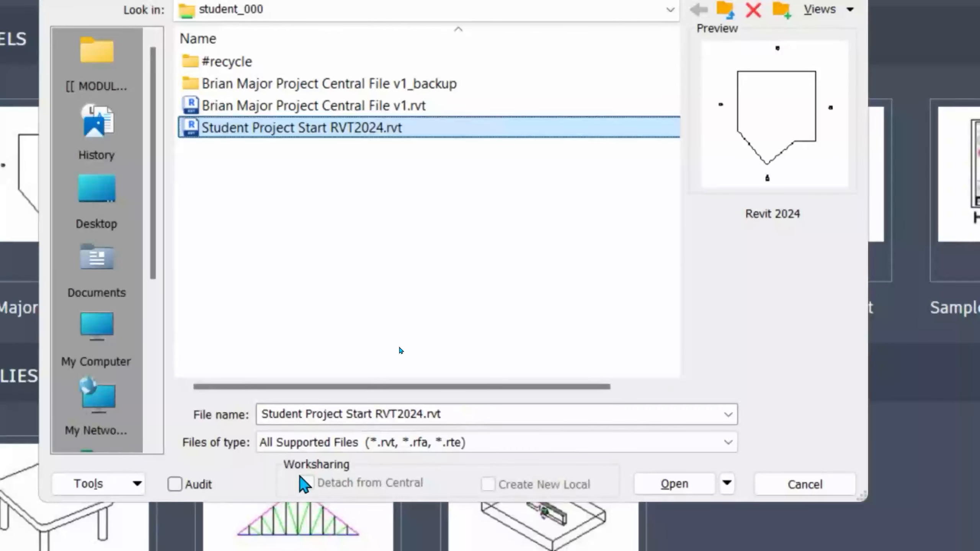
click(234, 110)
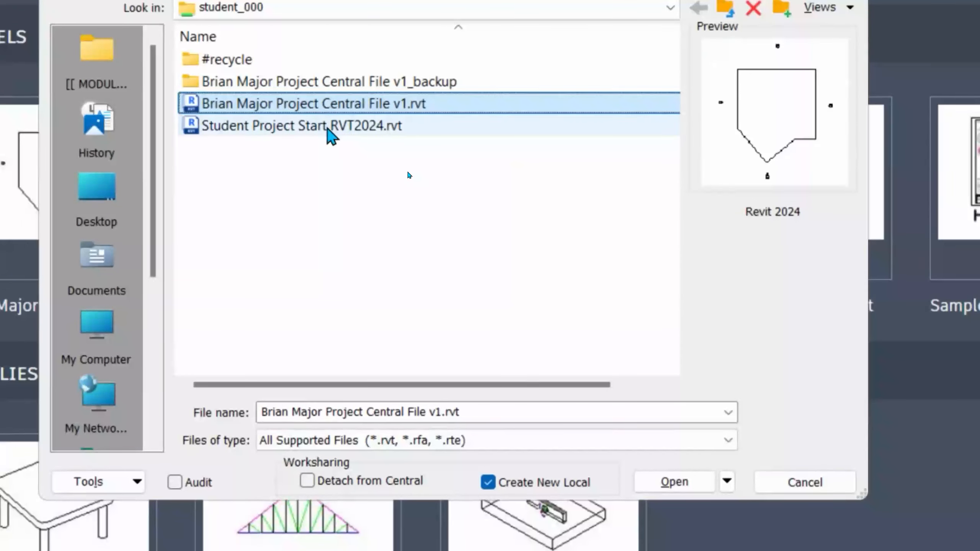
click(388, 128)
click(430, 104)
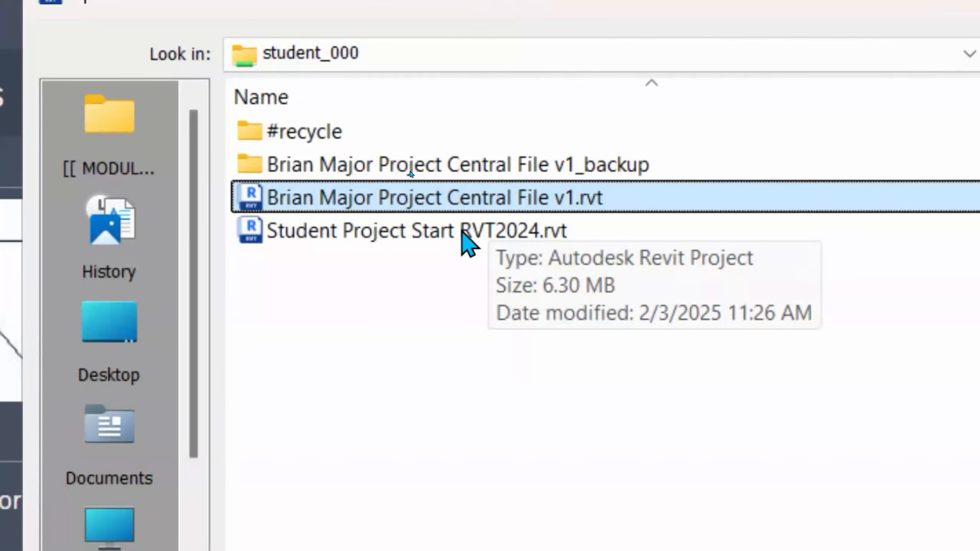
click(424, 236)
click(256, 197)
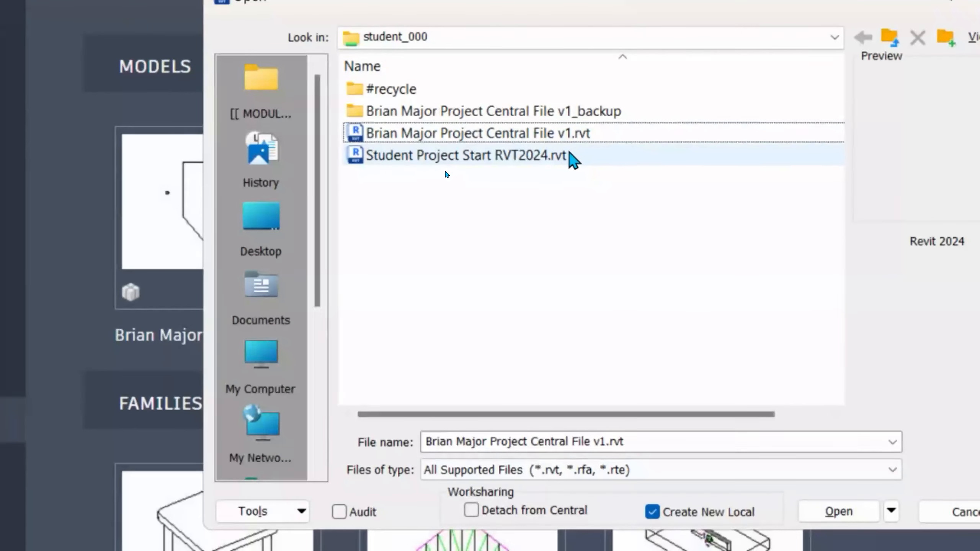
click(565, 225)
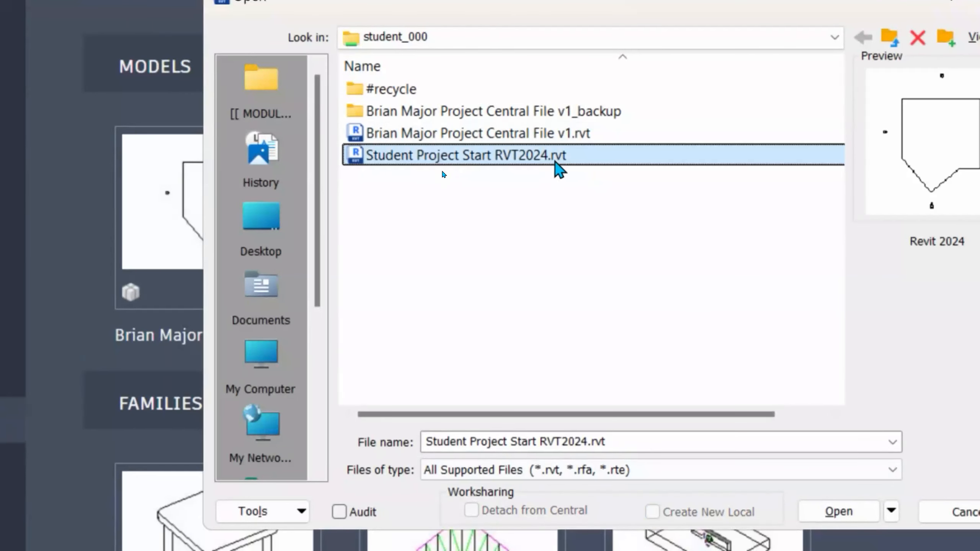
click(566, 135)
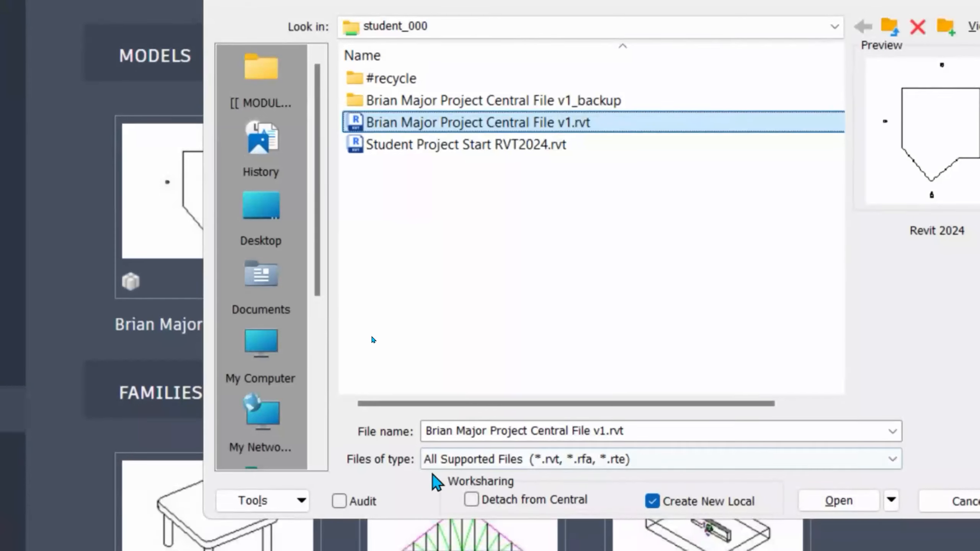
click(486, 147)
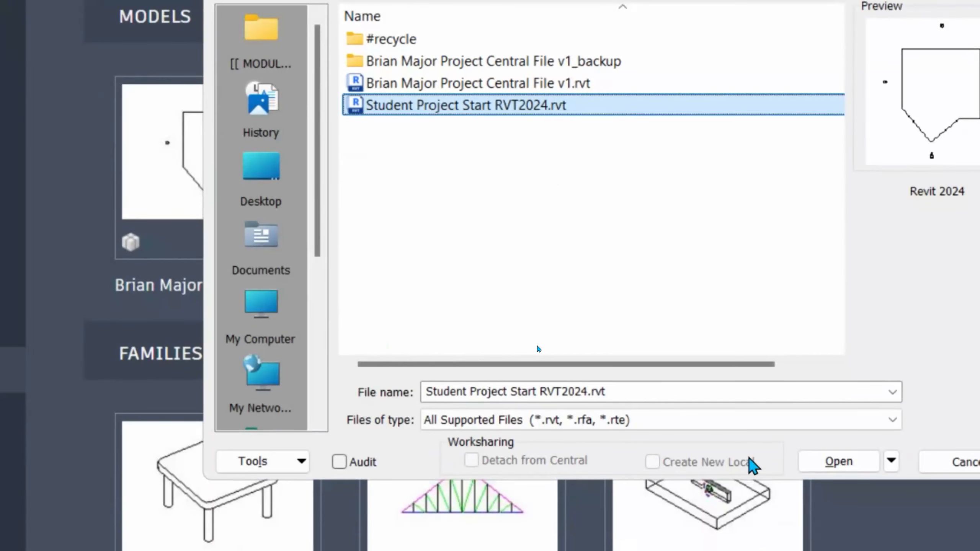
click(501, 91)
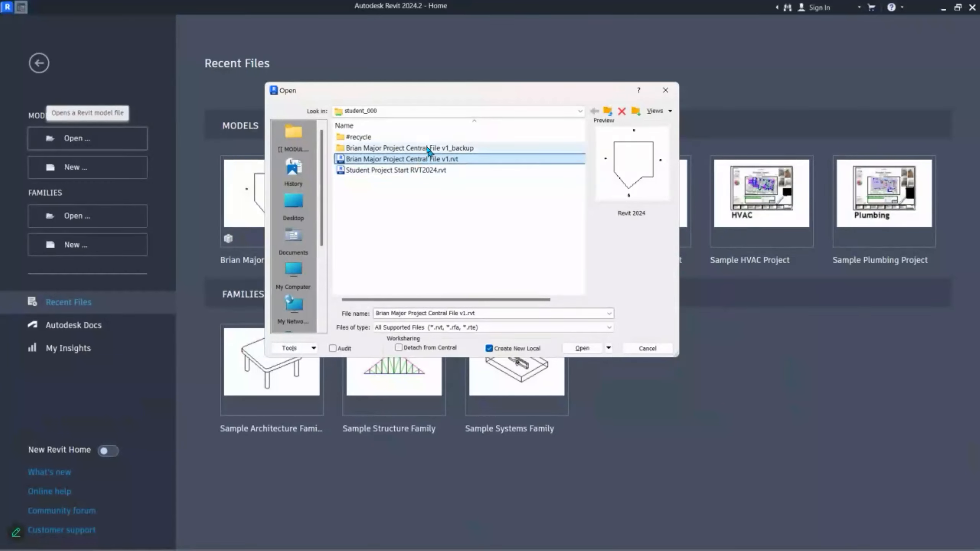
click(410, 173)
click(433, 161)
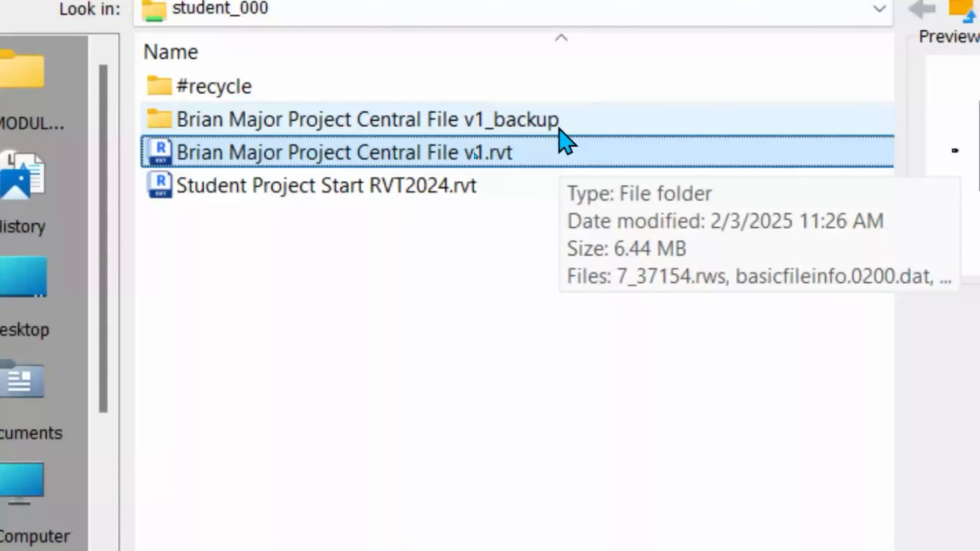
click(557, 125)
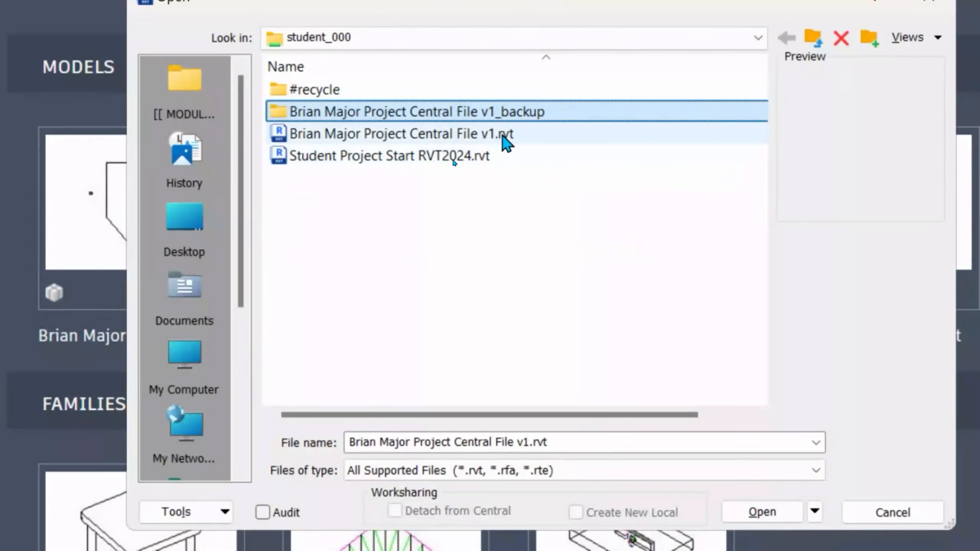
click(382, 143)
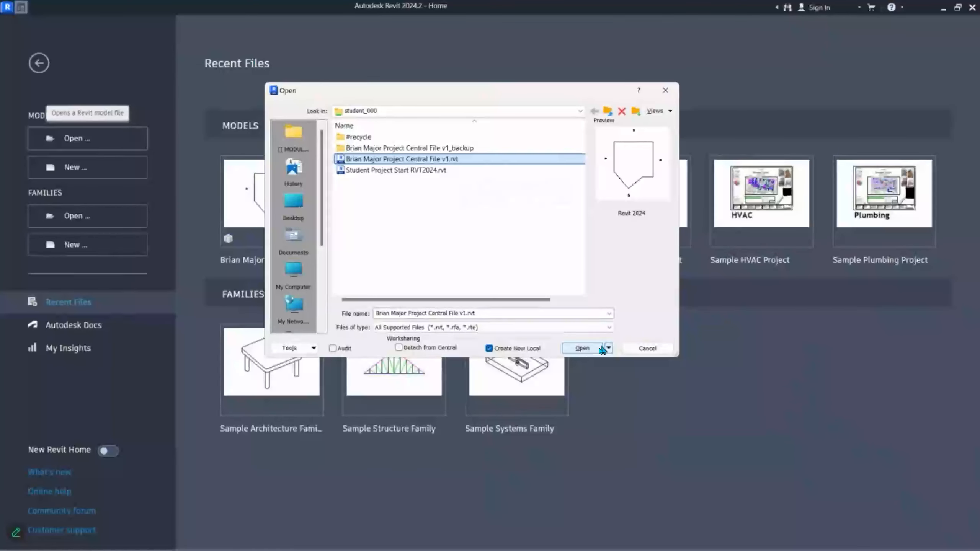
- Attempt opening the central file as a new local, then cancel at the duplicate-name warning
click(768, 514)
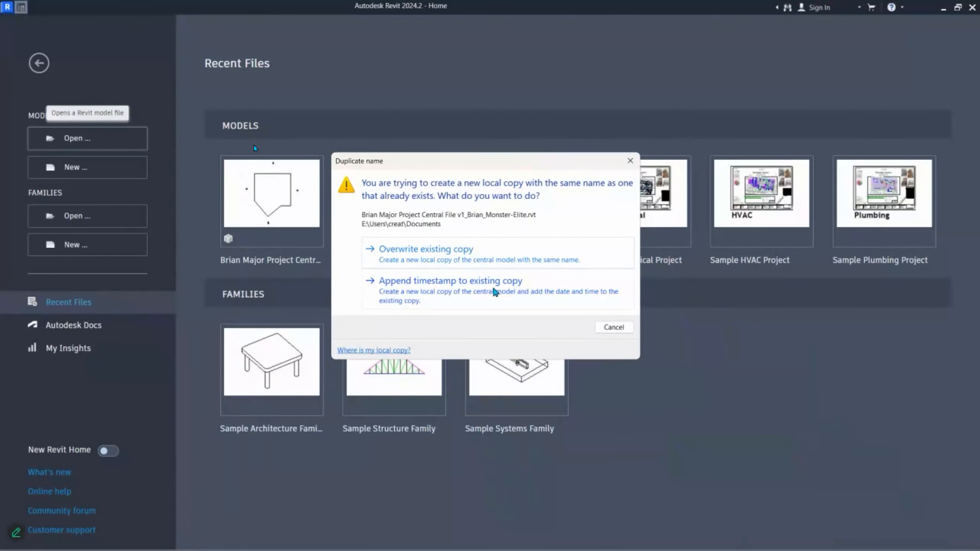
click(614, 327)
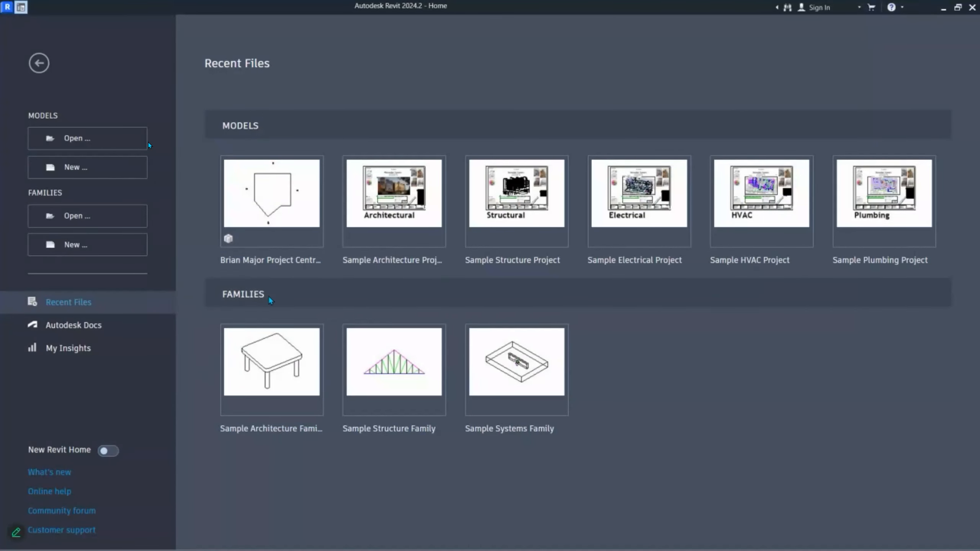
- Open the student's Major Project Central File v1.rvt from student_000 as a new local copy
click(103, 146)
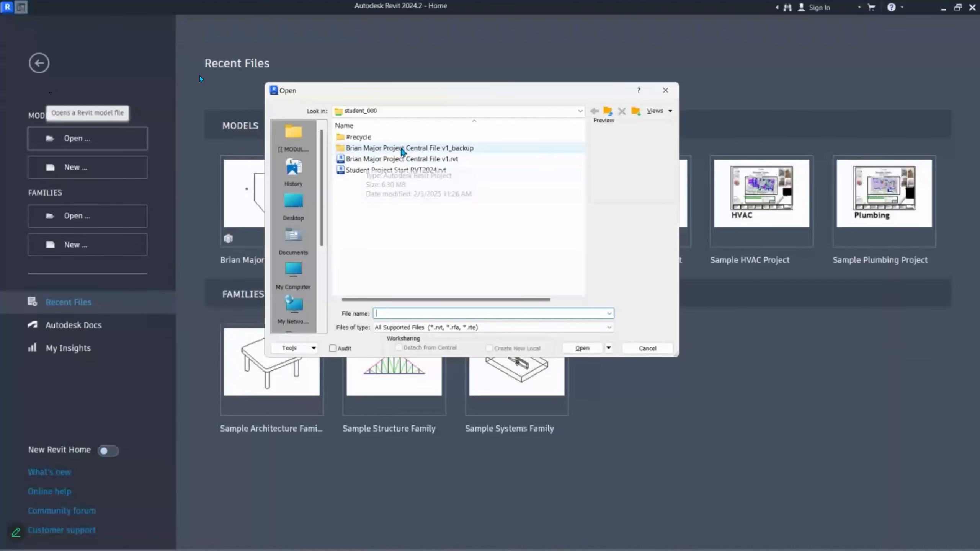
click(373, 159)
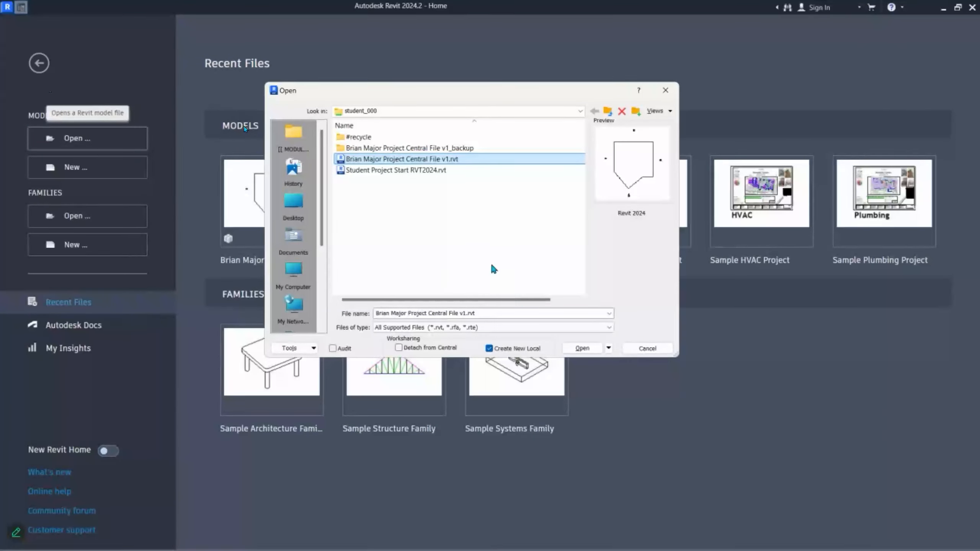
click(582, 349)
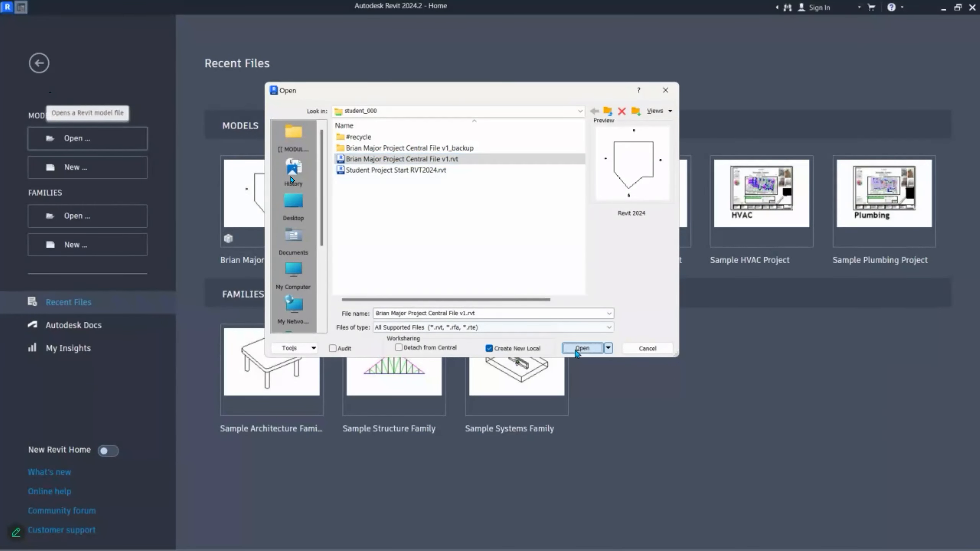
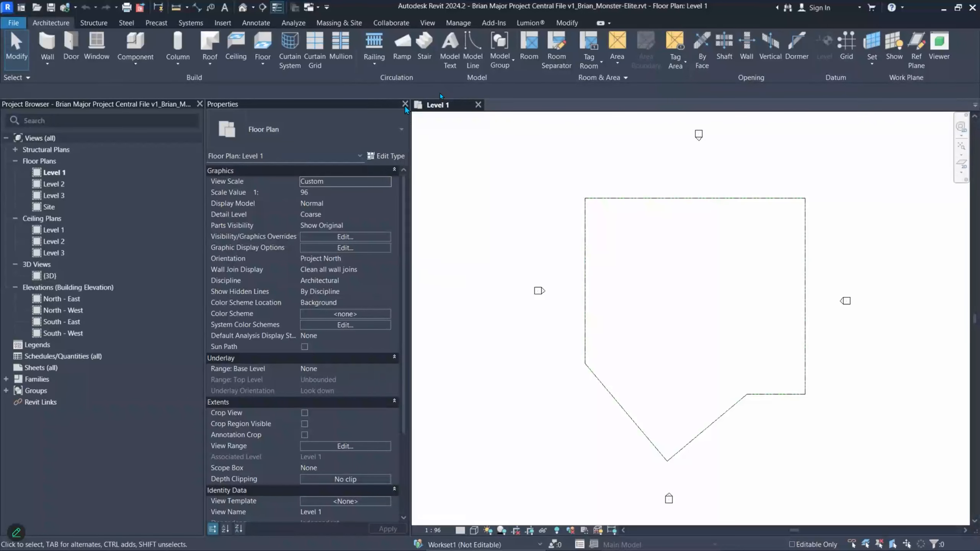
- Switch to Miro and bring an empty area beside the sync diagram into view
key(alt+Tab)
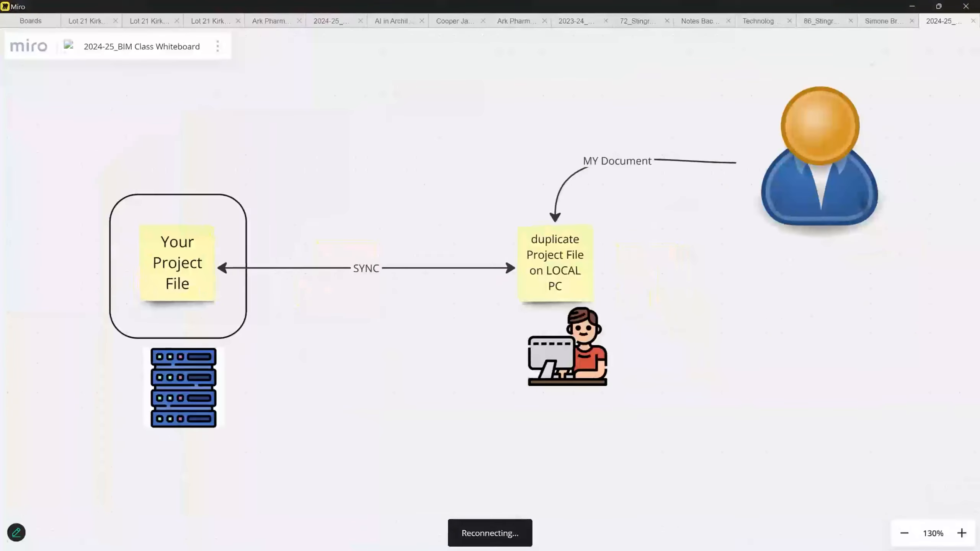
scroll(466, 292, down, 8)
scroll(439, 294, down, 3)
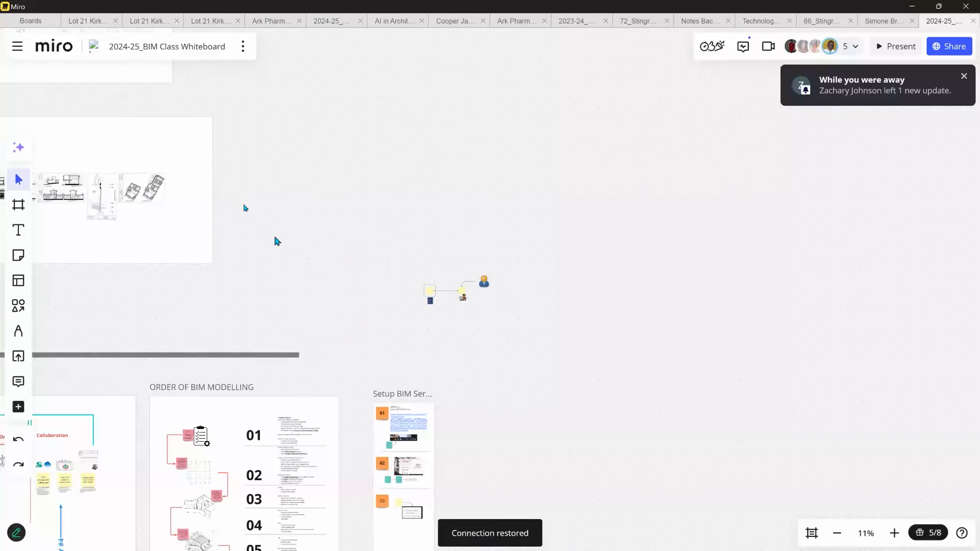
scroll(331, 244, down, 1)
middle_drag(329, 255, 573, 223)
scroll(610, 222, down, 3)
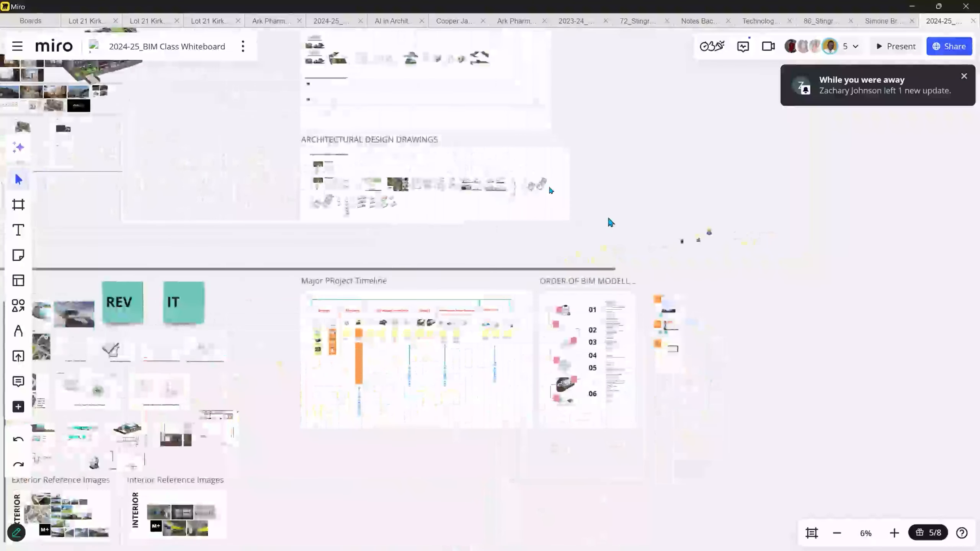
scroll(677, 209, up, 3)
scroll(748, 264, up, 7)
middle_drag(573, 255, 326, 97)
- Place a sticky note there reading 'Opened the project File'
click(18, 255)
click(500, 238)
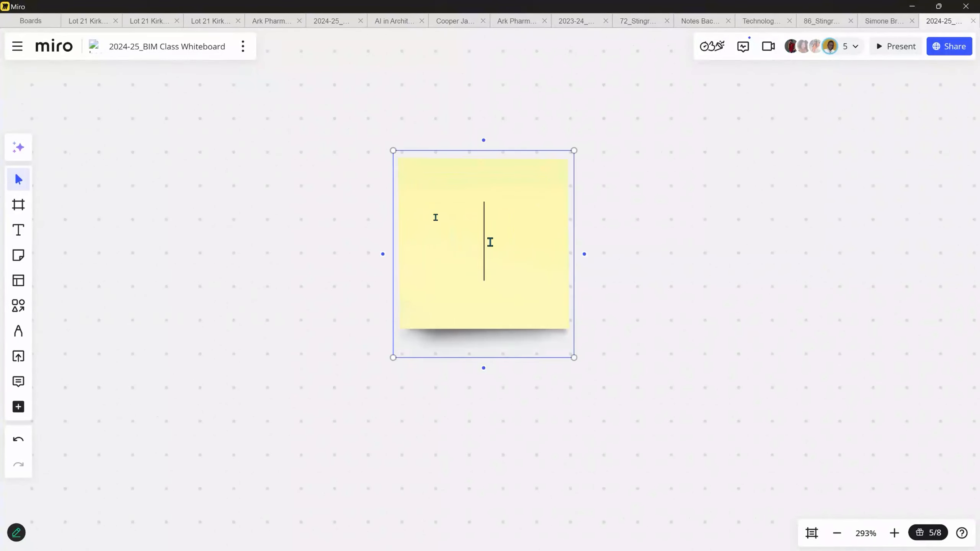
text(Opend)
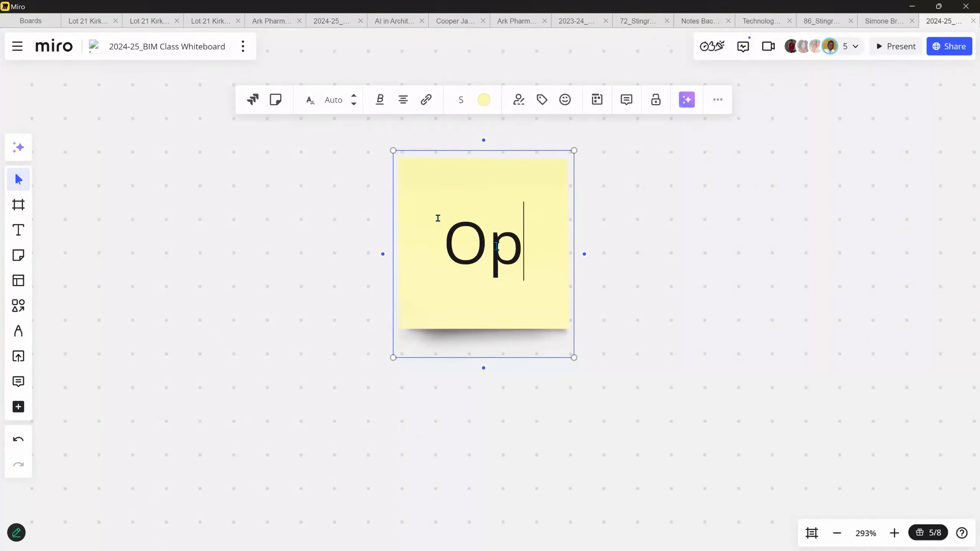
key(BackSpace)
key(BackSpace)
text(ed t)
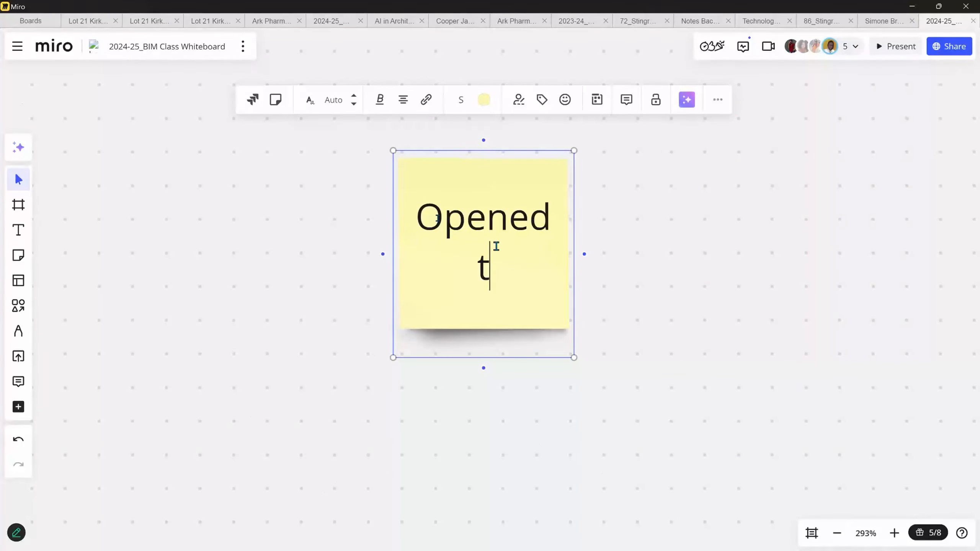
text(he project File)
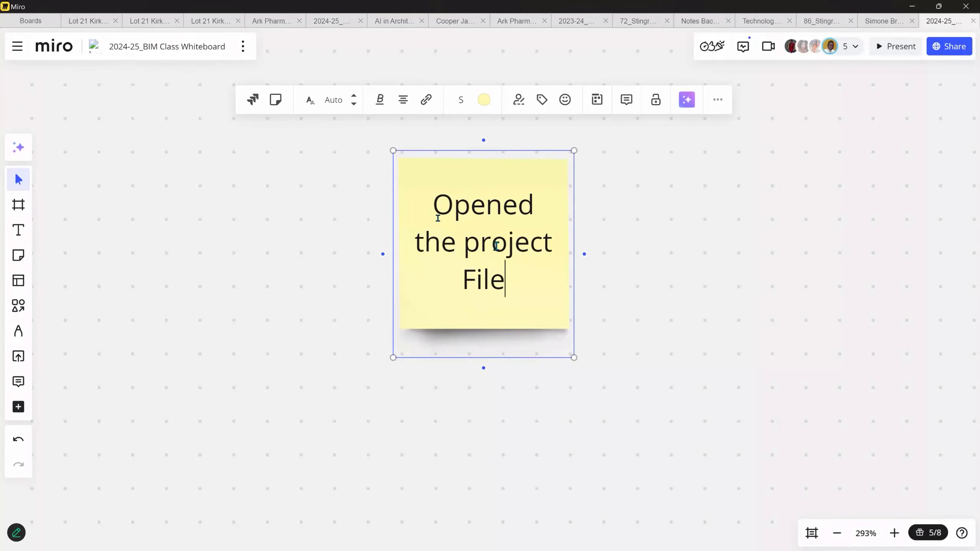
- Add a linked second sticky note and remove the connector's start arrowhead
click(586, 257)
middle_drag(739, 273, 610, 275)
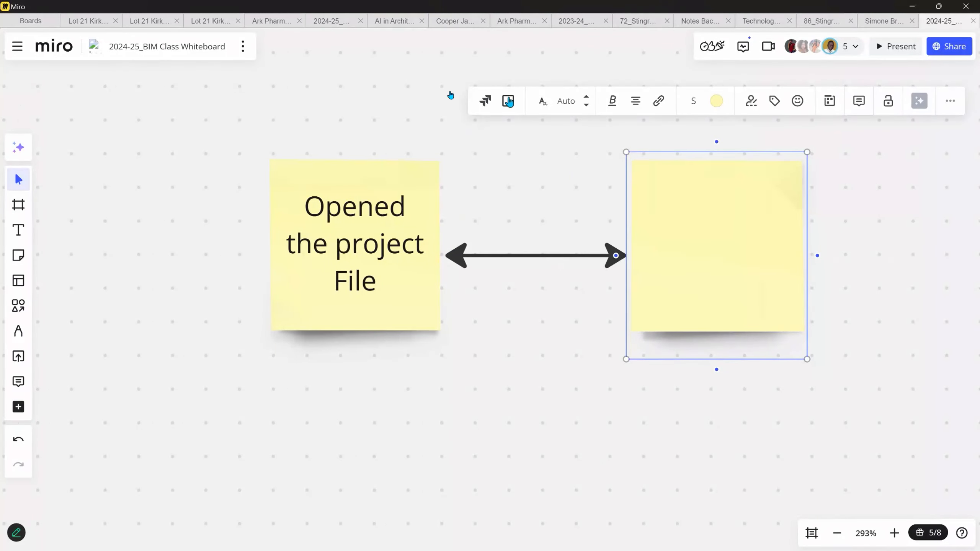
click(518, 257)
click(408, 204)
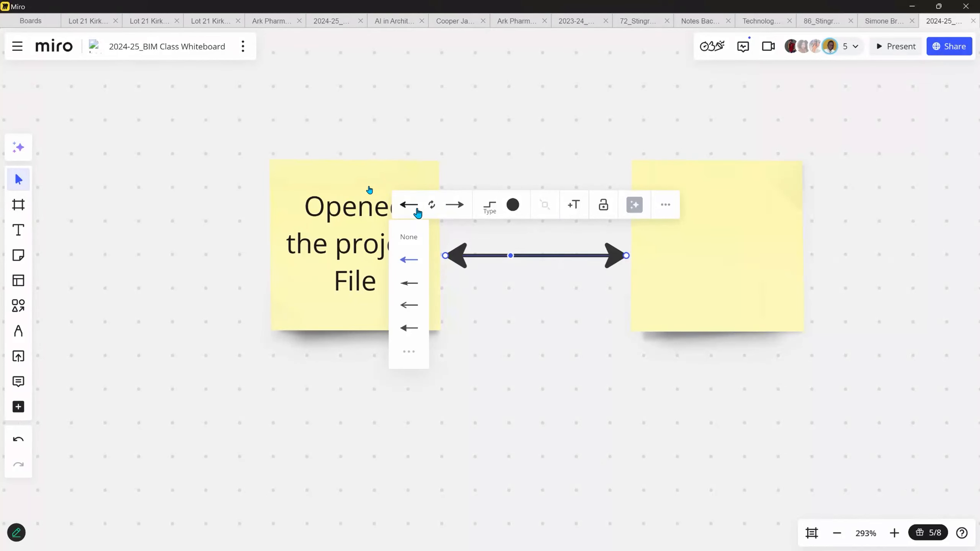
click(408, 235)
- Type 'Enabled Collaboration' and '(Within Network)' on two lines in the second note
click(671, 250)
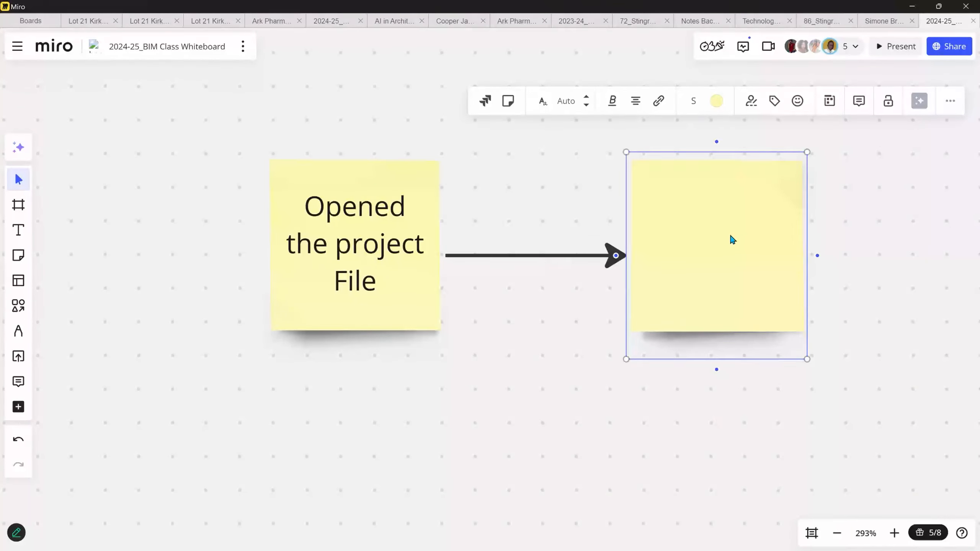
text(Enabl)
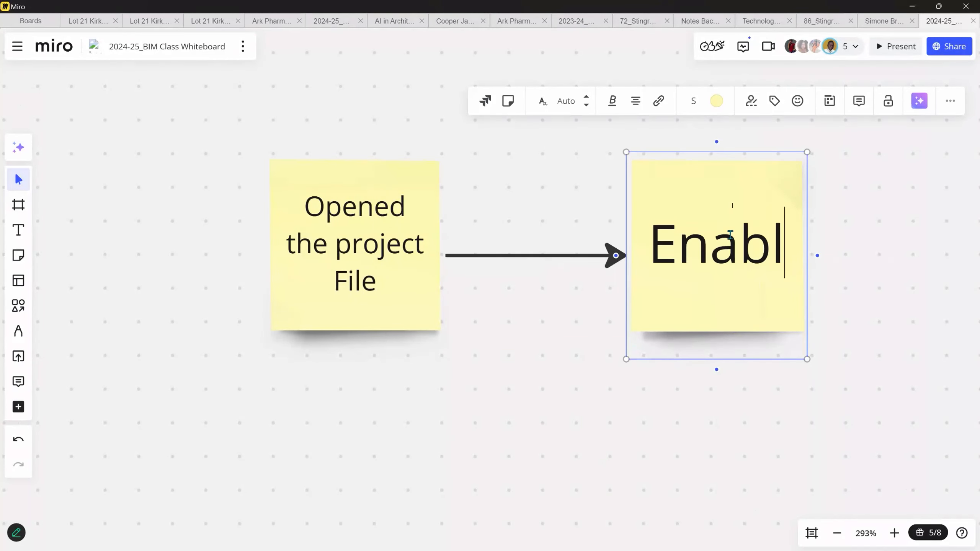
text(ed Colla)
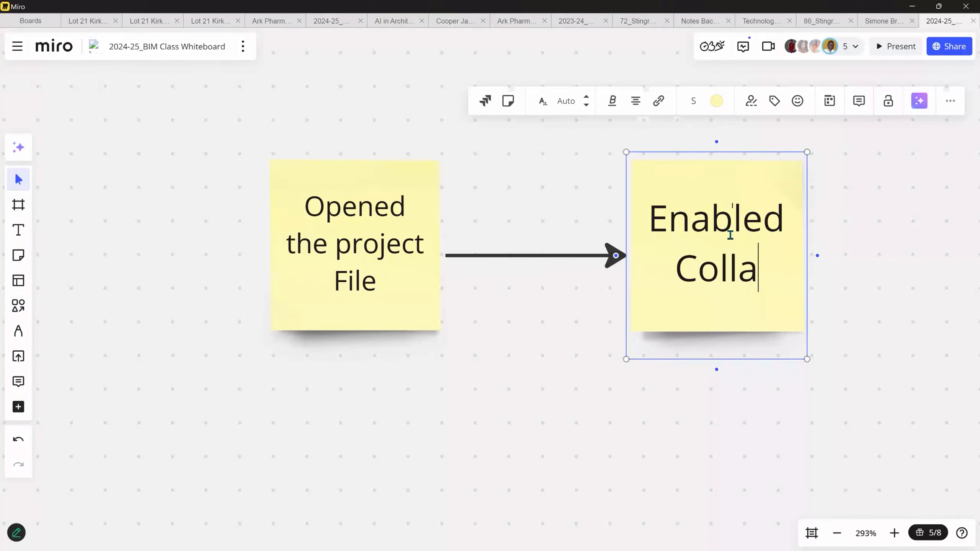
text(boration)
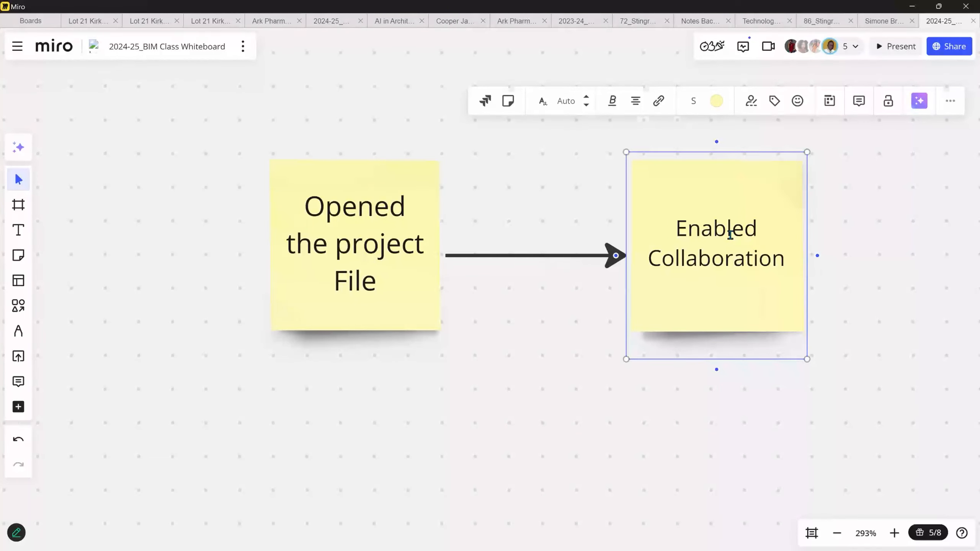
key(Return)
text(()
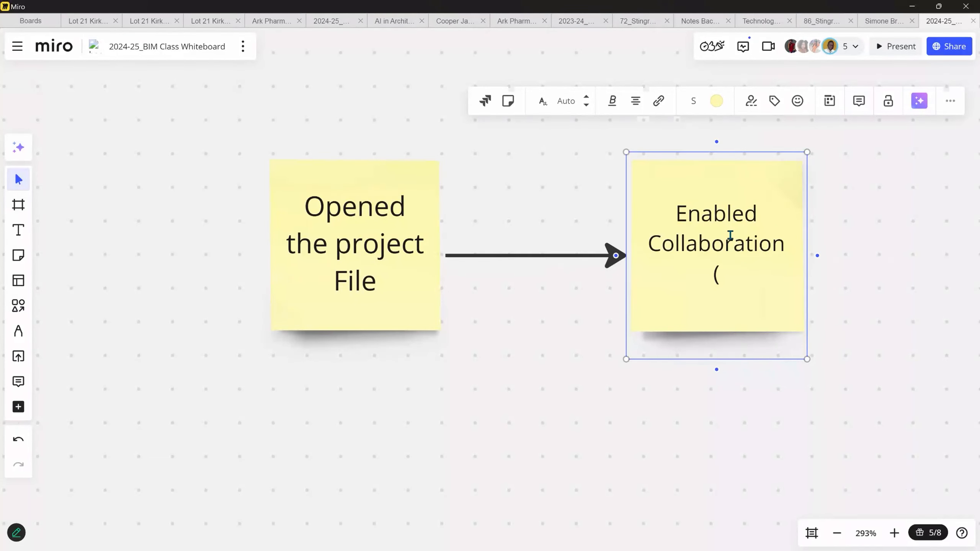
text(With)
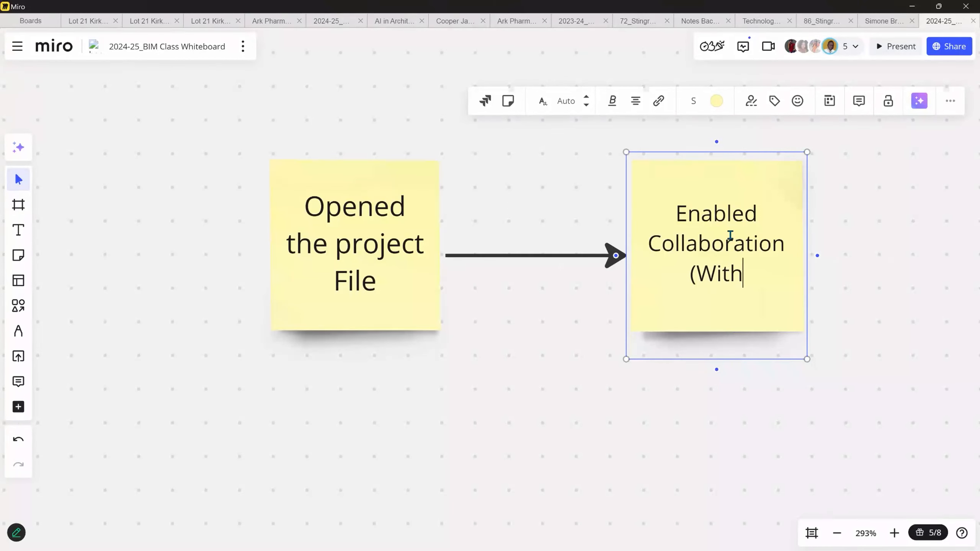
text(in N)
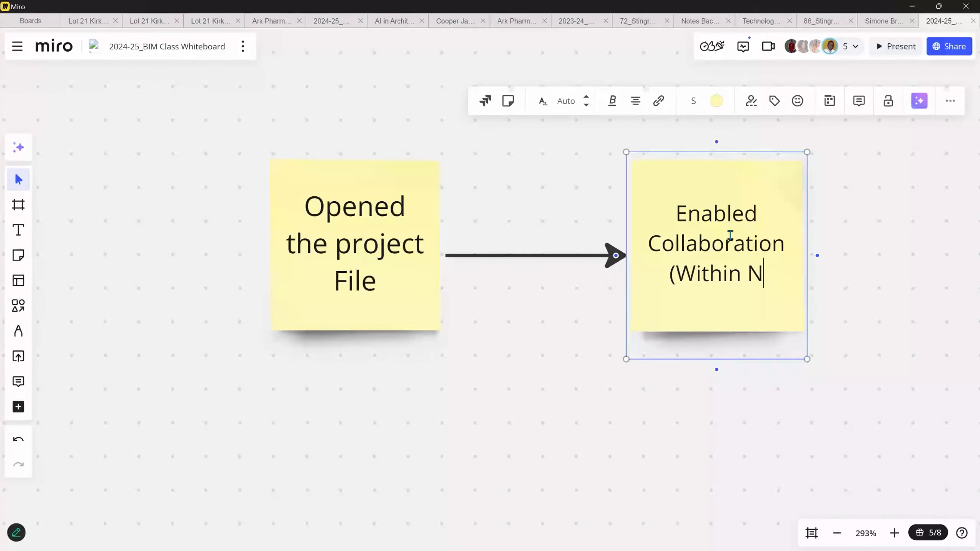
text(etwork))
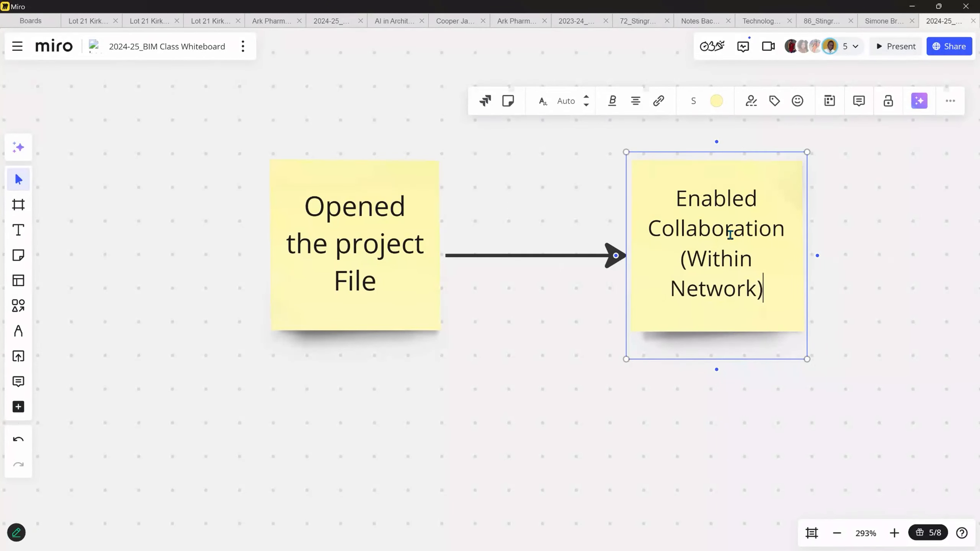
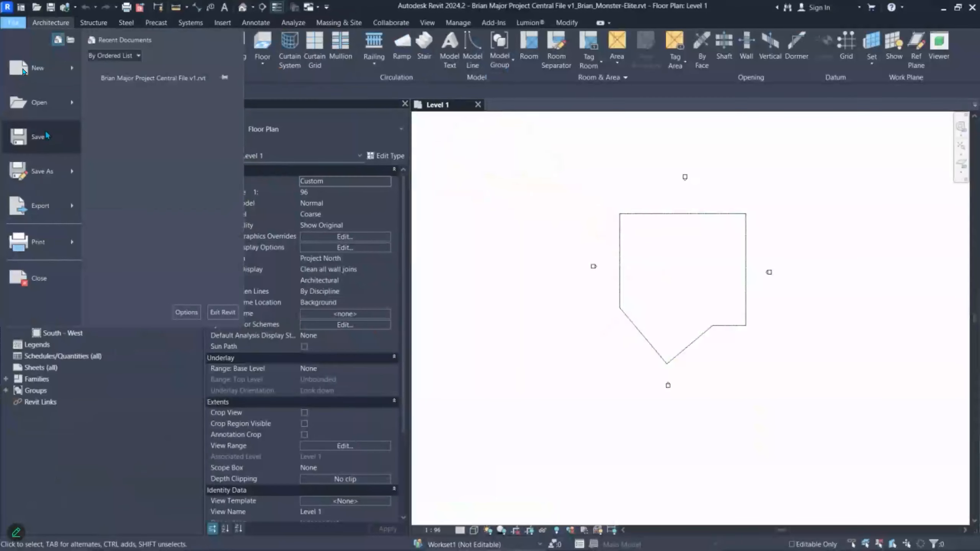
- Start saving the project under a new name, then cancel the Save As
mouse_move(44, 171)
click(123, 127)
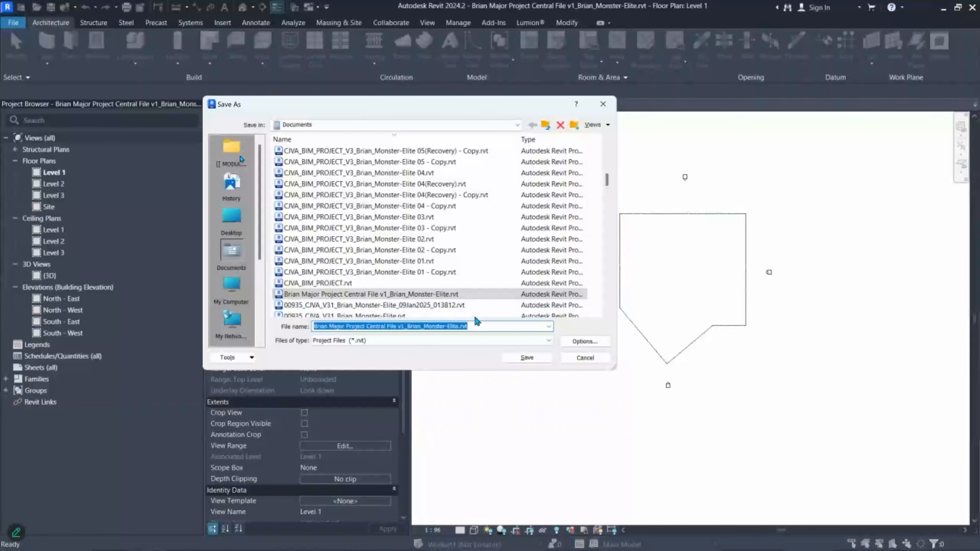
click(579, 359)
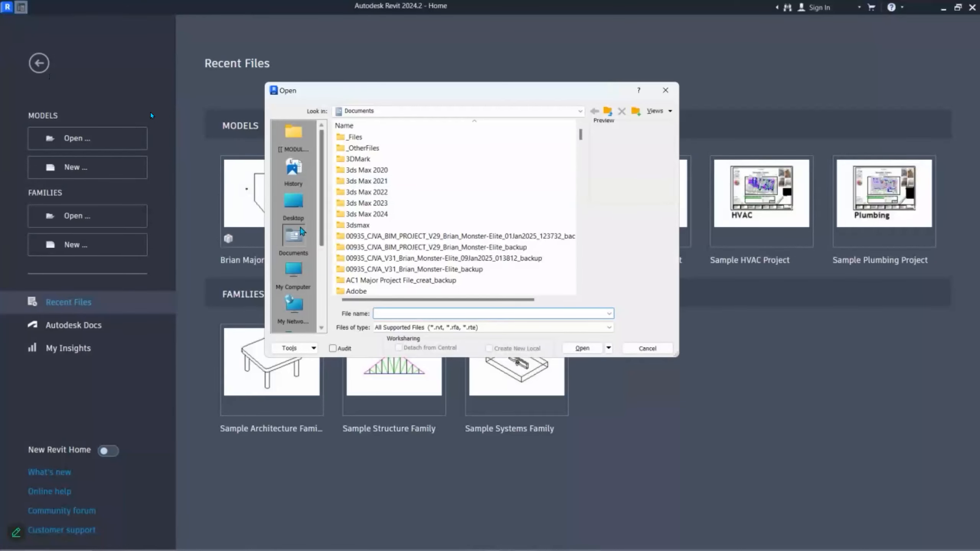
- Browse the Open dialog to the Documents folder and enlarge the dialog
click(295, 270)
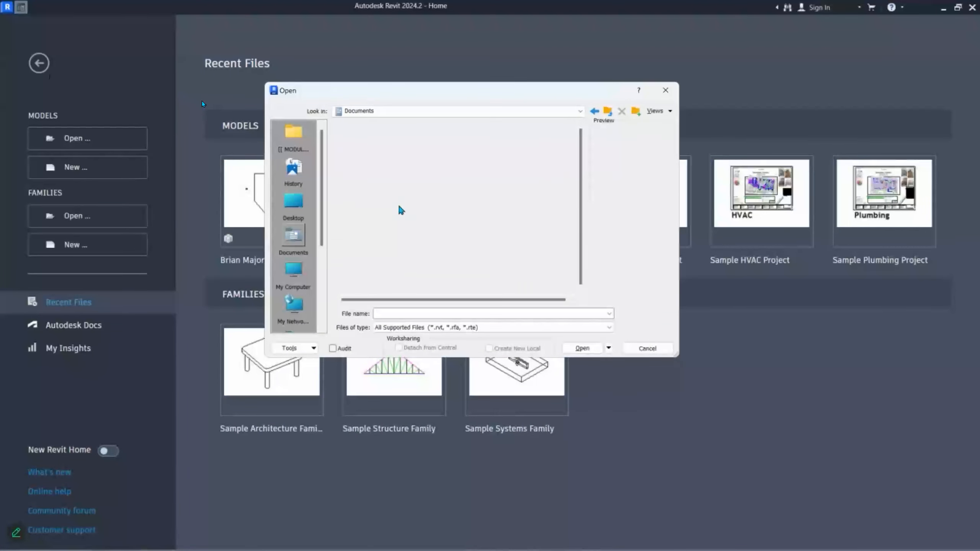
scroll(579, 165, down, 4)
scroll(579, 165, down, 12)
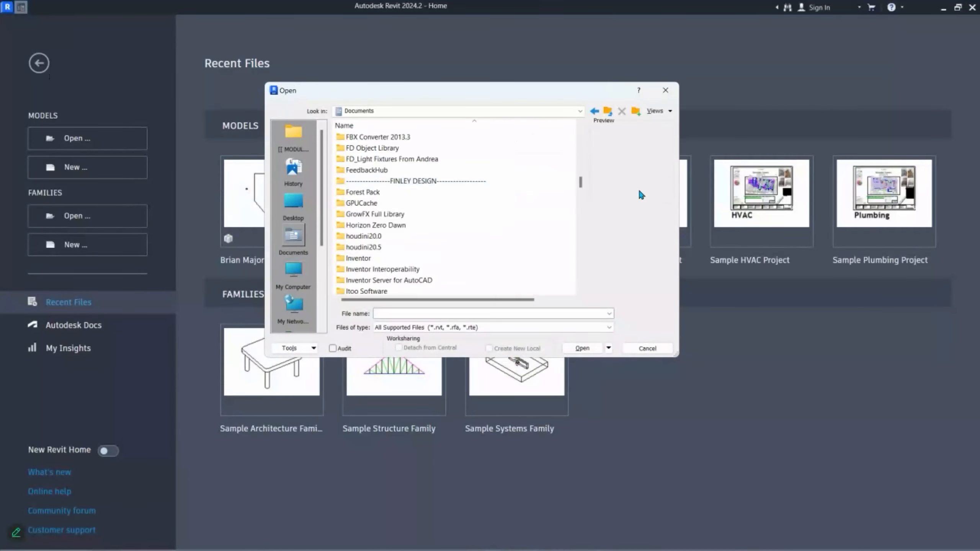
drag(678, 355, 892, 547)
scroll(742, 129, up, 15)
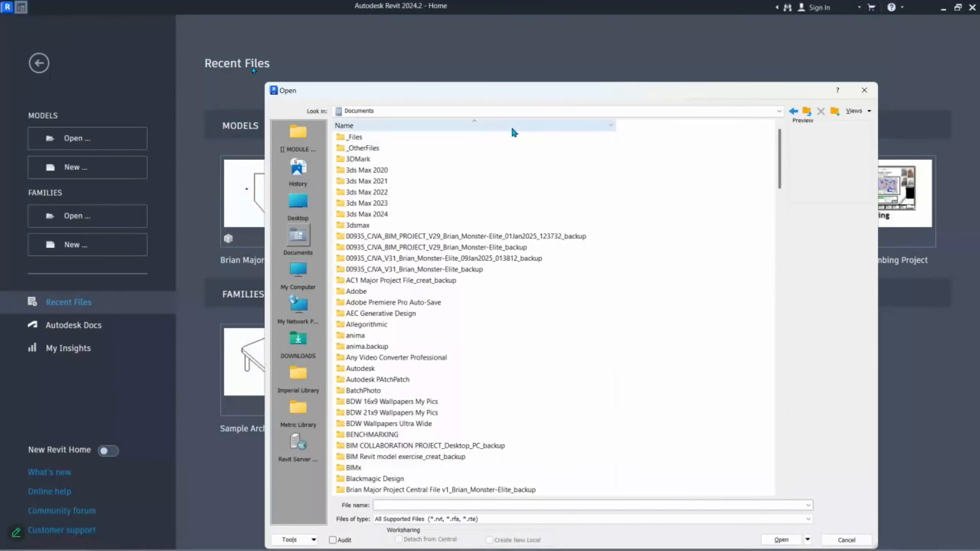
- Add a Date modified column, sort newest first, and open the latest central project file
click(498, 126)
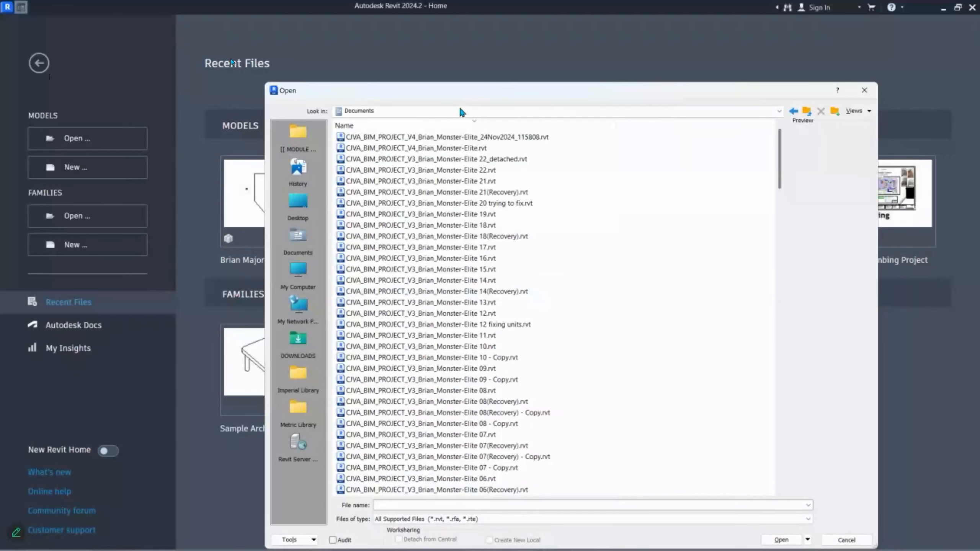
right_click(460, 125)
click(502, 172)
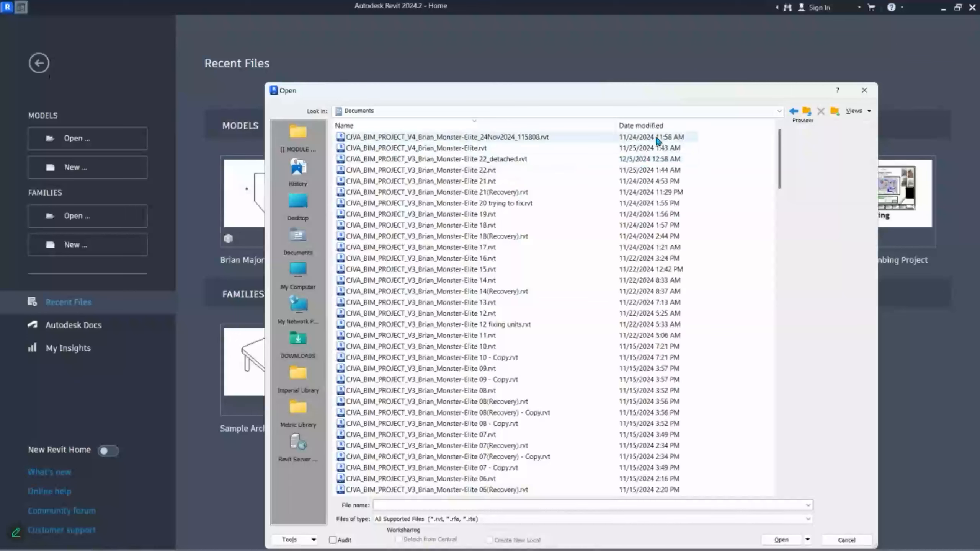
click(641, 126)
double_click(456, 137)
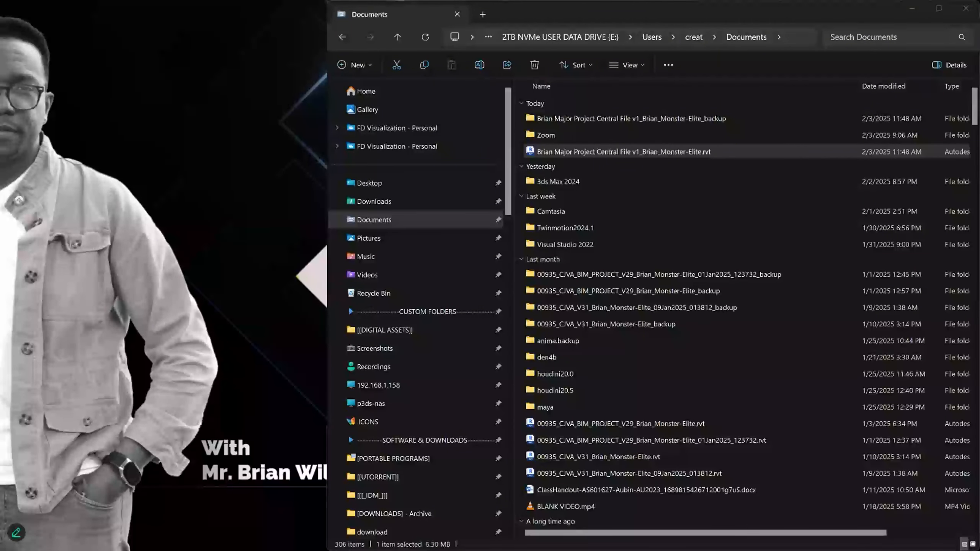
- Launch the central project .rvt from the Documents folder to restart Revit
double_click(614, 153)
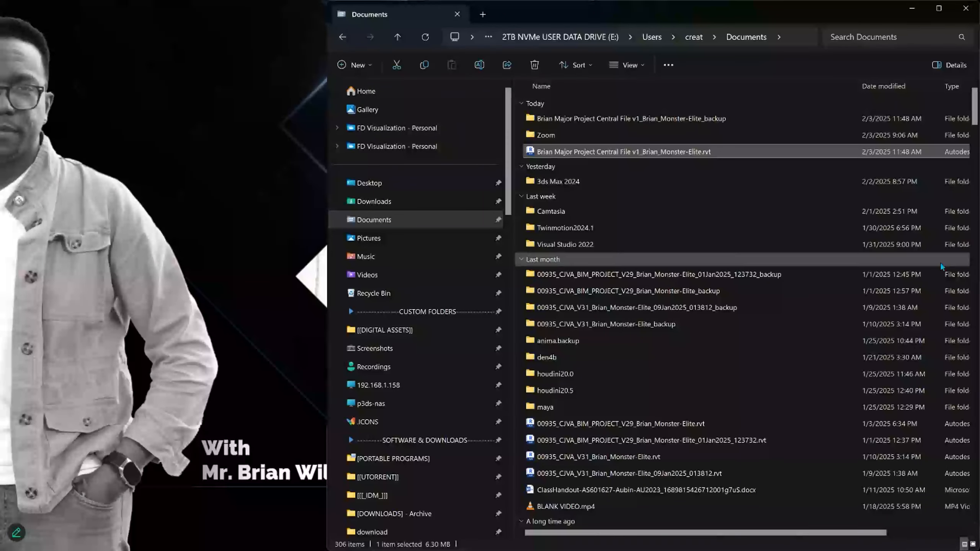
key(alt+Tab)
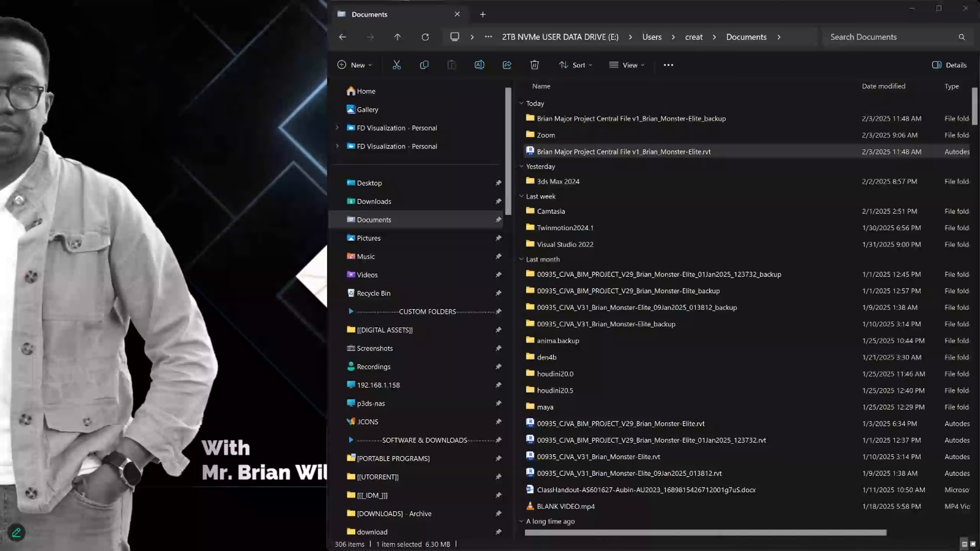
click(624, 151)
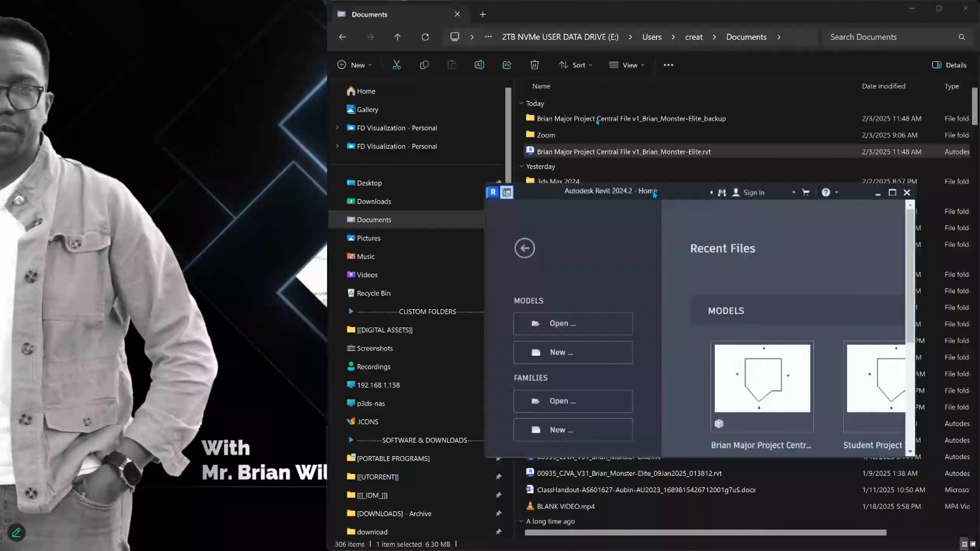
- Maximize Revit, open Student Project Start RVT2024, then close its Level 1 view
double_click(655, 194)
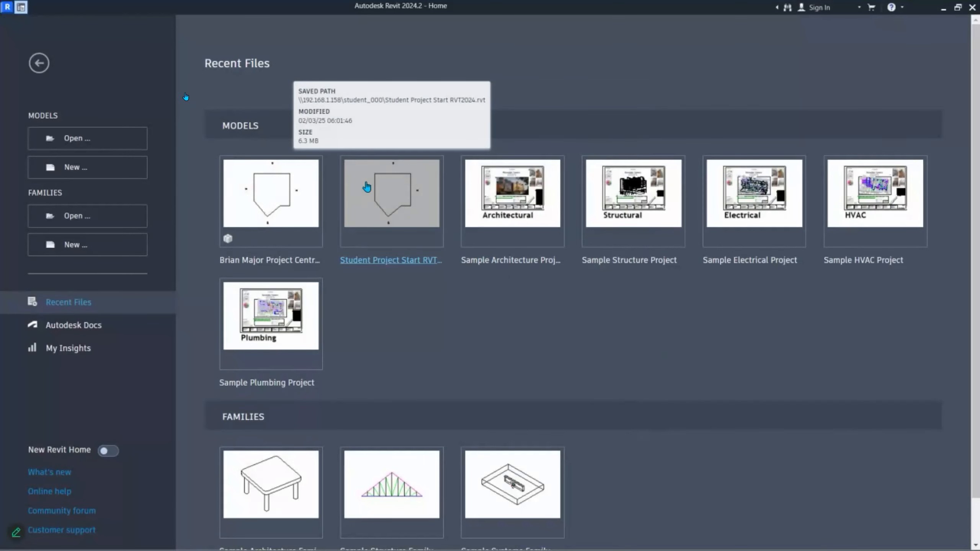
click(388, 205)
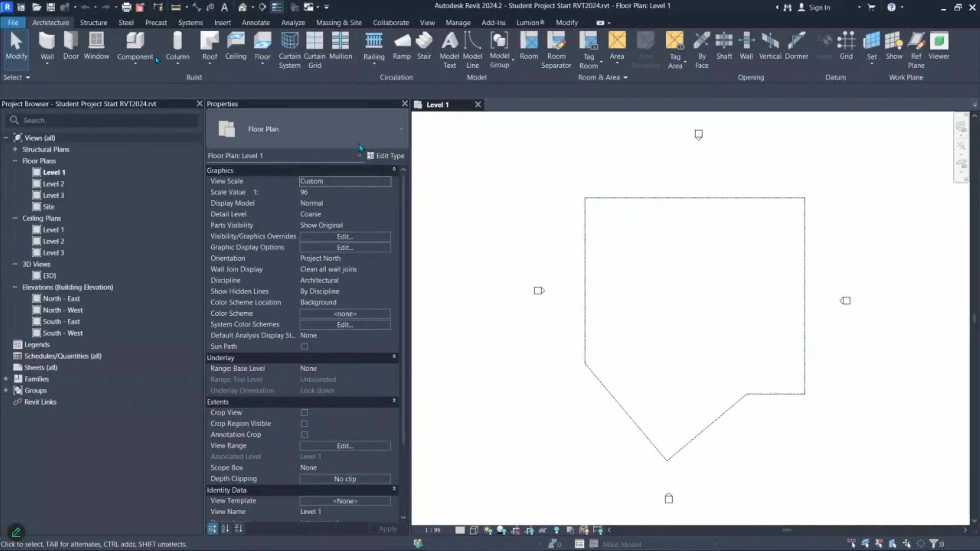
click(478, 104)
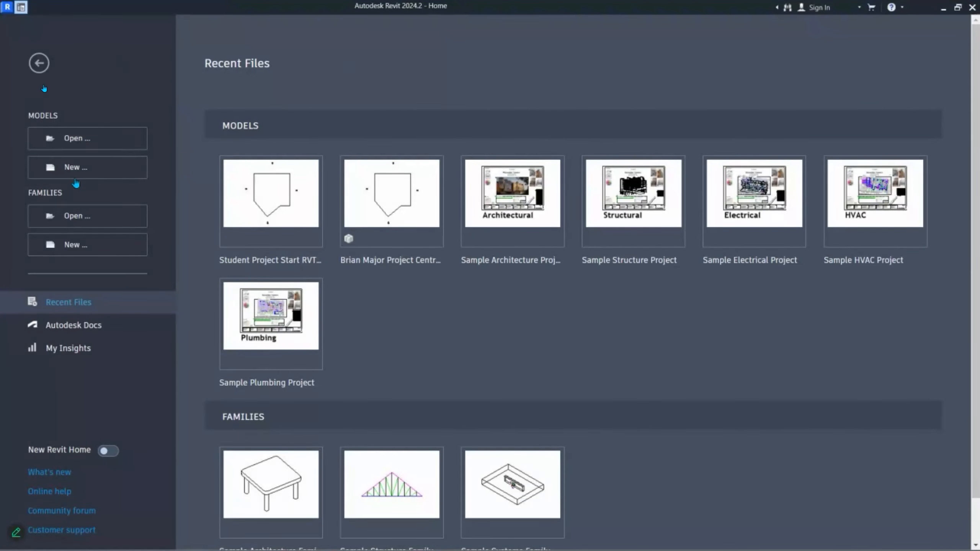
- Open the central project file from the Documents folder via MODELS Open
click(79, 139)
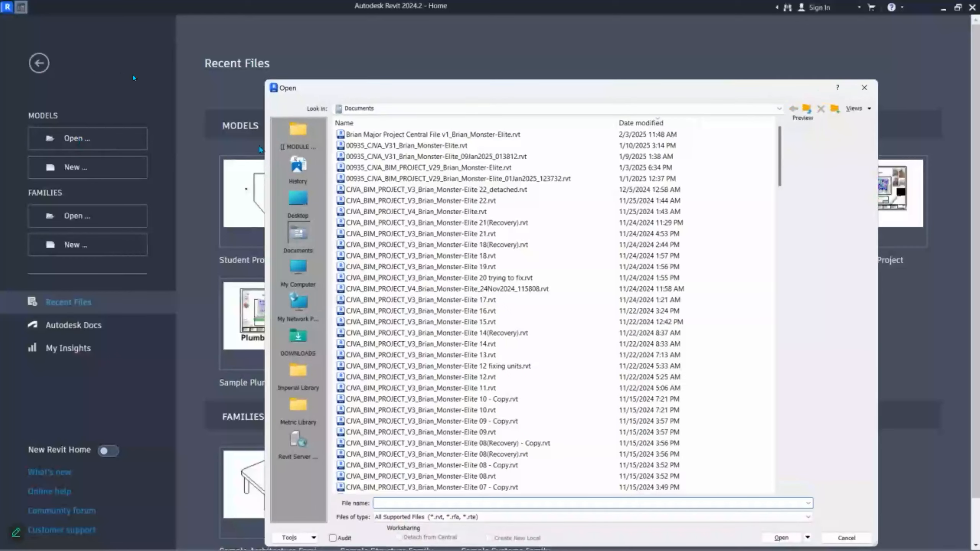
click(298, 235)
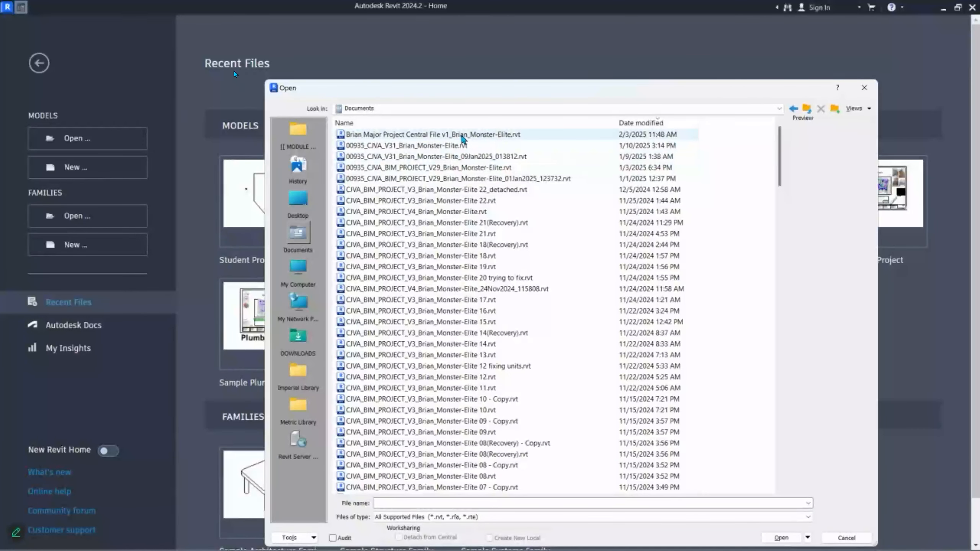
click(454, 135)
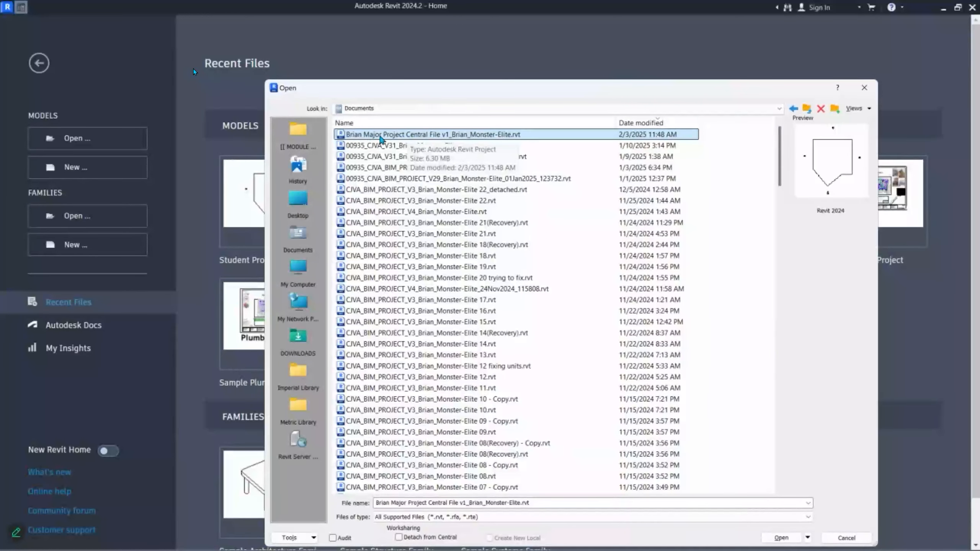
click(782, 538)
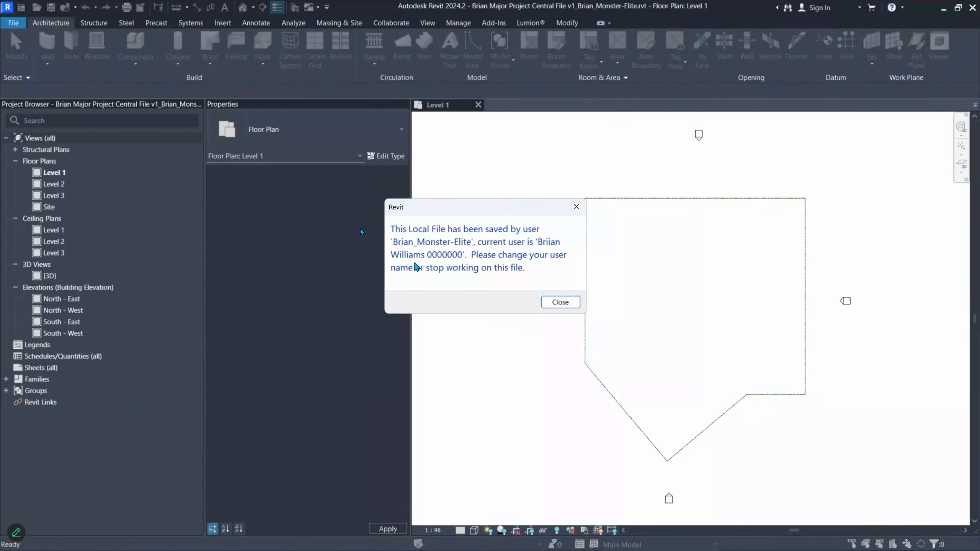
- Close the other-user warning and review the Username in Options > General
click(564, 304)
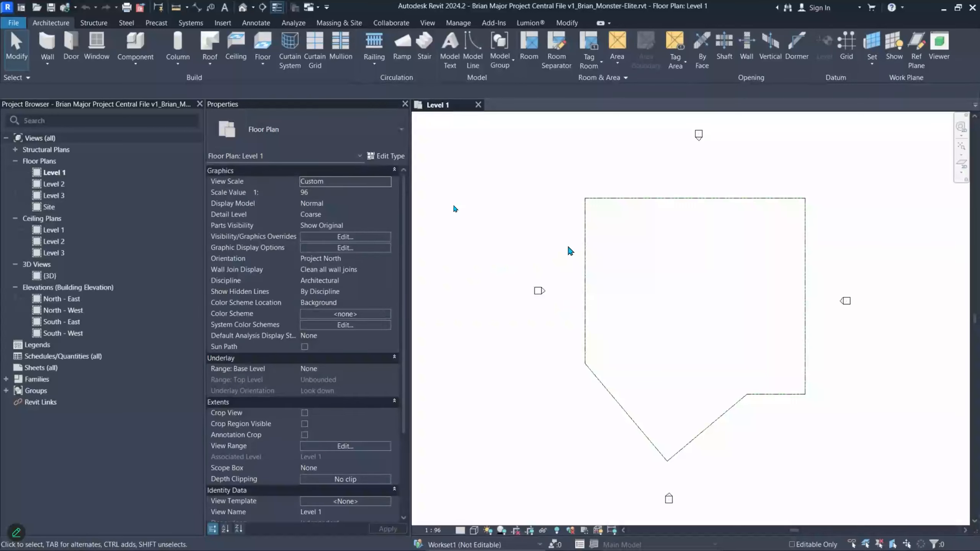
click(13, 23)
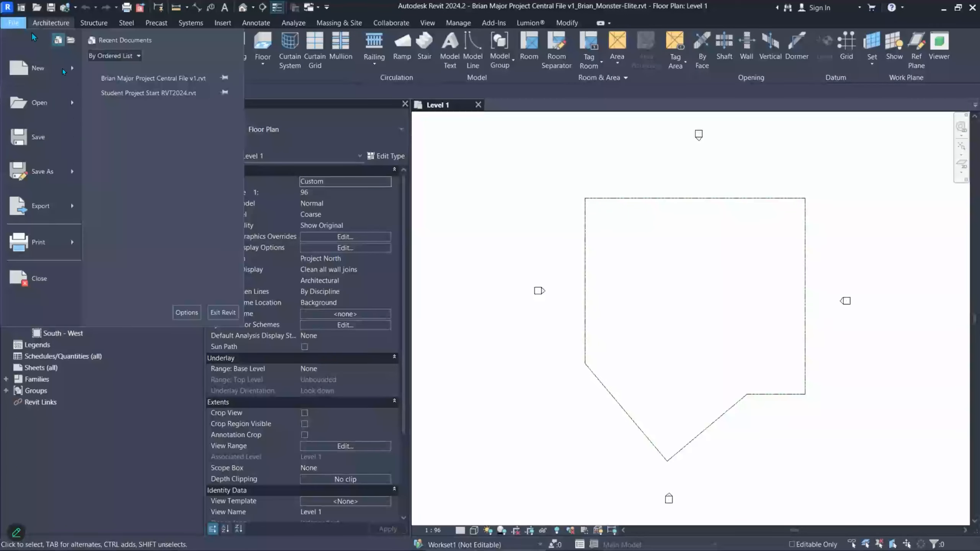
click(187, 313)
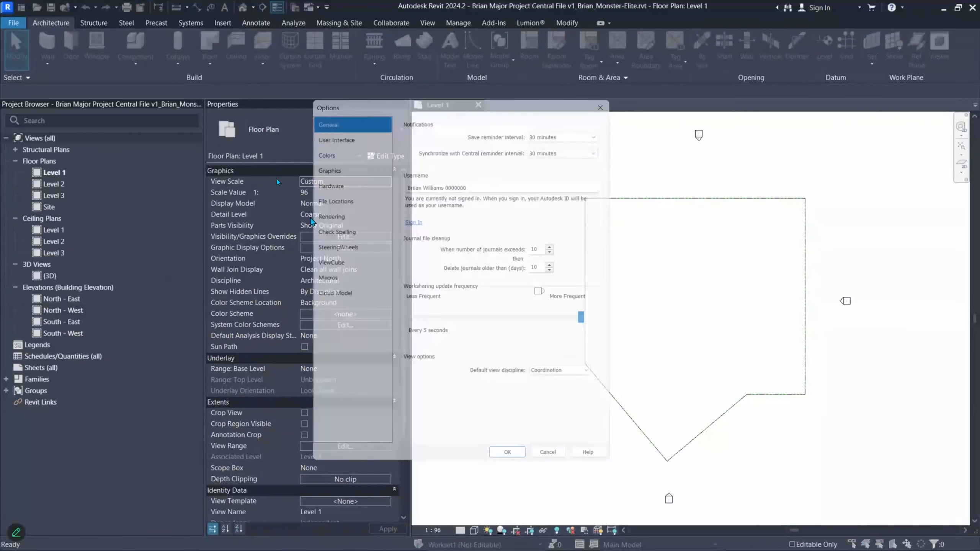
drag(485, 189, 408, 186)
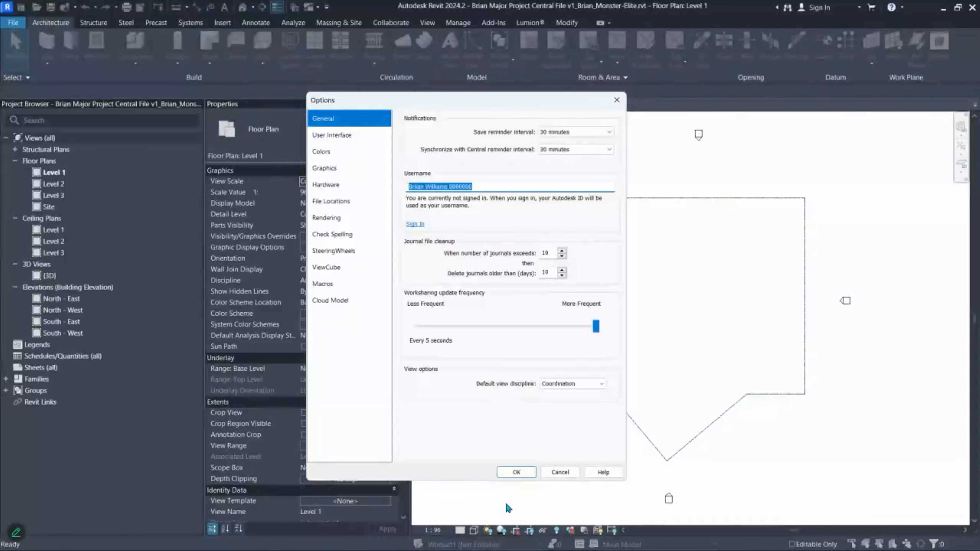
click(517, 472)
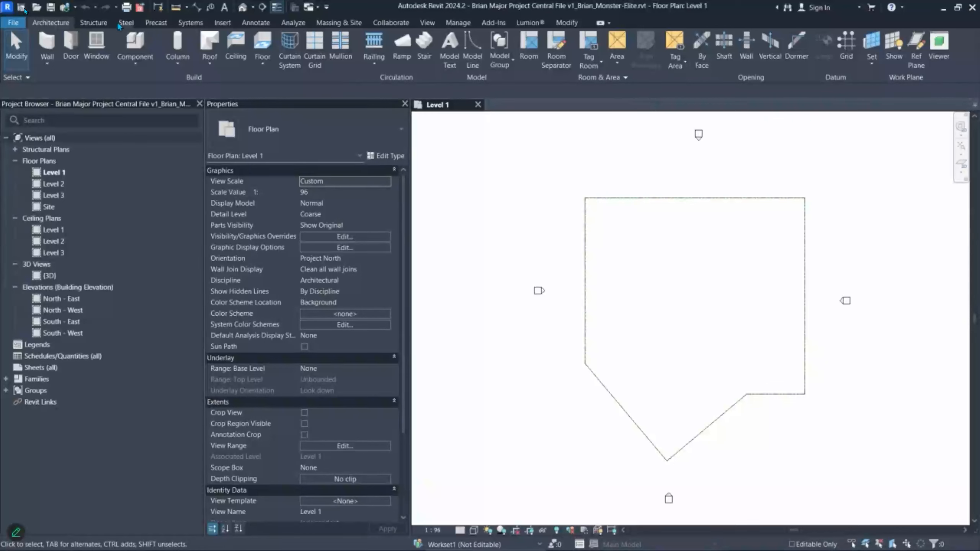
- Open the File menu, then switch to the File Explorer Documents window
click(13, 22)
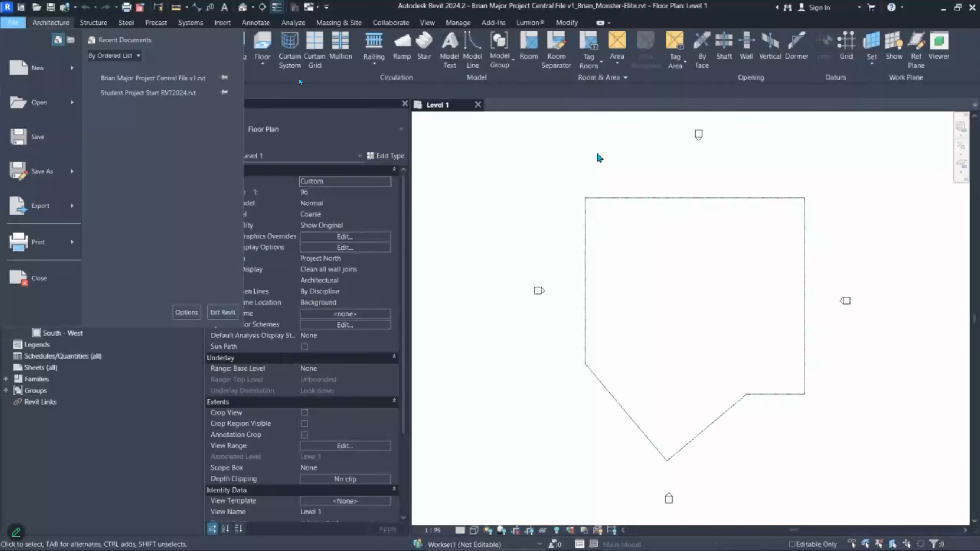
key(alt+Tab)
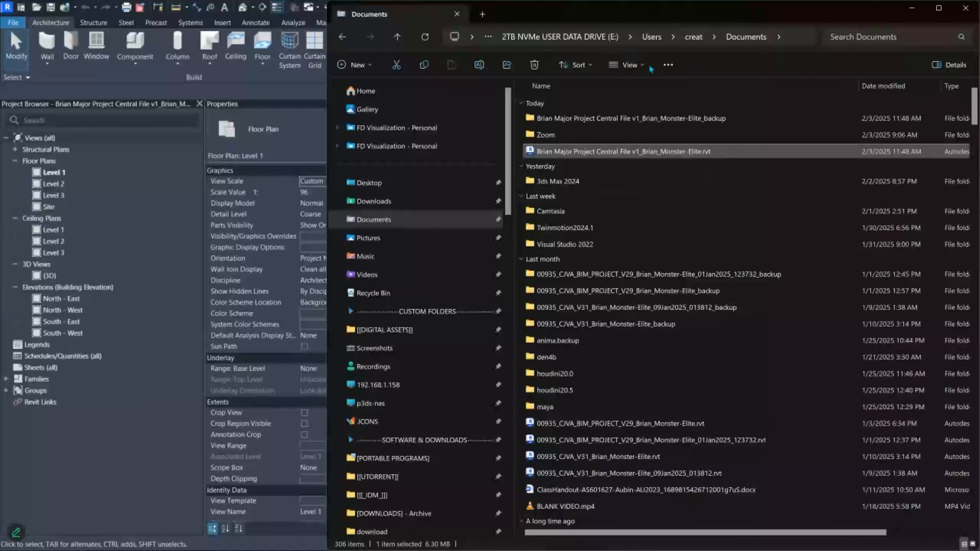
- Minimize File Explorer and close the central project's Level 1 view
click(912, 8)
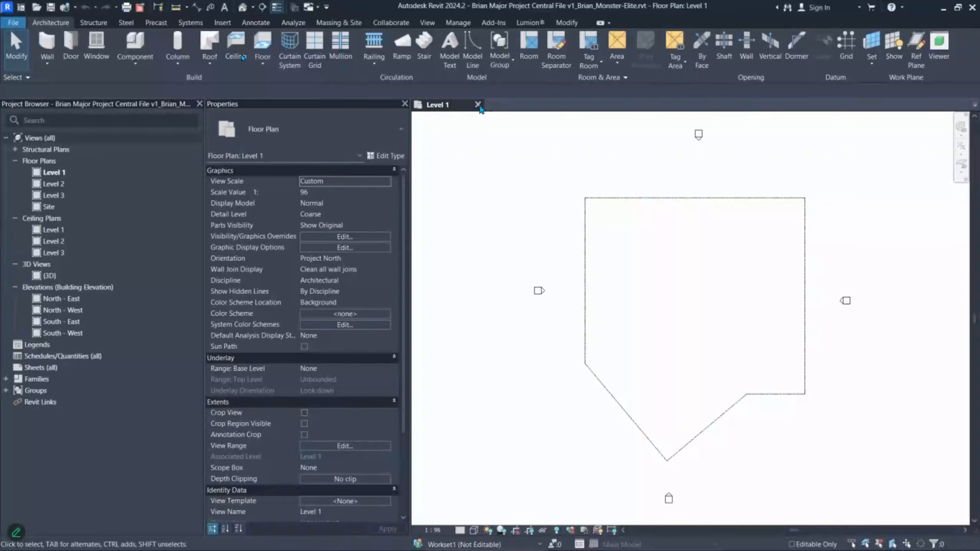
click(478, 105)
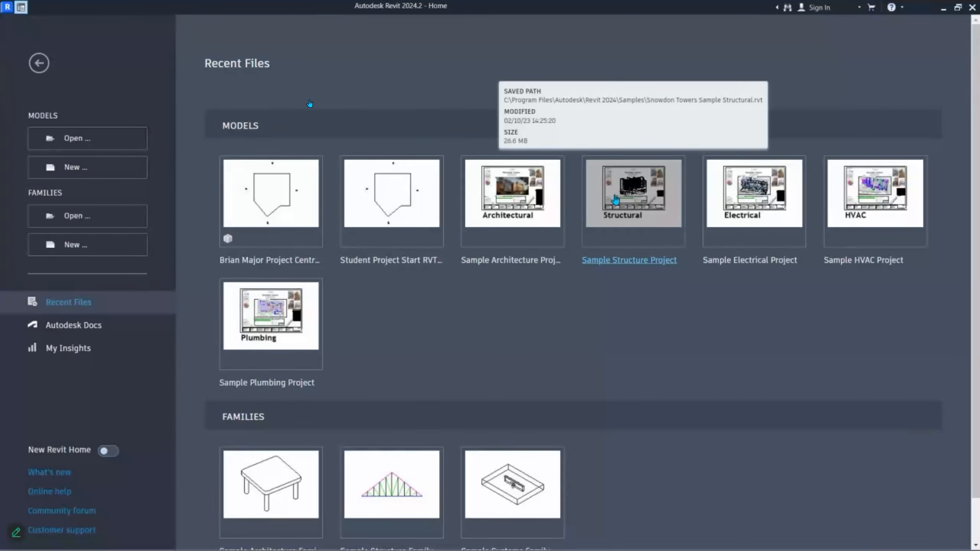
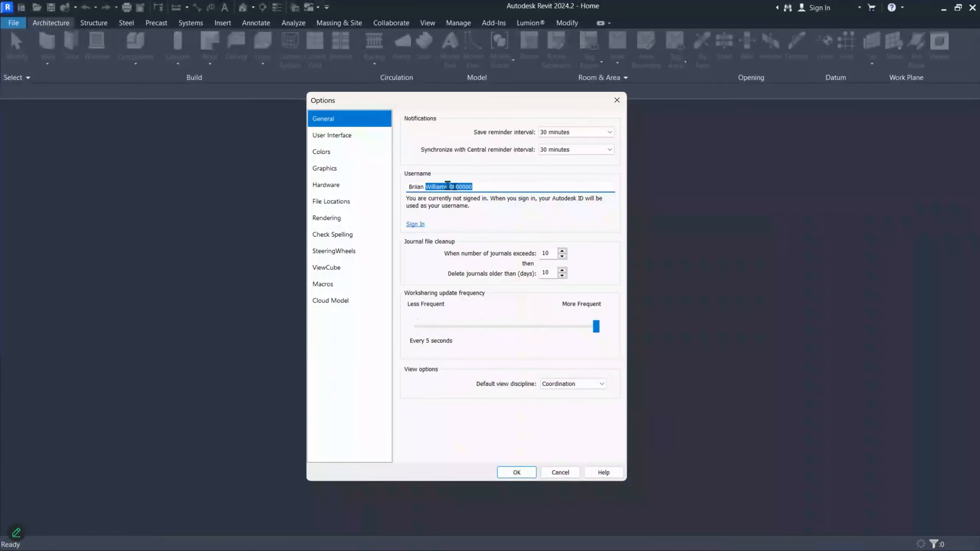
- Replace the Options username with a version lacking the trailing number and confirm it
click(685, 181)
drag(476, 186, 333, 194)
text(Br)
key(Return)
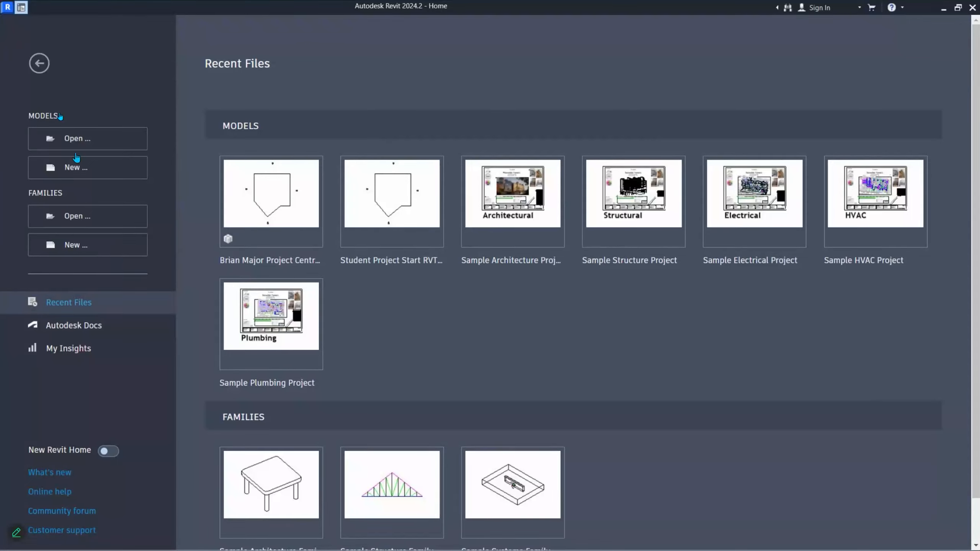
- Leave Home for the workspace, recheck the Options username, and open Run with the student_000 share path
click(22, 8)
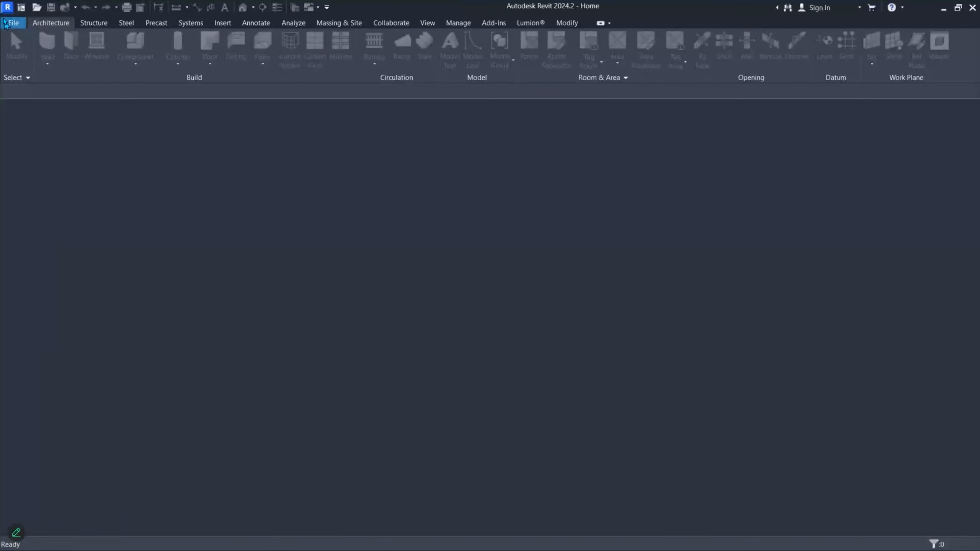
click(14, 23)
click(186, 313)
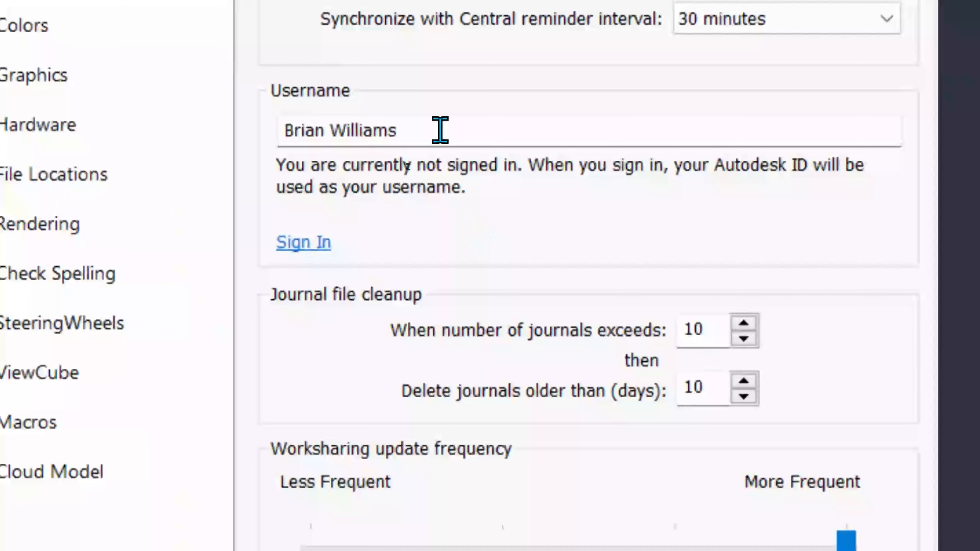
drag(447, 156, 188, 184)
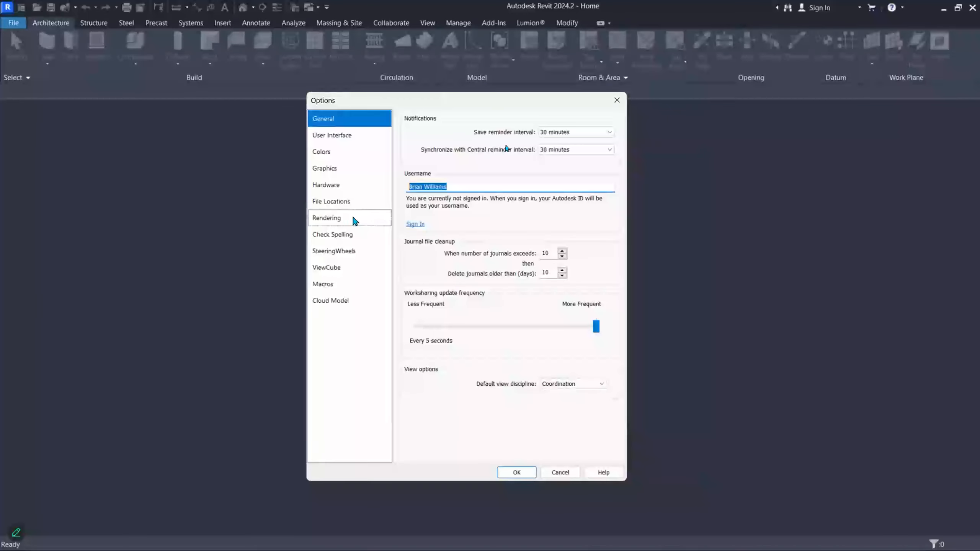
click(617, 100)
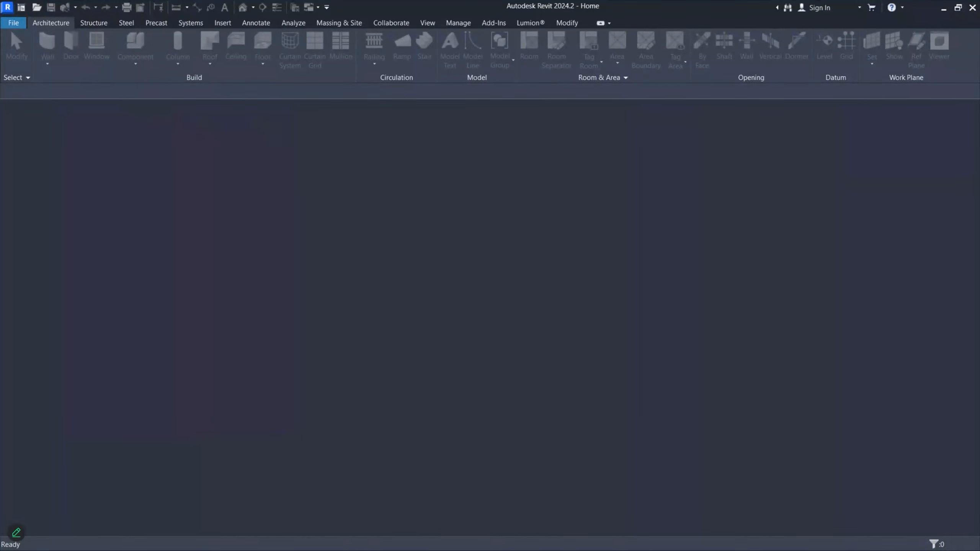
key(super+r)
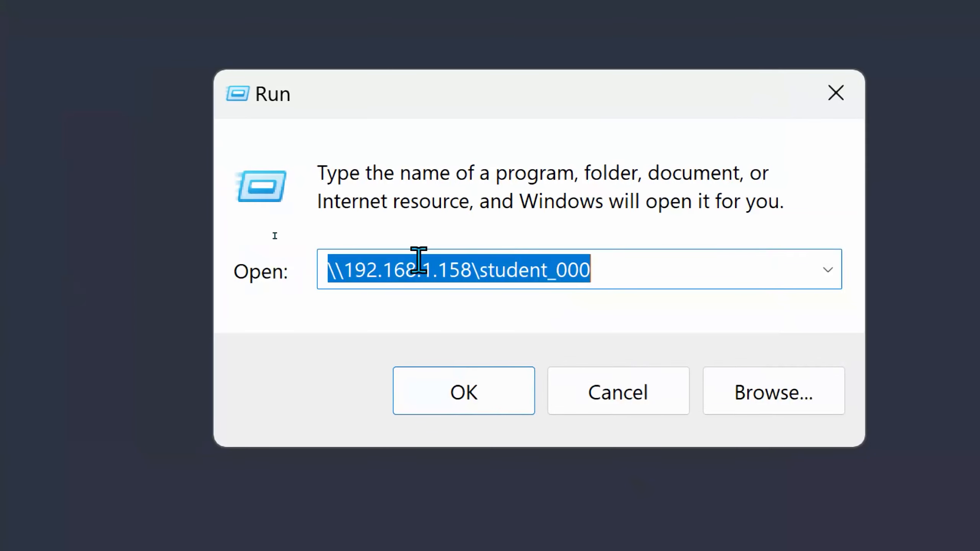
- Open the student_000 share and select Student Project Start RVT2024.rvt
click(471, 398)
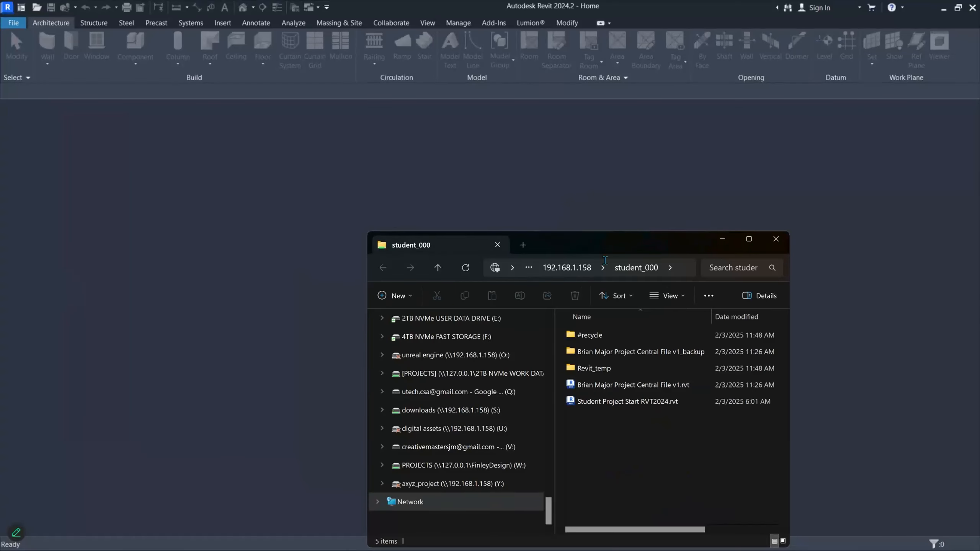
drag(652, 251, 544, 209)
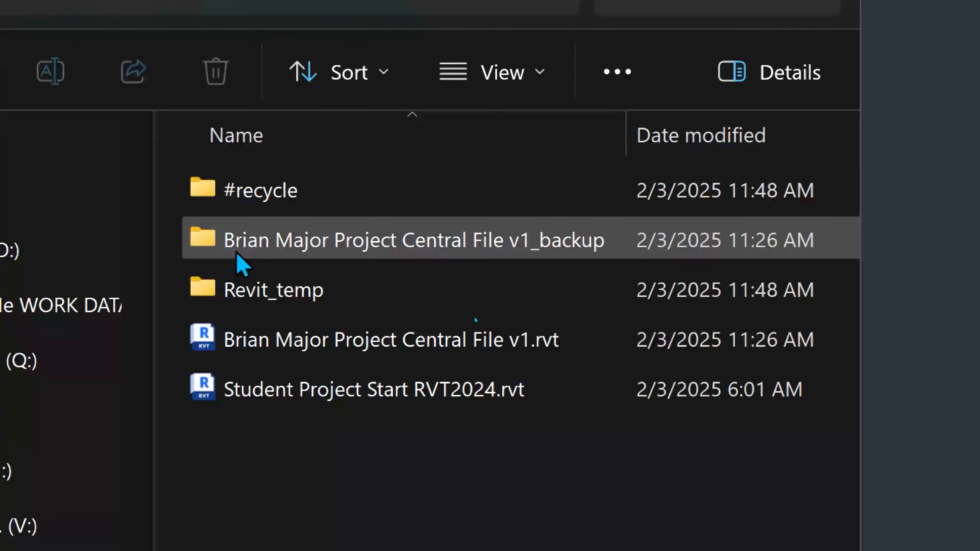
click(323, 401)
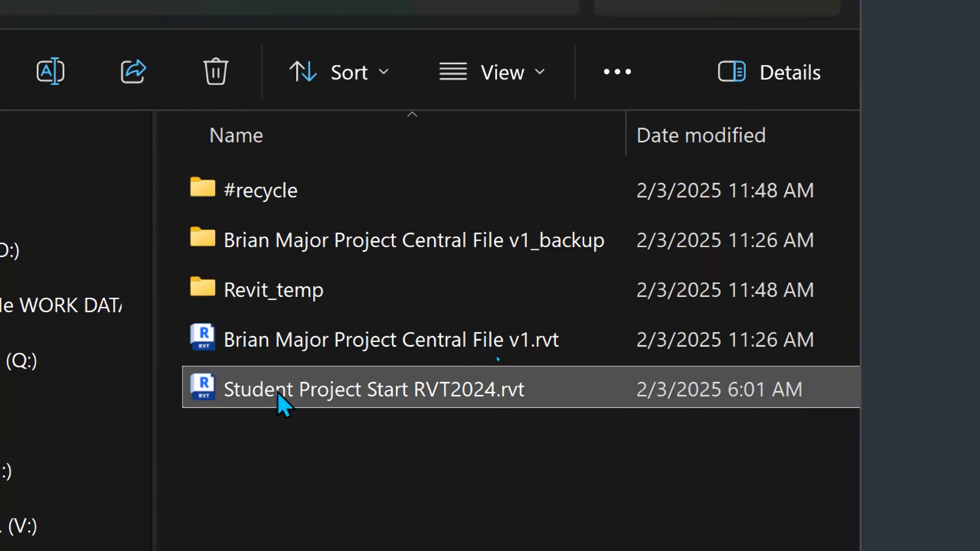
mouse_move(326, 398)
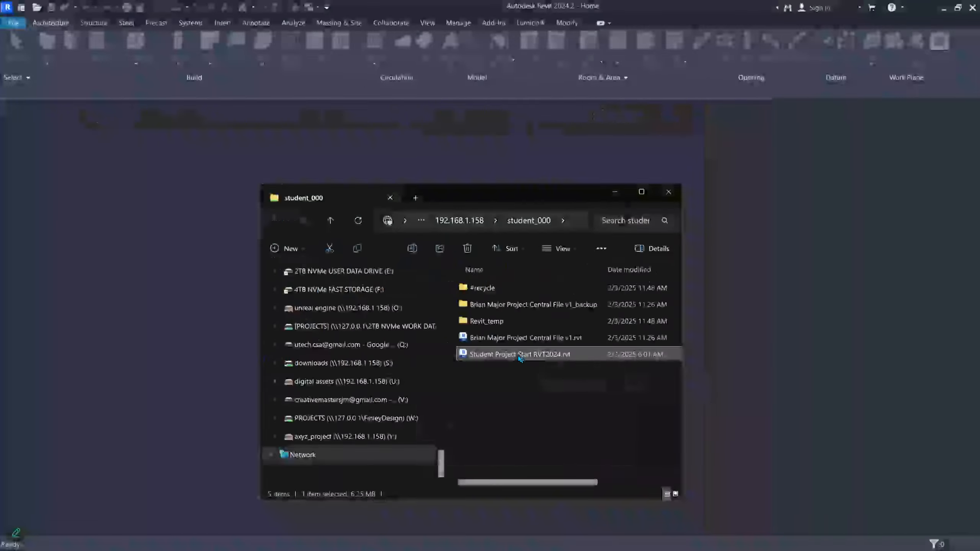
- Select the folder's full network path, then move the Explorer window off this screen
click(574, 217)
key(ctrl+c)
drag(457, 226, 390, 231)
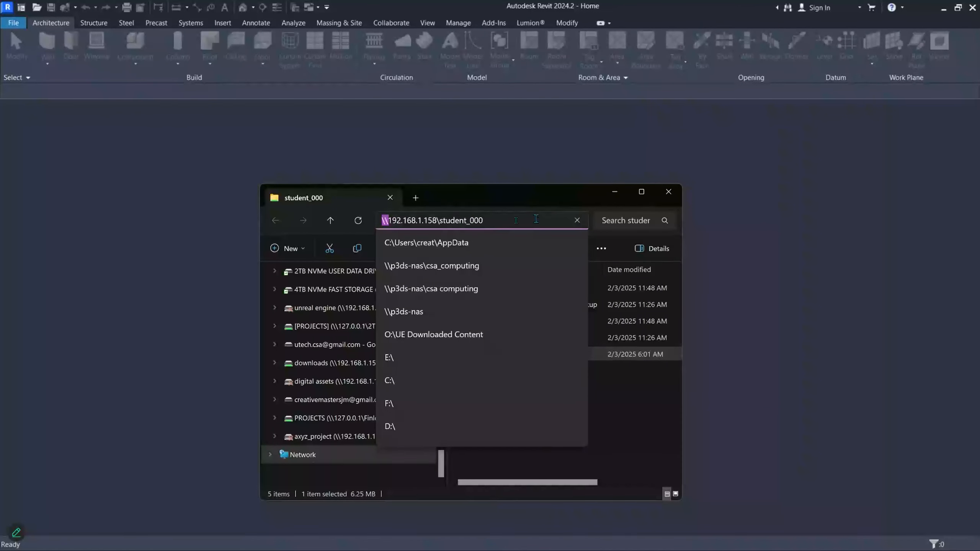
click(510, 205)
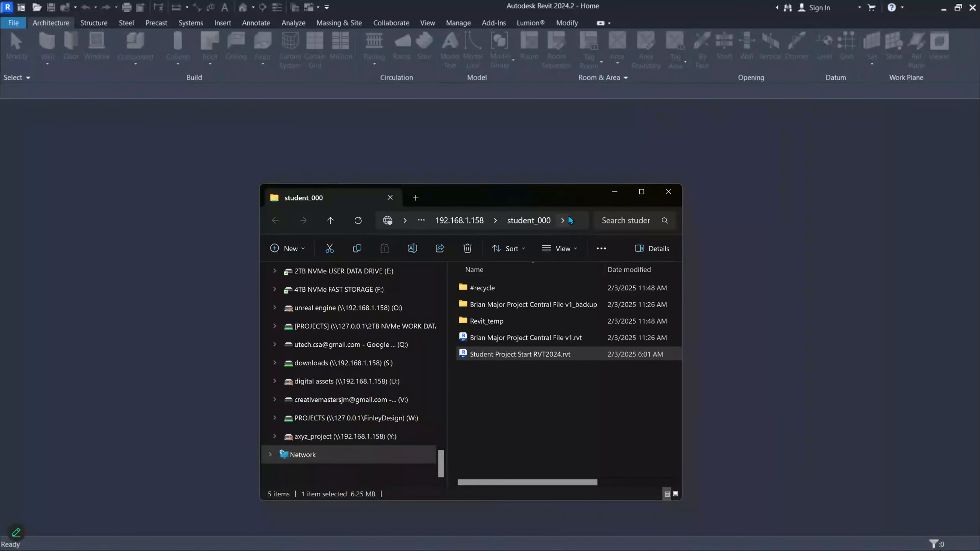
drag(565, 204, 979, 231)
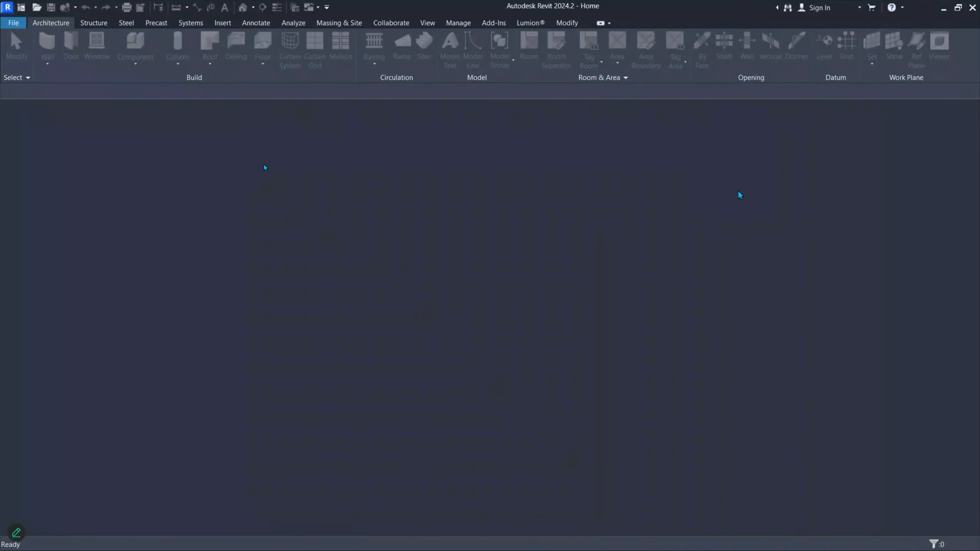
click(13, 22)
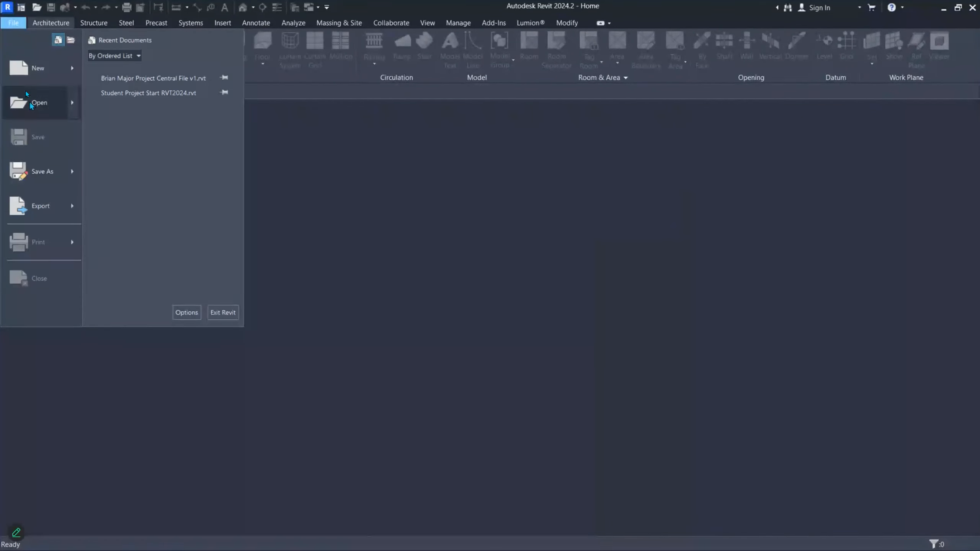
- Open Student Project Start RVT2024.rvt from the pasted student_000 share path
click(272, 198)
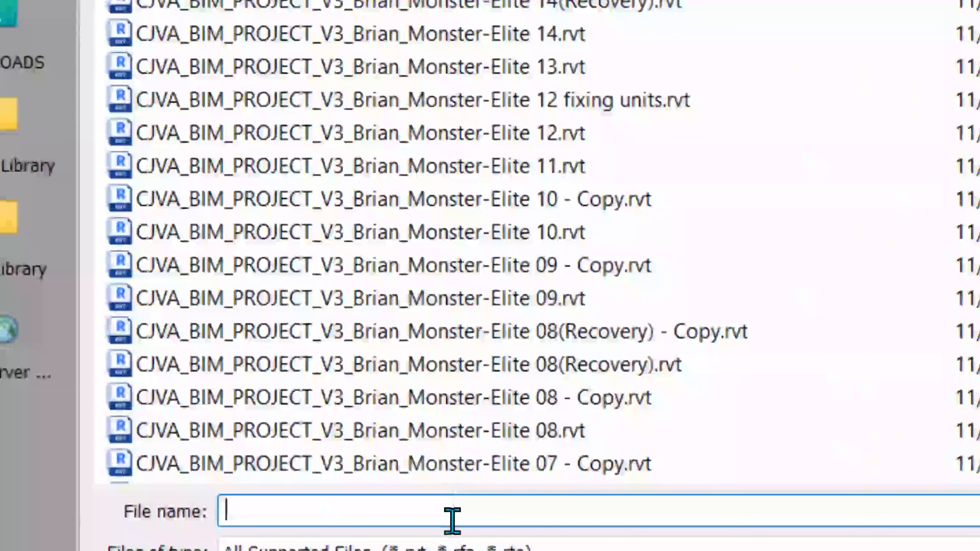
key(ctrl+v)
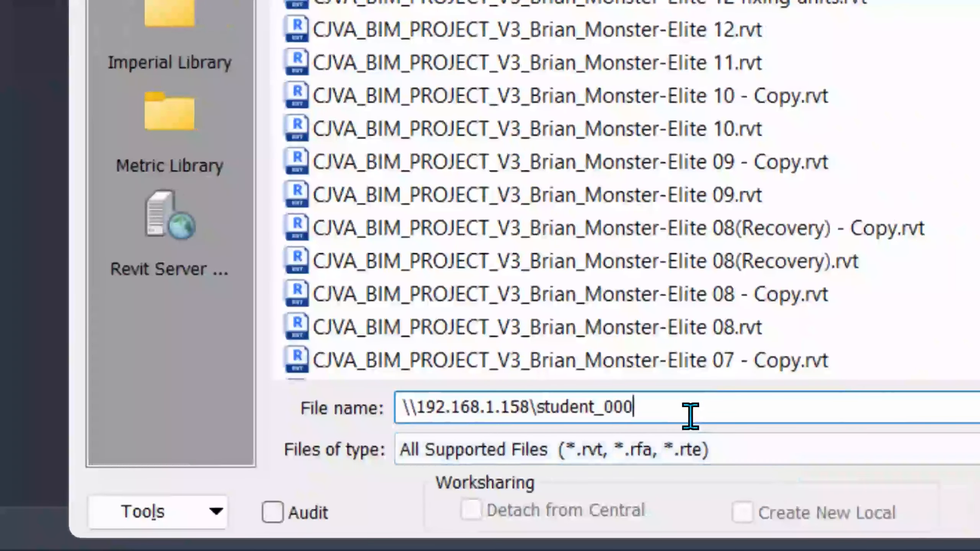
double_click(690, 417)
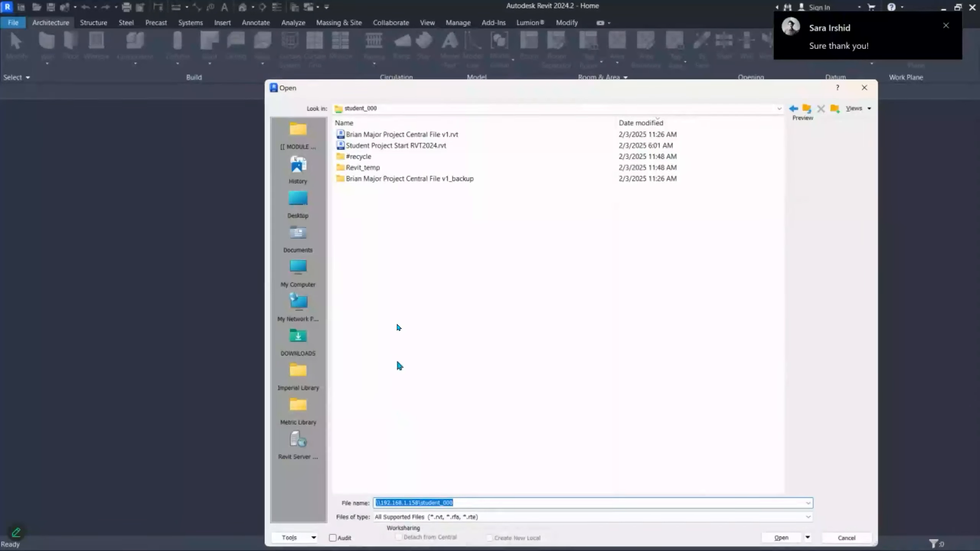
click(391, 150)
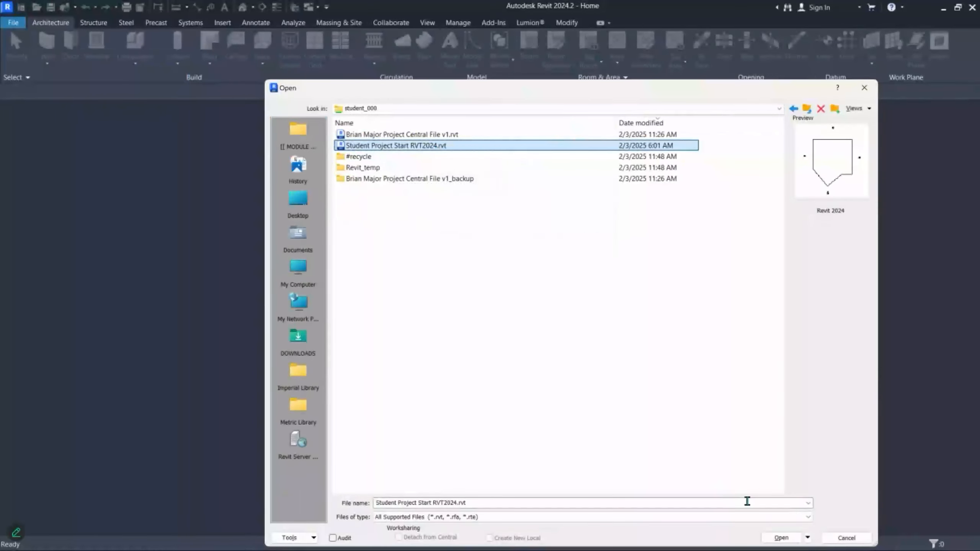
click(779, 538)
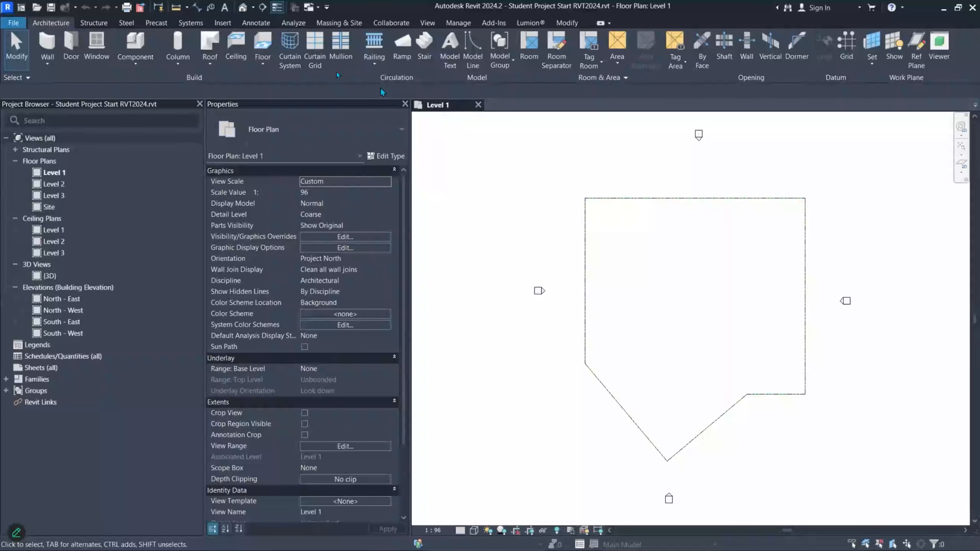
- Enable worksharing through Collaborate, choosing Within your network over the cloud option
click(389, 21)
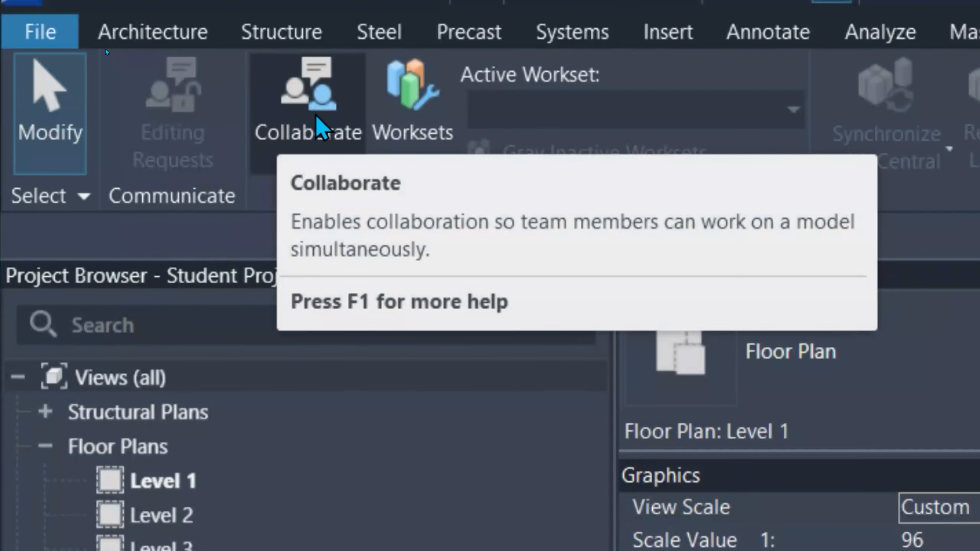
click(314, 119)
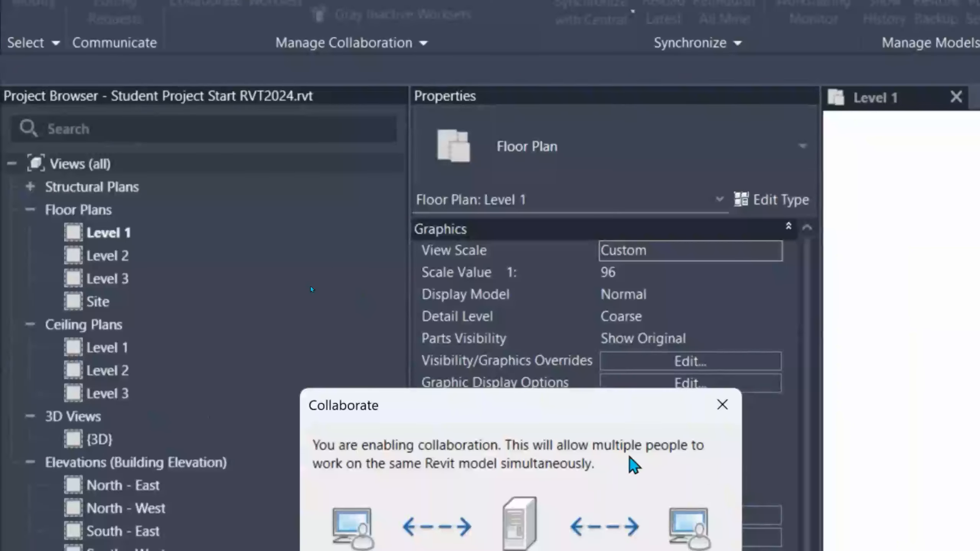
drag(556, 519, 266, 235)
drag(266, 121, 373, 49)
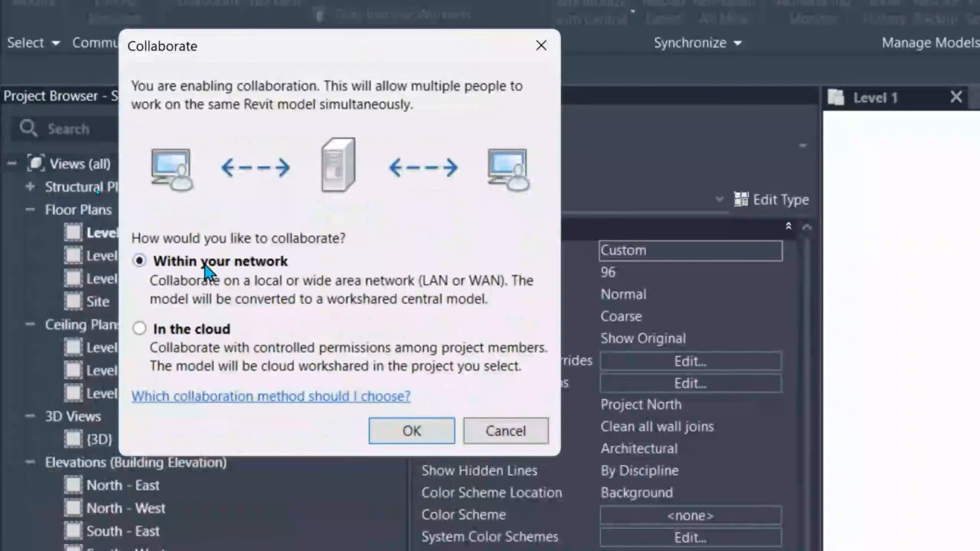
click(139, 329)
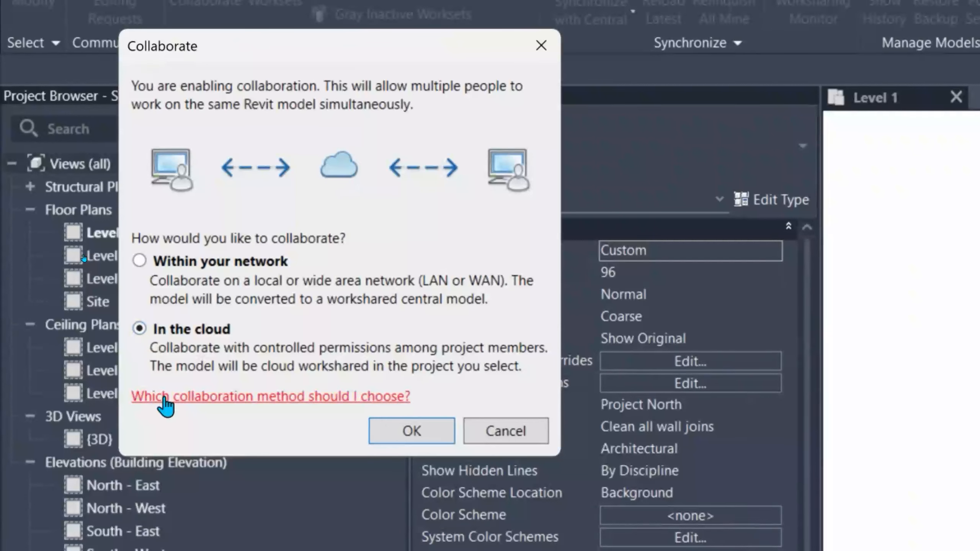
click(138, 262)
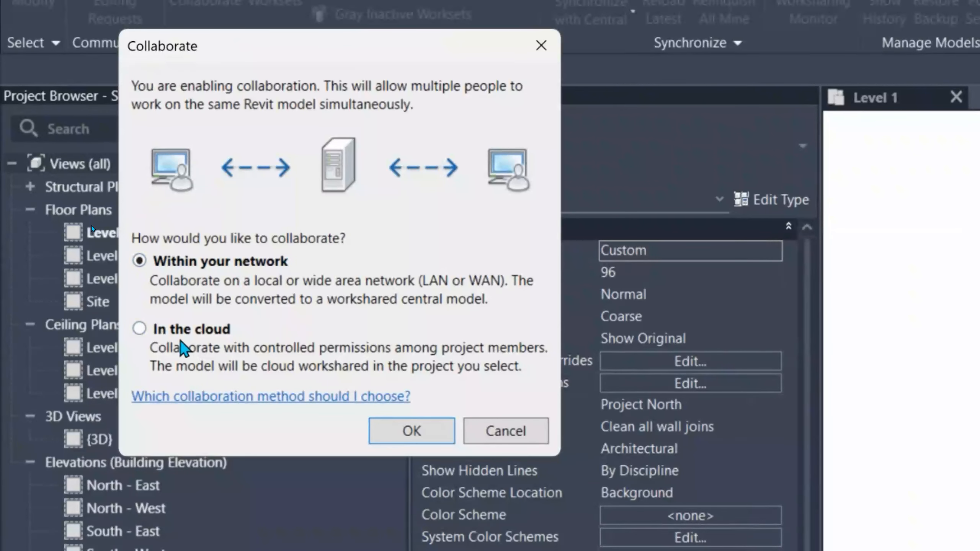
click(158, 330)
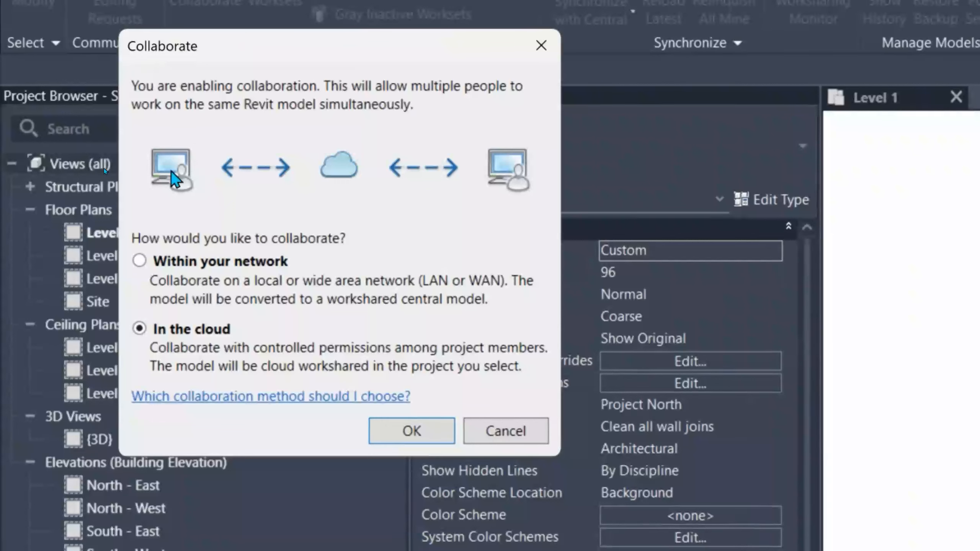
click(182, 266)
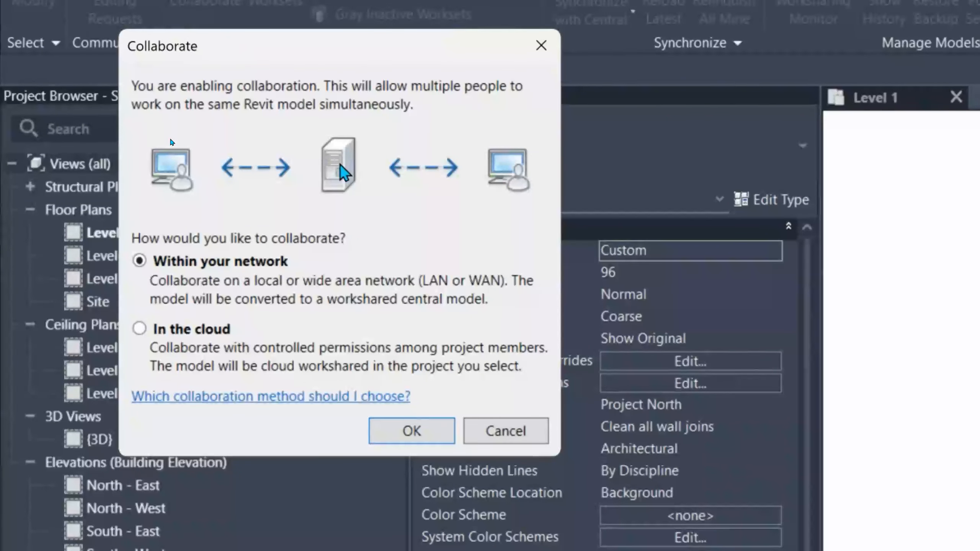
click(431, 430)
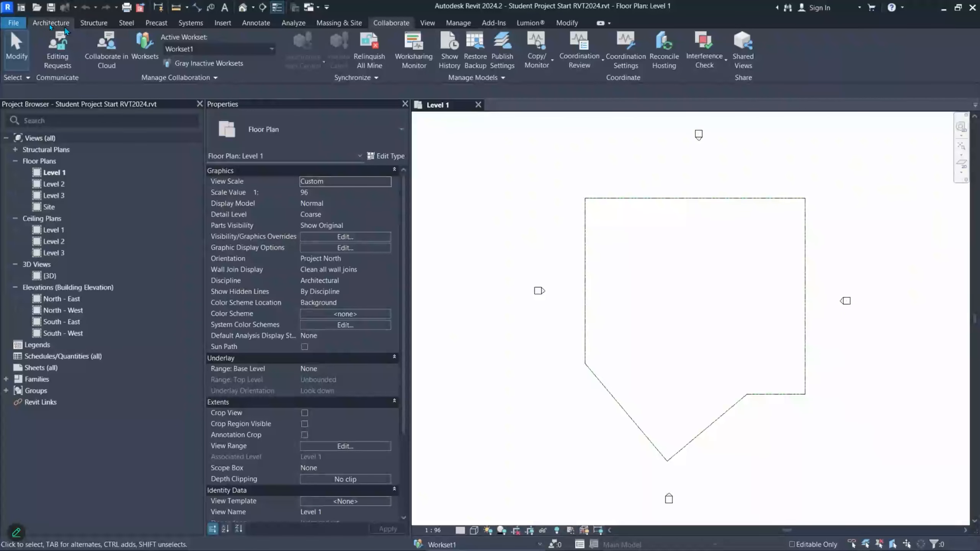
click(13, 23)
- Save As a project with the save location set to the student_000 network folder
mouse_move(17, 181)
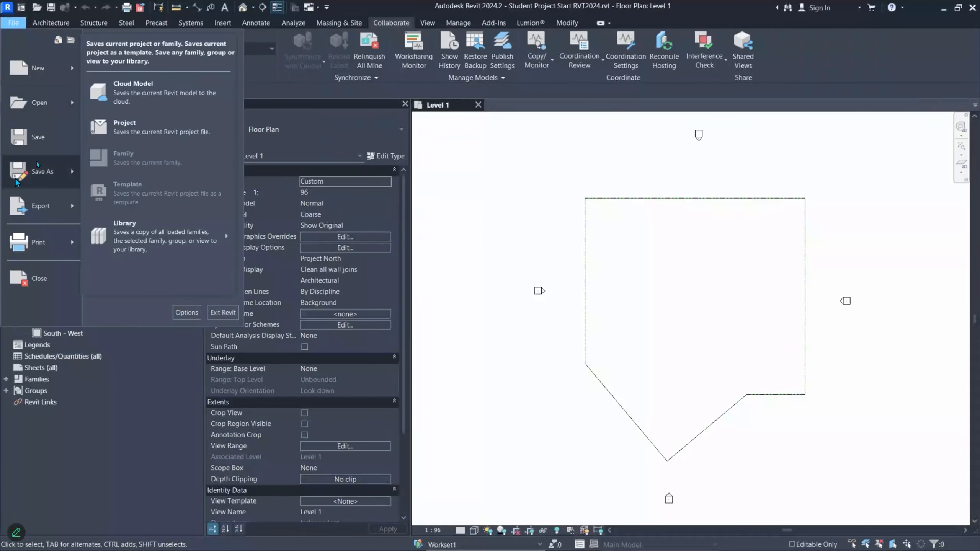
click(124, 129)
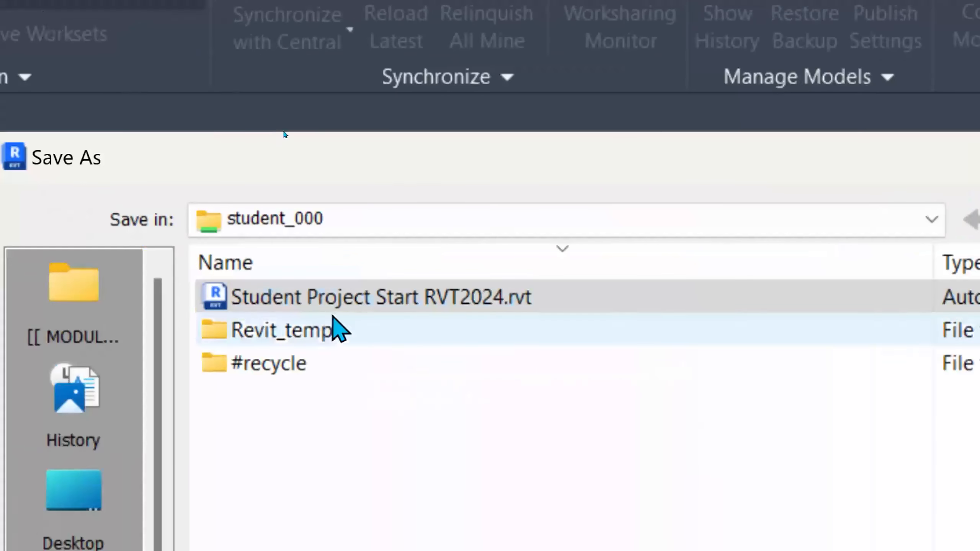
click(287, 225)
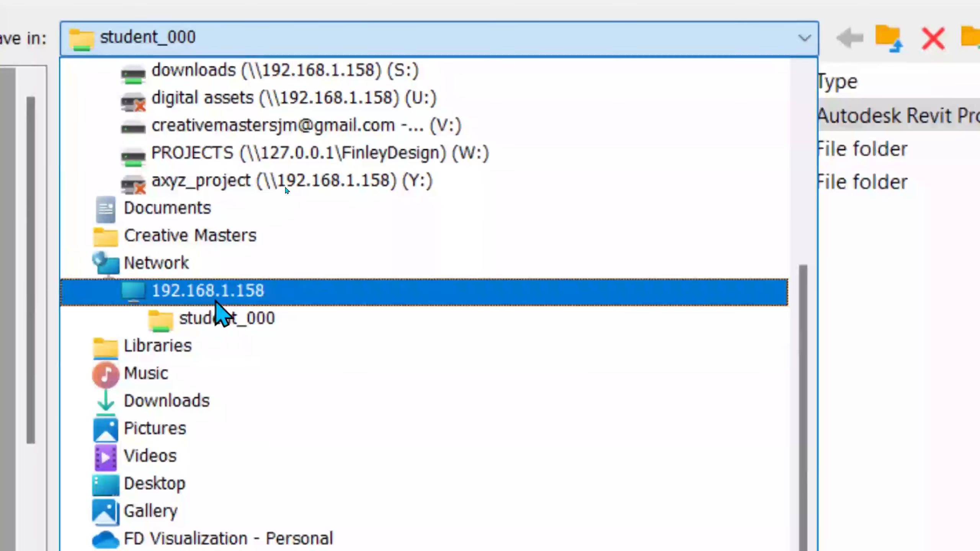
click(227, 322)
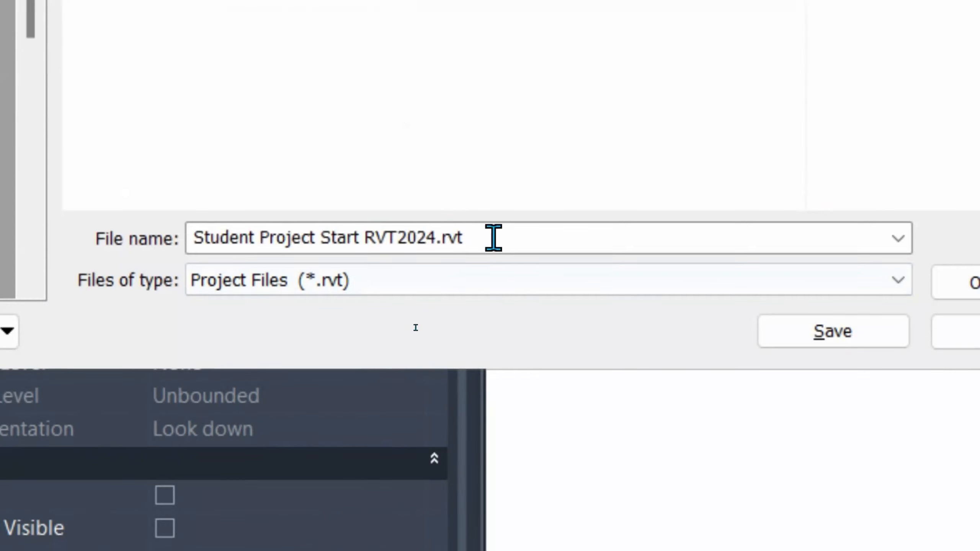
- Replace the file name with 'Major Project Central File', correcting typos
drag(494, 238, 59, 245)
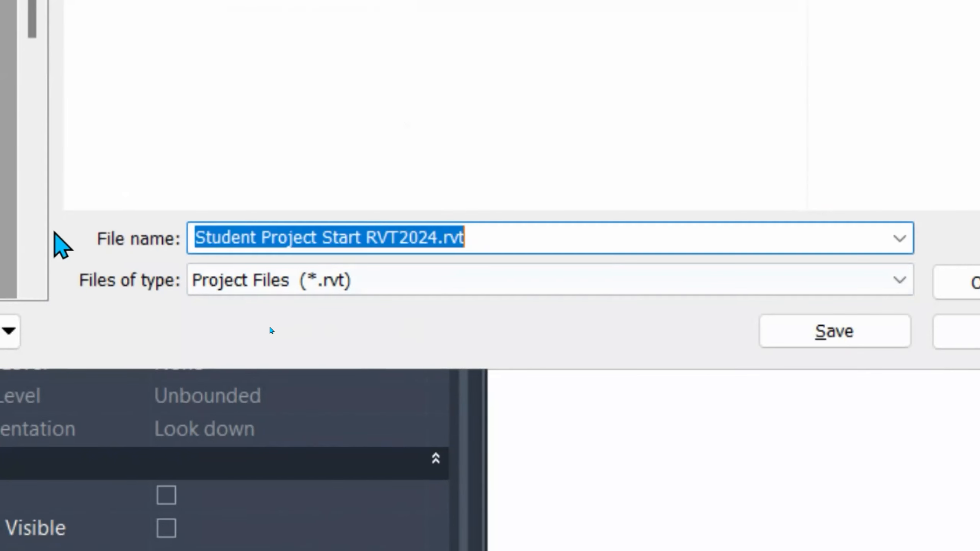
click(328, 239)
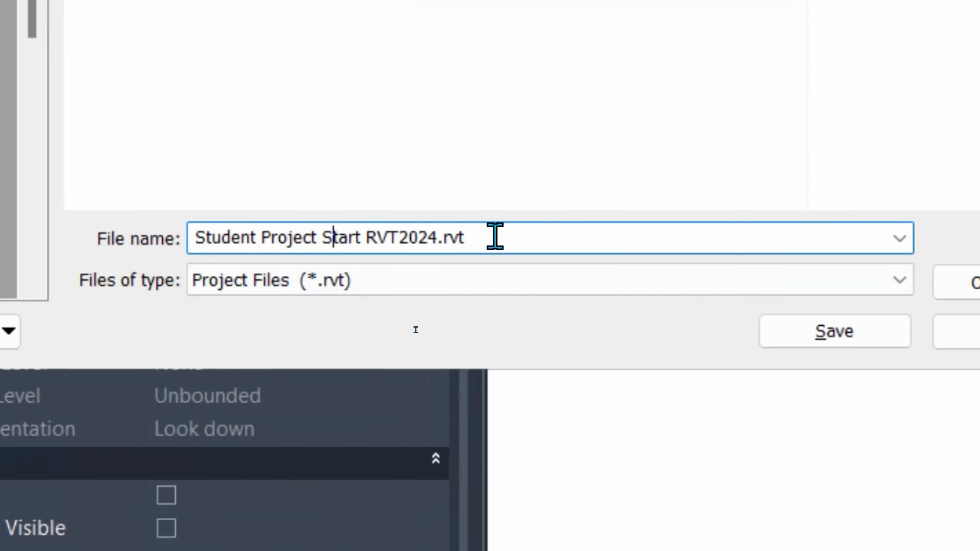
drag(494, 237, 88, 245)
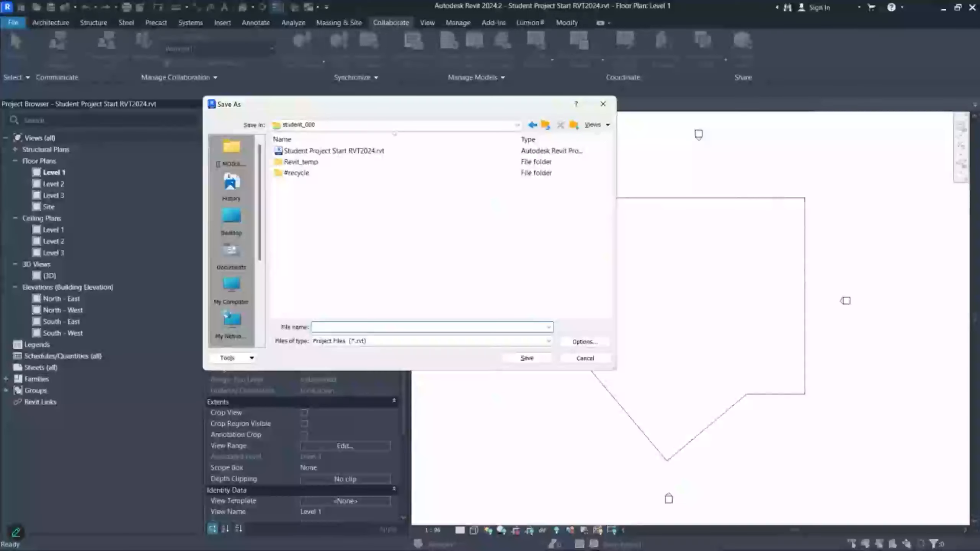
text(MAjor)
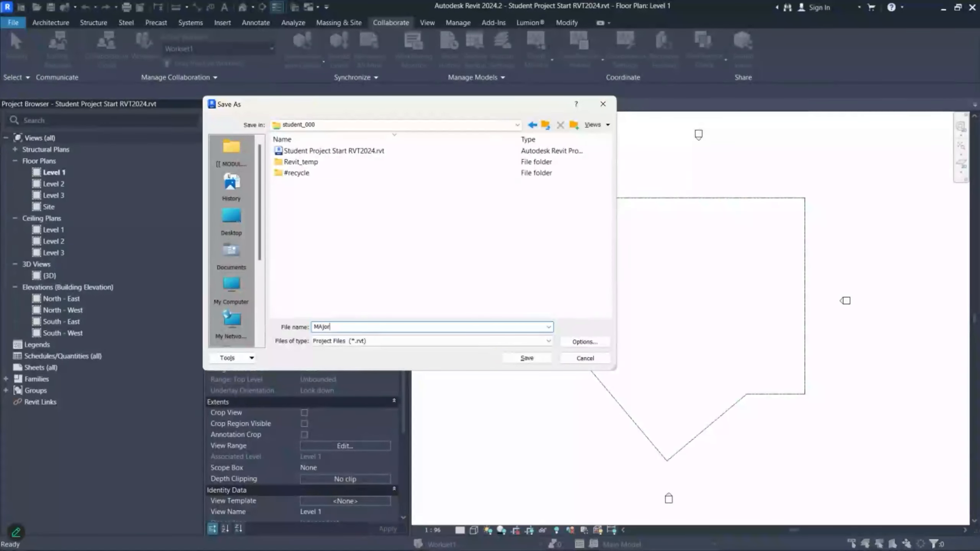
key(BackSpace)
key(BackSpace)
key(BackSpace)
text(jor PRojectr)
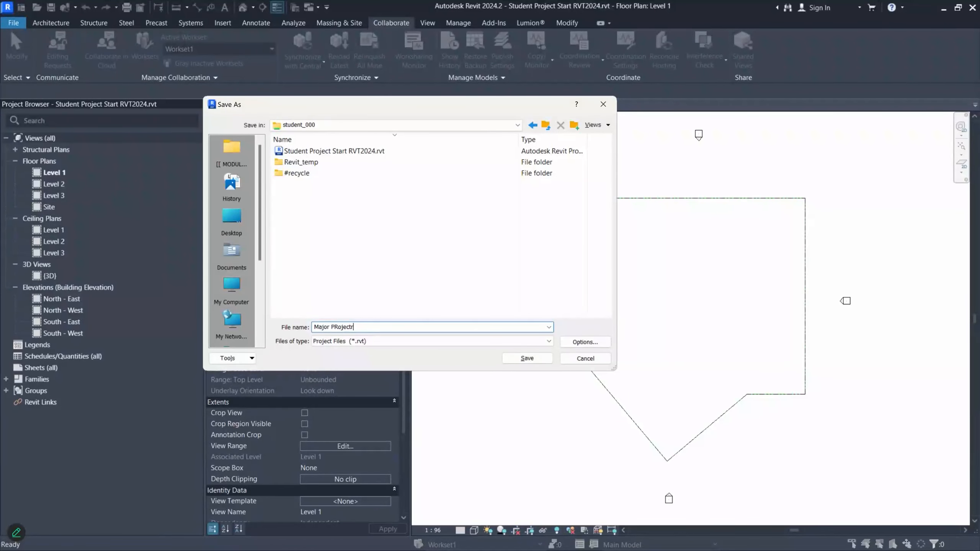
key(BackSpace)
key(Left)
key(Left)
key(Left)
key(Left)
key(Left)
key(BackSpace)
text(roject Central File)
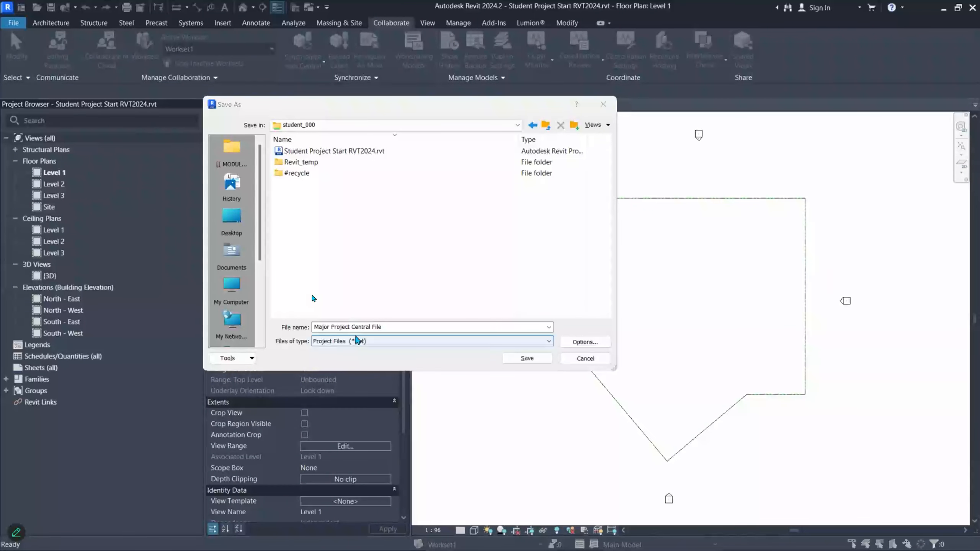
- Append 'v1' to make 'Major Project Central File v1' and save
drag(390, 329, 352, 329)
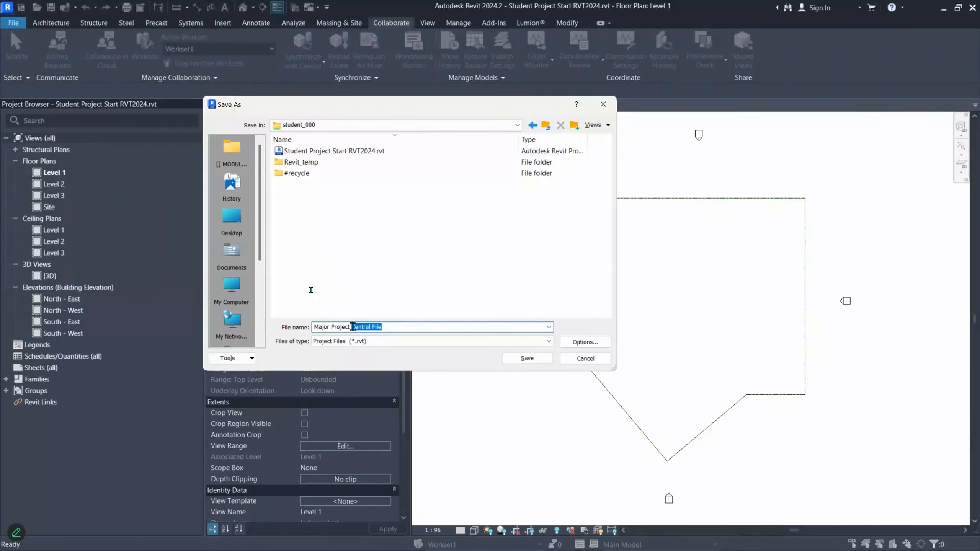
click(393, 328)
text(v1)
drag(391, 328, 342, 328)
click(411, 327)
key(ctrl+a)
click(527, 358)
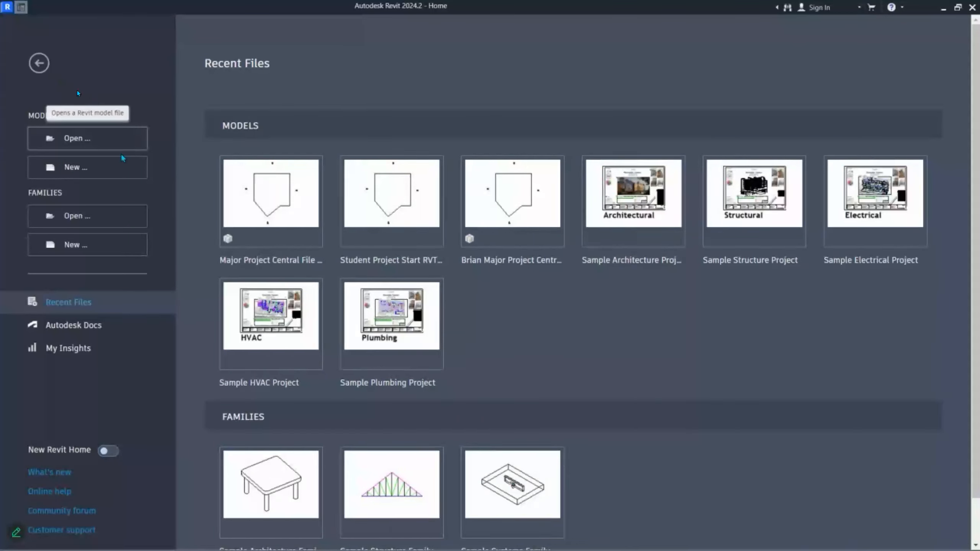
- Open Major Project Central File v1.rvt as a local copy from the pasted network folder path
click(97, 143)
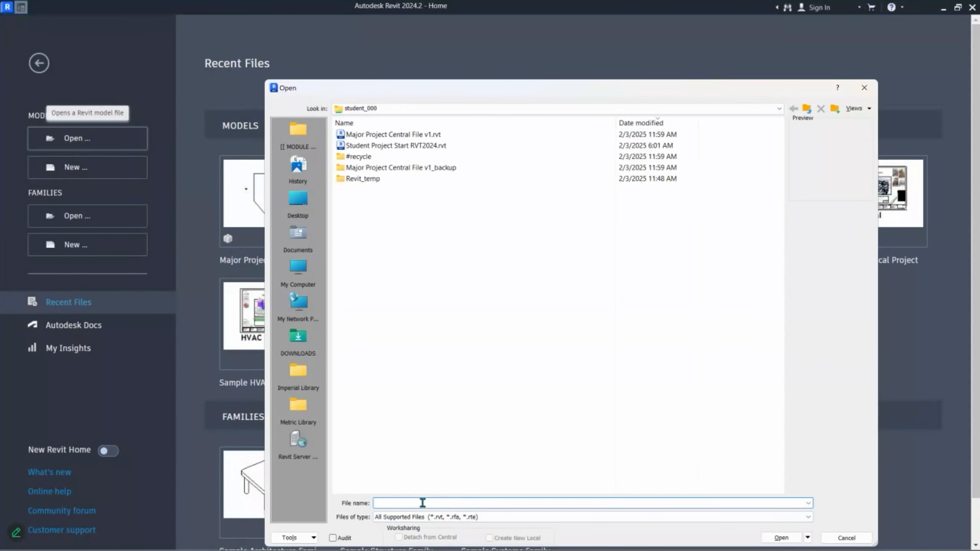
key(super+v)
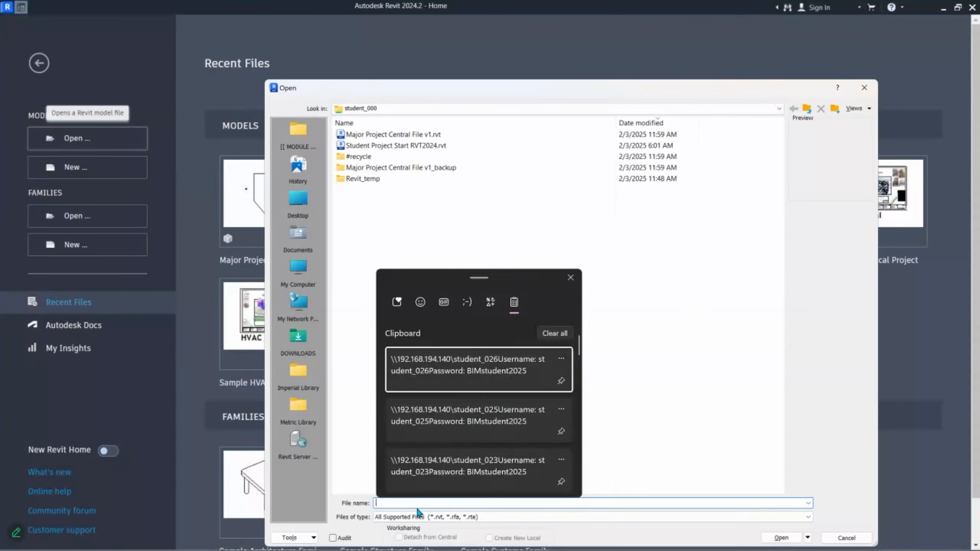
scroll(443, 387, down, 1)
click(470, 431)
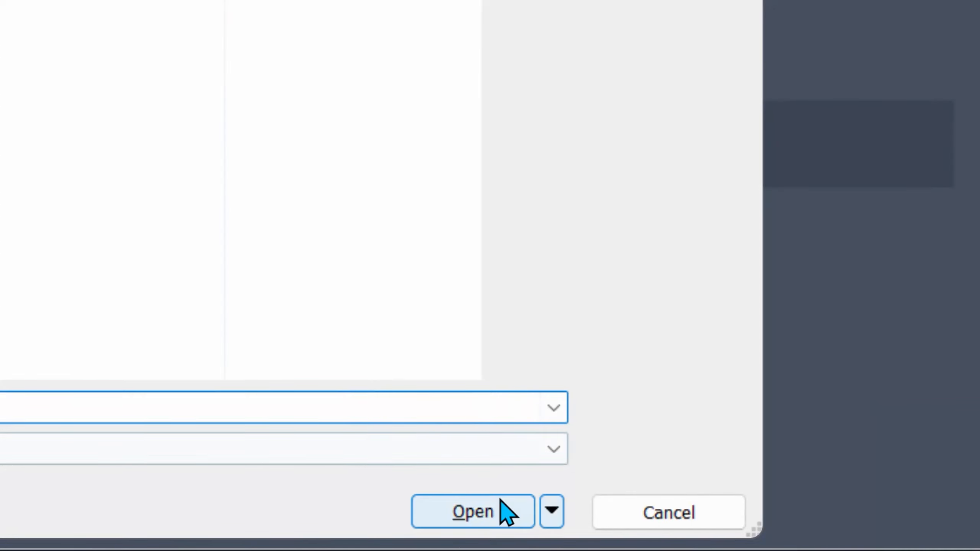
click(498, 512)
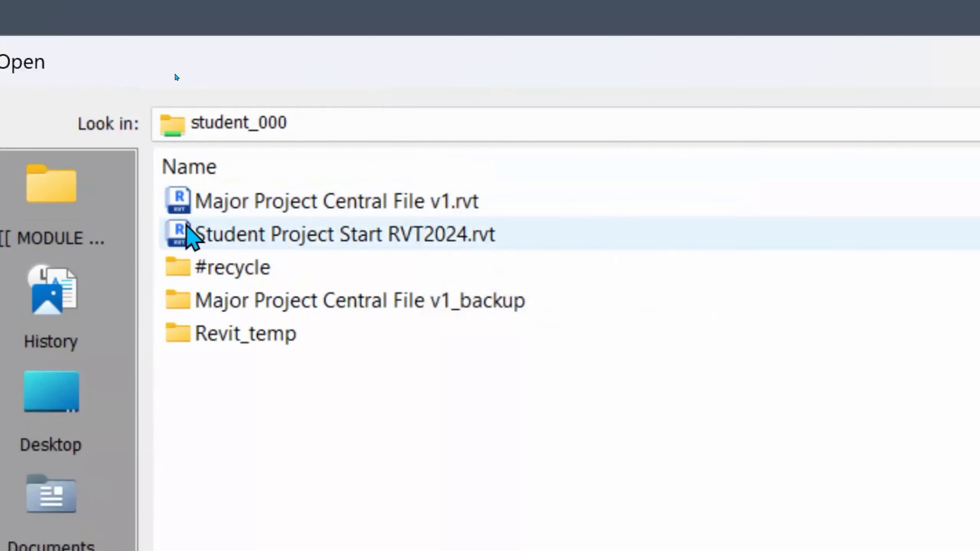
click(344, 208)
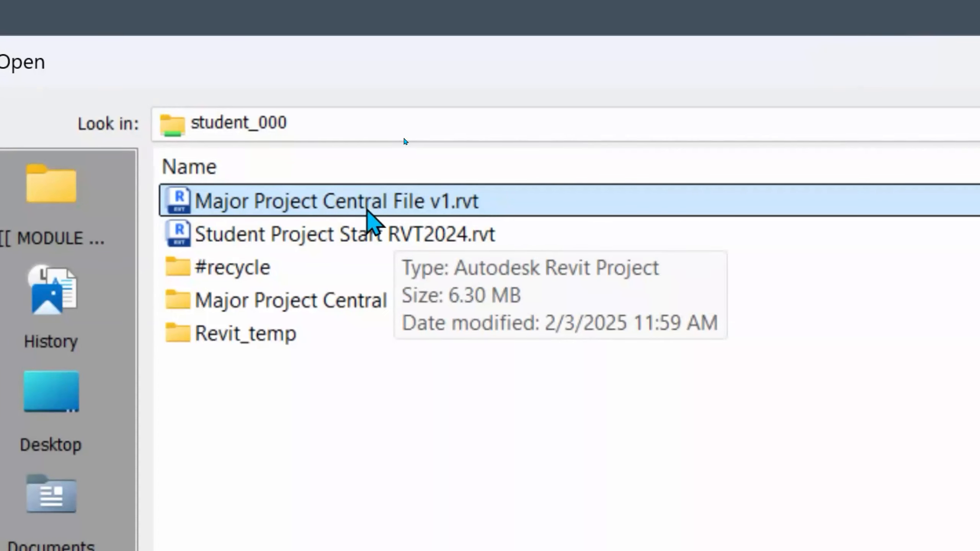
double_click(348, 197)
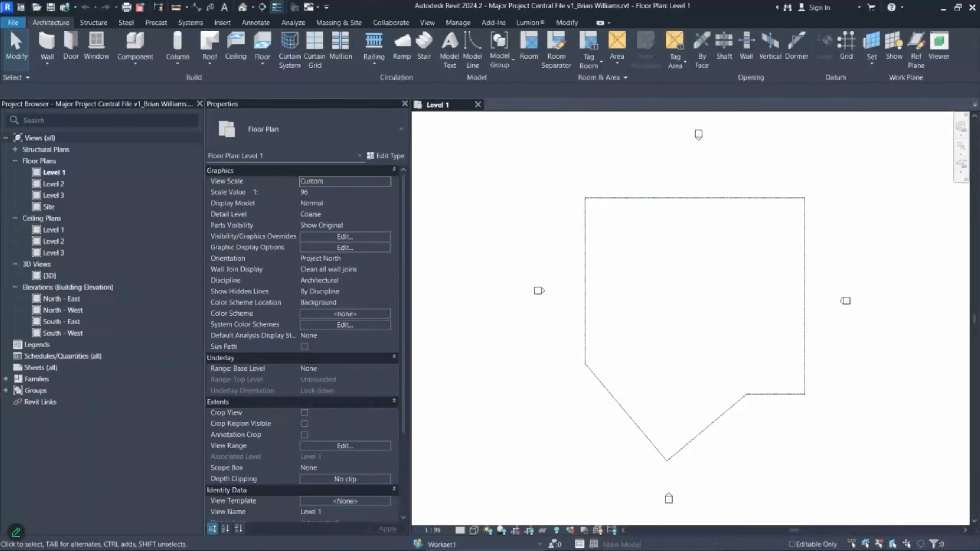
drag(979, 158, 491, 194)
double_click(491, 193)
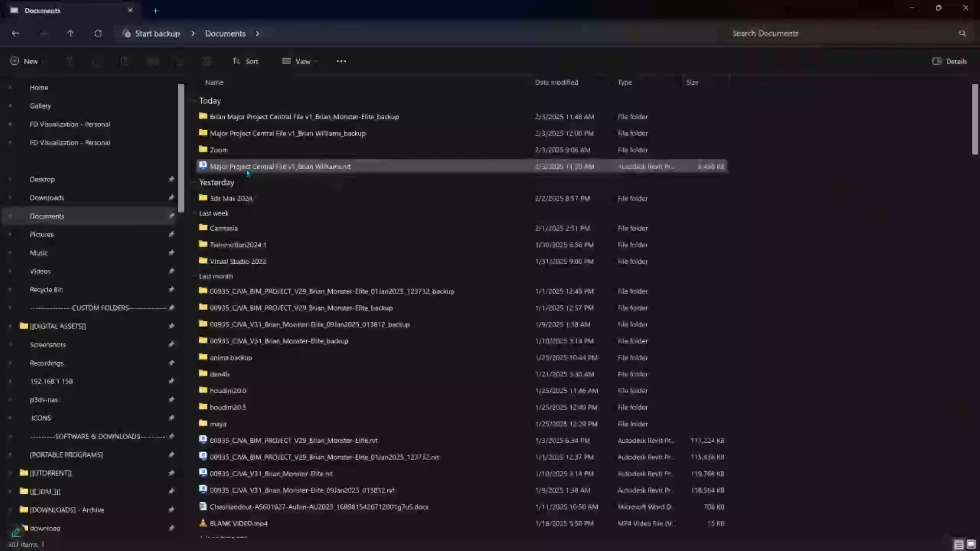
click(910, 9)
middle_drag(642, 307, 618, 286)
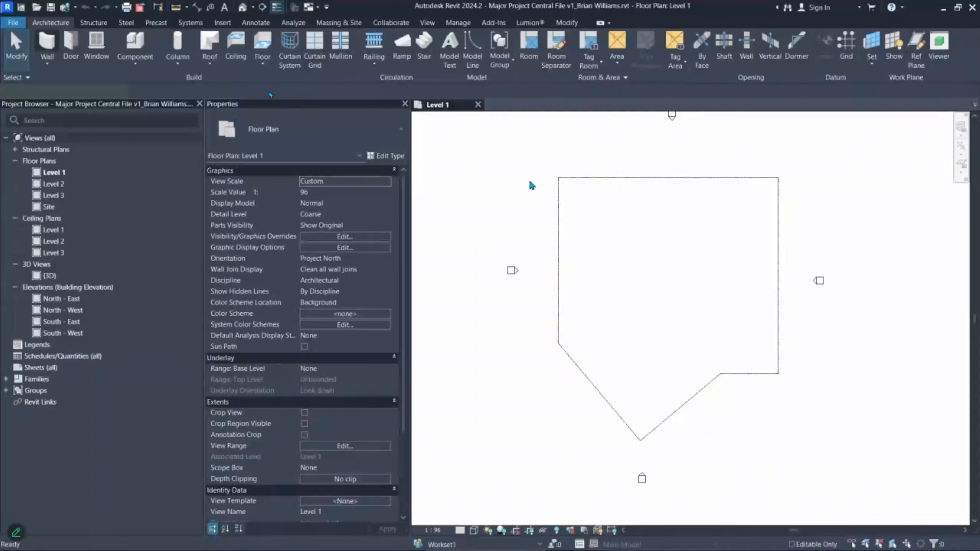
- Draw a loop of walls around the Level 1 outline with the WA command
key(w)
key(a)
click(538, 169)
click(544, 358)
click(620, 459)
click(766, 400)
click(892, 380)
click(883, 135)
click(598, 144)
key(Escape)
key(Escape)
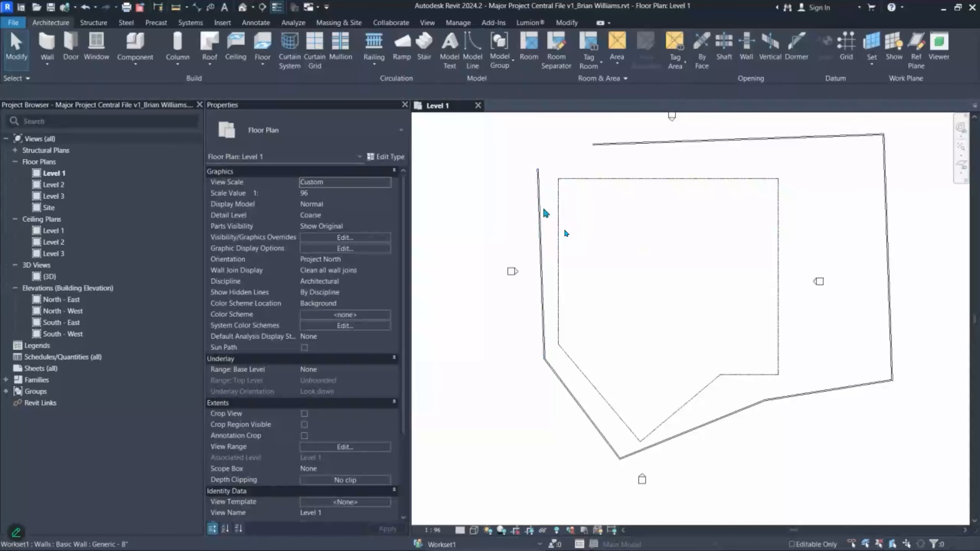
- Check the default 3D view, save the local copy, and close the 3D and Level 1 views
click(242, 7)
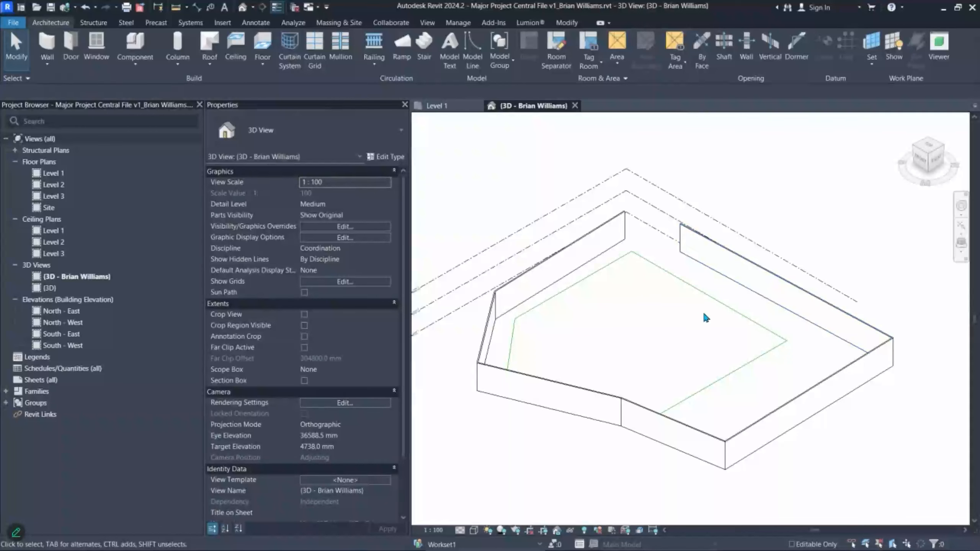
scroll(706, 318, down, 4)
click(50, 7)
key(Escape)
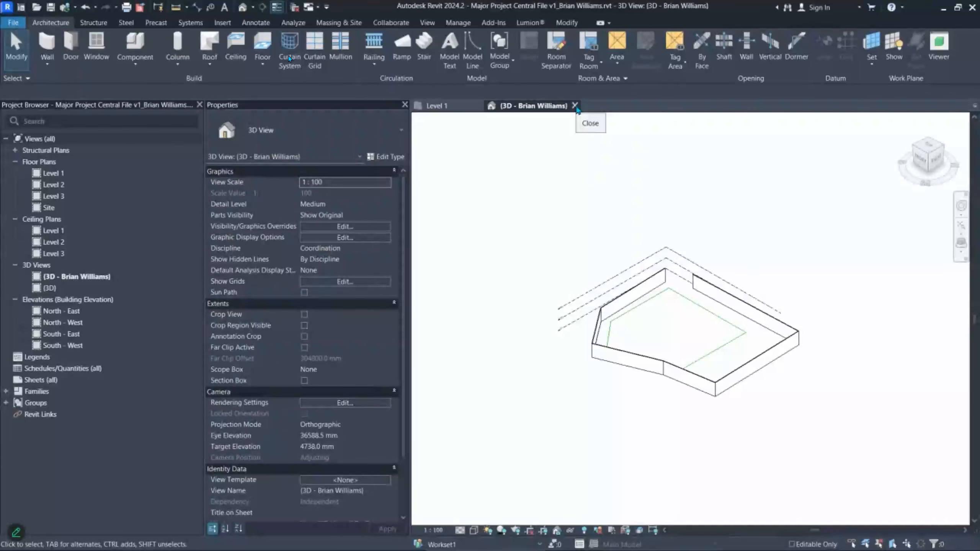
click(575, 105)
click(478, 105)
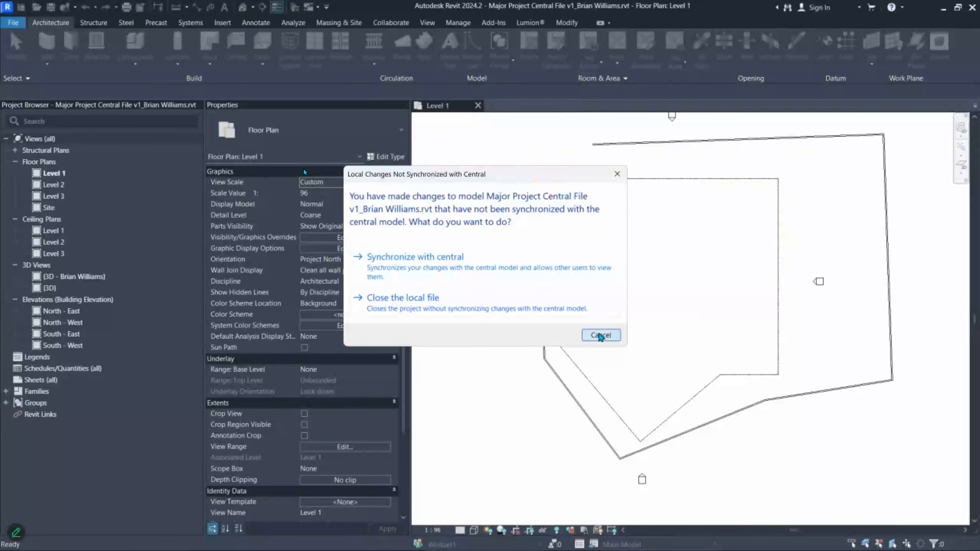
click(600, 335)
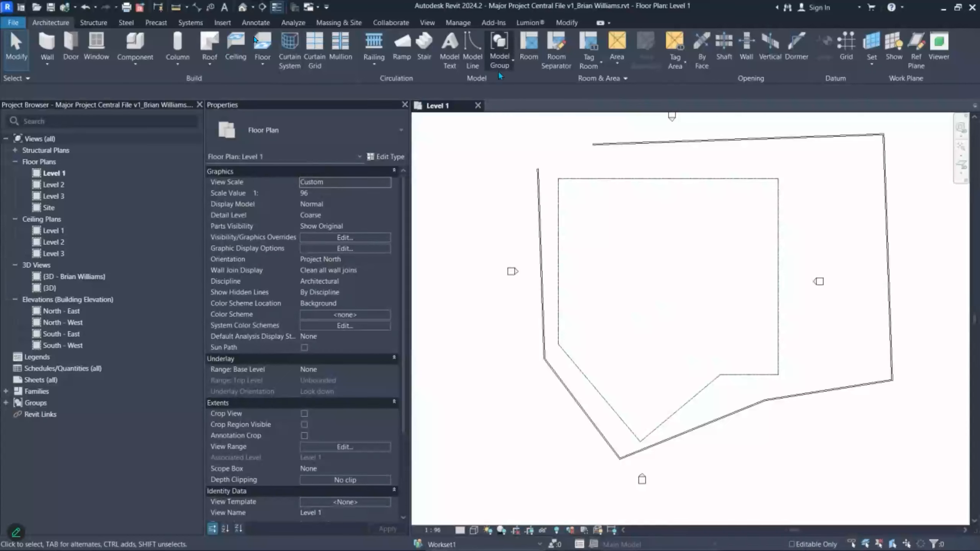
right_click(398, 140)
click(433, 112)
click(479, 105)
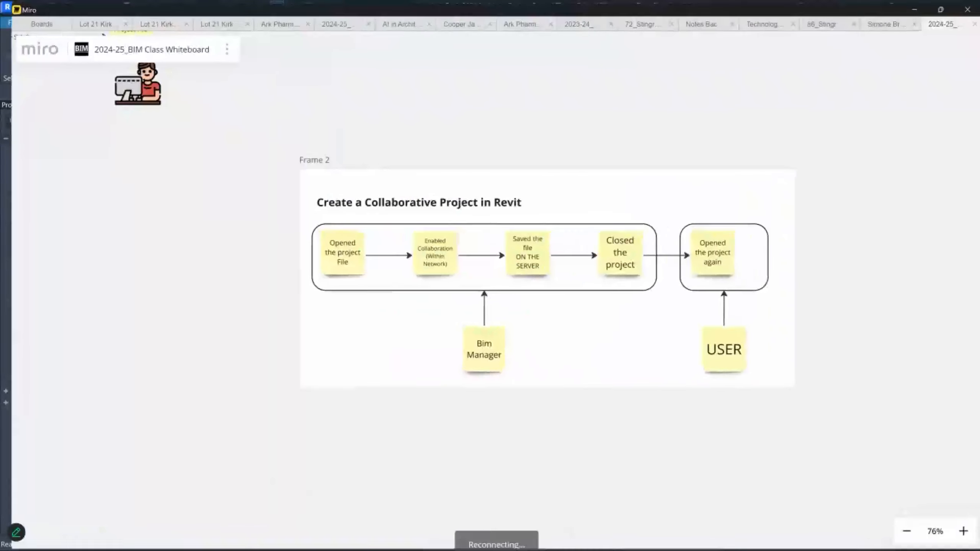
- Reposition the person icon and attach the MY Document arrow straight to the note
scroll(301, 304, up, 6)
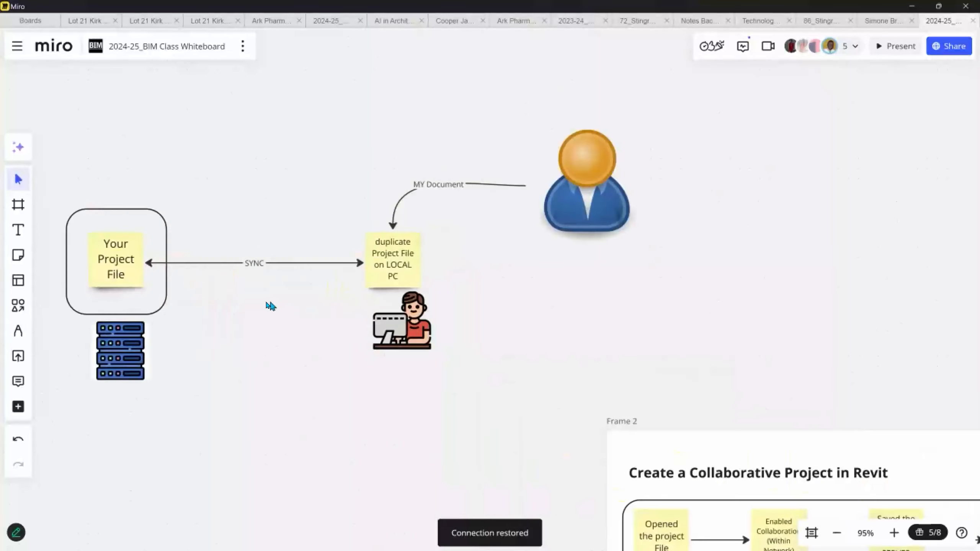
middle_drag(281, 296, 365, 308)
drag(784, 179, 792, 274)
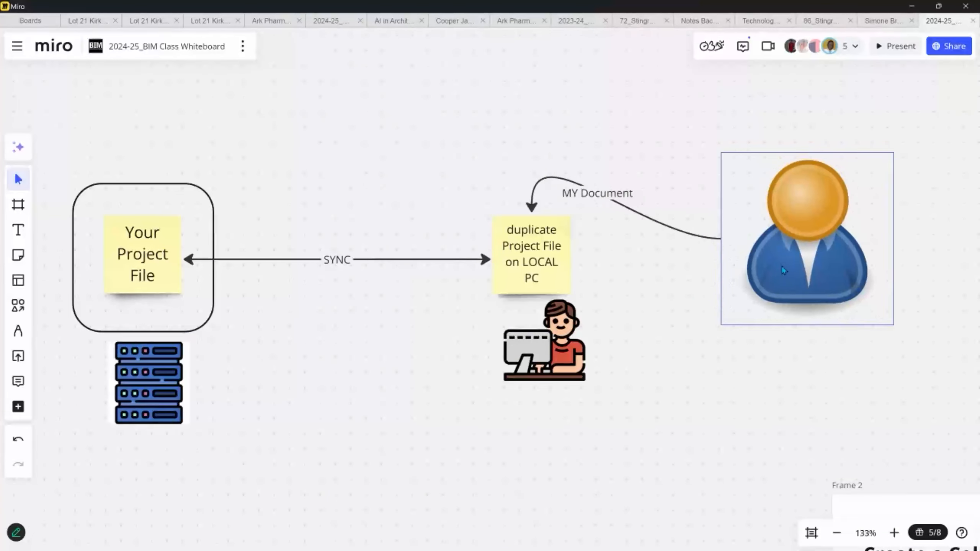
click(541, 203)
drag(539, 206, 574, 258)
drag(774, 266, 773, 278)
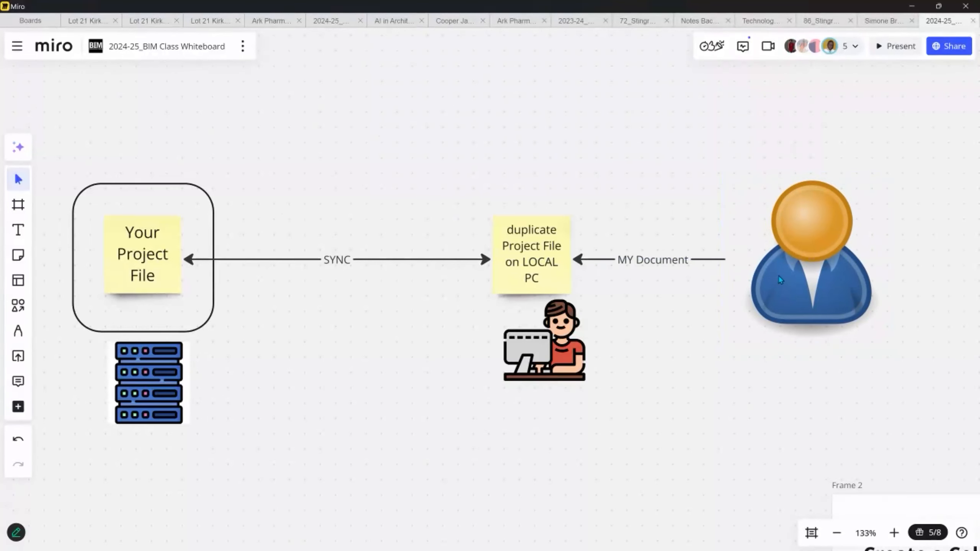
scroll(600, 295, left, 2)
click(574, 248)
shift+click(190, 253)
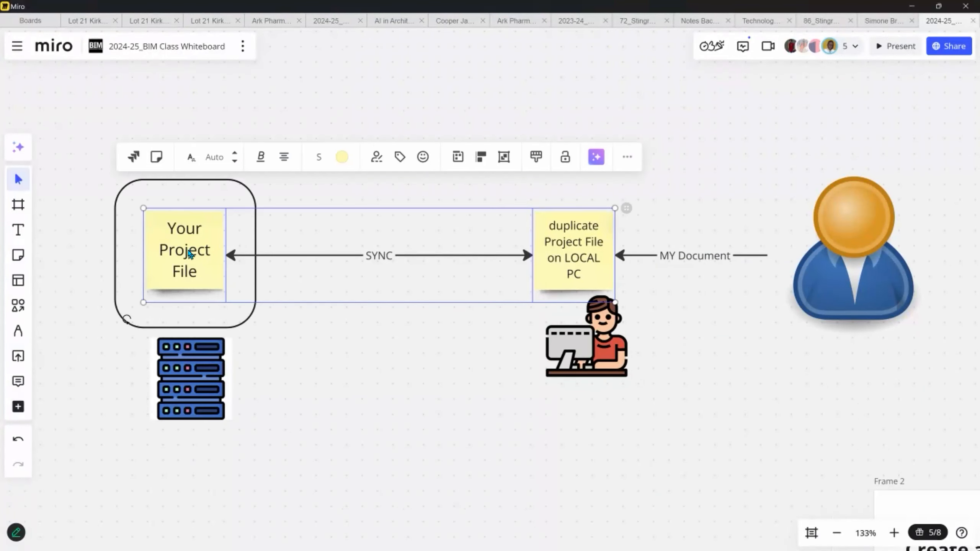
click(713, 288)
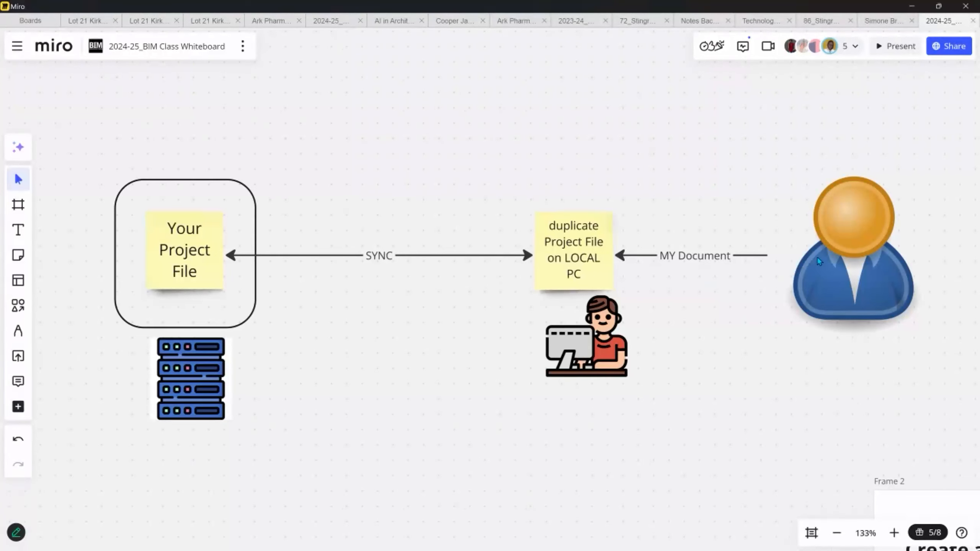
drag(841, 250, 854, 242)
click(593, 257)
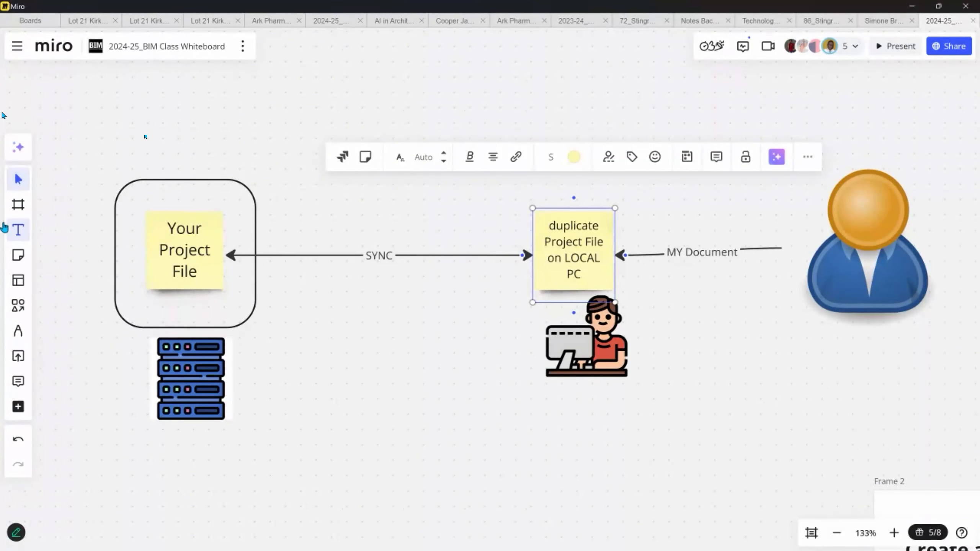
- Add a SYNC label above the arrow and a copied SAVE label above MY Document
click(18, 230)
click(322, 207)
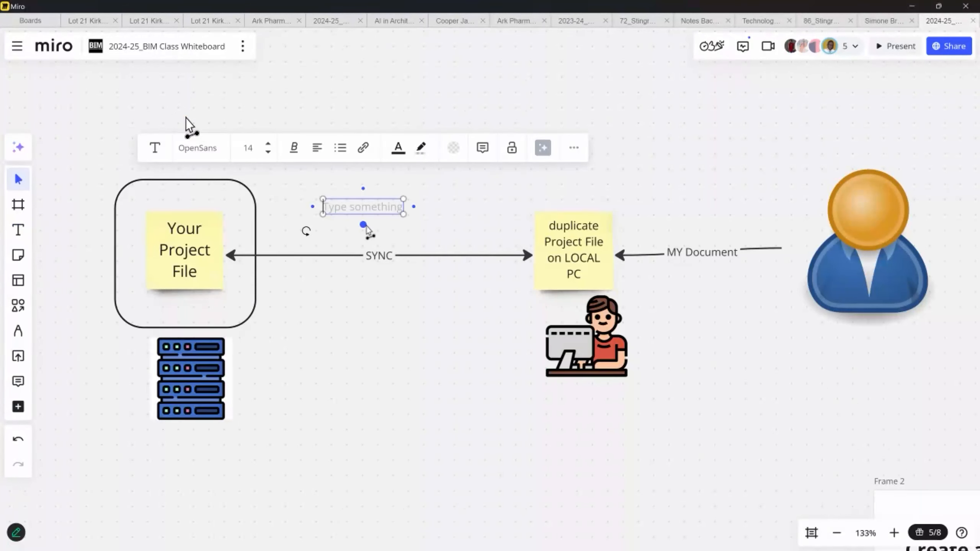
text(SYNC)
key(Escape)
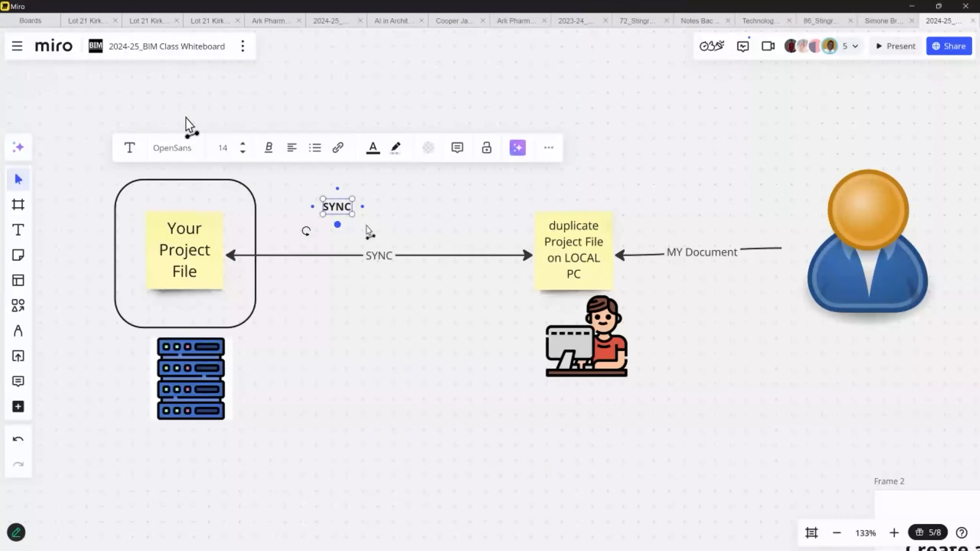
drag(353, 201, 402, 224)
click(413, 248)
drag(333, 170, 352, 178)
alt+drag(400, 201, 711, 200)
double_click(710, 200)
text(SAVE)
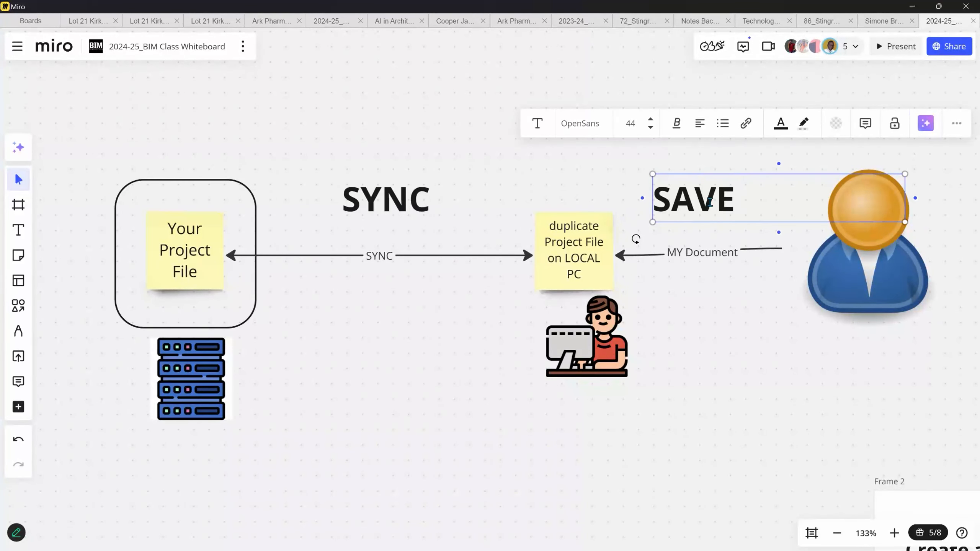
click(779, 307)
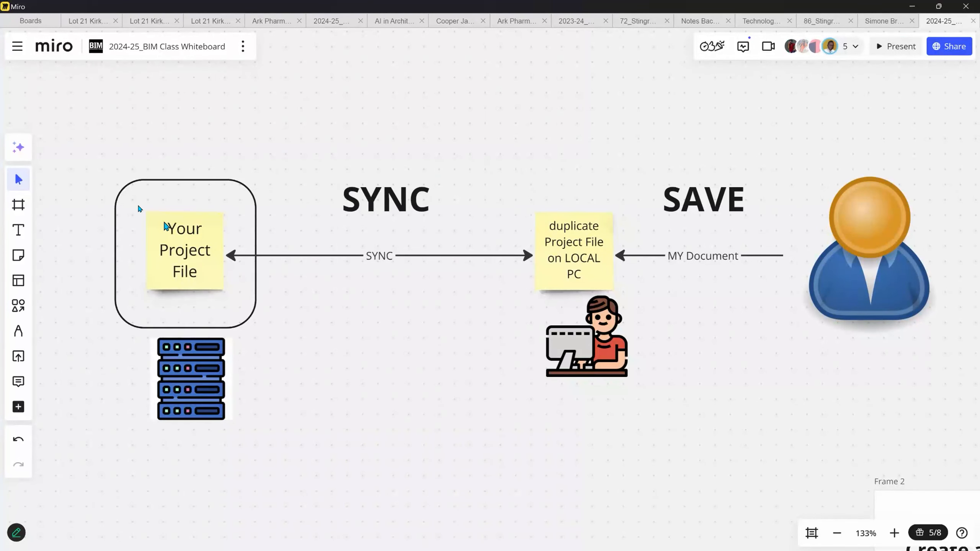
- Duplicate the Project File note and user icon into empty board space
click(423, 210)
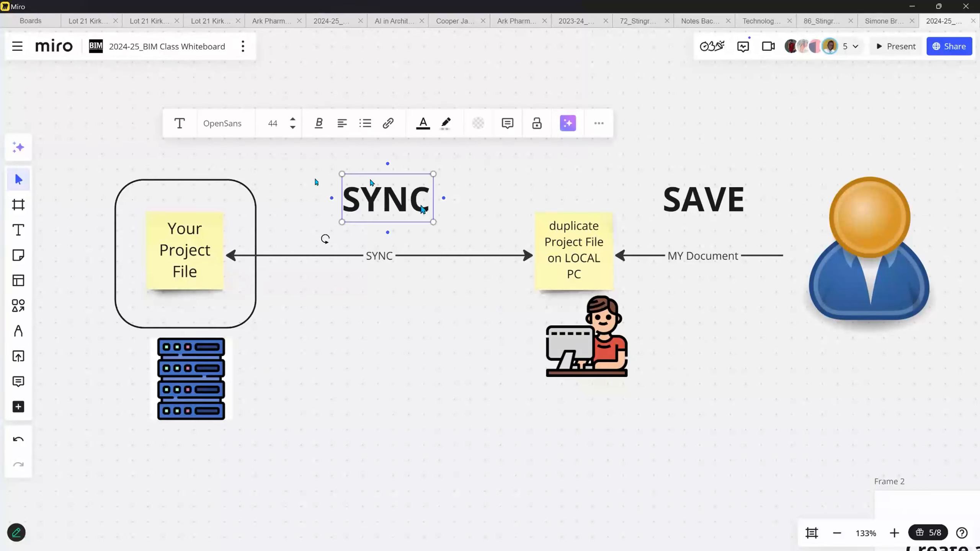
scroll(493, 248, down, 3)
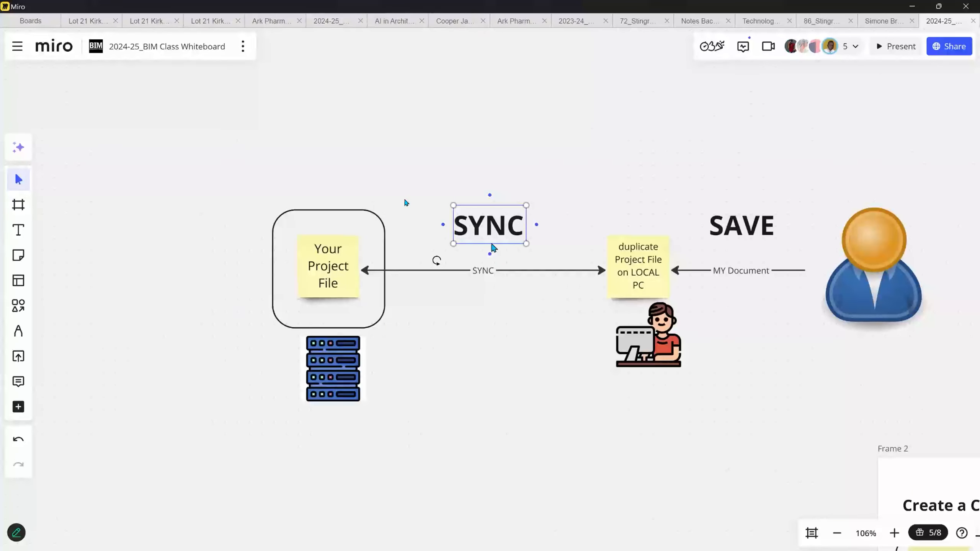
middle_drag(437, 235, 510, 223)
drag(718, 394, 166, 293)
scroll(732, 276, down, 4)
scroll(109, 410, up, 5)
scroll(102, 423, down, 5)
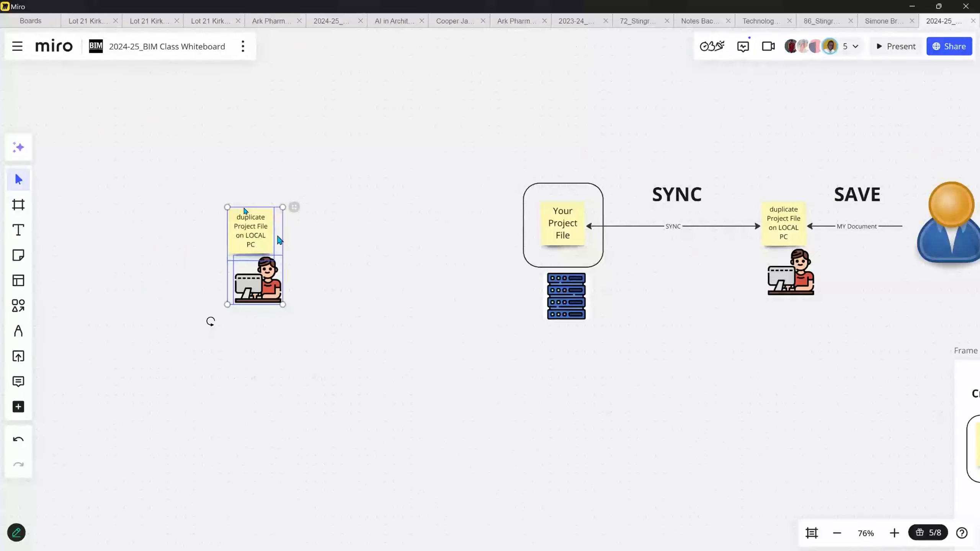
alt+drag(948, 239, 104, 262)
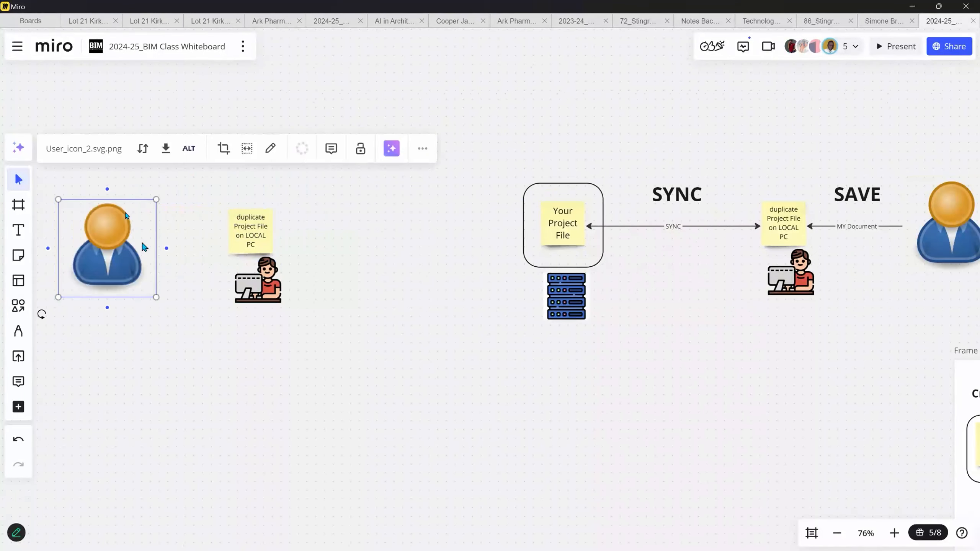
scroll(143, 247, up, 4)
- Draw arrows from the new user icon to the copied note and on to Your Project File
drag(170, 250, 278, 228)
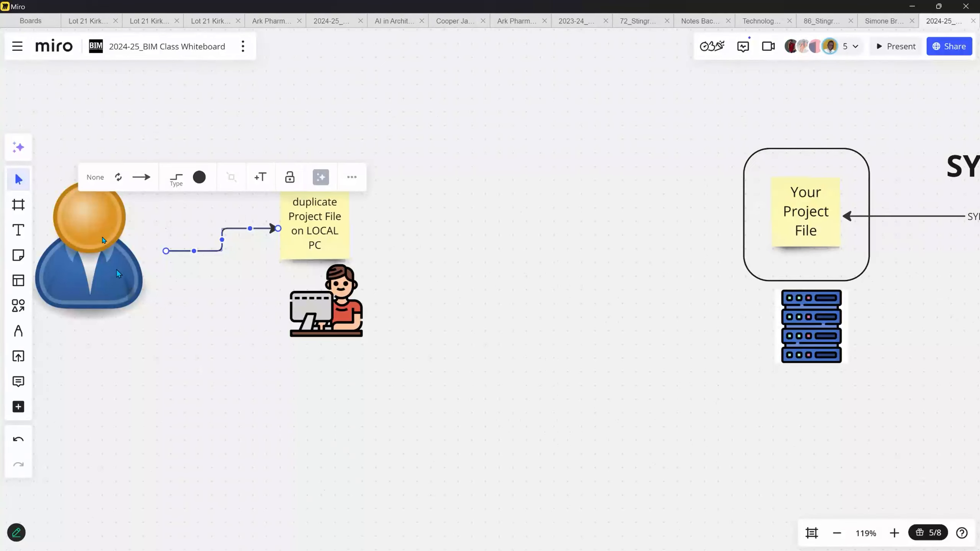
drag(116, 270, 118, 289)
click(211, 221)
middle_drag(328, 255, 318, 258)
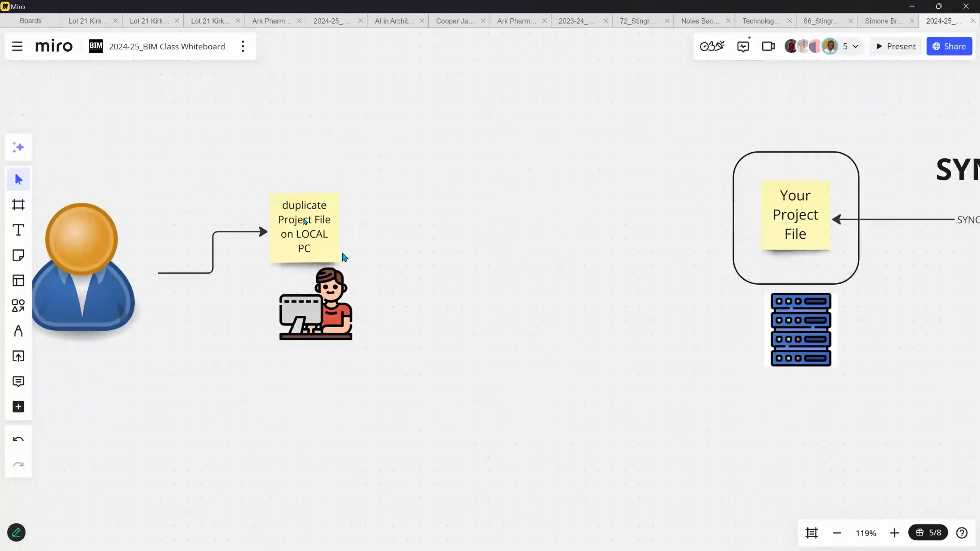
click(324, 210)
drag(347, 230, 764, 217)
- Copy the SYNC label above the new arrow to Your Project File
middle_drag(884, 187, 830, 188)
alt+drag(917, 179, 493, 193)
middle_drag(371, 244, 532, 230)
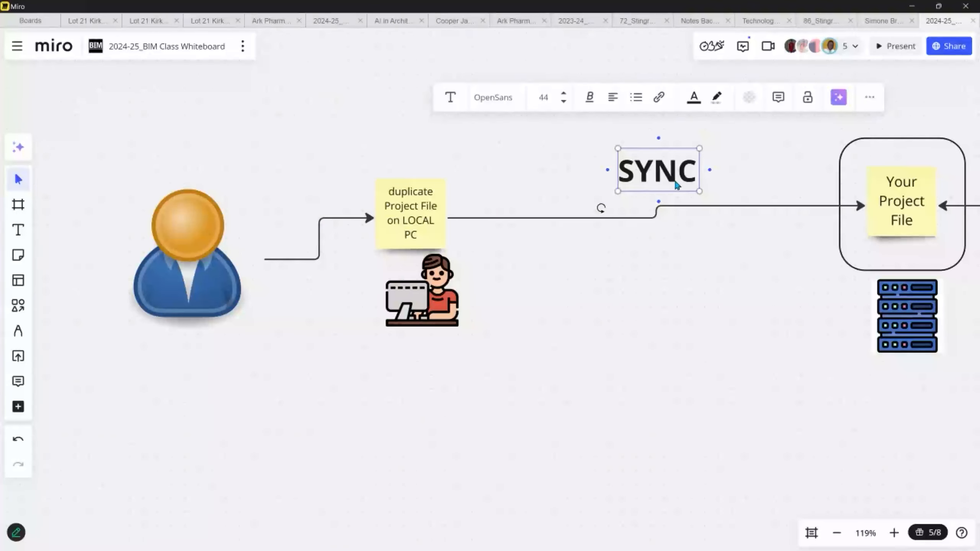
middle_drag(672, 180, 305, 177)
middle_drag(713, 200, 417, 193)
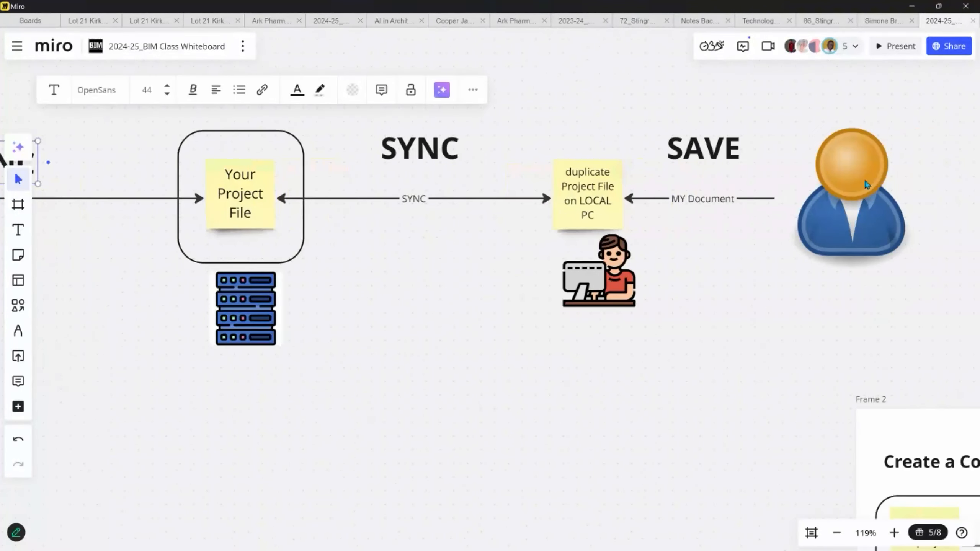
scroll(862, 186, down, 1)
scroll(862, 186, down, 3)
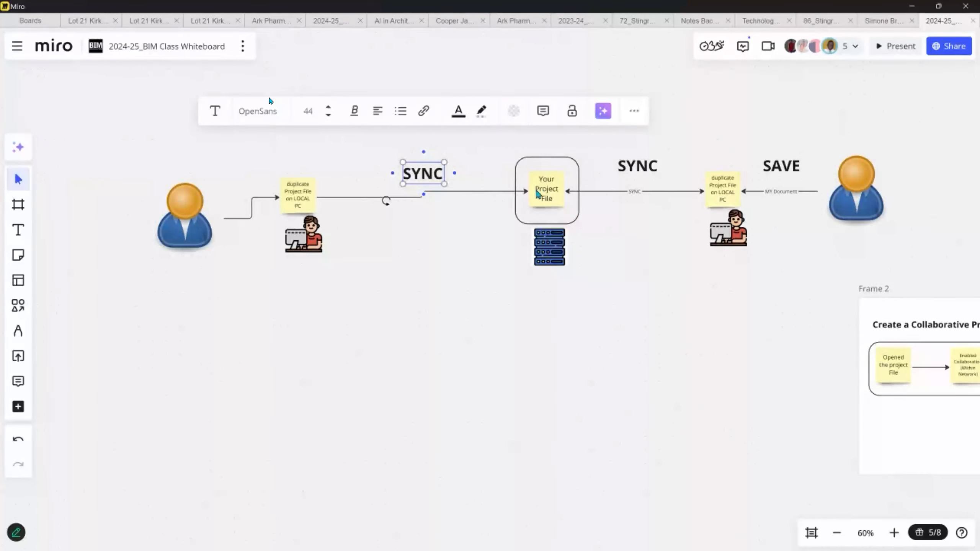
scroll(429, 182, up, 3)
- Raise the left user icon and pan to include the second LOCAL PC note
middle_drag(328, 176, 582, 147)
scroll(247, 219, up, 2)
drag(235, 223, 236, 180)
click(430, 208)
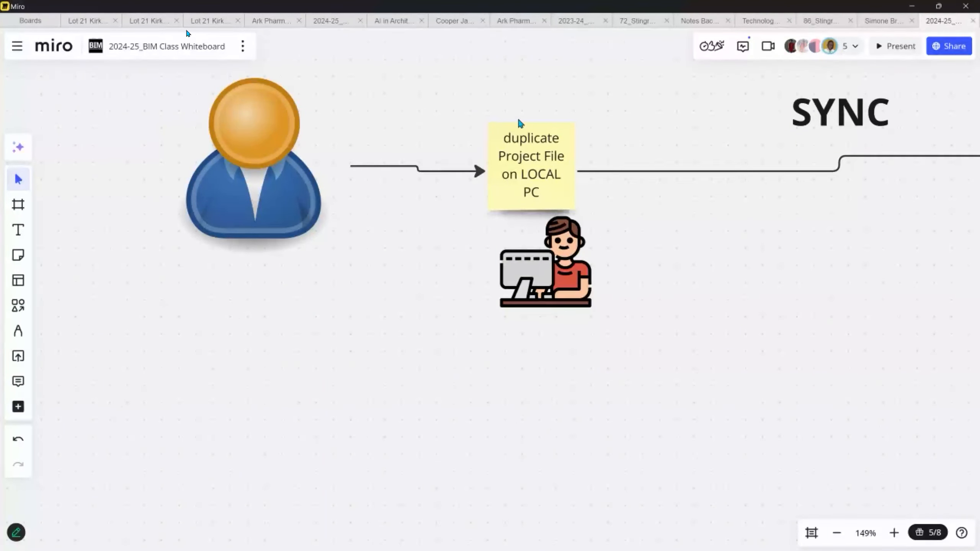
middle_drag(433, 196, 392, 240)
middle_drag(485, 252, 342, 262)
scroll(509, 303, down, 2)
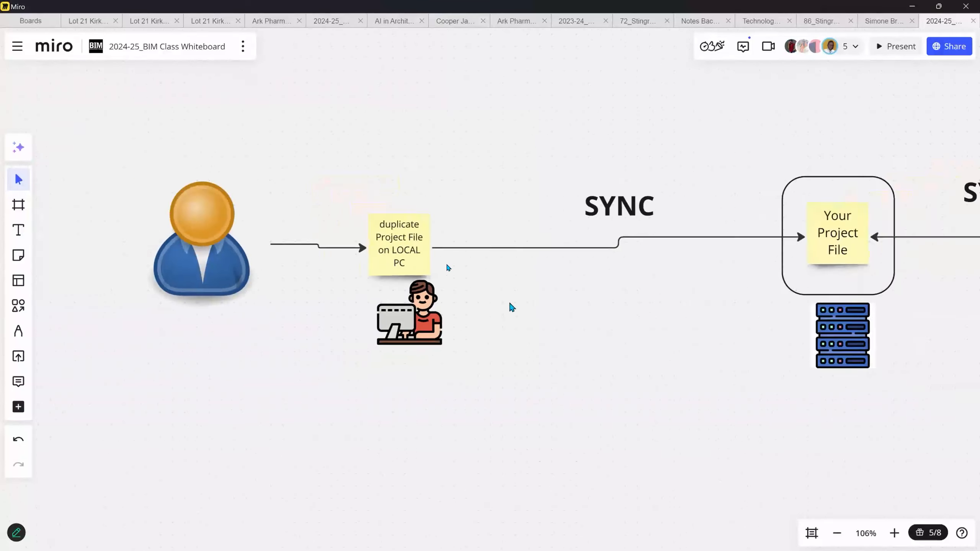
scroll(511, 307, down, 2)
middle_drag(717, 235, 570, 261)
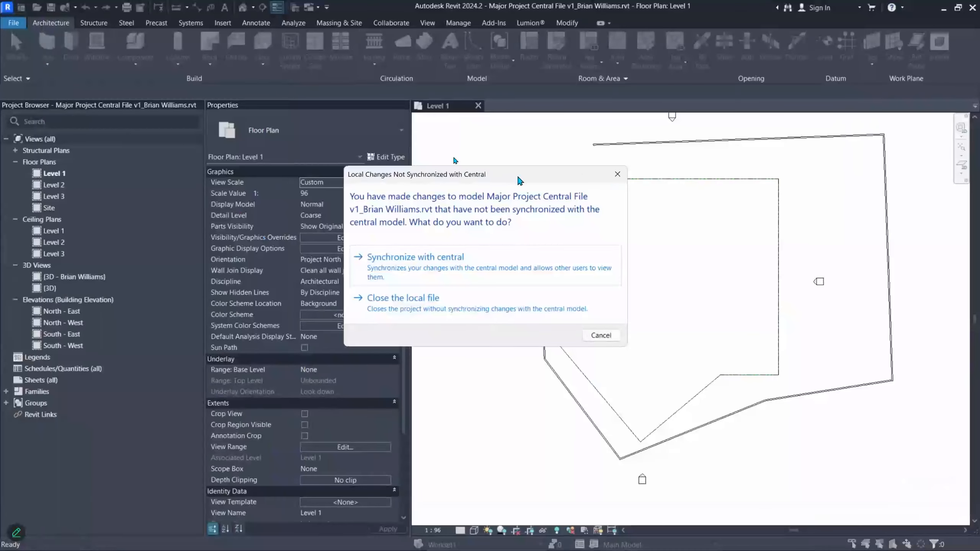
- Choose Synchronize with central in the unsynchronized-changes prompt and confirm with default settings
drag(477, 178, 566, 150)
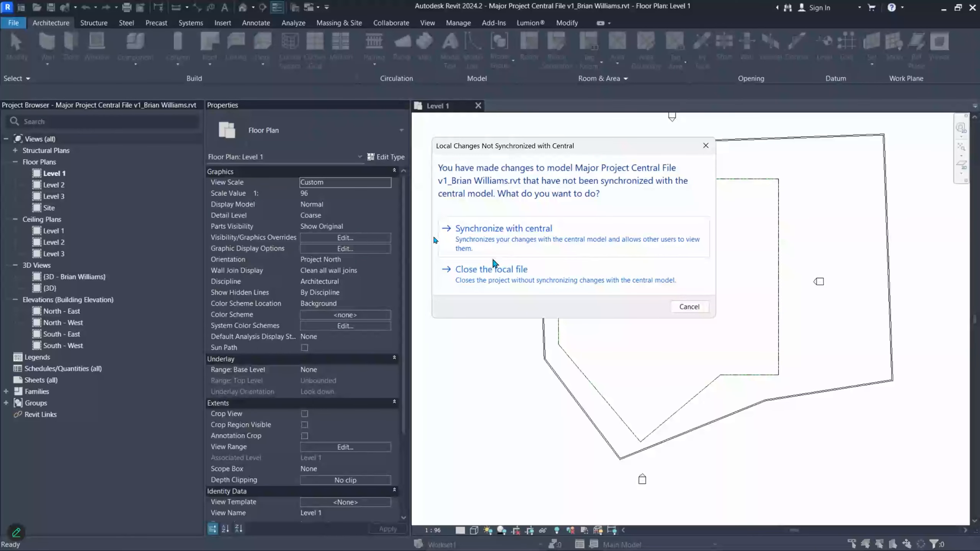
click(506, 242)
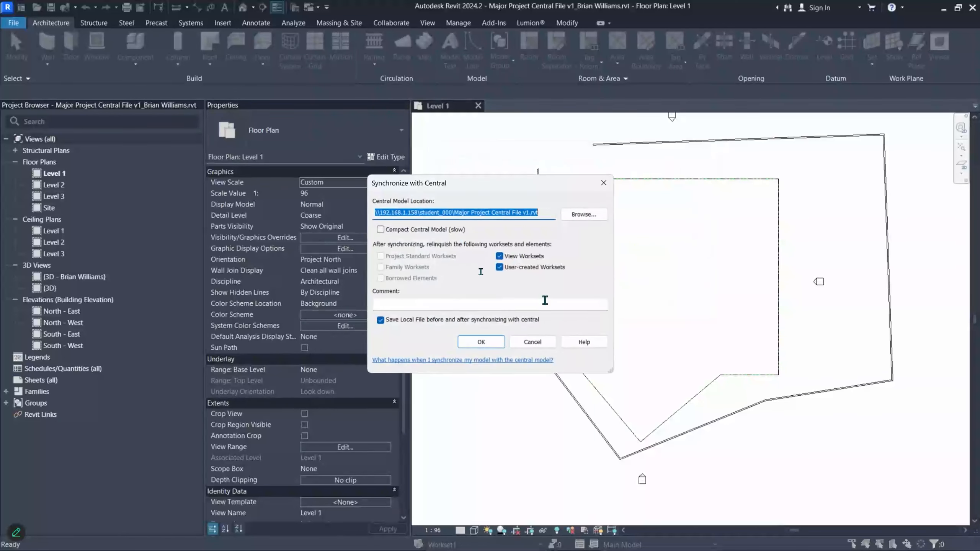
click(487, 346)
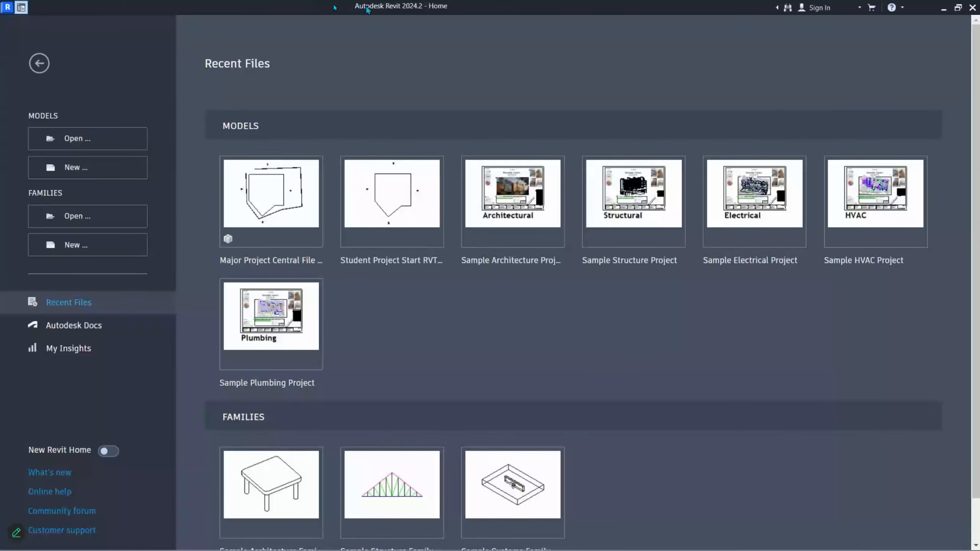
- Reopen the local copy of Major Project Central File v1 from Documents and show its default 3D view
click(96, 140)
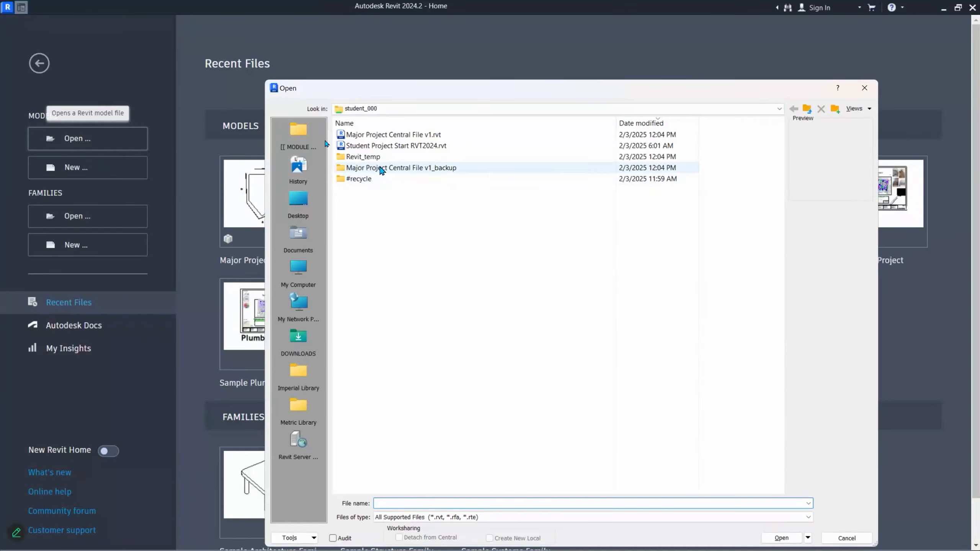
click(304, 235)
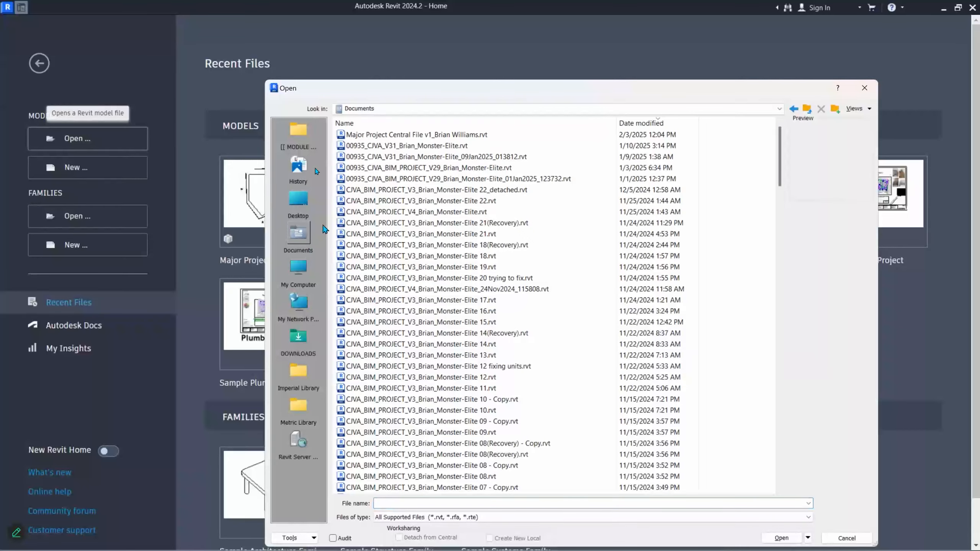
click(440, 134)
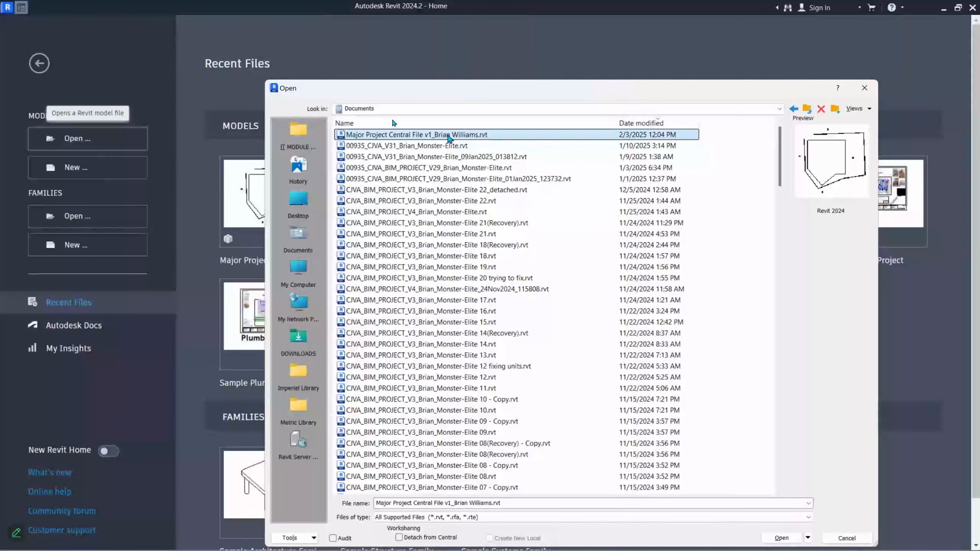
double_click(479, 138)
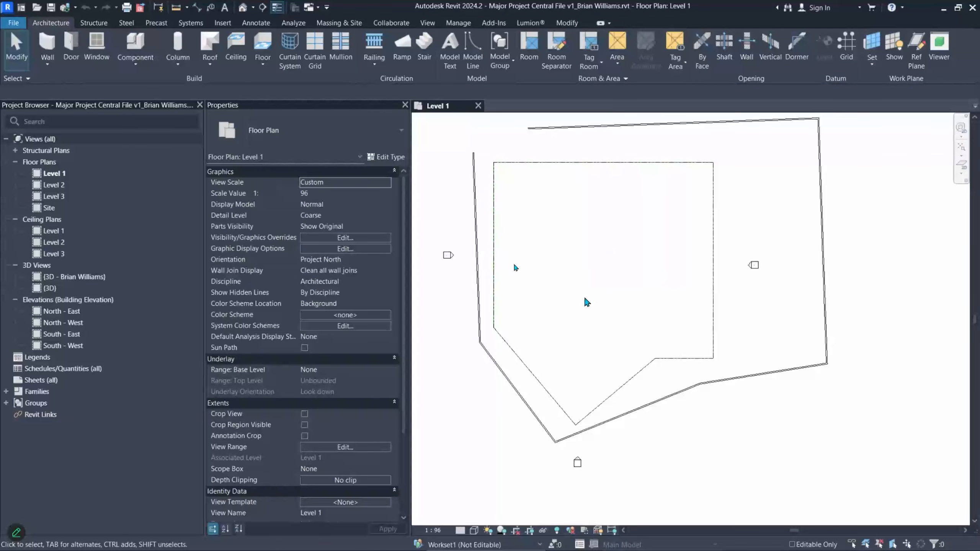
click(243, 7)
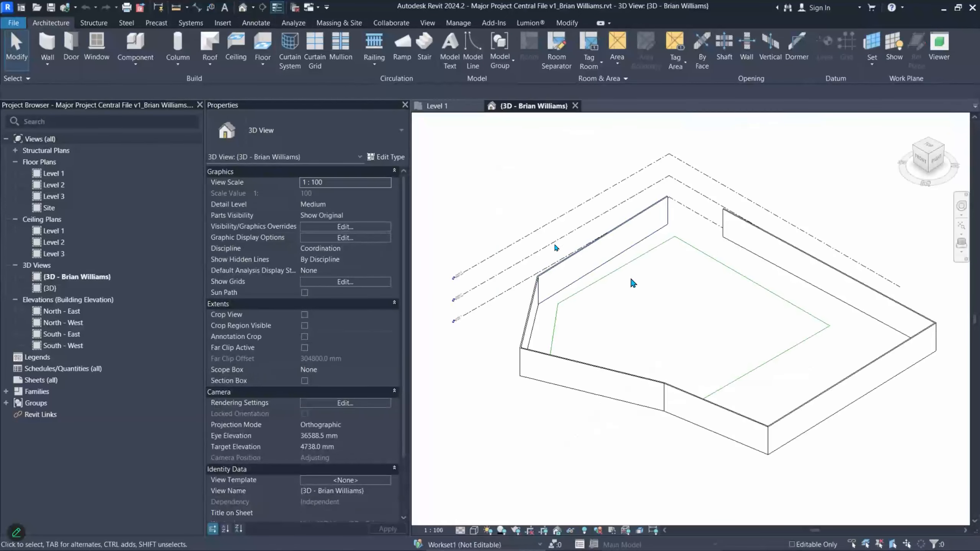
- Create a rectangular footprint roof on Level 2 over the walls, without attaching the walls
click(209, 43)
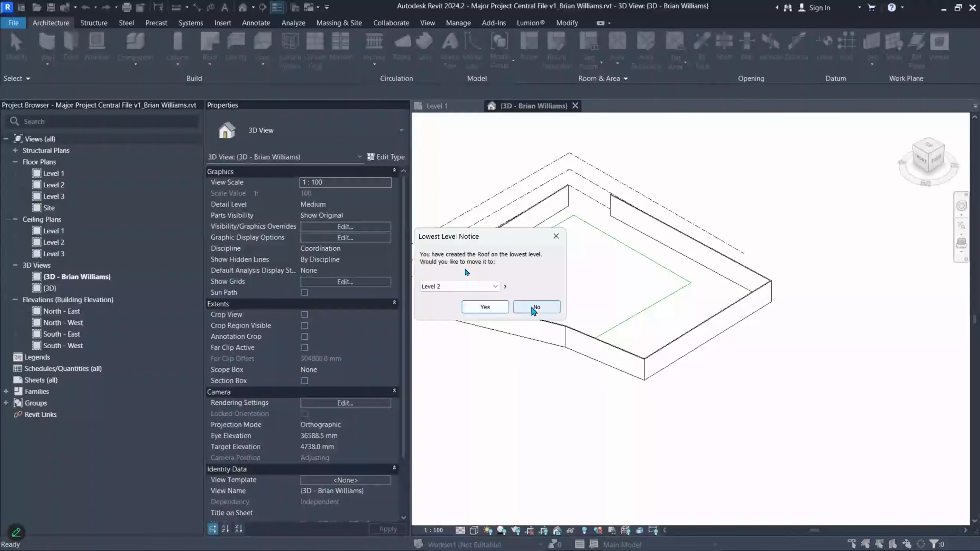
click(490, 308)
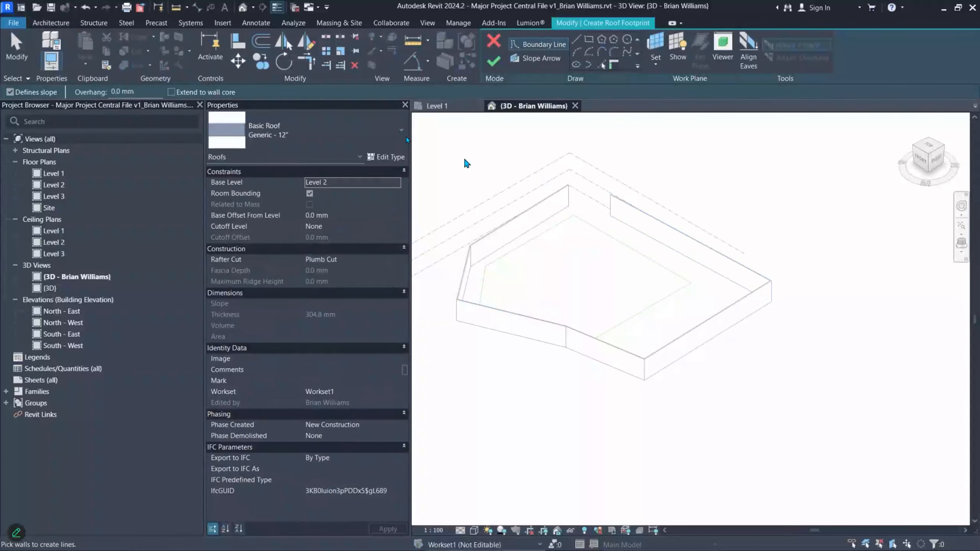
click(589, 40)
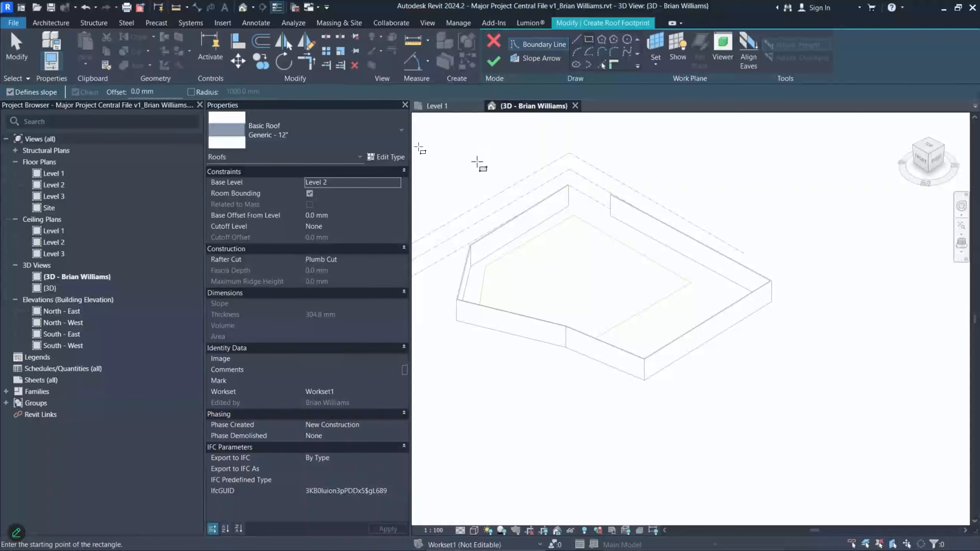
click(478, 168)
click(634, 417)
right_click(616, 361)
key(Escape)
click(494, 60)
key(Escape)
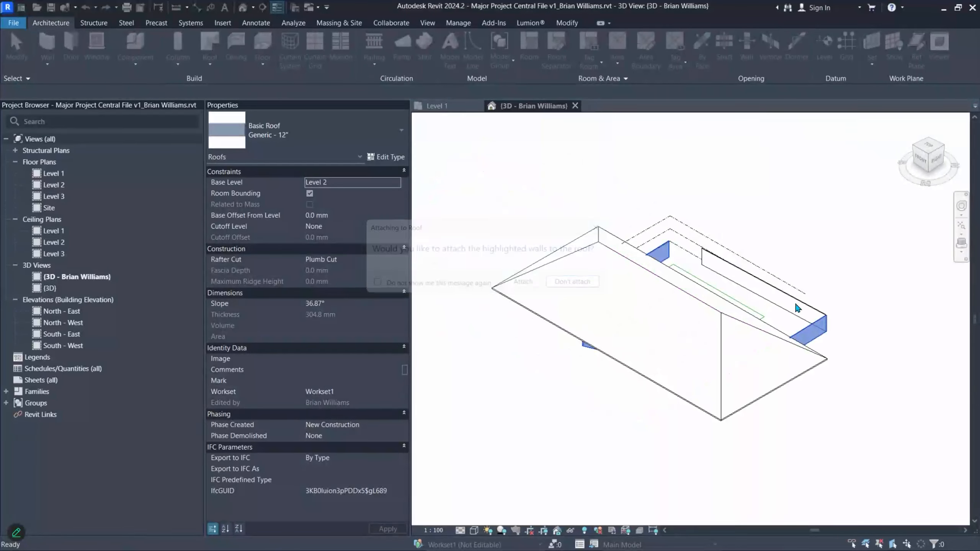
- Pan and zoom the 3D view to frame the new 36.87° sloped roof
middle_drag(670, 295, 525, 233)
scroll(525, 234, up, 1)
middle_drag(599, 300, 662, 333)
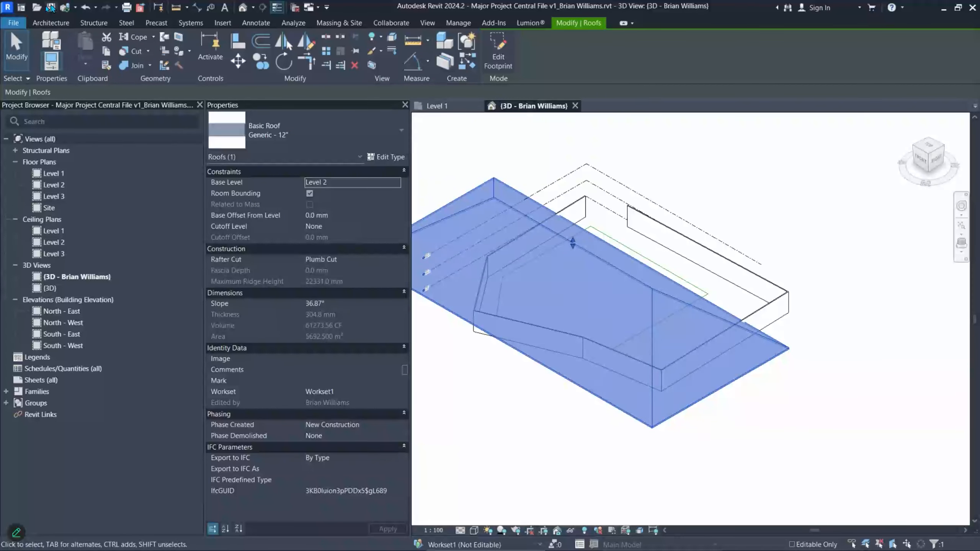
click(444, 158)
middle_drag(447, 247, 480, 229)
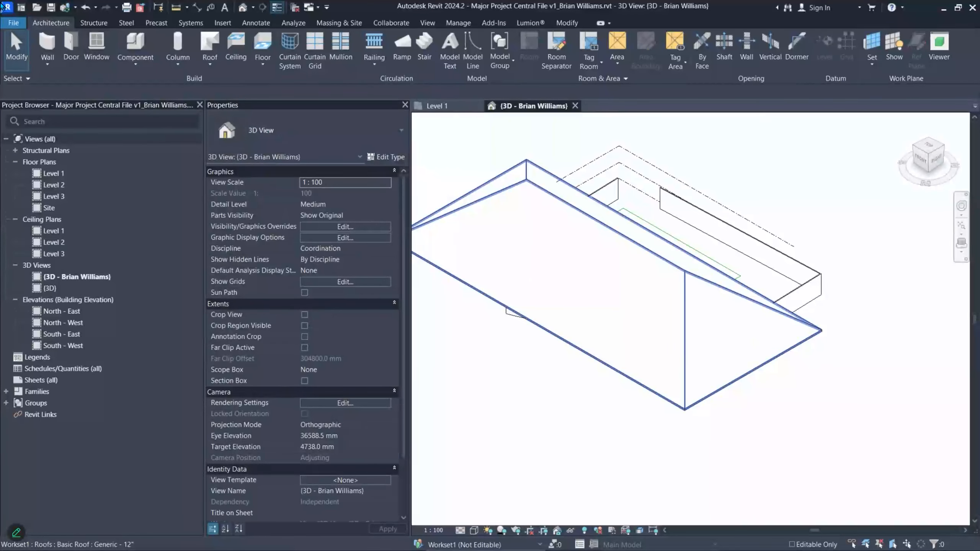
click(13, 23)
- Save the project as a new copy with ' - 01' added before .rvt
mouse_move(36, 157)
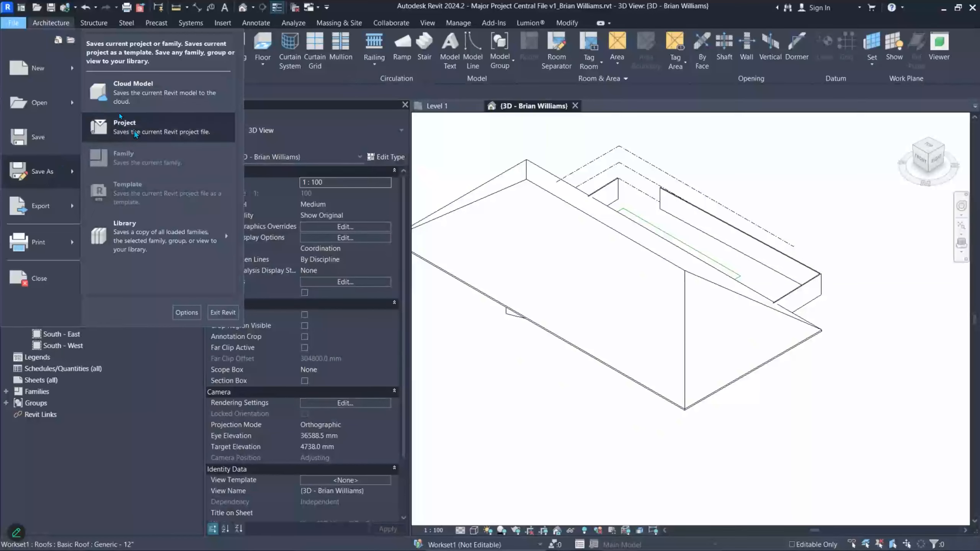
click(121, 125)
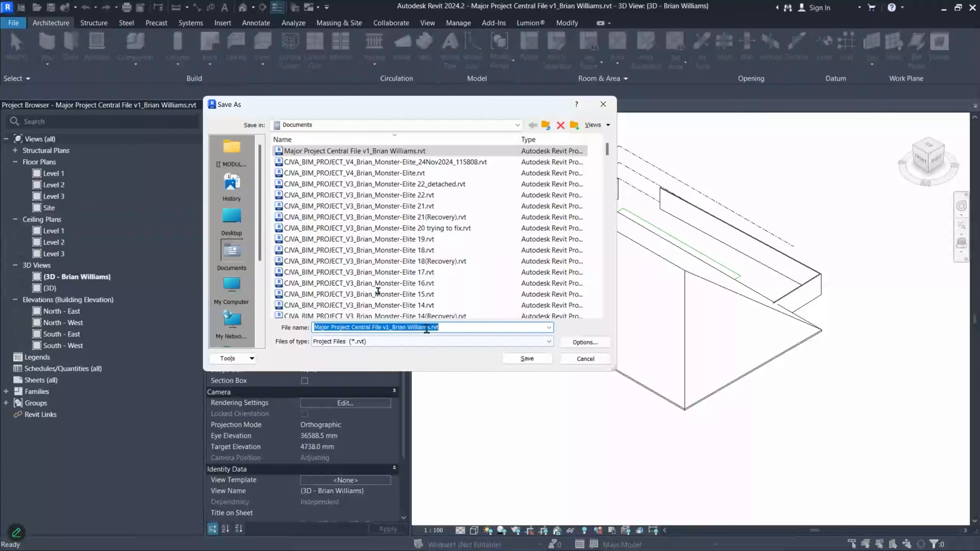
click(430, 329)
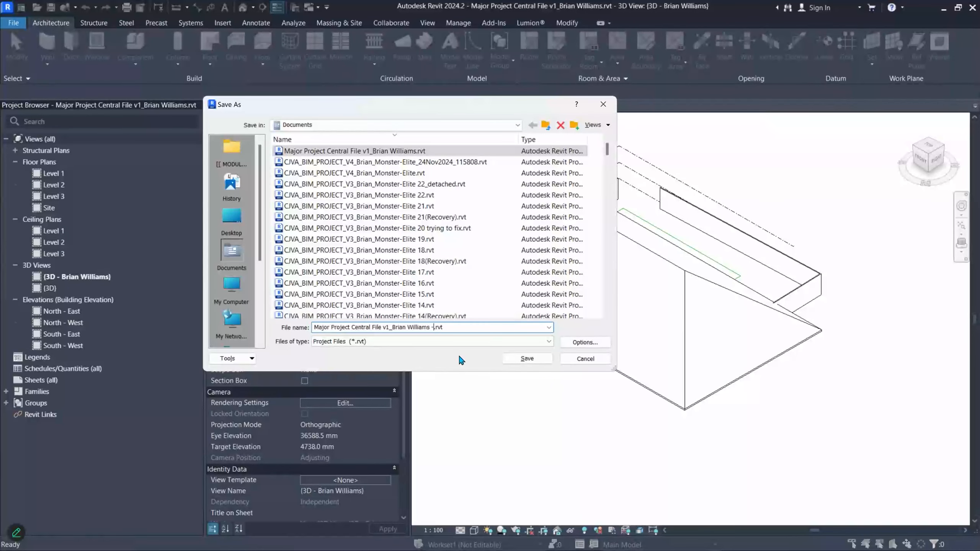
text(- 01)
key(Return)
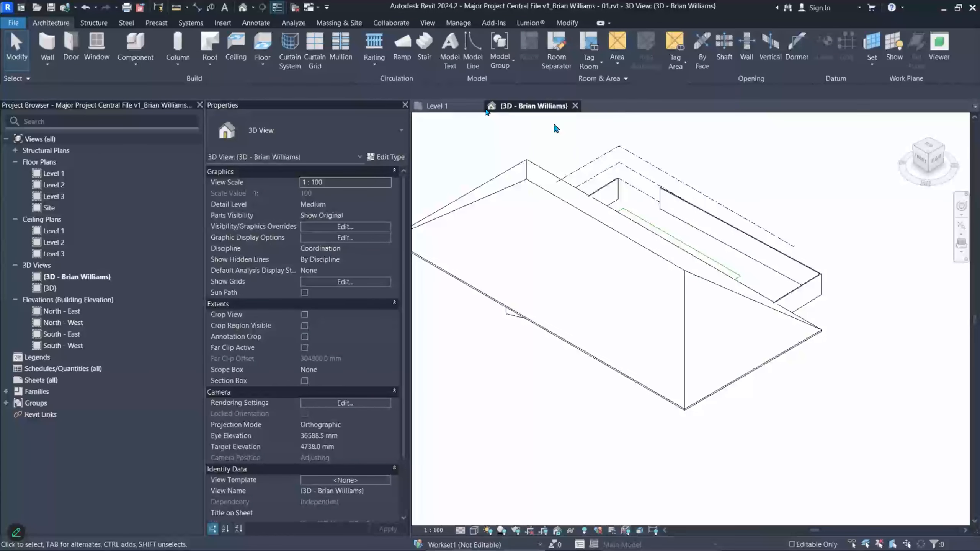
- Close the Level 1 and 3D views and close the local file without synchronizing
click(479, 106)
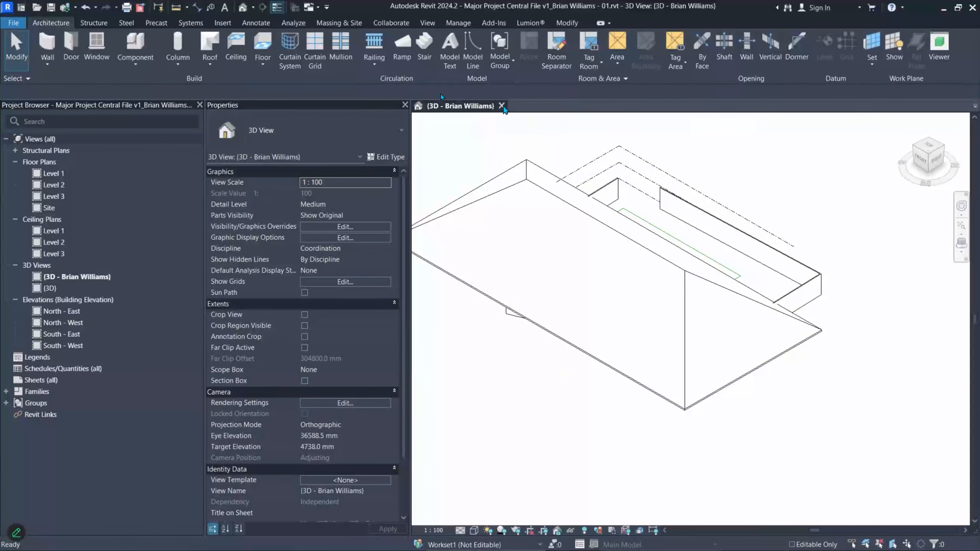
click(501, 105)
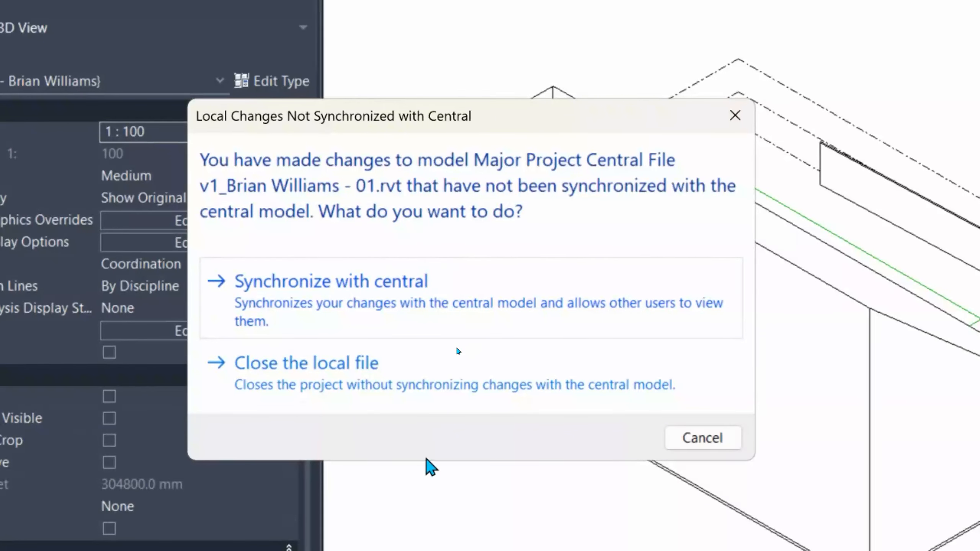
click(421, 388)
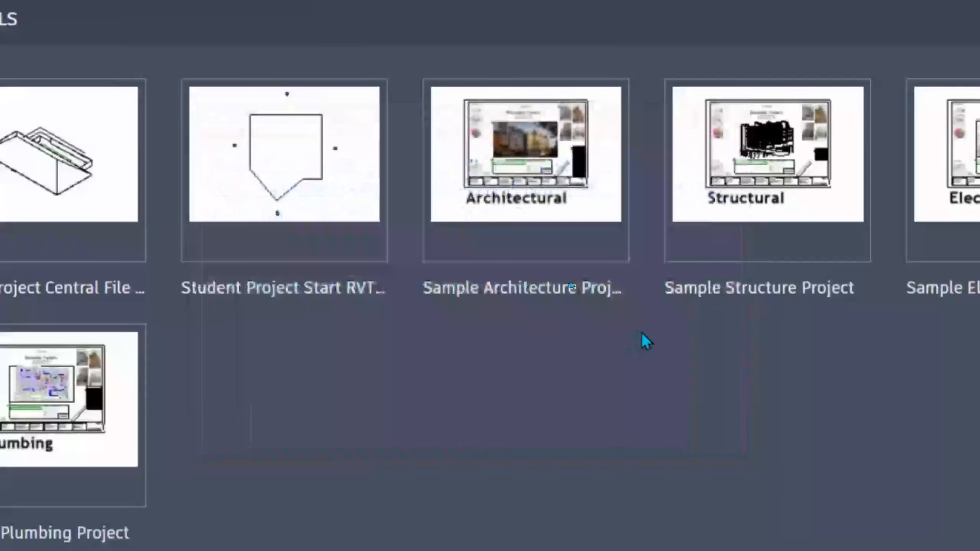
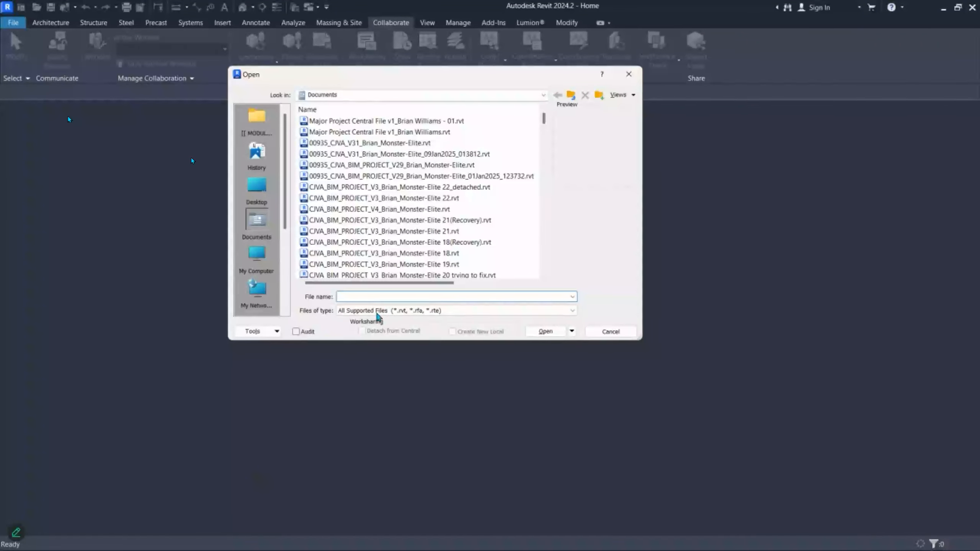
- Paste the saved network share path into File name, change the folder number to 00, and dismiss the access error
click(412, 296)
key(super+v)
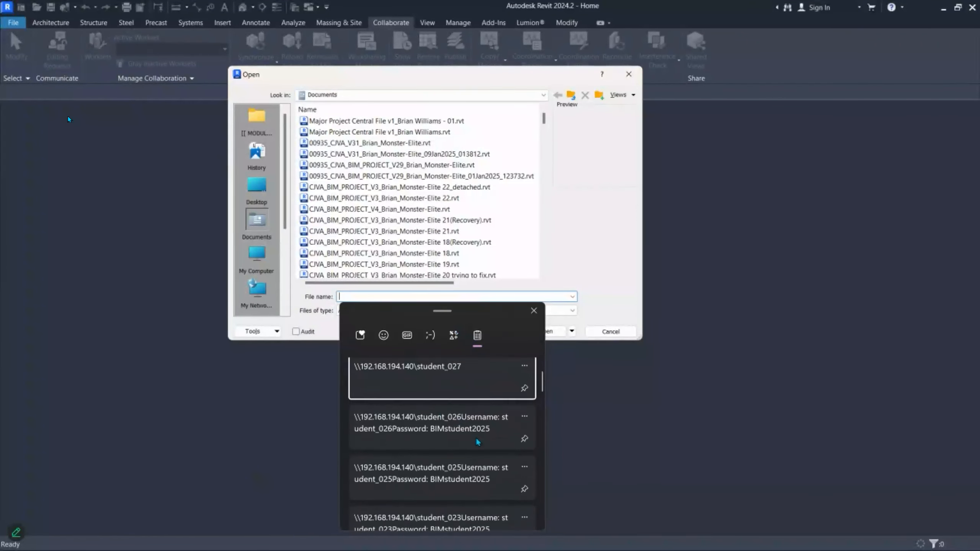
click(395, 398)
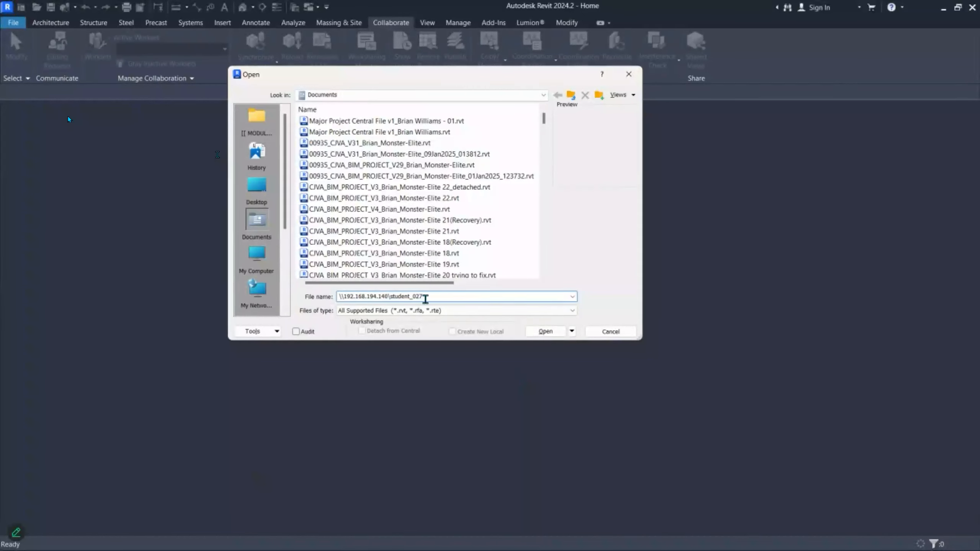
key(BackSpace)
text(00)
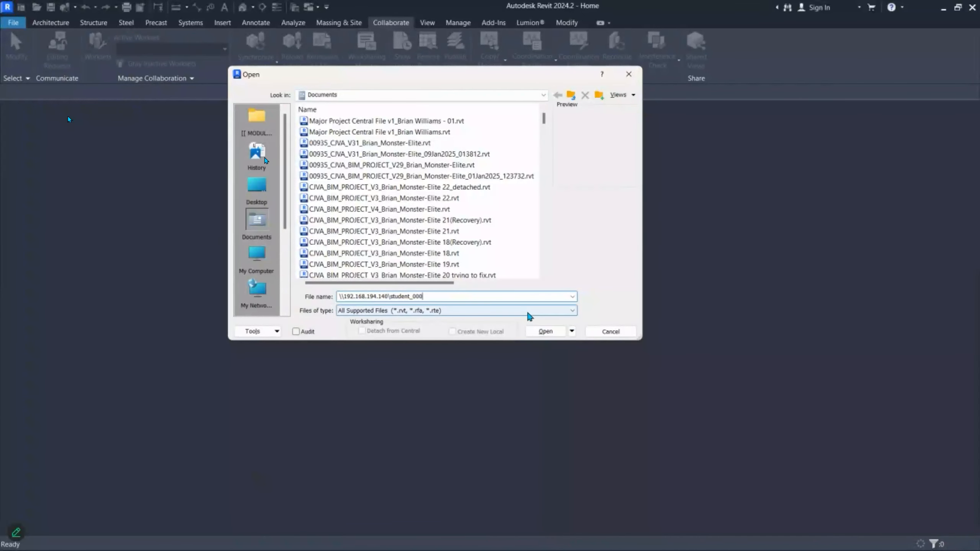
key(Return)
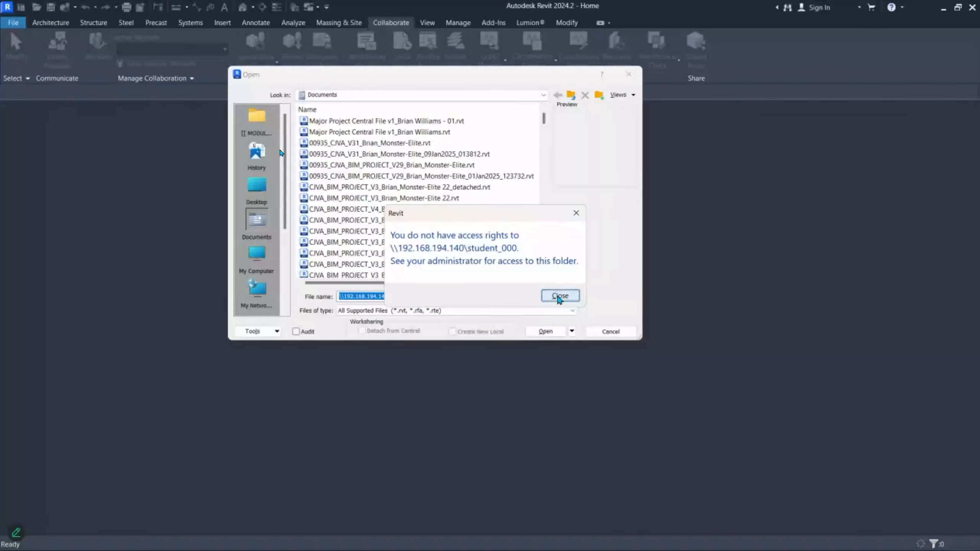
click(561, 296)
- Correct the server address to 192.168.1.158 and go to the student_000 folder
drag(389, 297, 345, 311)
key(BackSpace)
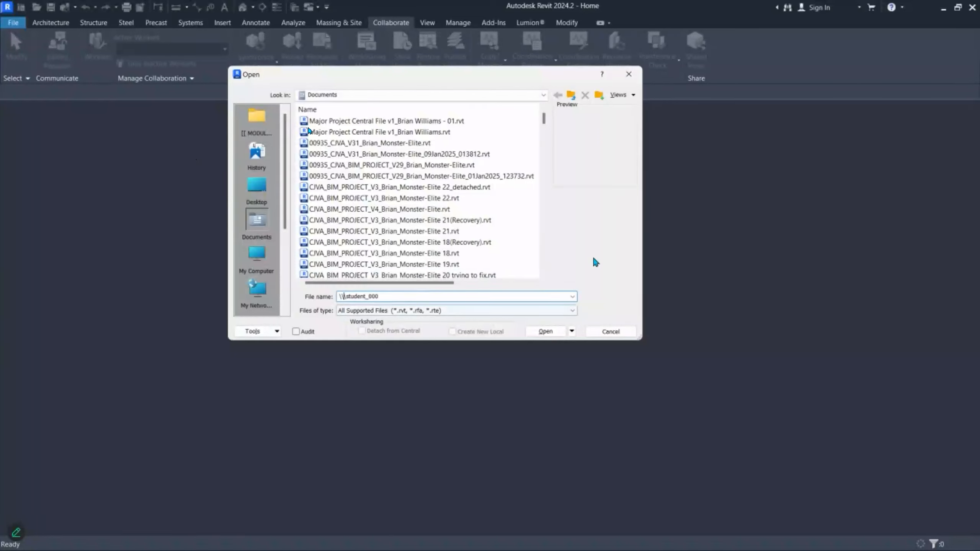
text(92.168.1.)
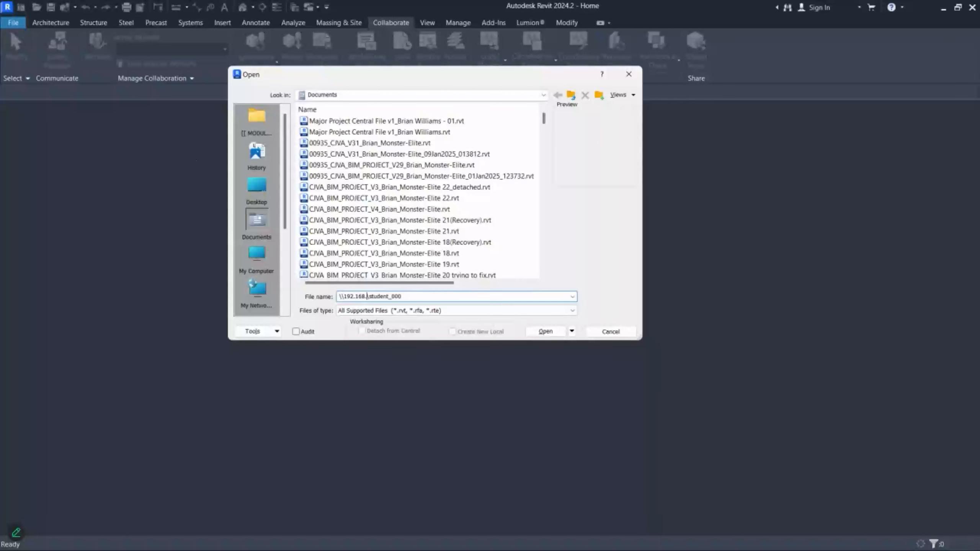
text(158)
key(Return)
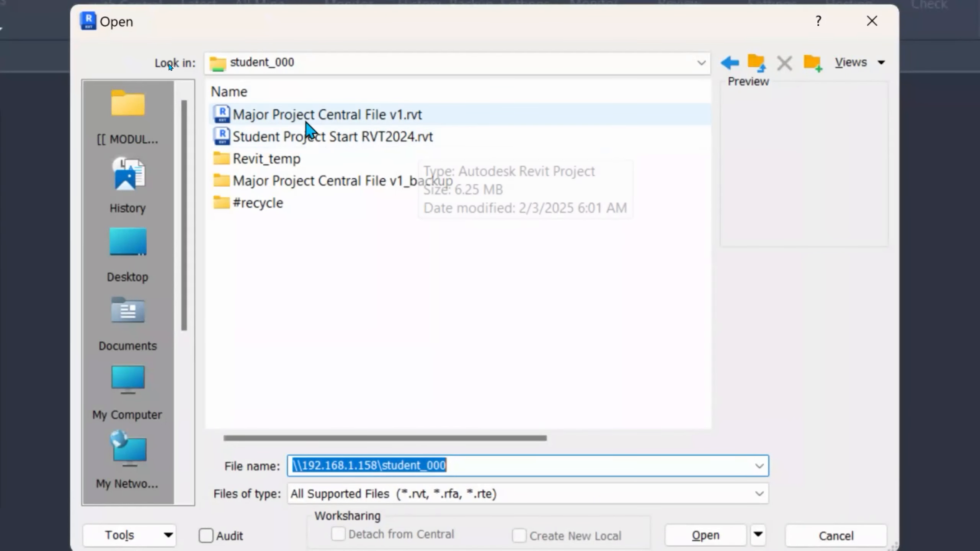
- Select Major Project Central File v1.rvt in the student_000 folder
click(270, 124)
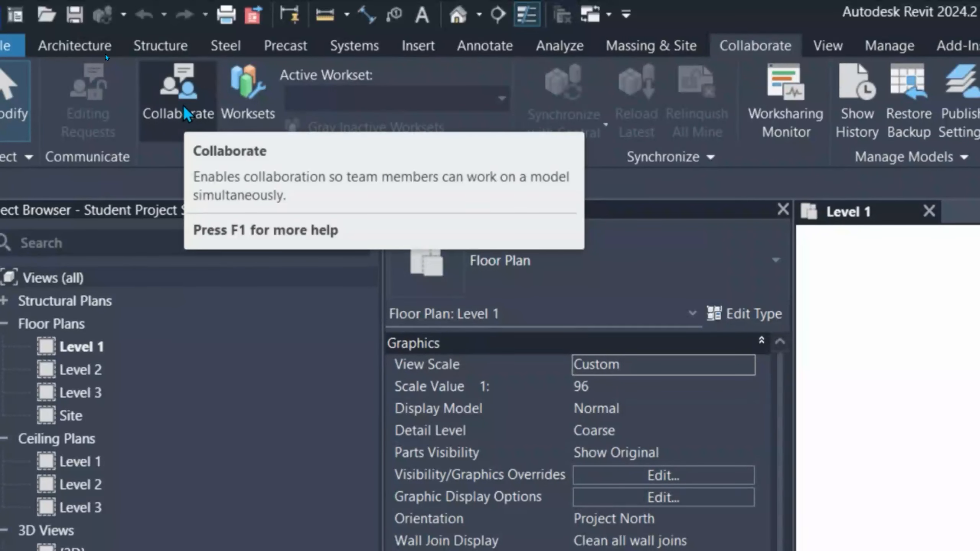
click(185, 108)
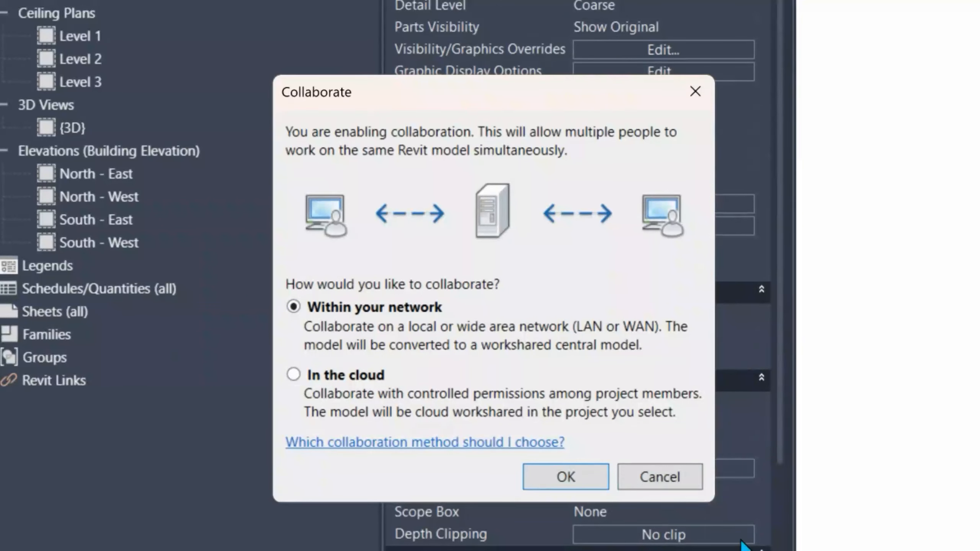
click(679, 480)
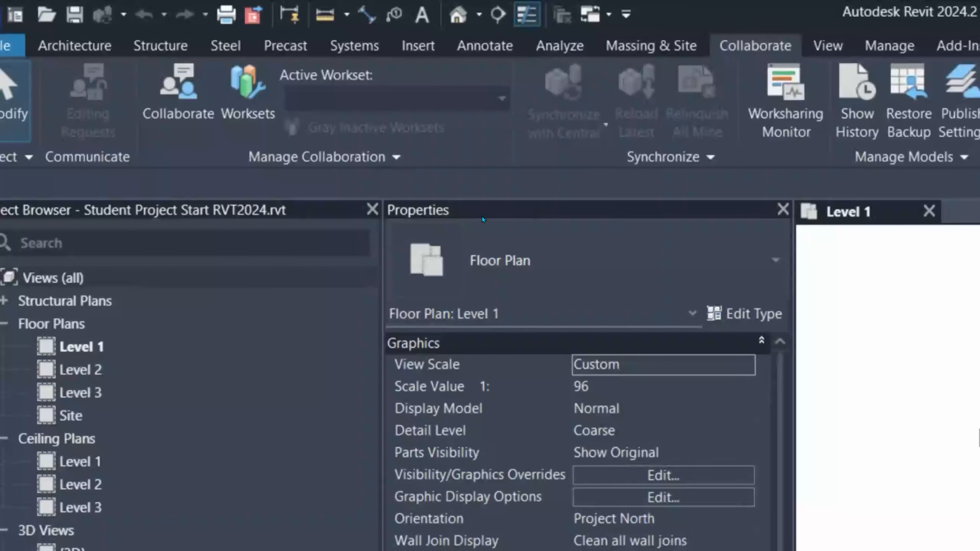
- Close the Level 1 view to return Home and bring up the Open dialog
click(930, 212)
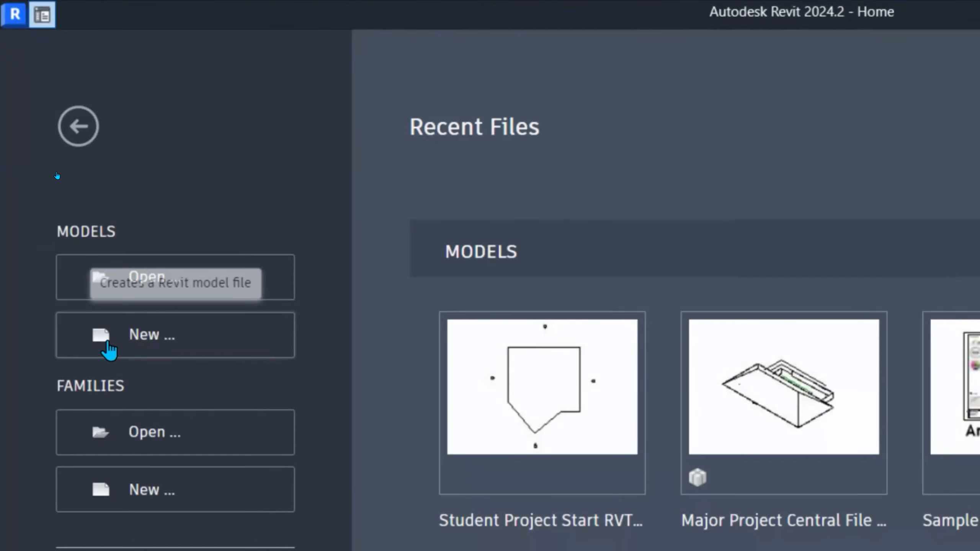
click(170, 286)
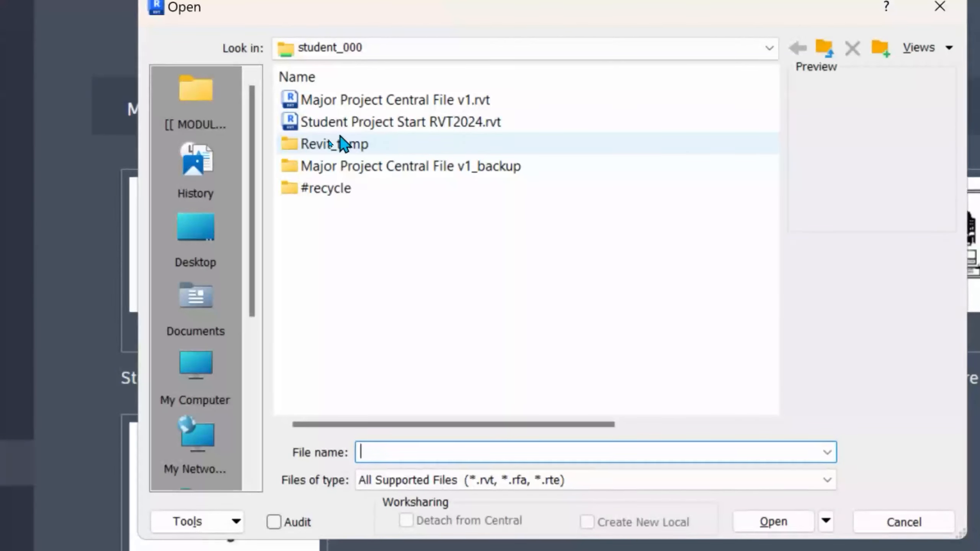
- Choose Major Project Central File v1.rvt in student_000 as the file to open, with Create New Local enabled
click(388, 108)
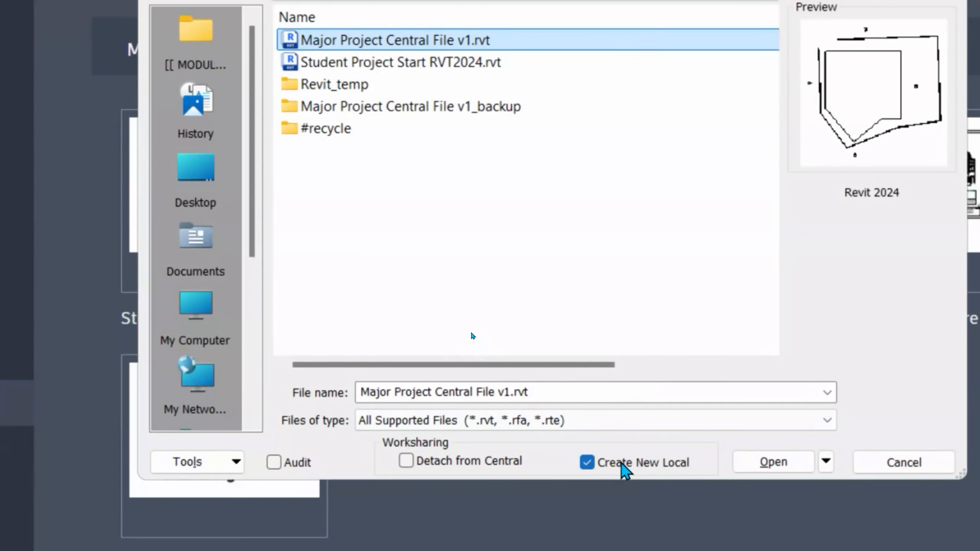
click(476, 65)
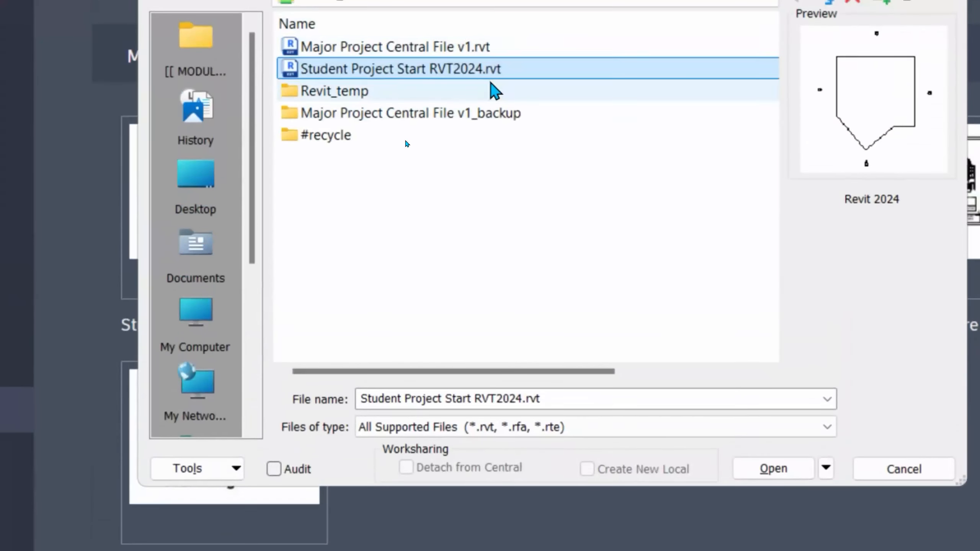
click(498, 44)
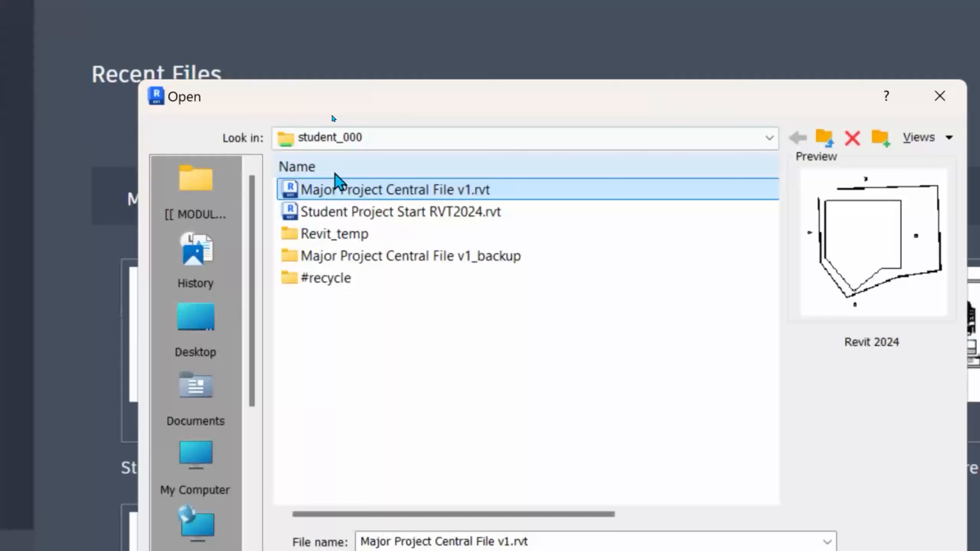
click(399, 277)
click(425, 189)
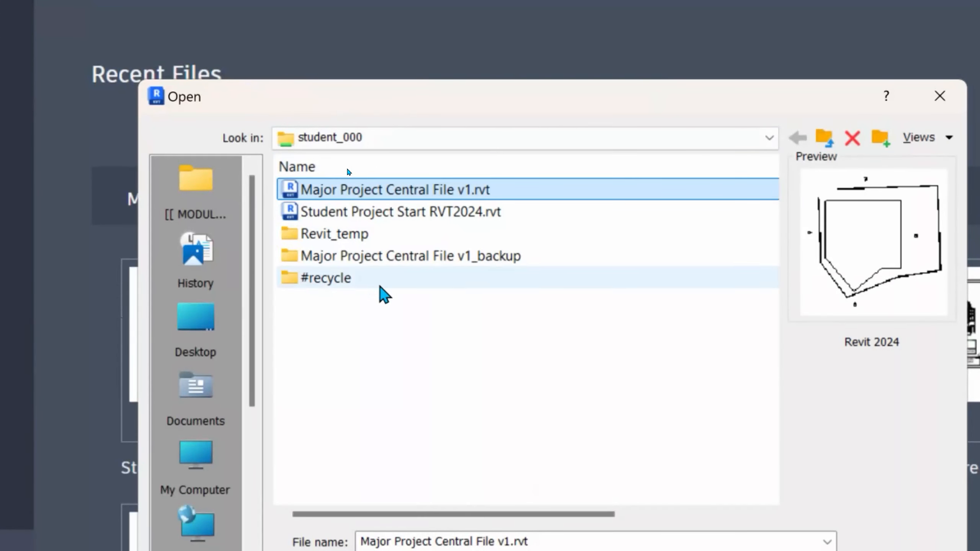
click(327, 262)
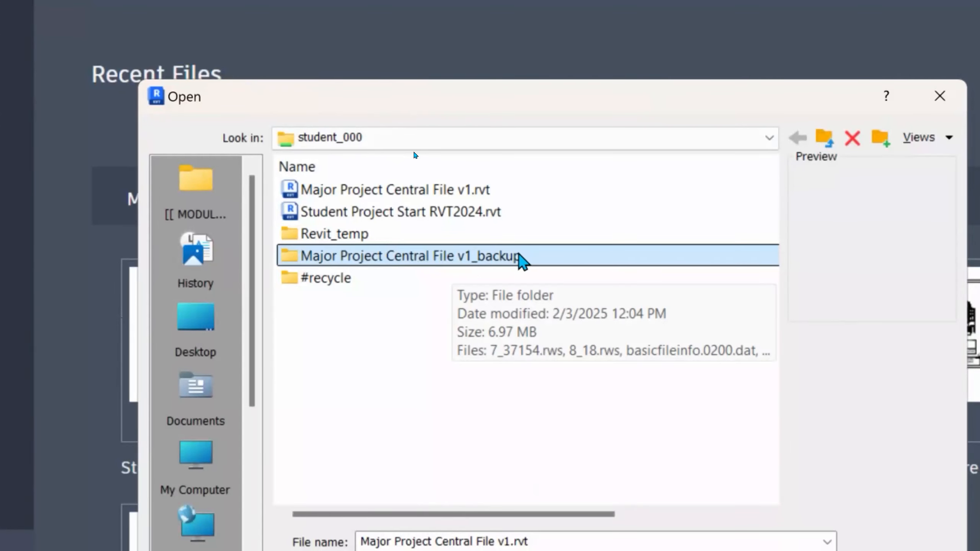
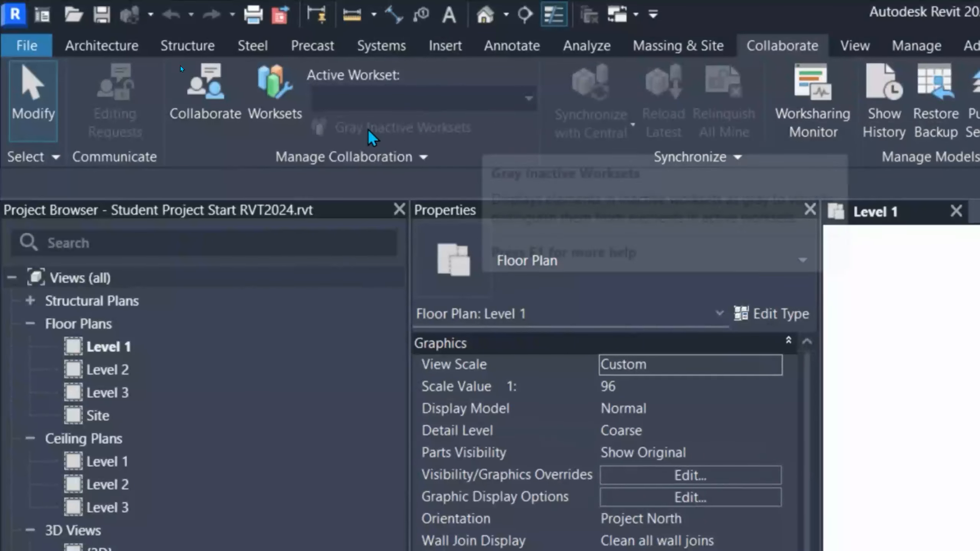
click(235, 116)
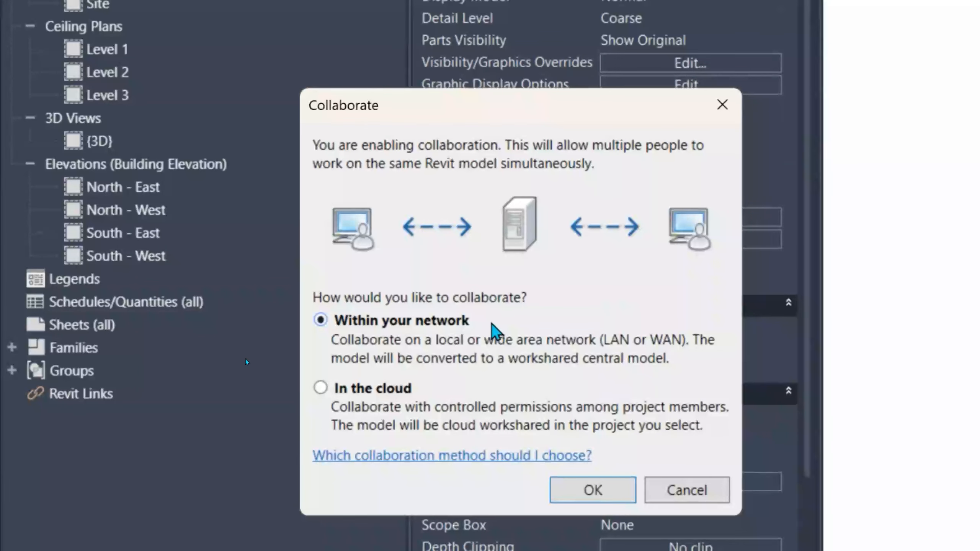
click(364, 388)
click(594, 490)
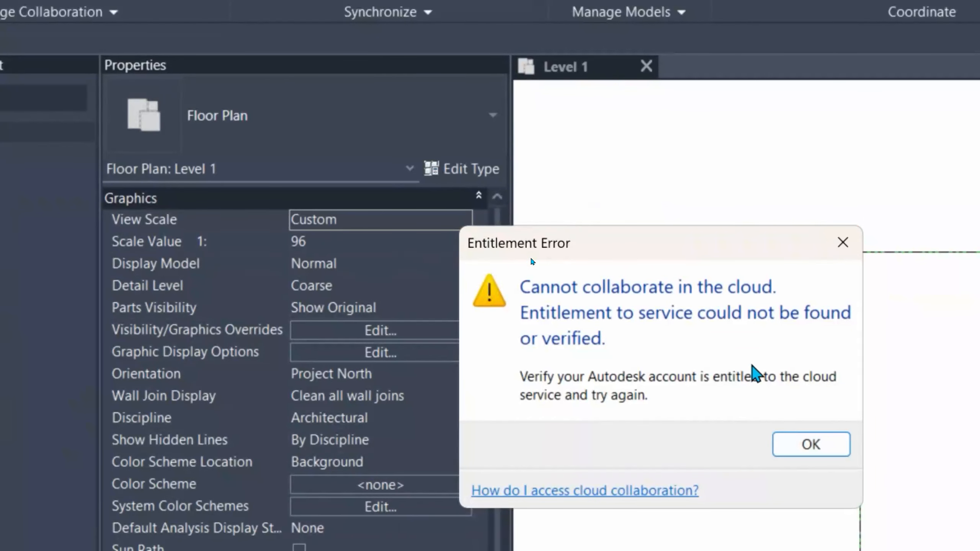
click(843, 242)
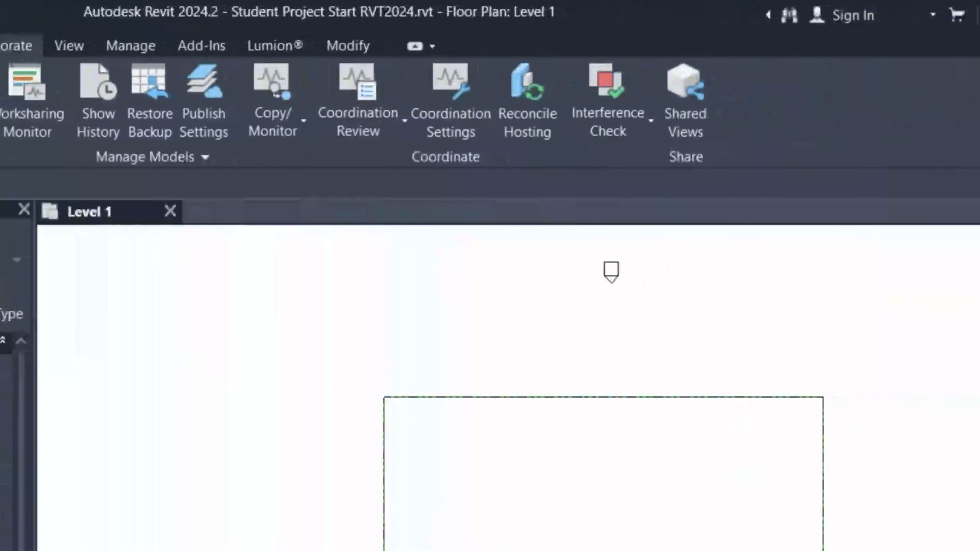
click(894, 19)
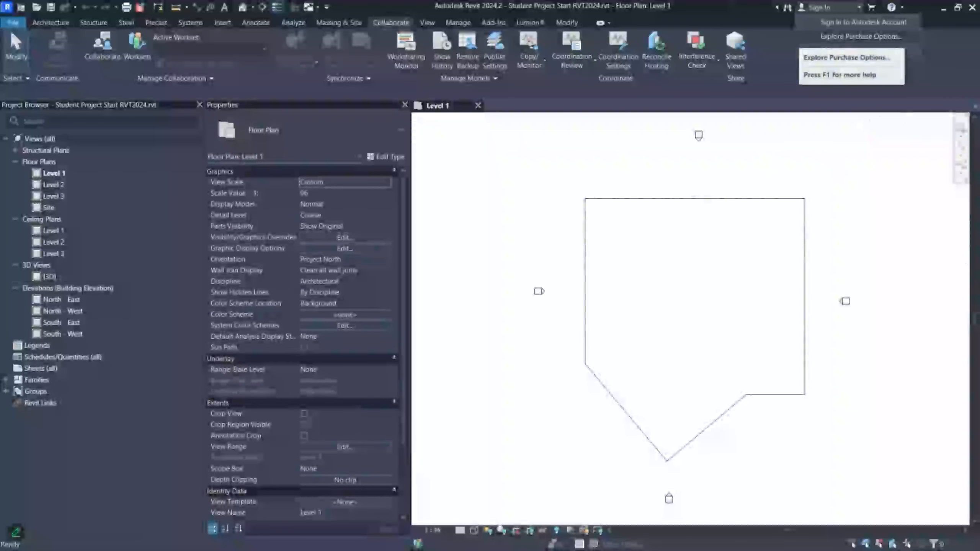
key(Escape)
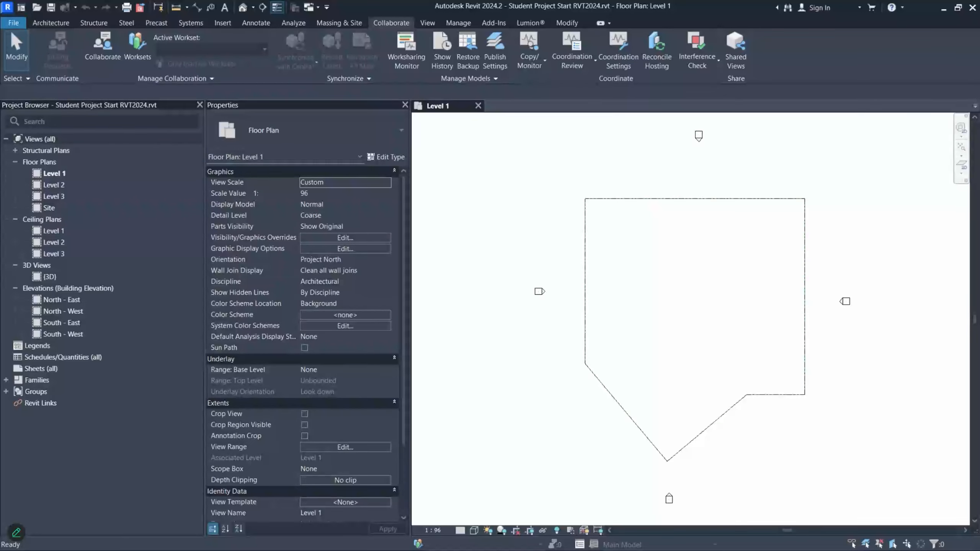
- Paste the network credentials screenshot onto the class whiteboard beside step 03
key(alt+Tab)
scroll(437, 296, down, 4)
scroll(584, 137, down, 3)
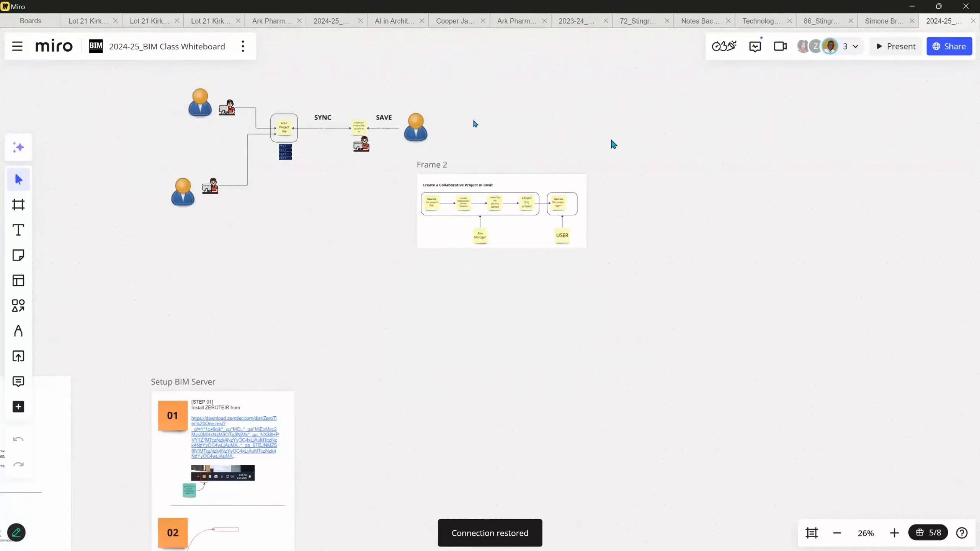
middle_drag(268, 179, 569, 295)
middle_drag(493, 247, 350, 81)
middle_drag(479, 394, 412, 61)
scroll(467, 247, up, 5)
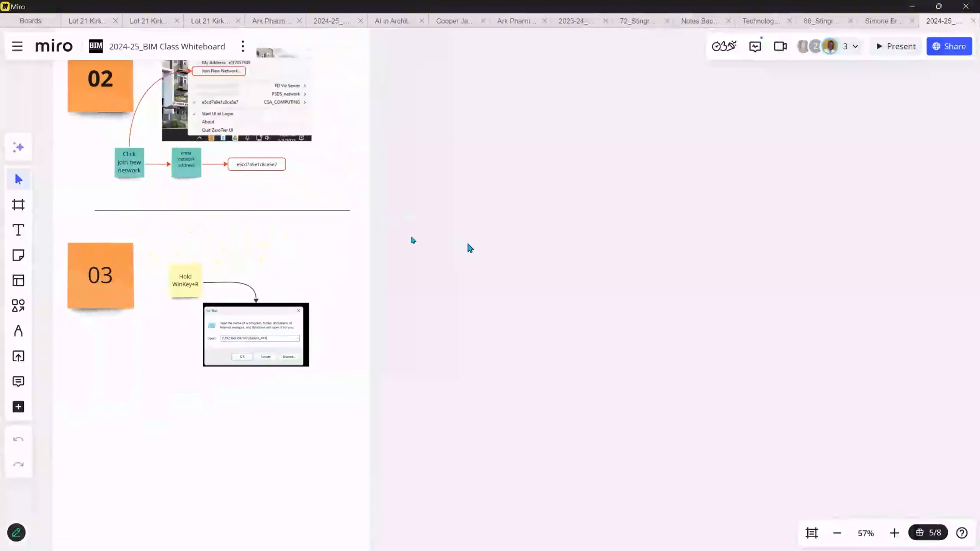
key(ctrl+v)
scroll(480, 353, down, 2)
middle_drag(497, 347, 510, 232)
drag(510, 232, 545, 287)
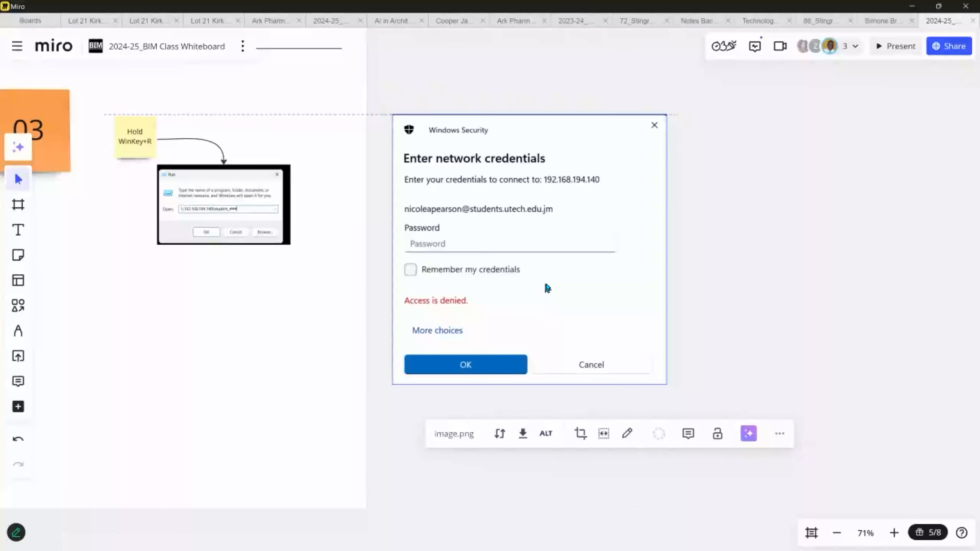
- Draw a rounded rectangle outlining the More choices option on the screenshot
scroll(586, 364, up, 3)
scroll(585, 365, down, 1)
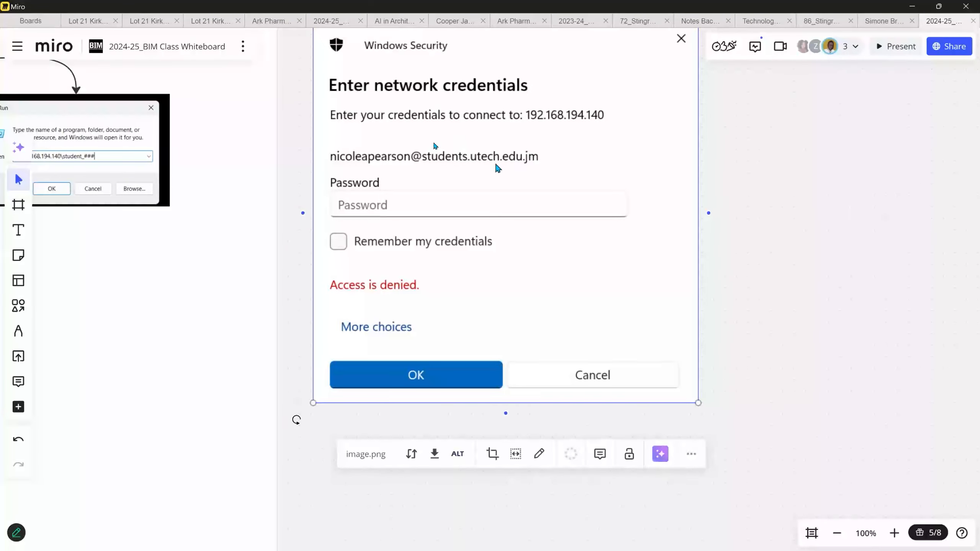
scroll(530, 167, down, 1)
scroll(531, 168, down, 1)
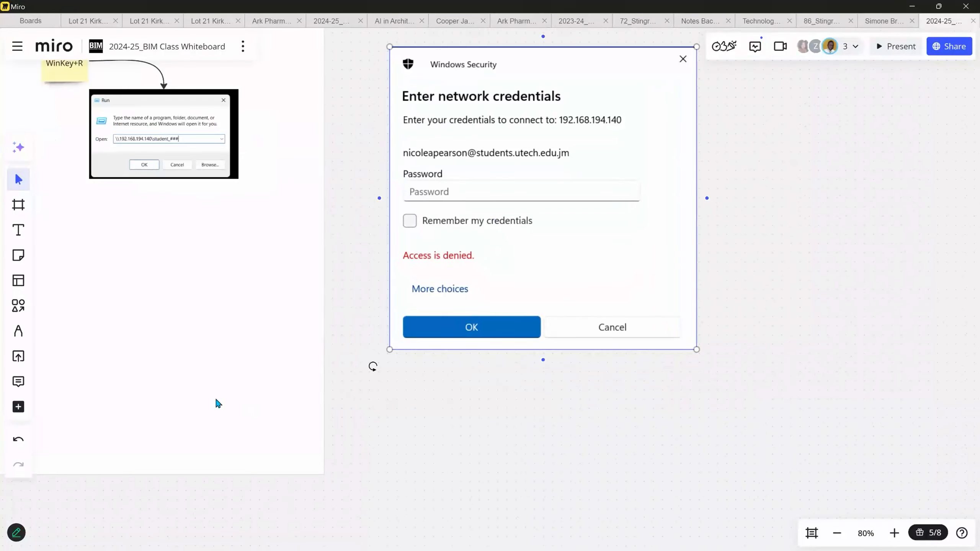
click(19, 205)
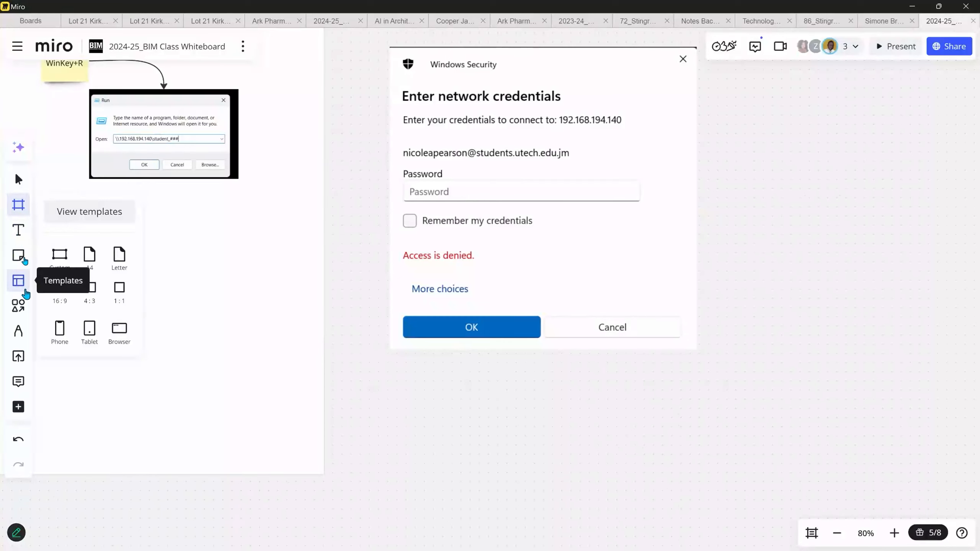
click(18, 306)
click(81, 298)
scroll(344, 232, up, 1)
drag(385, 239, 503, 299)
drag(477, 238, 477, 274)
click(513, 226)
- Move the screenshot and its outline right and down, then widen the More choices outline
scroll(396, 378, down, 2)
drag(377, 380, 681, 79)
drag(483, 317, 624, 349)
click(554, 404)
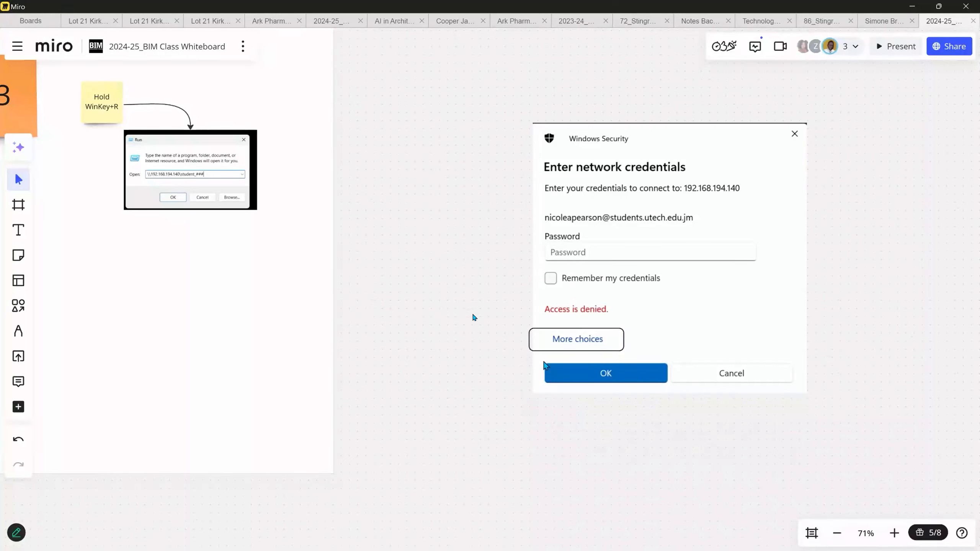
click(530, 348)
drag(531, 344, 524, 340)
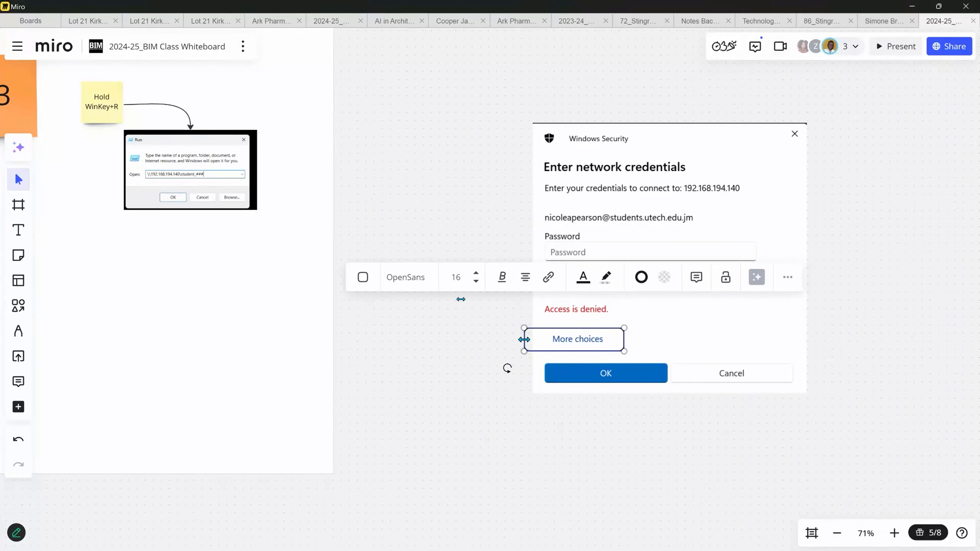
click(412, 397)
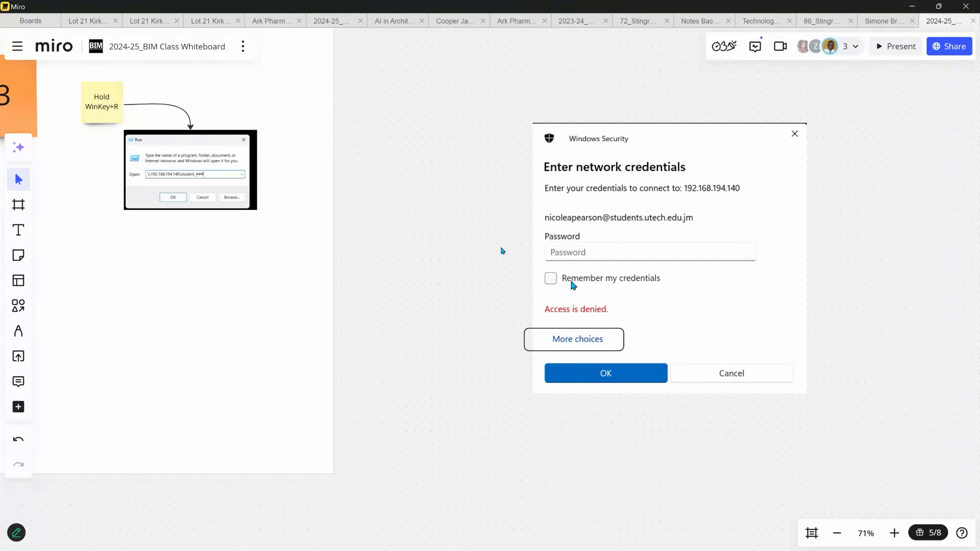
- Pan and zoom the board to show section 02 above step 03
scroll(511, 264, down, 3)
scroll(328, 255, up, 6)
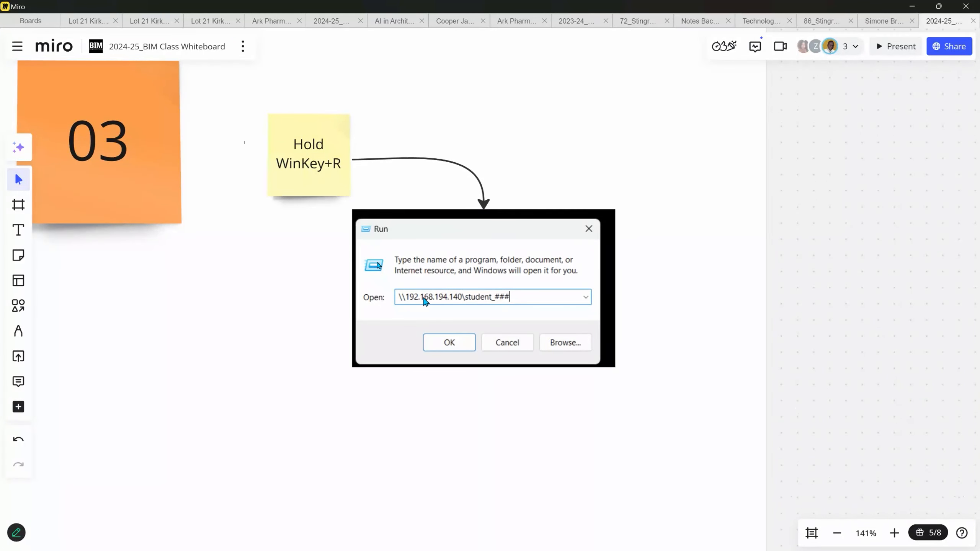
scroll(295, 274, down, 5)
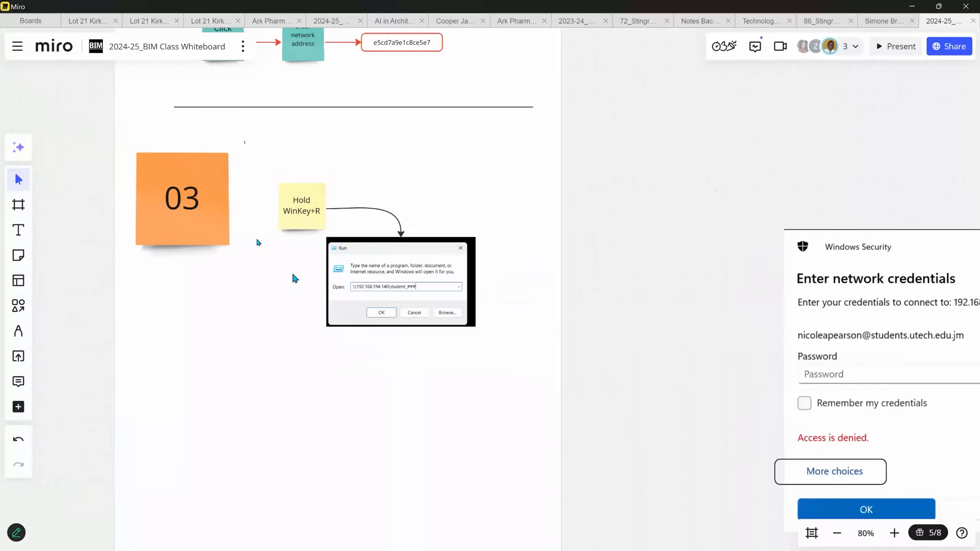
scroll(736, 340, up, 1)
middle_drag(735, 340, 388, 246)
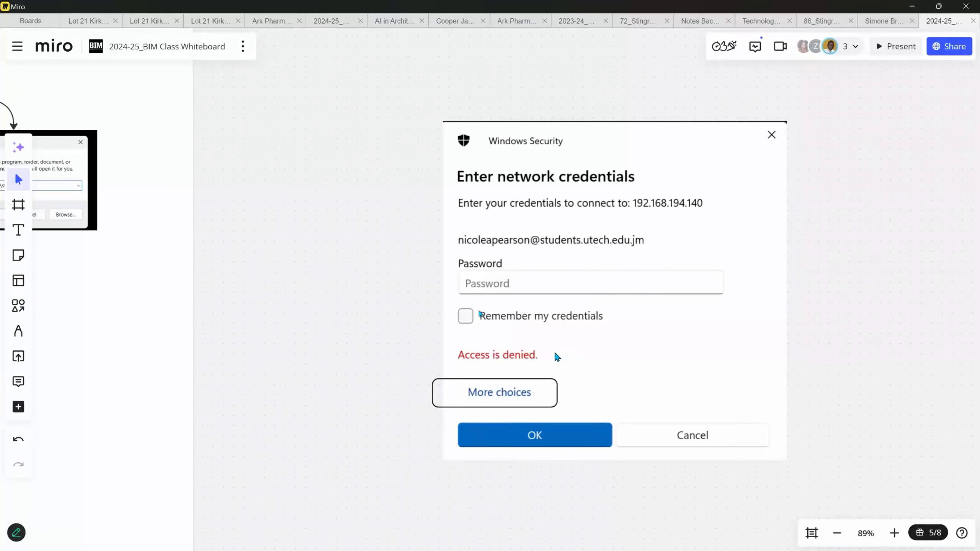
scroll(495, 335, down, 5)
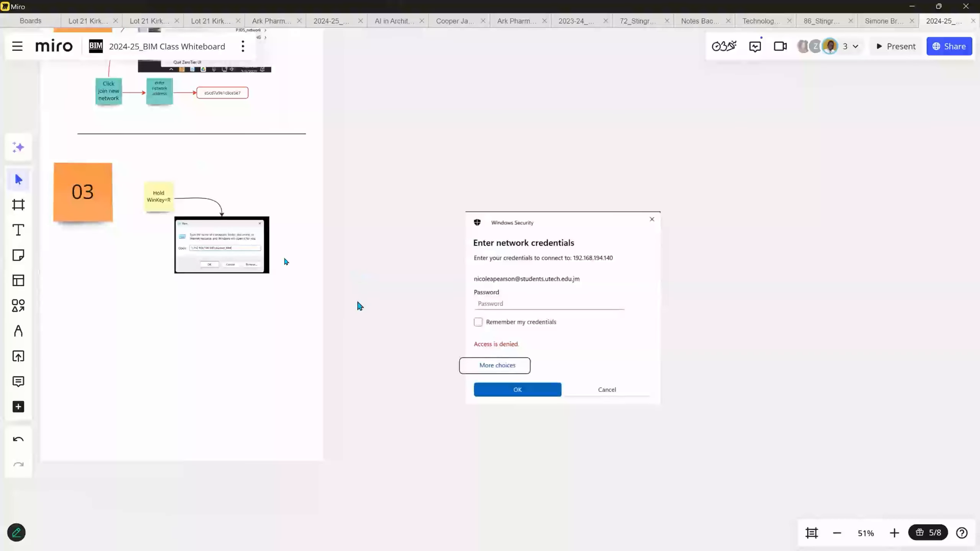
drag(162, 221, 272, 359)
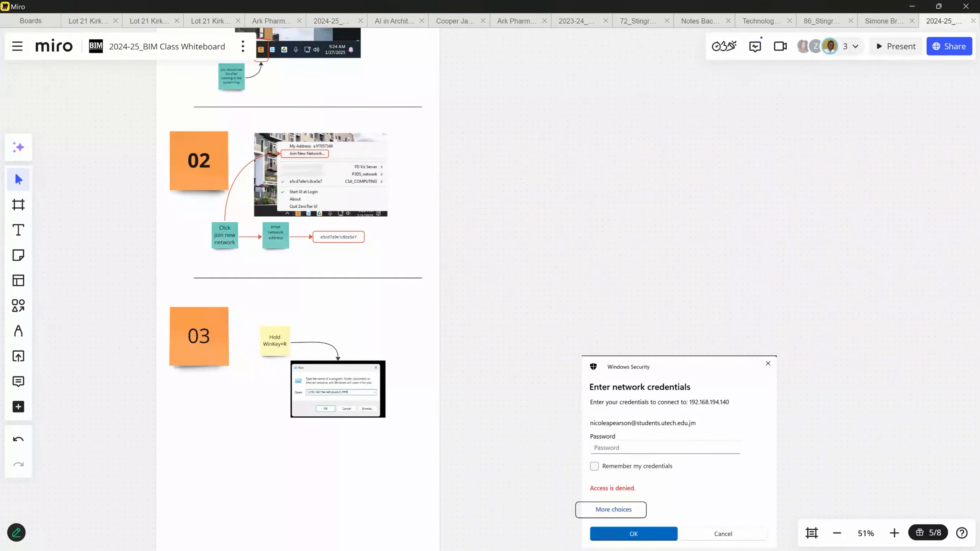
- Zoom the Miro board to 80%
scroll(515, 523, up, 3)
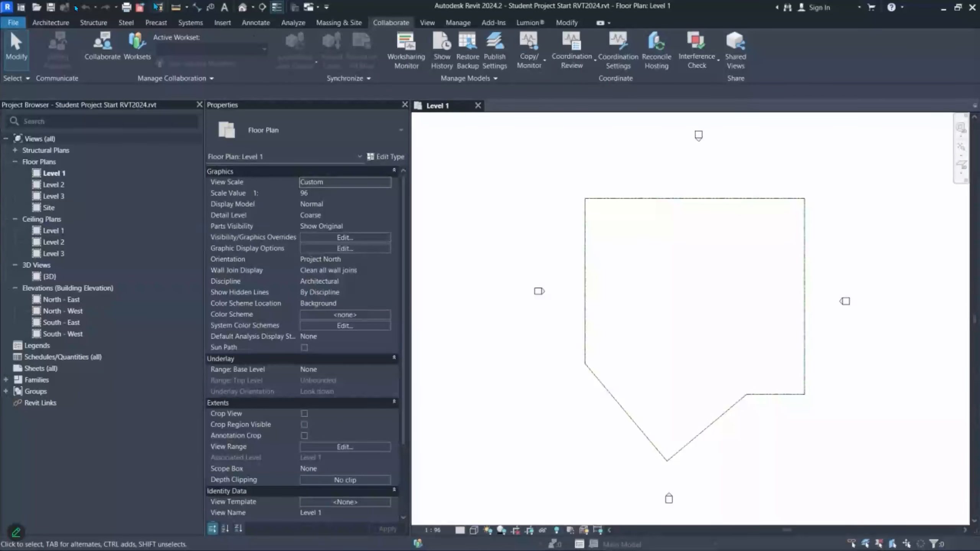
click(13, 22)
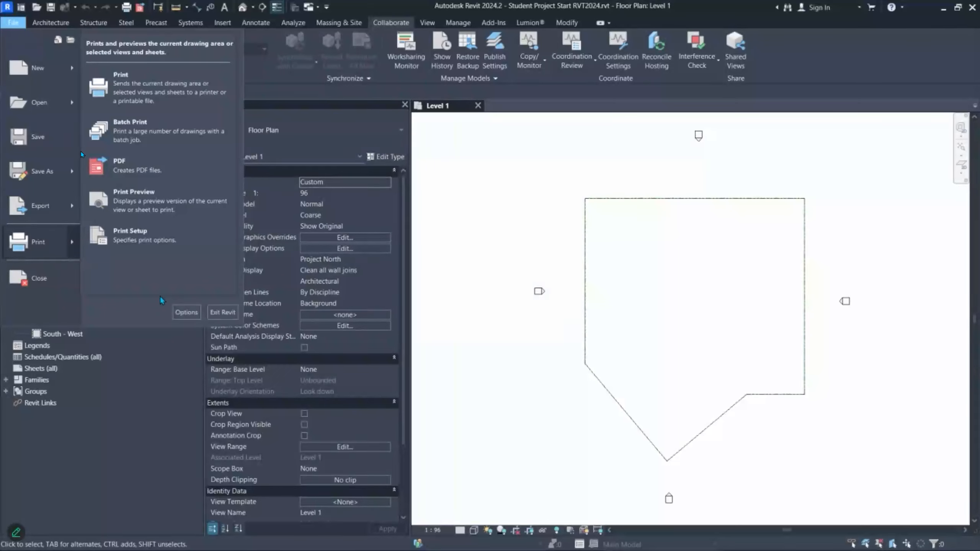
click(184, 312)
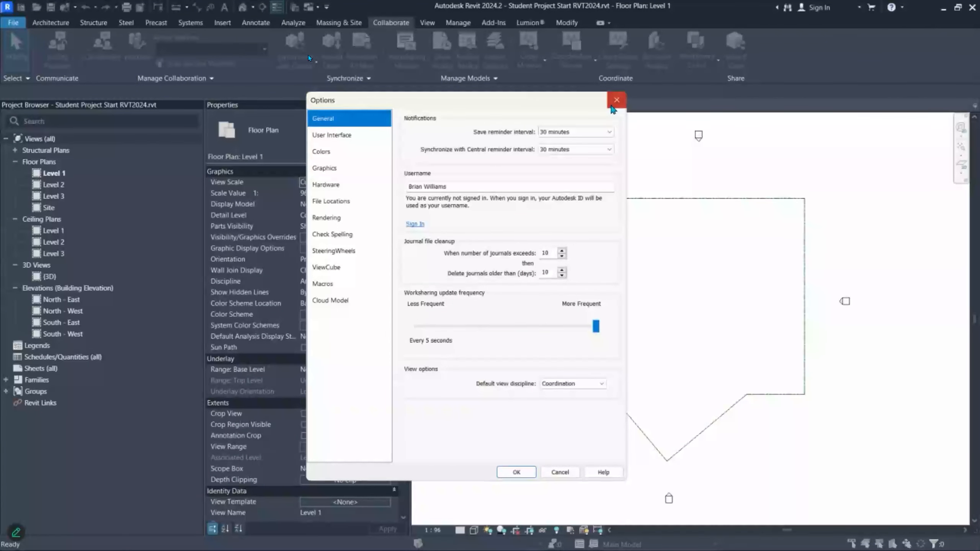
click(616, 100)
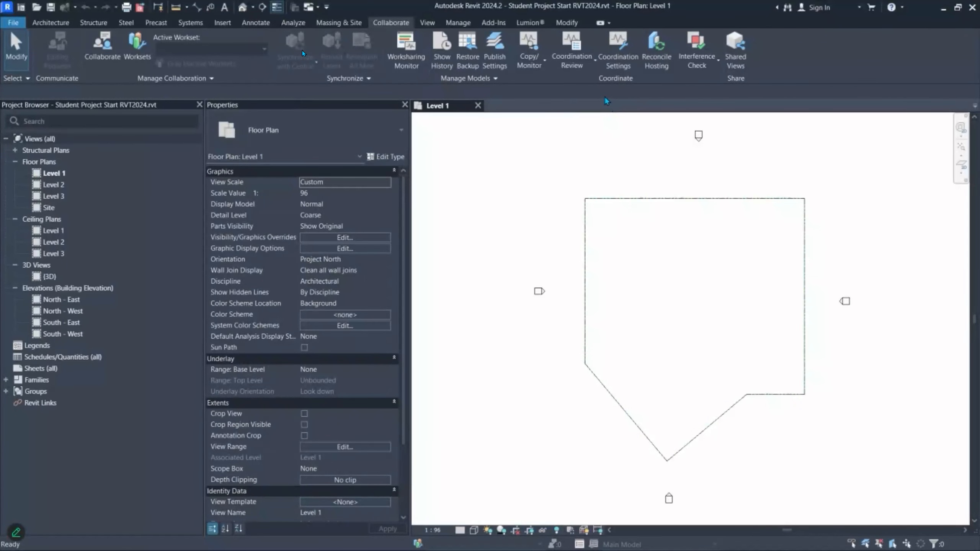
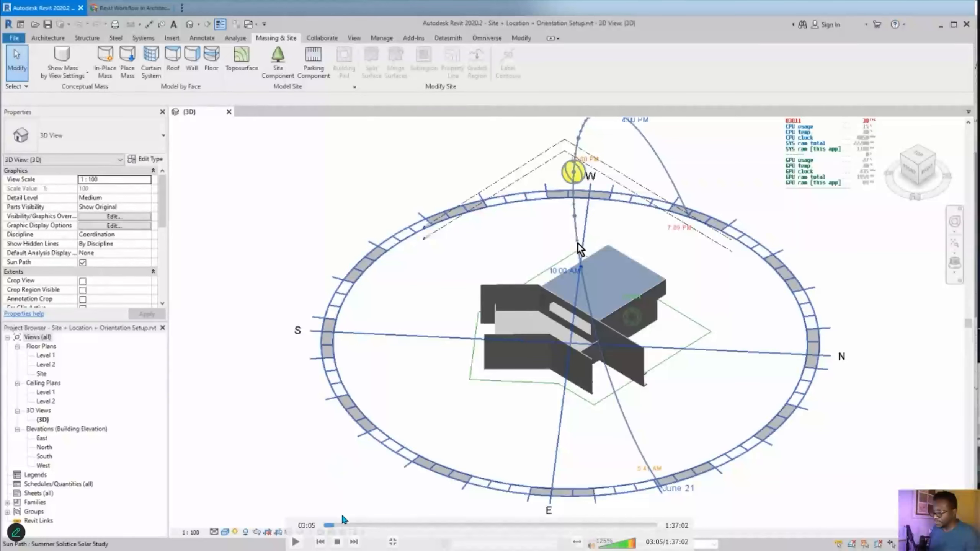
- Skip the recording ahead to the 06:55 mark and resume playback
click(342, 525)
drag(342, 527, 344, 530)
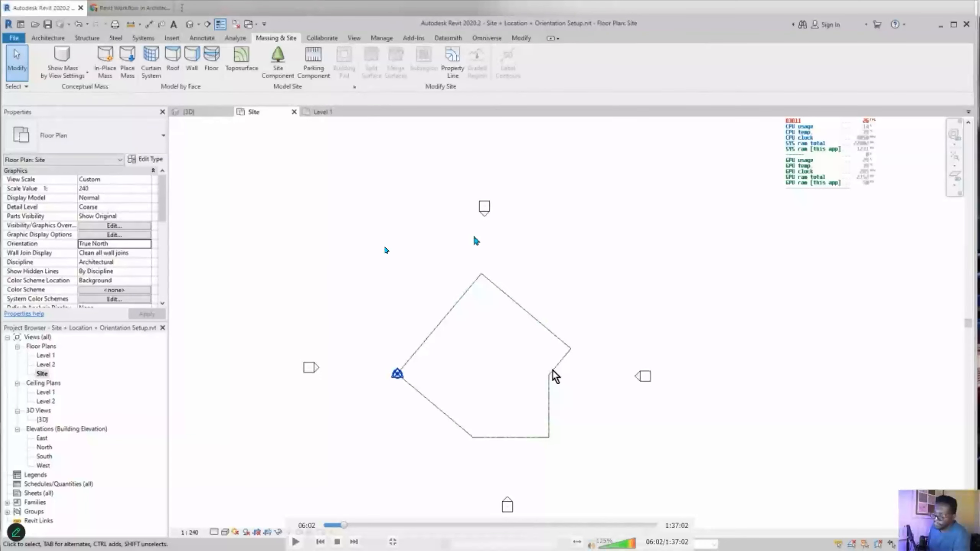
click(296, 542)
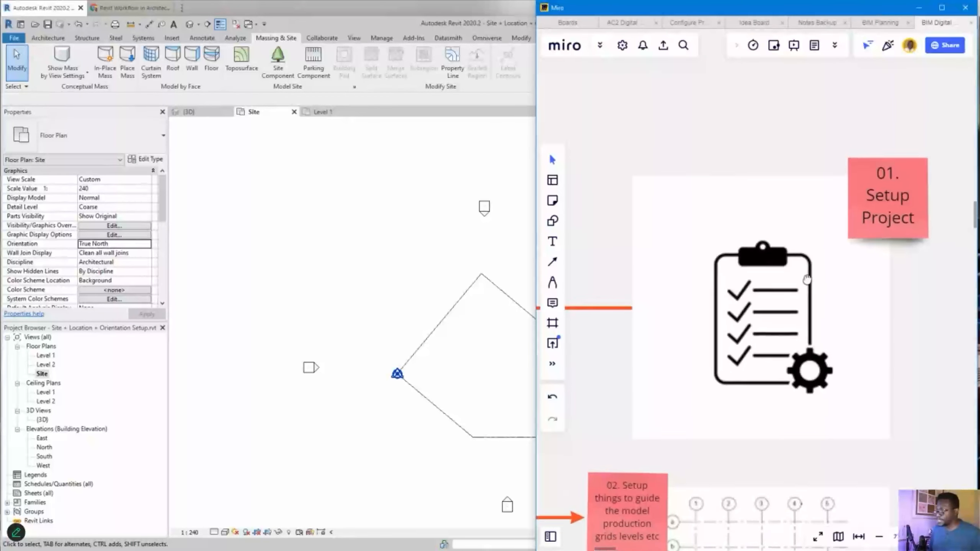
- Scroll the Miro board past steps 01–03 to '04. create site and landscape / hardscape elements'
mouse_move(689, 482)
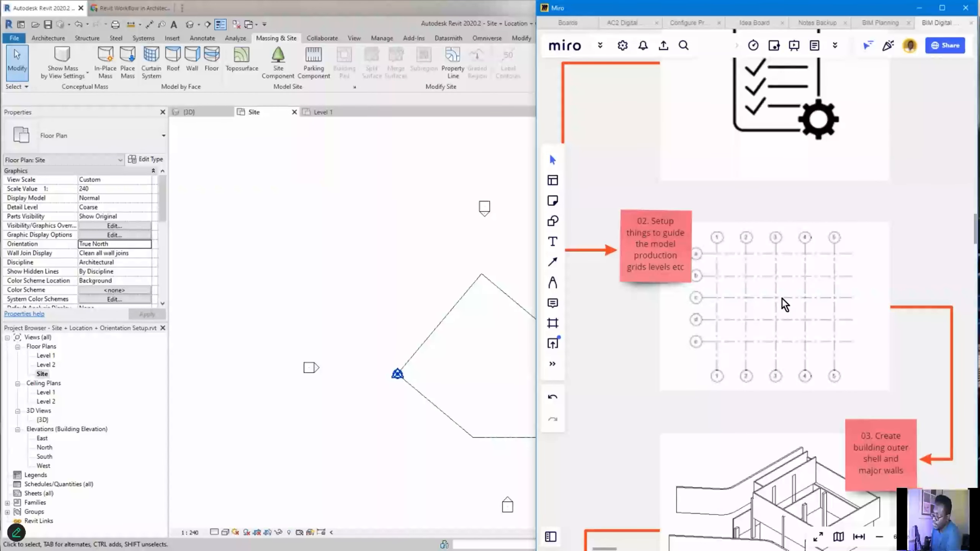
scroll(810, 293, down, 5)
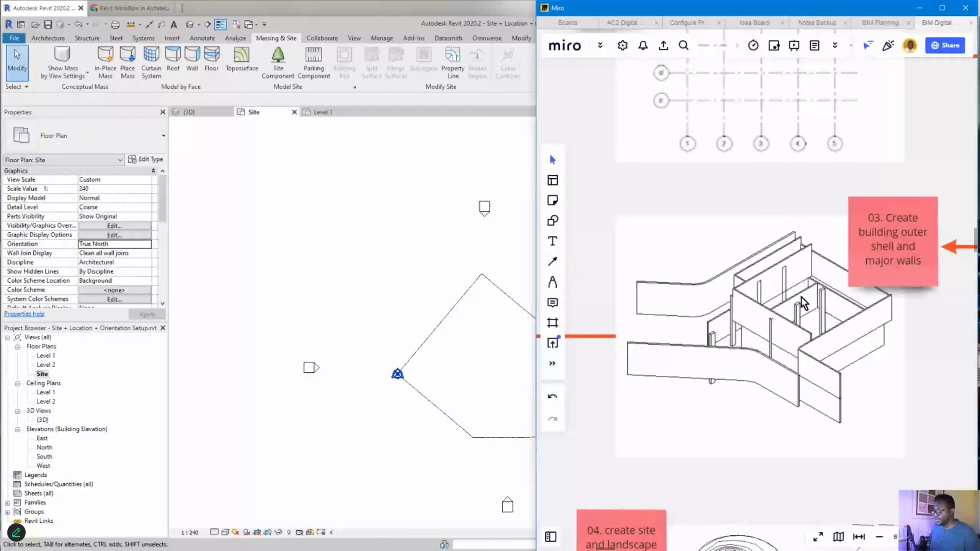
scroll(795, 394, down, 1)
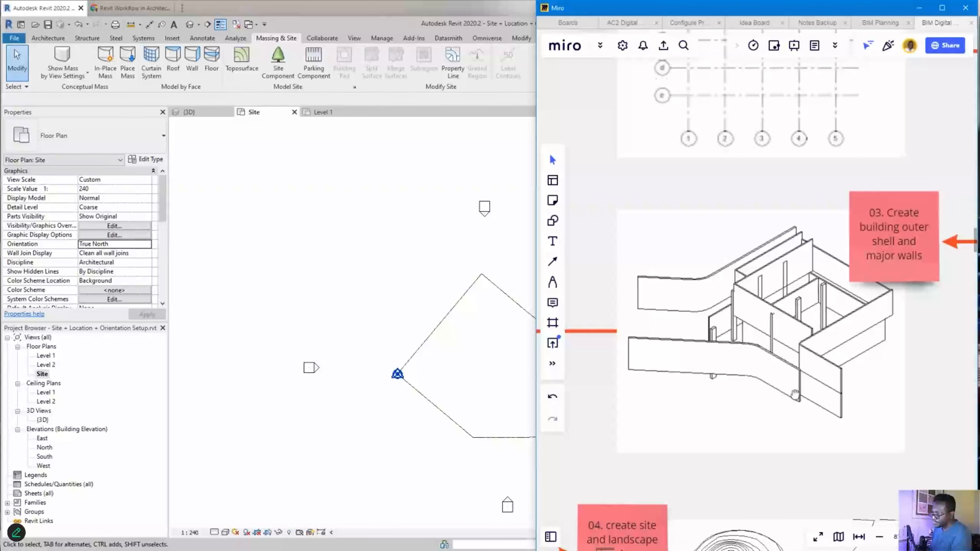
scroll(794, 394, down, 5)
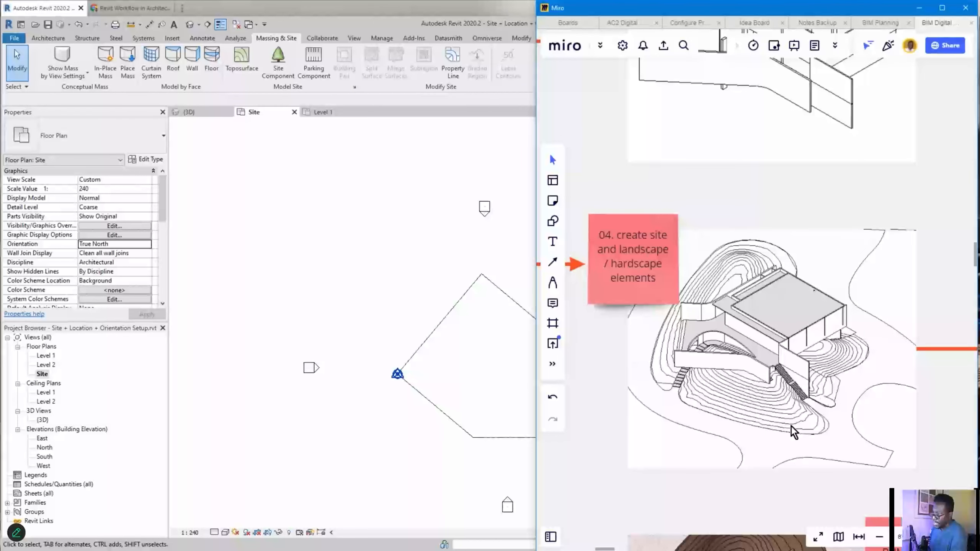
- Pan through steps 05 and 06, then zoom out to show the whole six-step chain
scroll(838, 306, down, 5)
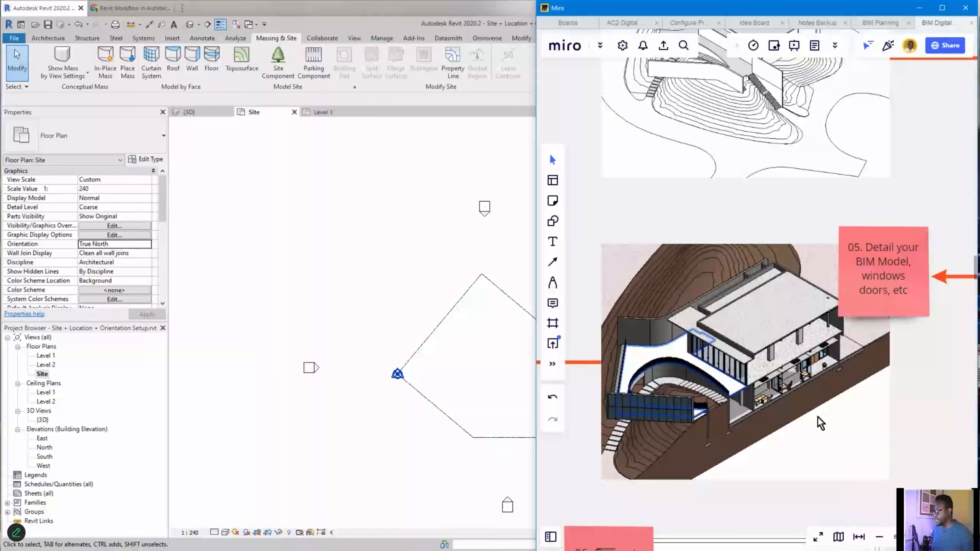
middle_drag(827, 454, 829, 370)
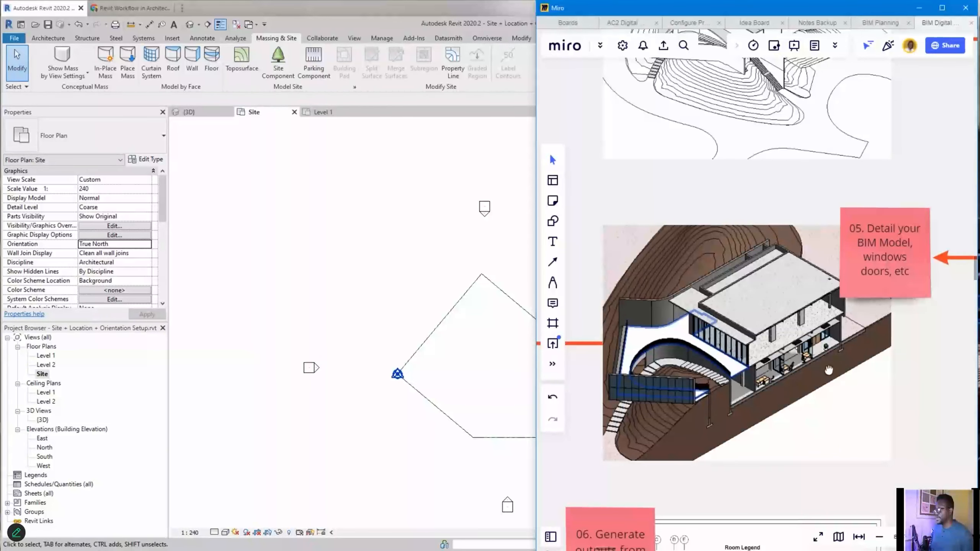
middle_drag(829, 370, 857, 117)
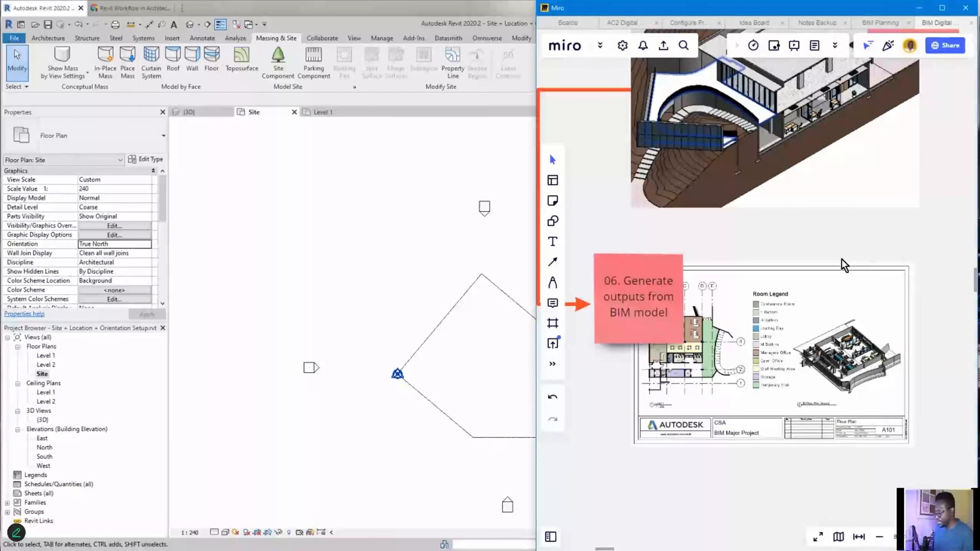
scroll(864, 305, down, 6)
middle_drag(911, 237, 850, 395)
scroll(856, 423, down, 2)
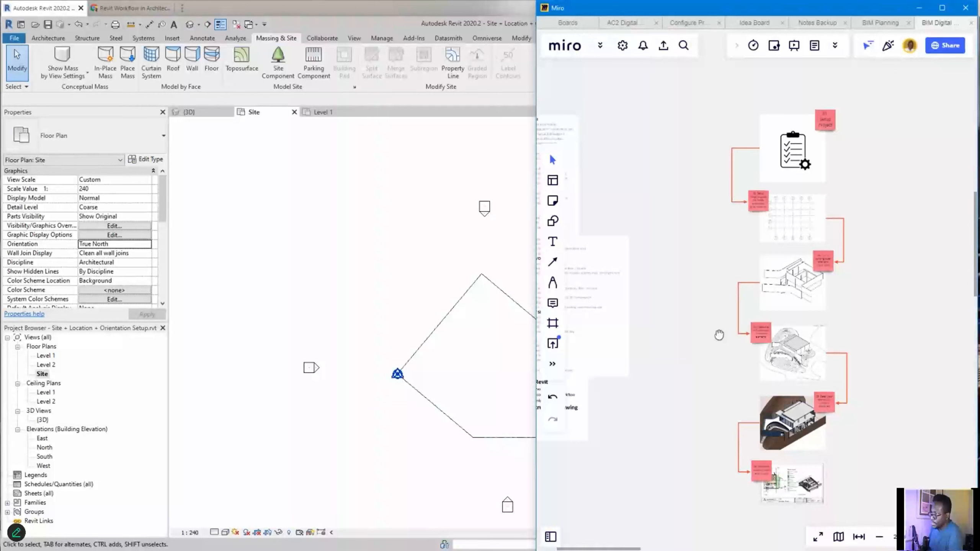
- Pan to the workflow outline and zoom into the site plan with gridlines 1–3 and A–E
middle_drag(719, 335, 936, 372)
scroll(936, 372, up, 2)
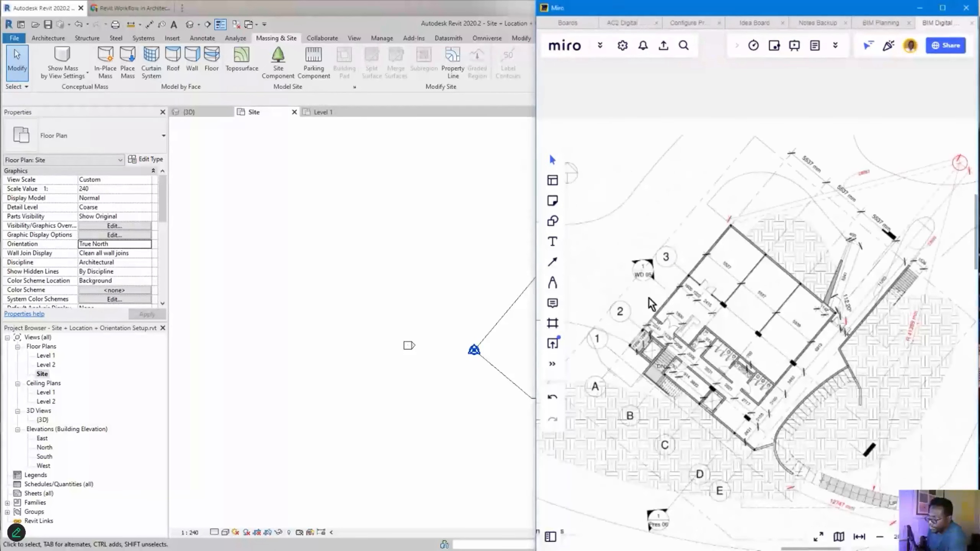
- Zoom in on the 3D site plan, then out to the gallery of drawing sheets
scroll(604, 387, down, 5)
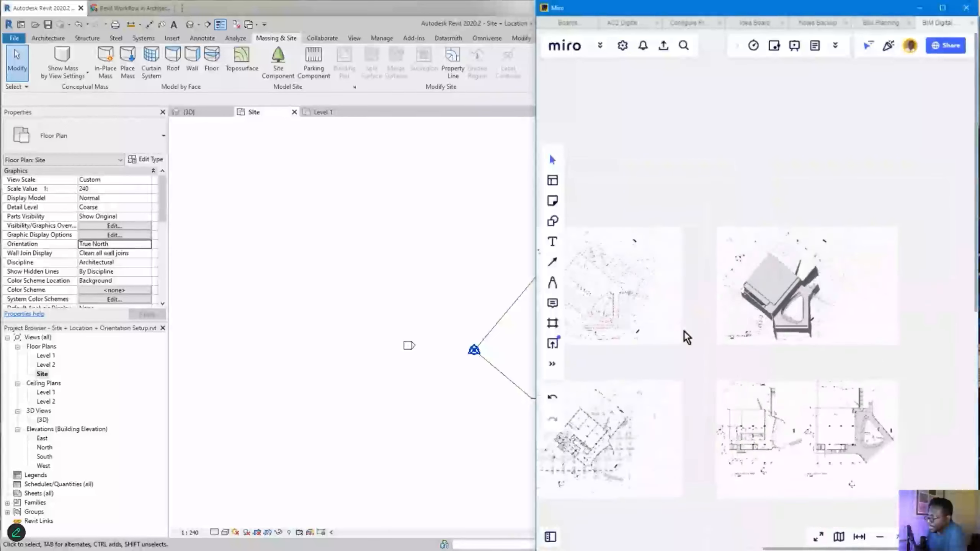
scroll(787, 236, up, 10)
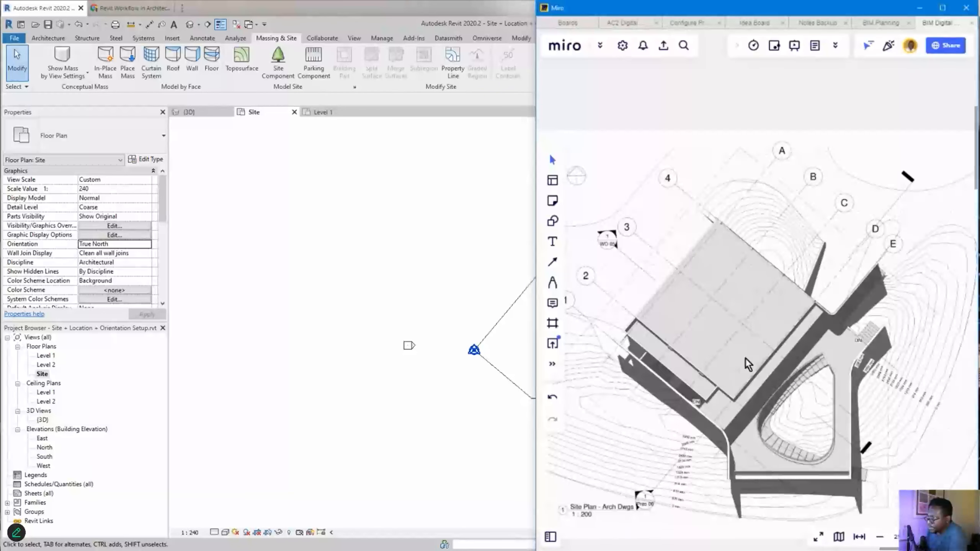
scroll(732, 321, down, 2)
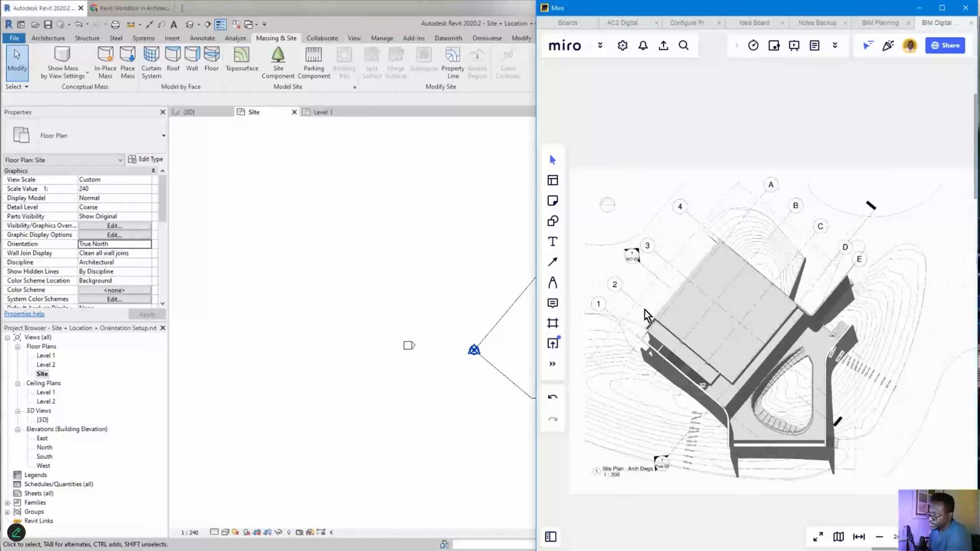
scroll(645, 310, down, 8)
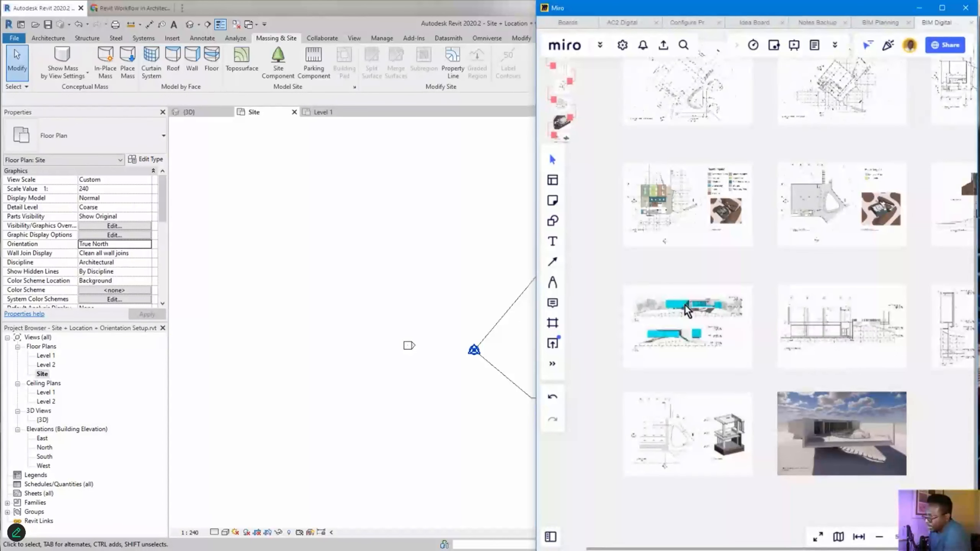
- Zoom into the section's grids 1–3 and level labels, and loop 'Level 1 Ground 0 mm' in pink
scroll(798, 328, up, 5)
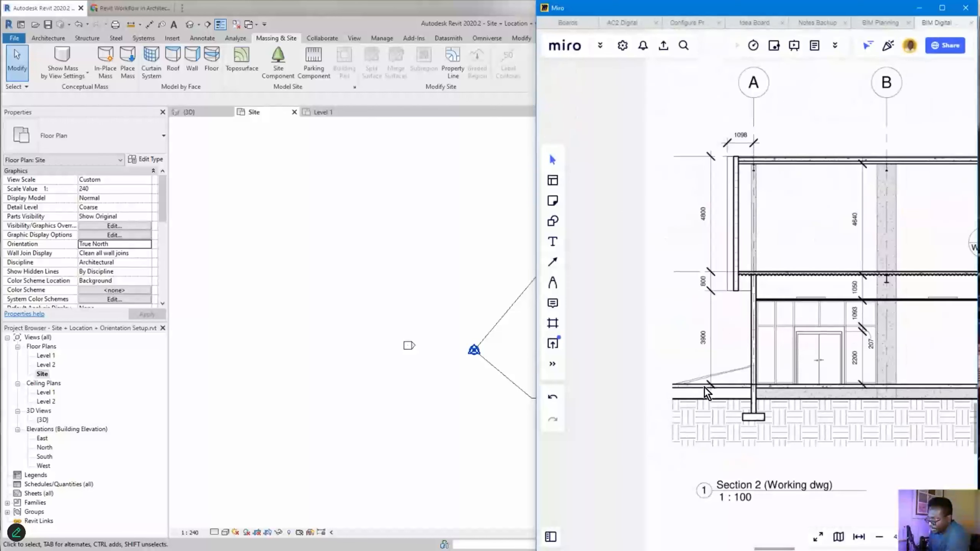
scroll(758, 370, down, 1)
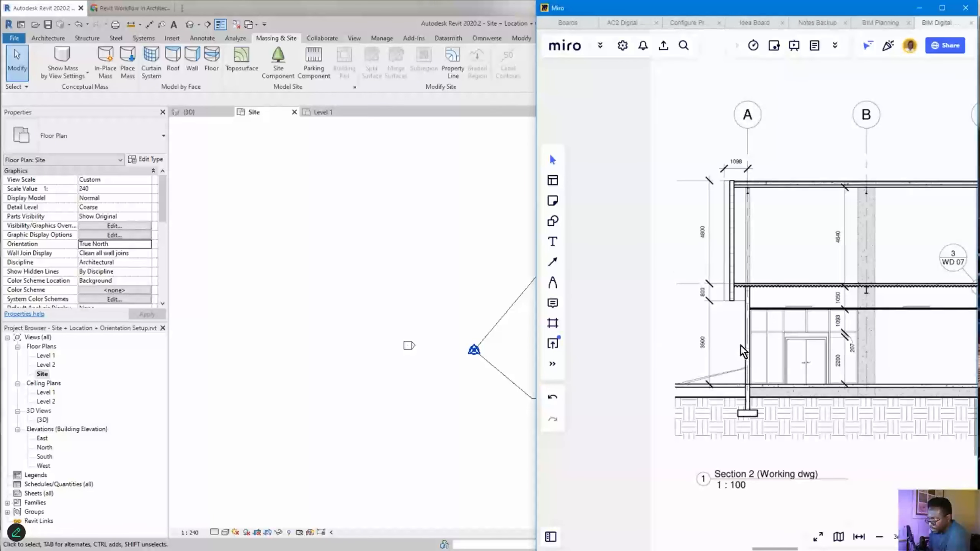
scroll(718, 304, up, 3)
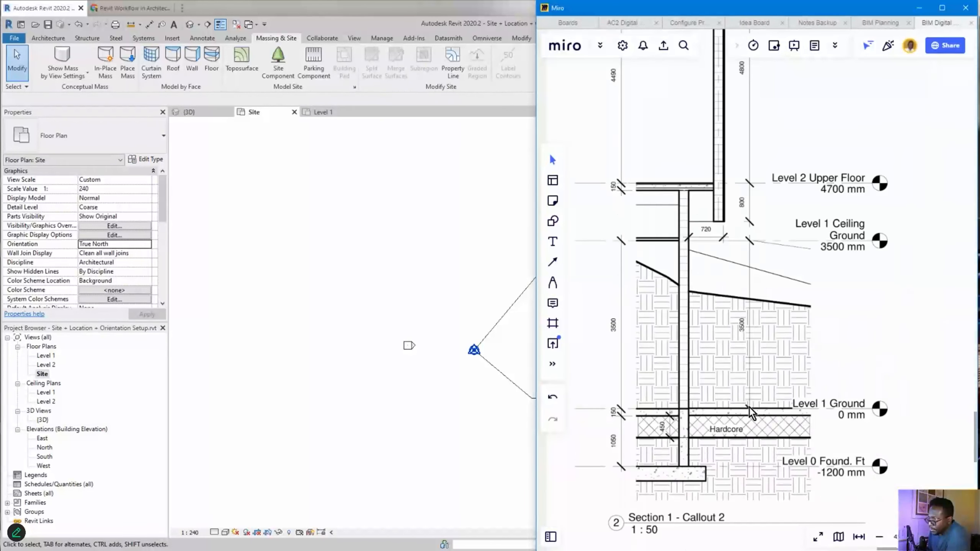
scroll(679, 436, up, 3)
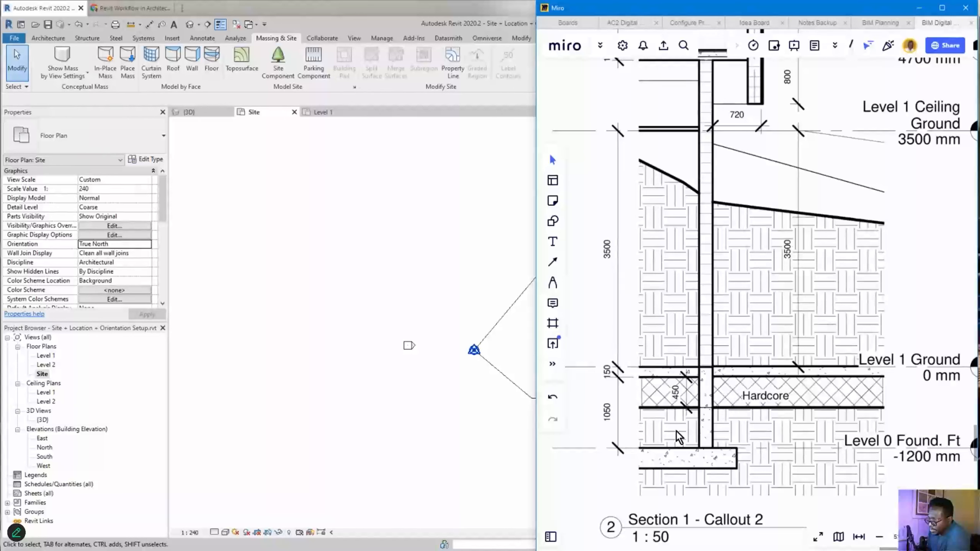
scroll(679, 436, down, 5)
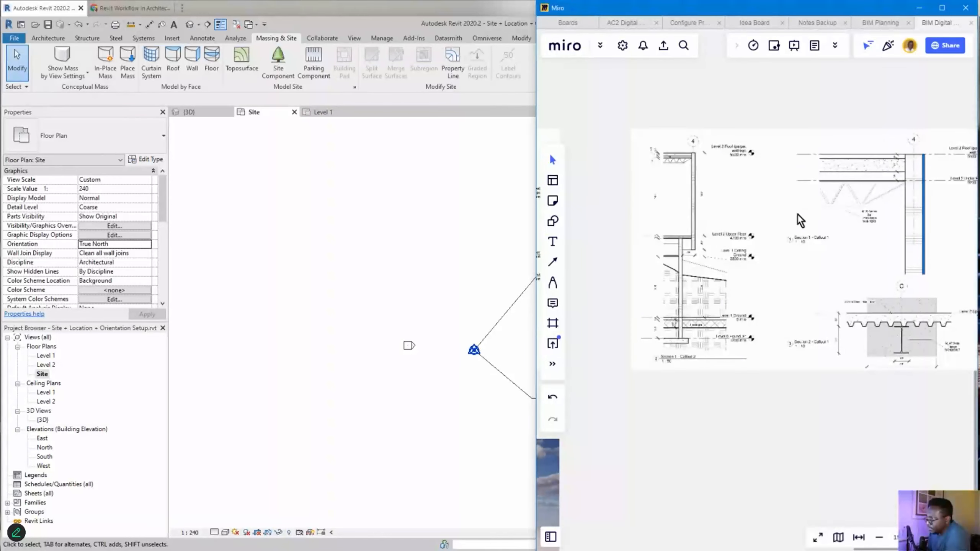
scroll(777, 234, up, 5)
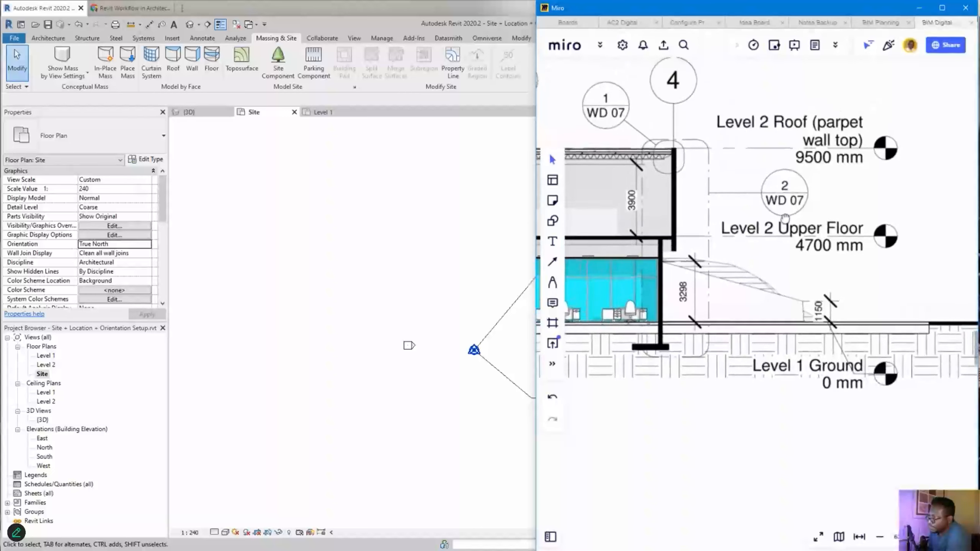
middle_drag(732, 248, 903, 247)
middle_drag(690, 286, 928, 290)
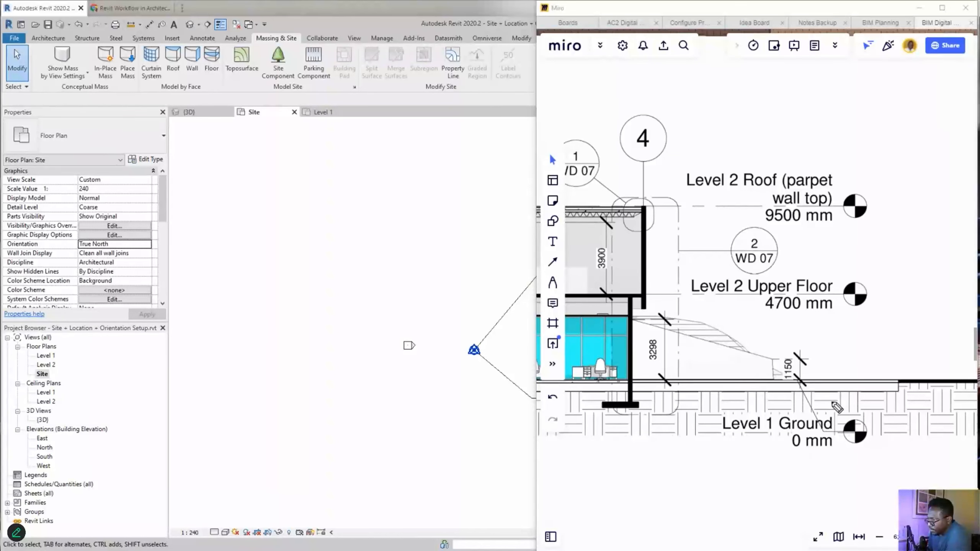
drag(853, 405, 799, 468)
drag(870, 462, 762, 397)
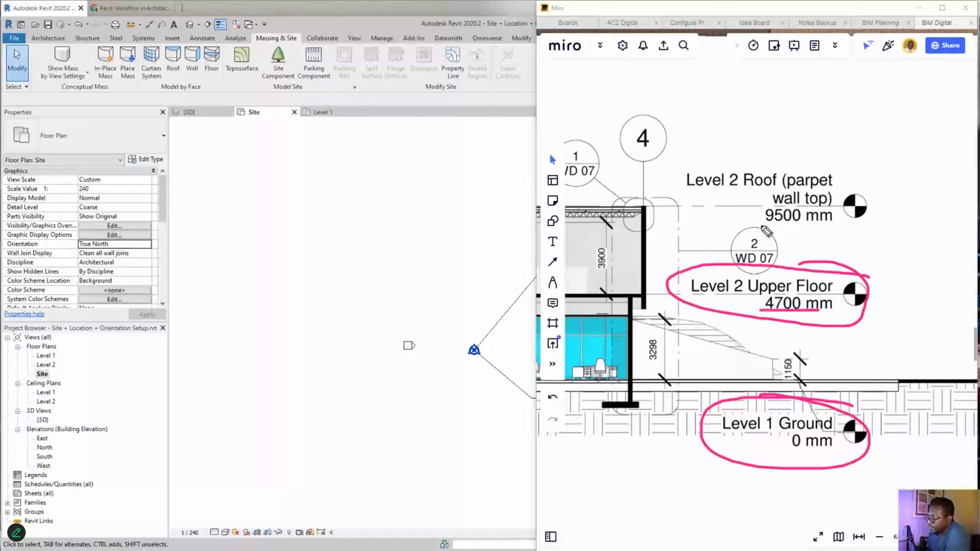
- Mark Level 2 Upper Floor 9500 mm in pink, clear the annotations, and zoom out to the gallery
drag(761, 226, 831, 225)
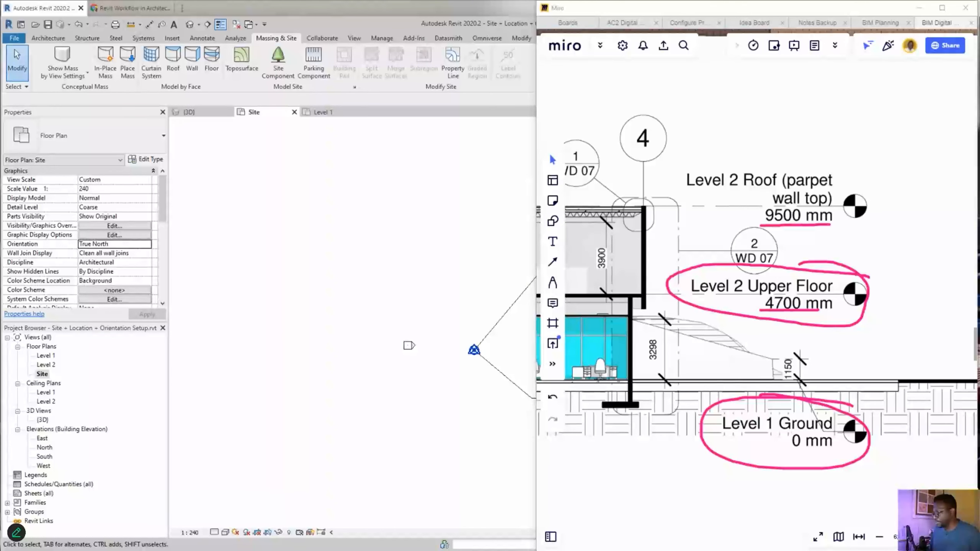
key(Escape)
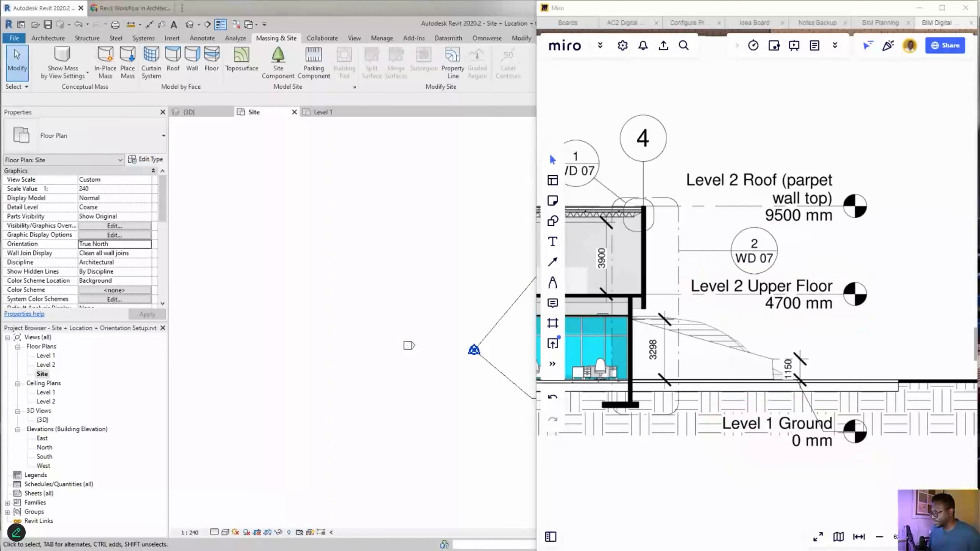
click(892, 242)
scroll(873, 224, down, 3)
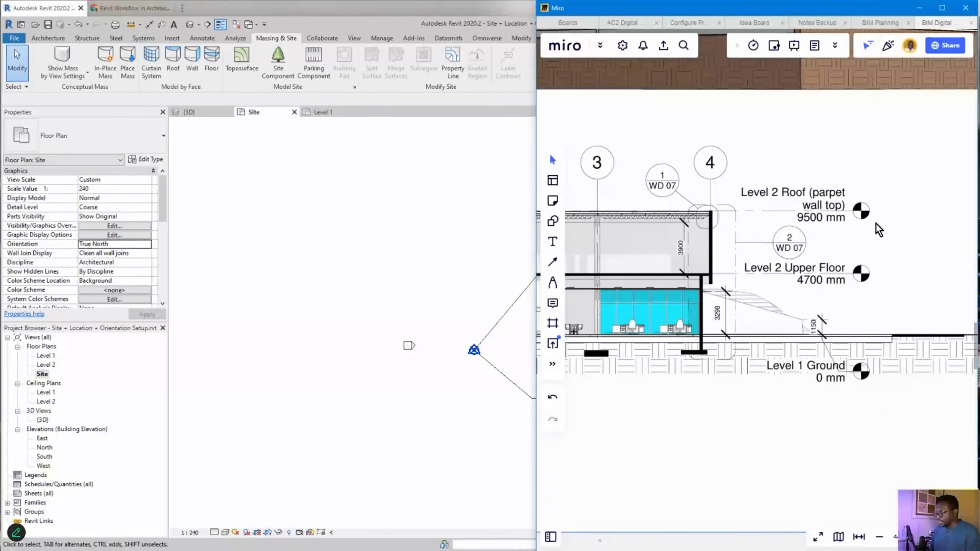
scroll(876, 224, down, 5)
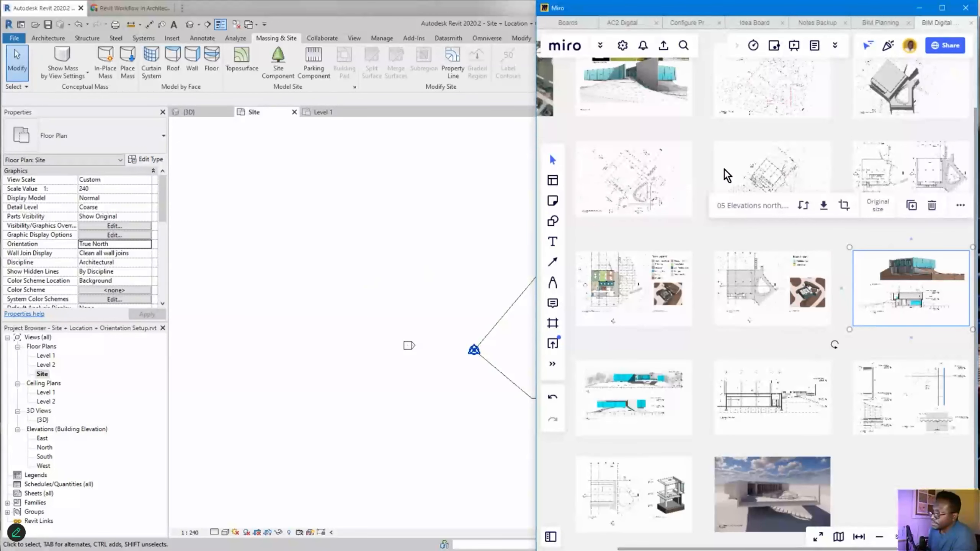
- Pan and zoom to the '03 Floor Plans' sheet showing the Level 1 and Level 2 plans
scroll(802, 90, up, 2)
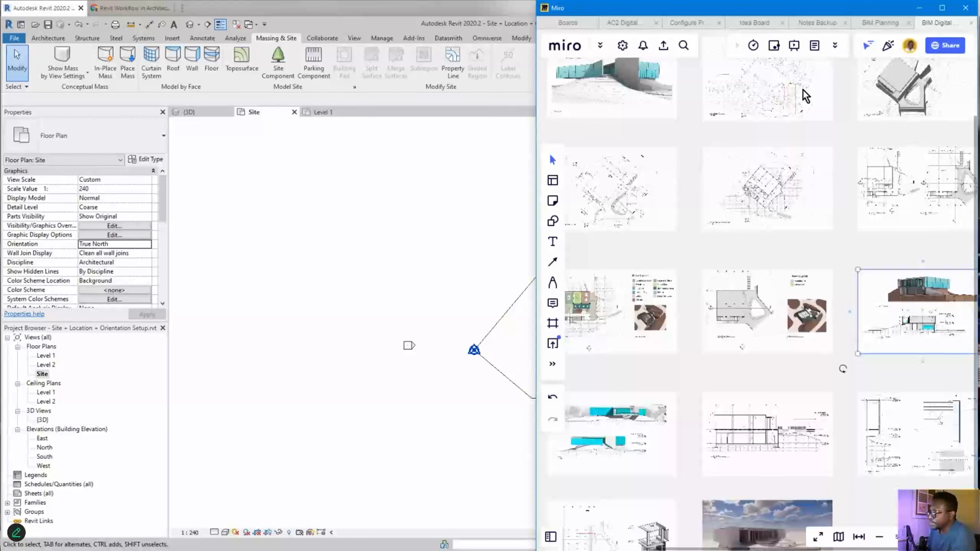
scroll(803, 89, down, 2)
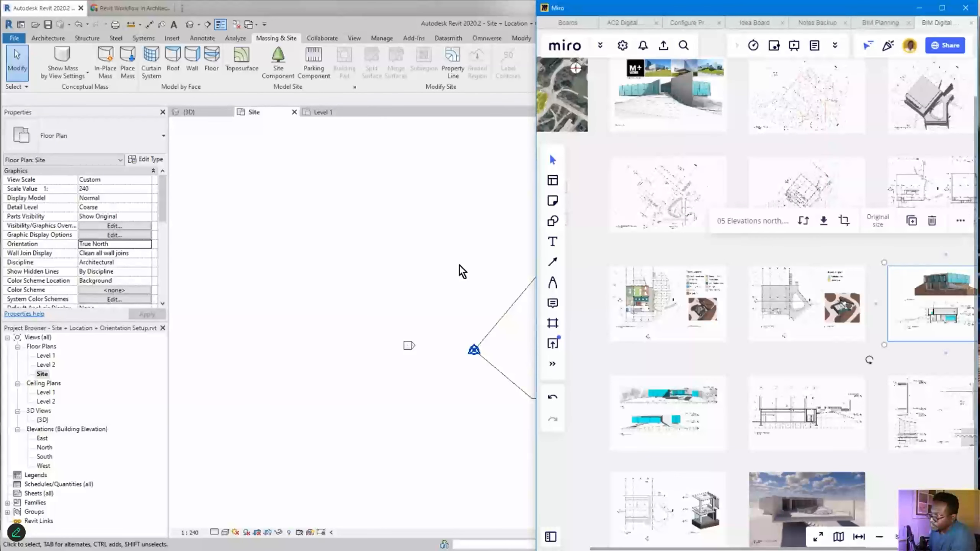
middle_drag(883, 344, 864, 361)
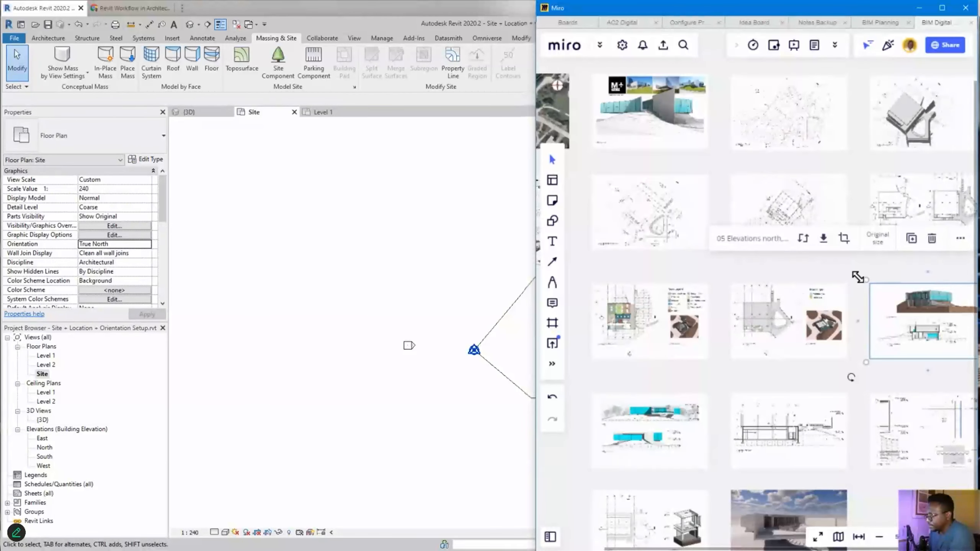
middle_drag(828, 268, 793, 273)
scroll(801, 210, up, 6)
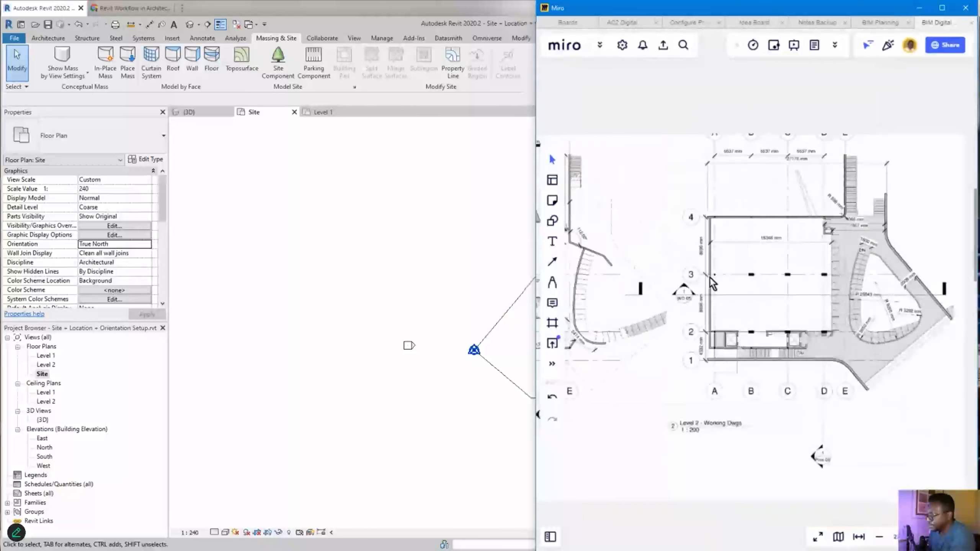
scroll(664, 211, up, 2)
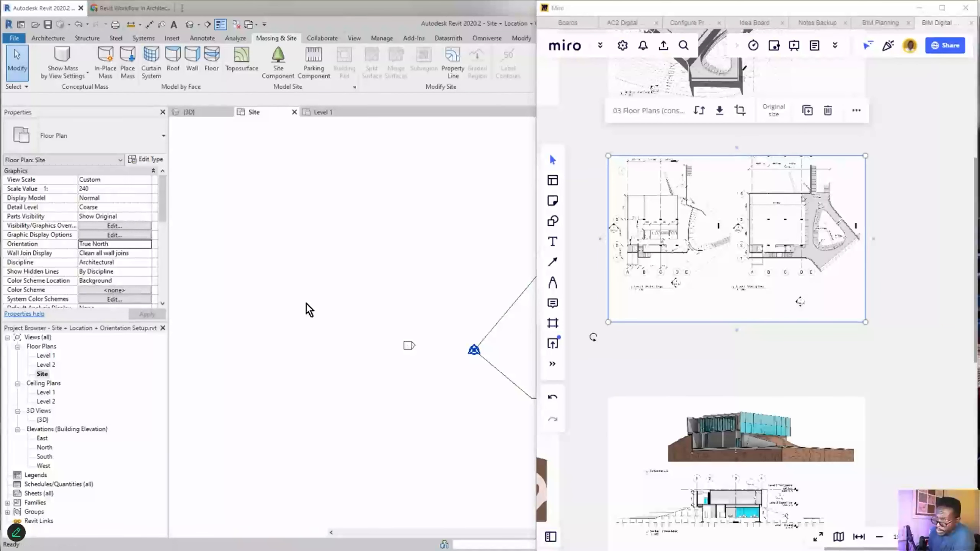
- Paste the copied floor plans image into Revit's Level 1 plan
key(ctrl+v)
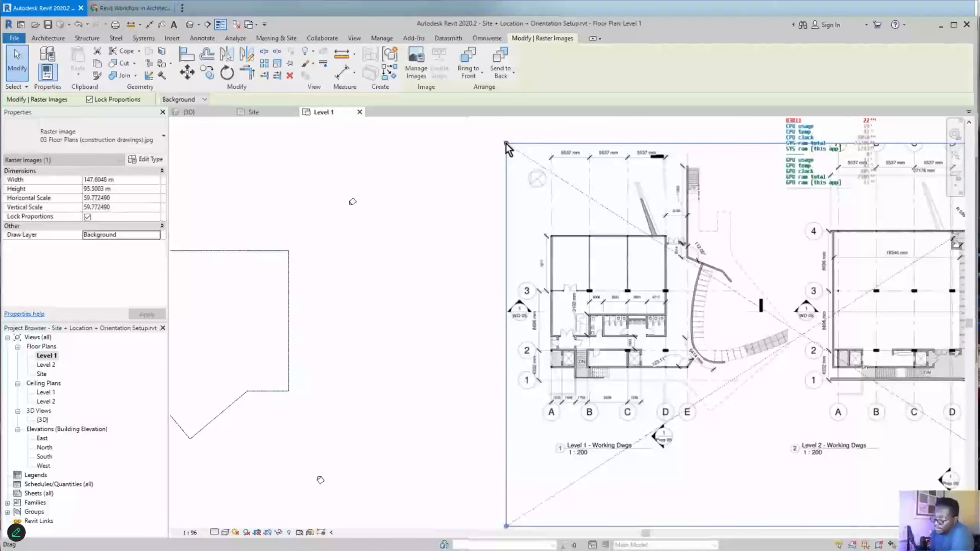
- Shrink the '03 Floor Plans' raster image to 128.0938 m wide and move it left beside the site
drag(506, 145, 584, 194)
drag(692, 339, 598, 311)
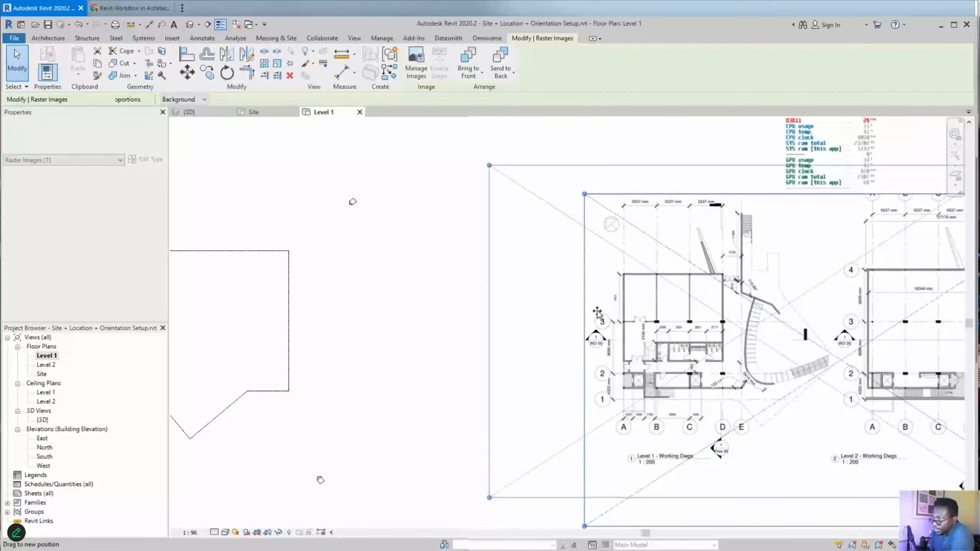
scroll(605, 239, up, 3)
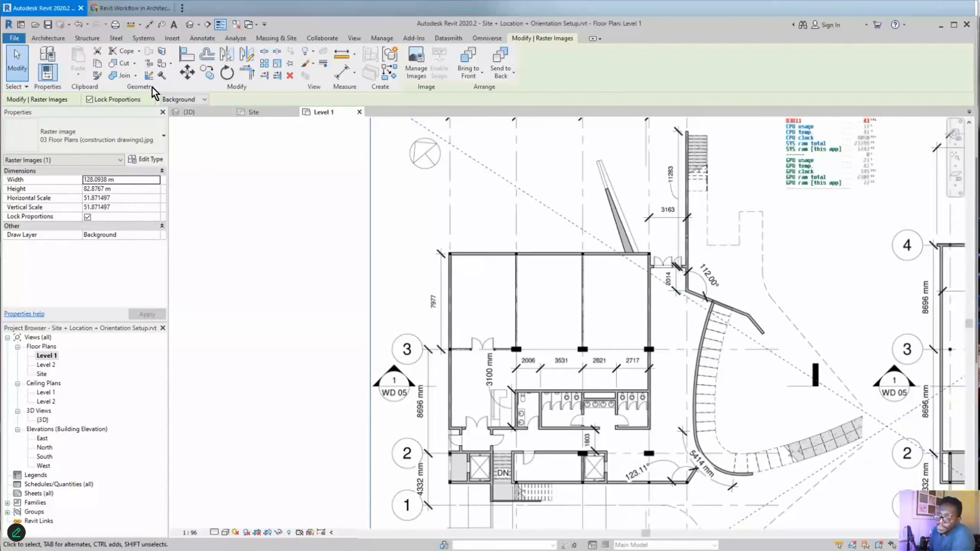
click(202, 37)
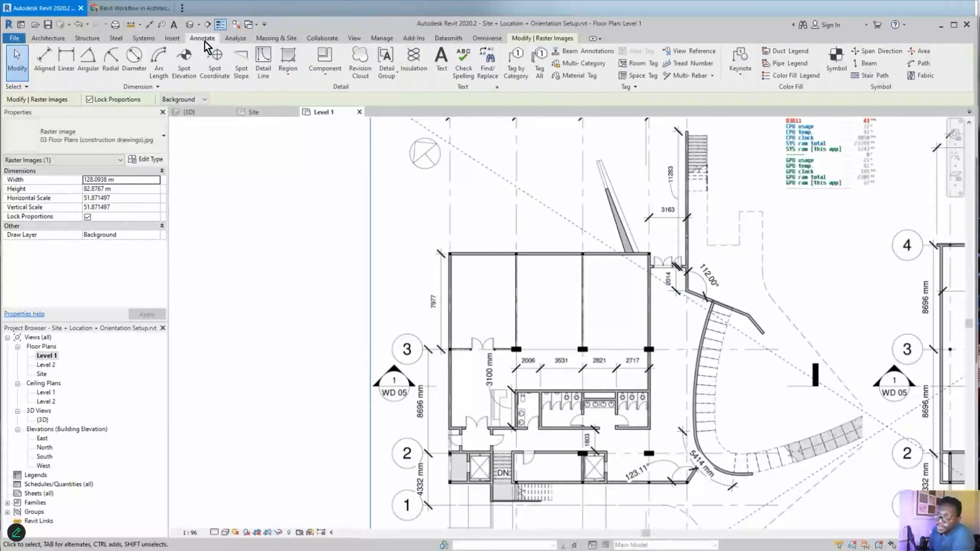
- Draw an 8696 mm detail line upward from grid 2 on the floor plan image
click(263, 64)
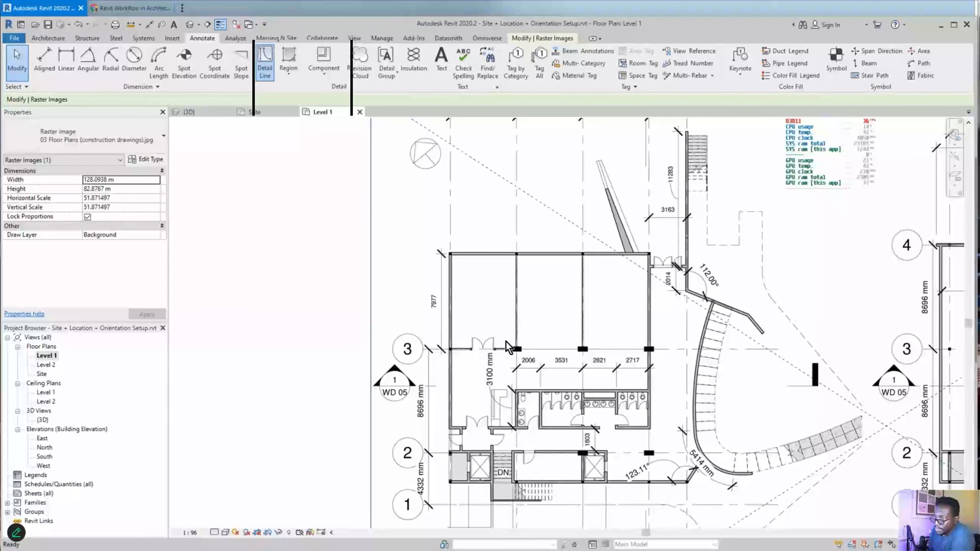
scroll(513, 332, down, 3)
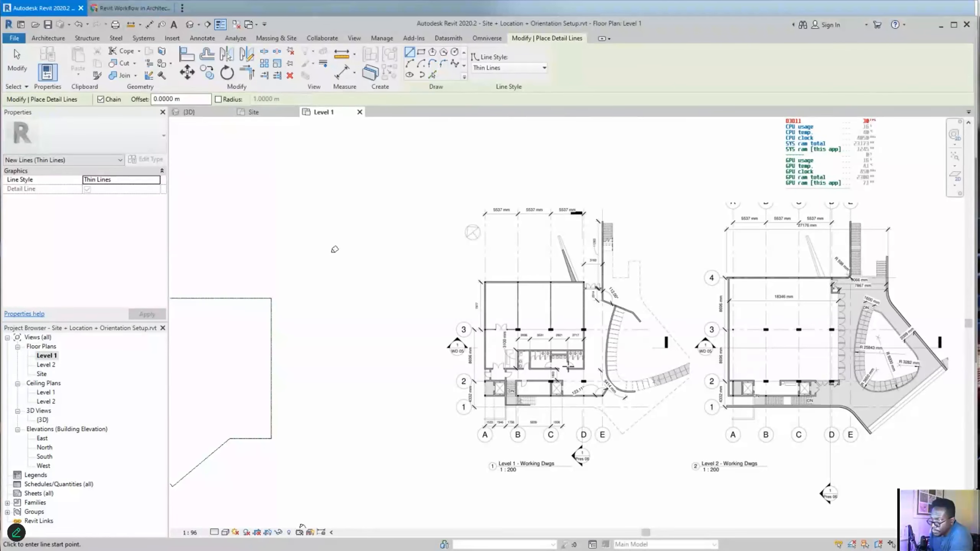
scroll(497, 417, up, 1)
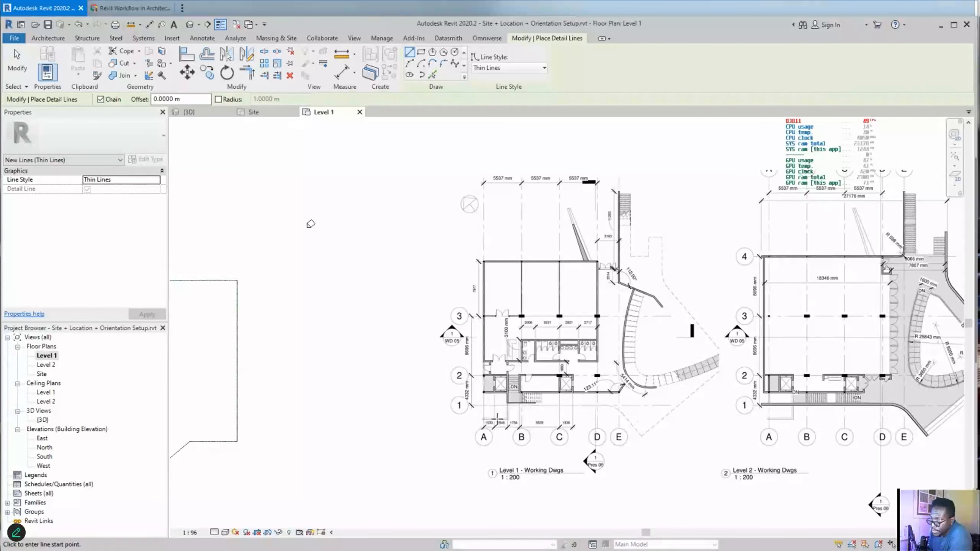
scroll(461, 386, up, 5)
scroll(469, 391, down, 3)
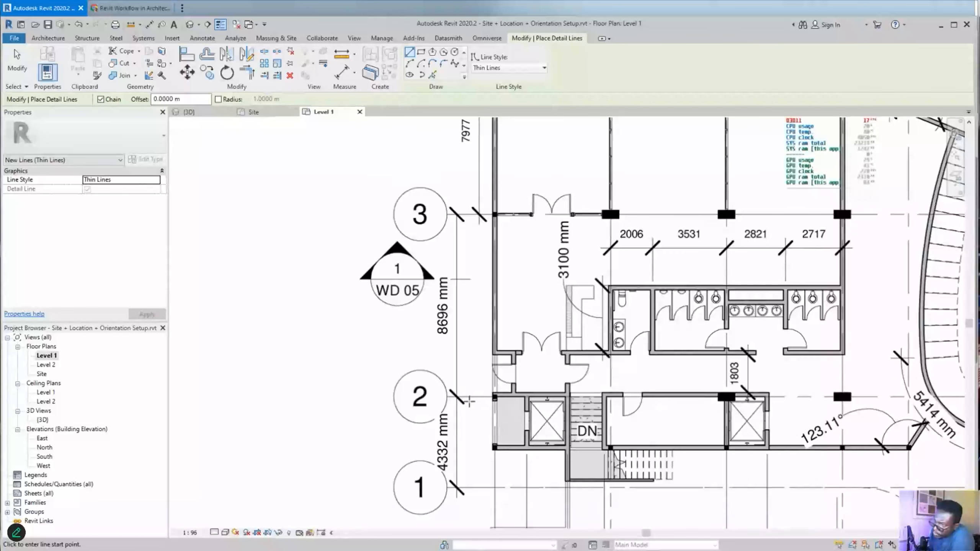
scroll(469, 402, up, 4)
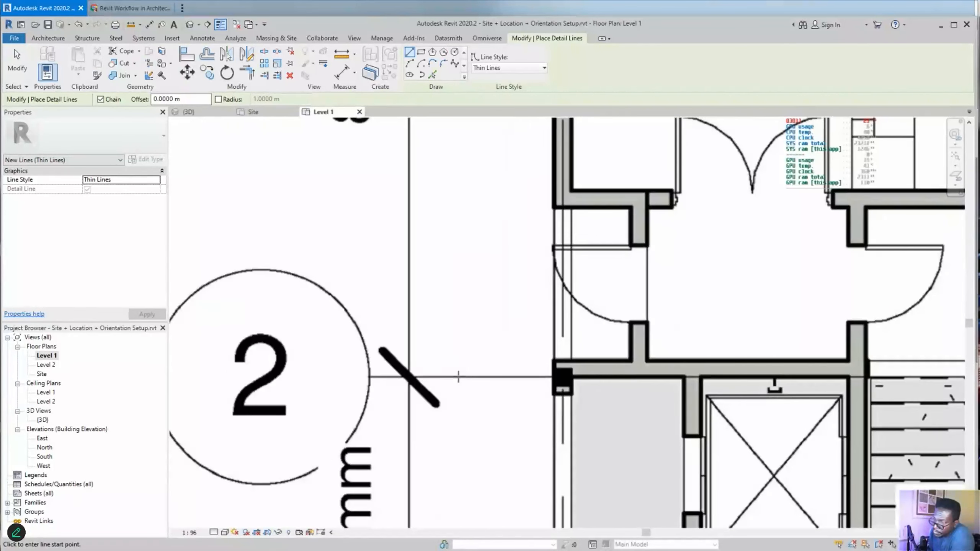
click(458, 376)
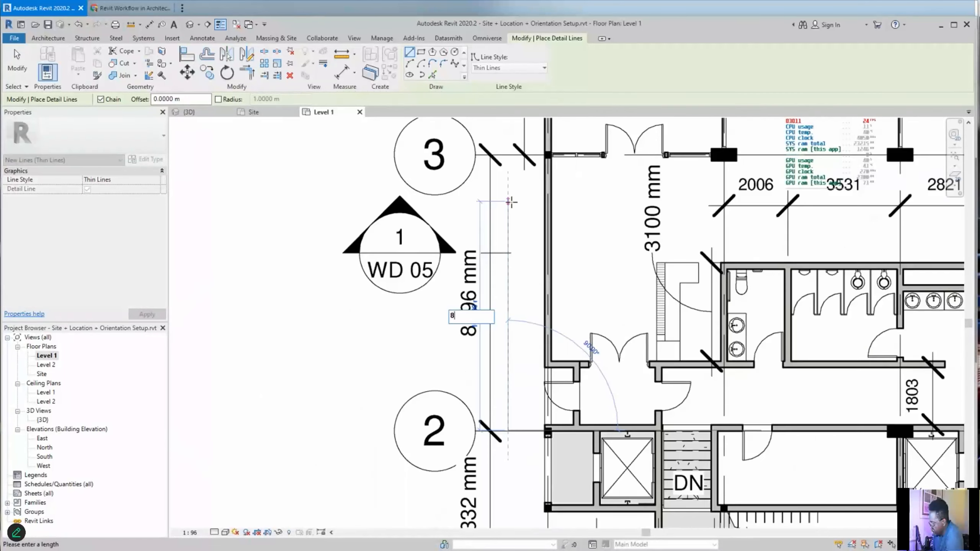
text(696)
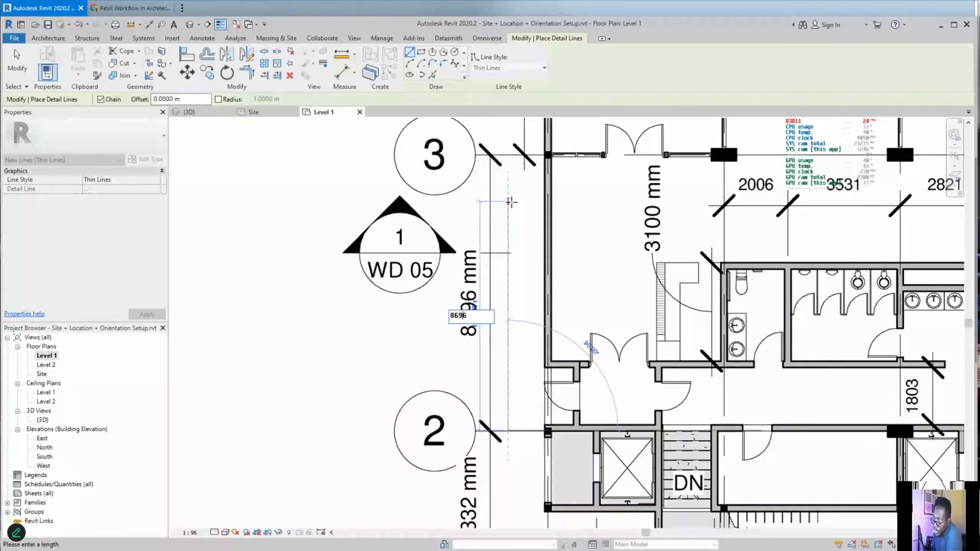
text(mm)
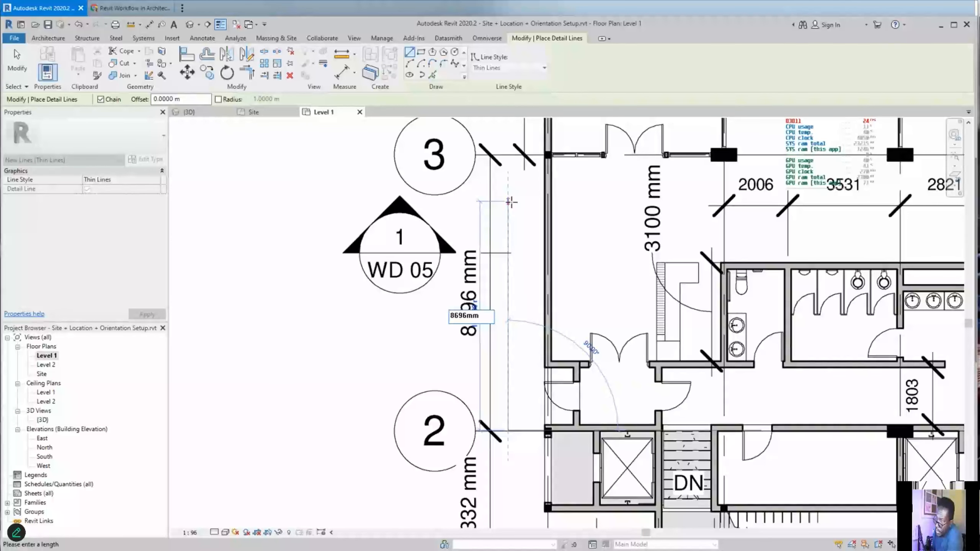
key(Return)
key(Escape)
key(Escape)
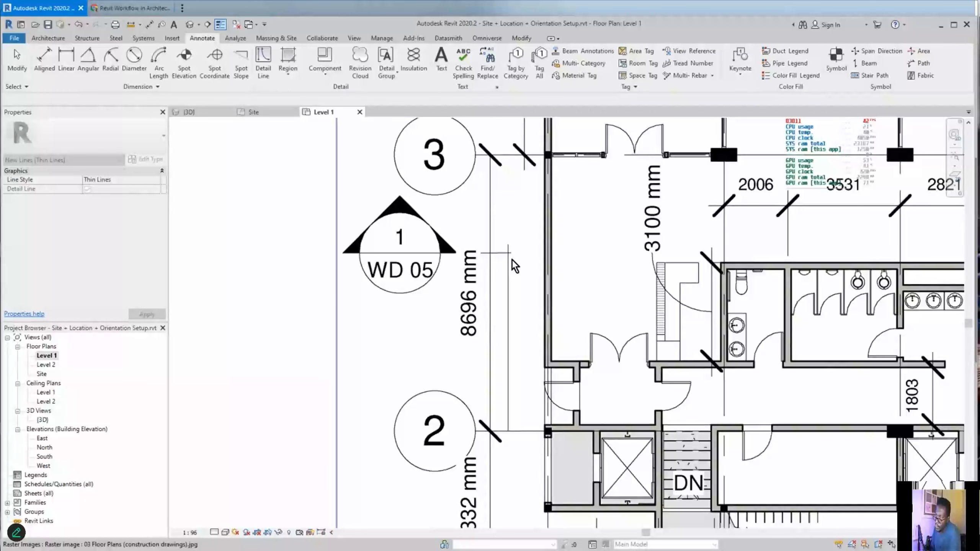
mouse_move(472, 158)
mouse_down()
mouse_move(471, 256)
mouse_move(483, 241)
mouse_move(426, 247)
mouse_up()
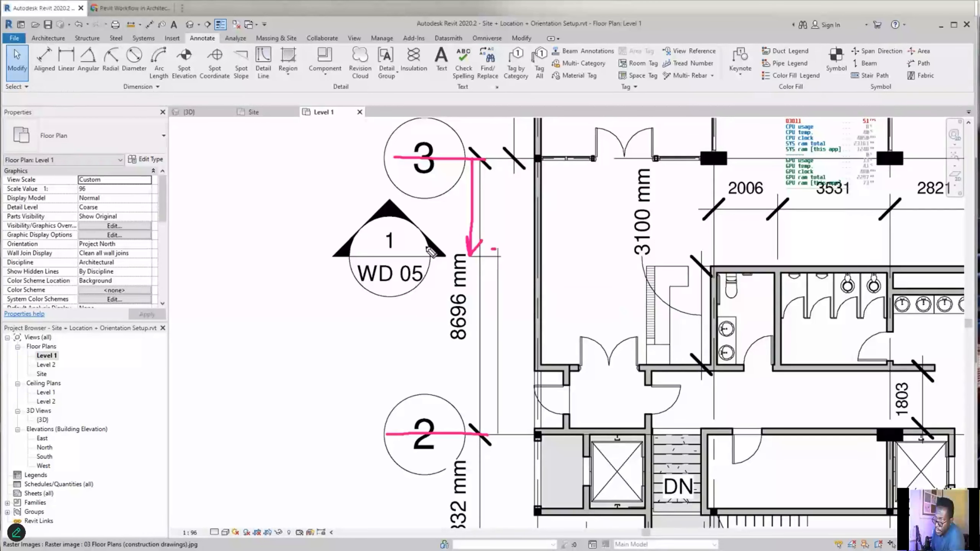
scroll(519, 347, down, 2)
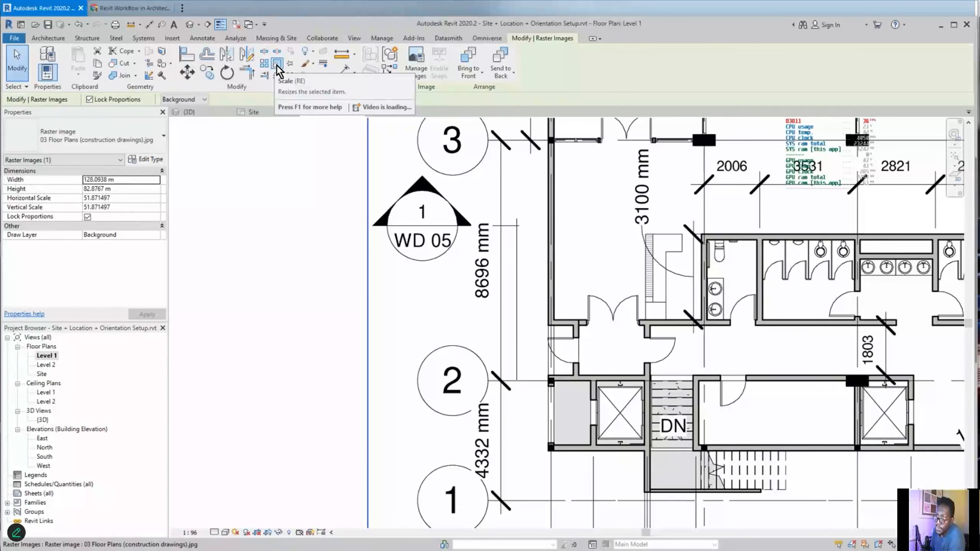
- Scale the floor plan image so its grid 2–3 spacing matches the 8696 mm detail line, then deselect it
click(277, 64)
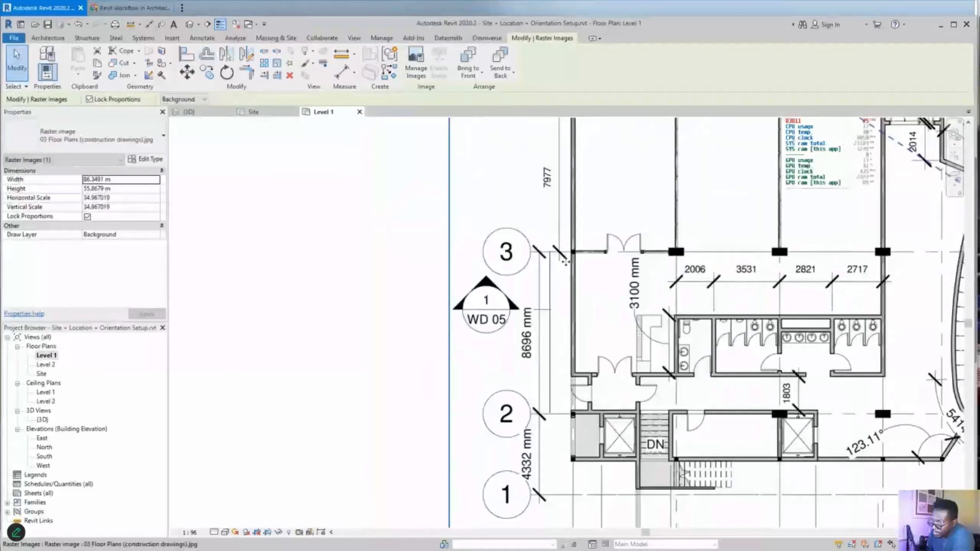
scroll(583, 338, up, 2)
key(Escape)
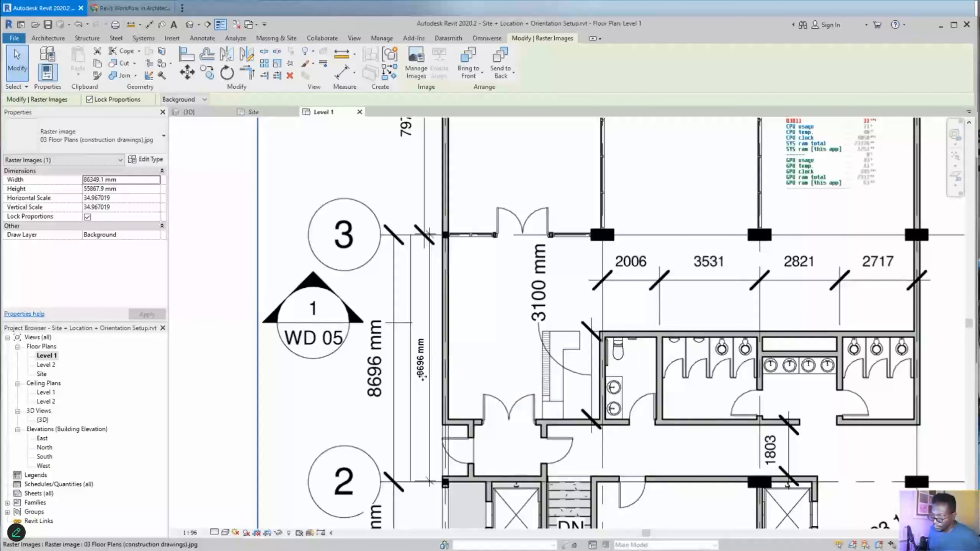
- Zoom in to confirm the rescaled image matches 8696 mm, then pan to the Level 2 plan
scroll(371, 403, up, 1)
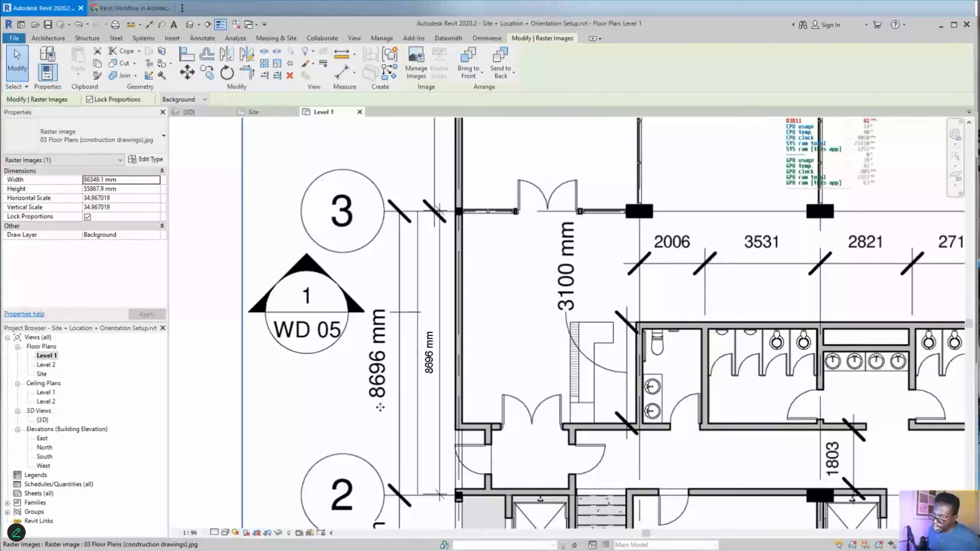
scroll(380, 407, up, 1)
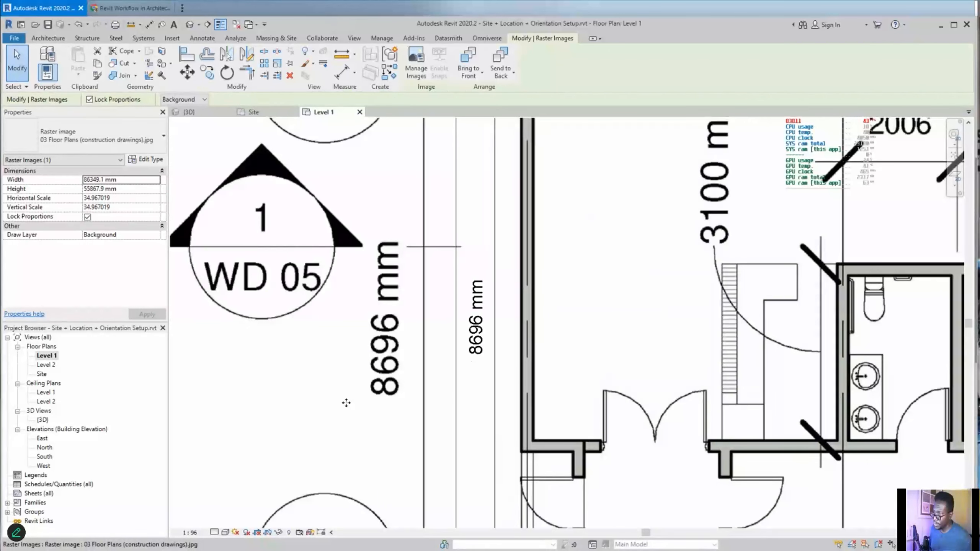
scroll(346, 403, down, 5)
mouse_move(602, 257)
middle_down()
mouse_move(498, 279)
mouse_move(379, 262)
mouse_move(319, 272)
middle_up()
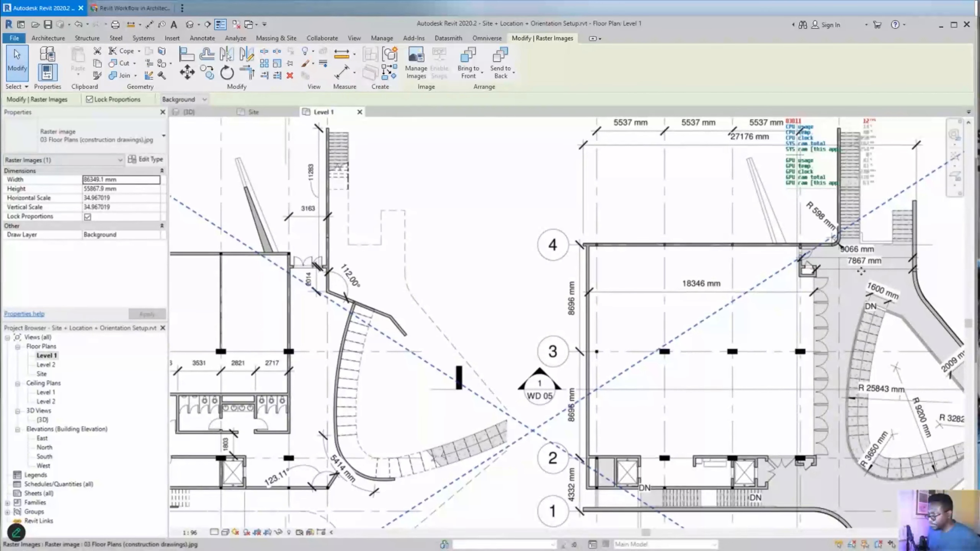
- Draw another detail line with DL across the plan, ending it at the wall
key(d)
key(l)
scroll(811, 292, up, 6)
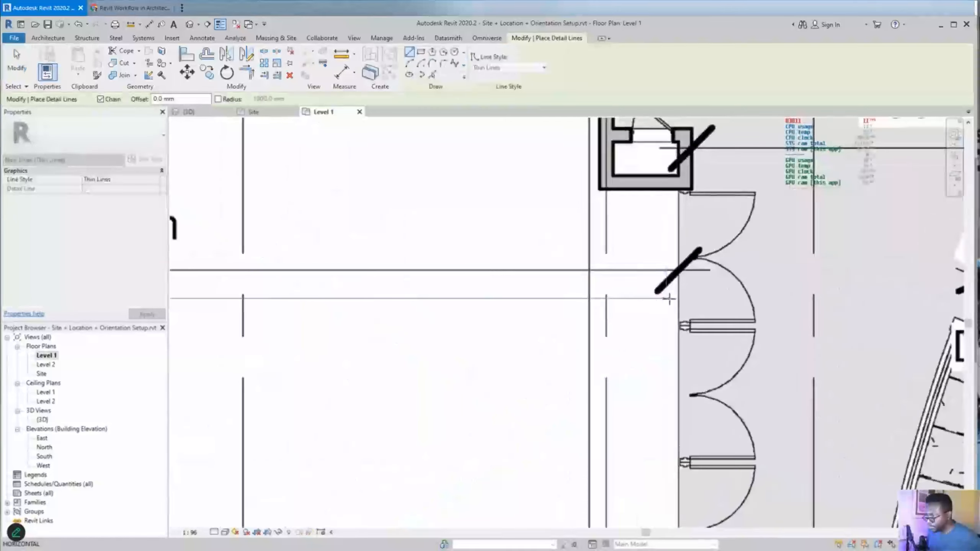
click(679, 298)
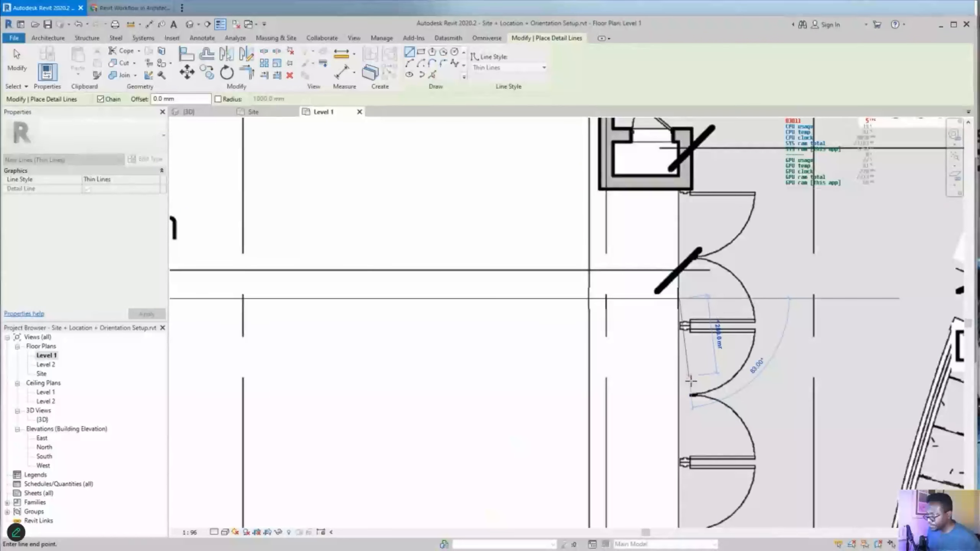
key(Escape)
key(Escape)
scroll(695, 328, down, 5)
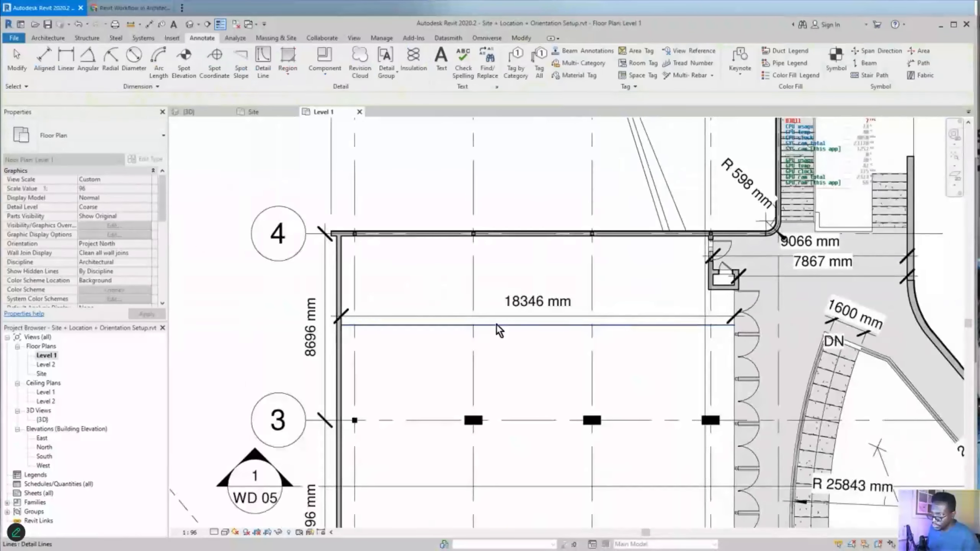
scroll(519, 314, up, 2)
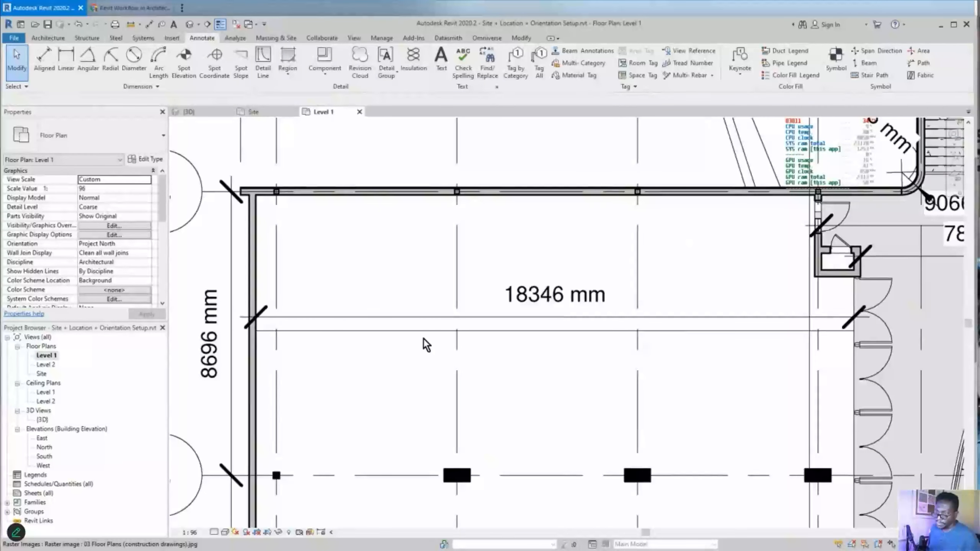
- Make the 18400 mm line length a permanent dimension placed just above the printed 18346 mm span
click(443, 339)
click(554, 311)
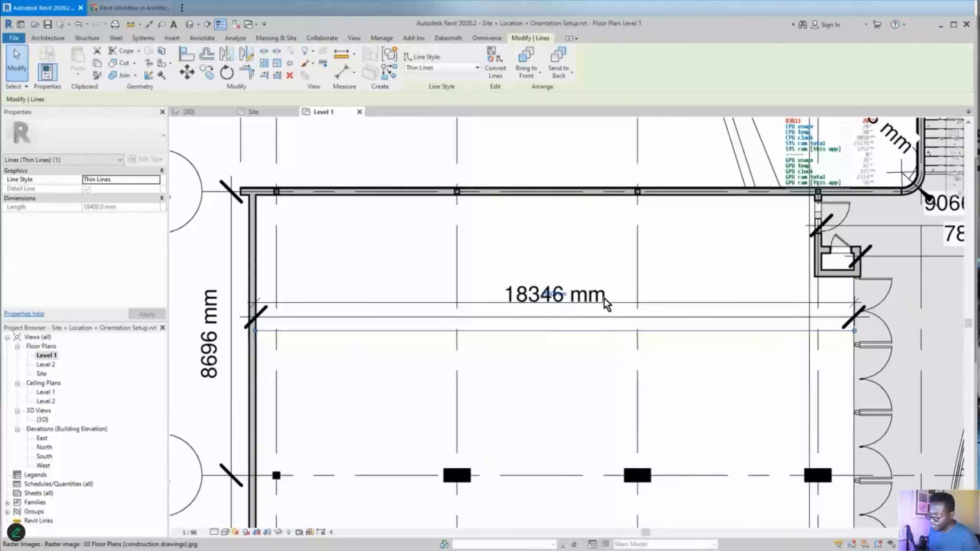
drag(628, 305, 632, 284)
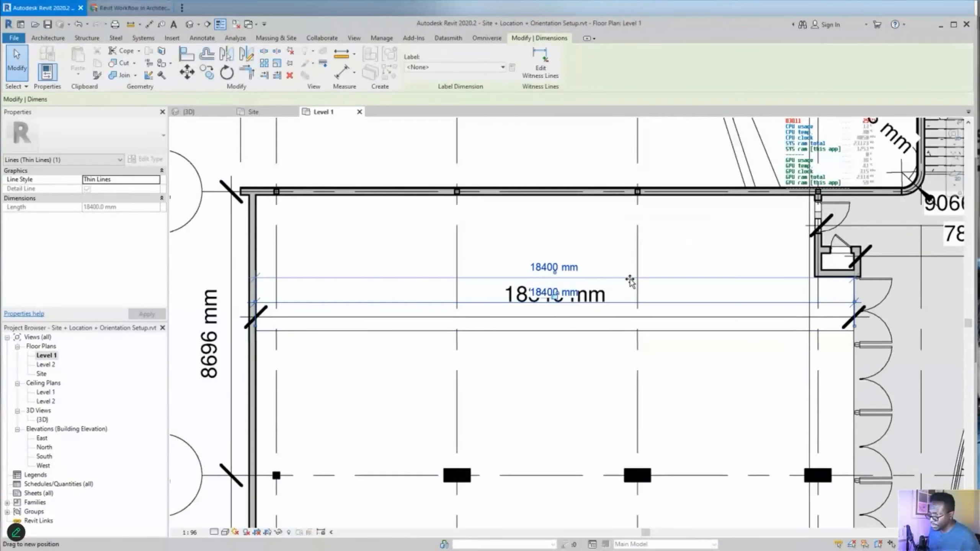
click(608, 336)
scroll(560, 317, up, 4)
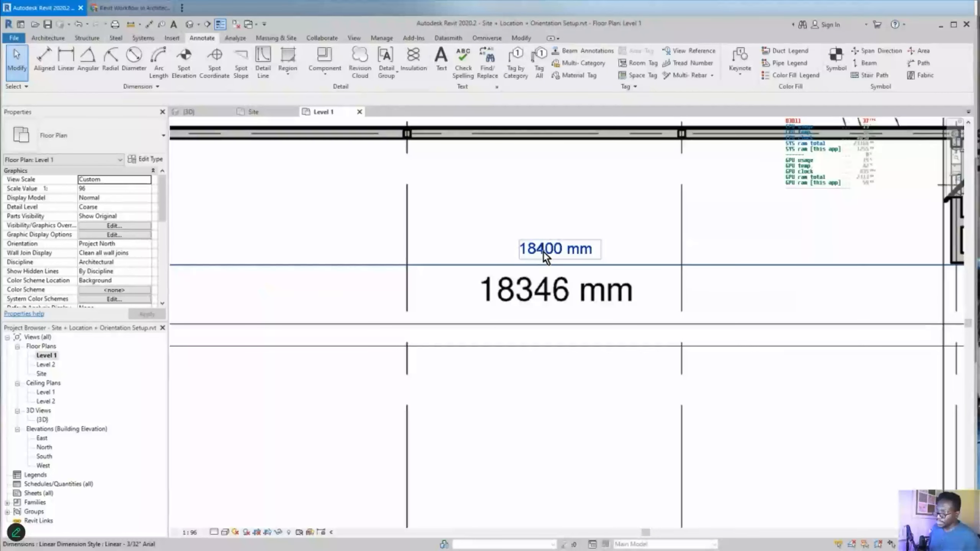
scroll(581, 255, down, 2)
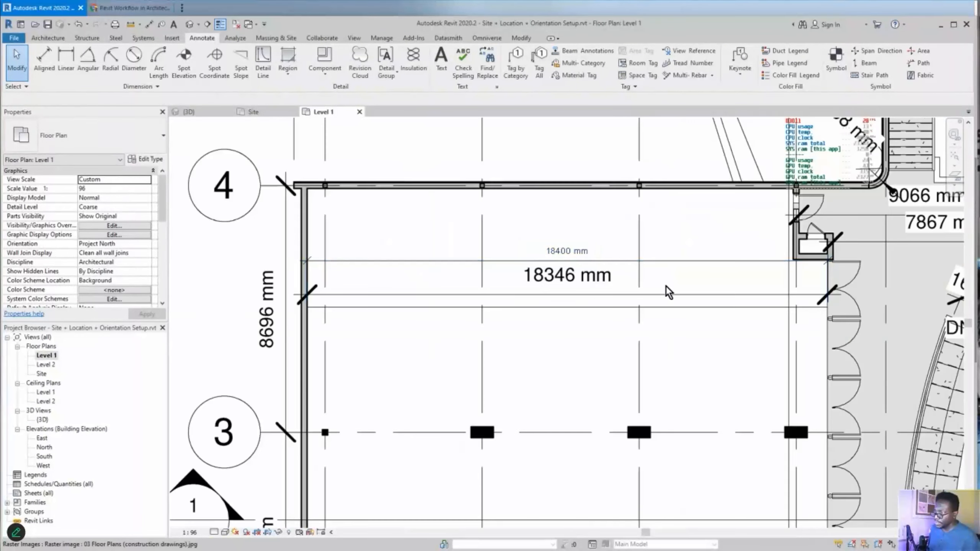
scroll(829, 286, up, 1)
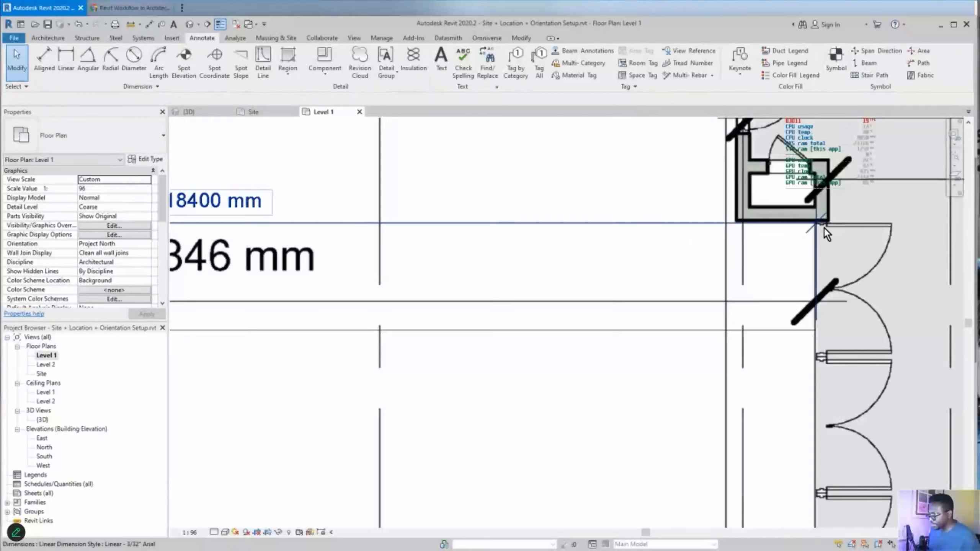
scroll(824, 228, up, 3)
scroll(814, 255, down, 5)
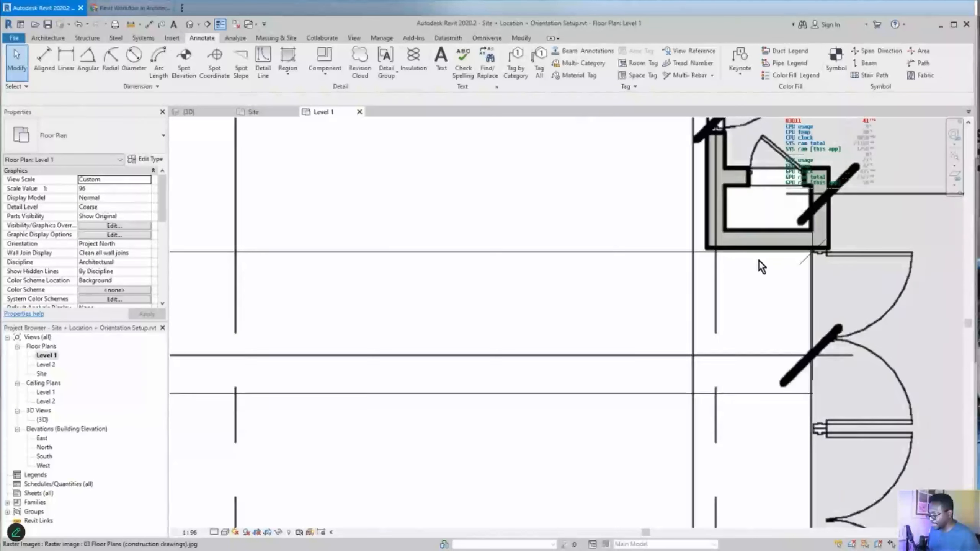
middle_drag(384, 284, 642, 280)
middle_drag(482, 288, 628, 289)
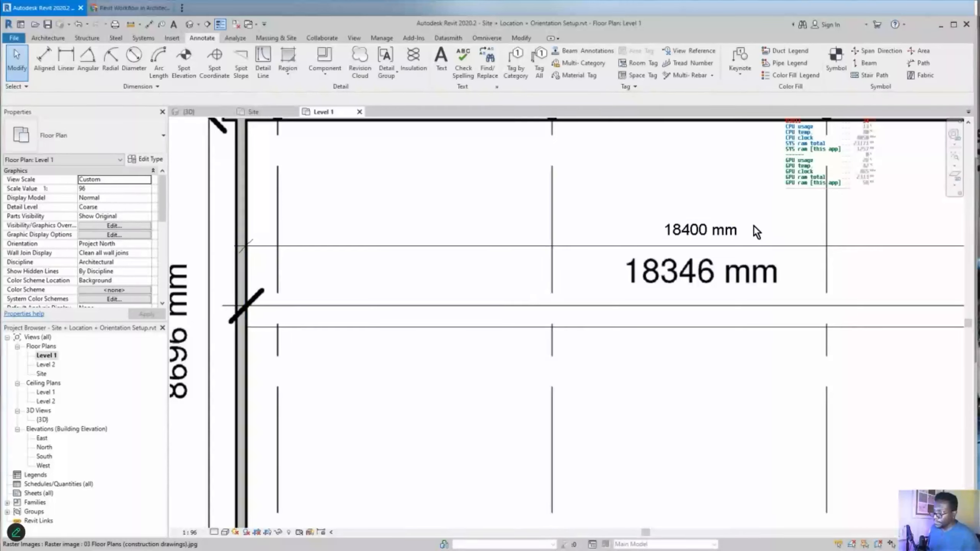
scroll(753, 226, up, 1)
- Mark up the 18346 mm and 18400 mm values with the screen pen to compare them
middle_drag(752, 235, 630, 282)
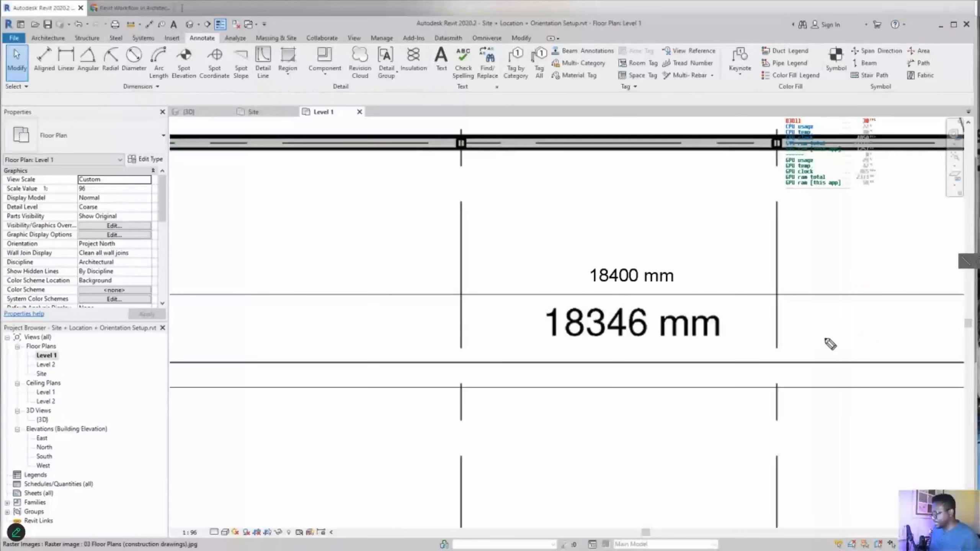
drag(542, 341, 659, 337)
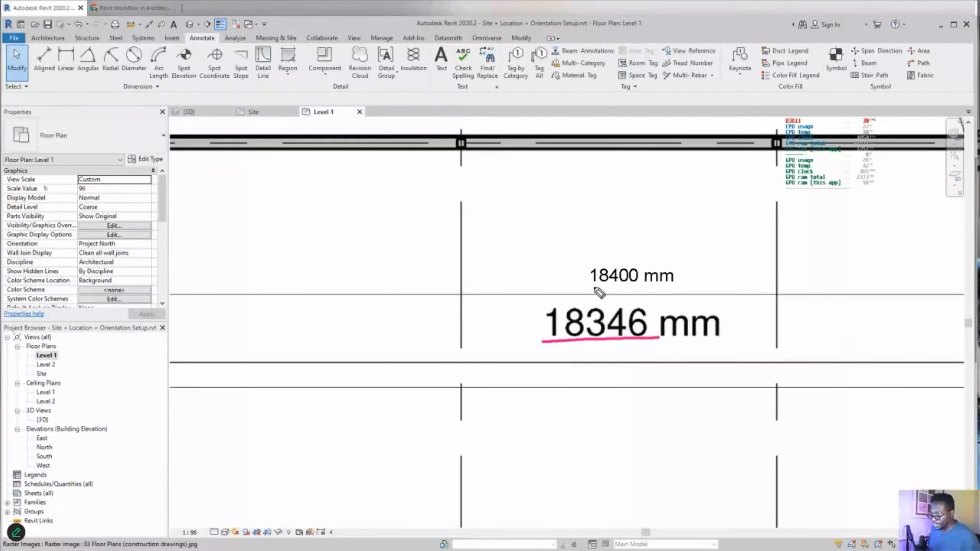
drag(585, 288, 637, 286)
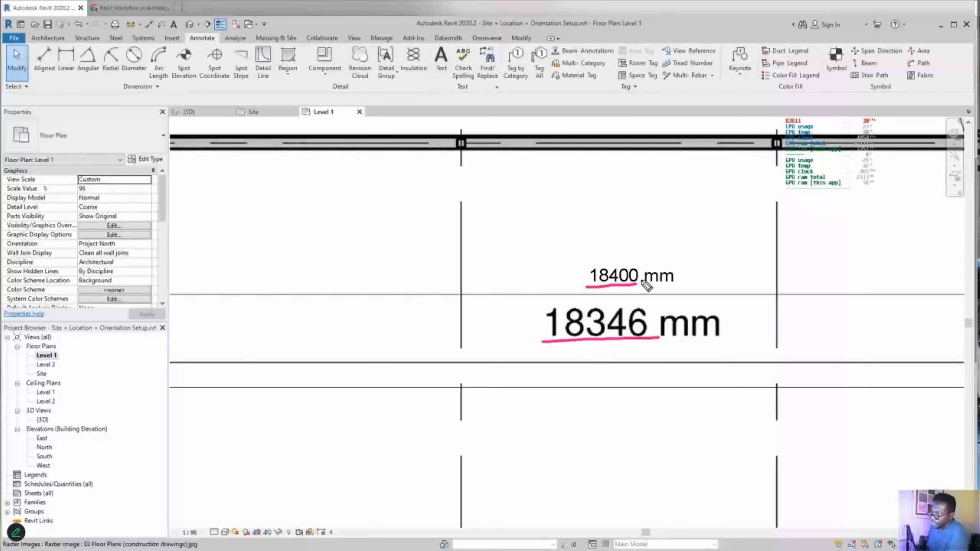
mouse_move(654, 342)
mouse_down()
mouse_move(653, 286)
mouse_move(604, 293)
mouse_move(536, 340)
mouse_move(623, 356)
mouse_up()
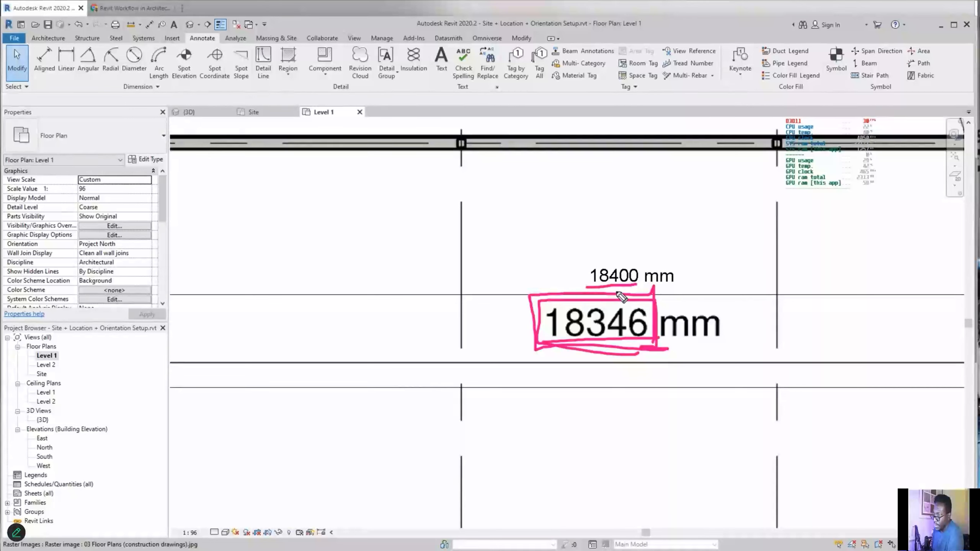
mouse_move(582, 287)
mouse_down()
mouse_move(689, 290)
mouse_move(682, 264)
mouse_move(586, 259)
mouse_move(614, 289)
mouse_up()
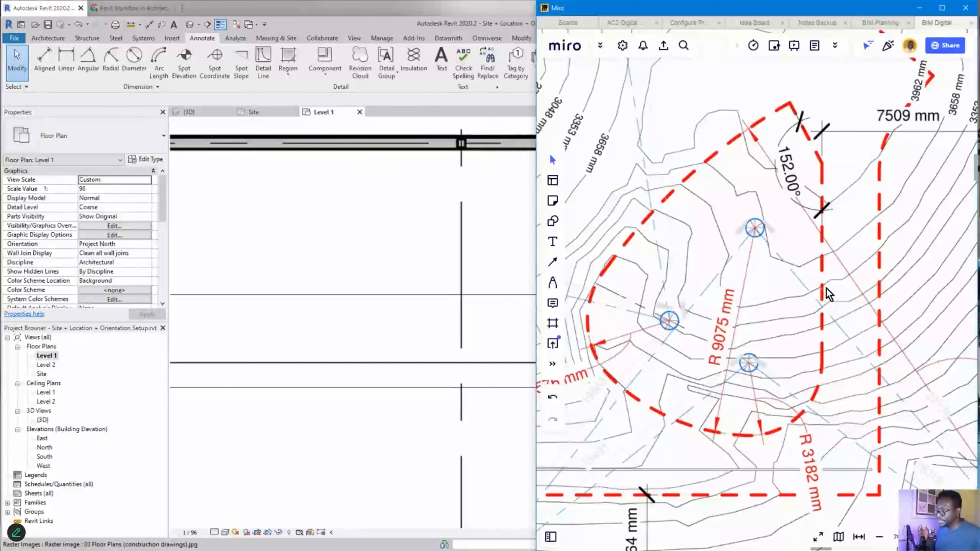
- Return to the Revit Level 1 plan, bring grids 3 and 4 into view, and select the 18400 mm dimension
click(467, 233)
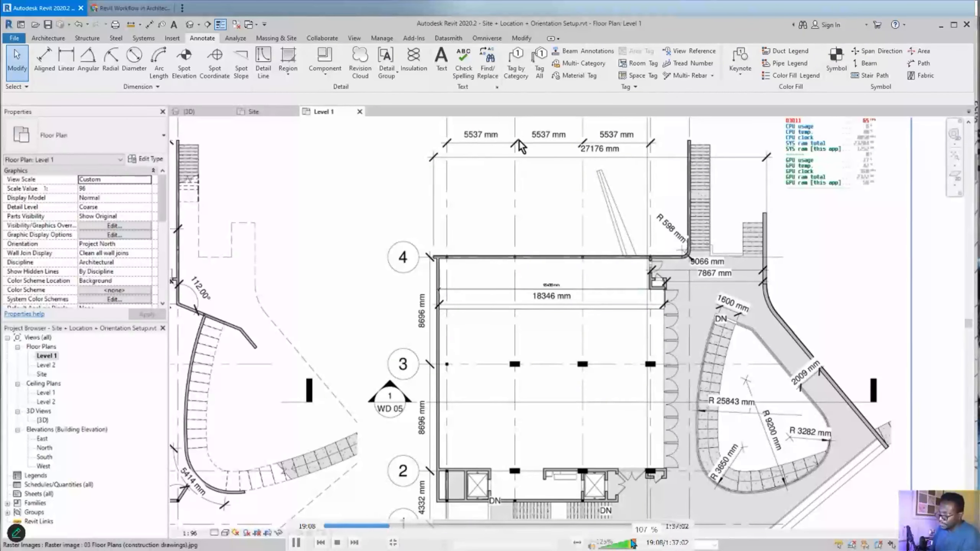
scroll(444, 483, up, 6)
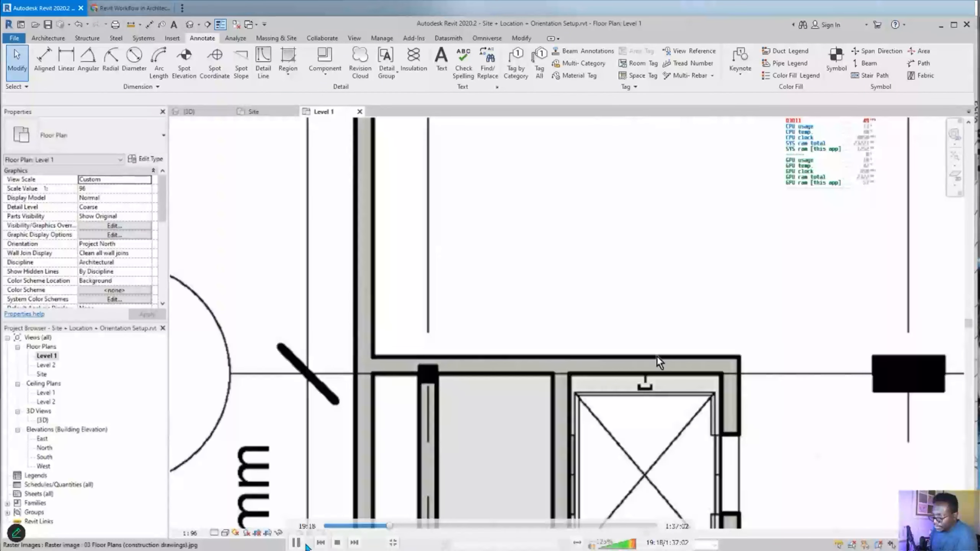
scroll(653, 391, down, 3)
middle_drag(735, 219, 619, 375)
scroll(633, 247, up, 4)
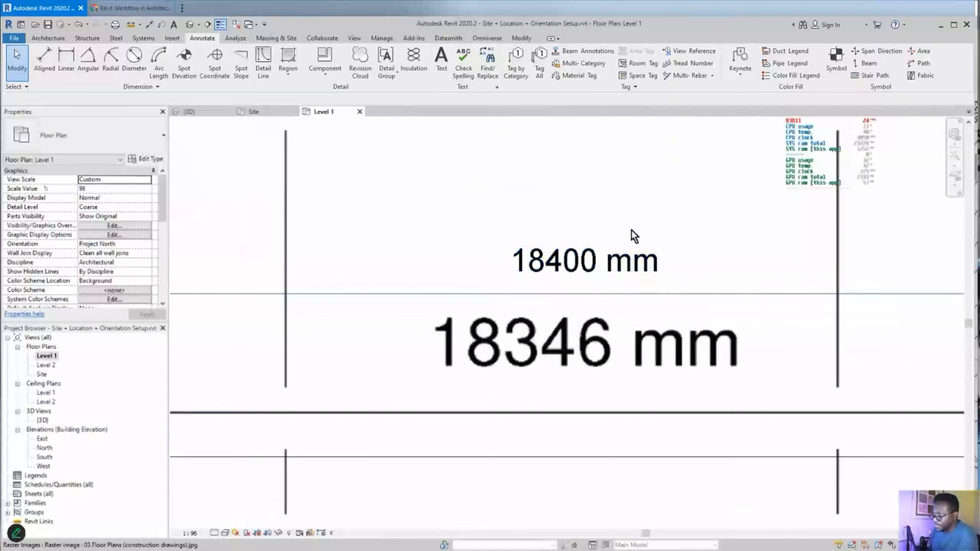
click(648, 295)
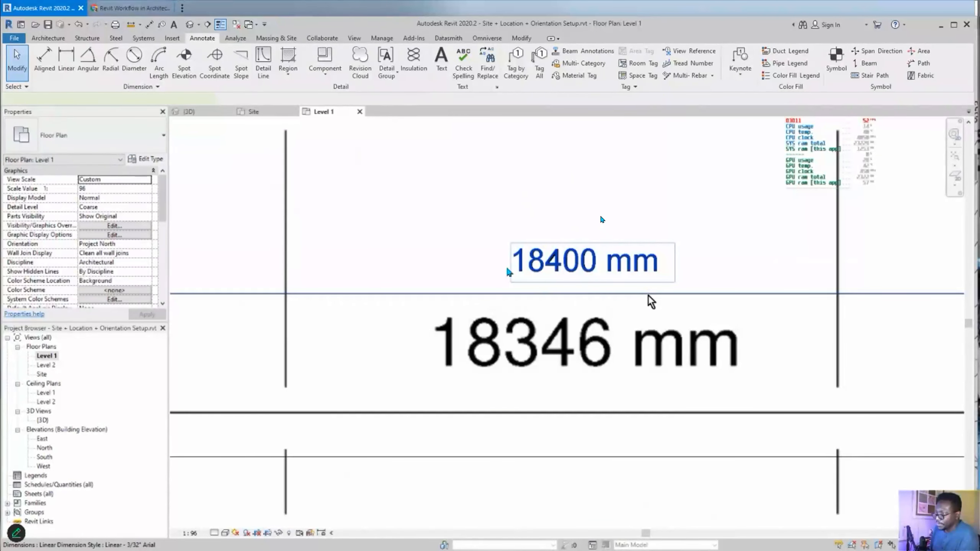
scroll(648, 296, down, 5)
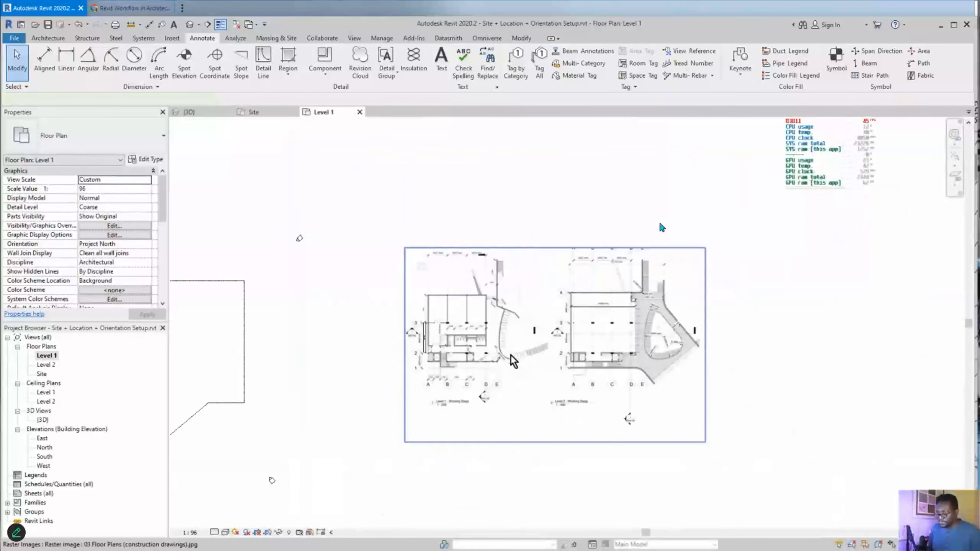
middle_drag(424, 373, 601, 319)
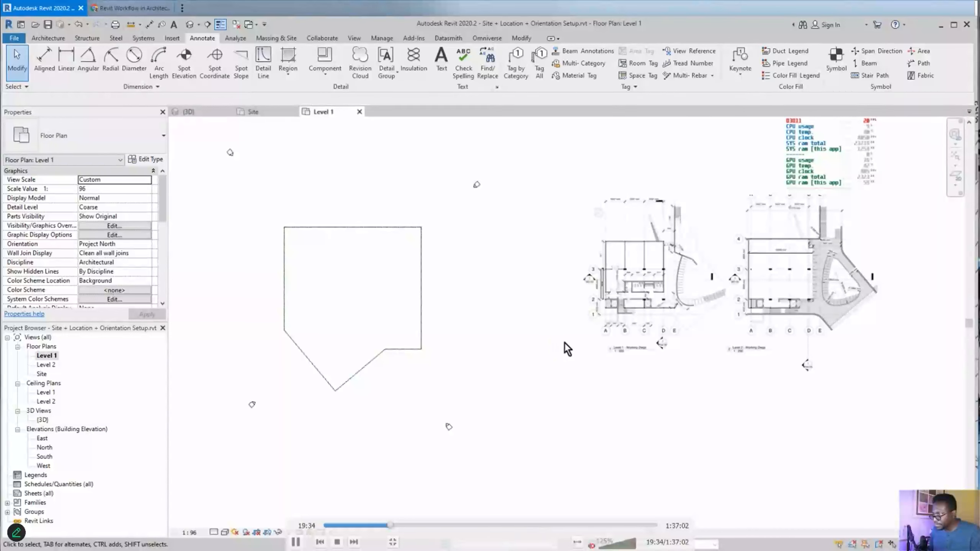
click(297, 544)
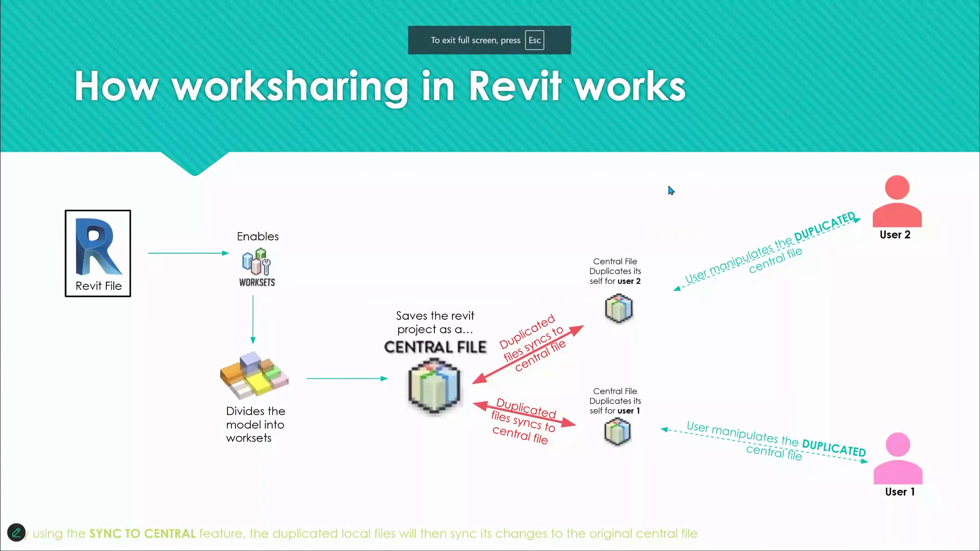
- Exit the slideshow and switch through the browser tabs to the BIM Class Recordings forum post
key(Escape)
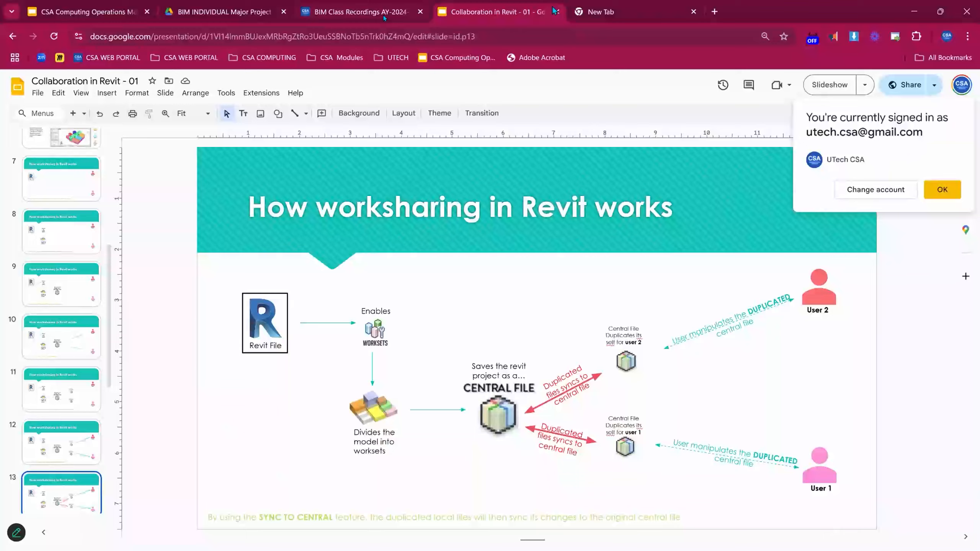
click(201, 11)
scroll(829, 208, up, 5)
scroll(829, 208, down, 15)
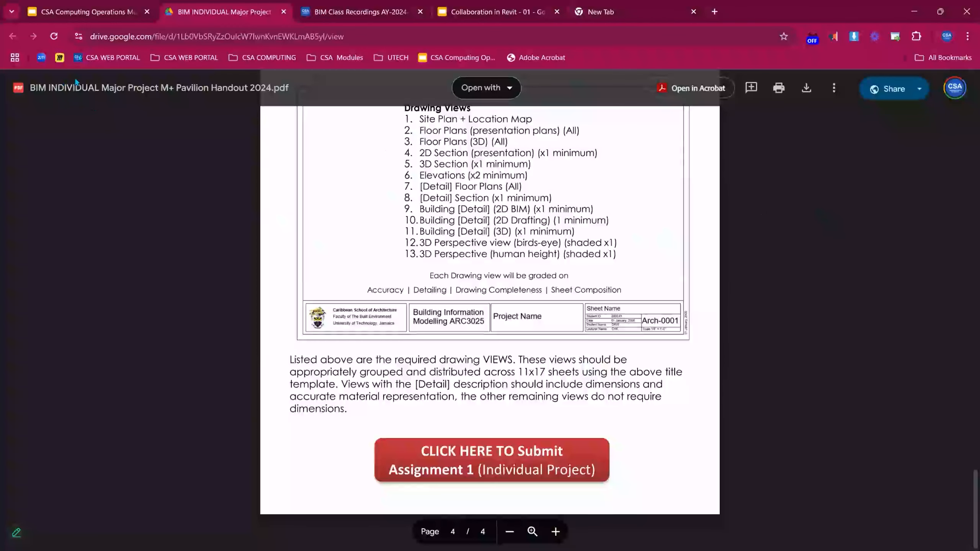
click(107, 13)
click(226, 13)
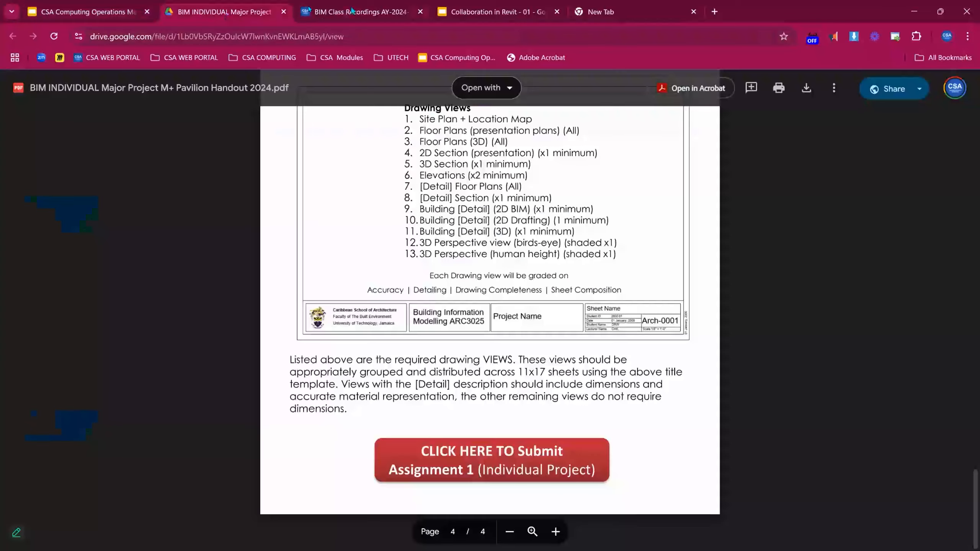
click(359, 11)
scroll(391, 168, up, 10)
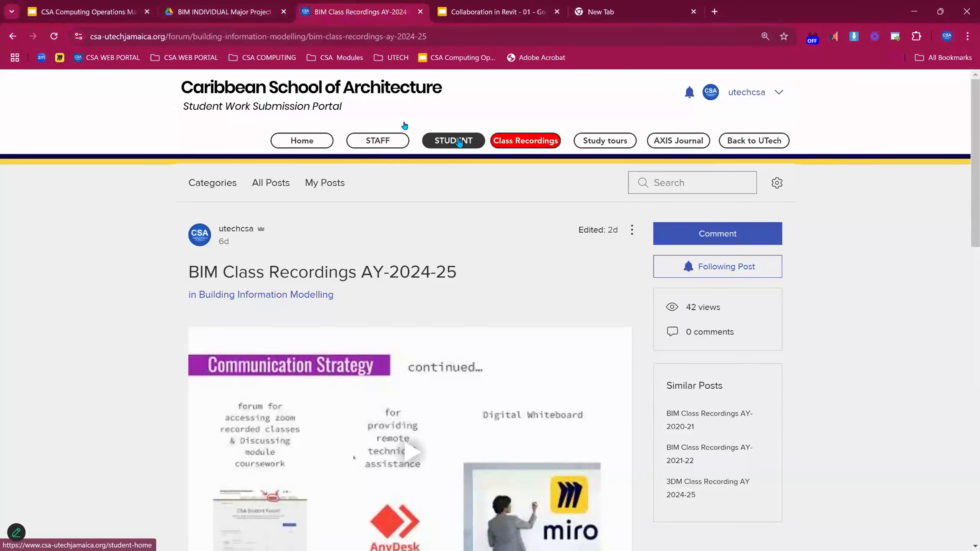
- Go to the portal's Student submissions page and open the Computing section in a background tab
key(F11)
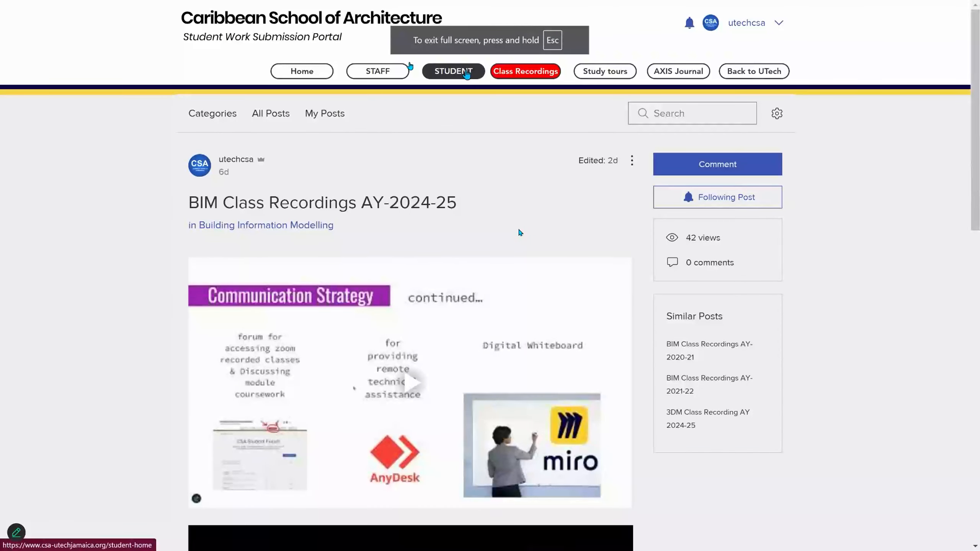
click(466, 73)
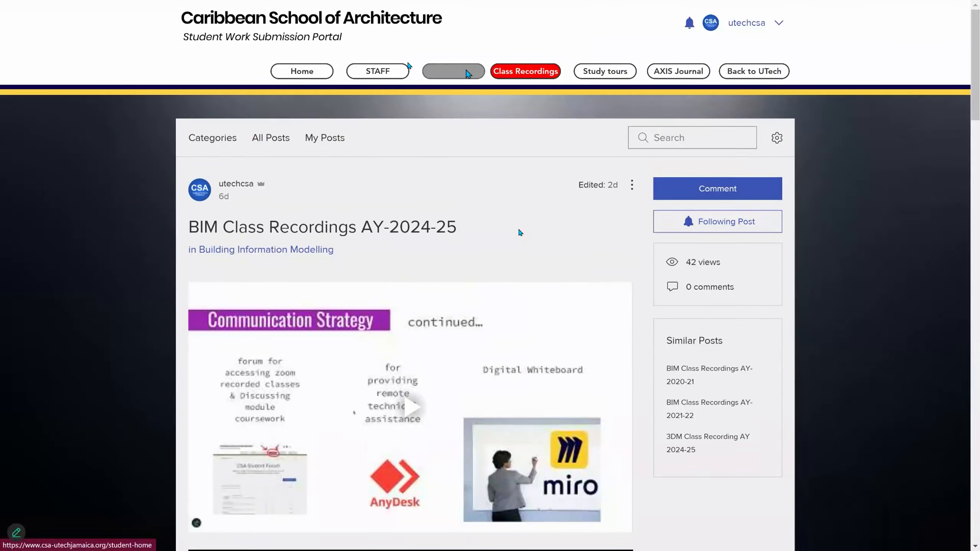
scroll(616, 188, down, 1)
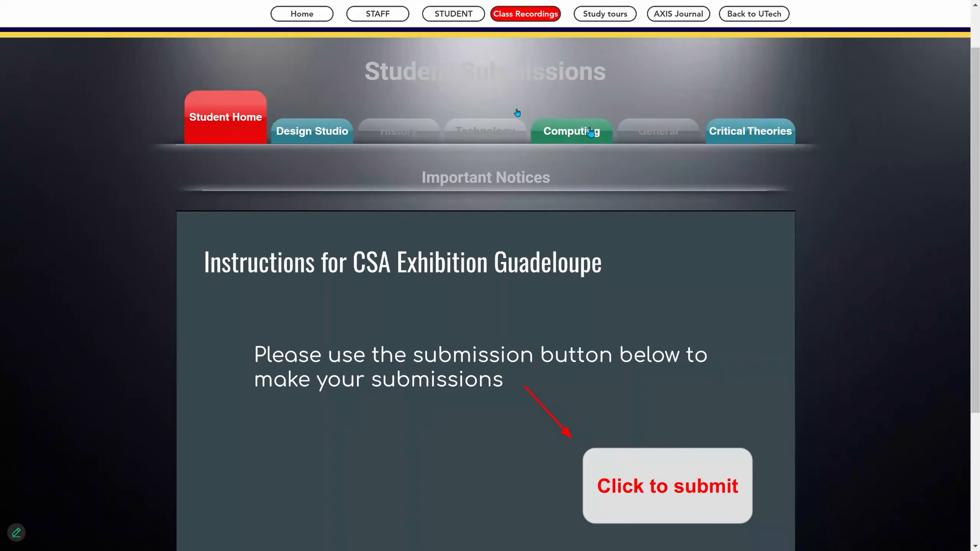
key(F11)
middle_click(575, 202)
- From the Computing page, open the ARC3025 BIM course page in a new tab and switch to it
click(513, 15)
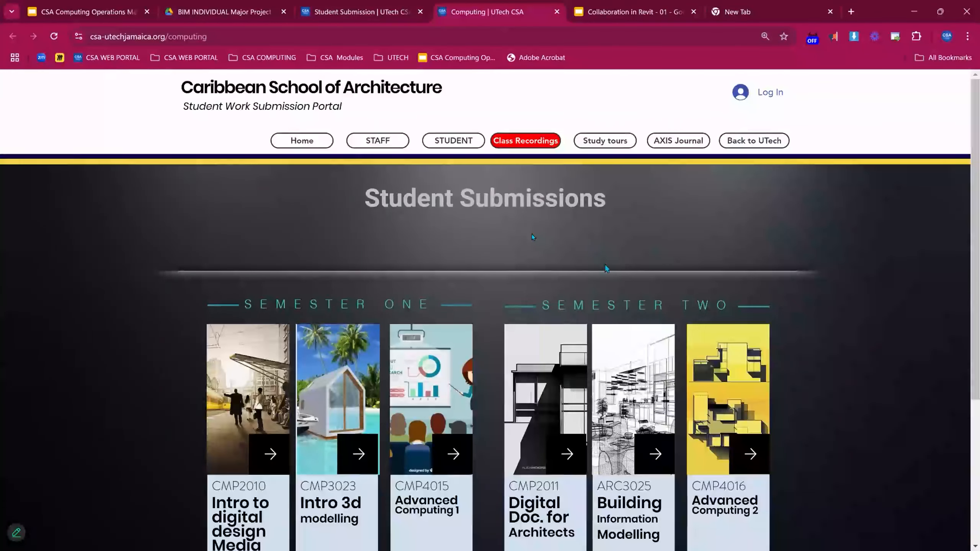
scroll(604, 265, down, 7)
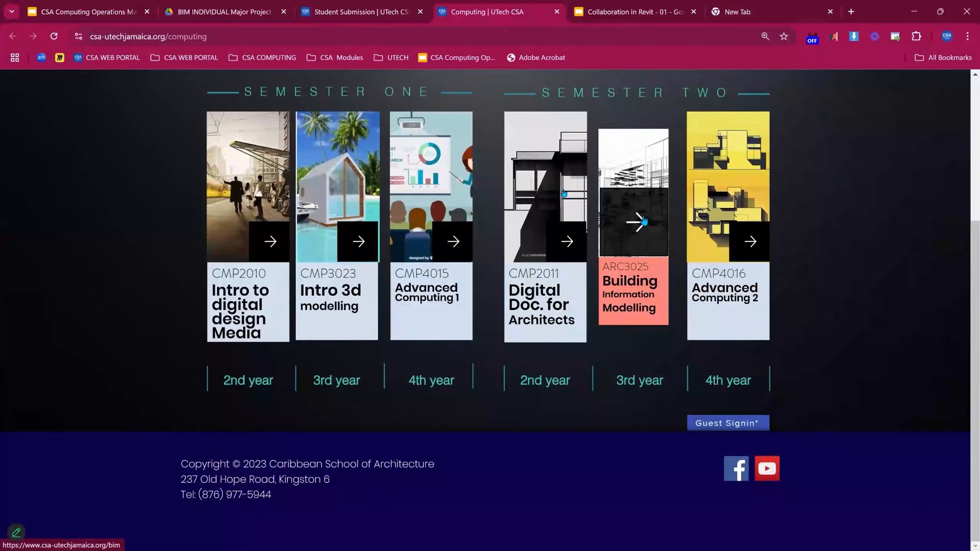
middle_click(641, 232)
click(561, 15)
- In full screen, open the 'DRAWINGS FOR S…' folder from the course's Supporting Files in Drive
key(F11)
scroll(548, 373, down, 18)
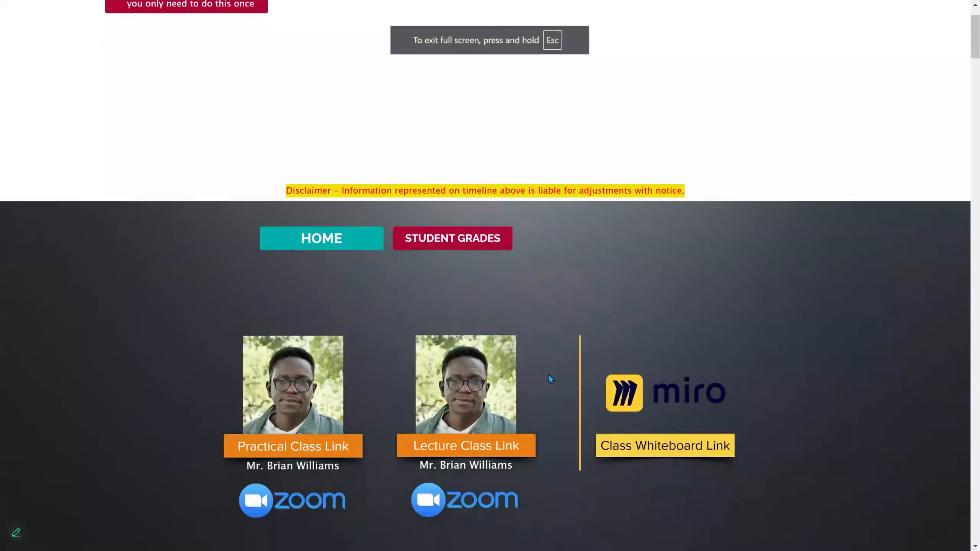
scroll(784, 274, down, 20)
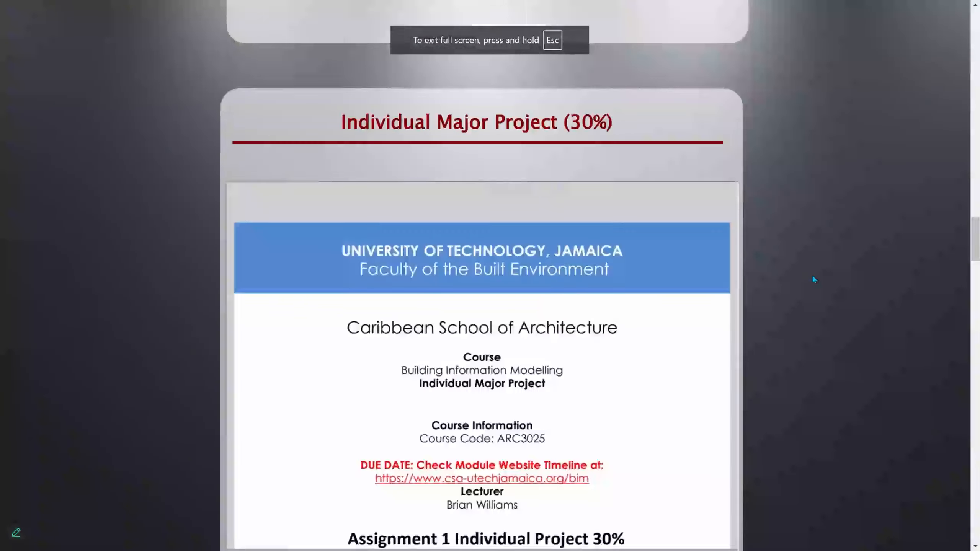
scroll(828, 278, up, 9)
scroll(828, 278, down, 16)
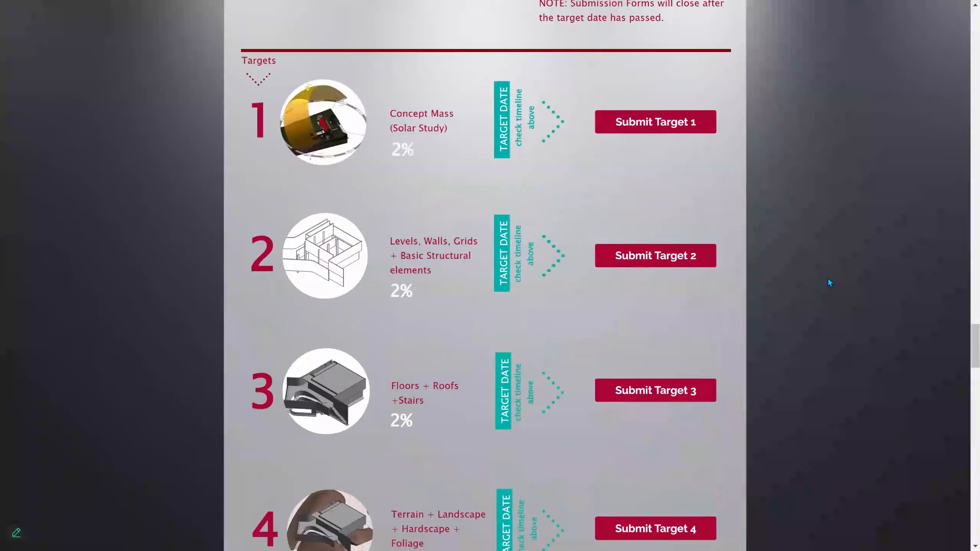
scroll(828, 274, up, 18)
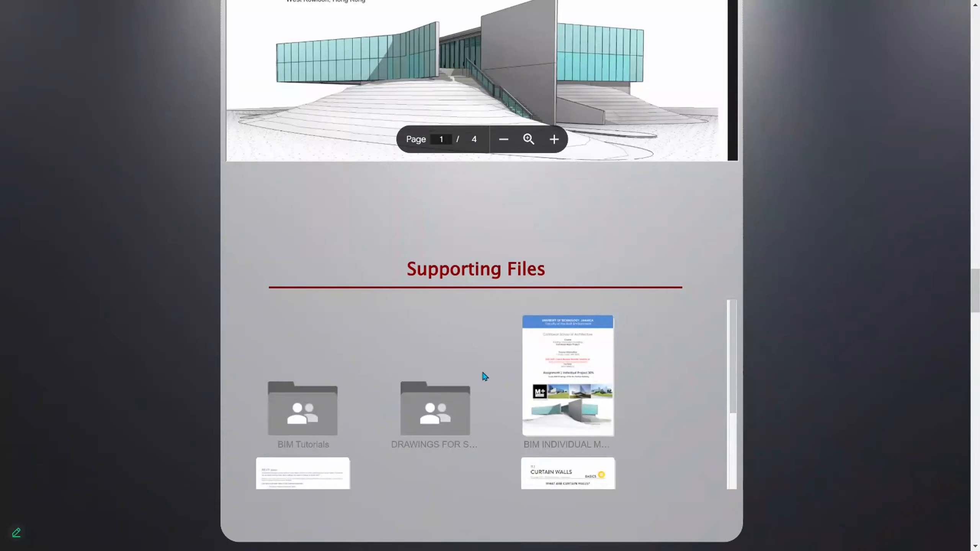
click(448, 428)
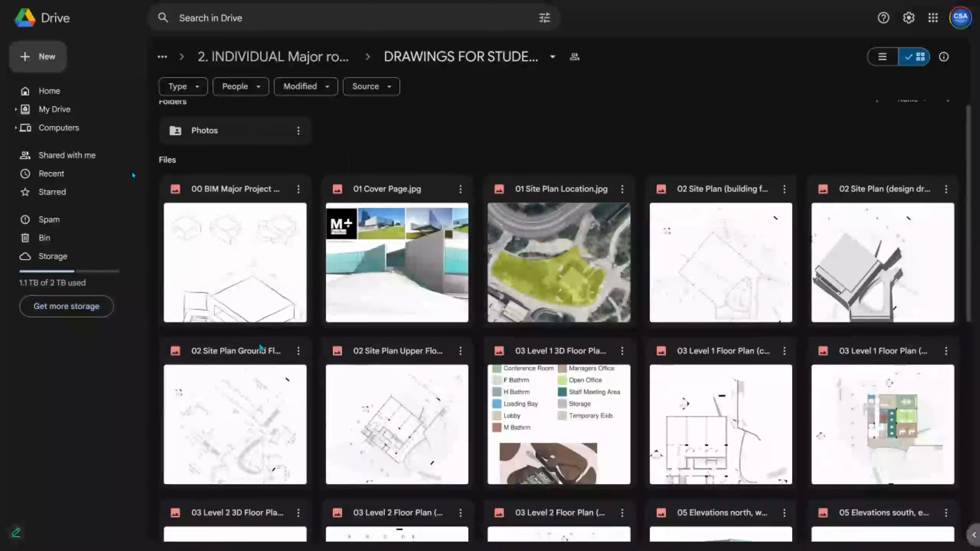
- Download '02 Site Plan Upper Floor' from Drive and restore down the browser to reveal Revit
scroll(266, 162, down, 2)
click(453, 258)
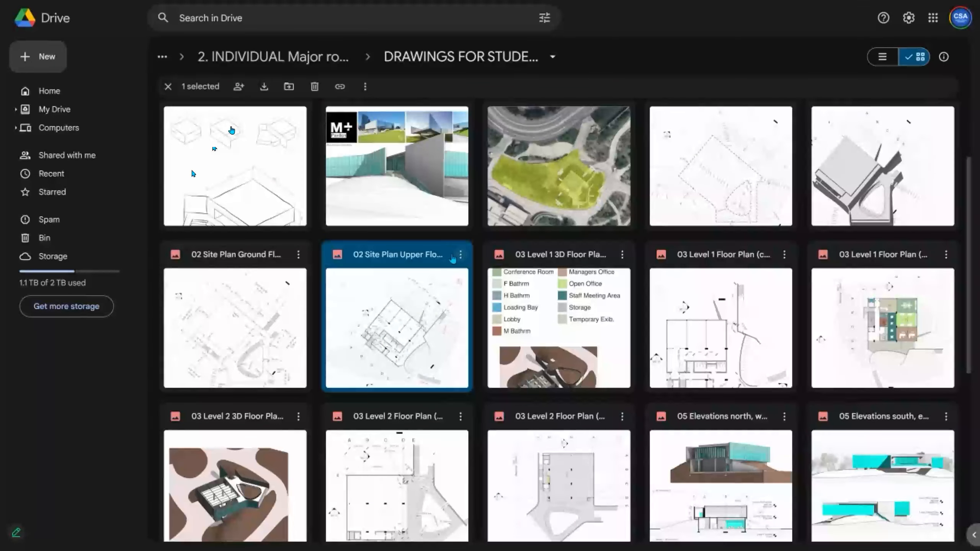
click(460, 256)
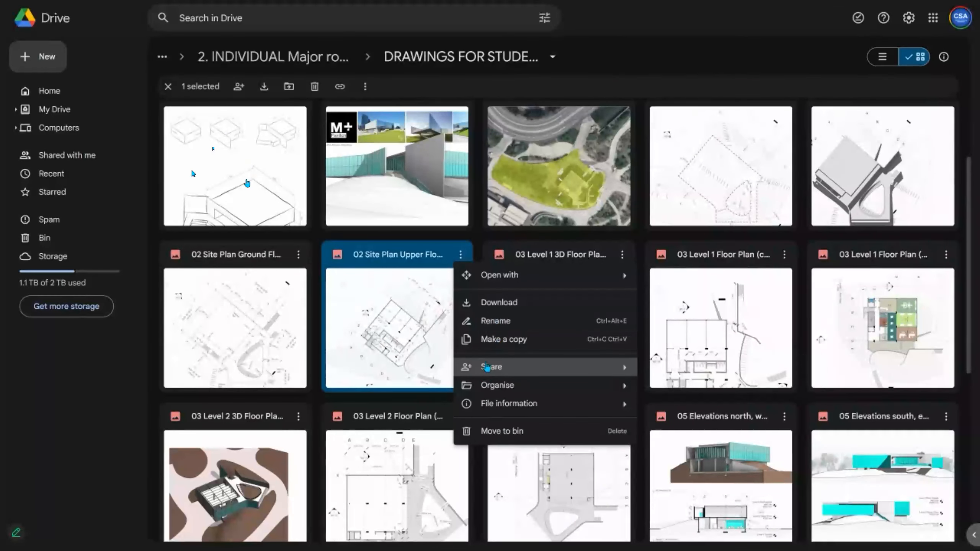
click(488, 302)
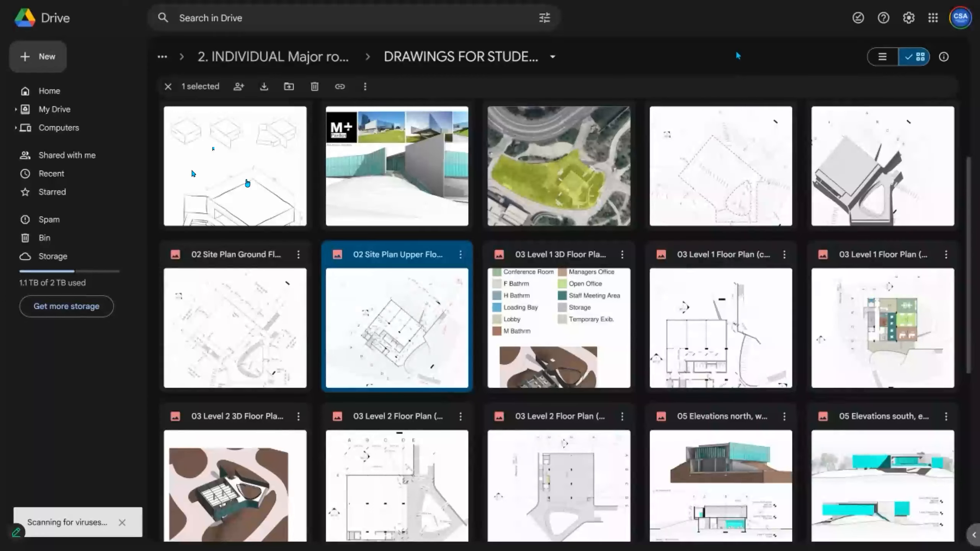
click(941, 12)
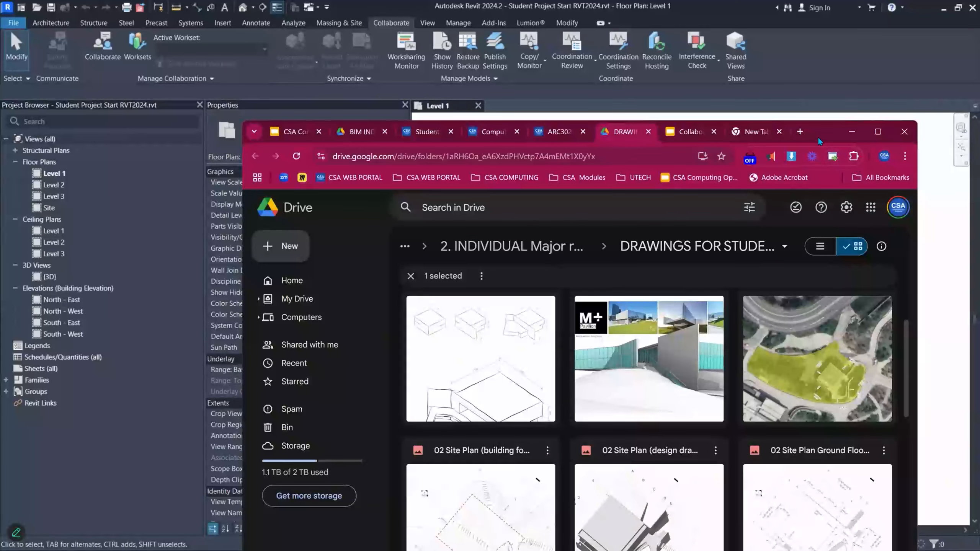
- Drop the '02 Site Plan Upper Floor' JPG into Level 1 and move it clear of the elevation marker
drag(820, 142, 511, 82)
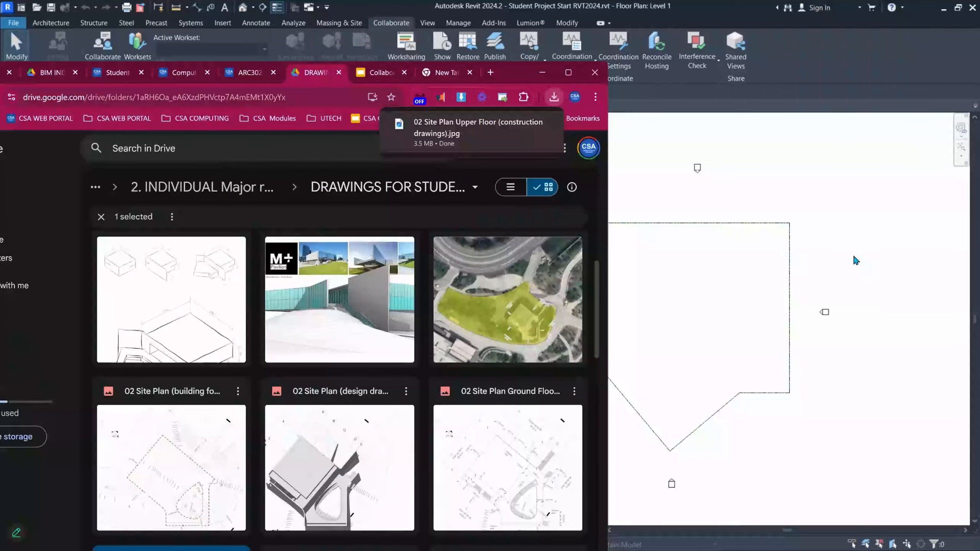
click(823, 262)
scroll(530, 277, down, 3)
drag(600, 279, 749, 276)
scroll(721, 274, up, 7)
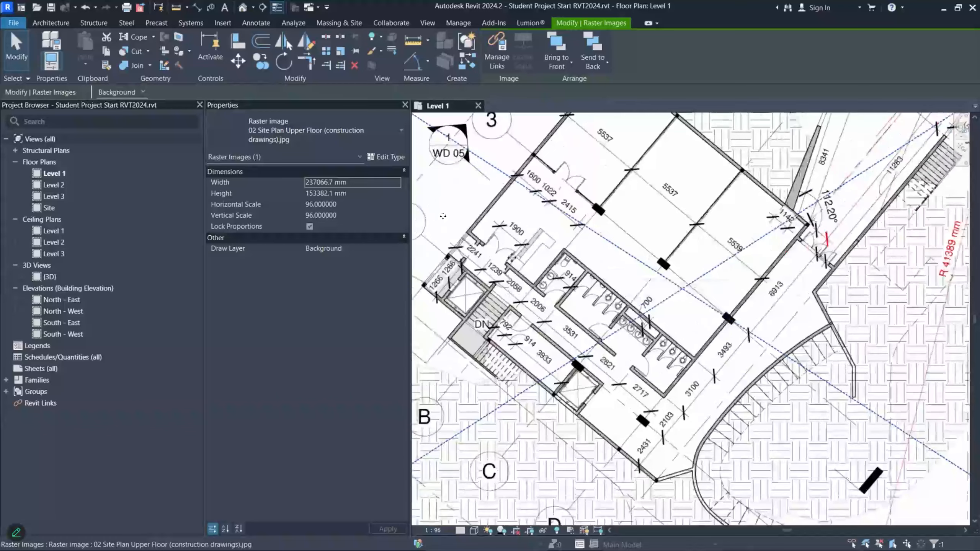
- Stack Properties above Project Browser in a narrower column, then toggle the ribbon minimise on and off
drag(243, 111, 85, 119)
drag(411, 164, 165, 166)
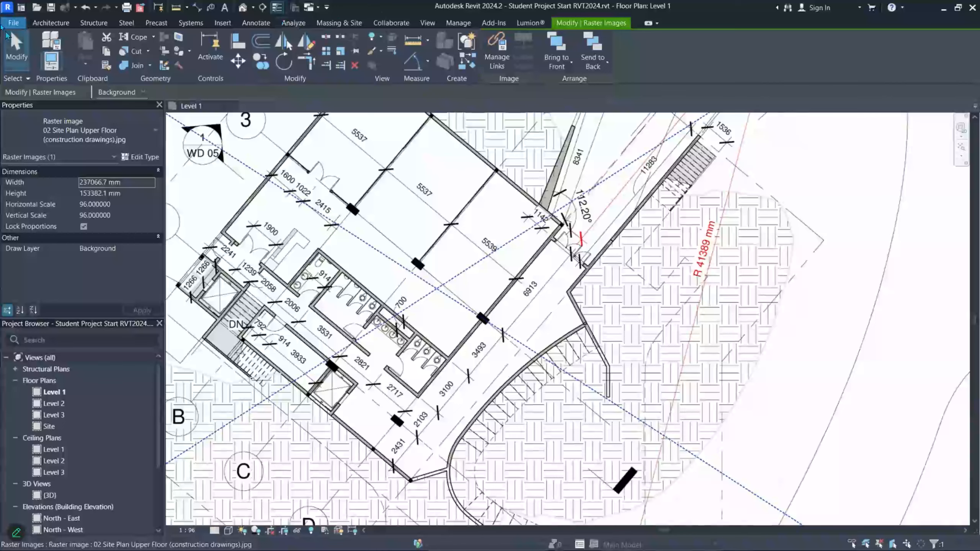
click(24, 19)
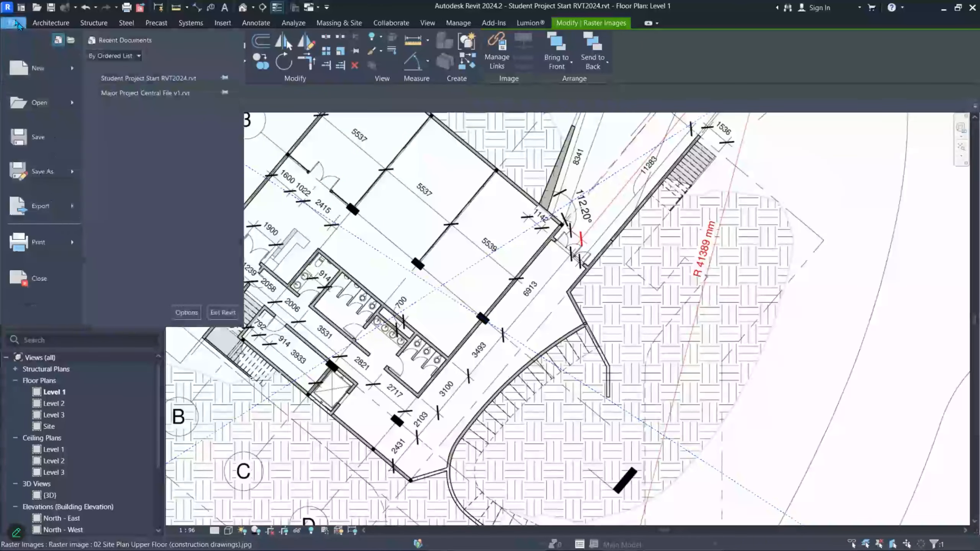
click(48, 24)
double_click(61, 25)
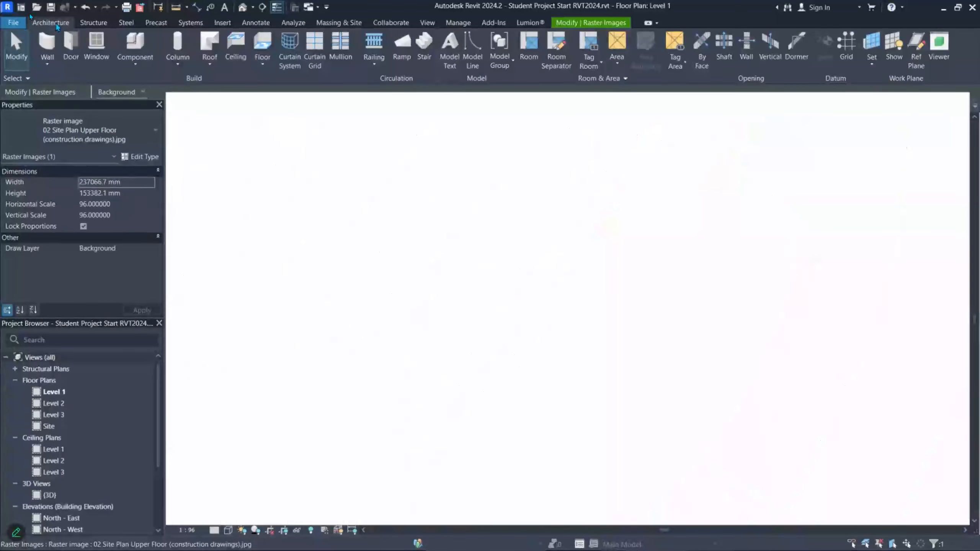
double_click(61, 25)
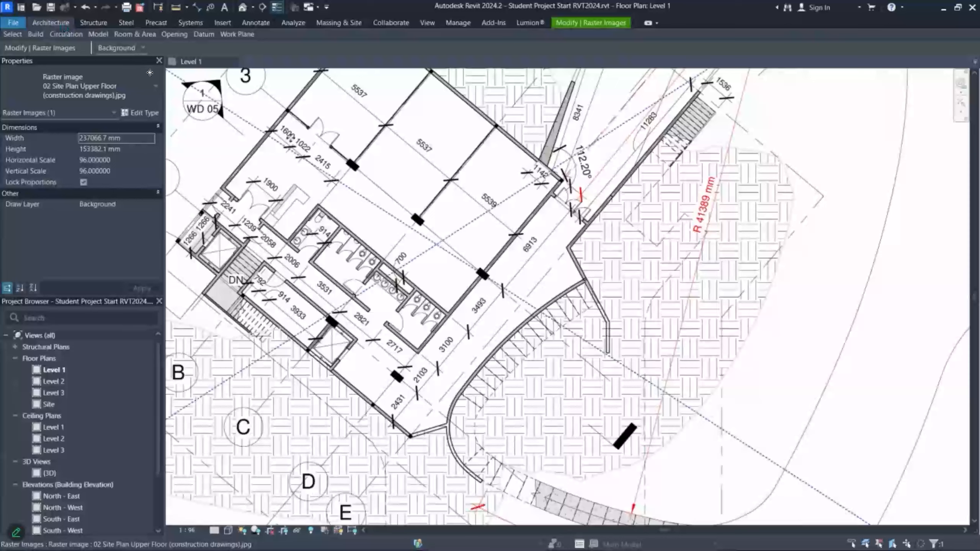
scroll(189, 171, down, 4)
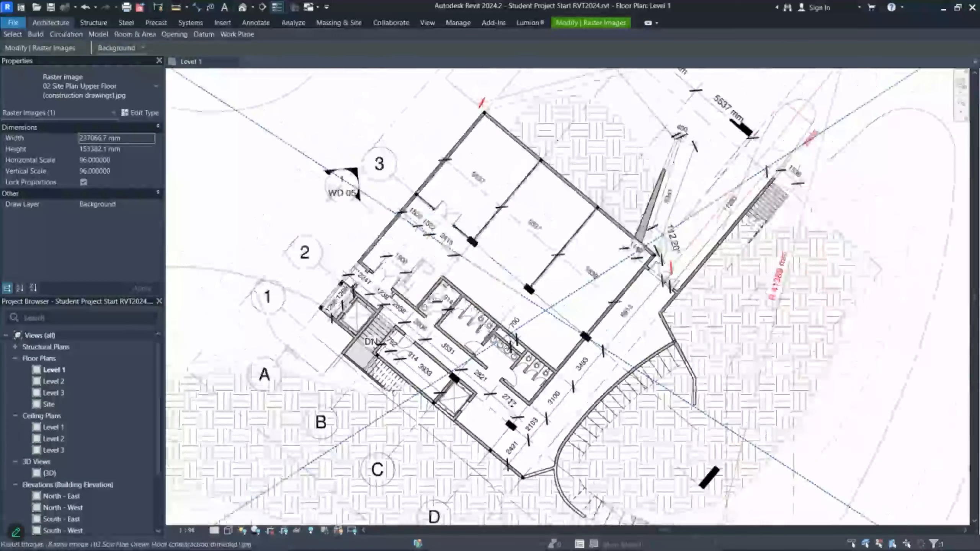
scroll(522, 130, up, 10)
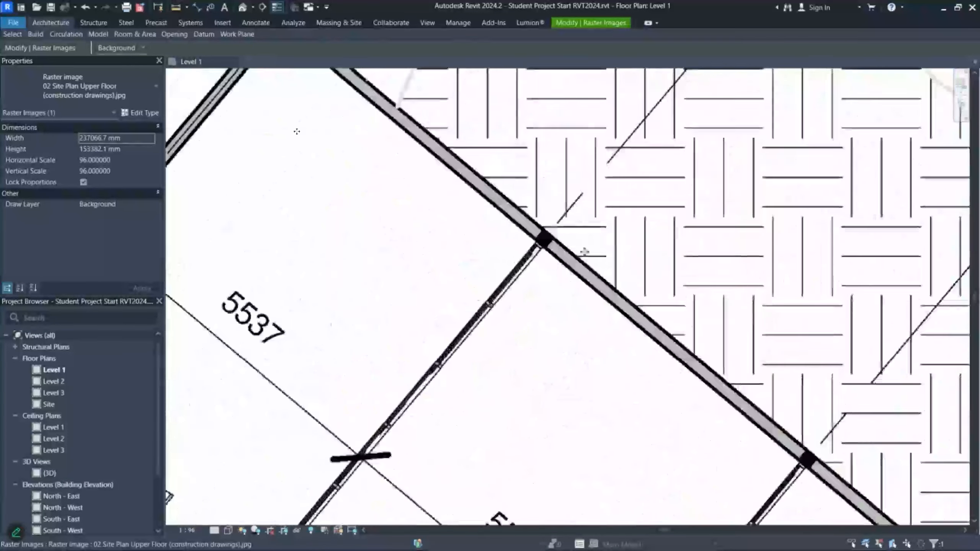
scroll(261, 126, down, 3)
scroll(361, 123, up, 6)
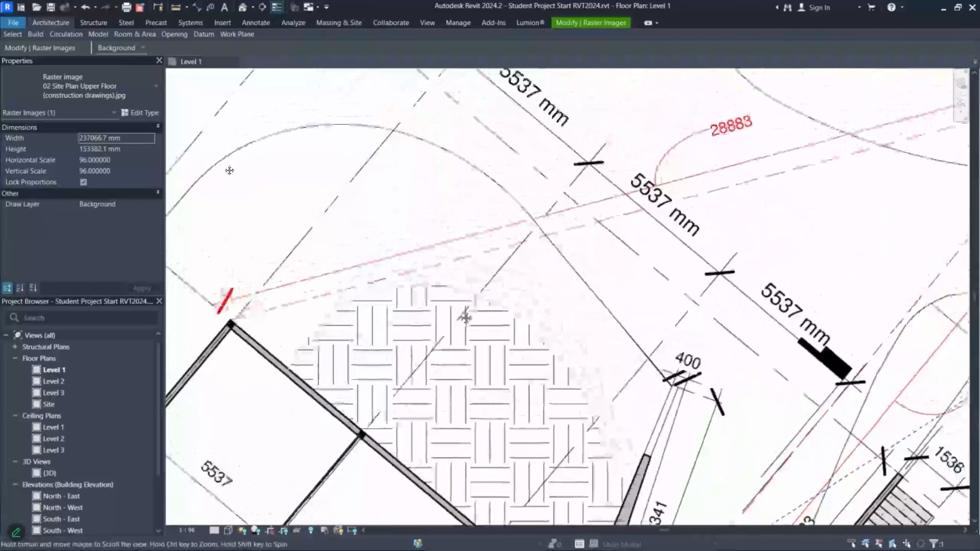
scroll(362, 120, up, 2)
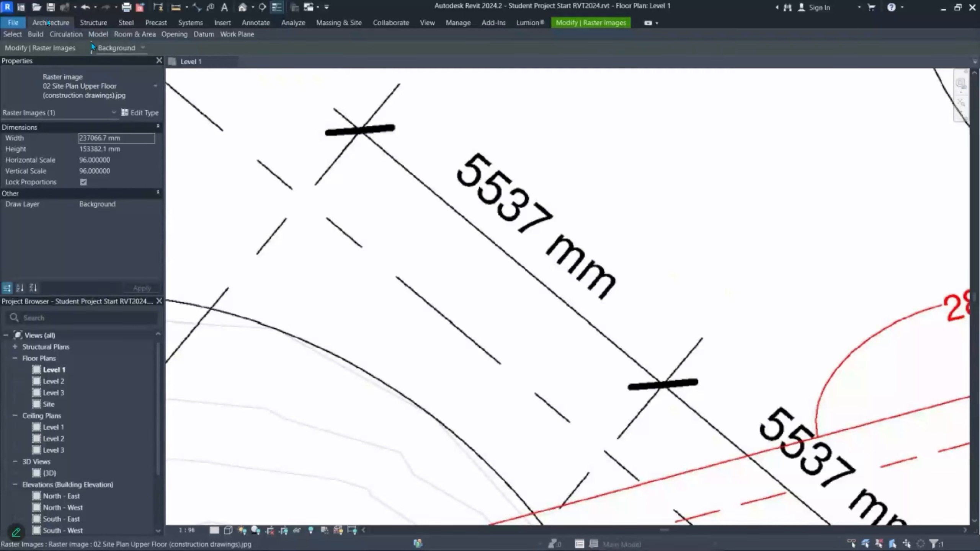
double_click(34, 25)
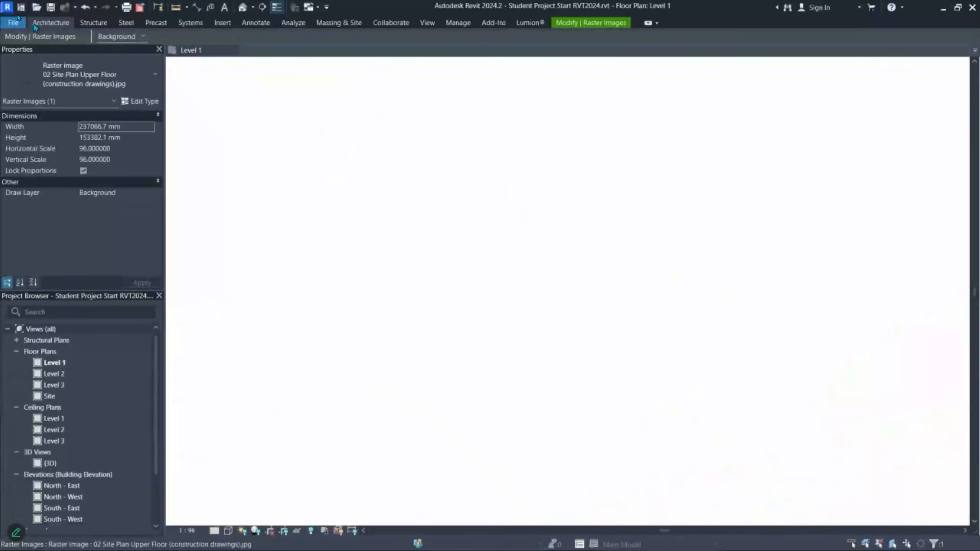
double_click(35, 25)
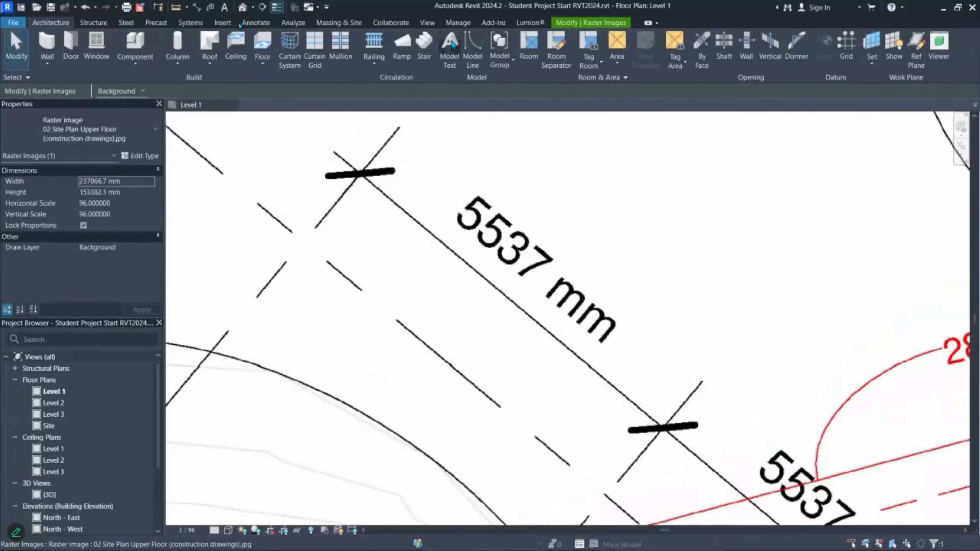
click(473, 45)
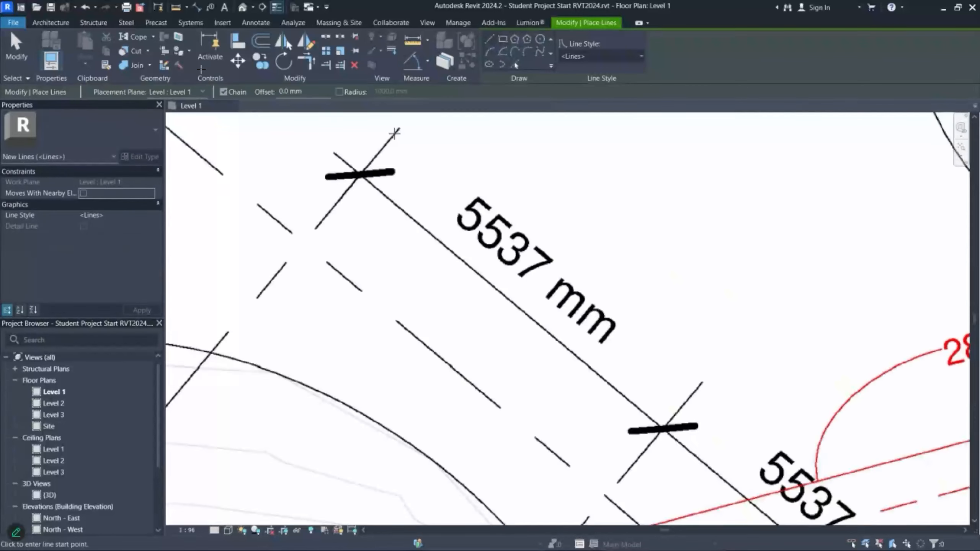
click(398, 130)
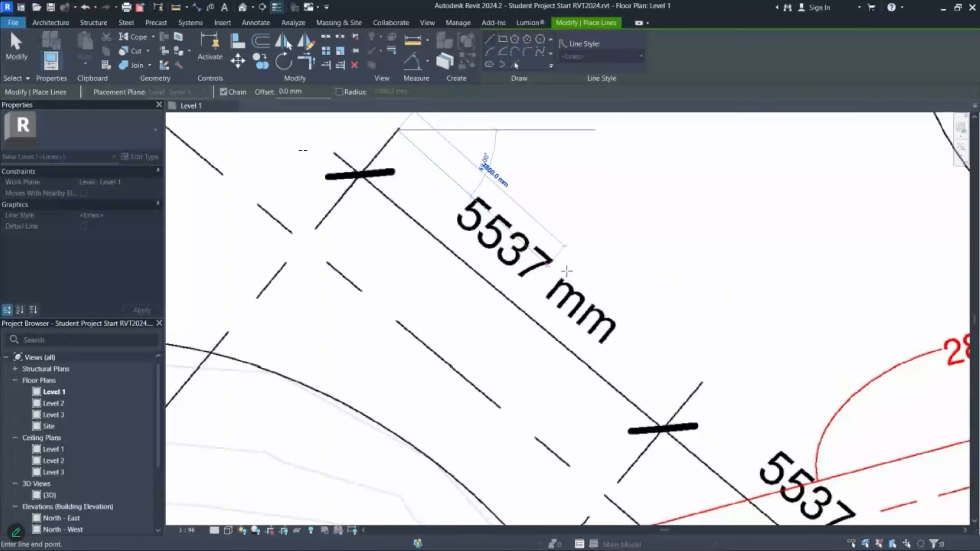
scroll(705, 386, up, 10)
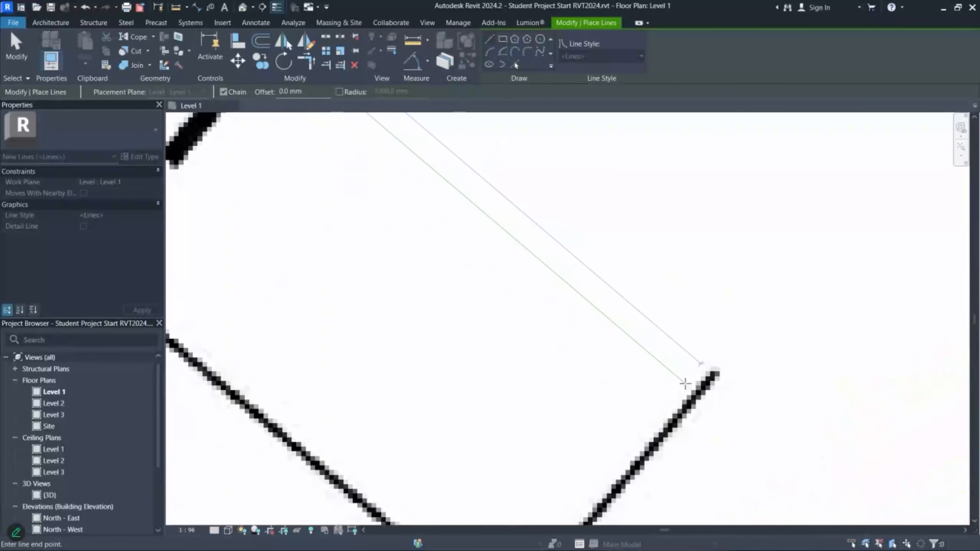
scroll(693, 382, up, 7)
scroll(578, 278, down, 2)
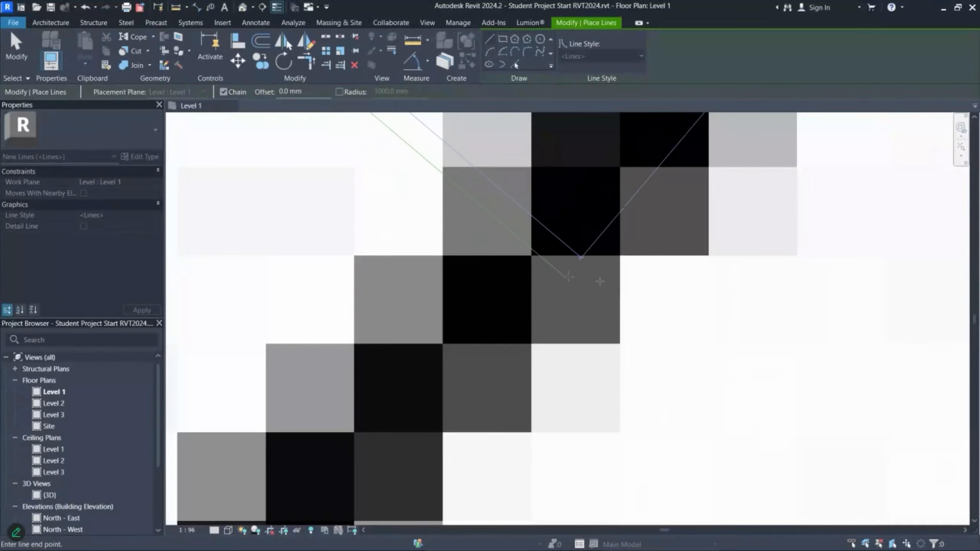
scroll(690, 309, down, 2)
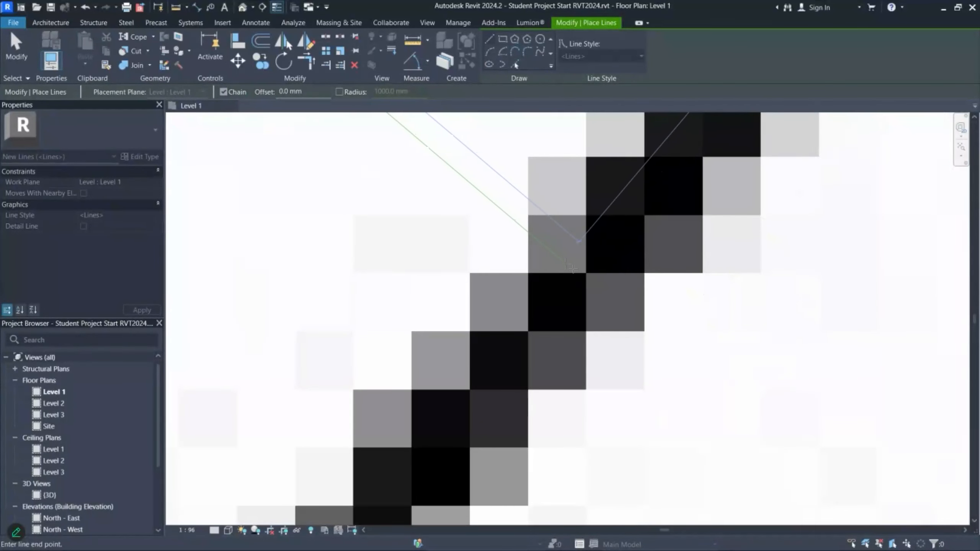
click(583, 277)
scroll(637, 315, down, 8)
key(Escape)
scroll(496, 232, down, 3)
middle_drag(412, 142, 438, 230)
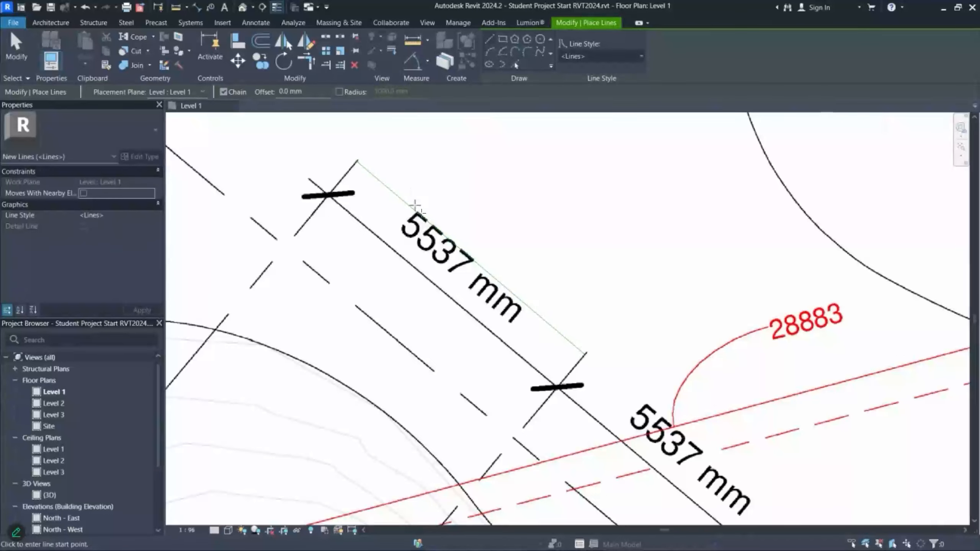
key(Escape)
click(406, 196)
click(487, 232)
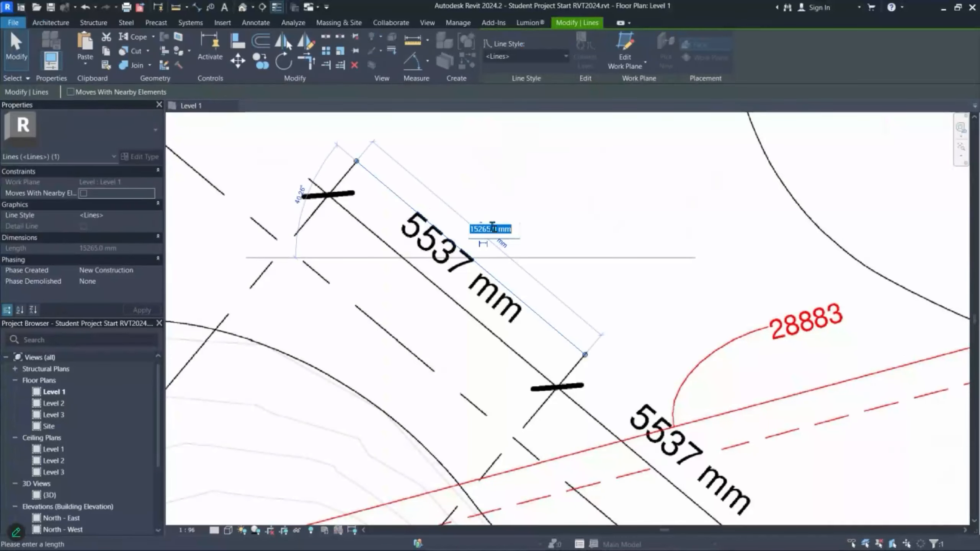
scroll(481, 227, up, 3)
key(Escape)
scroll(444, 295, up, 4)
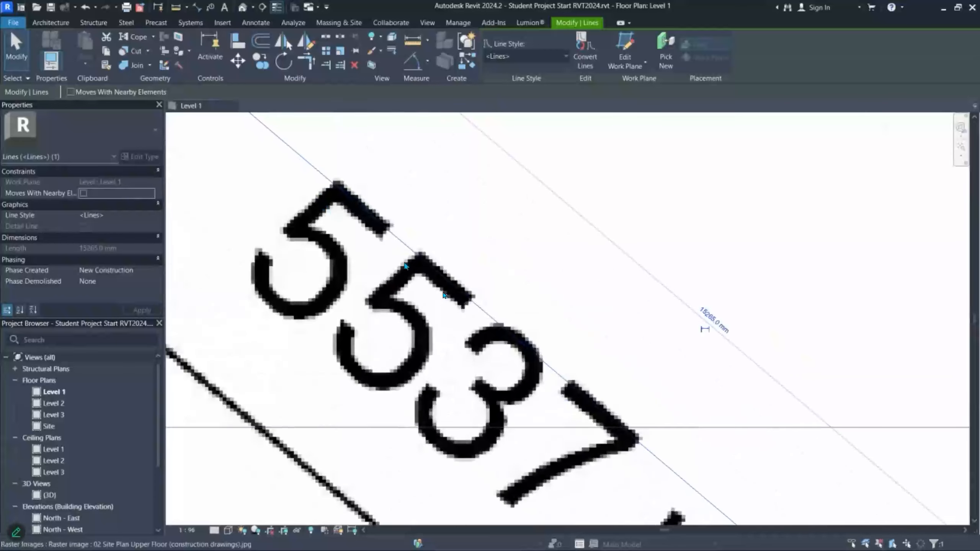
scroll(551, 400, down, 5)
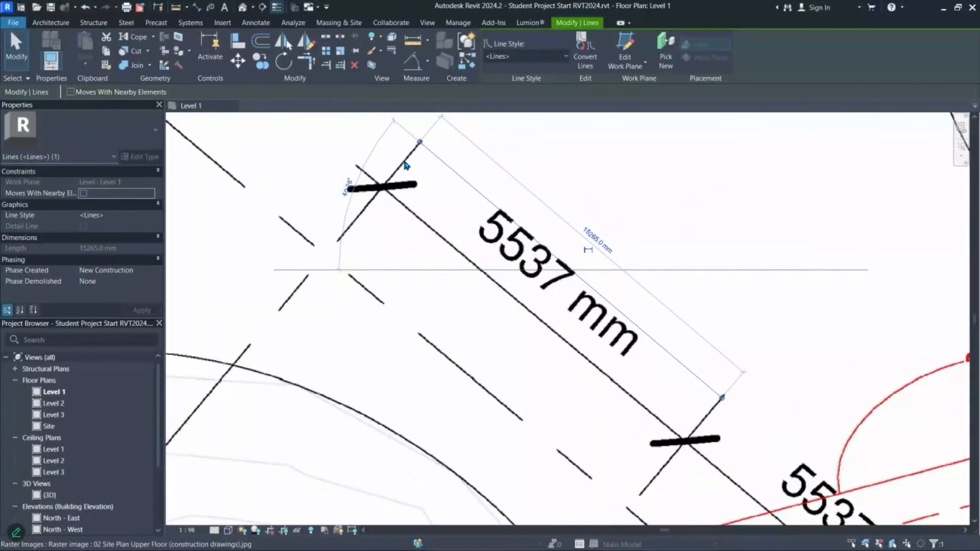
scroll(497, 236, up, 2)
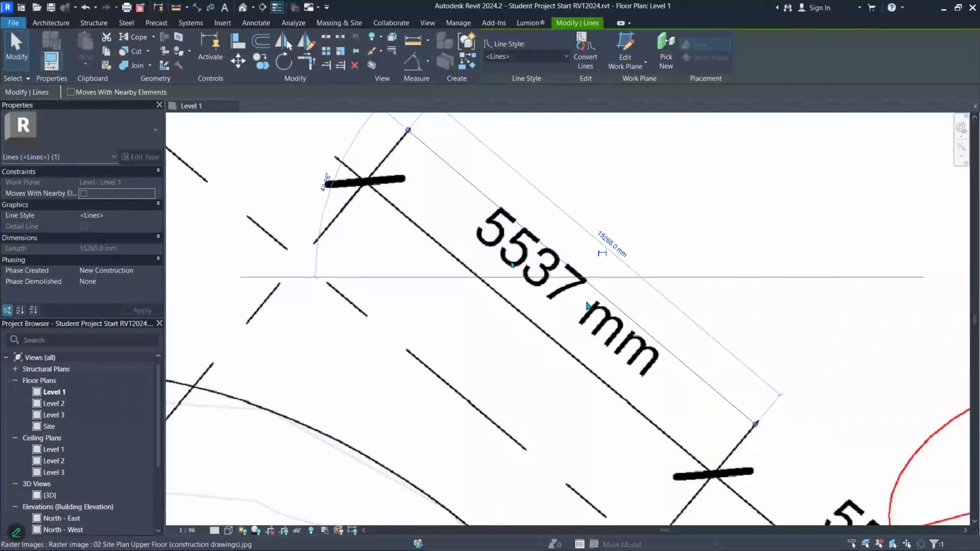
scroll(524, 301, down, 6)
key(Escape)
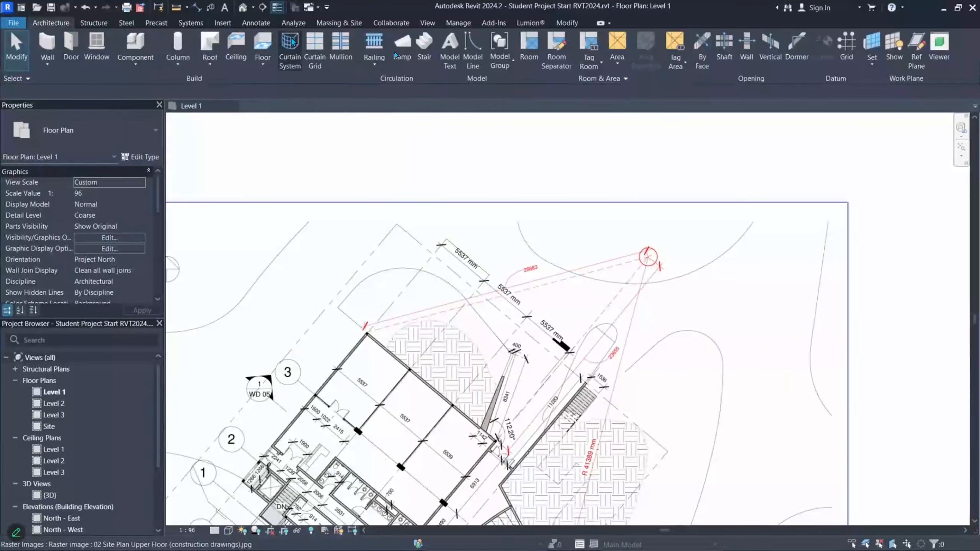
- Draw two vertical grid lines beside the site plan with the Grid tool
click(847, 44)
scroll(368, 343, down, 2)
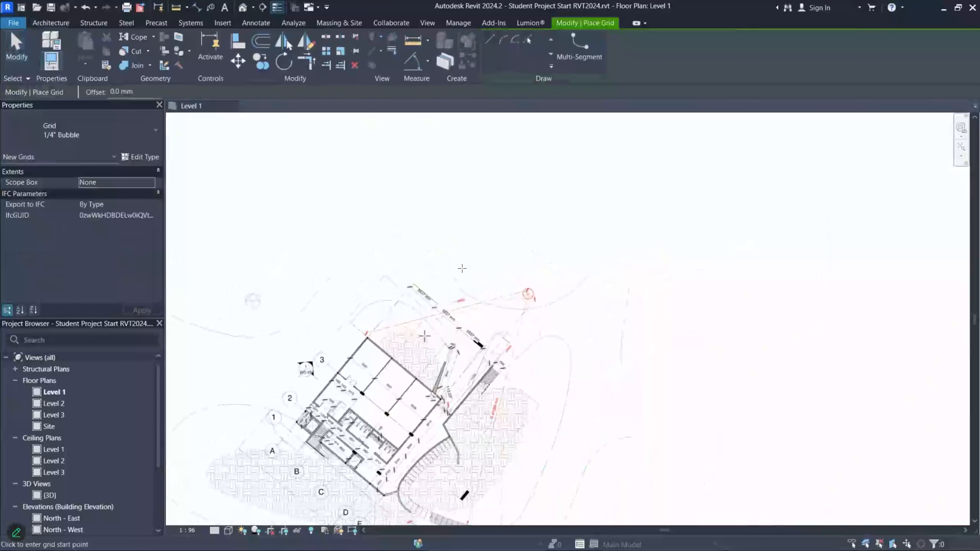
click(688, 174)
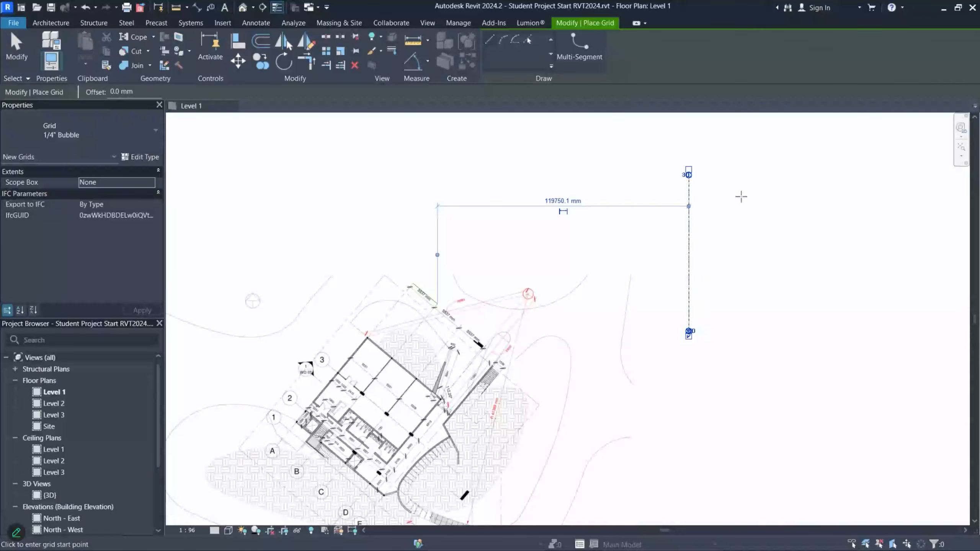
click(740, 194)
click(736, 314)
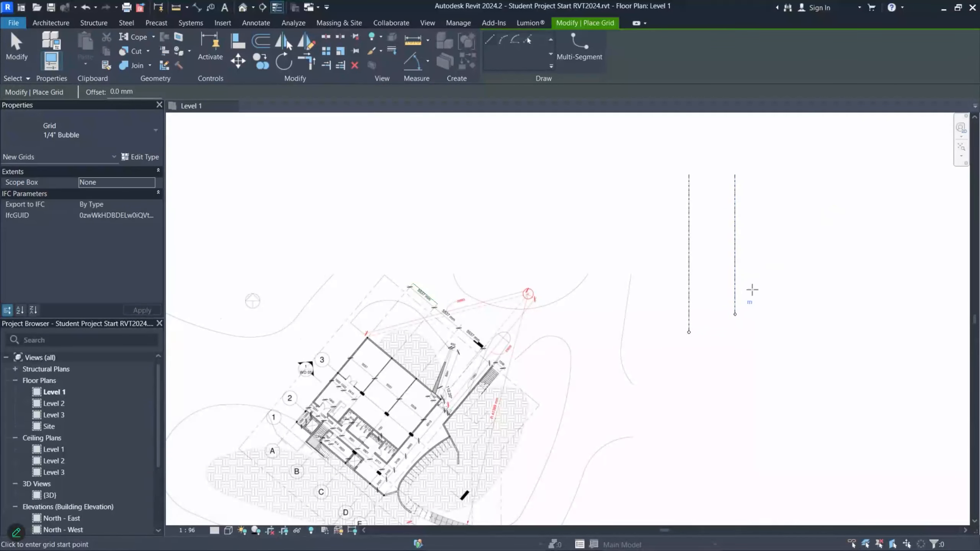
scroll(748, 293, up, 3)
key(Escape)
key(Escape)
- Change the grid spacing from 22000 mm to 5537 mm, then select both new grids
click(725, 211)
scroll(712, 213, up, 3)
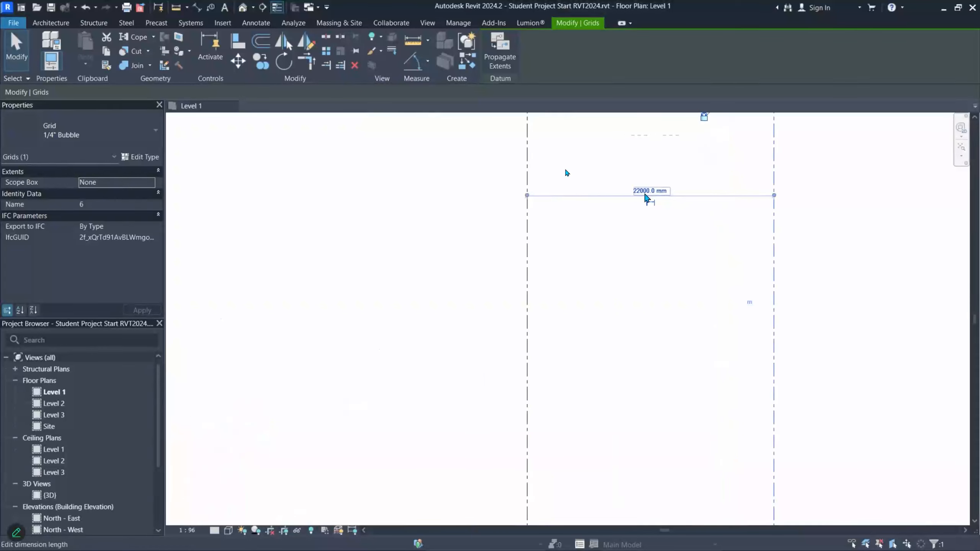
click(648, 191)
text(55)
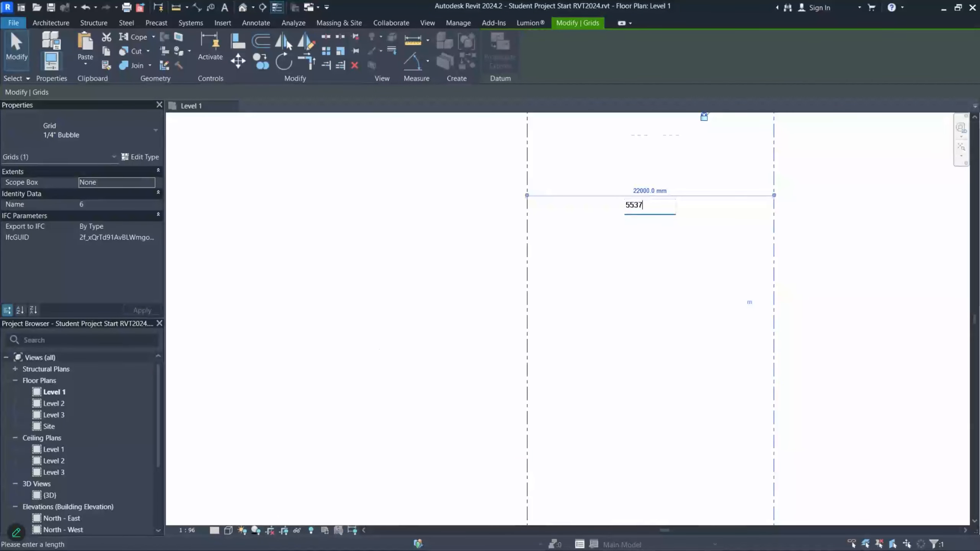
text(37)
key(Return)
scroll(551, 184, up, 5)
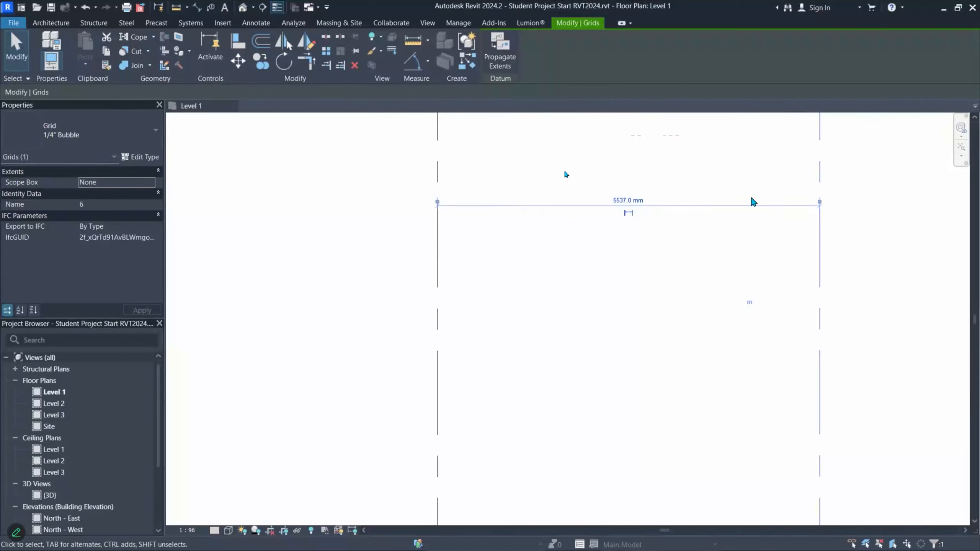
scroll(651, 212, down, 8)
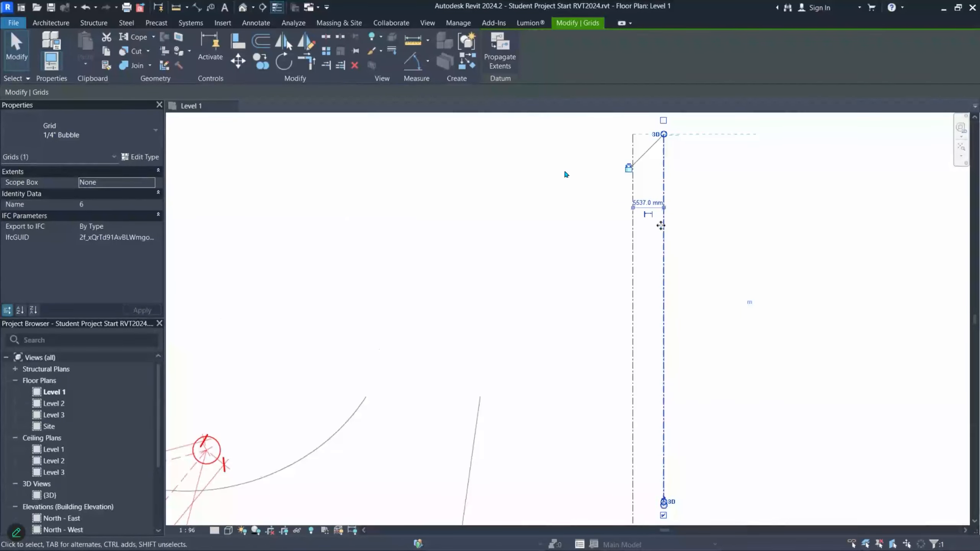
drag(710, 267, 530, 203)
scroll(678, 221, down, 2)
scroll(678, 220, down, 2)
scroll(374, 353, up, 7)
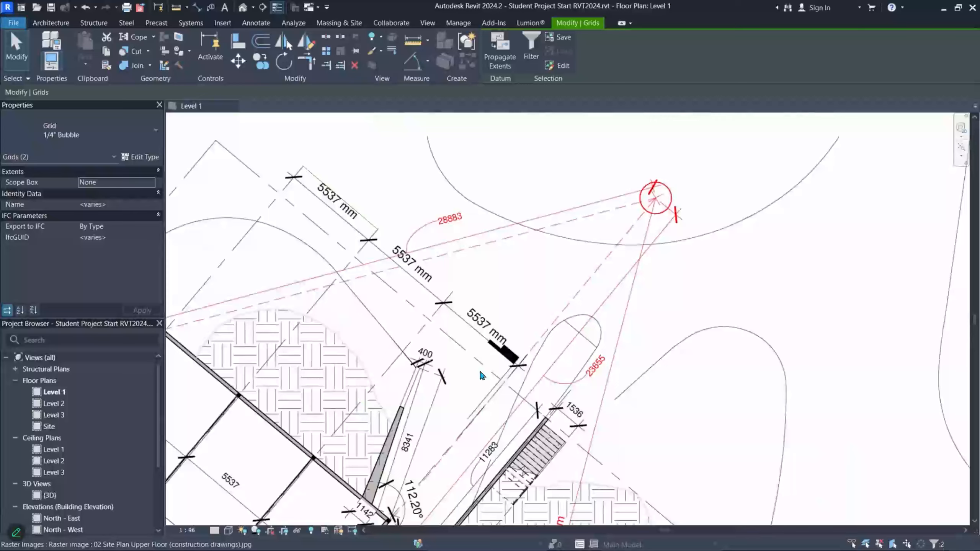
scroll(479, 371, down, 3)
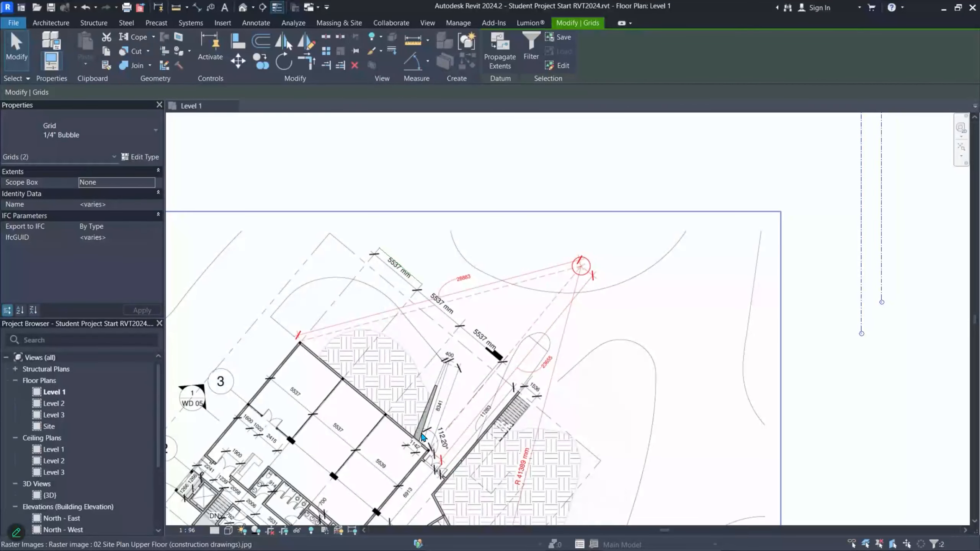
scroll(421, 431, up, 2)
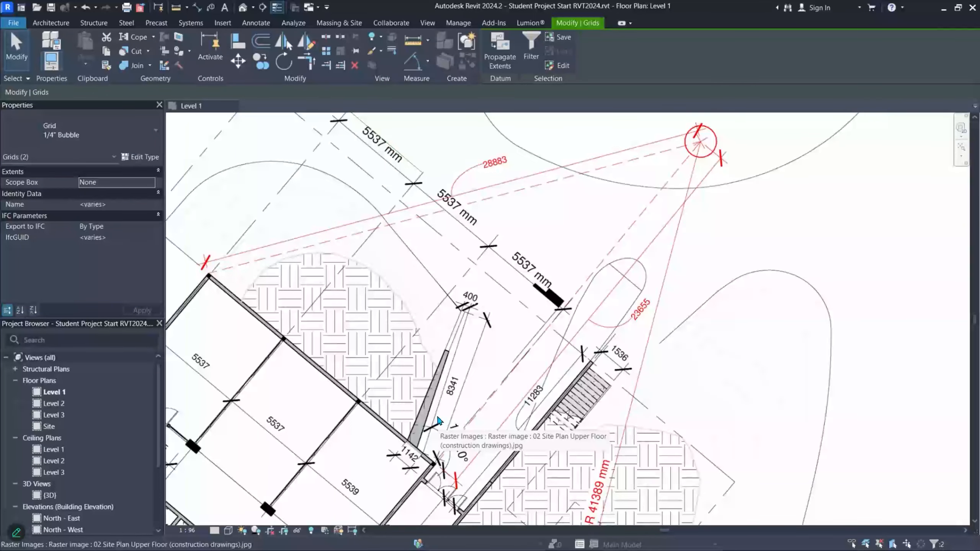
scroll(377, 421, up, 6)
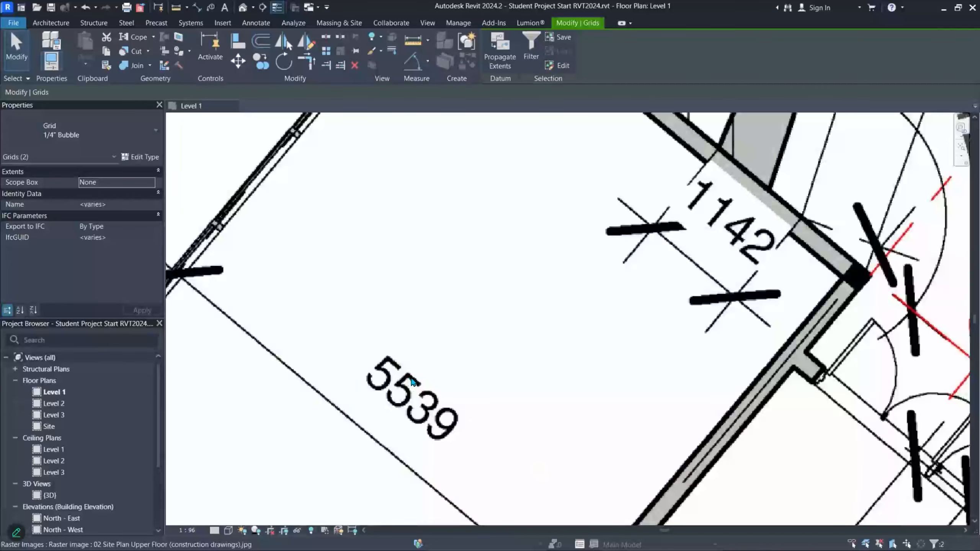
scroll(410, 381, down, 2)
scroll(410, 381, down, 3)
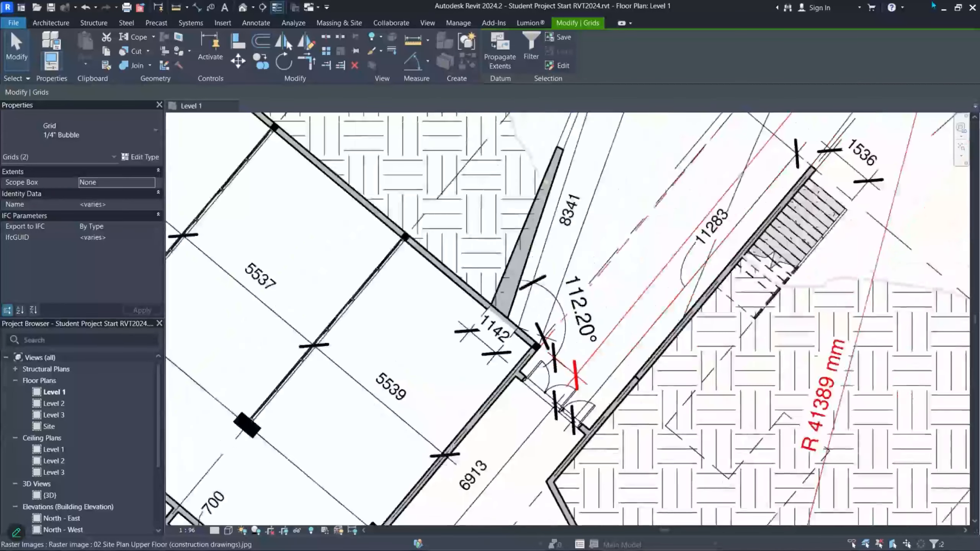
scroll(744, 214, down, 2)
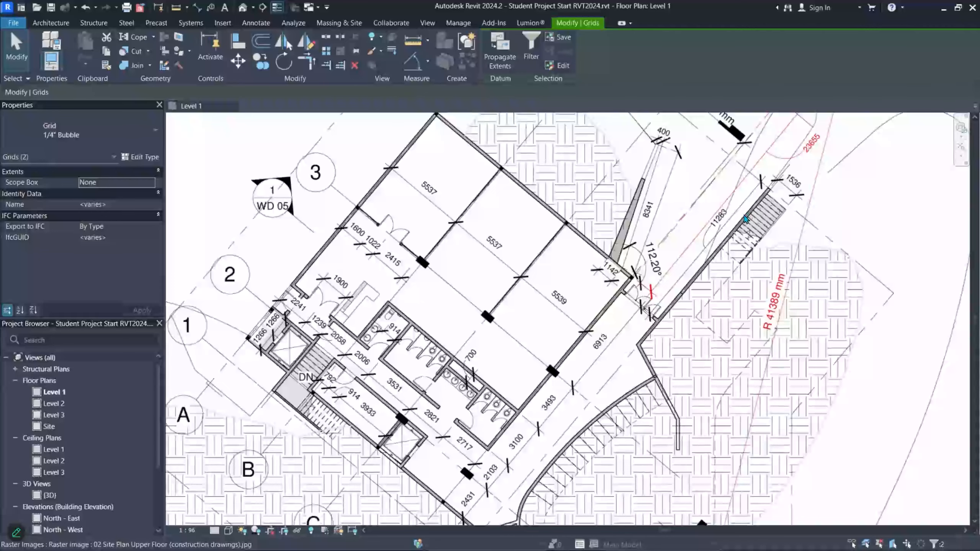
scroll(745, 219, down, 2)
scroll(700, 295, down, 2)
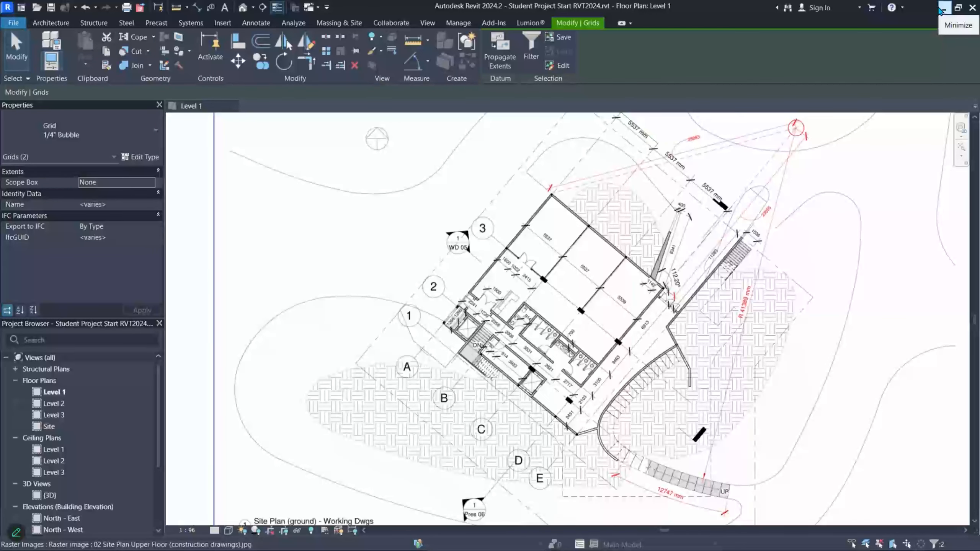
- Minimize Revit 2024 so the Google Drive drawings folder shows over Revit 2020.2
click(944, 8)
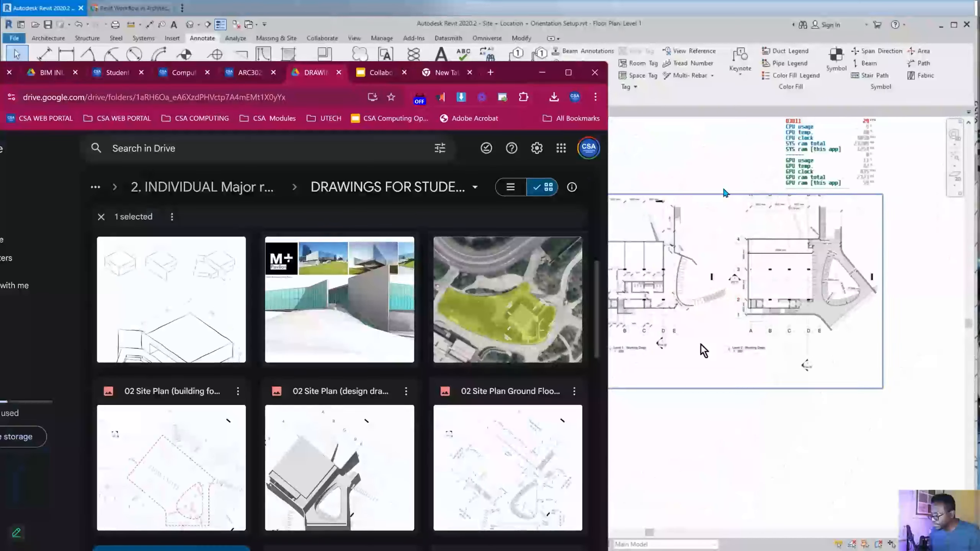
click(702, 348)
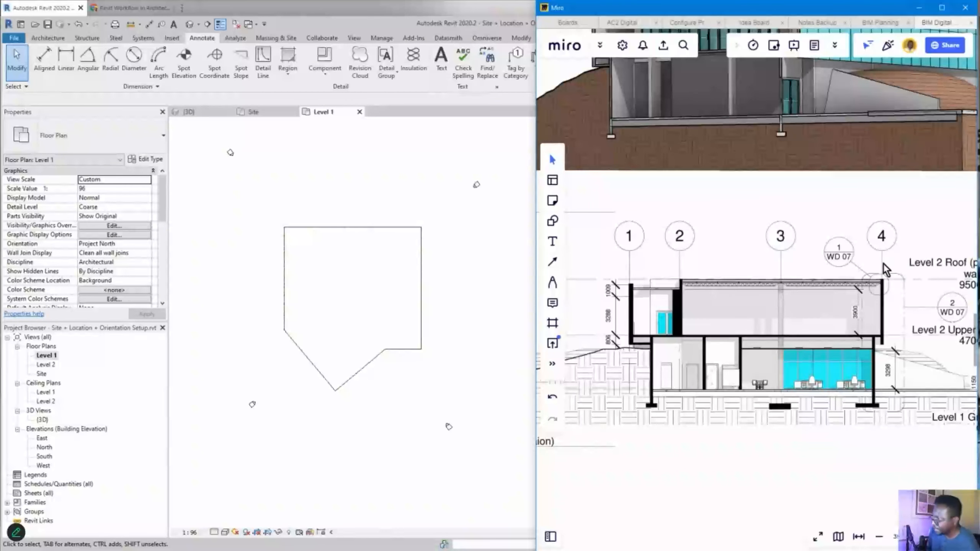
scroll(880, 297, down, 4)
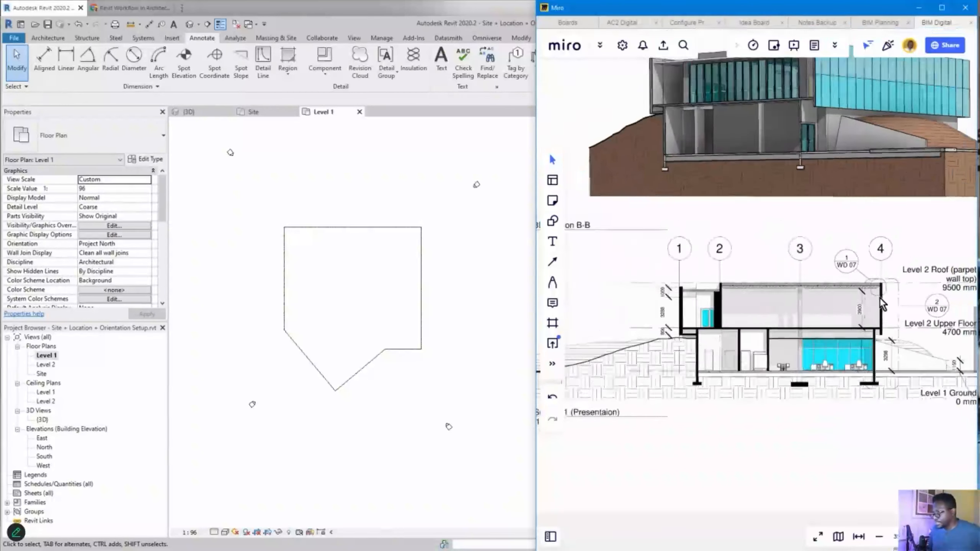
middle_drag(729, 511, 952, 277)
scroll(823, 319, up, 5)
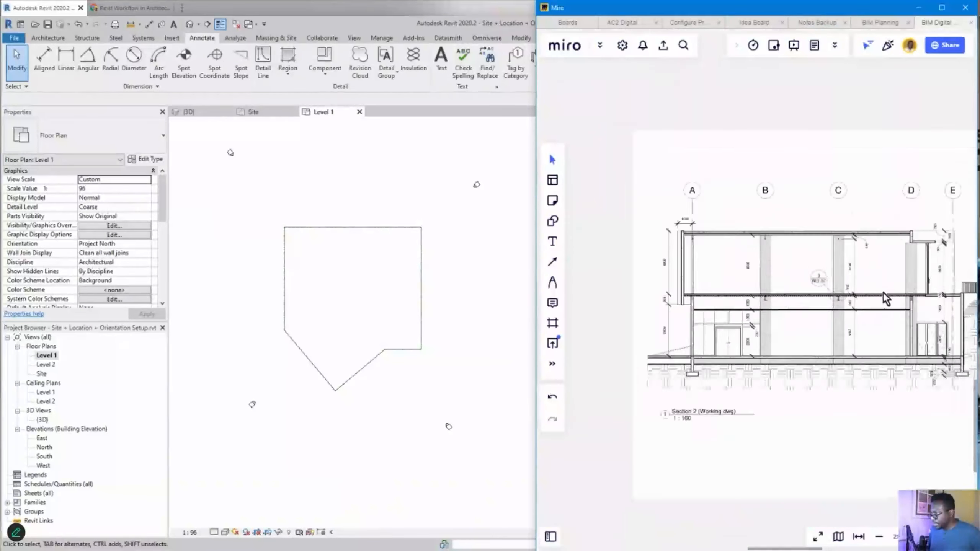
mouse_move(895, 299)
middle_down()
mouse_move(845, 304)
mouse_move(854, 306)
middle_up()
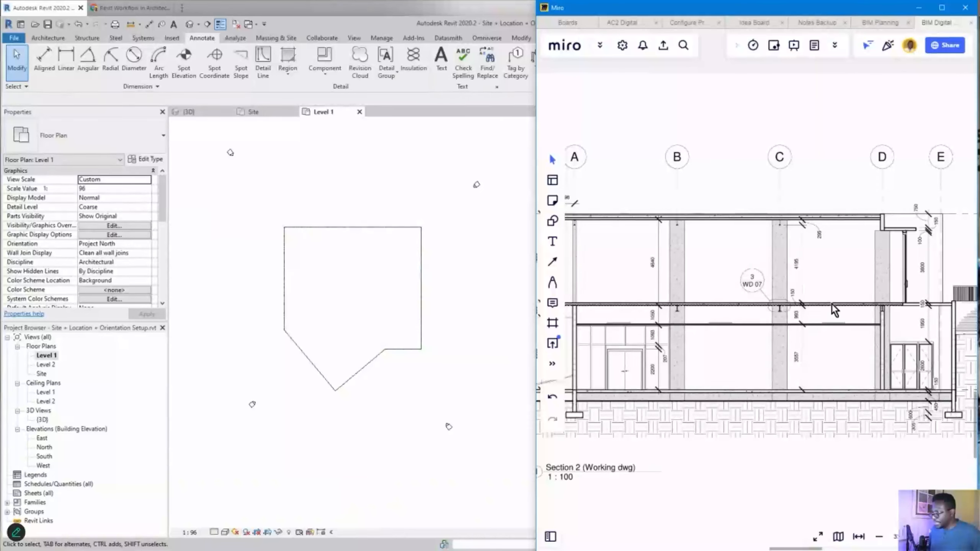
middle_drag(911, 269, 829, 276)
scroll(845, 282, up, 4)
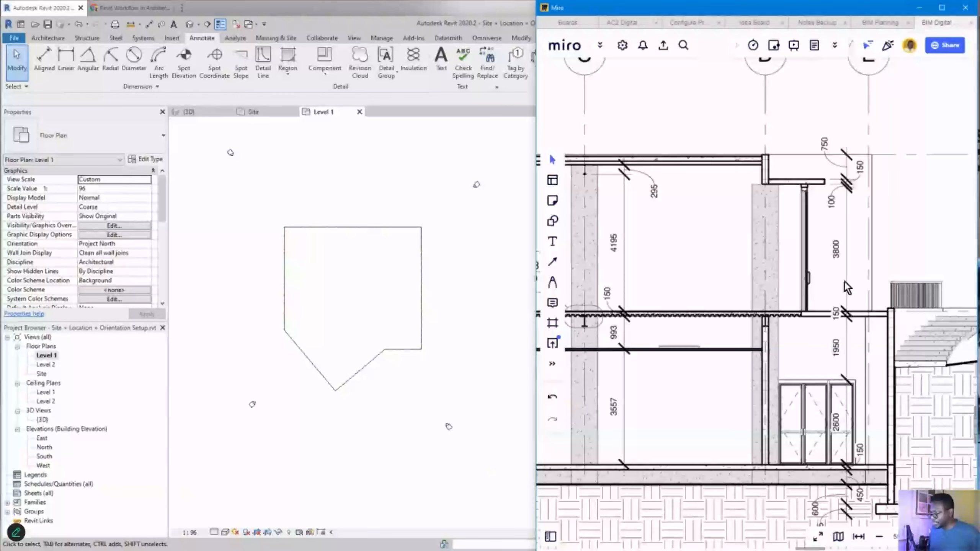
scroll(629, 340, down, 5)
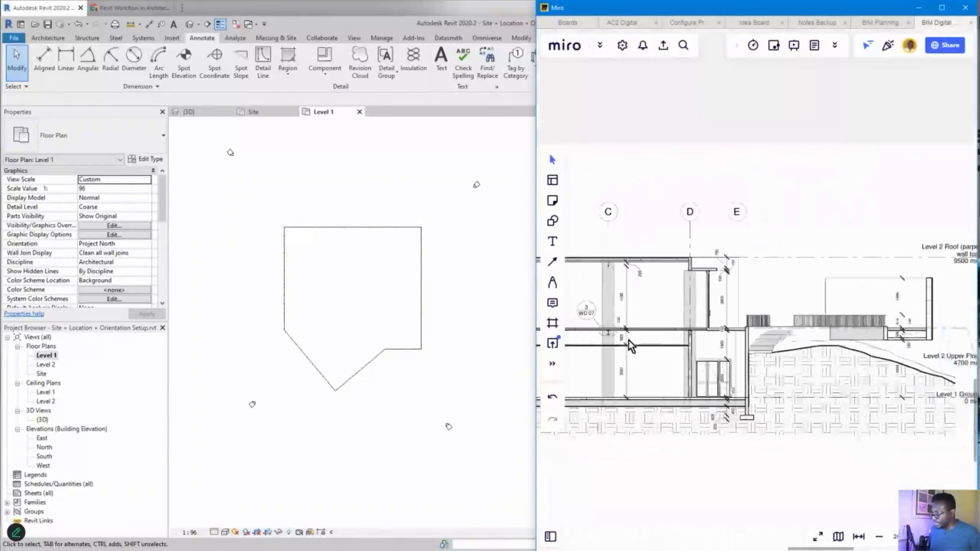
drag(870, 200, 660, 308)
scroll(748, 243, up, 6)
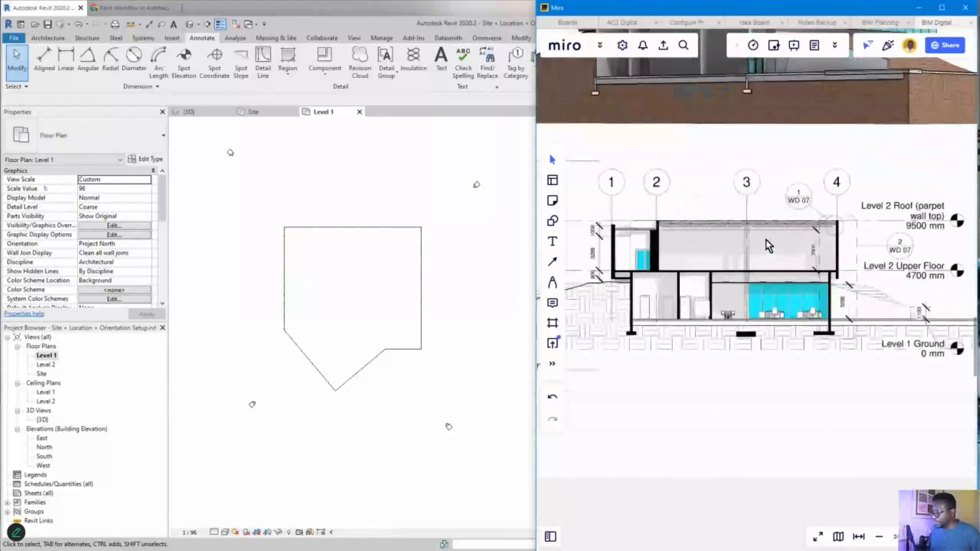
drag(785, 263, 640, 264)
scroll(874, 294, up, 3)
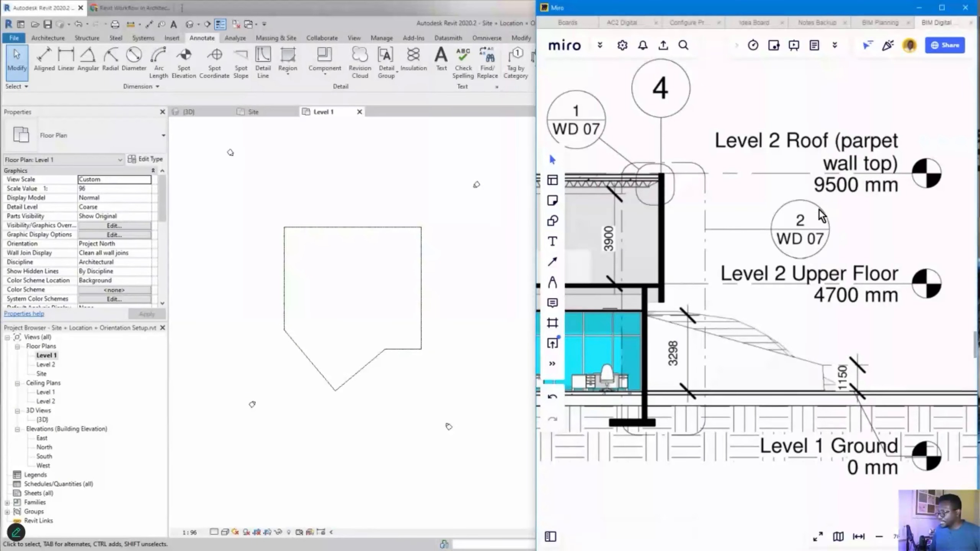
scroll(796, 263, down, 4)
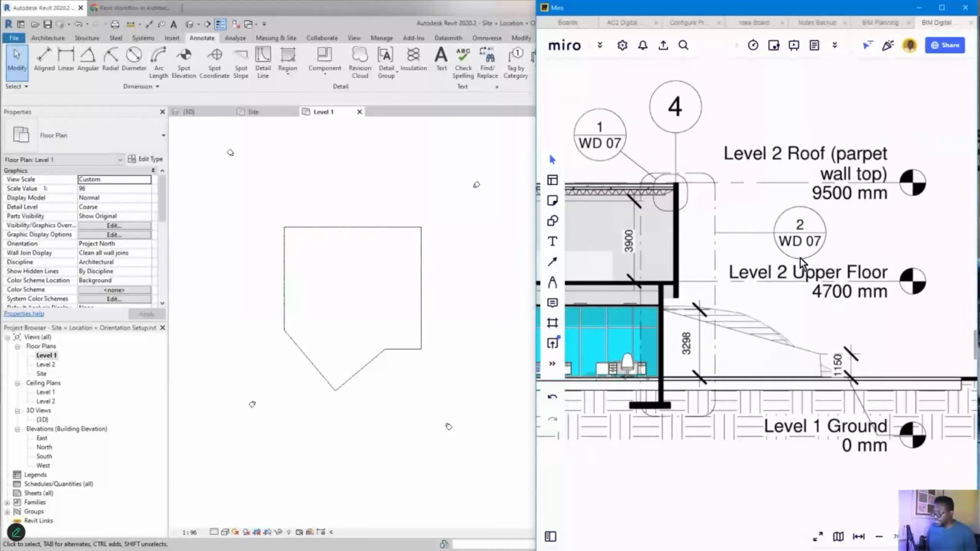
mouse_move(668, 267)
mouse_down()
mouse_move(751, 208)
mouse_move(750, 260)
mouse_move(690, 258)
mouse_up()
scroll(873, 272, up, 5)
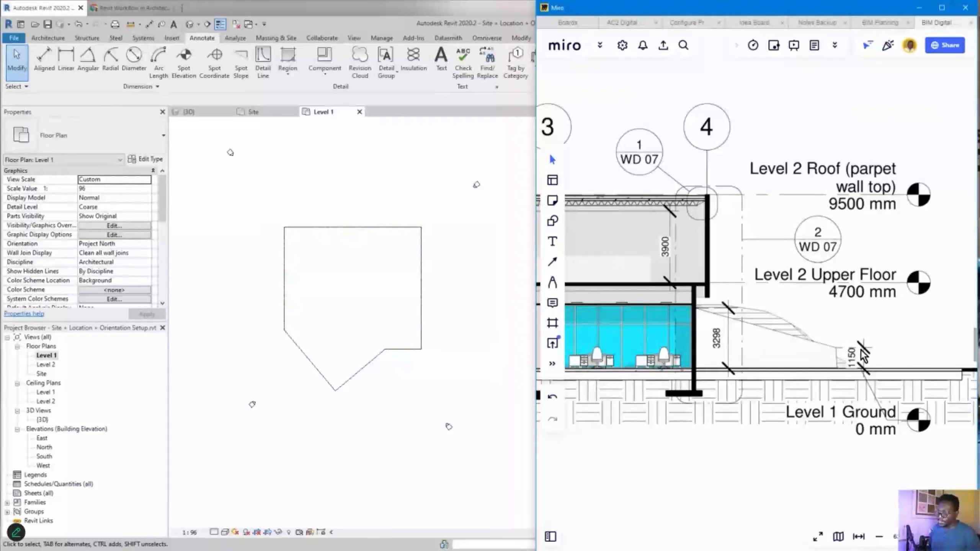
scroll(864, 323, down, 5)
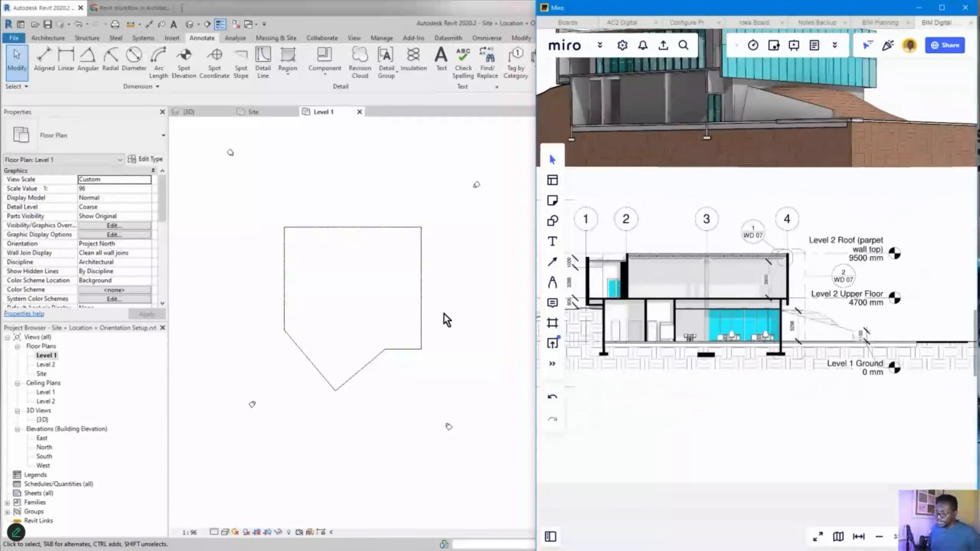
scroll(758, 298, down, 3)
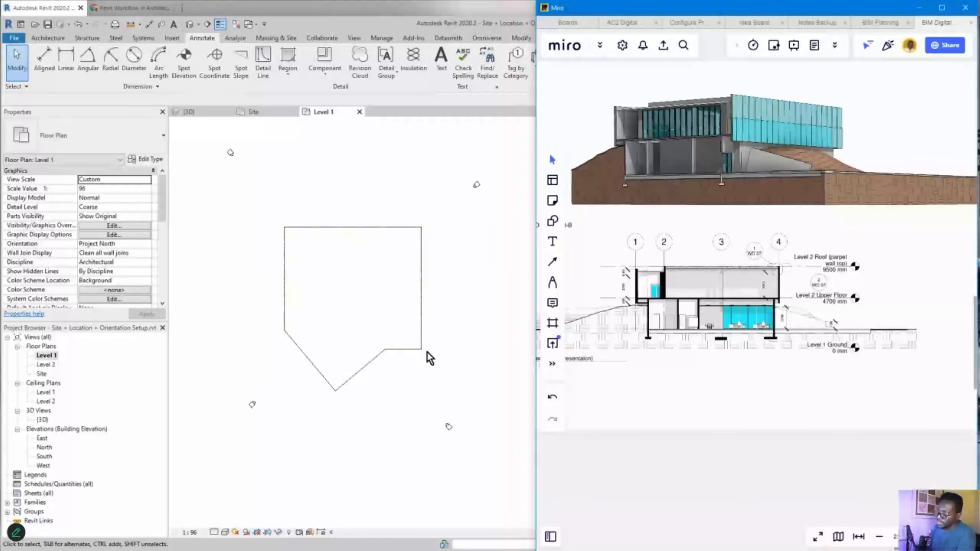
- Activate Revit 2020.2, shift the Level 1 plan, and narrow the window beside the Miro board
click(421, 404)
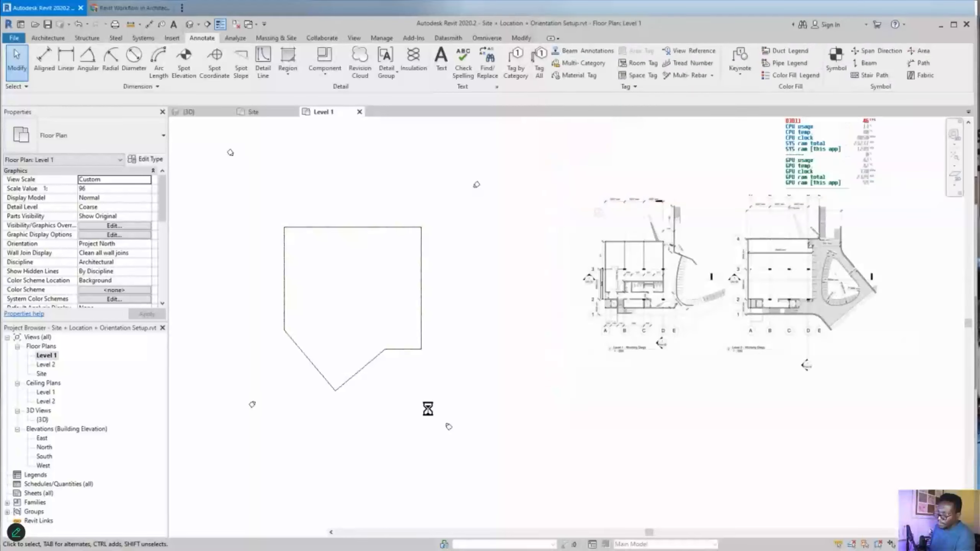
middle_drag(510, 264, 521, 284)
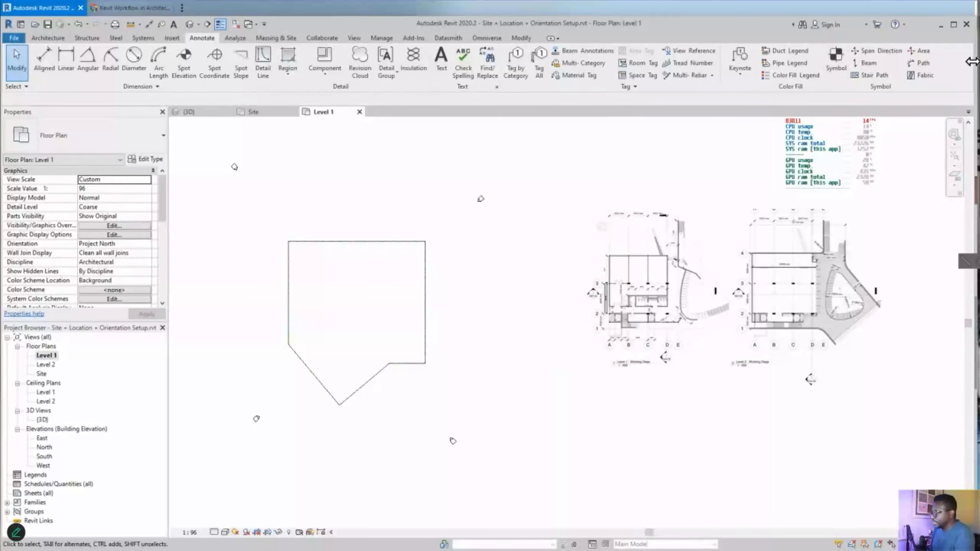
drag(972, 228, 534, 107)
scroll(450, 283, down, 3)
scroll(421, 347, up, 5)
middle_drag(411, 323, 396, 372)
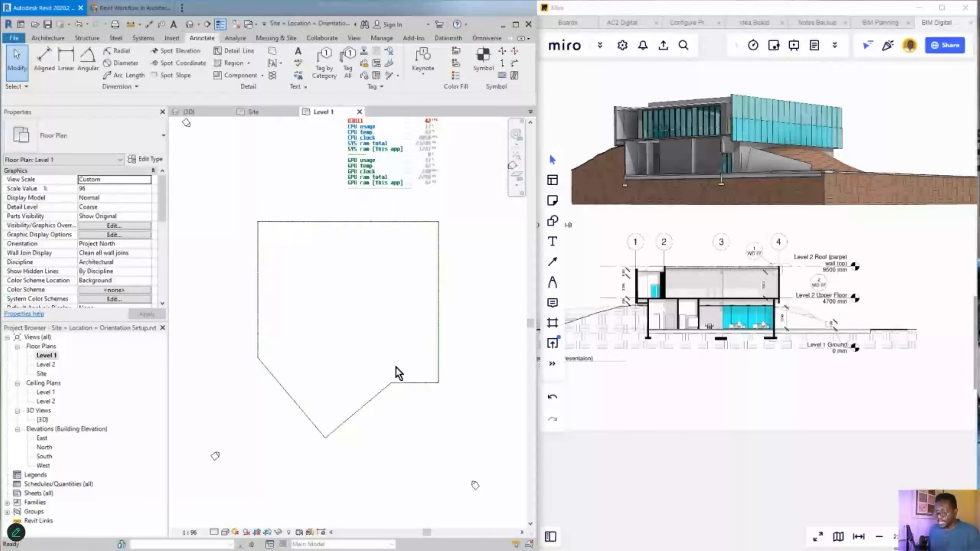
scroll(781, 350, down, 5)
scroll(767, 321, down, 3)
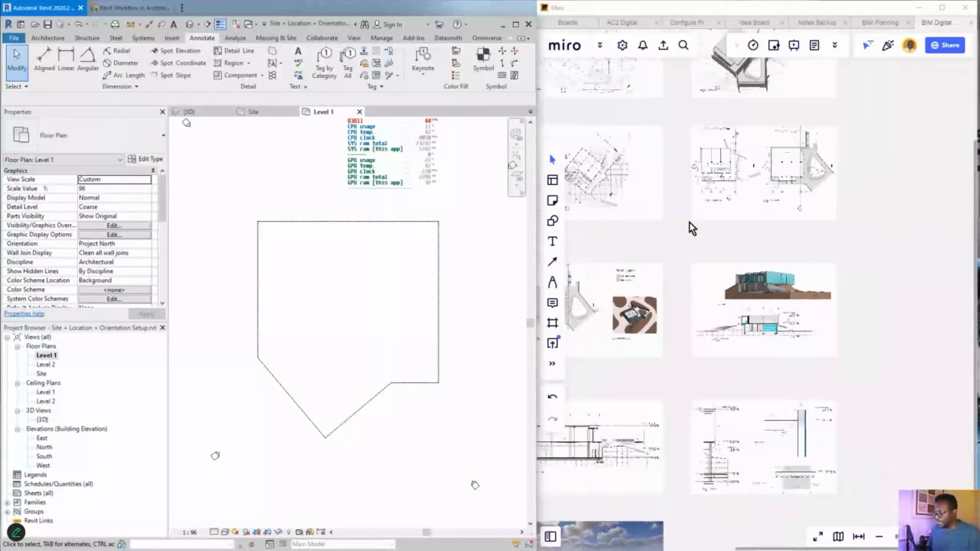
scroll(787, 281, up, 2)
scroll(661, 216, up, 3)
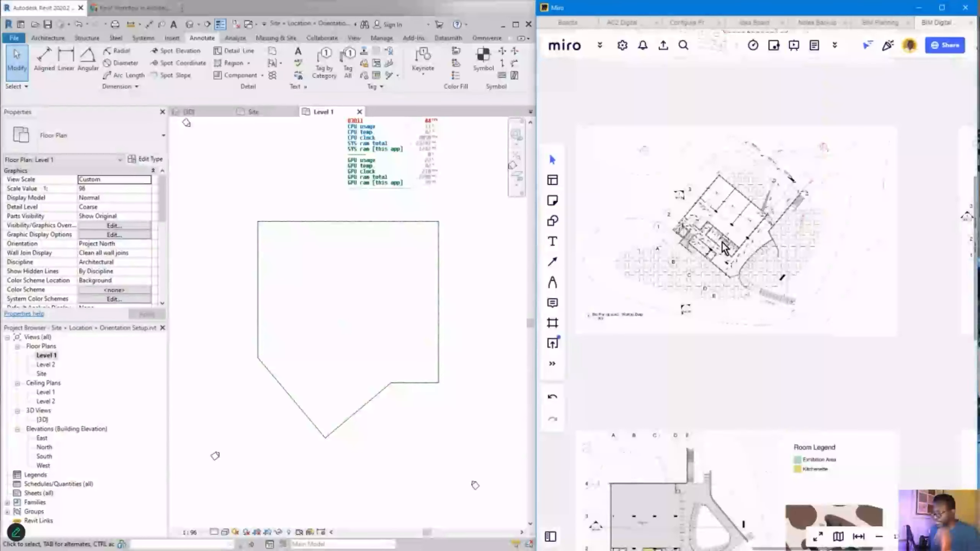
scroll(620, 308, up, 2)
scroll(411, 330, down, 3)
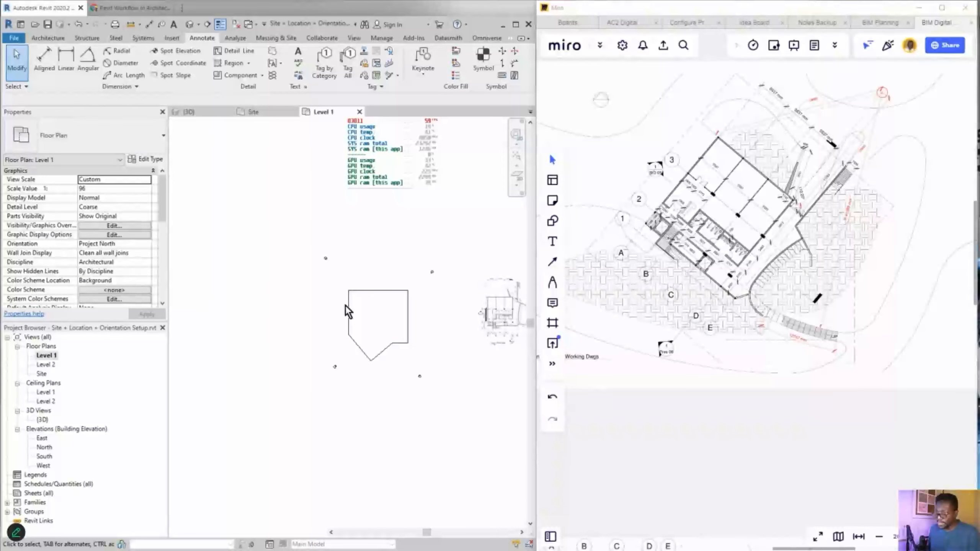
middle_drag(433, 306, 390, 320)
scroll(458, 324, up, 2)
scroll(462, 330, up, 5)
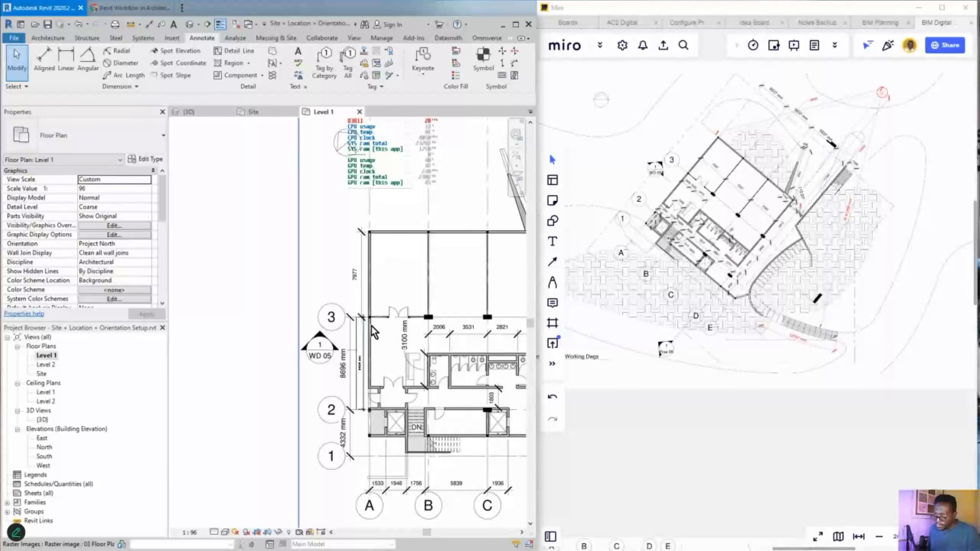
scroll(372, 324, down, 2)
middle_drag(442, 353, 387, 341)
scroll(353, 364, up, 5)
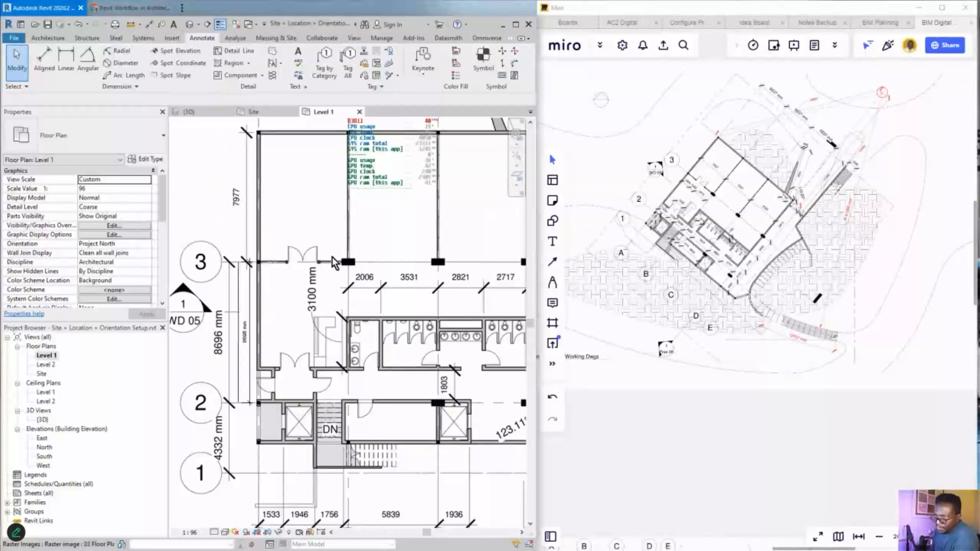
scroll(392, 287, down, 6)
middle_drag(208, 359, 437, 363)
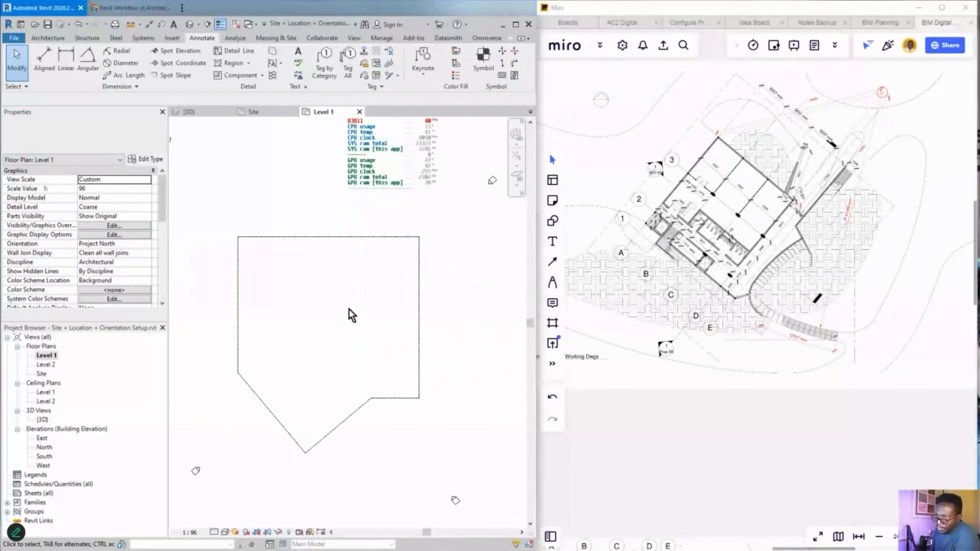
scroll(349, 309, up, 3)
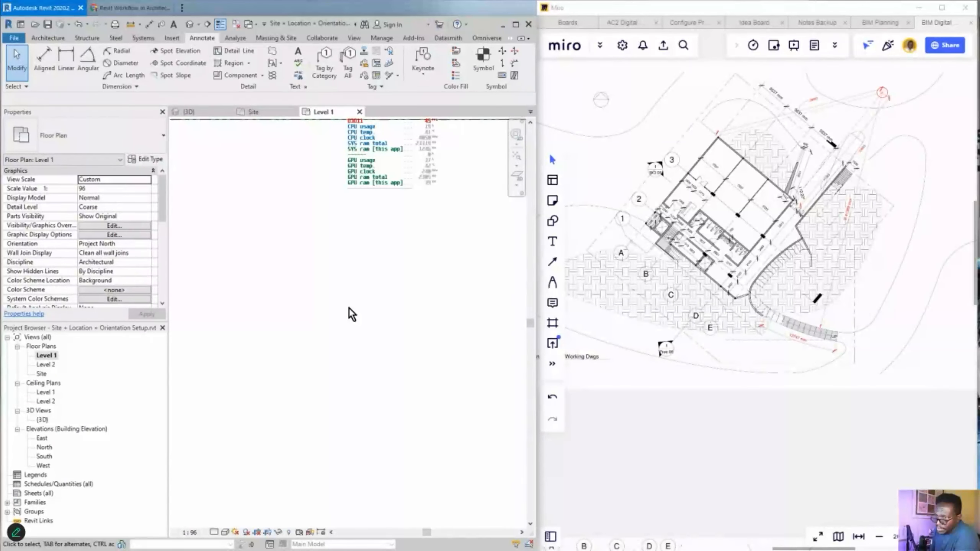
scroll(339, 328, down, 3)
drag(355, 346, 285, 334)
scroll(305, 340, up, 4)
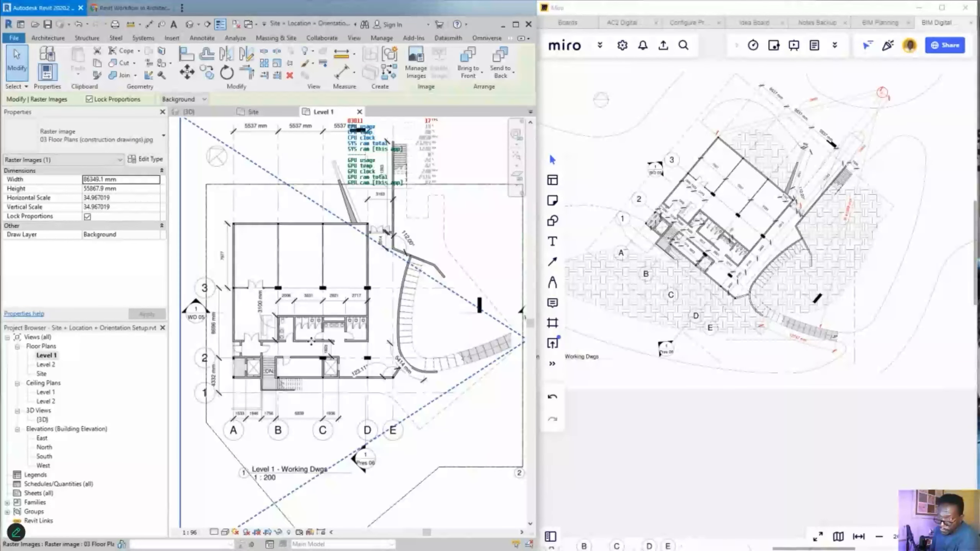
drag(233, 304, 267, 314)
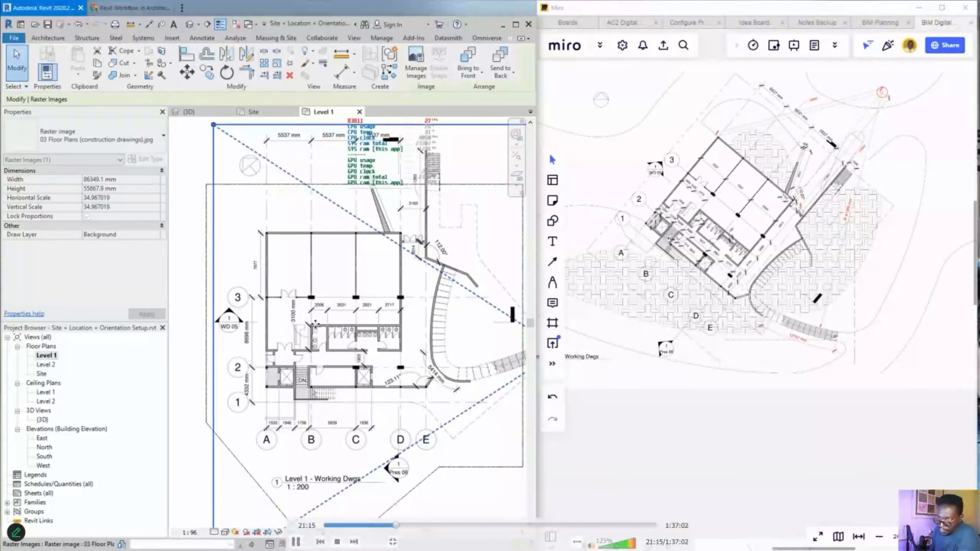
scroll(312, 313, up, 3)
scroll(309, 300, up, 1)
scroll(320, 286, down, 1)
scroll(331, 305, down, 1)
scroll(338, 309, up, 1)
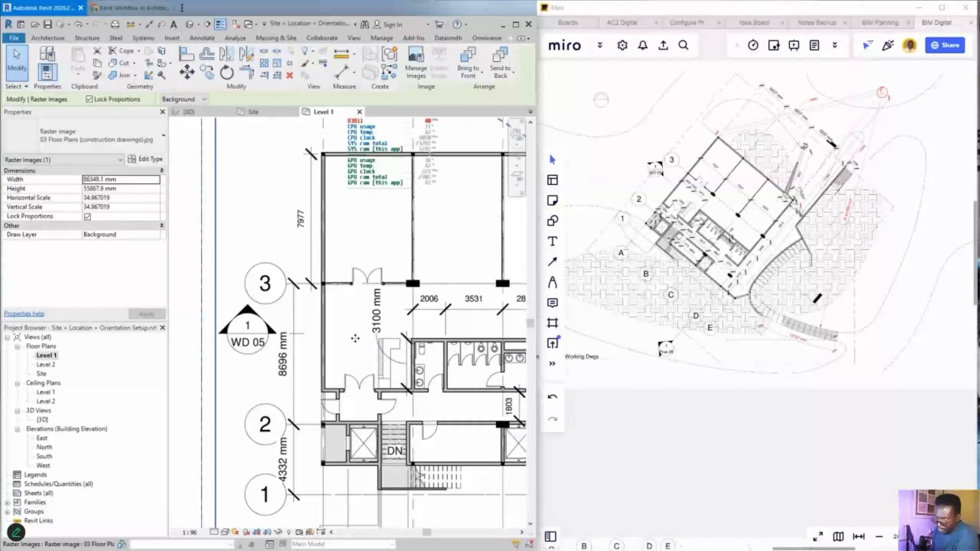
scroll(337, 425, up, 5)
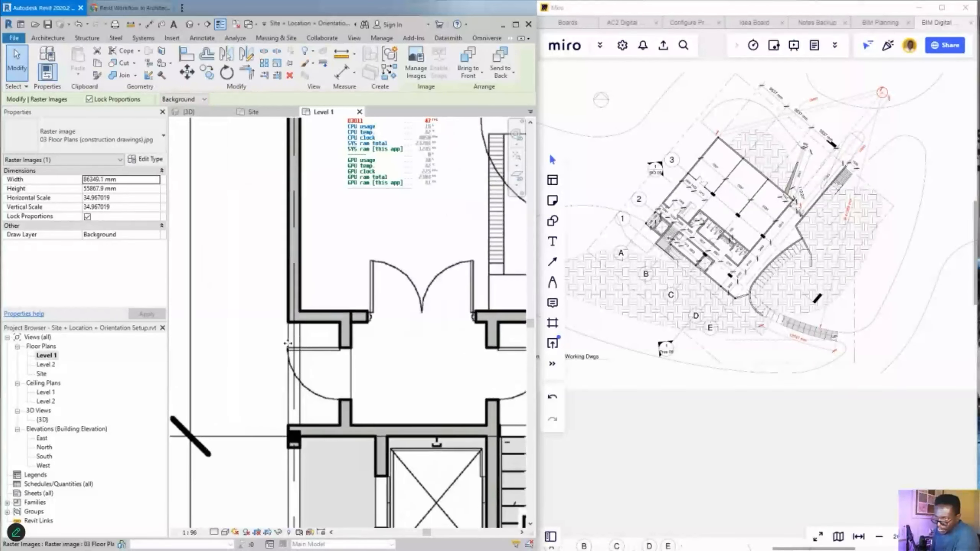
scroll(335, 338, down, 3)
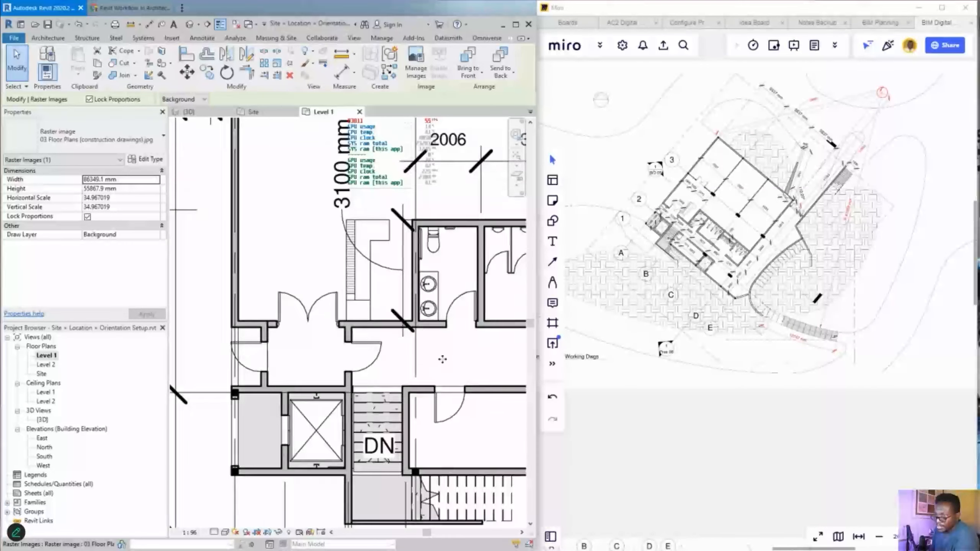
scroll(442, 359, down, 2)
scroll(217, 348, down, 4)
scroll(247, 356, down, 1)
drag(275, 362, 382, 367)
key(ctrl+z)
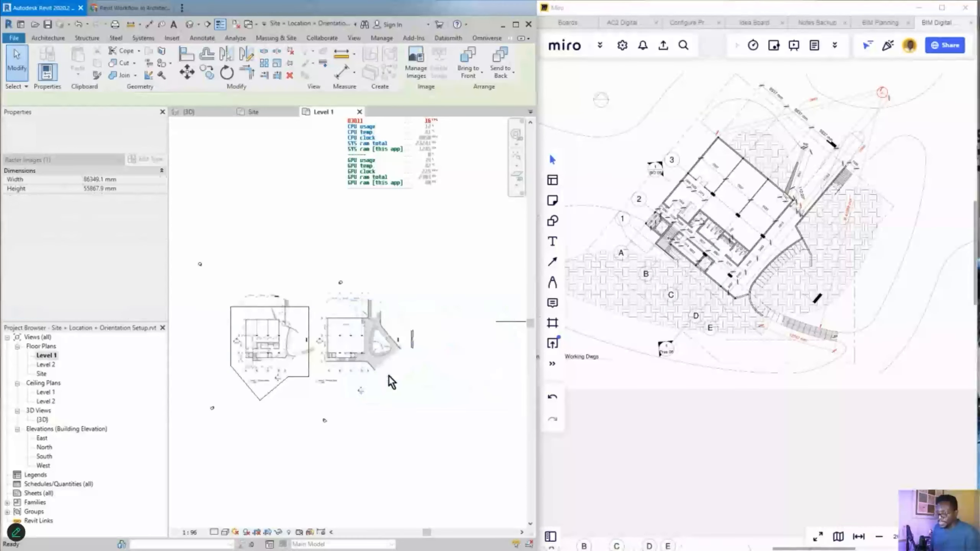
key(ctrl+z)
key(ctrl+z)
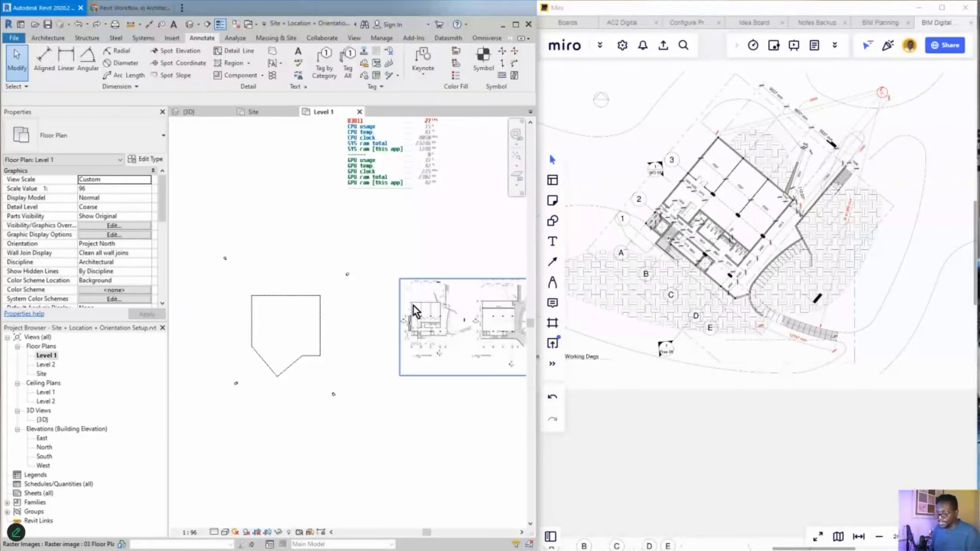
scroll(421, 340, up, 5)
scroll(391, 326, up, 2)
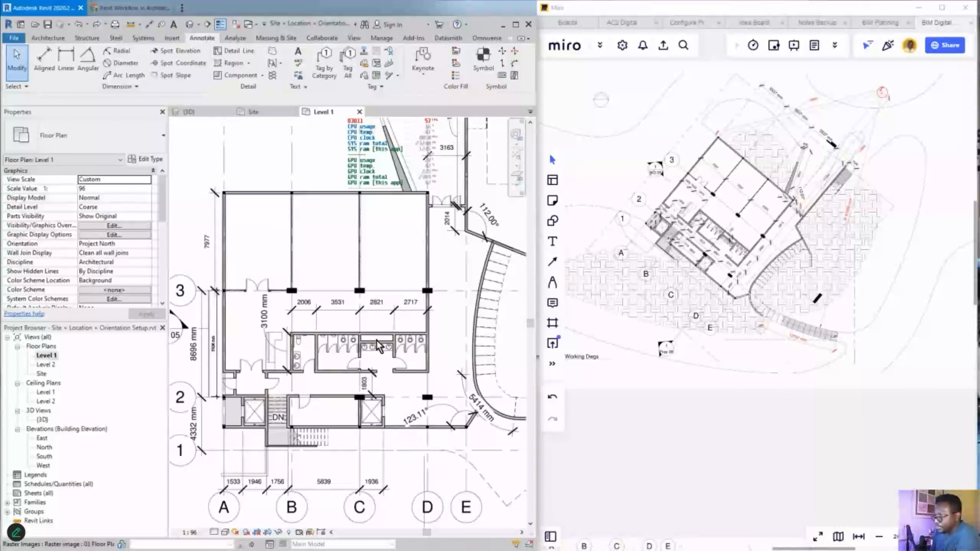
scroll(395, 340, down, 5)
middle_drag(308, 355, 440, 329)
middle_drag(268, 344, 419, 356)
scroll(347, 360, up, 2)
scroll(387, 320, down, 2)
scroll(404, 326, down, 1)
middle_drag(401, 337, 170, 325)
scroll(490, 284, up, 4)
middle_drag(440, 274, 384, 276)
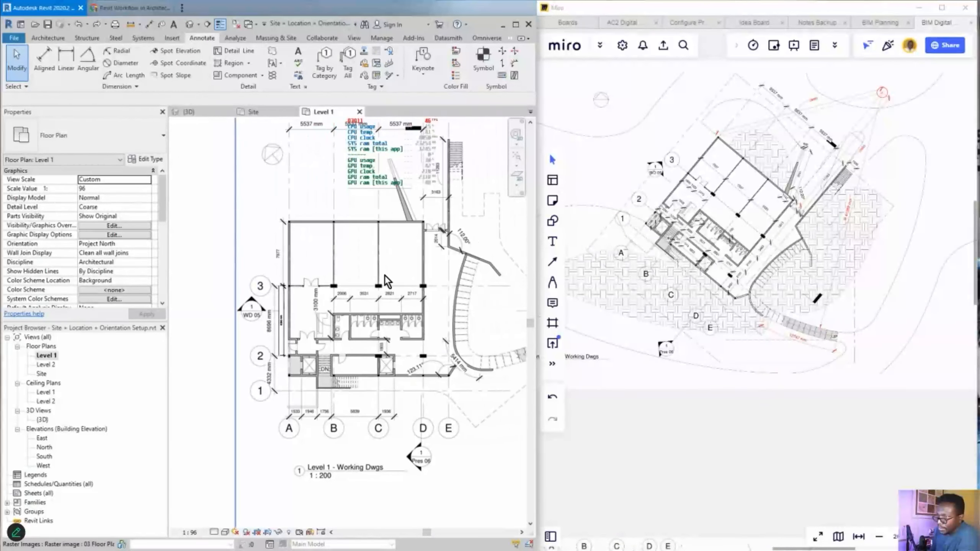
scroll(434, 337, down, 4)
middle_drag(331, 350, 444, 328)
middle_drag(313, 335, 408, 331)
middle_drag(350, 325, 330, 337)
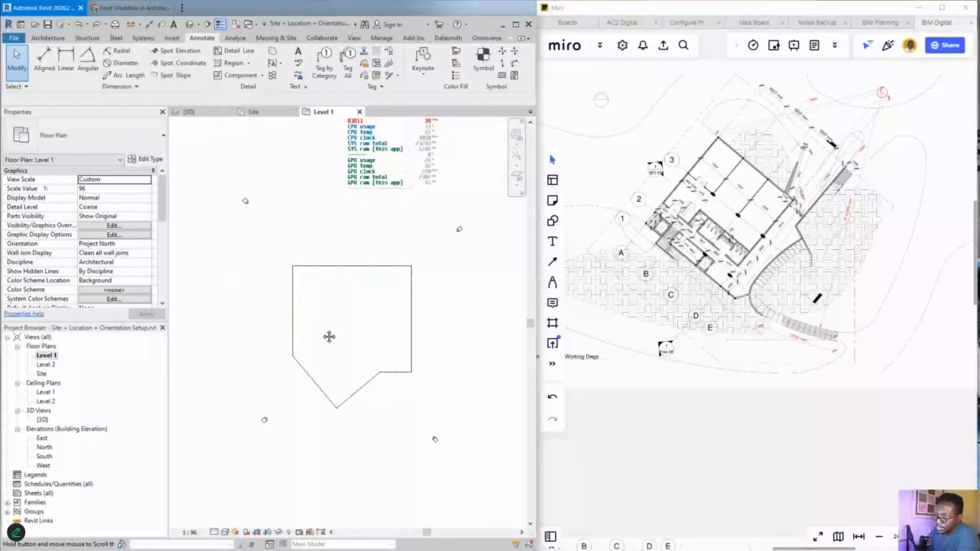
scroll(352, 333, up, 3)
scroll(682, 303, down, 3)
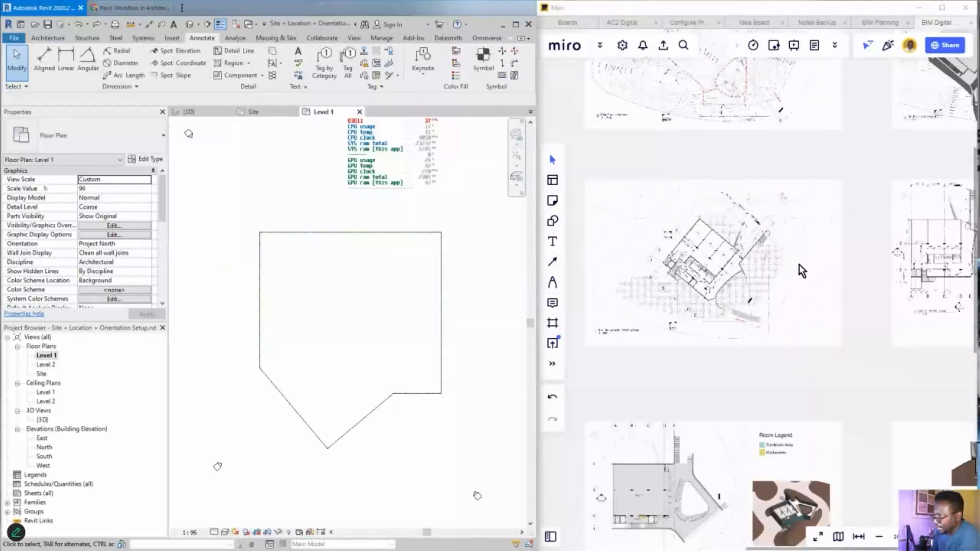
middle_drag(927, 271, 767, 284)
scroll(768, 290, up, 5)
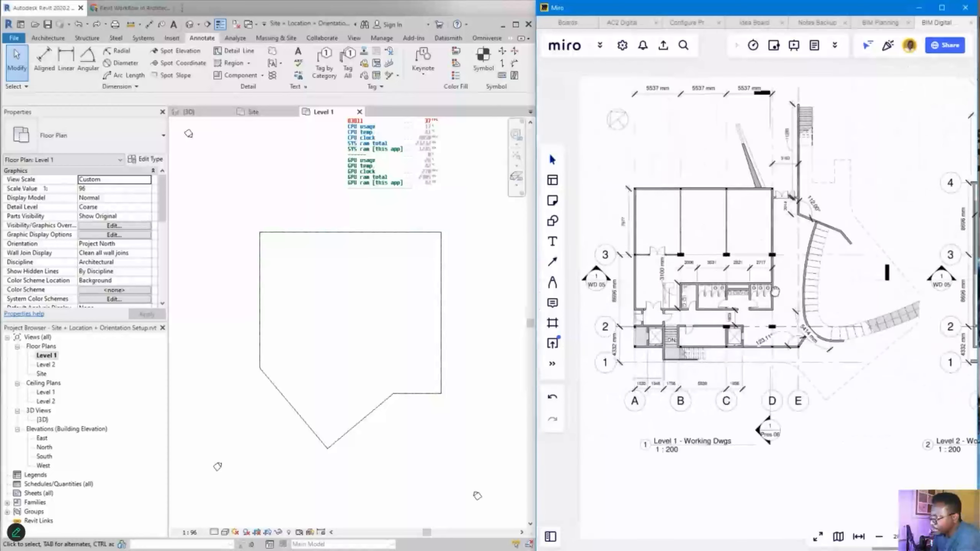
scroll(769, 294, down, 3)
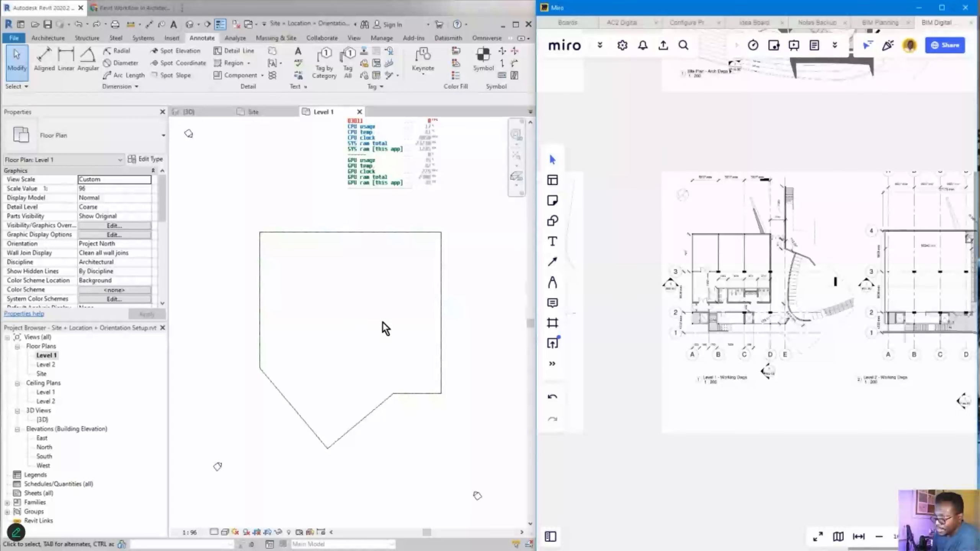
click(230, 334)
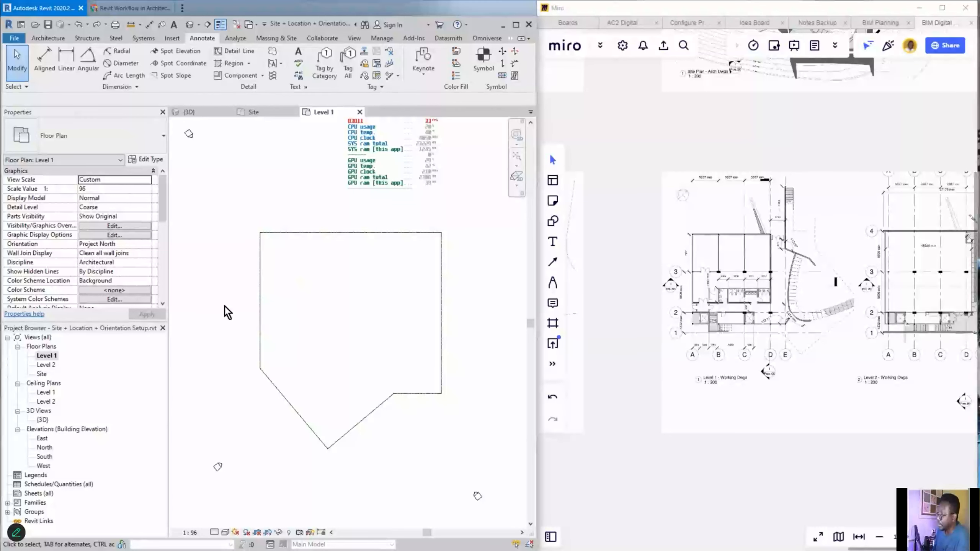
- Open the East elevation and zoom to the level heads, showing Level 2 at 3048 mm
click(42, 439)
double_click(42, 439)
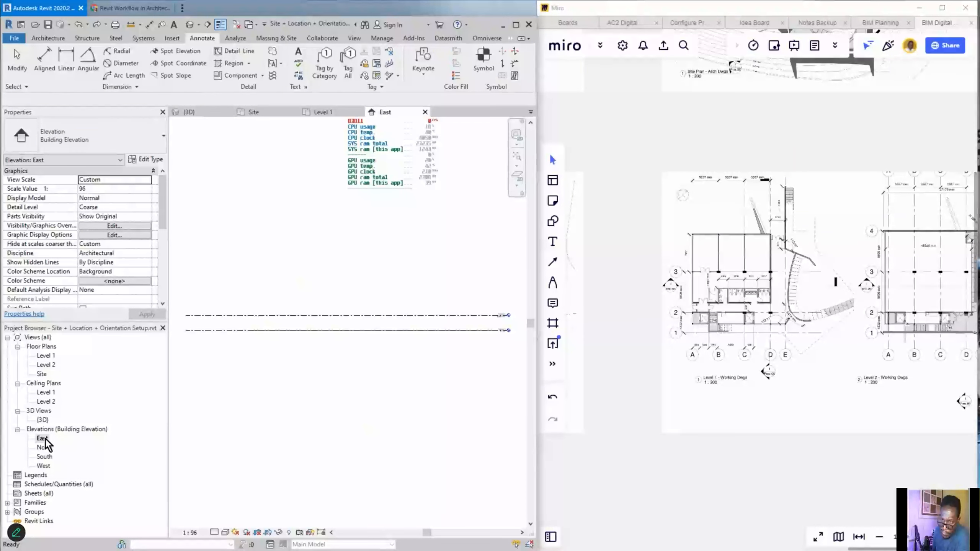
scroll(483, 332, up, 5)
middle_drag(492, 322, 289, 341)
scroll(340, 314, up, 2)
scroll(340, 315, up, 1)
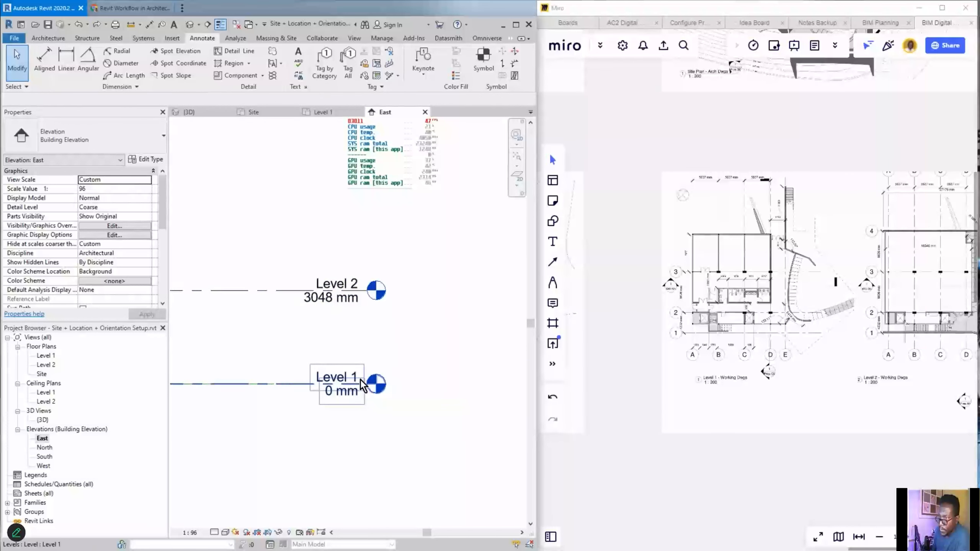
scroll(361, 380, down, 2)
middle_drag(319, 372, 332, 361)
scroll(386, 329, down, 2)
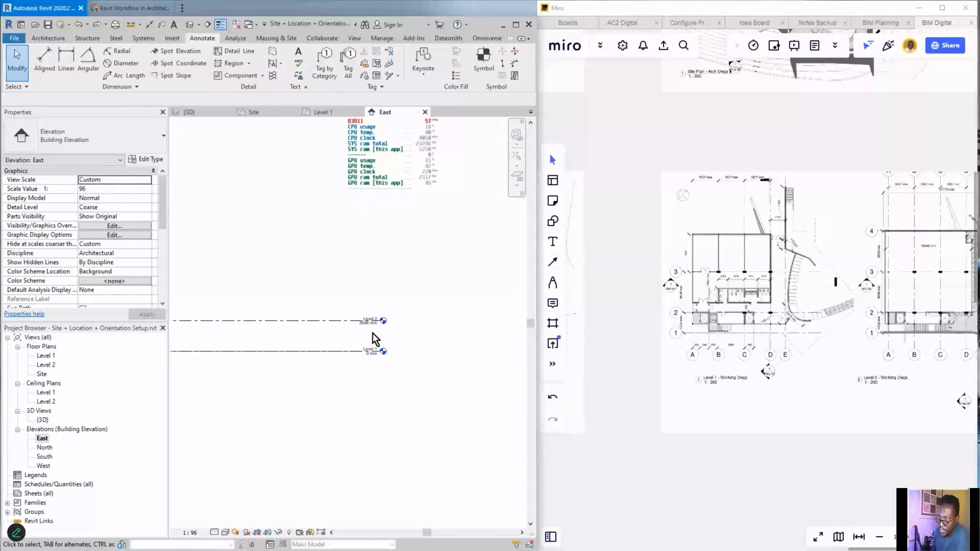
scroll(372, 333, up, 3)
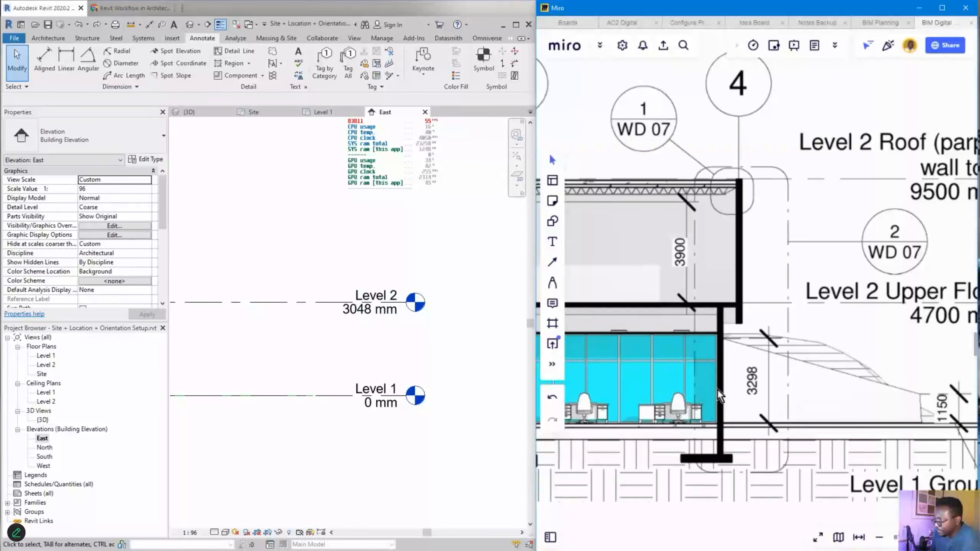
scroll(753, 377, down, 4)
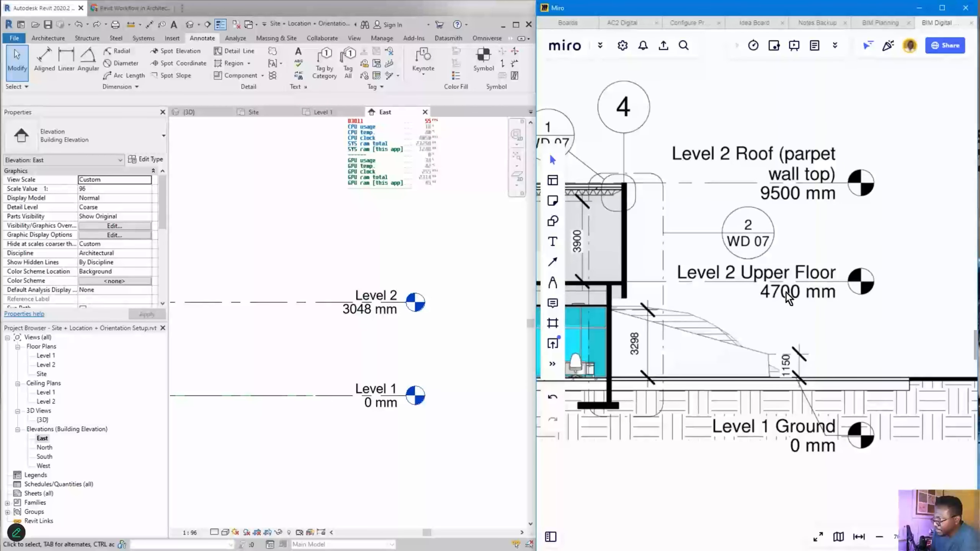
click(363, 315)
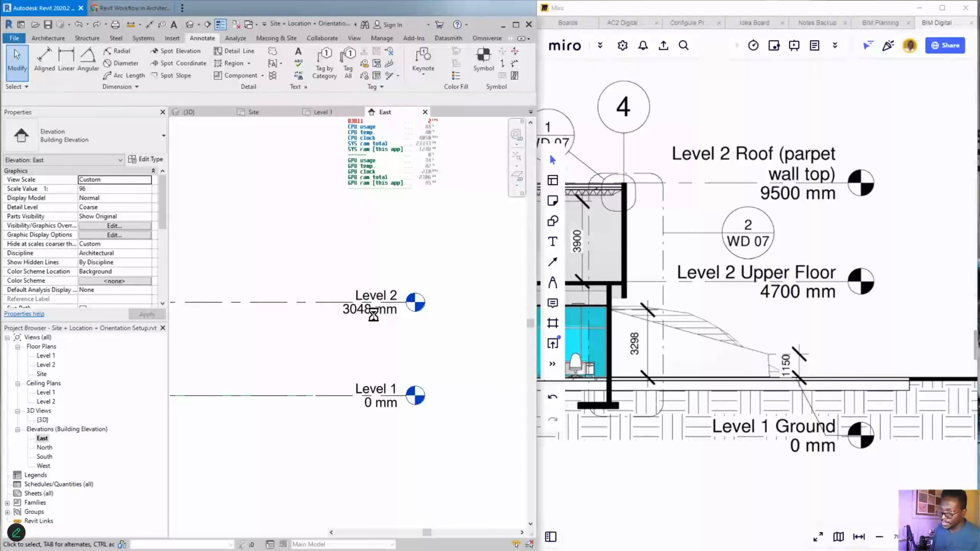
scroll(373, 315, up, 2)
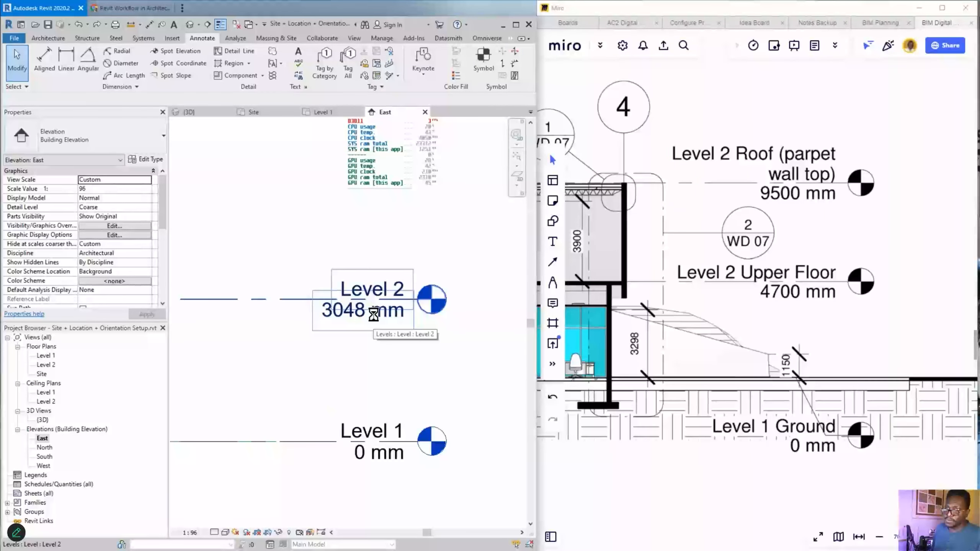
- Change Level 2's elevation from 3048 mm to 4700 mm and recentre on both levels
click(361, 314)
click(355, 314)
click(354, 312)
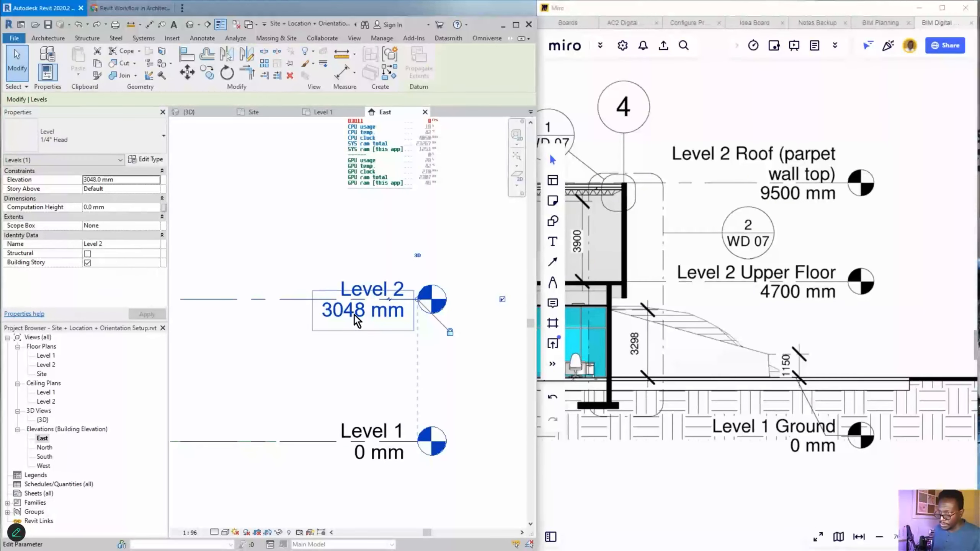
click(354, 311)
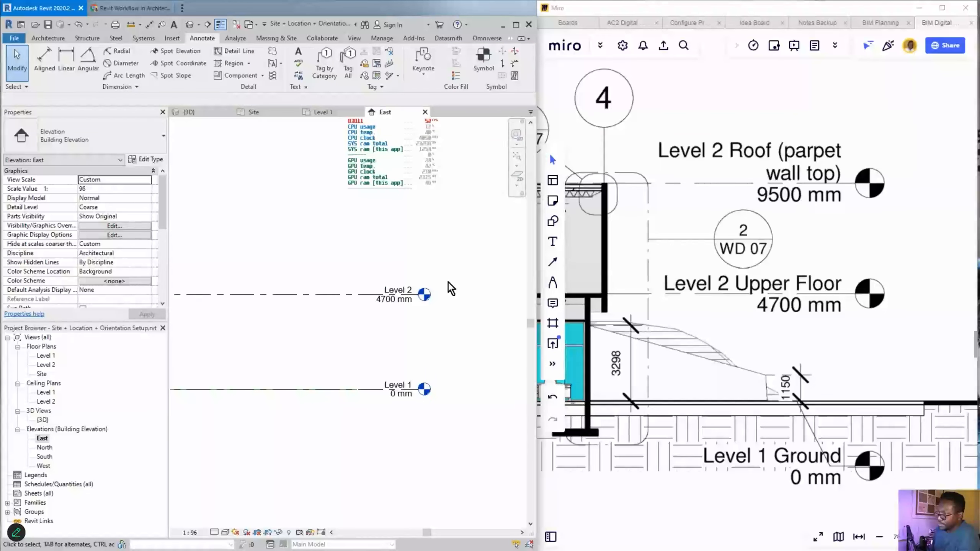
scroll(448, 281, down, 2)
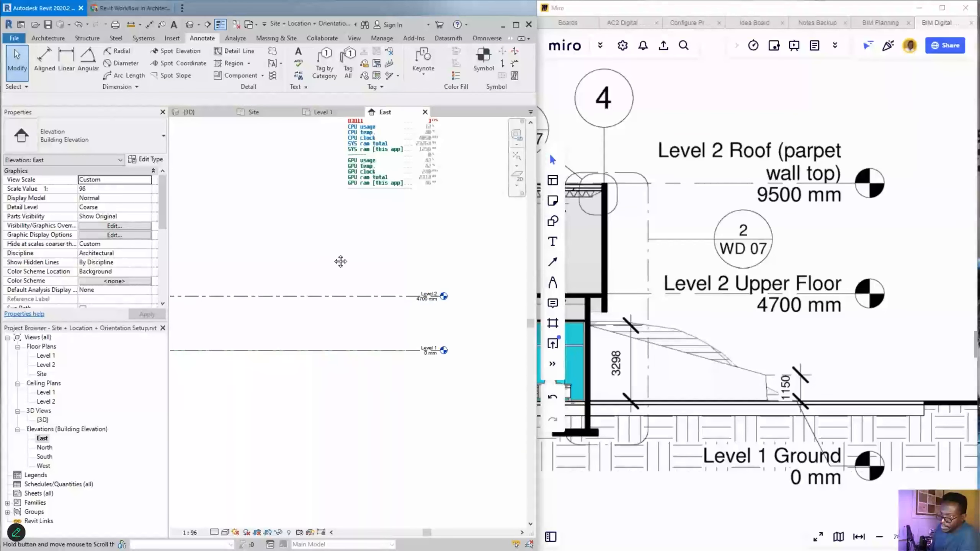
middle_drag(340, 261, 287, 269)
scroll(356, 291, up, 2)
middle_drag(368, 269, 381, 308)
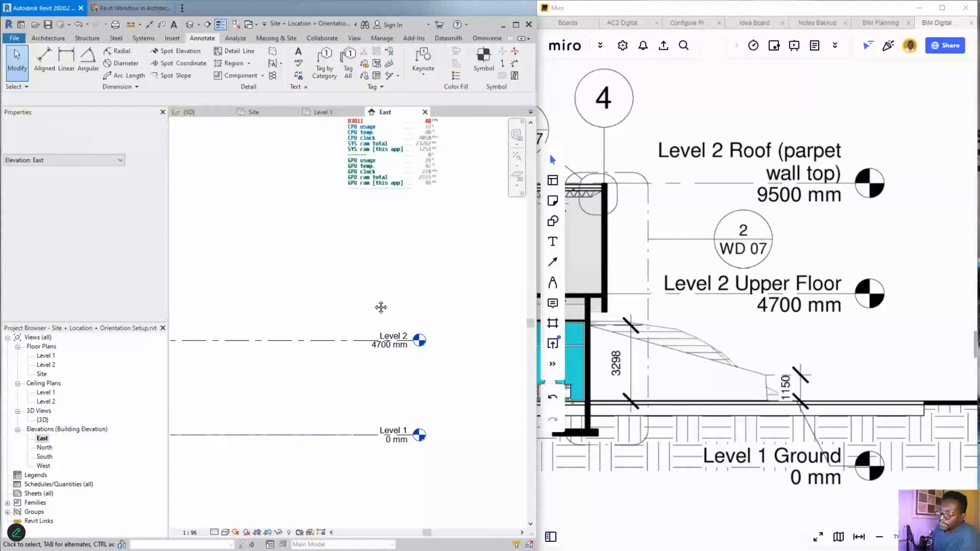
- Switch to the Architecture tab and draw arrows marking the architecture tools and East elevation view
click(39, 38)
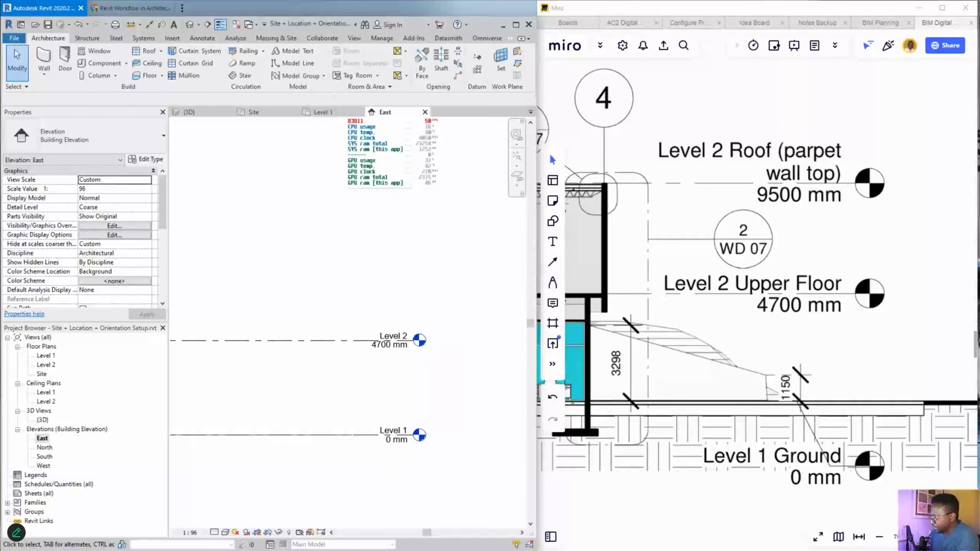
drag(168, 202, 55, 43)
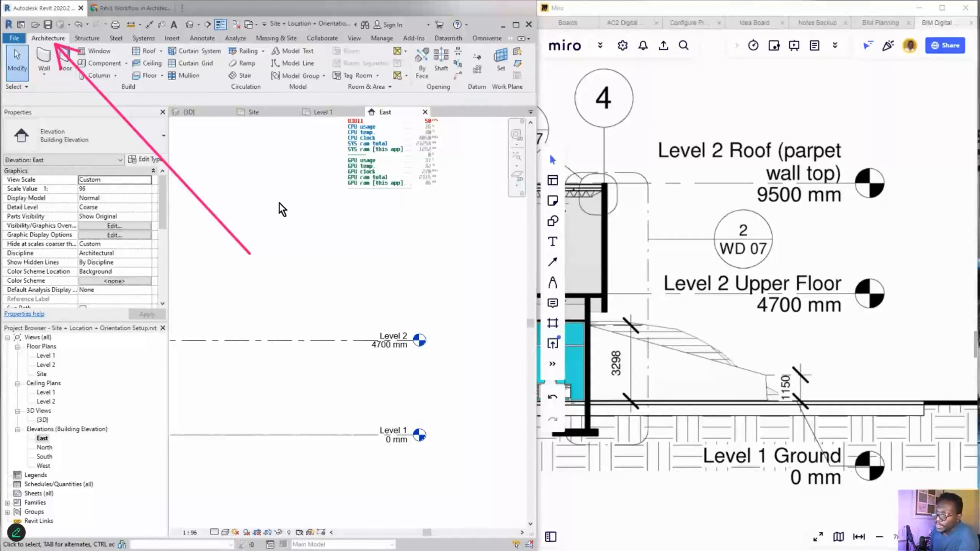
drag(287, 264, 478, 55)
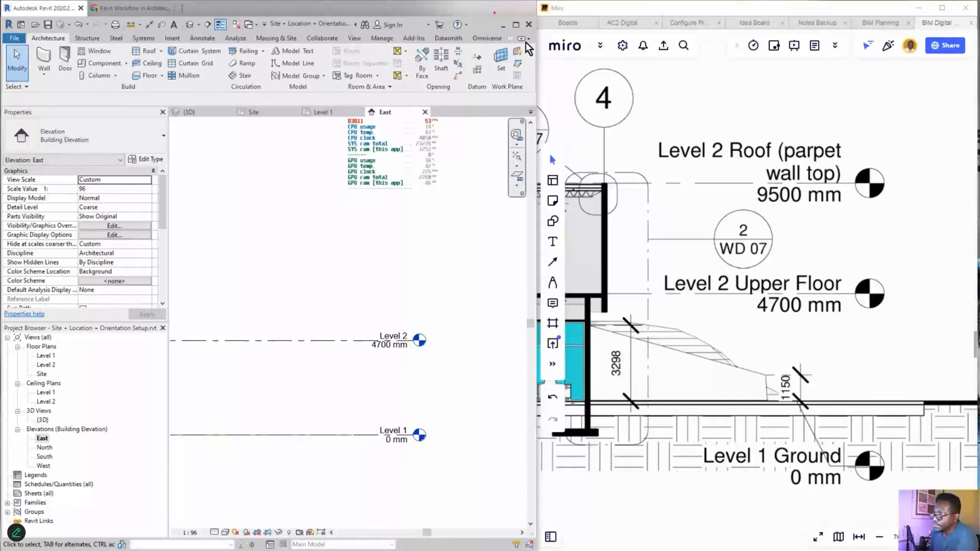
- Widen the Revit window to full screen, then shrink it back beside the Miro reference
drag(536, 42, 928, 60)
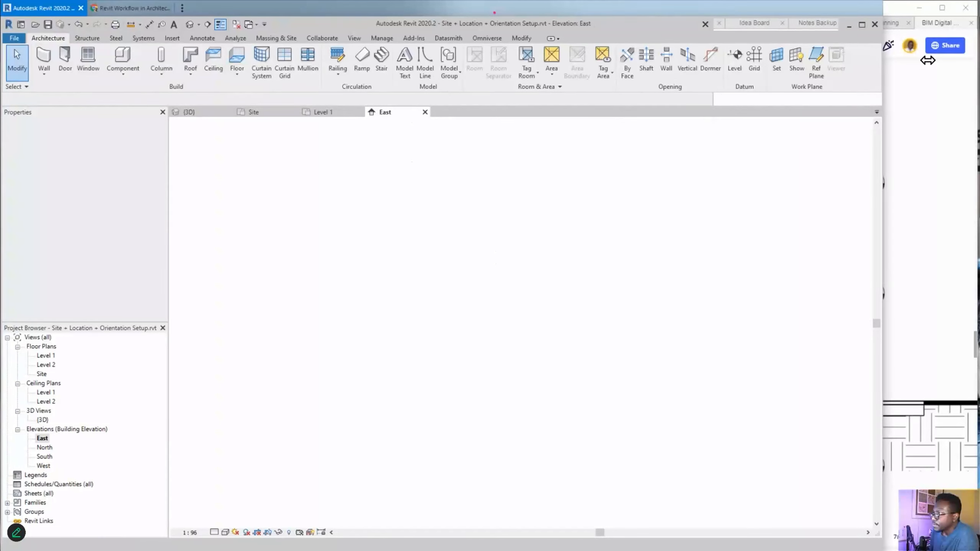
drag(928, 60, 976, 61)
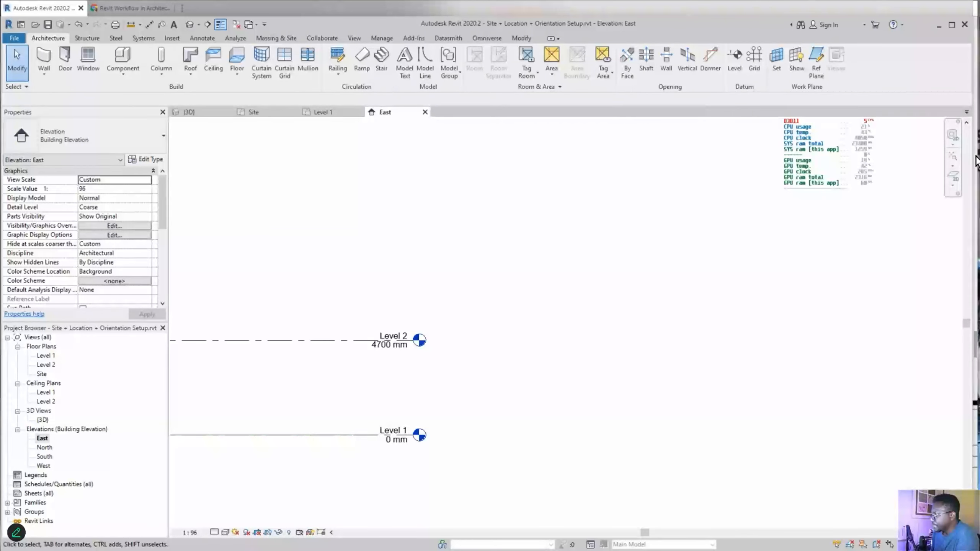
drag(971, 50, 549, 56)
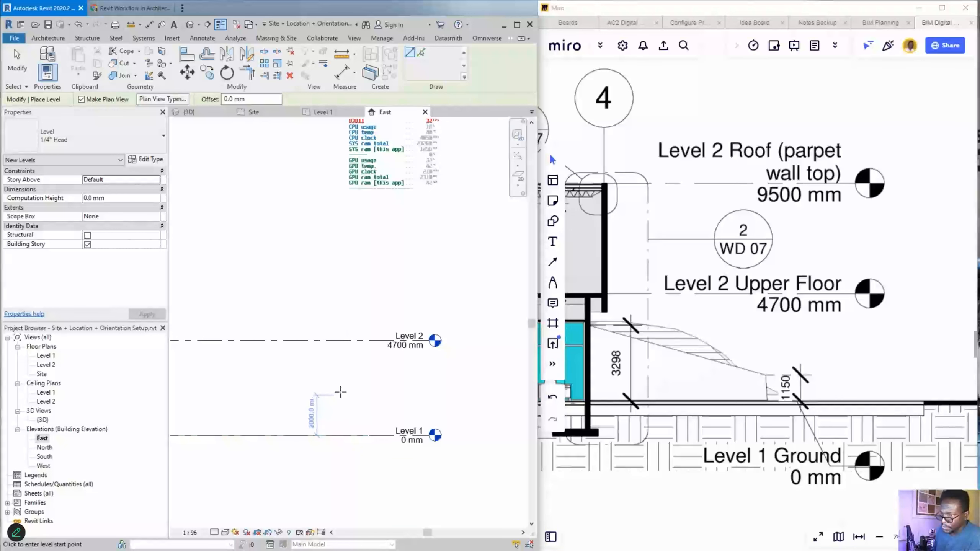
- Draw a new level that lands at 9800 mm, then delete it as misplaced
click(350, 237)
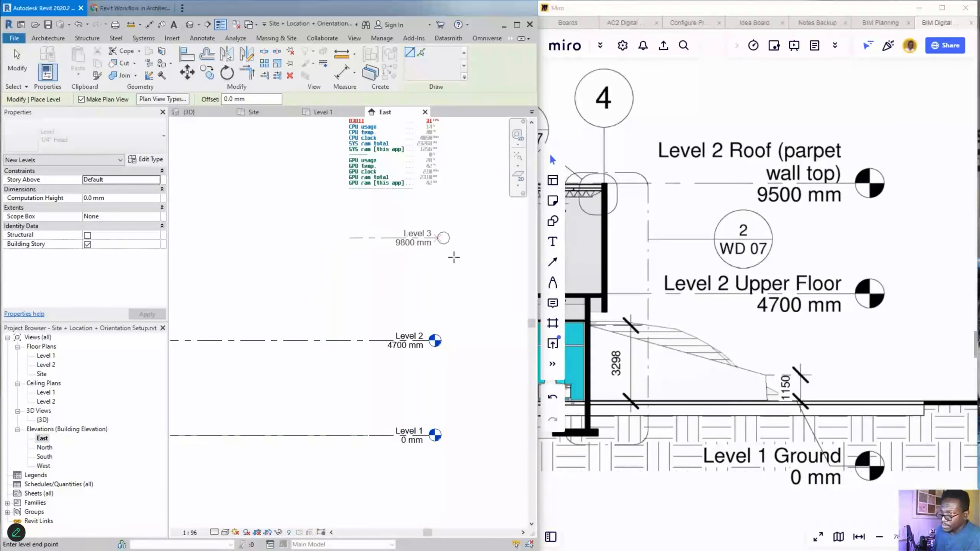
click(480, 238)
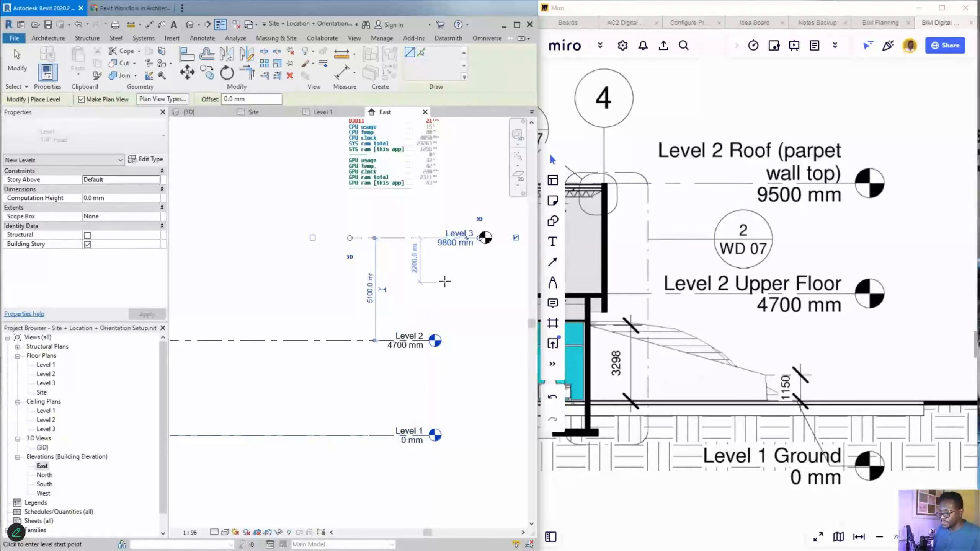
key(Escape)
key(Escape)
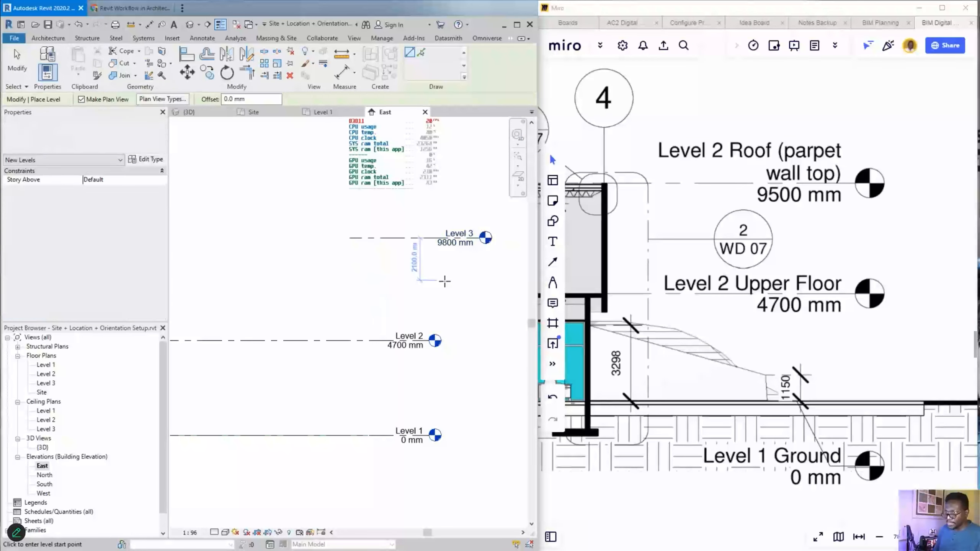
click(412, 244)
key(Delete)
- Redraw Level 3 at 9100 mm above Level 2 using the Level tool (L)
key(l)
key(l)
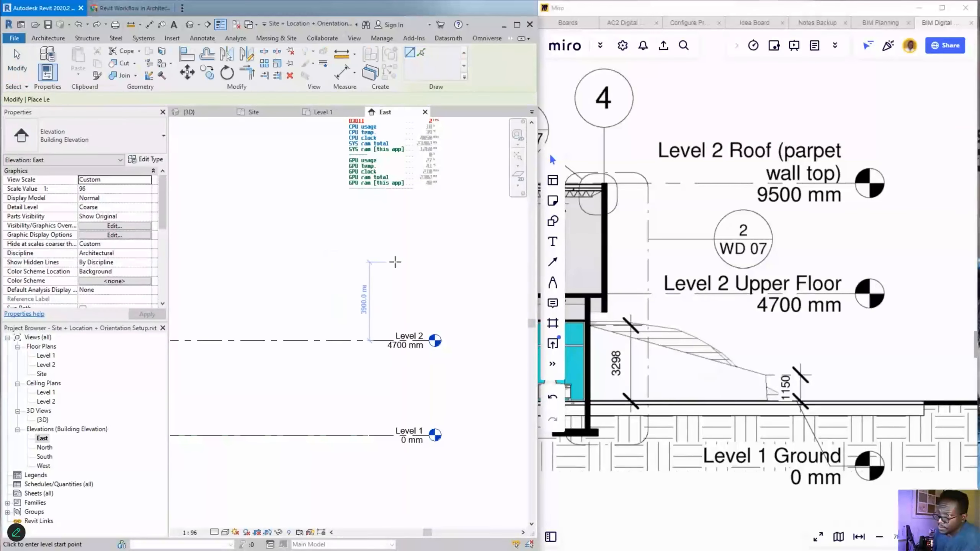
click(326, 252)
click(454, 254)
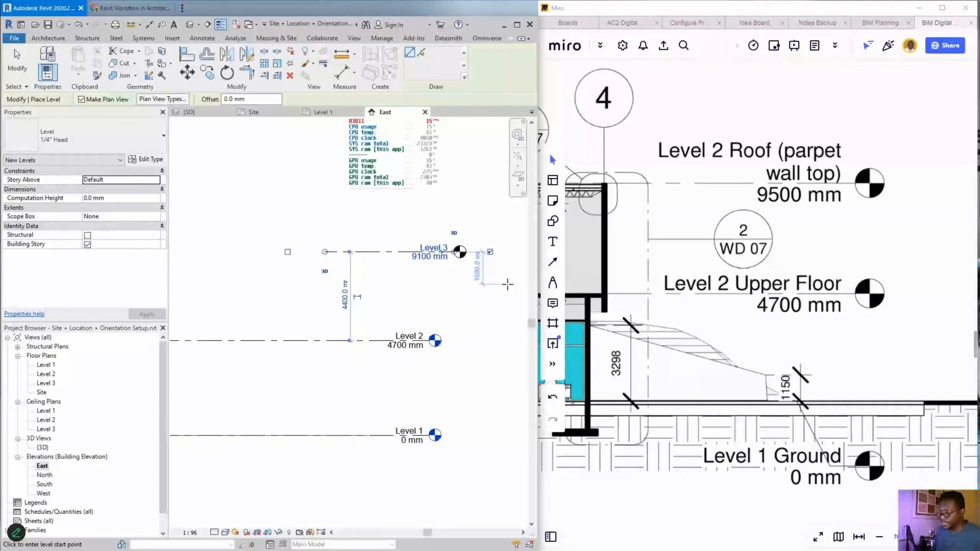
key(Escape)
key(Escape)
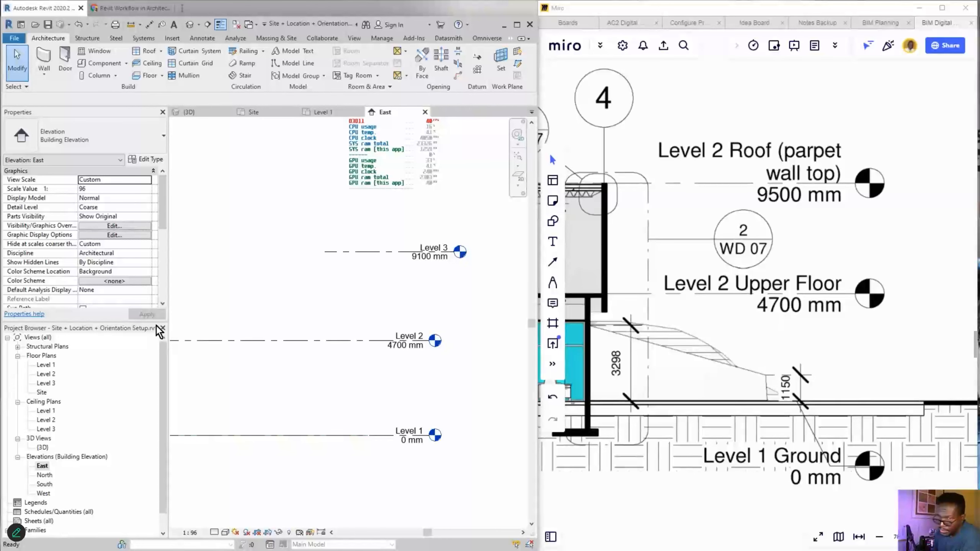
mouse_move(311, 392)
mouse_down()
mouse_move(47, 393)
mouse_move(61, 384)
mouse_up()
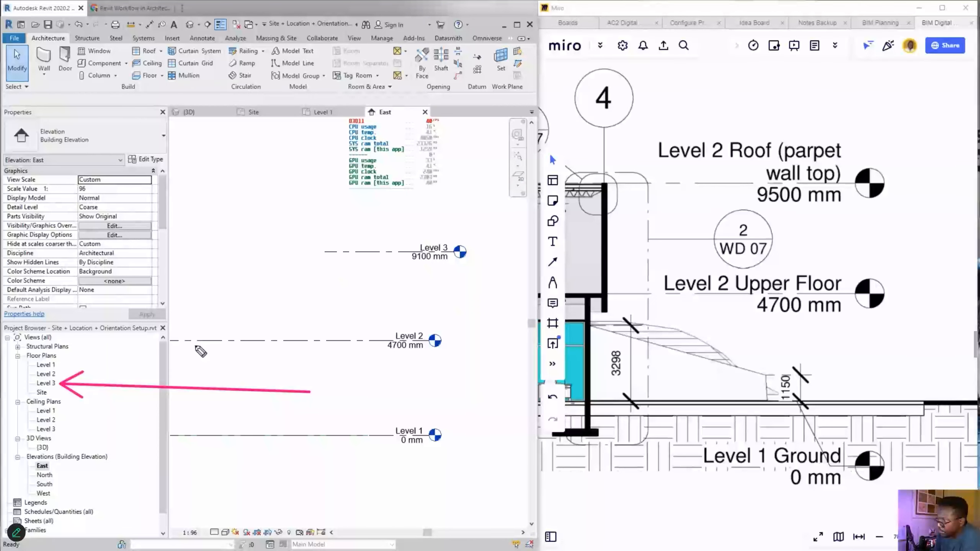
mouse_move(310, 392)
mouse_down()
mouse_move(430, 266)
mouse_move(474, 246)
mouse_move(426, 265)
mouse_up()
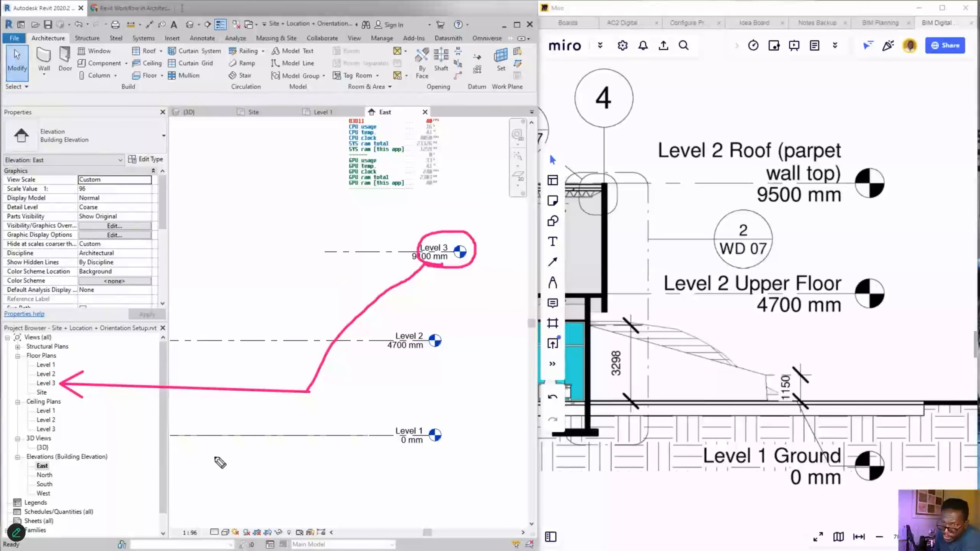
mouse_move(220, 455)
mouse_down()
mouse_move(61, 429)
mouse_move(75, 419)
mouse_up()
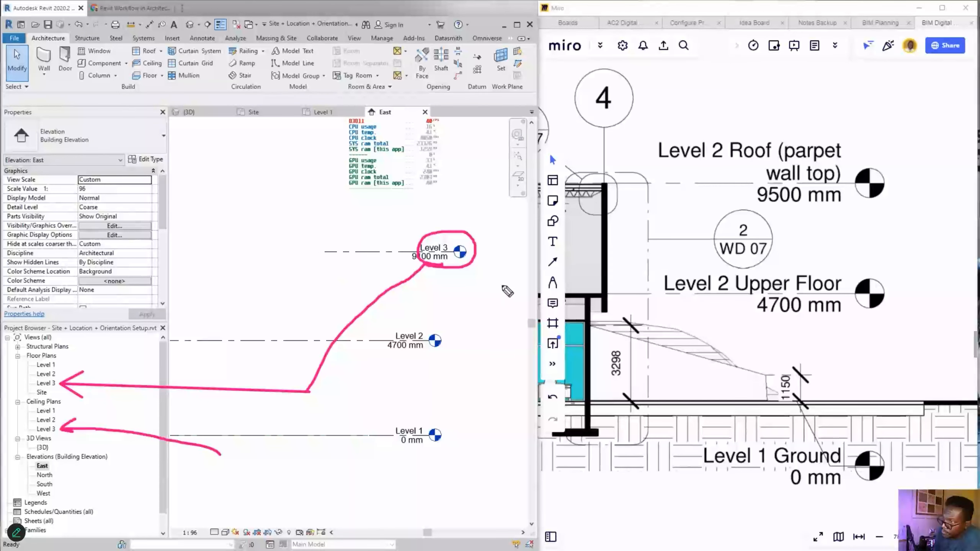
mouse_move(502, 345)
mouse_down()
mouse_move(469, 262)
mouse_move(481, 264)
mouse_up()
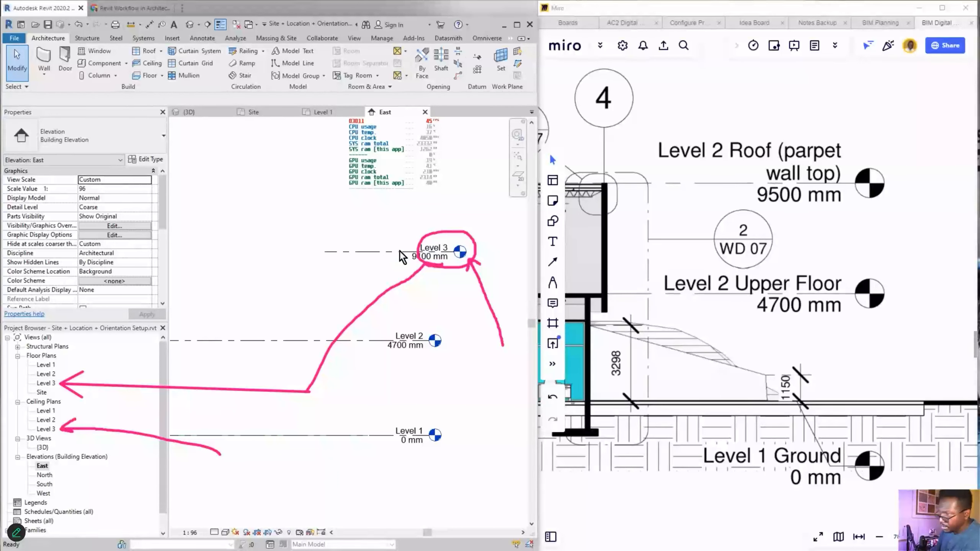
drag(468, 271, 480, 265)
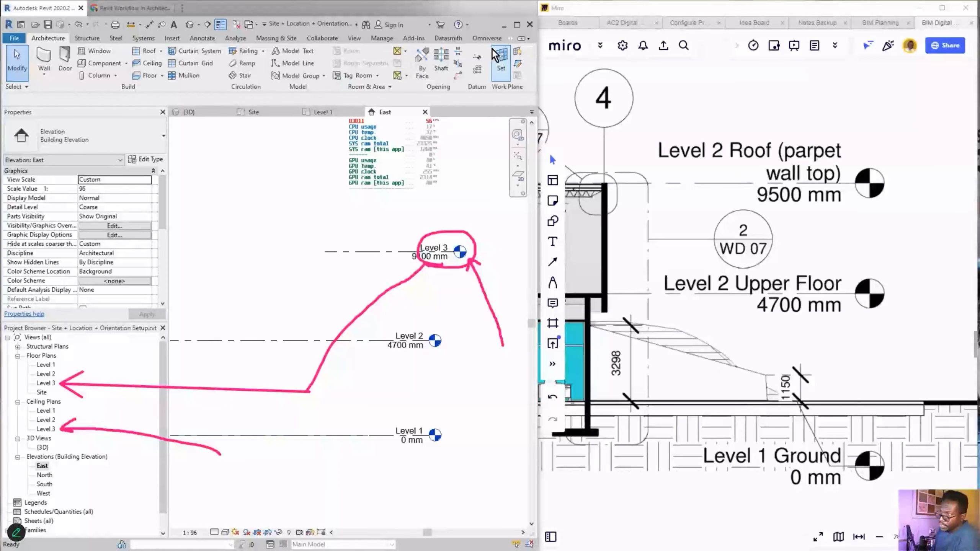
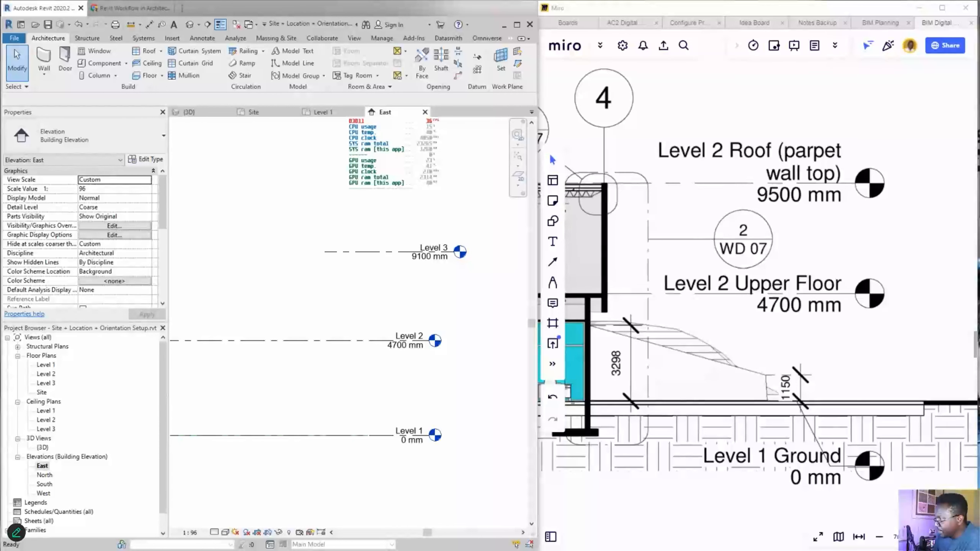
- Draw a new Level 4 at 1300 mm just above Level 1 in the East elevation
drag(432, 433, 213, 405)
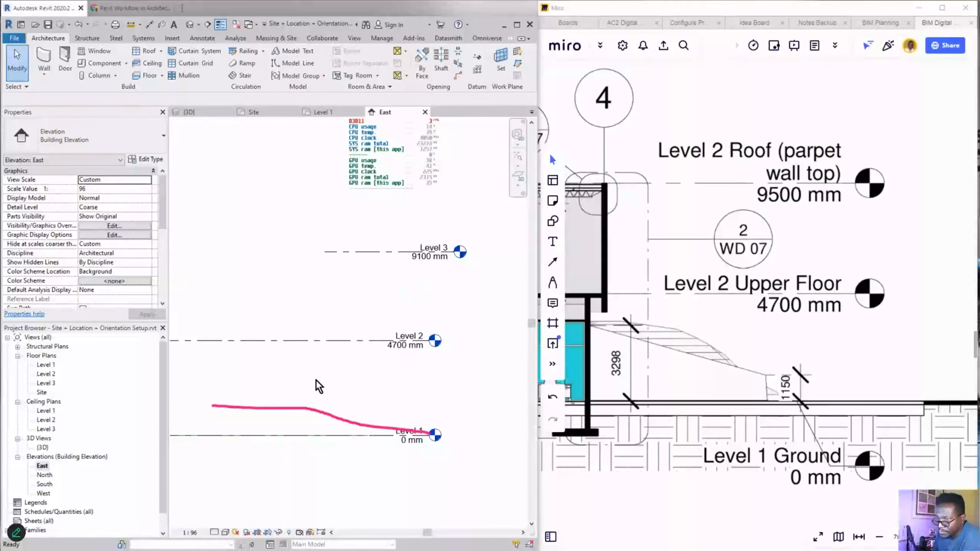
click(458, 54)
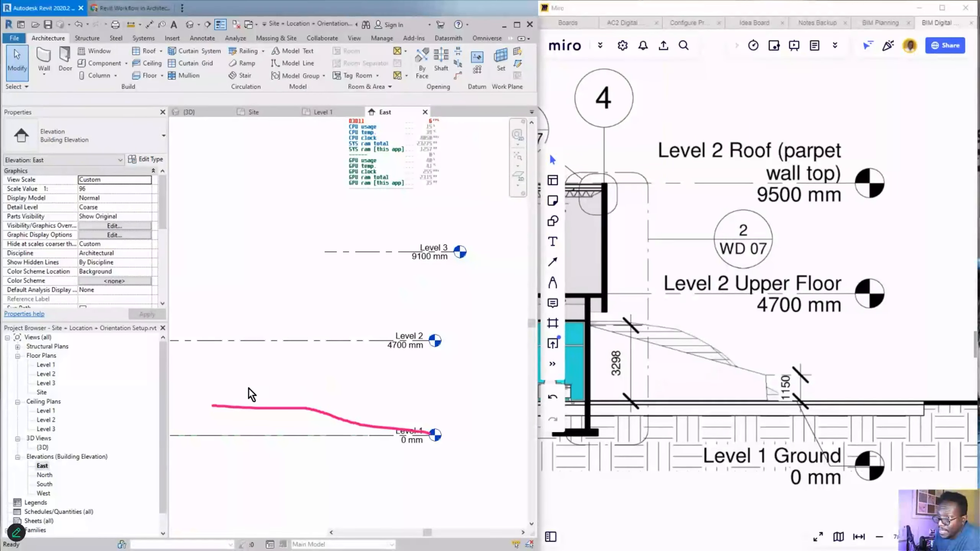
click(279, 410)
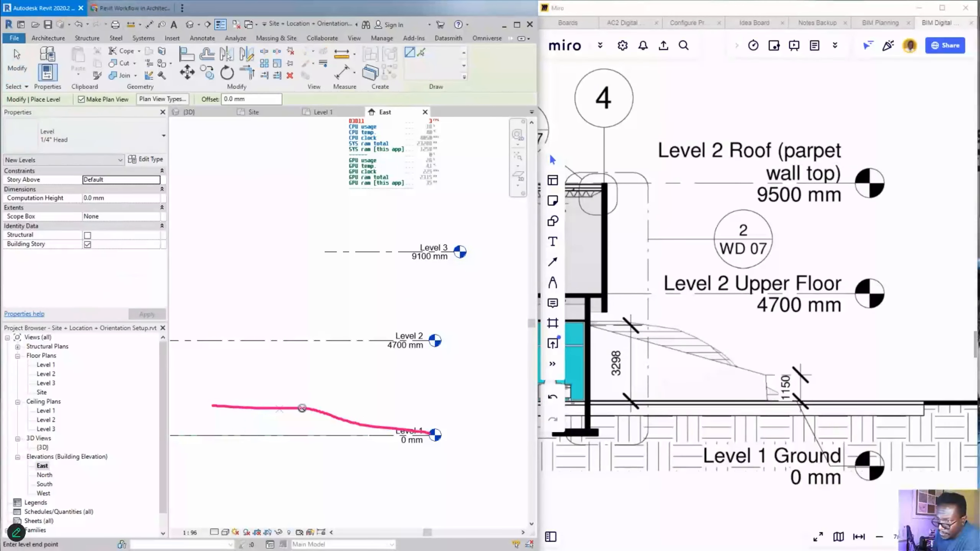
click(447, 408)
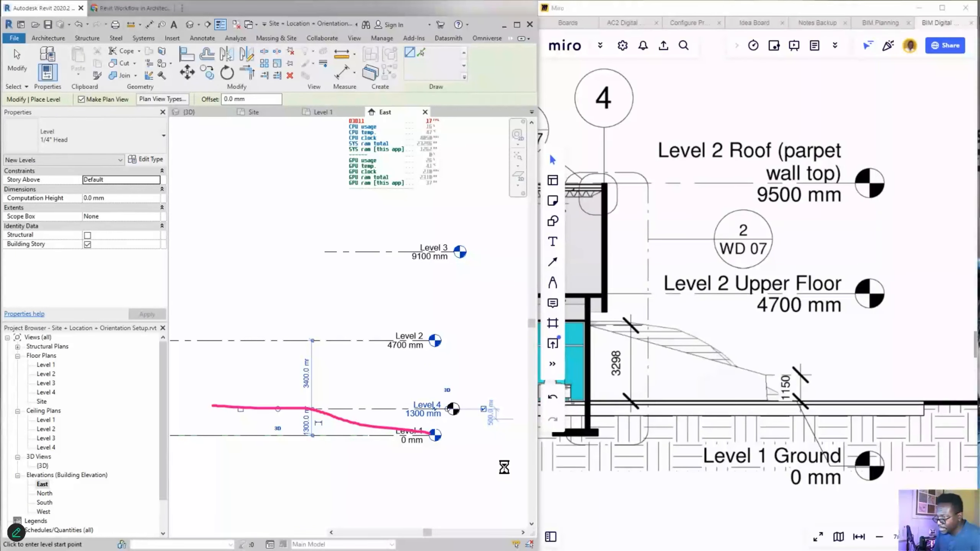
key(Escape)
key(Escape)
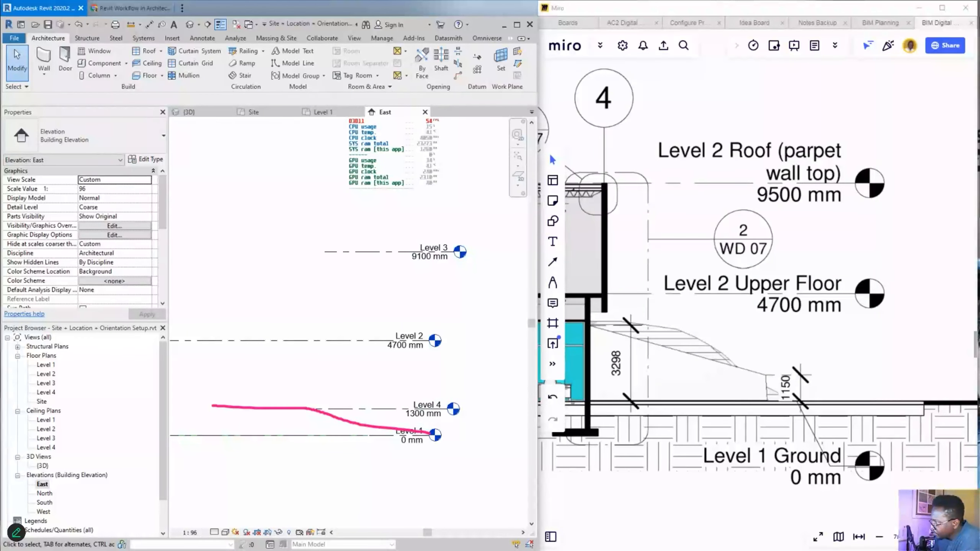
mouse_move(123, 391)
mouse_down()
mouse_move(57, 393)
mouse_move(73, 403)
mouse_move(67, 397)
mouse_up()
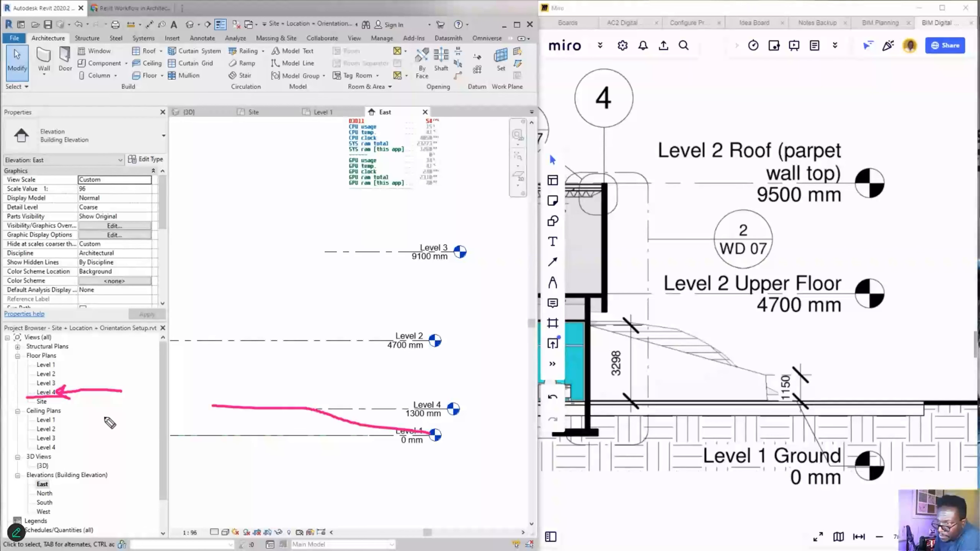
mouse_move(75, 359)
mouse_down()
mouse_move(38, 354)
mouse_move(27, 369)
mouse_move(72, 362)
mouse_move(26, 392)
mouse_move(59, 393)
mouse_up()
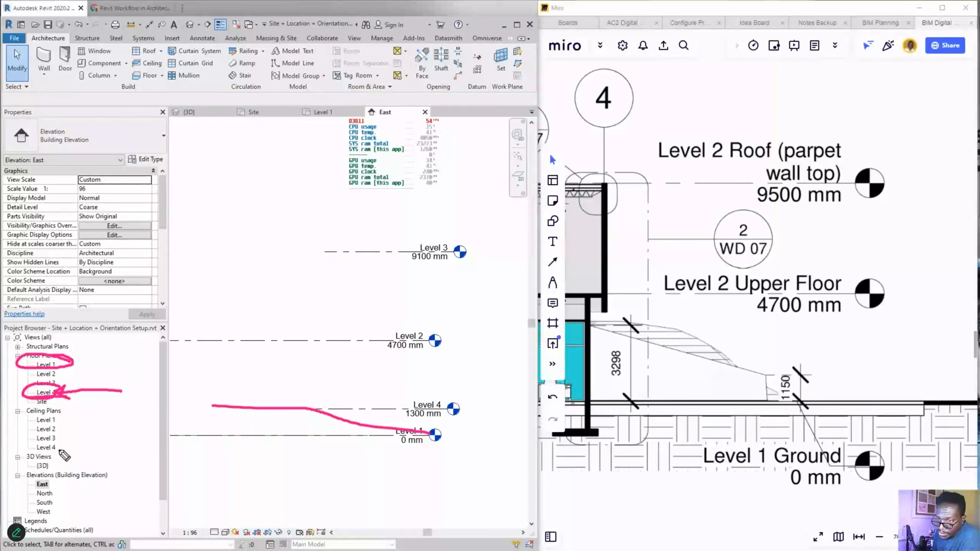
mouse_move(64, 439)
mouse_down()
mouse_move(52, 439)
mouse_move(66, 459)
mouse_move(49, 447)
mouse_up()
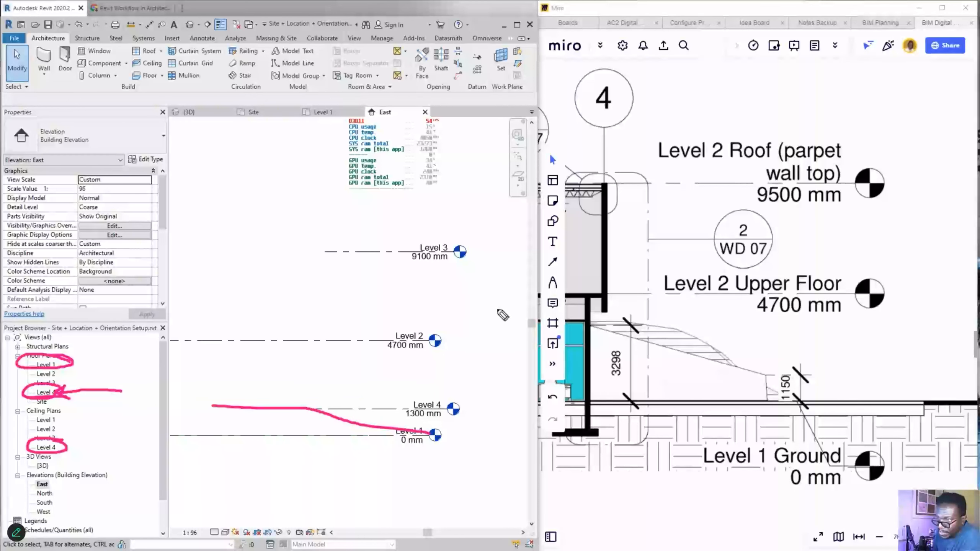
click(352, 295)
drag(344, 314, 351, 336)
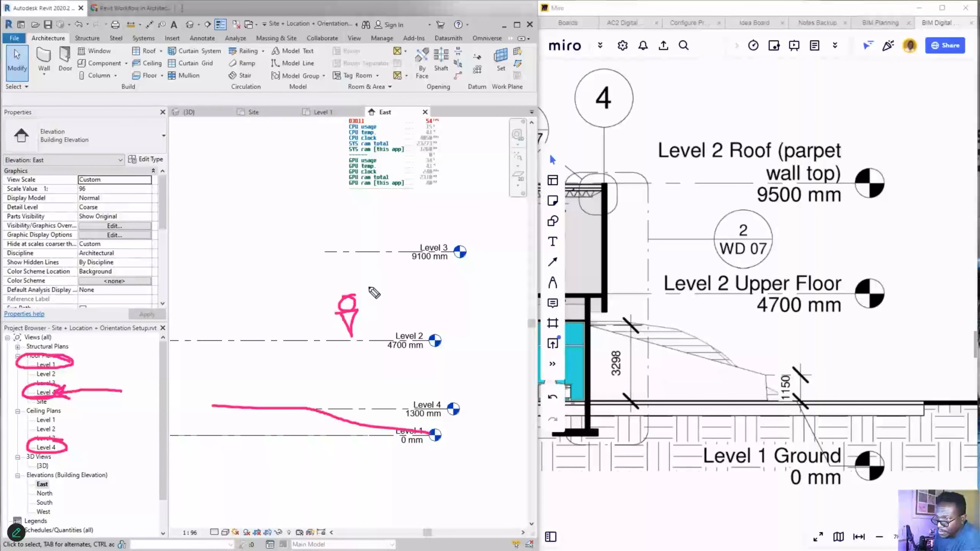
mouse_move(351, 288)
mouse_down()
mouse_move(349, 255)
mouse_move(365, 273)
mouse_up()
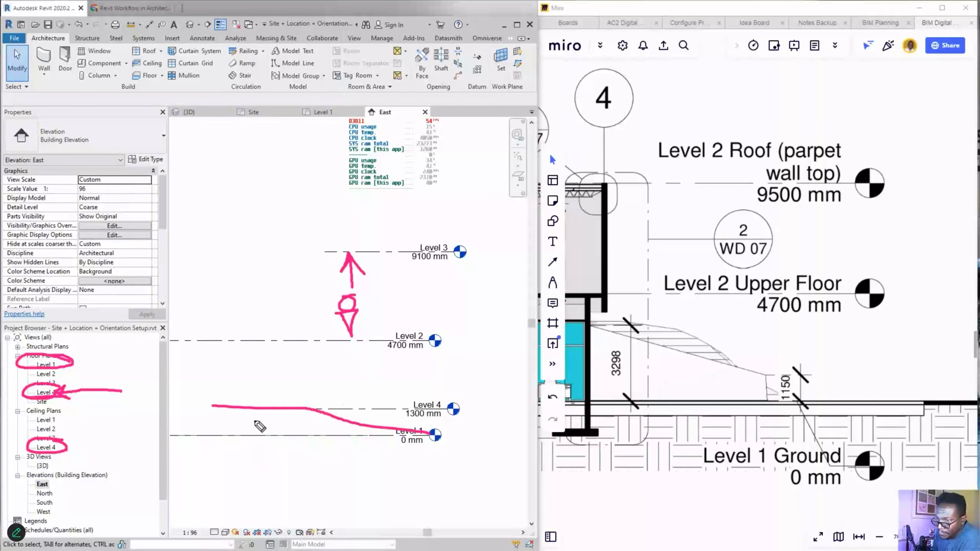
mouse_move(255, 453)
mouse_down()
mouse_move(250, 423)
mouse_move(267, 431)
mouse_up()
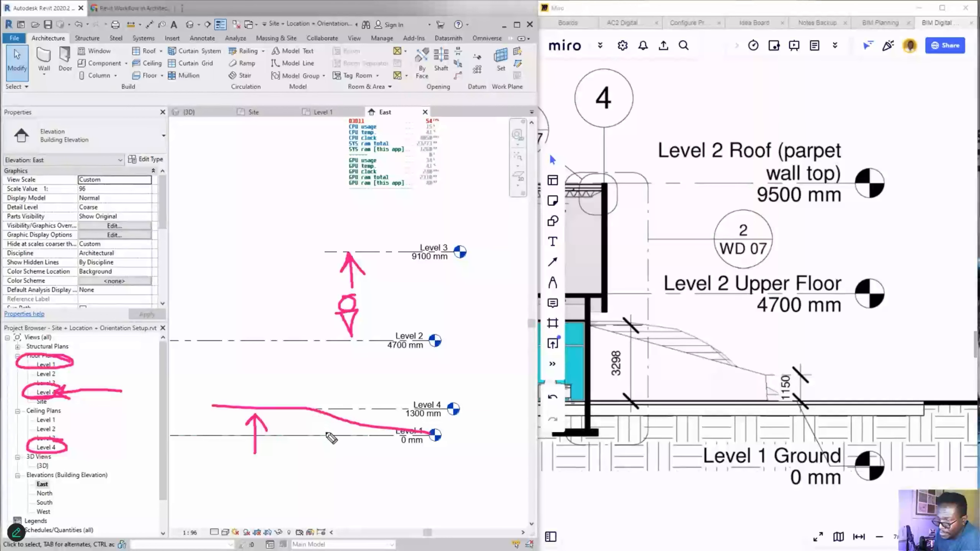
mouse_move(322, 383)
mouse_down()
mouse_move(320, 353)
mouse_move(329, 366)
mouse_up()
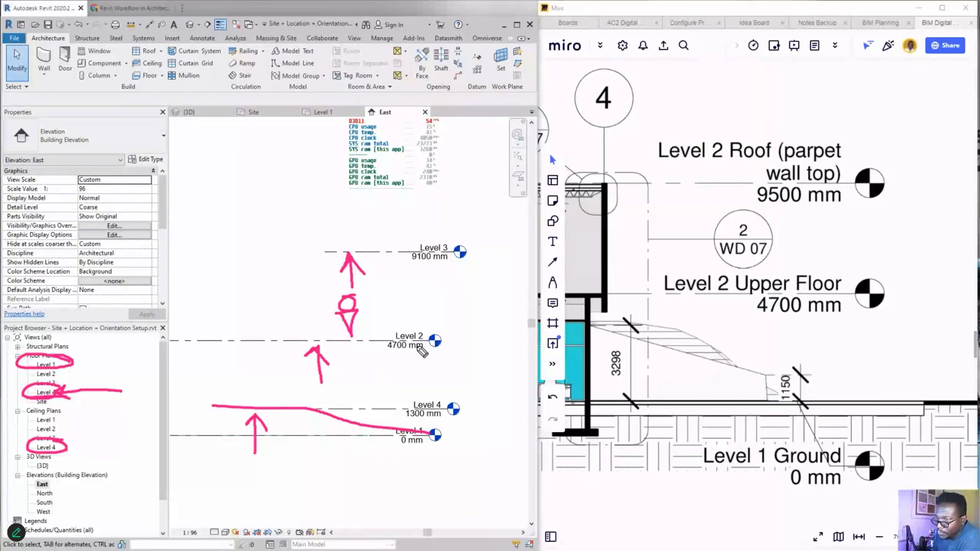
drag(394, 341, 417, 338)
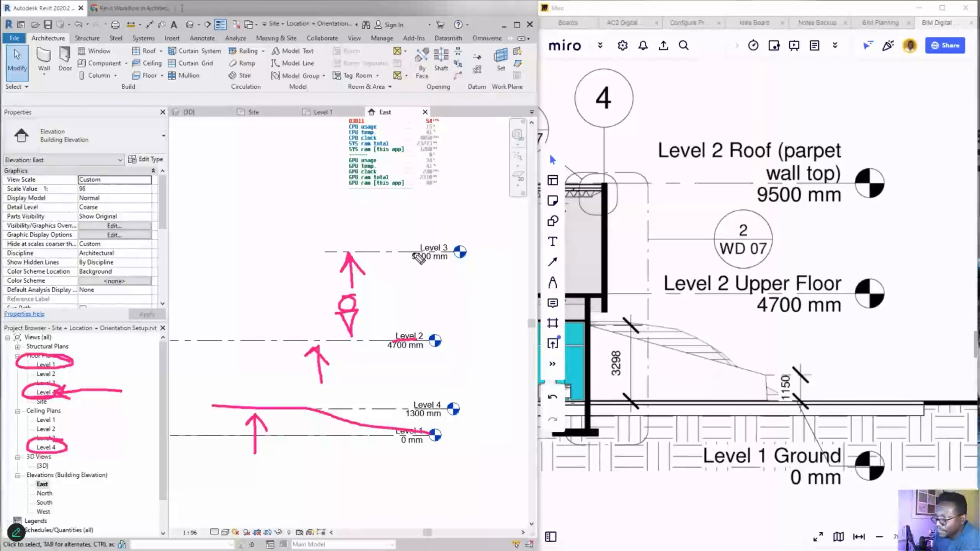
drag(412, 254, 459, 252)
mouse_move(251, 395)
mouse_down()
mouse_move(286, 408)
mouse_move(237, 409)
mouse_move(77, 365)
mouse_up()
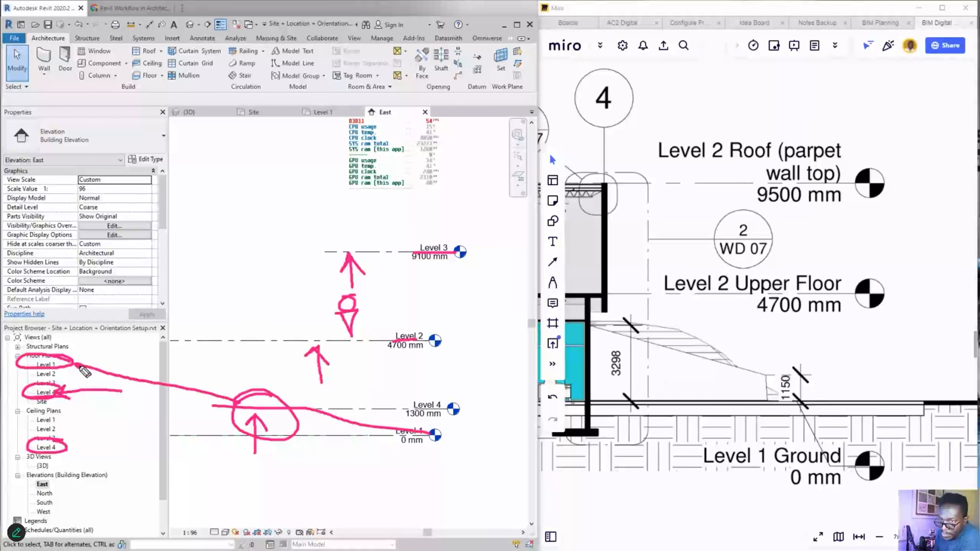
mouse_move(218, 402)
mouse_down()
mouse_move(83, 397)
mouse_move(95, 386)
mouse_up()
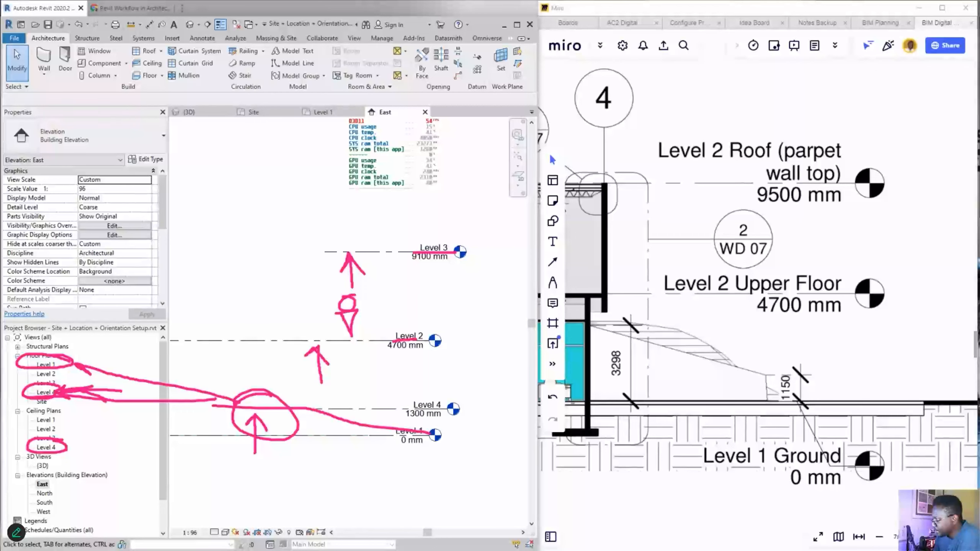
key(ctrl+shift+7)
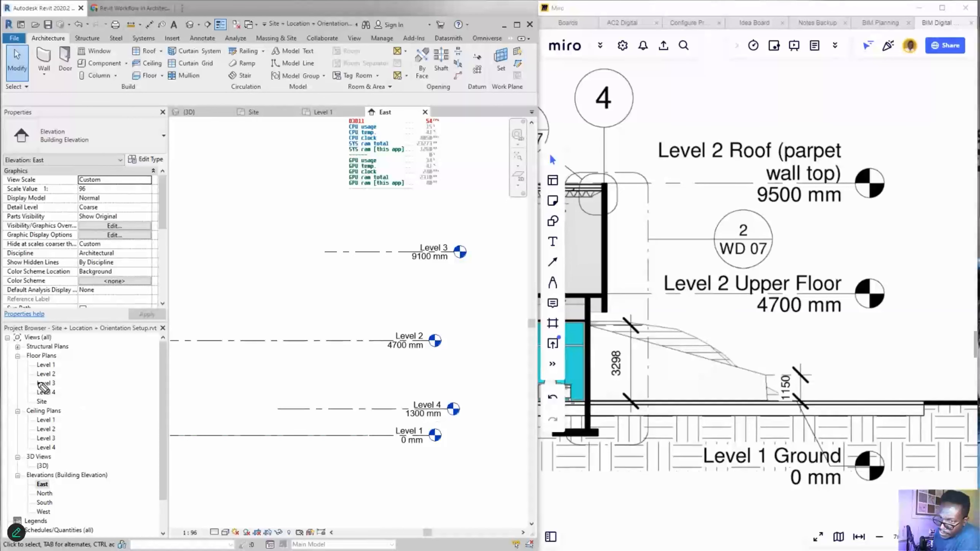
mouse_move(57, 391)
mouse_down()
mouse_move(38, 403)
mouse_move(58, 388)
mouse_move(77, 398)
mouse_move(121, 384)
mouse_up()
mouse_move(230, 381)
mouse_down()
mouse_move(404, 407)
mouse_move(366, 407)
mouse_move(371, 388)
mouse_up()
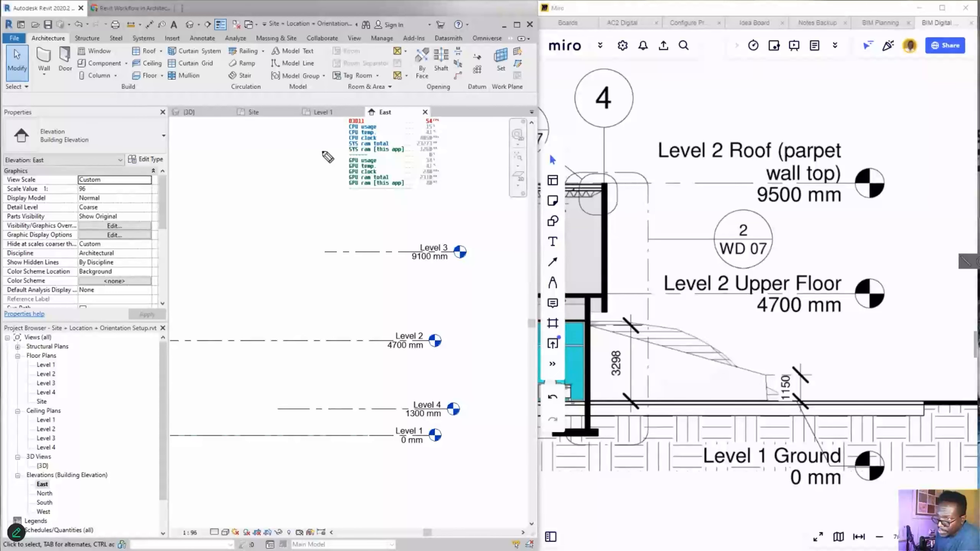
mouse_move(329, 151)
mouse_down()
mouse_move(334, 232)
mouse_move(350, 211)
mouse_up()
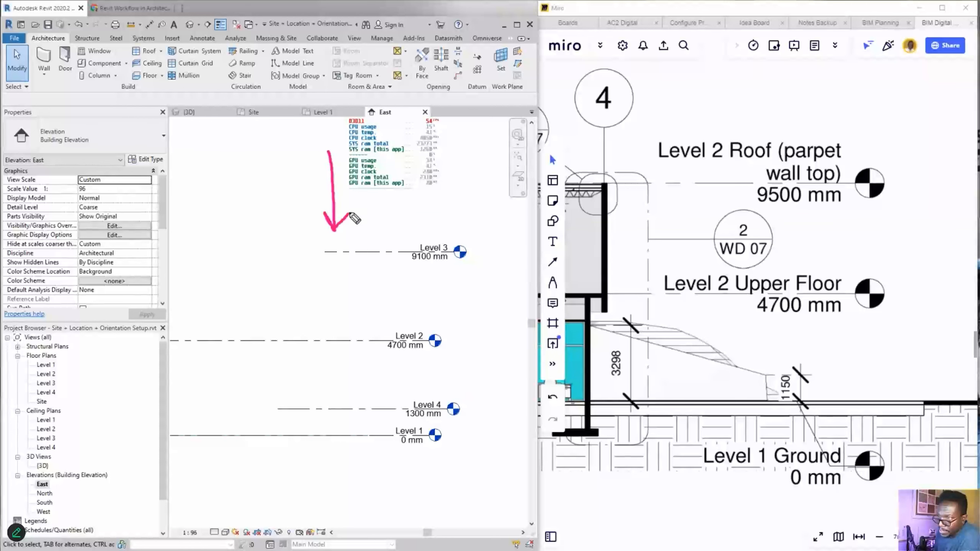
drag(55, 382, 323, 165)
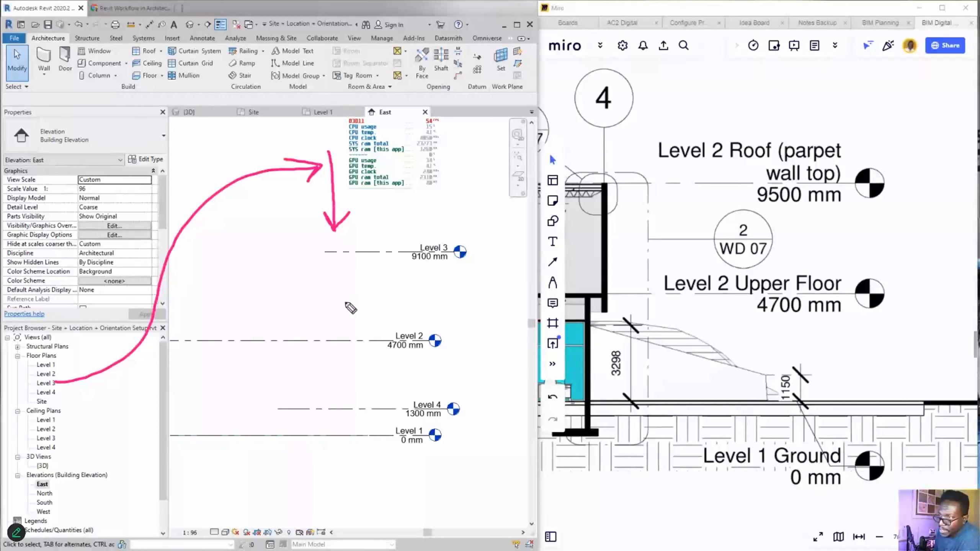
mouse_move(371, 319)
mouse_down()
mouse_move(375, 253)
mouse_move(387, 277)
mouse_up()
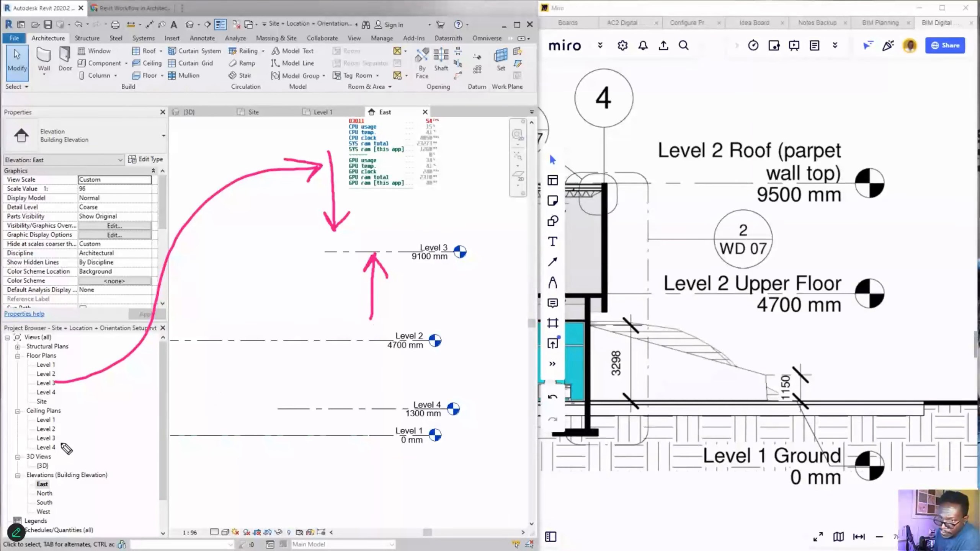
mouse_move(54, 438)
mouse_down()
mouse_move(288, 277)
mouse_move(432, 243)
mouse_move(488, 270)
mouse_move(363, 243)
mouse_up()
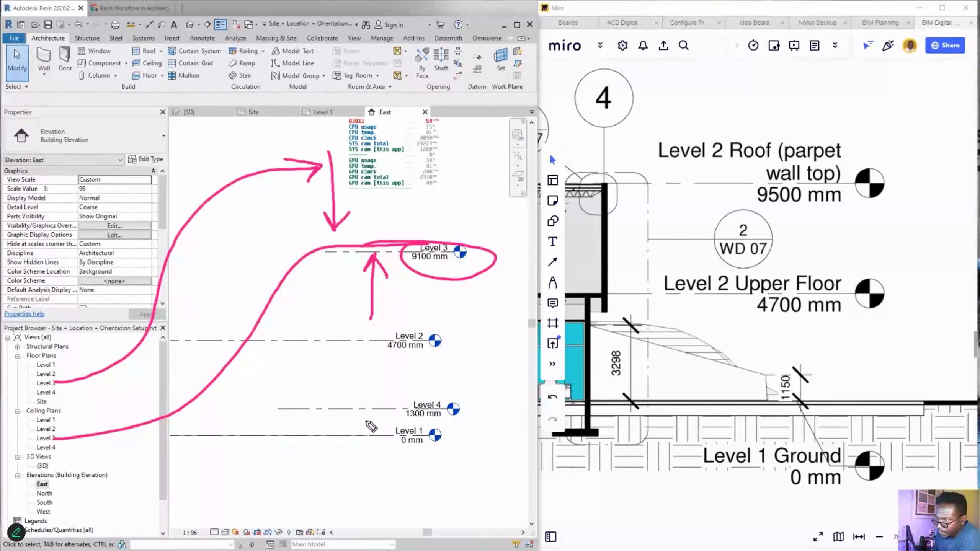
mouse_move(349, 349)
mouse_down()
mouse_move(349, 406)
mouse_move(367, 380)
mouse_up()
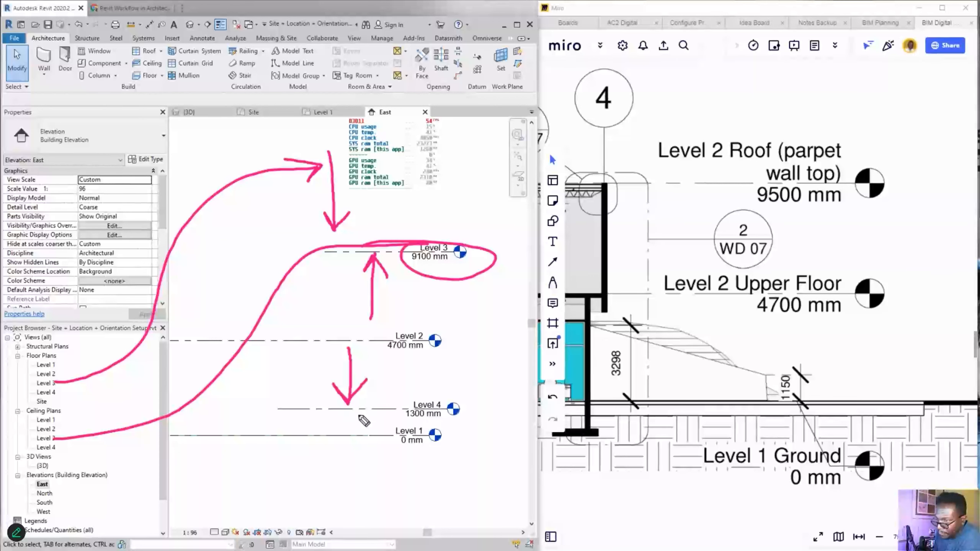
mouse_move(319, 464)
mouse_down()
mouse_move(321, 419)
mouse_move(332, 442)
mouse_up()
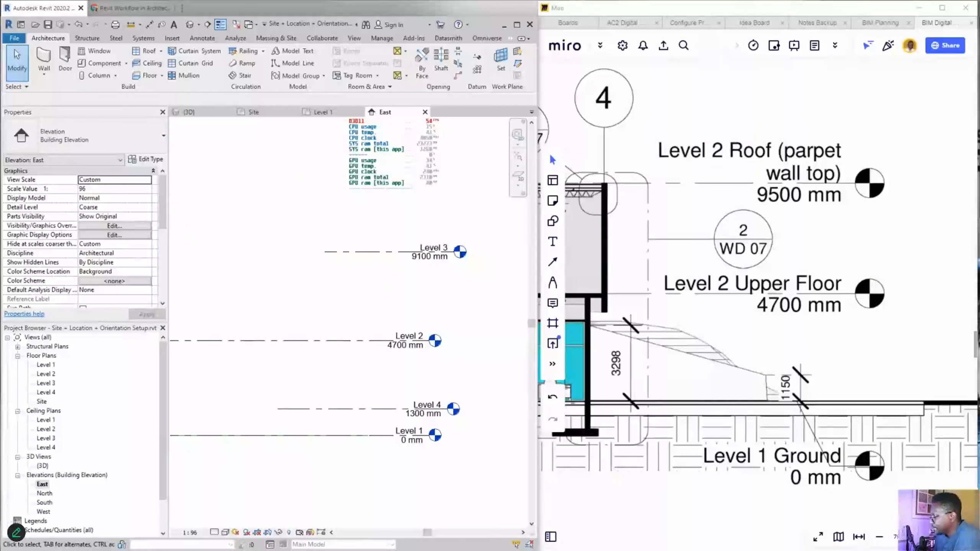
- Delete the Level 4 line and clear the sketched markings near the Level 3 head
click(382, 387)
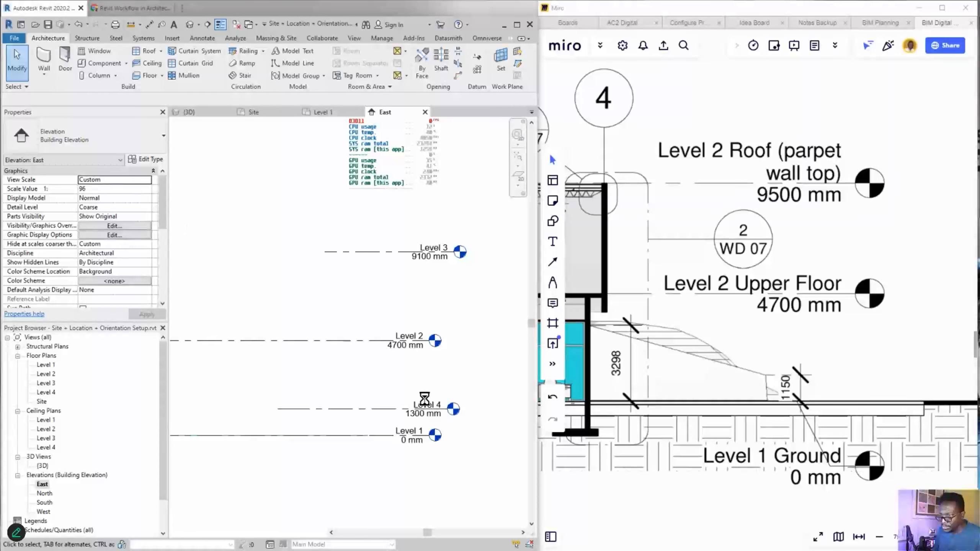
drag(495, 353, 423, 314)
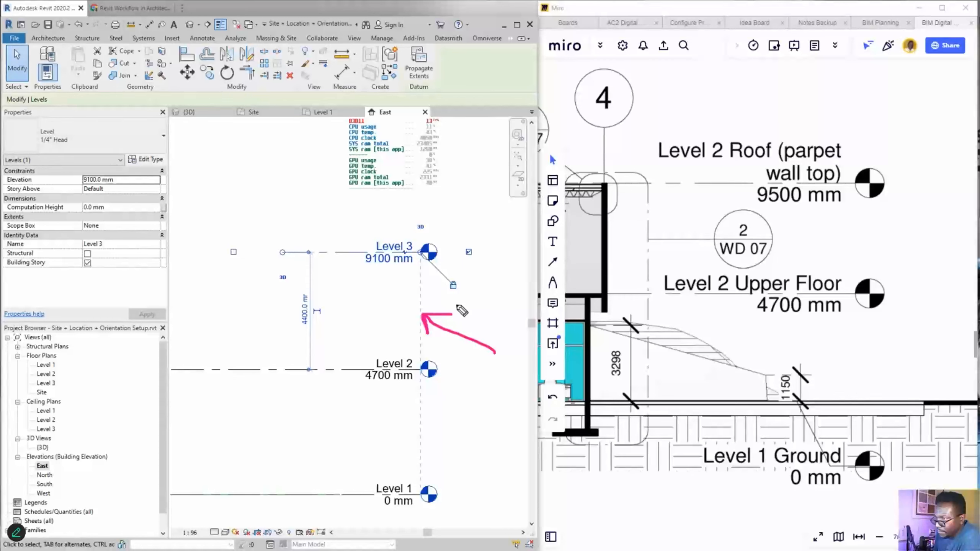
mouse_move(485, 286)
mouse_down()
mouse_move(440, 299)
mouse_move(482, 285)
mouse_up()
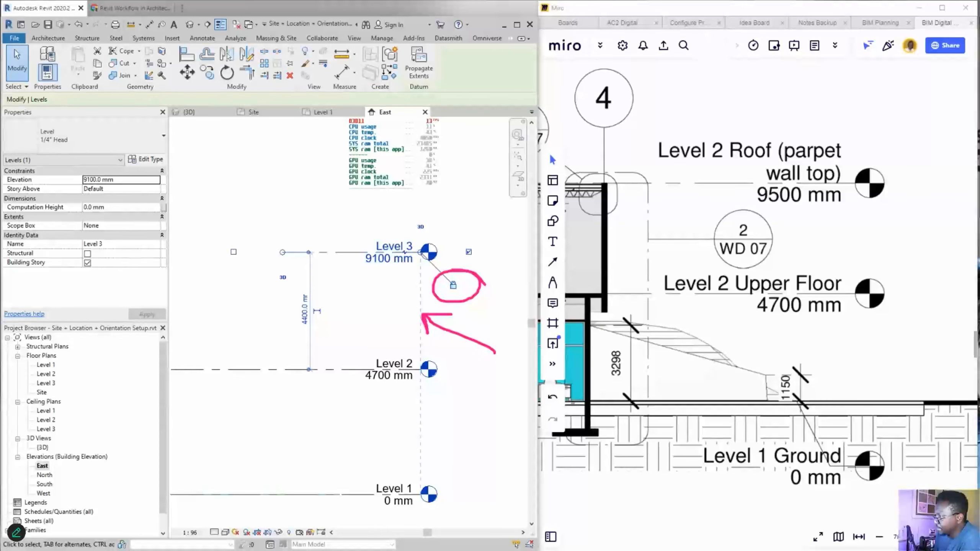
key(Escape)
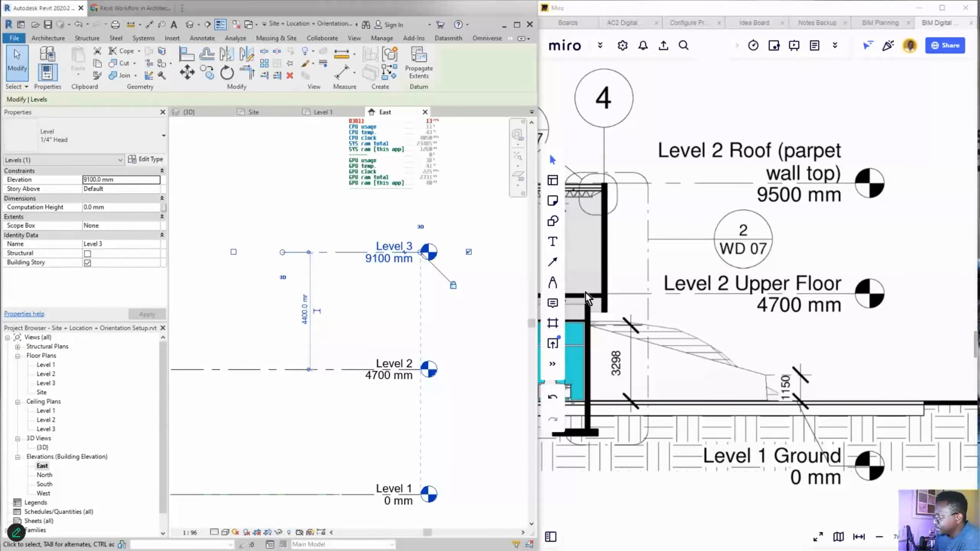
- Select the Level 3 line in the East elevation
scroll(389, 288, down, 3)
scroll(377, 300, up, 1)
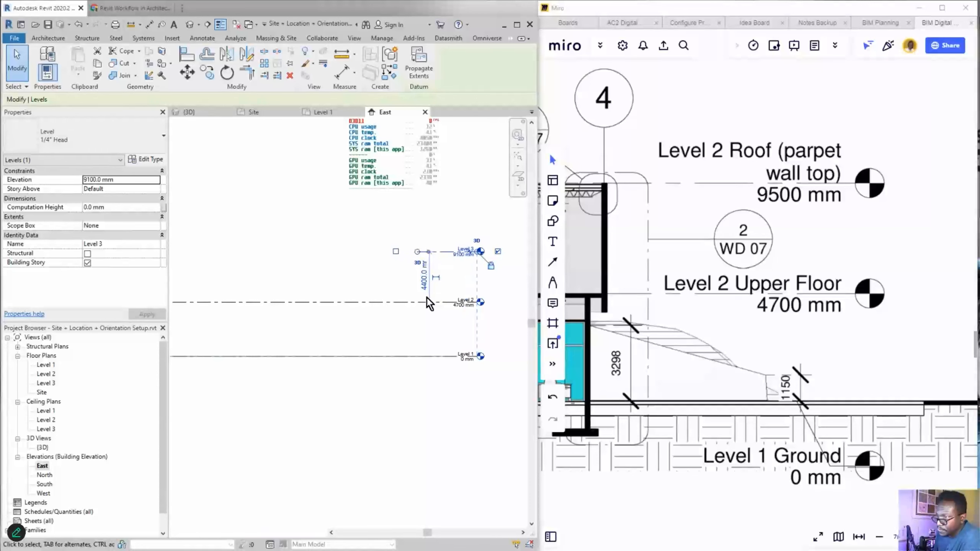
click(358, 273)
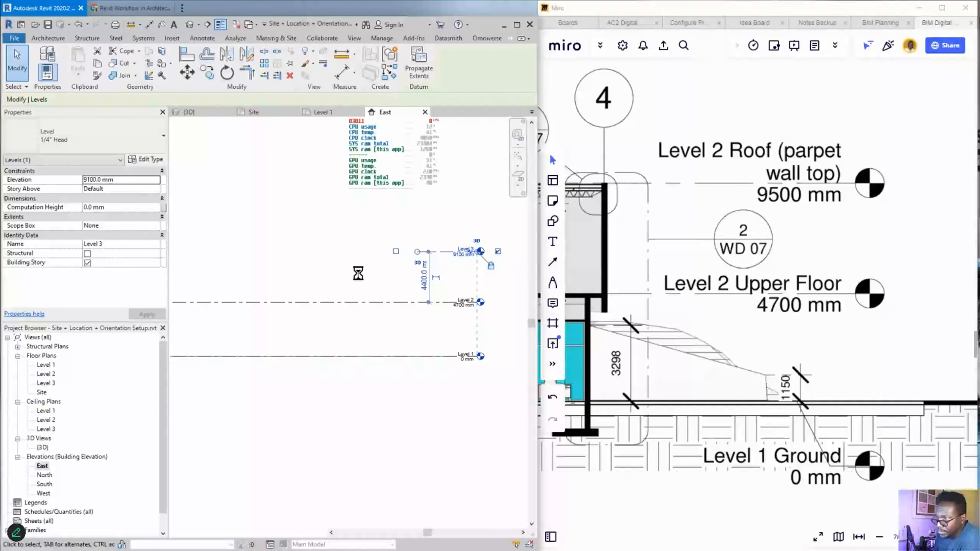
scroll(424, 254, down, 1)
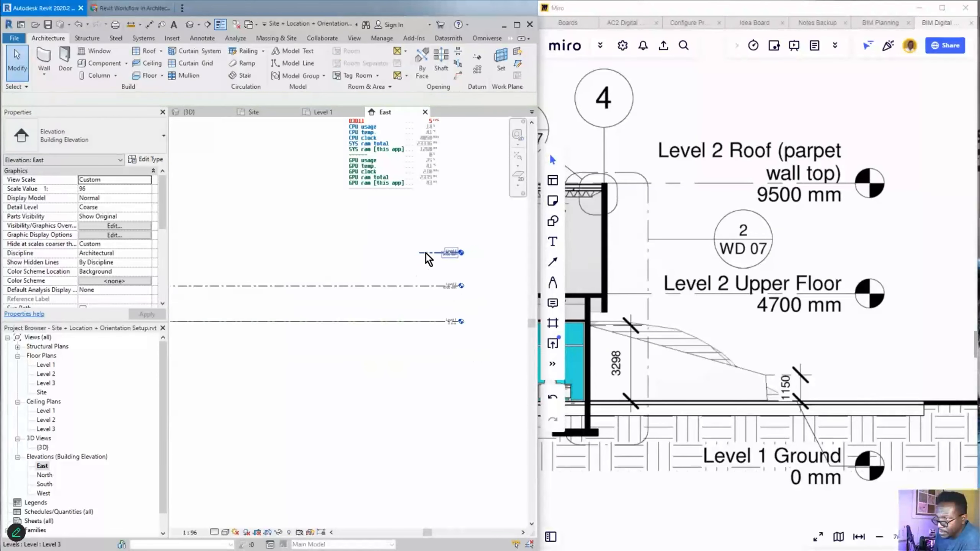
click(426, 253)
right_click(302, 263)
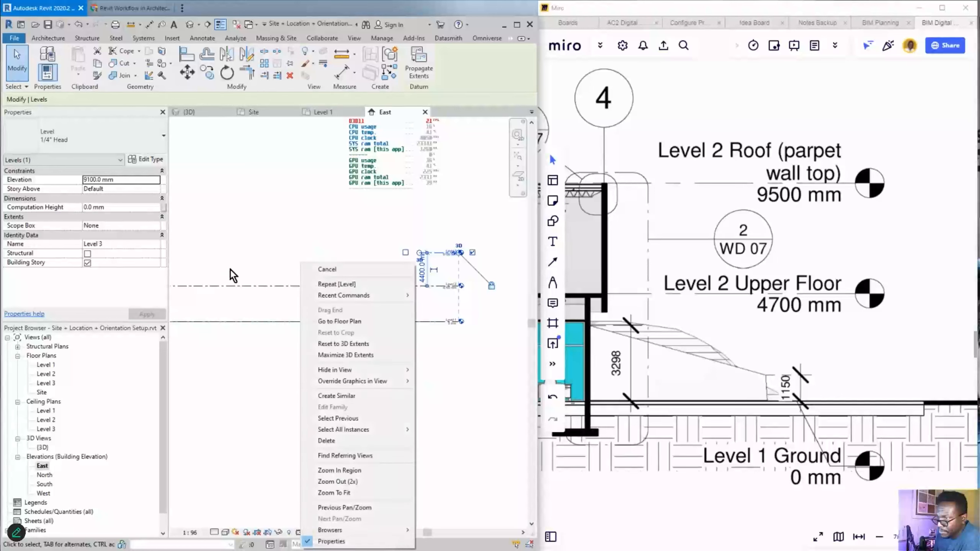
click(245, 267)
scroll(309, 271, down, 2)
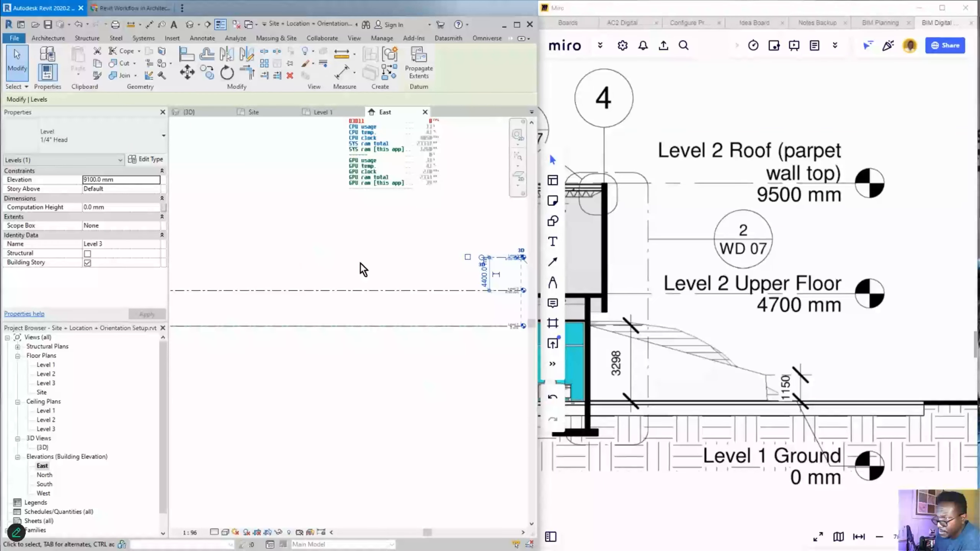
scroll(364, 264, down, 1)
scroll(424, 263, up, 2)
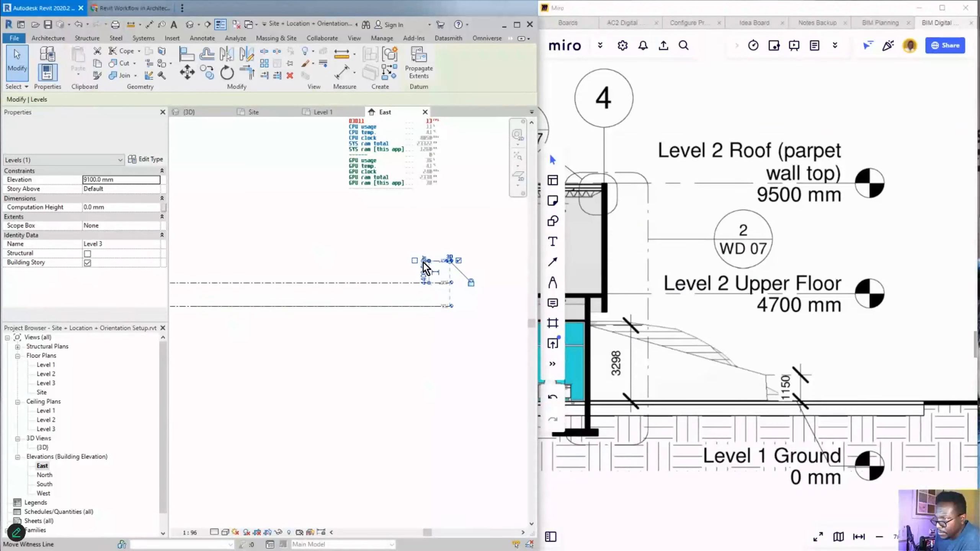
scroll(423, 267, up, 3)
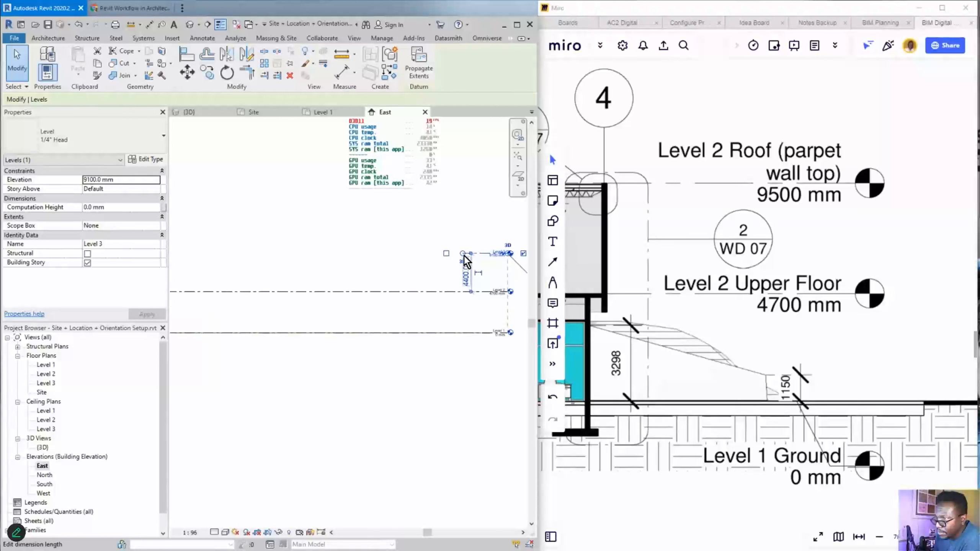
- Stretch Level 3's left end to align with the other levels and show its head there
middle_drag(424, 256, 467, 278)
scroll(432, 279, down, 1)
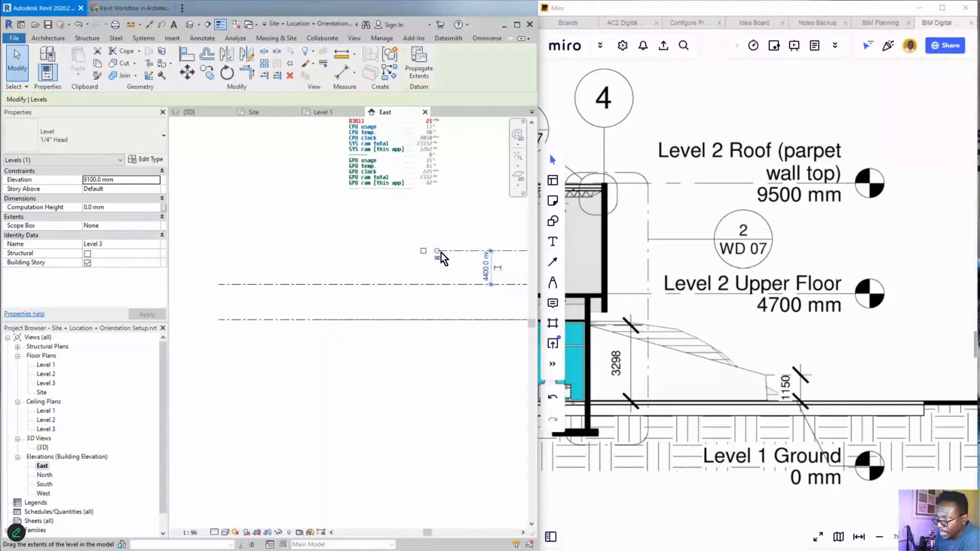
drag(437, 251, 219, 252)
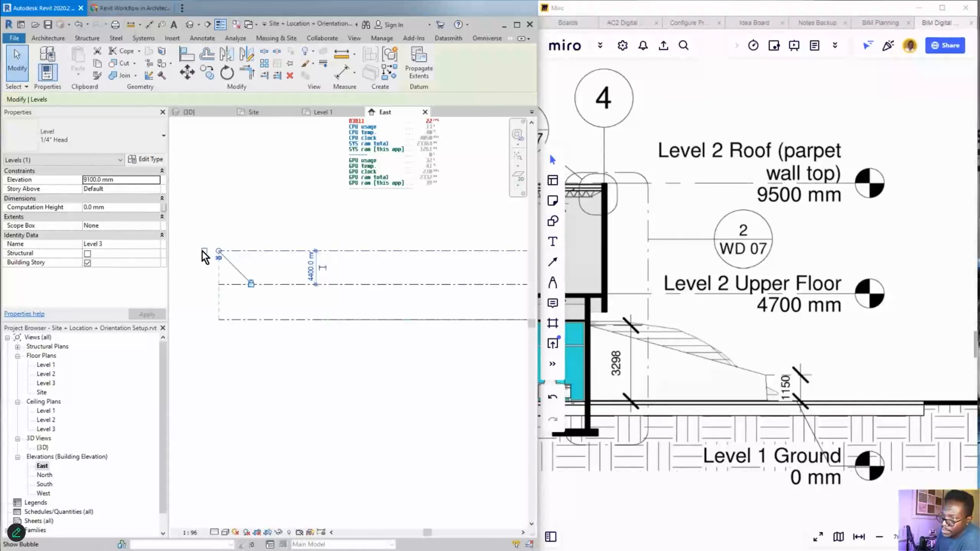
scroll(203, 259, up, 3)
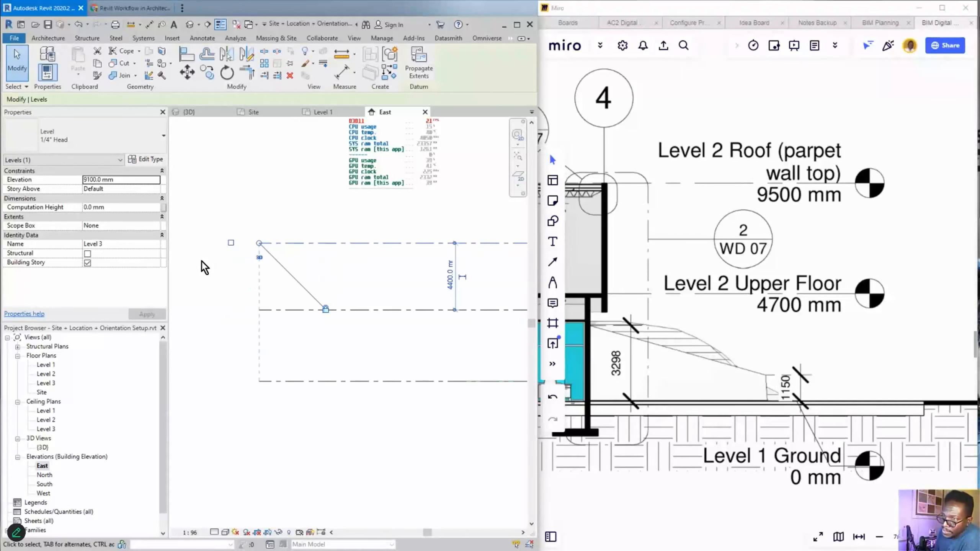
click(232, 243)
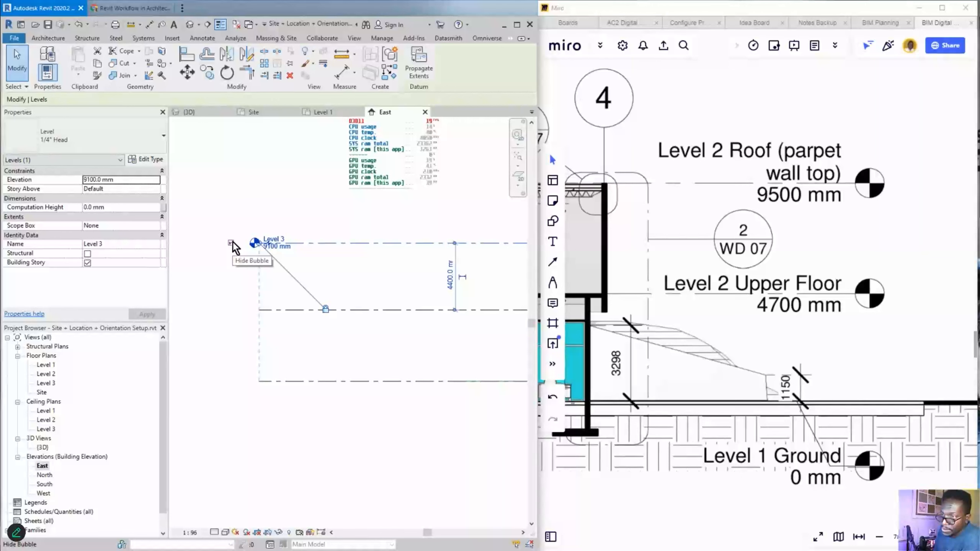
- Turn off the Level 3 head at the line's left end
click(231, 242)
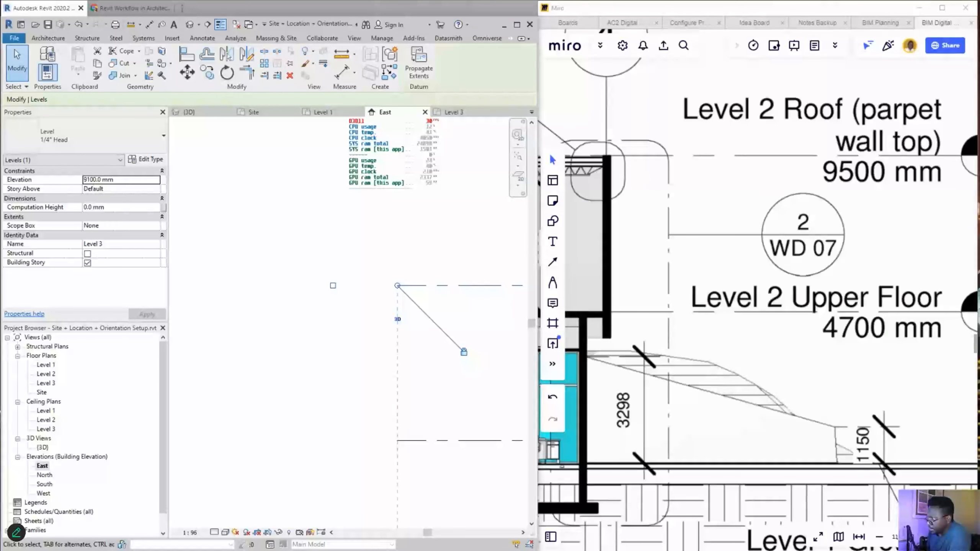
mouse_move(416, 314)
mouse_down()
mouse_move(400, 337)
mouse_move(418, 318)
mouse_up()
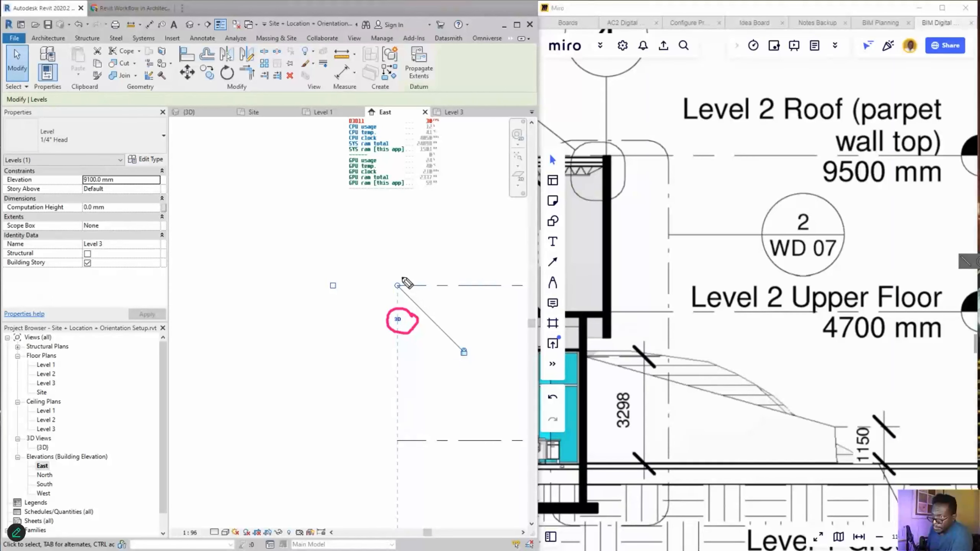
drag(402, 272, 402, 296)
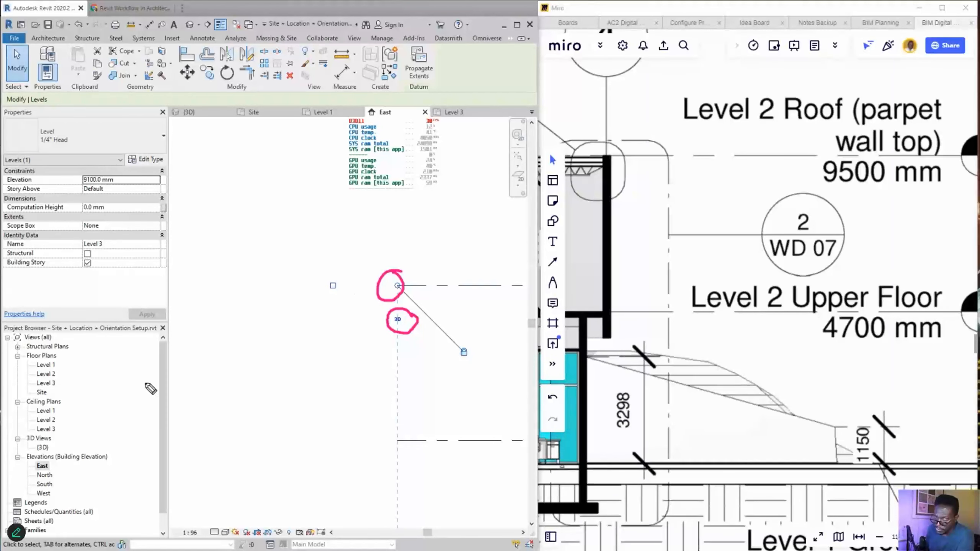
mouse_move(57, 460)
mouse_down()
mouse_move(48, 479)
mouse_move(60, 461)
mouse_up()
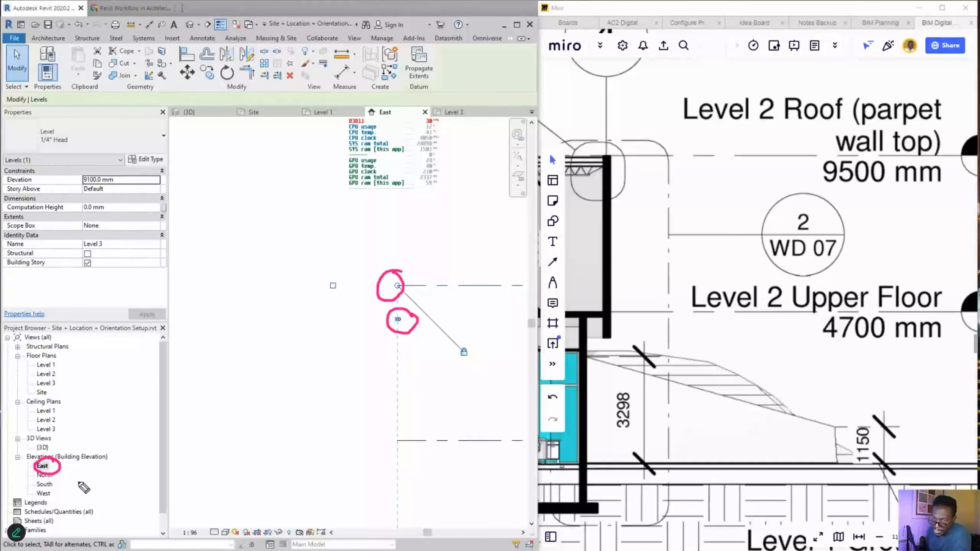
mouse_move(96, 483)
mouse_down()
mouse_move(54, 495)
mouse_move(76, 500)
mouse_up()
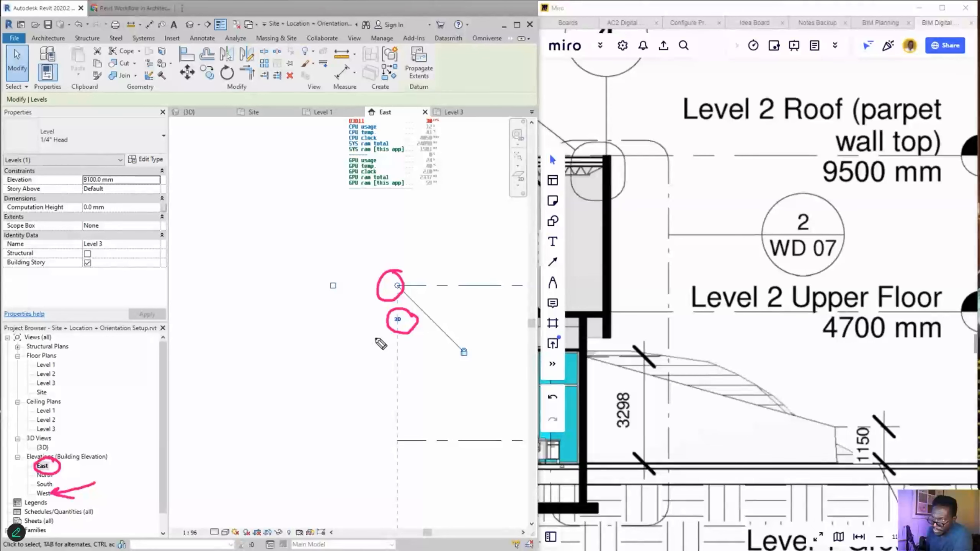
mouse_move(348, 349)
mouse_down()
mouse_move(386, 328)
mouse_move(368, 328)
mouse_up()
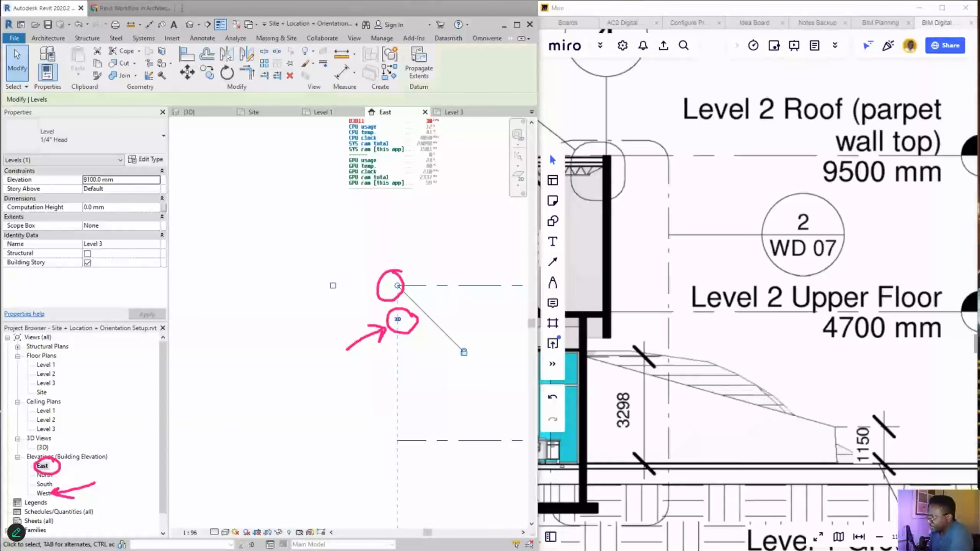
key(ctrl+shift+7)
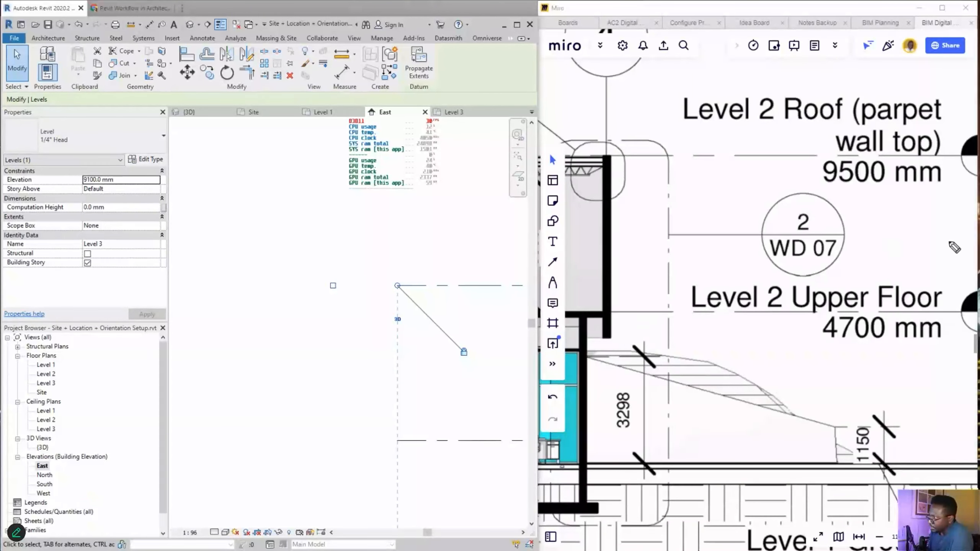
- Change Level 3's elevation label from 9100 to 9500 mm in the East elevation
scroll(305, 354, down, 4)
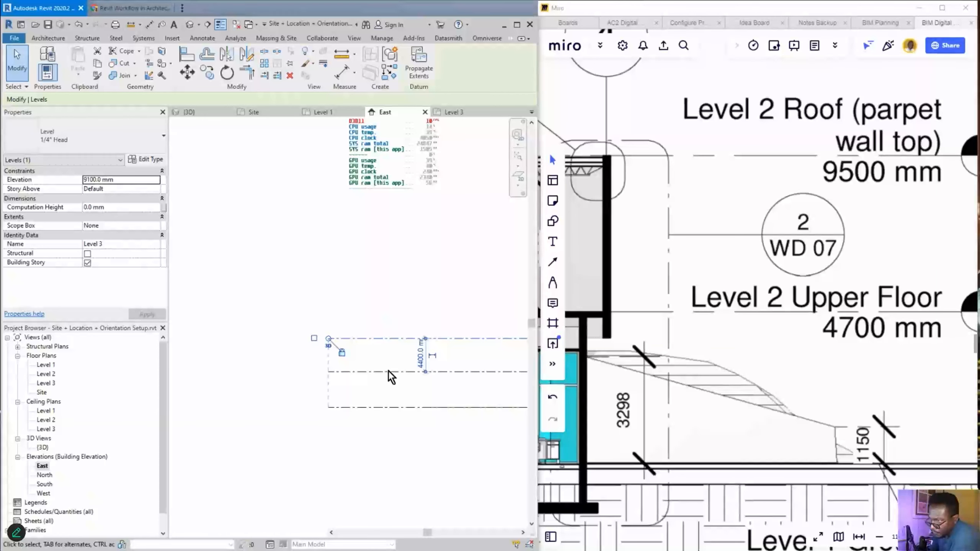
scroll(321, 358, down, 2)
middle_drag(482, 377, 306, 347)
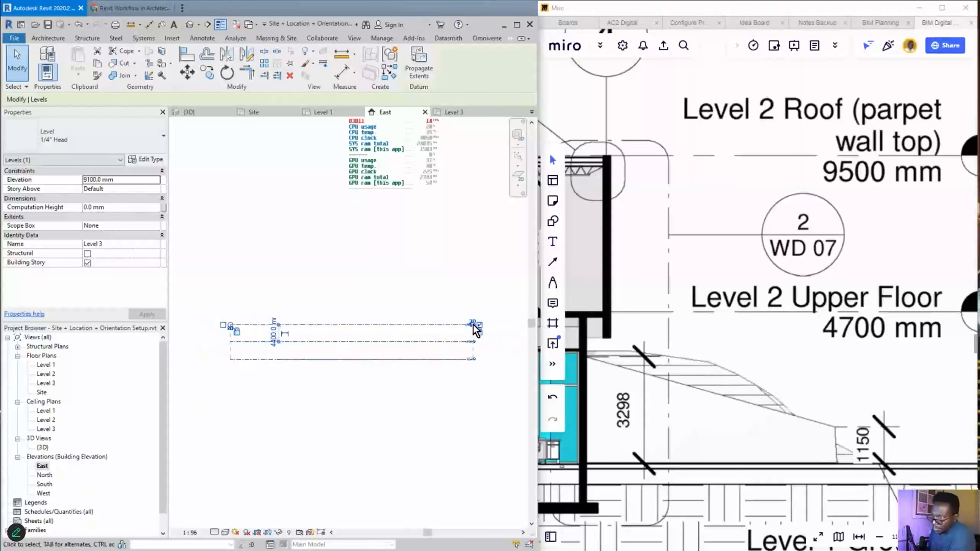
scroll(454, 357, up, 3)
scroll(450, 343, up, 2)
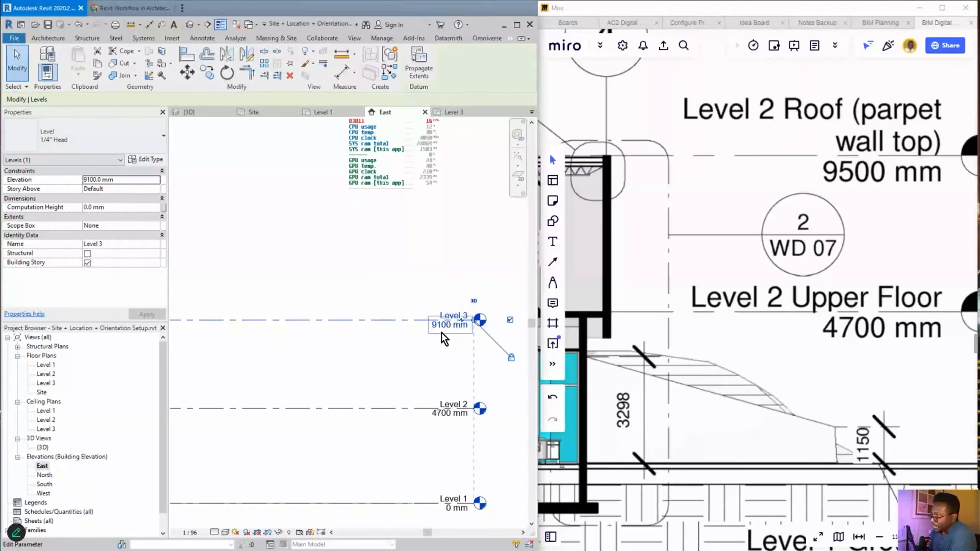
click(447, 326)
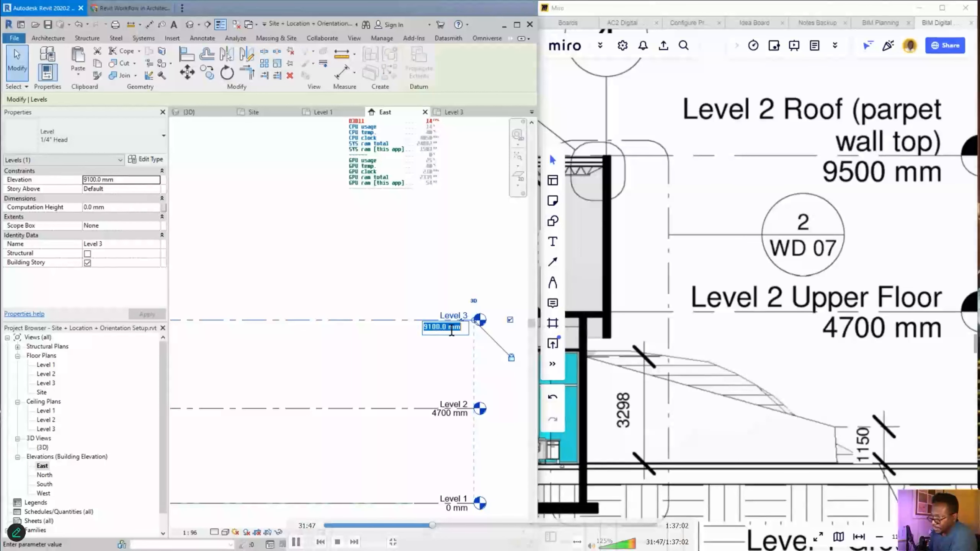
text(9500)
key(Return)
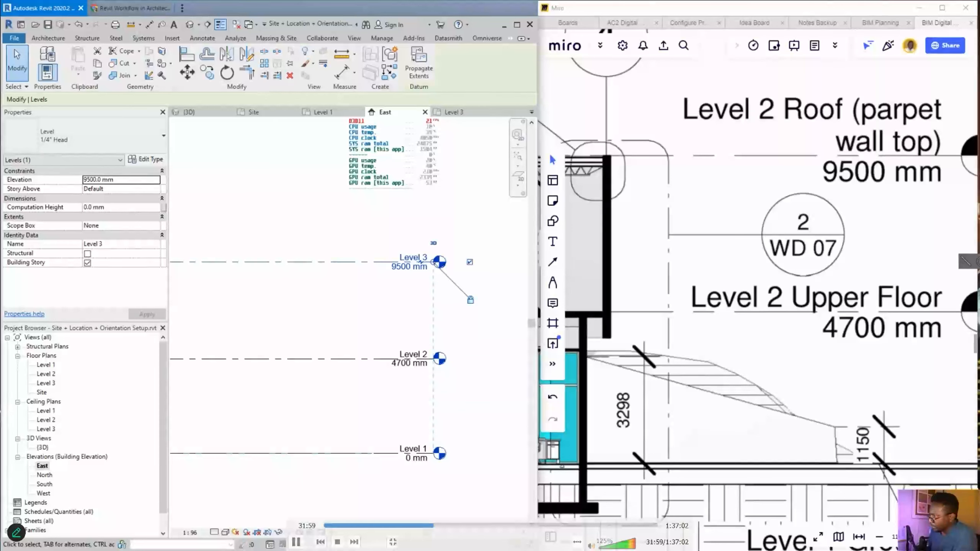
drag(418, 289, 64, 442)
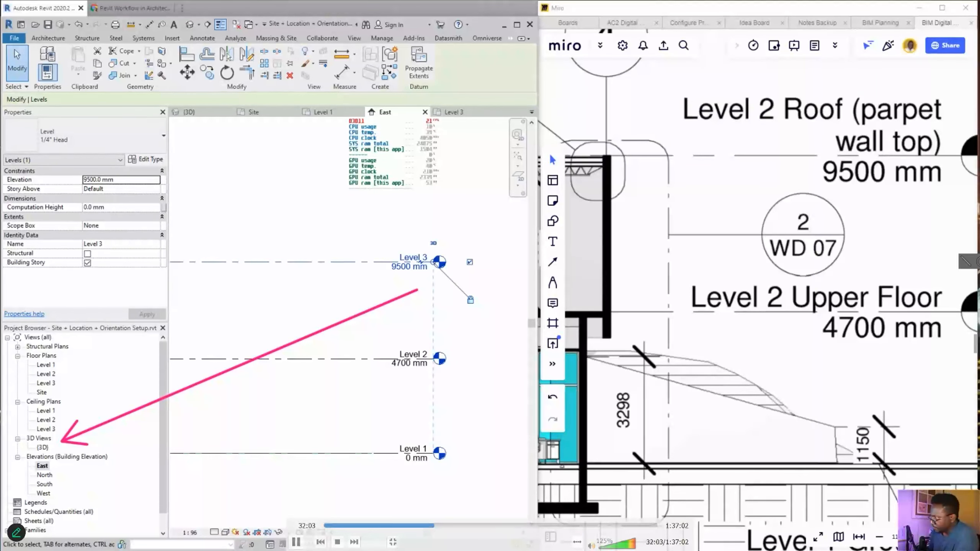
click(36, 447)
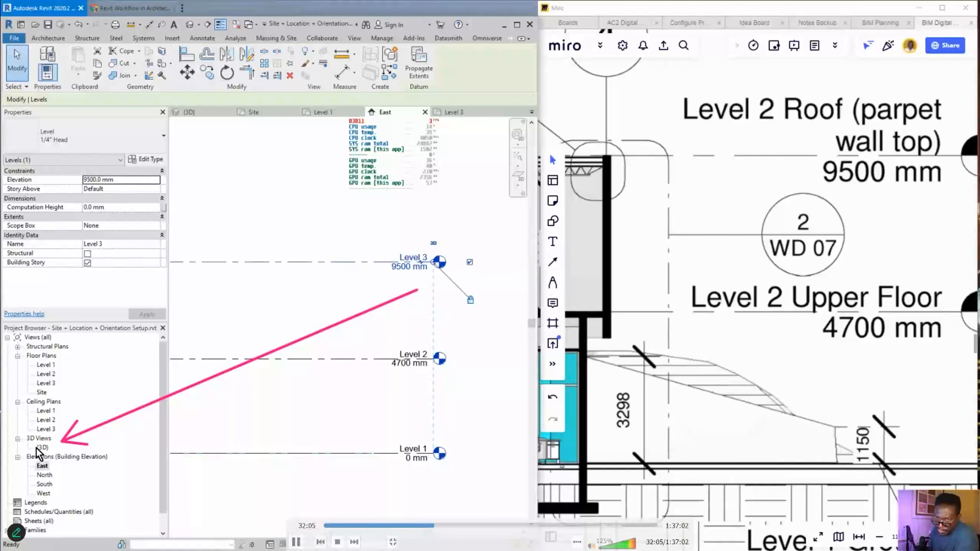
double_click(42, 448)
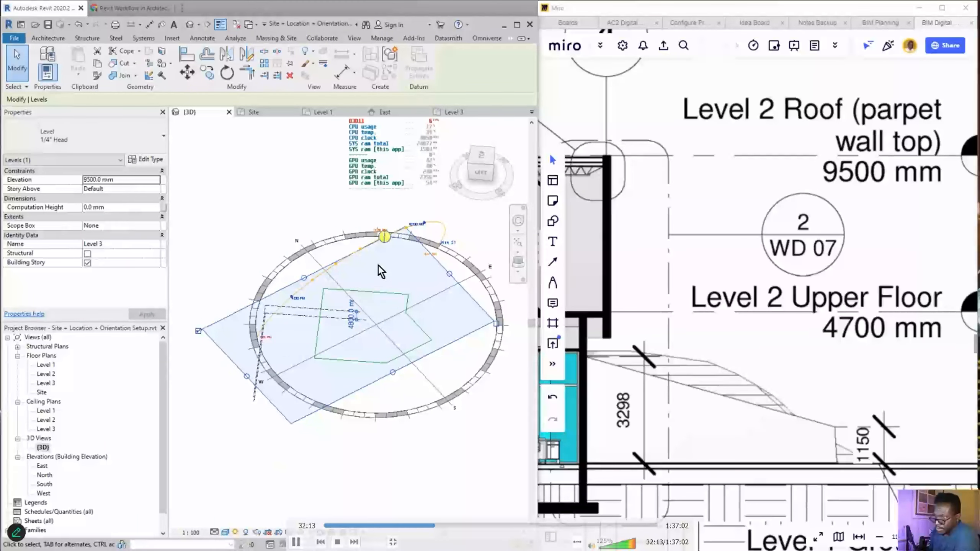
click(445, 404)
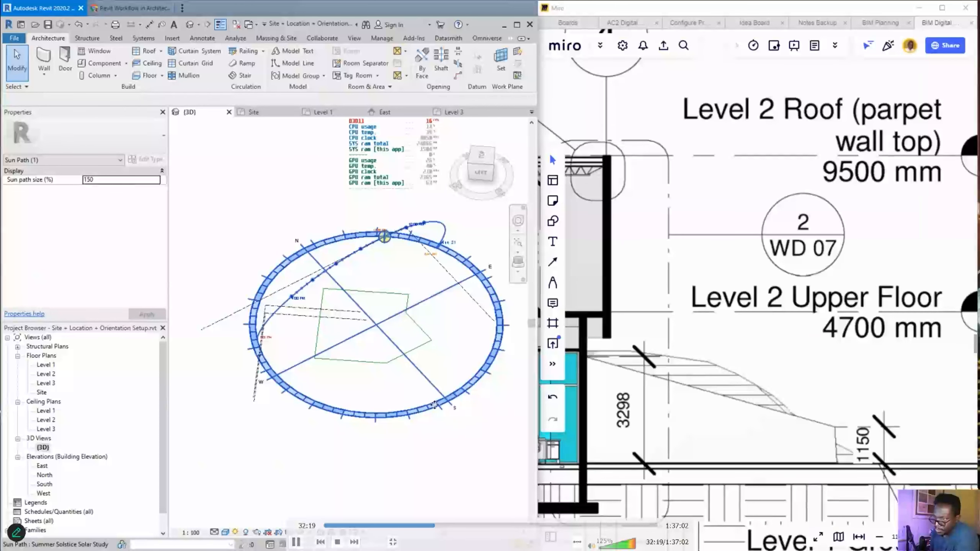
click(270, 505)
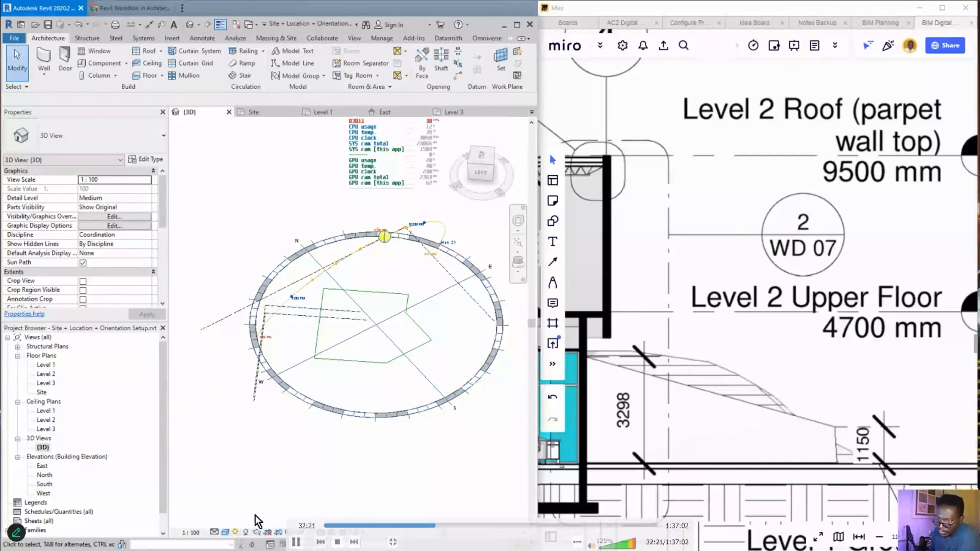
click(236, 533)
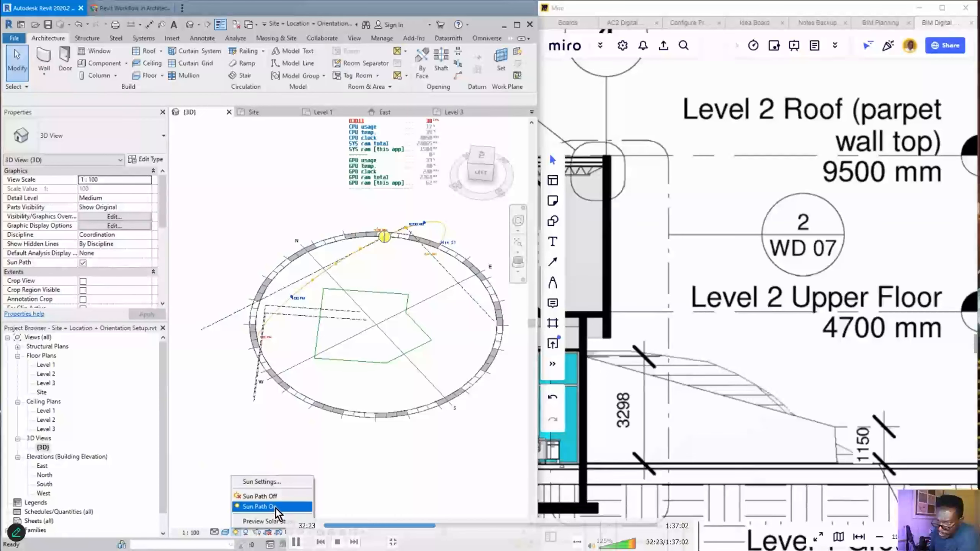
click(259, 496)
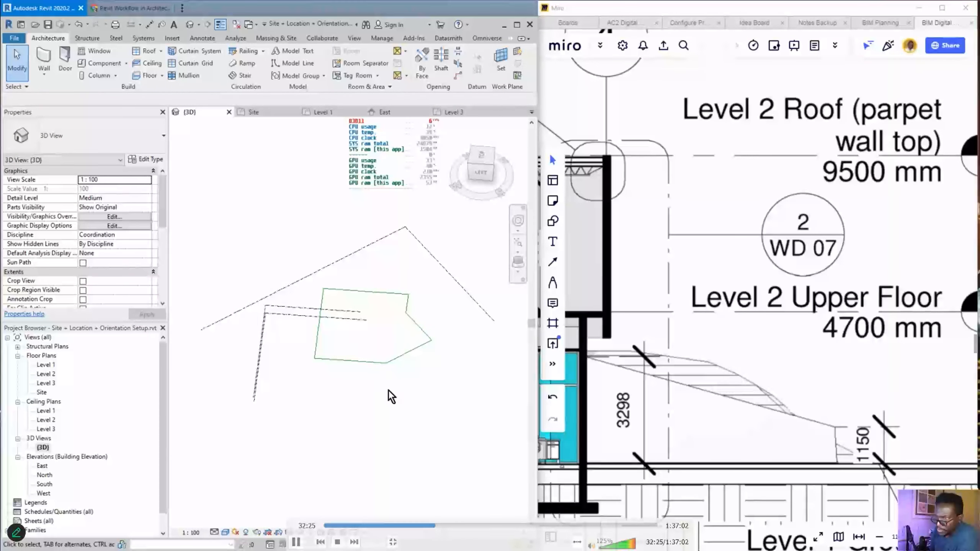
scroll(259, 348, up, 1)
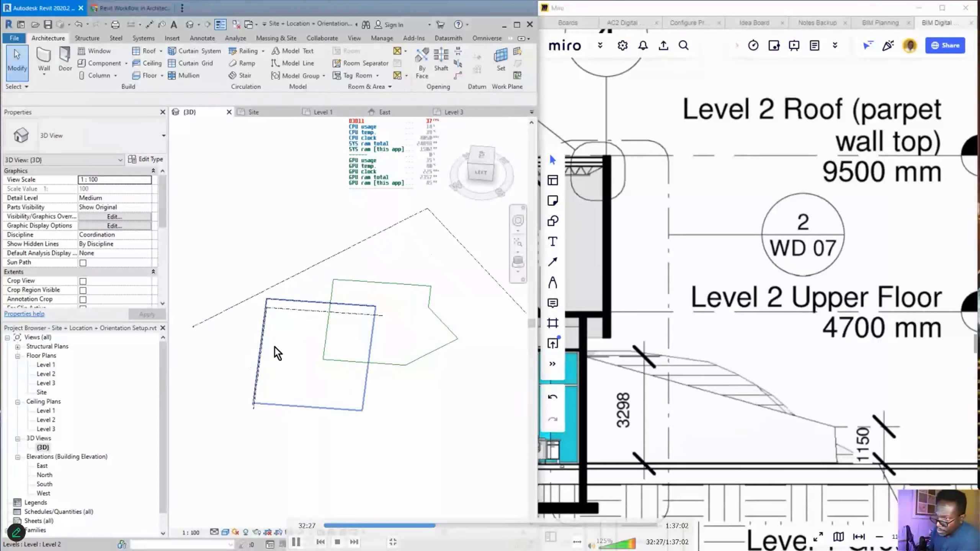
mouse_move(320, 354)
shift+middle_down()
mouse_move(345, 367)
mouse_move(372, 358)
mouse_move(372, 339)
shift+middle_up()
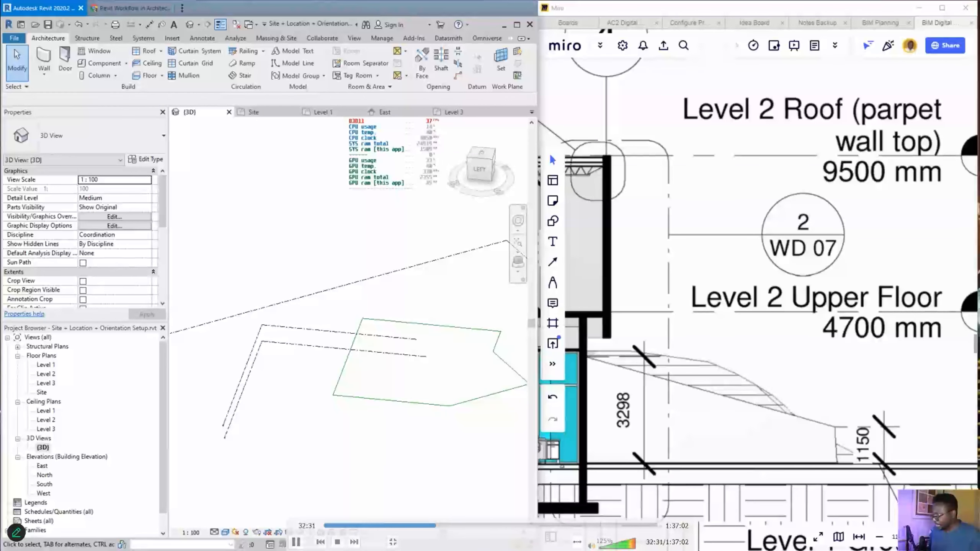
mouse_move(335, 462)
mouse_down()
mouse_move(364, 403)
mouse_move(369, 428)
mouse_up()
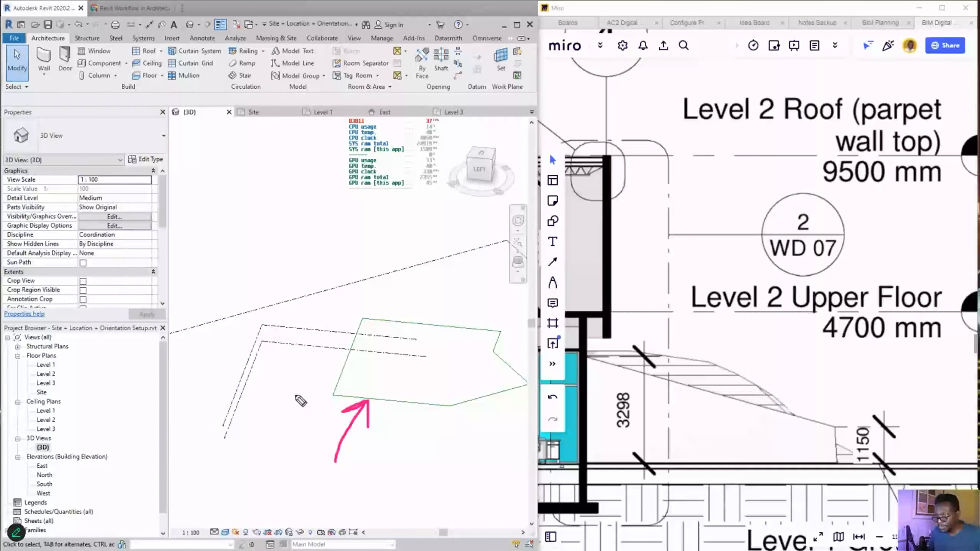
mouse_move(280, 492)
mouse_down()
mouse_move(225, 439)
mouse_move(235, 451)
mouse_up()
mouse_move(300, 395)
mouse_down()
mouse_move(251, 356)
mouse_move(251, 372)
mouse_move(252, 356)
mouse_move(218, 347)
mouse_move(213, 324)
mouse_move(205, 334)
mouse_move(214, 322)
mouse_up()
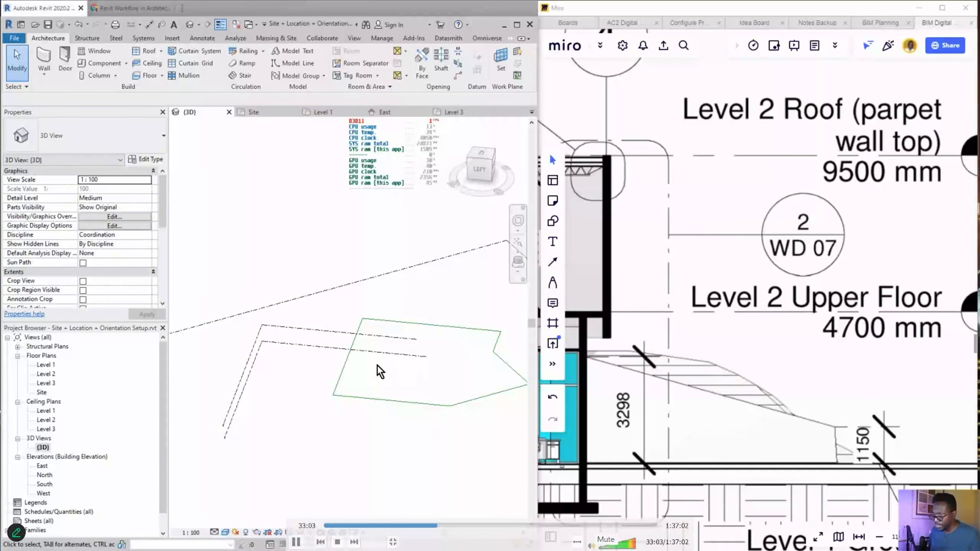
shift+middle_drag(335, 377, 336, 386)
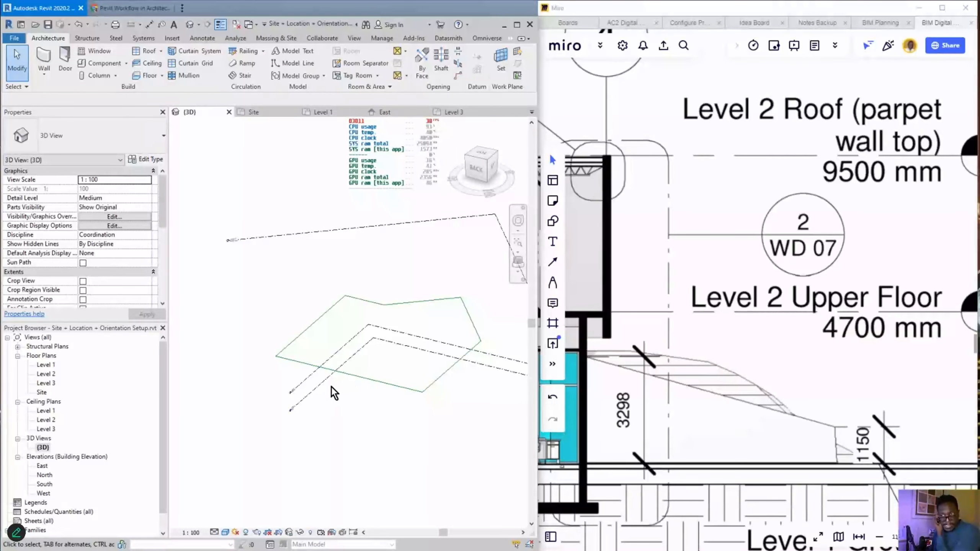
- Select Levels 1, 2 and 3 in the 3D view to verify their elevations, Level 3 at 9500 mm
click(311, 397)
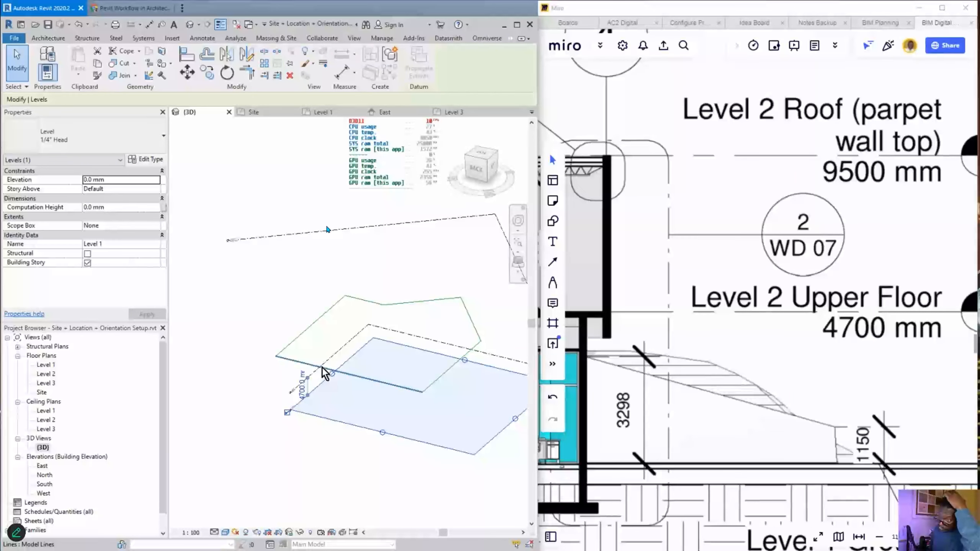
click(328, 359)
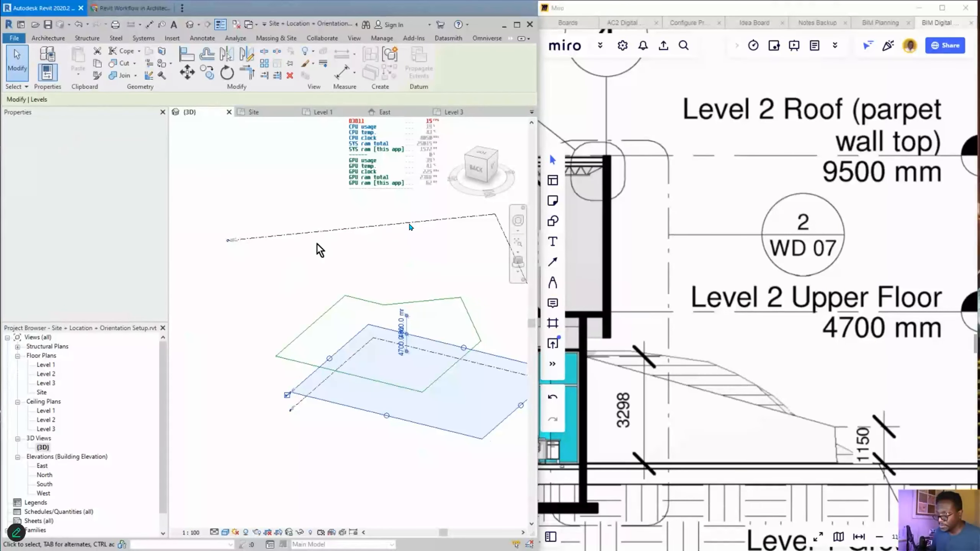
click(329, 232)
mouse_move(339, 385)
shift+middle_down()
mouse_move(327, 416)
mouse_move(370, 435)
mouse_move(364, 444)
mouse_move(469, 440)
shift+middle_up()
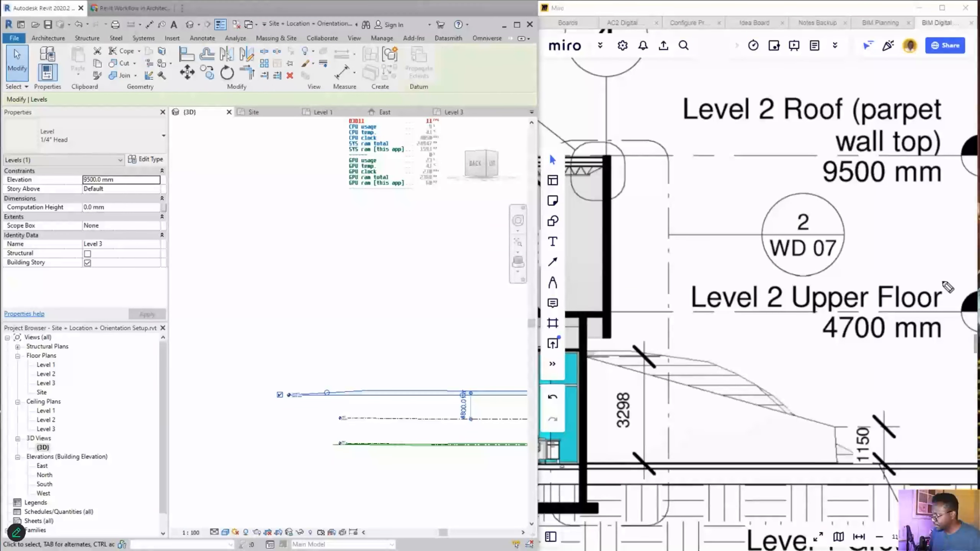
mouse_move(362, 427)
mouse_down()
mouse_move(367, 417)
mouse_move(382, 427)
mouse_move(366, 444)
mouse_move(410, 386)
mouse_move(417, 411)
mouse_up()
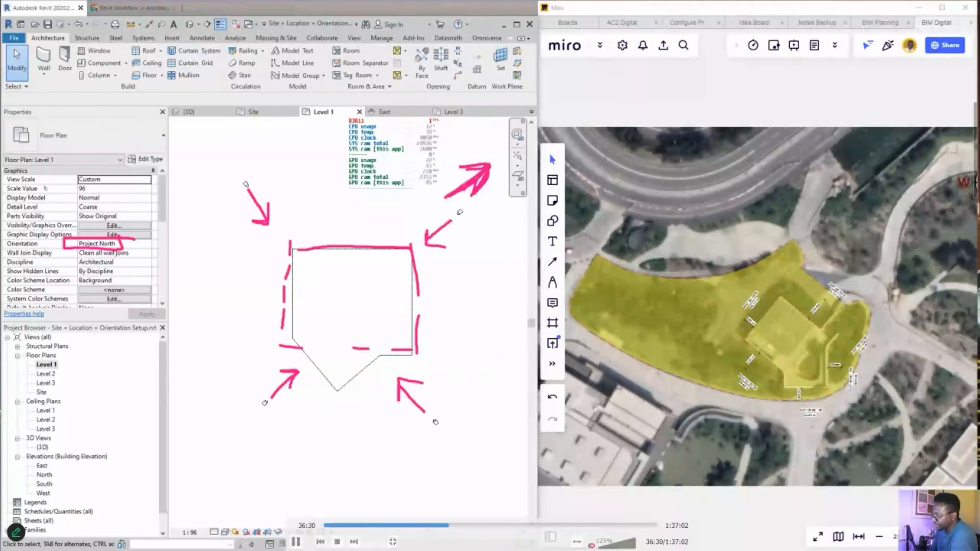
key(space)
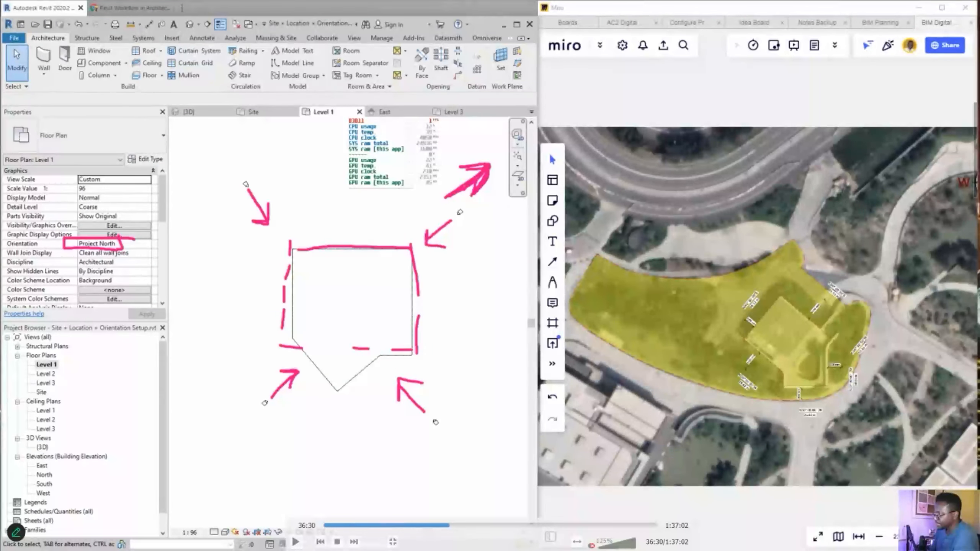
key(m)
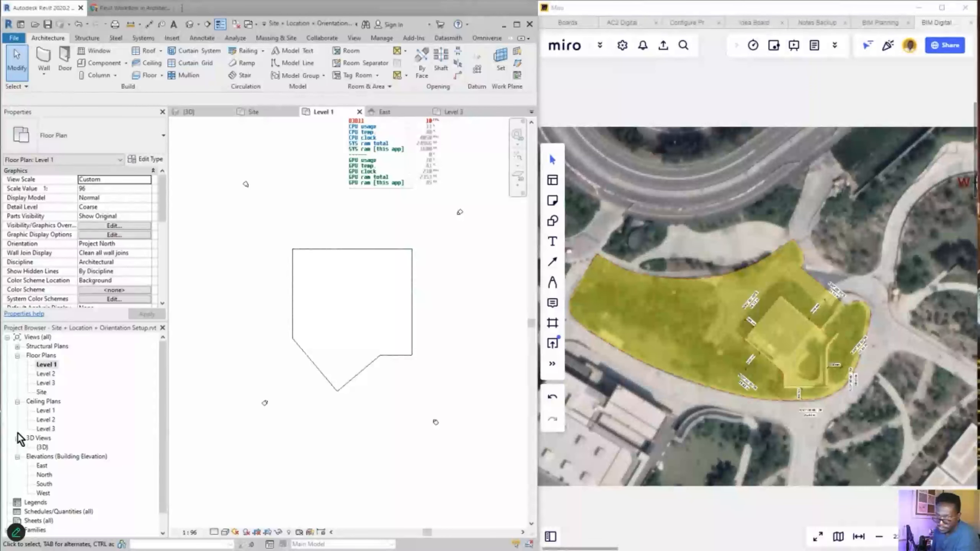
double_click(45, 447)
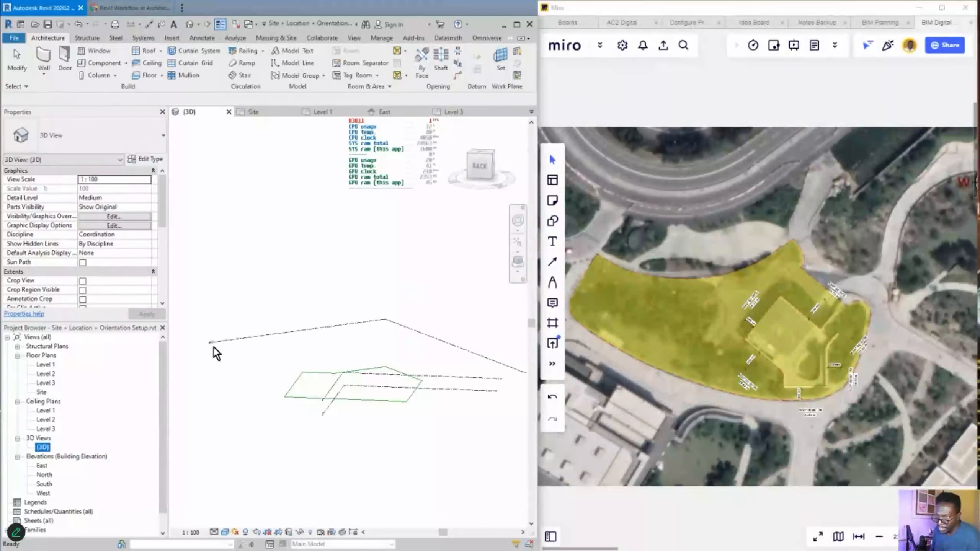
scroll(215, 348, up, 2)
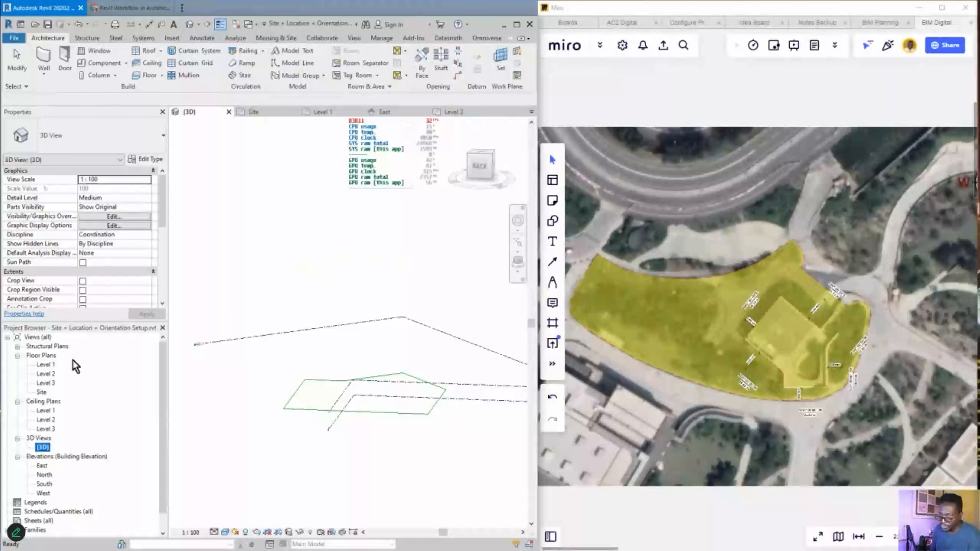
double_click(46, 366)
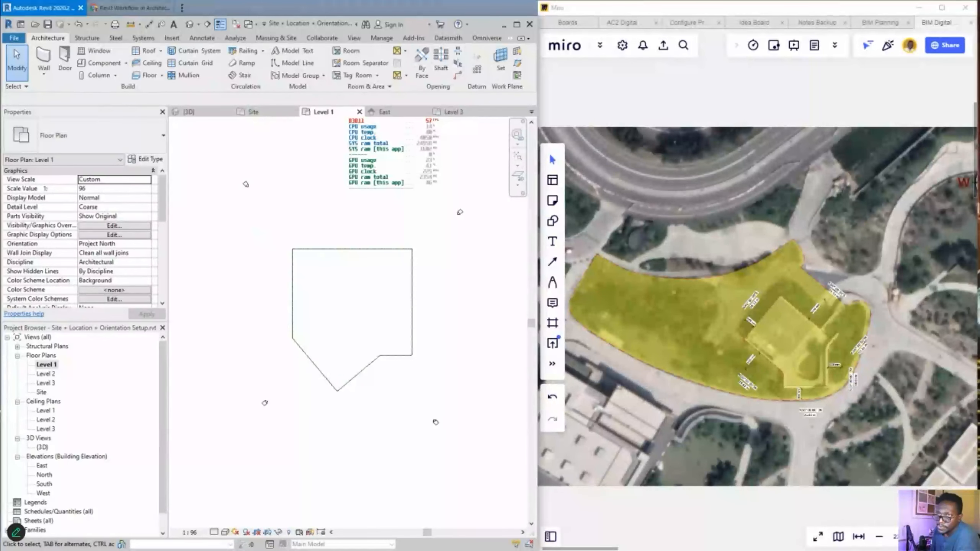
- Draw a chain of six walls around the pointed outline, closing at the top-left corner
click(42, 61)
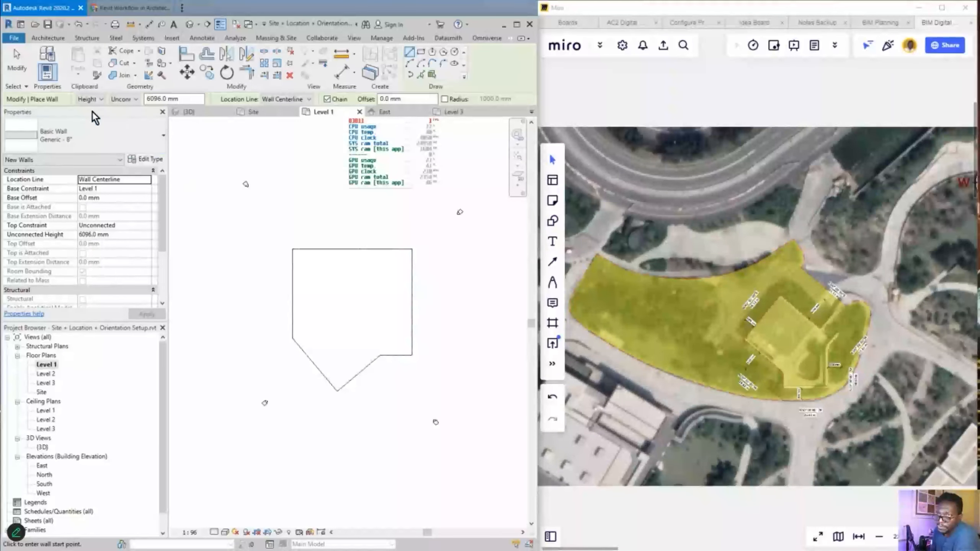
click(305, 260)
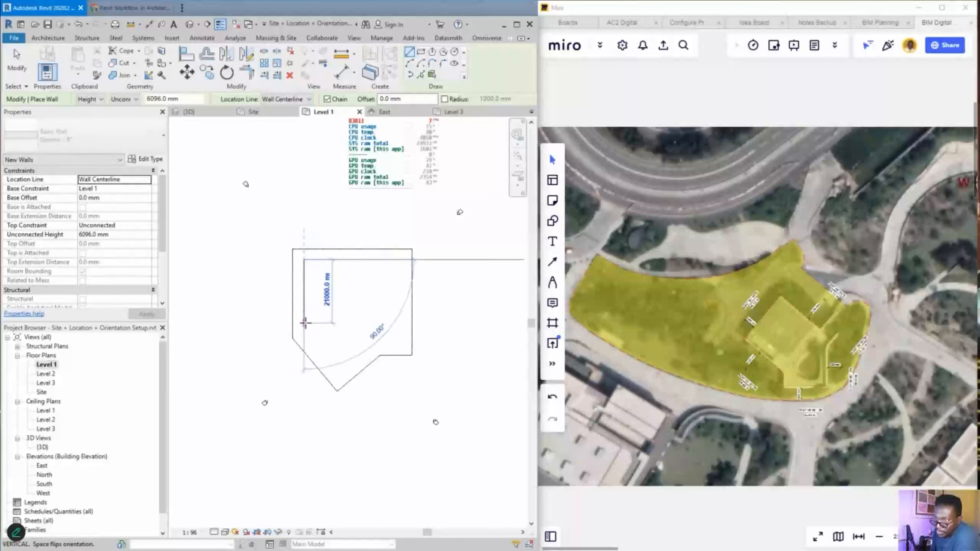
click(339, 368)
click(371, 335)
click(398, 335)
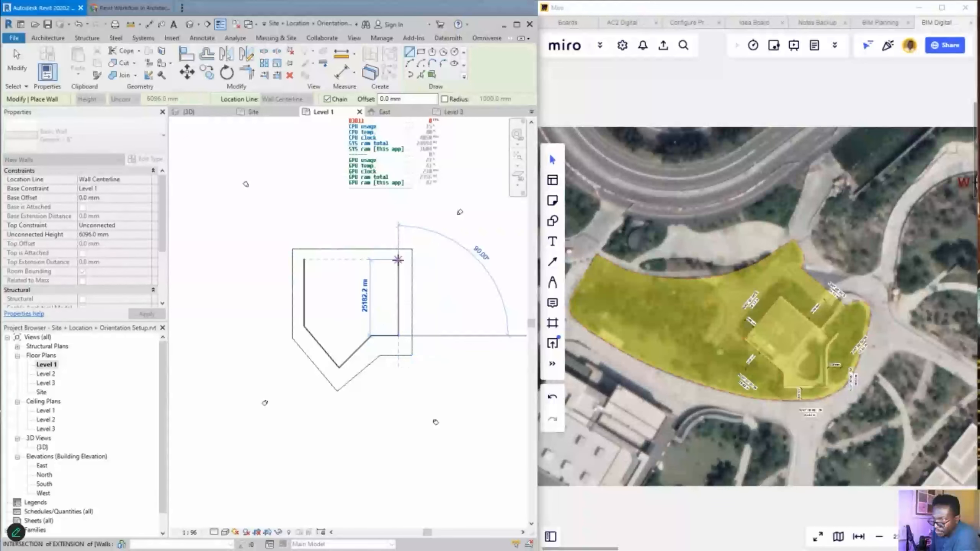
click(399, 259)
click(304, 260)
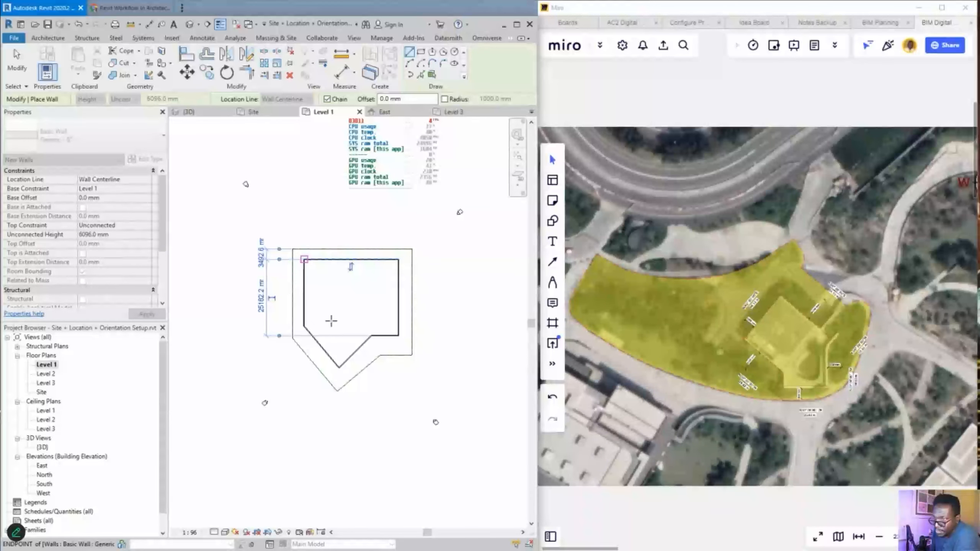
key(Escape)
key(Escape)
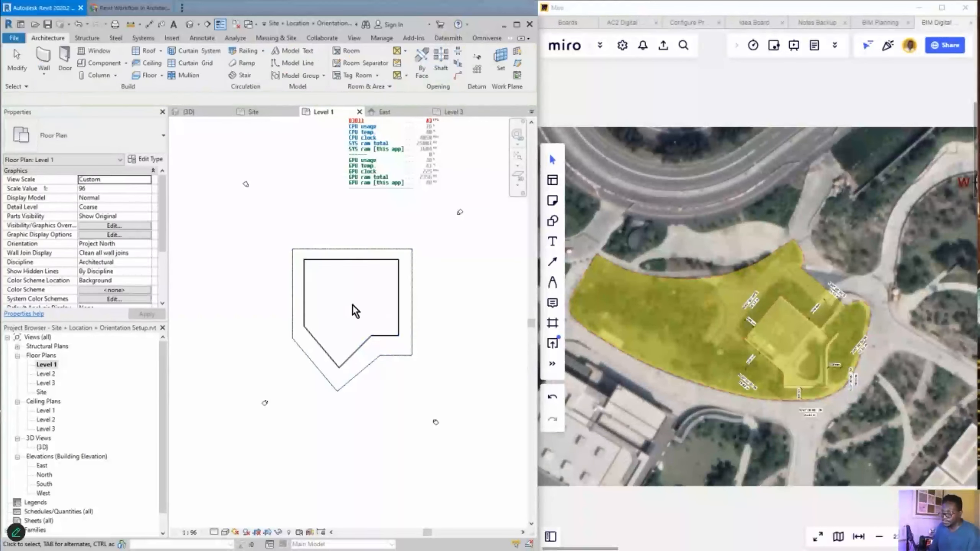
- Window-select all six new walls on the Level 1 plan
scroll(350, 295, up, 3)
scroll(353, 295, down, 2)
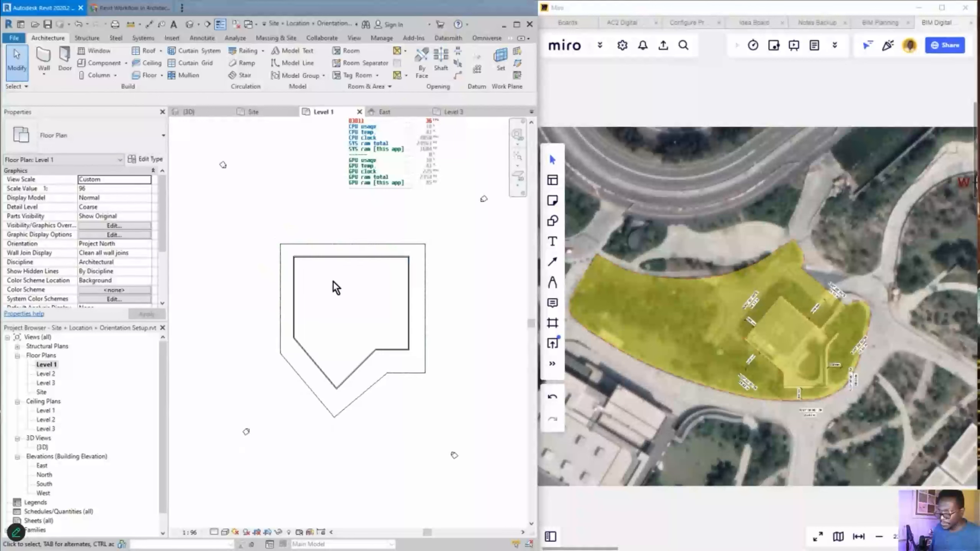
click(313, 261)
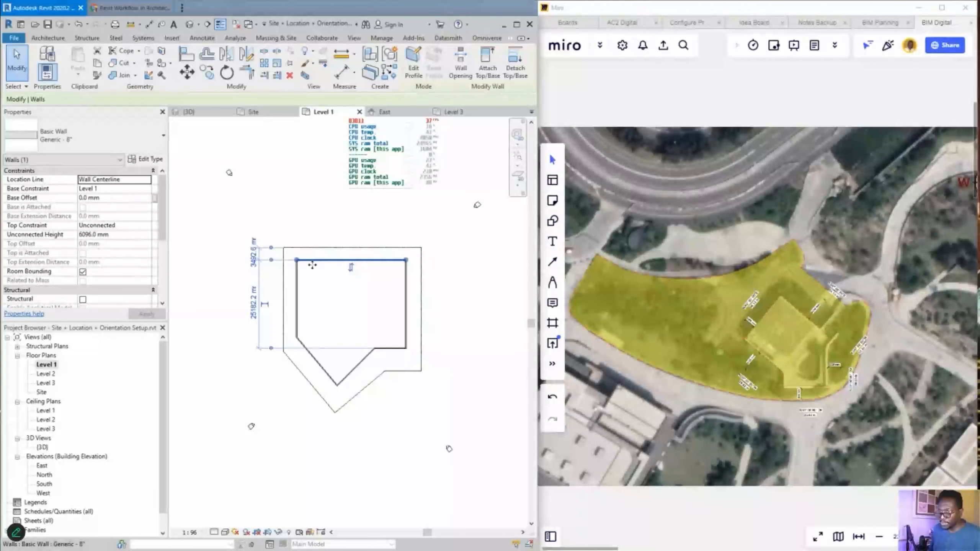
key(Escape)
drag(293, 258, 411, 394)
scroll(350, 327, up, 2)
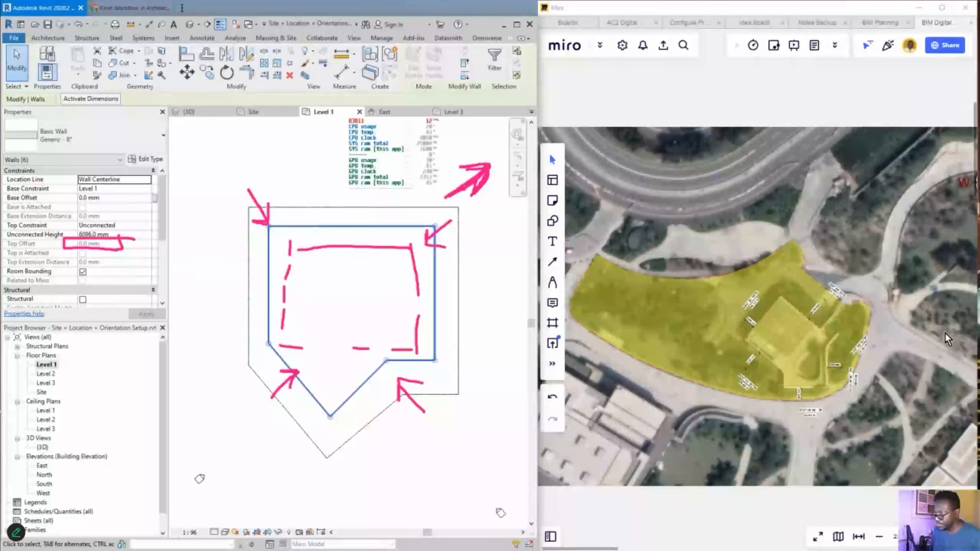
key(ctrl+z)
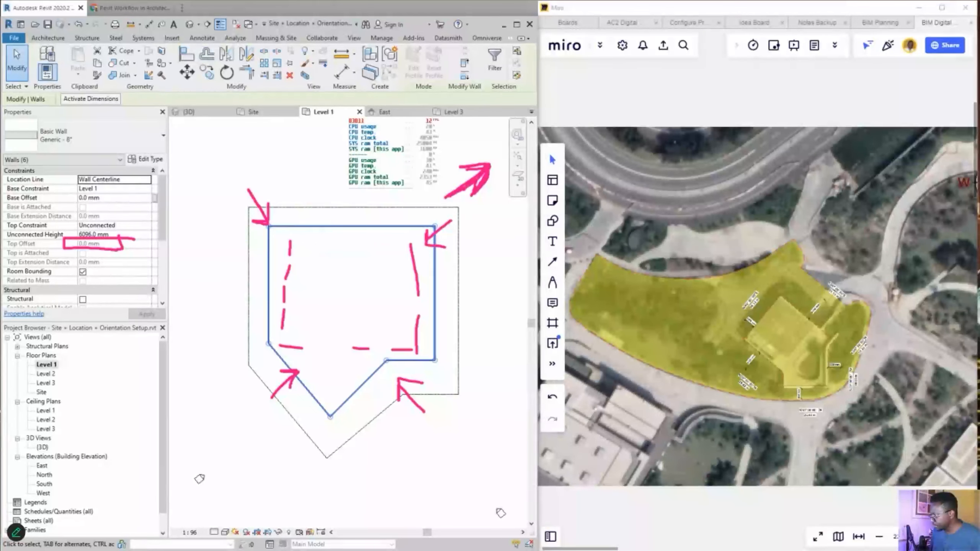
key(Escape)
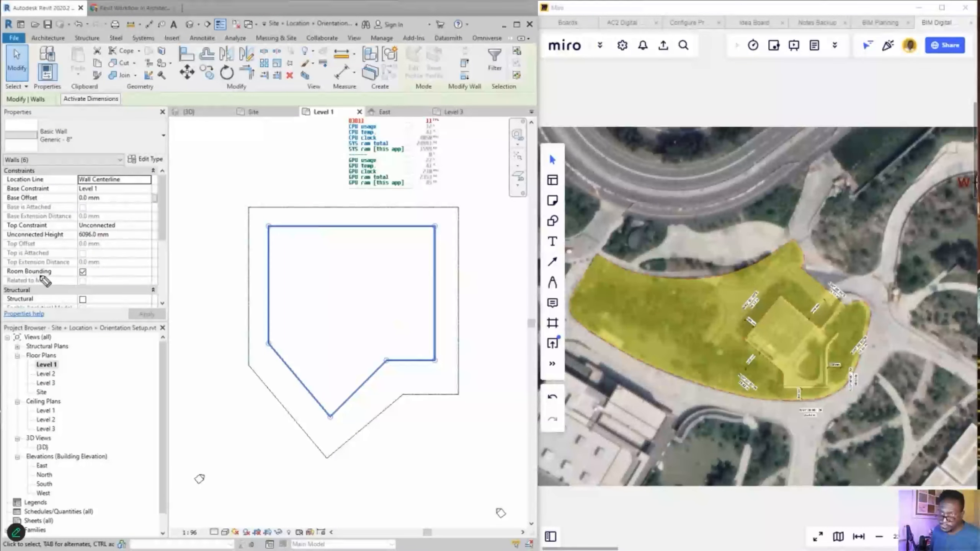
mouse_move(207, 188)
mouse_down()
mouse_move(98, 189)
mouse_move(116, 195)
mouse_move(112, 185)
mouse_up()
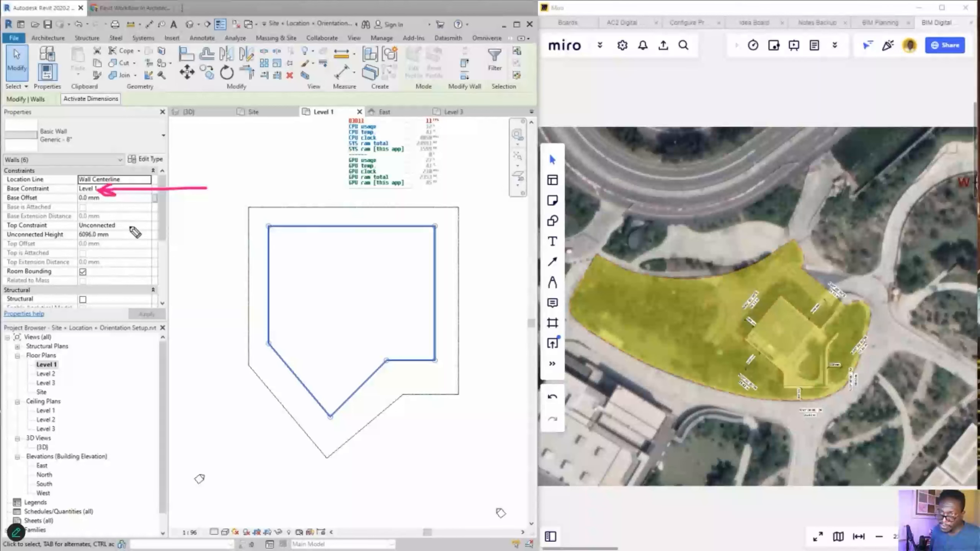
mouse_move(208, 231)
mouse_down()
mouse_move(117, 229)
mouse_move(128, 238)
mouse_up()
drag(116, 229, 133, 223)
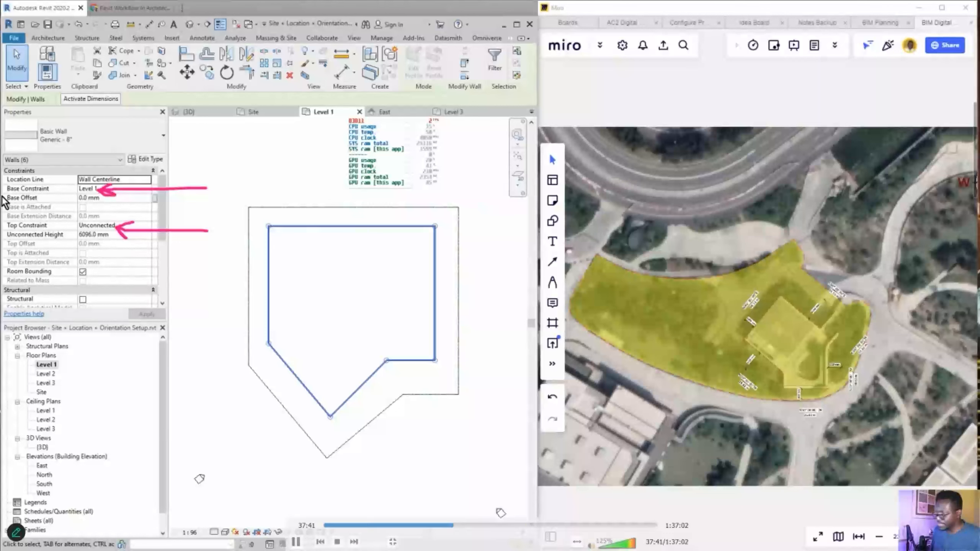
click(97, 189)
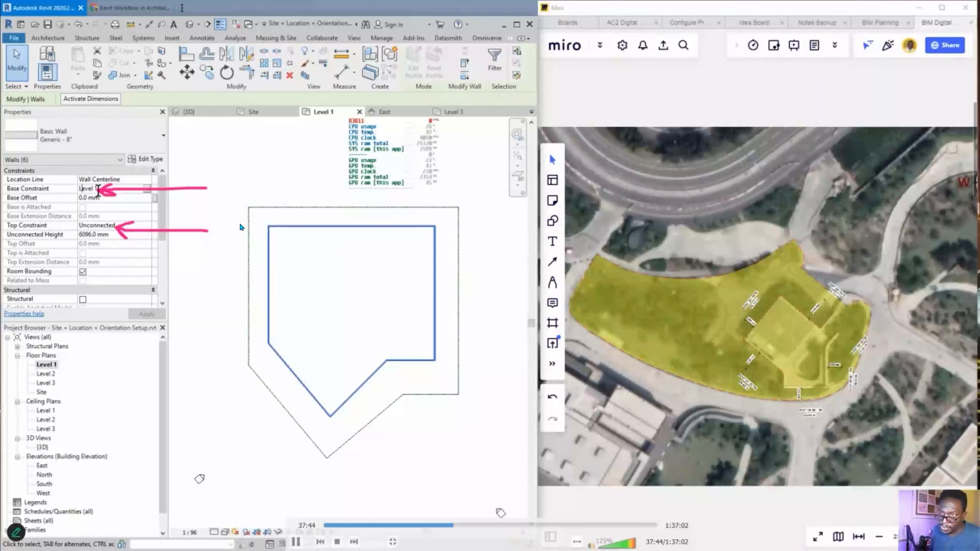
click(148, 190)
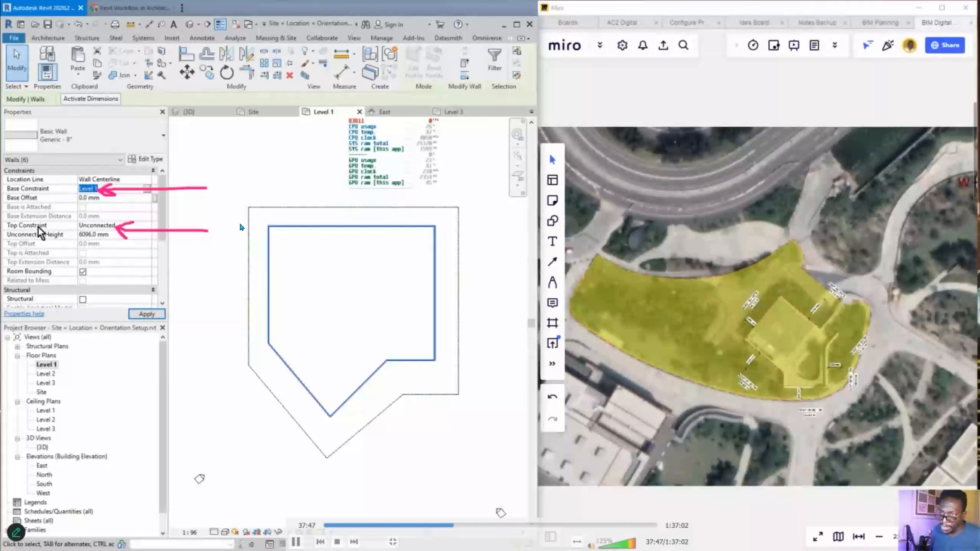
click(147, 227)
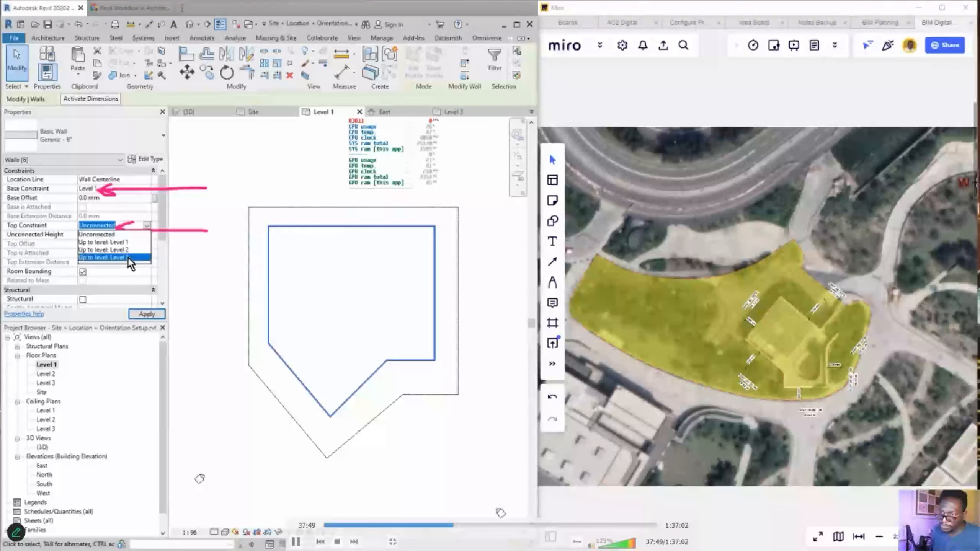
click(128, 257)
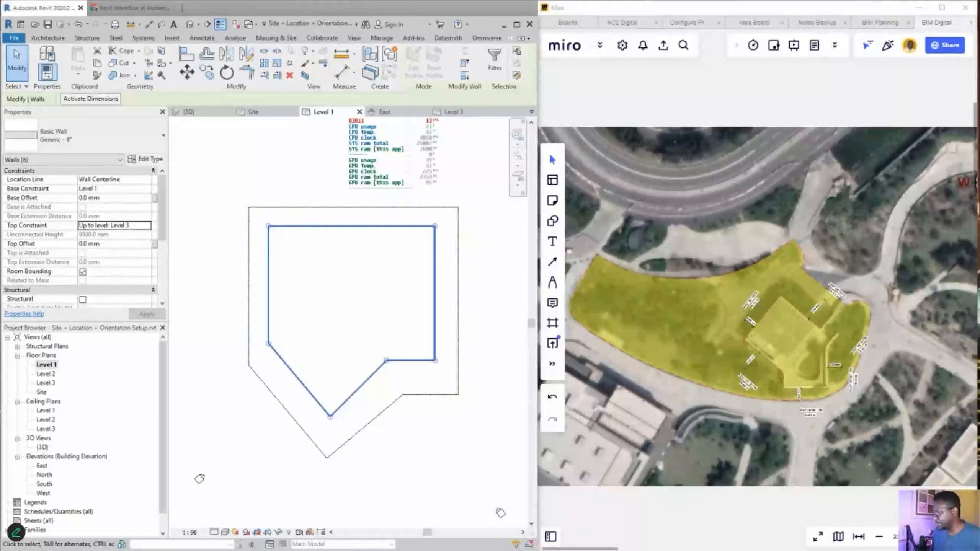
- Open the 3D view to check the building model
double_click(47, 447)
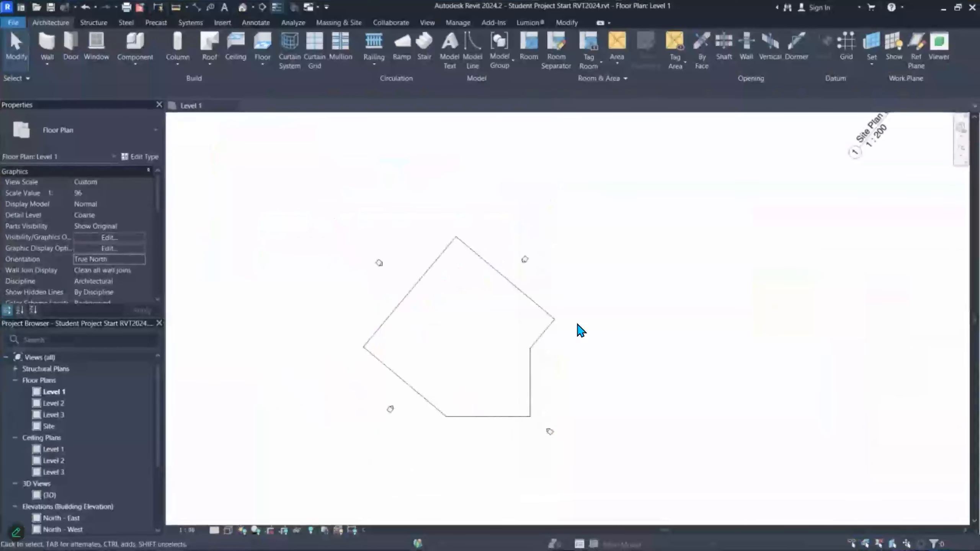
scroll(381, 282, up, 4)
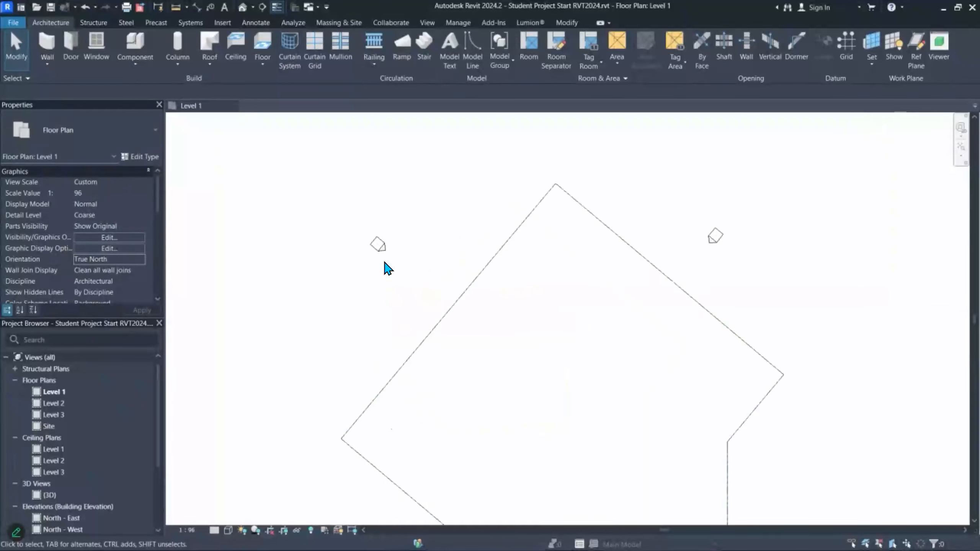
scroll(396, 251, down, 2)
scroll(417, 427, up, 1)
middle_drag(419, 451, 431, 341)
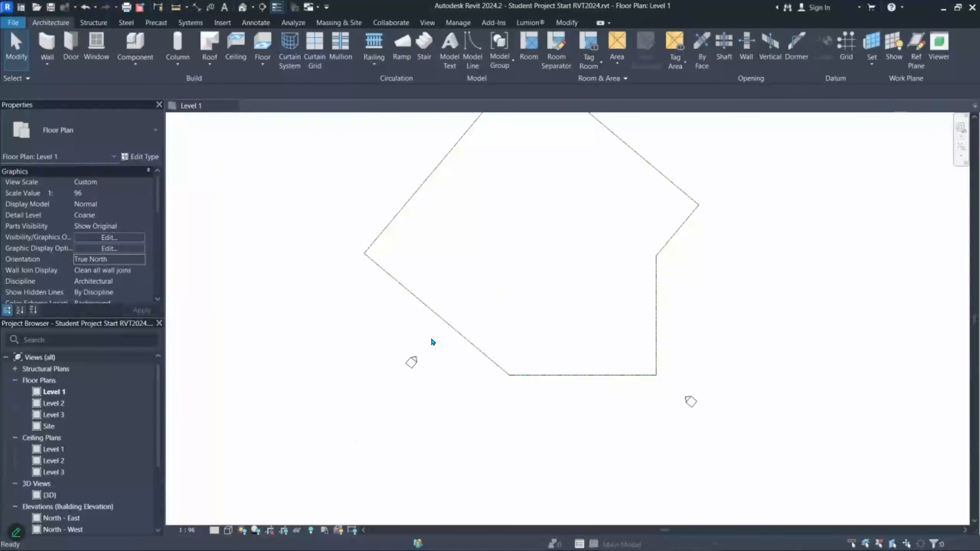
click(412, 362)
scroll(408, 363, down, 8)
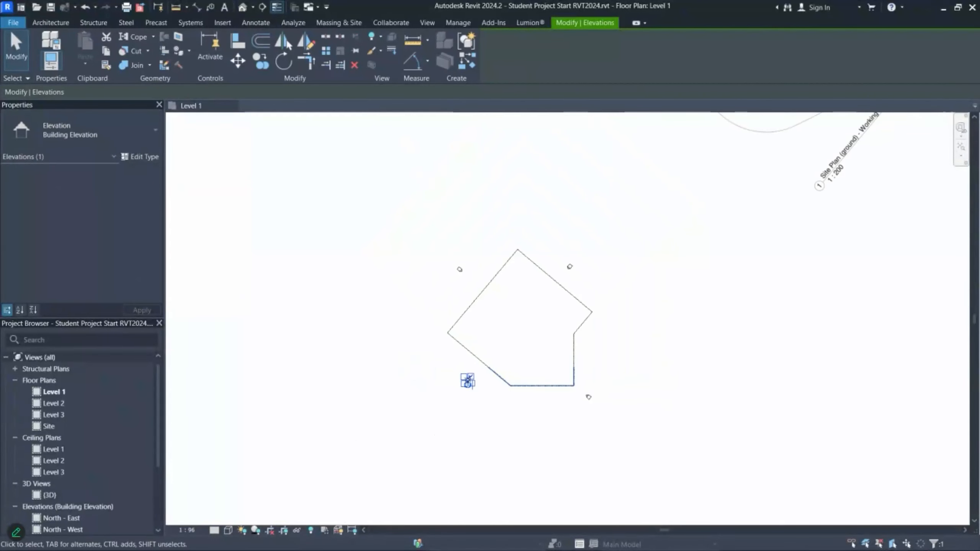
scroll(571, 387, up, 6)
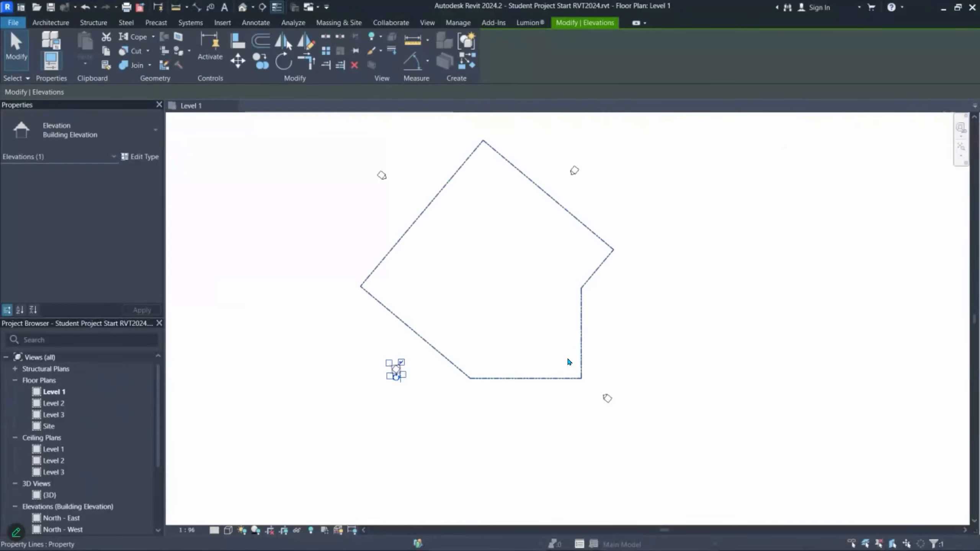
key(Escape)
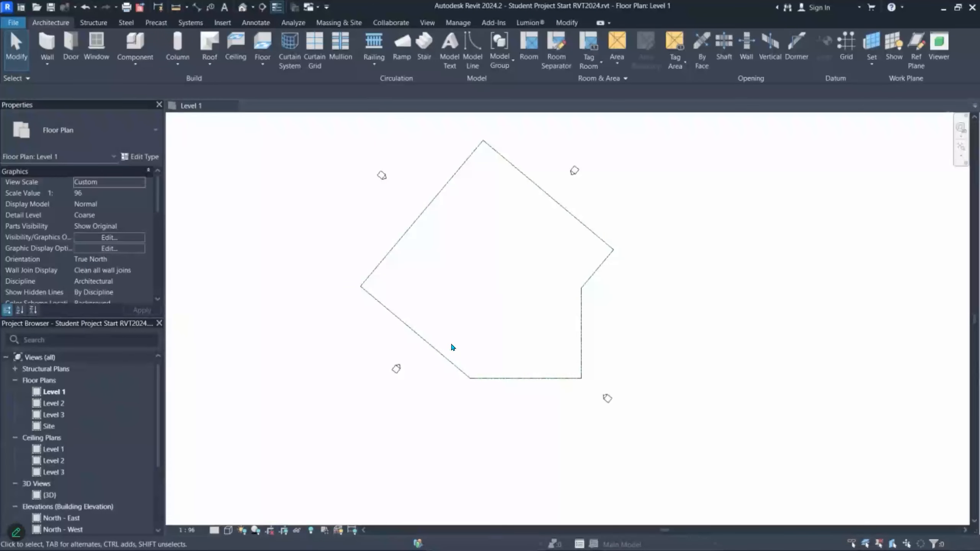
scroll(622, 388, up, 3)
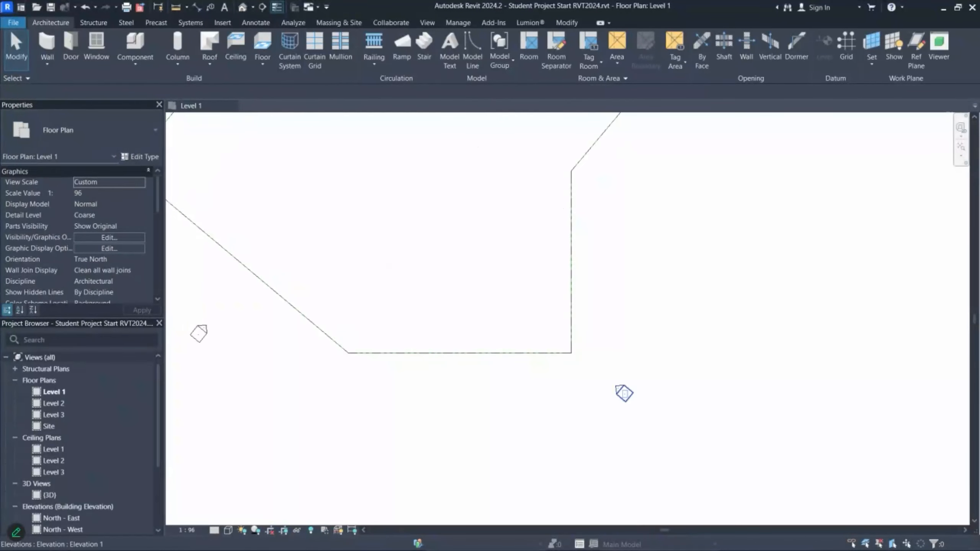
click(624, 393)
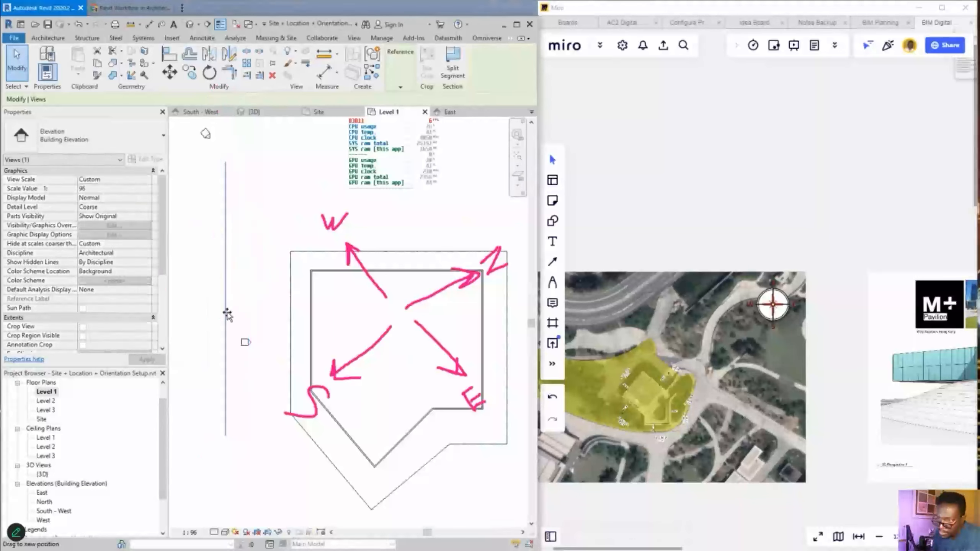
- Start renaming the West elevation to North - West in the Project Browser
click(99, 281)
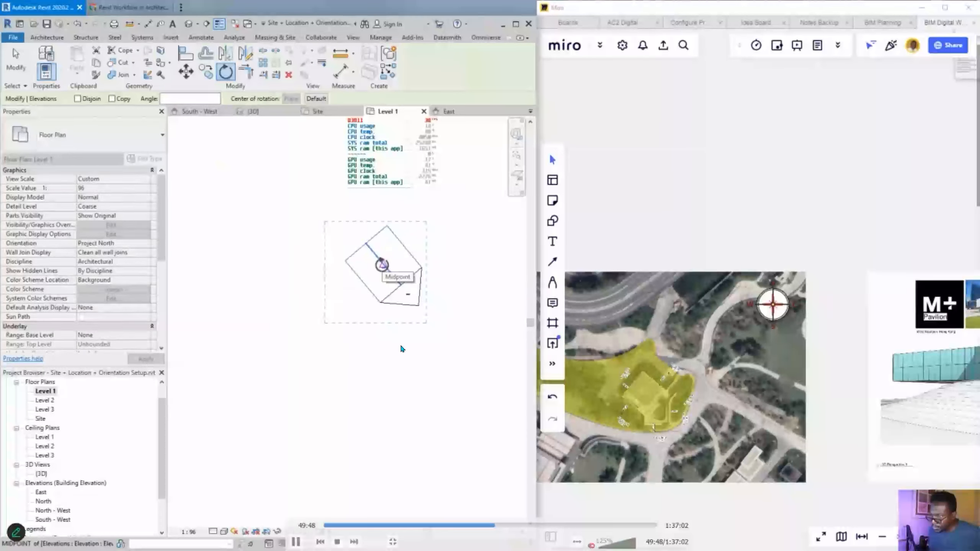
scroll(401, 343, up, 5)
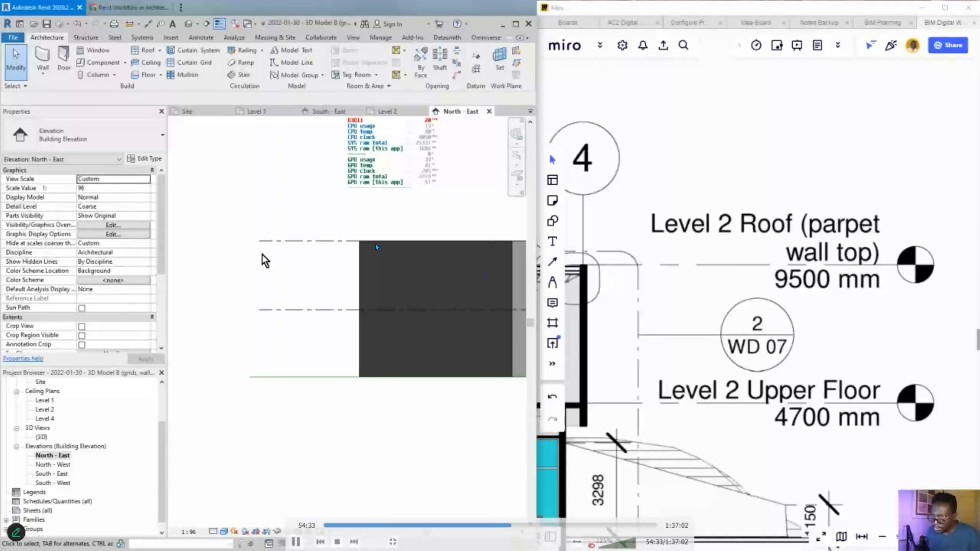
- Pause and resume the tutorial video playback
key(space)
key(space)
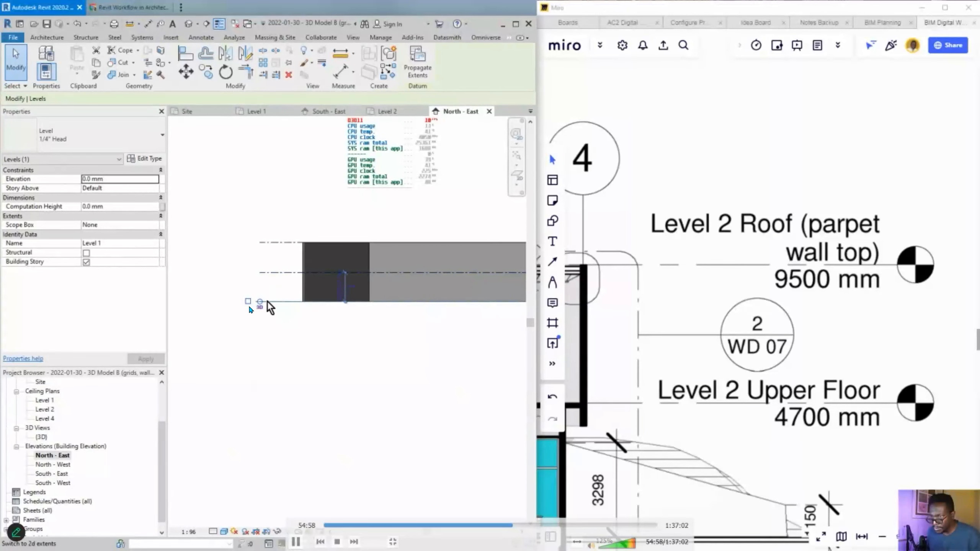
key(space)
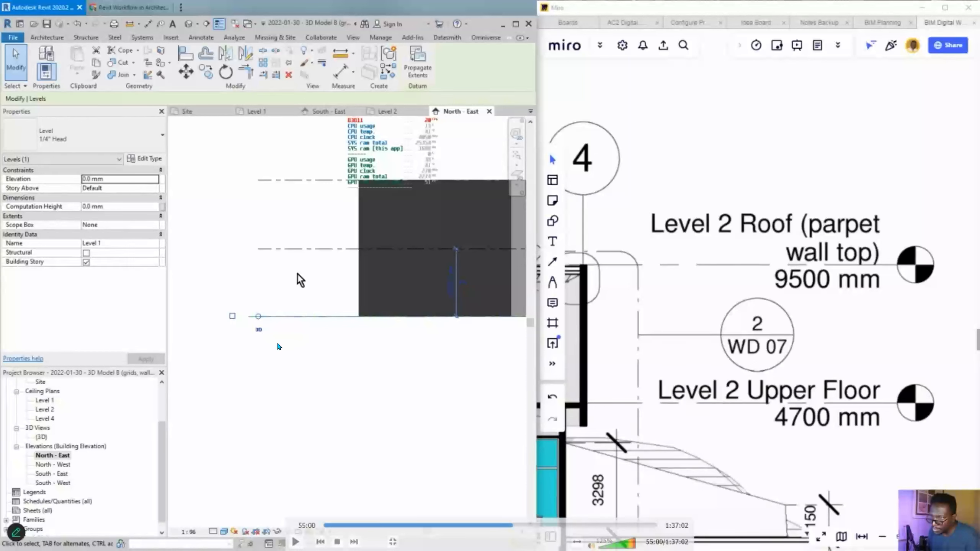
key(space)
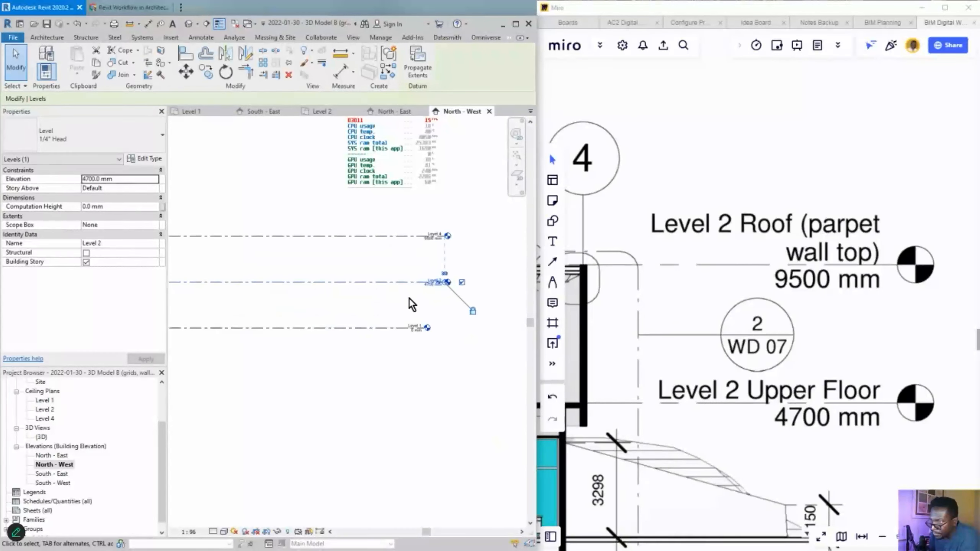
- Inspect the level heads in the elevation, selecting and then deselecting Level 1
click(423, 330)
scroll(424, 330, up, 3)
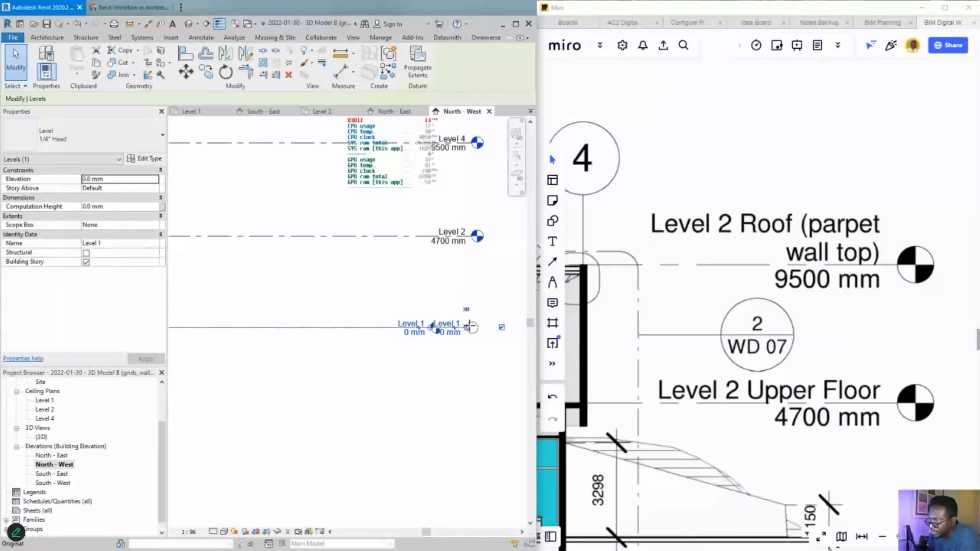
scroll(439, 327, down, 5)
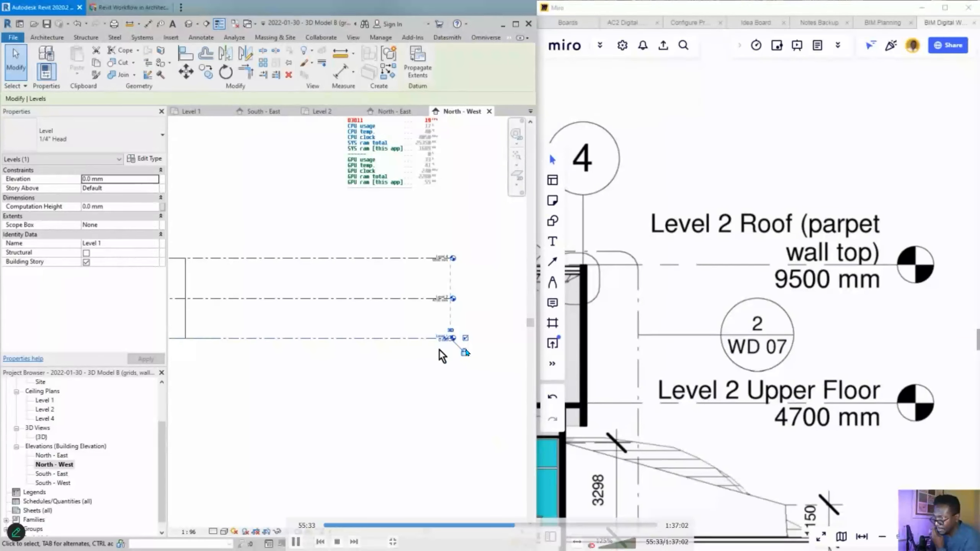
middle_drag(449, 339, 467, 337)
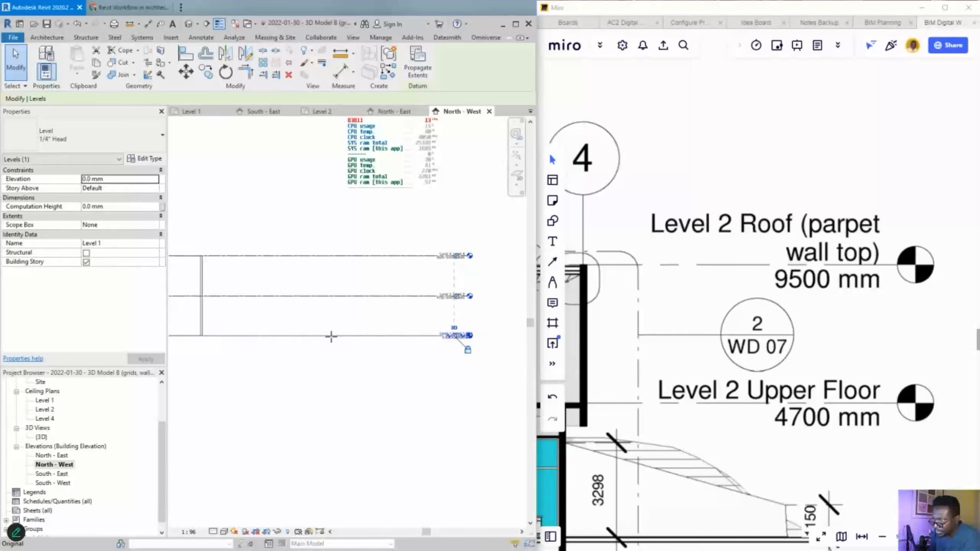
key(Escape)
scroll(292, 369, down, 4)
middle_drag(293, 373, 368, 362)
click(351, 381)
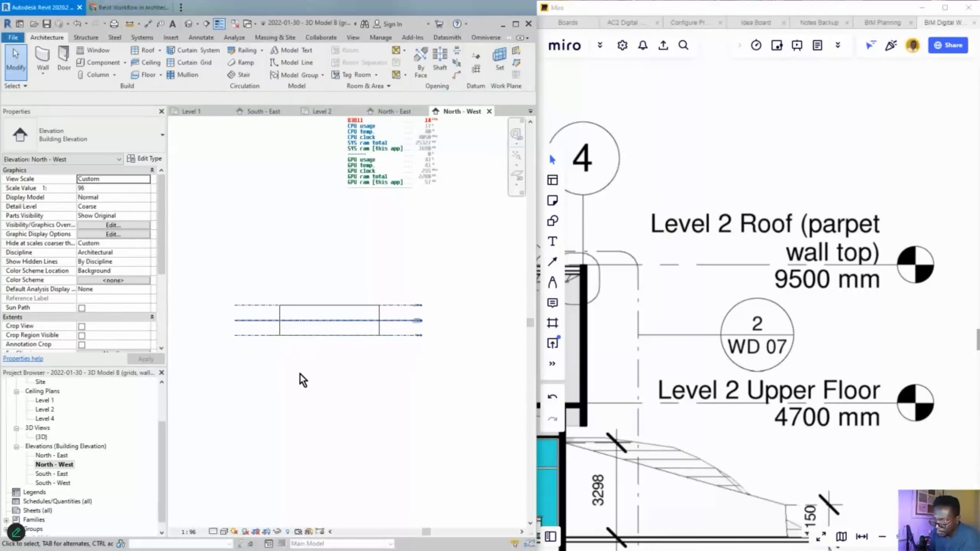
- In the South - West elevation, drag Level 4's end to align with the other level heads
double_click(55, 473)
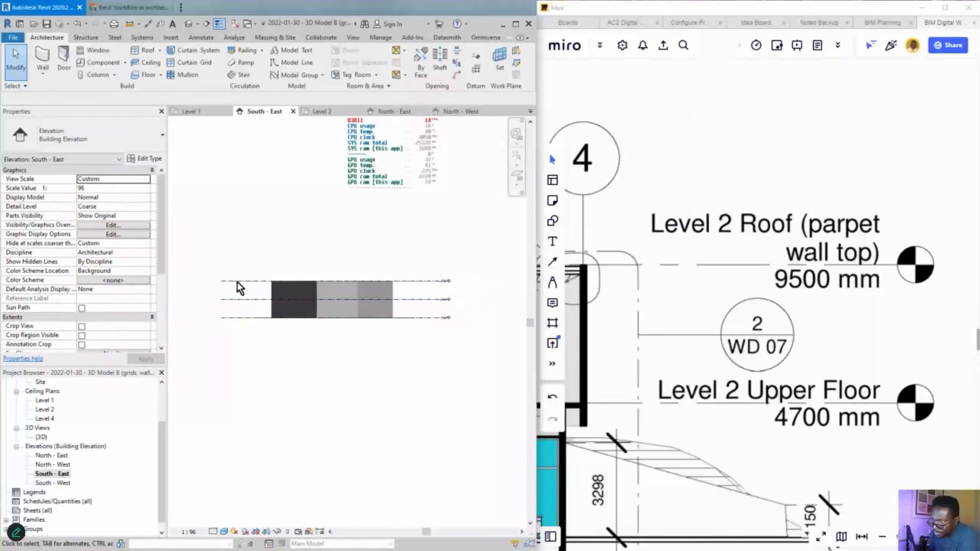
double_click(53, 483)
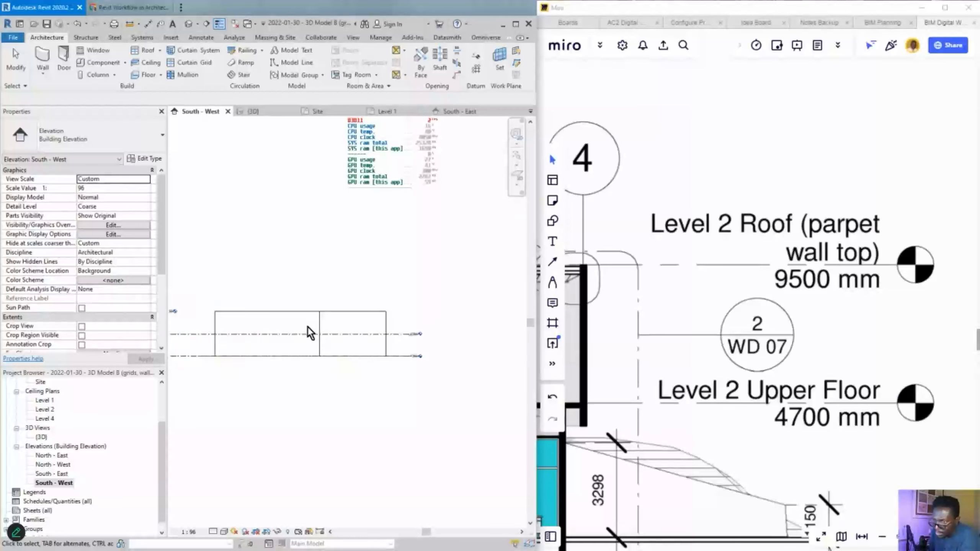
scroll(308, 327, down, 1)
middle_drag(276, 346, 313, 336)
scroll(246, 305, up, 3)
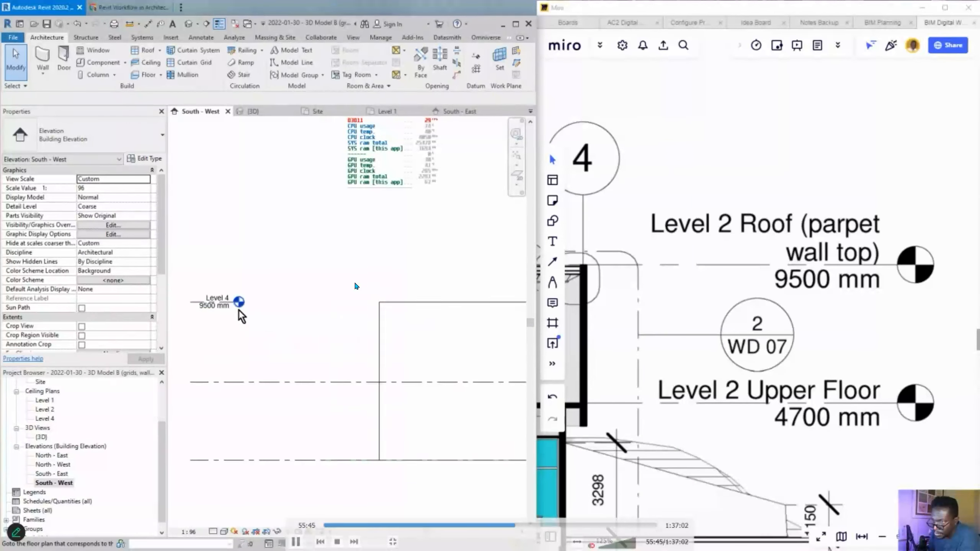
click(239, 307)
scroll(238, 307, up, 2)
mouse_move(235, 302)
mouse_down()
mouse_move(258, 302)
mouse_move(227, 304)
mouse_up()
scroll(252, 302, down, 5)
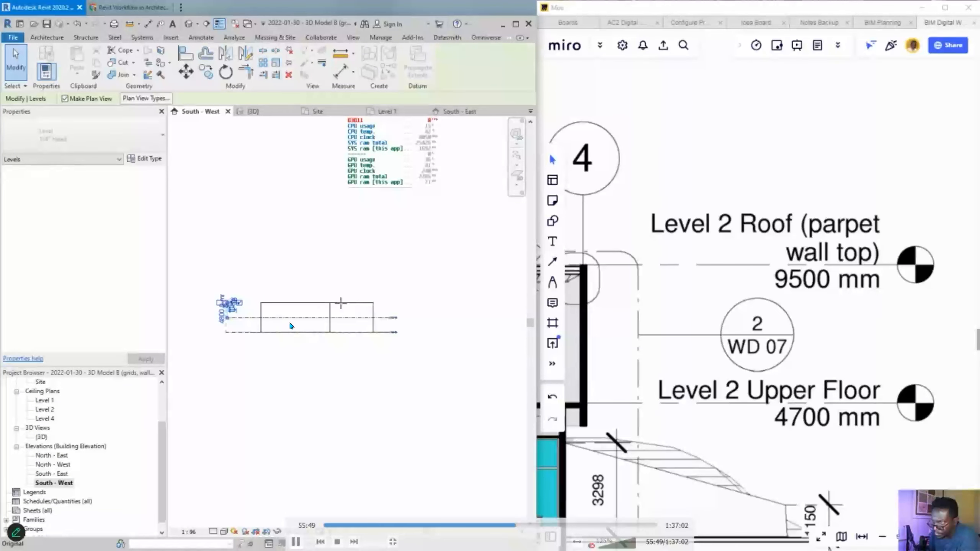
scroll(404, 301, up, 2)
drag(404, 300, 410, 298)
scroll(468, 352, down, 1)
- Orbit the model in the 3D view to see it from above
click(468, 351)
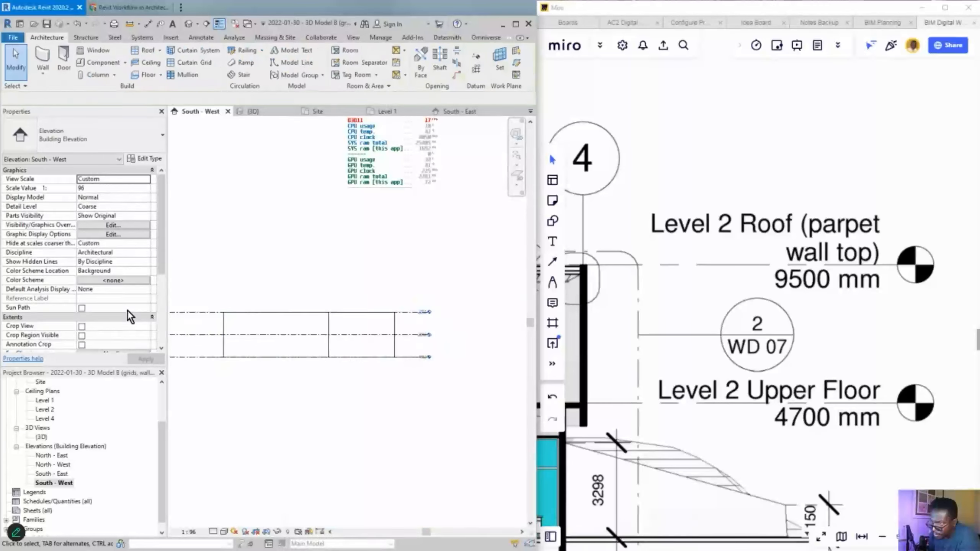
key(ctrl+Tab)
shift+middle_drag(298, 322, 286, 291)
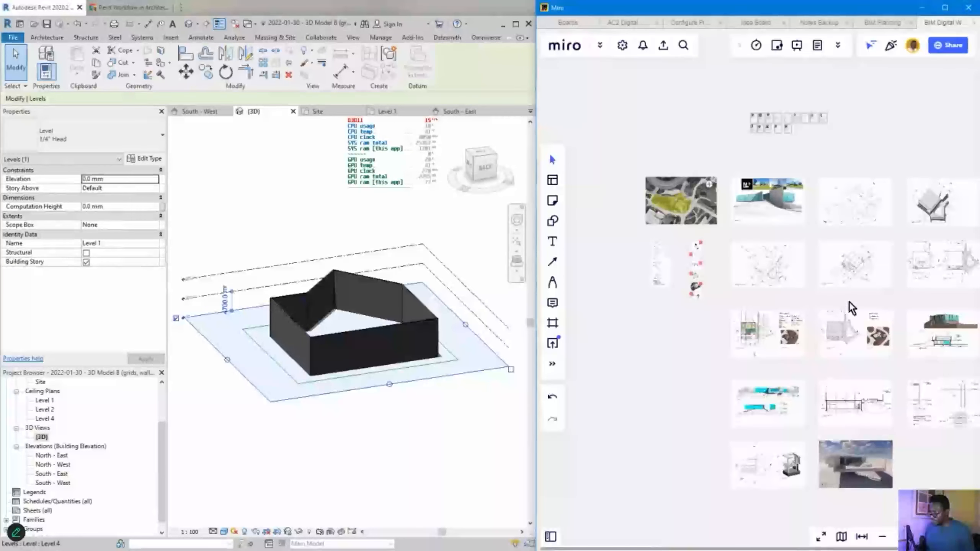
scroll(720, 181, up, 10)
scroll(687, 287, up, 3)
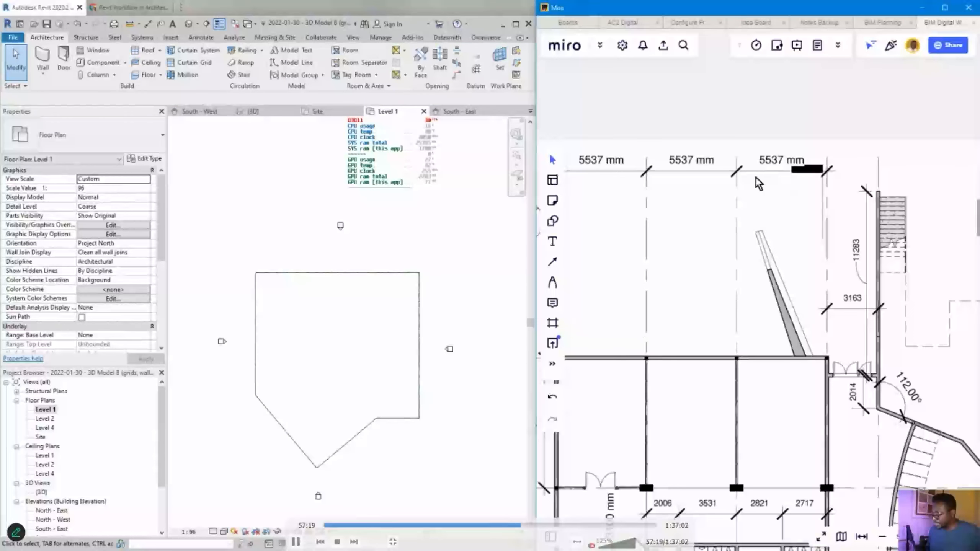
scroll(652, 185, down, 1)
scroll(749, 301, up, 5)
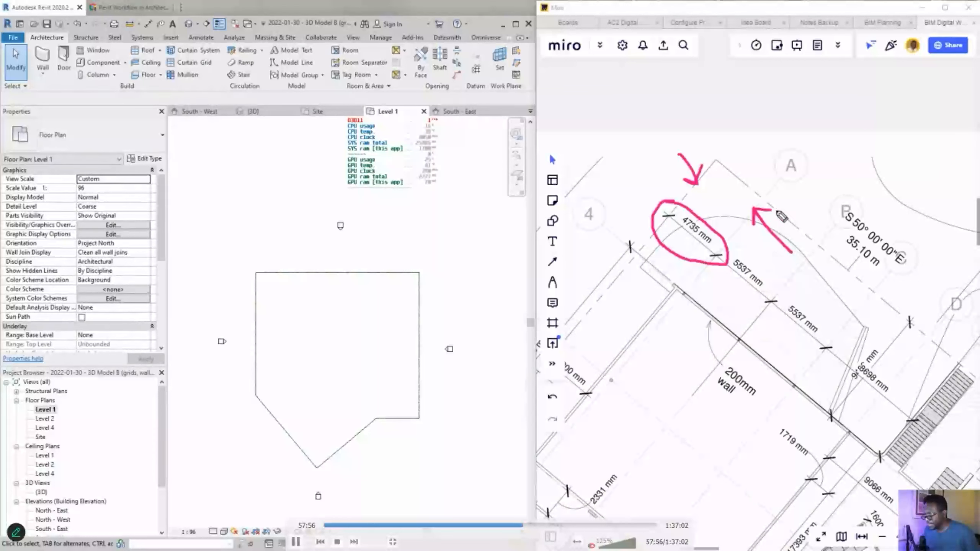
key(space)
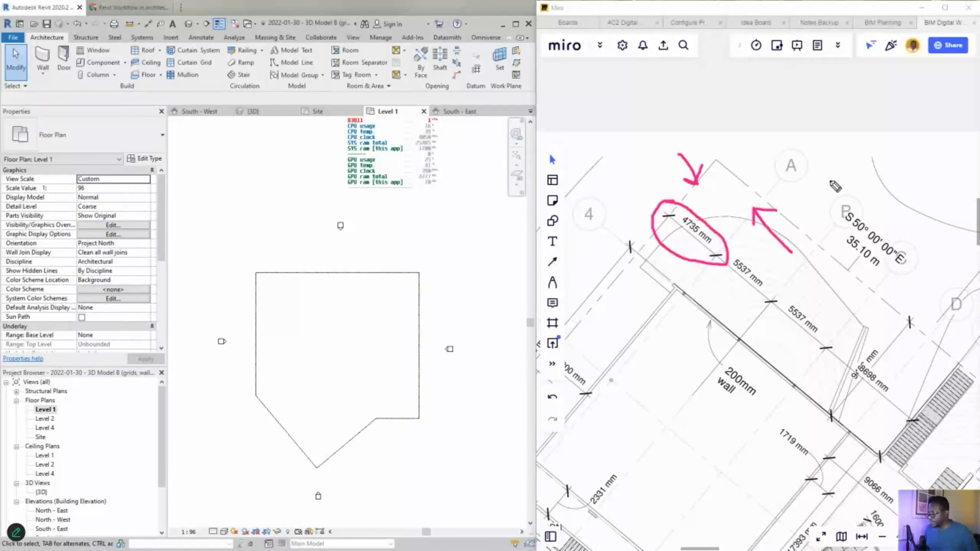
key(space)
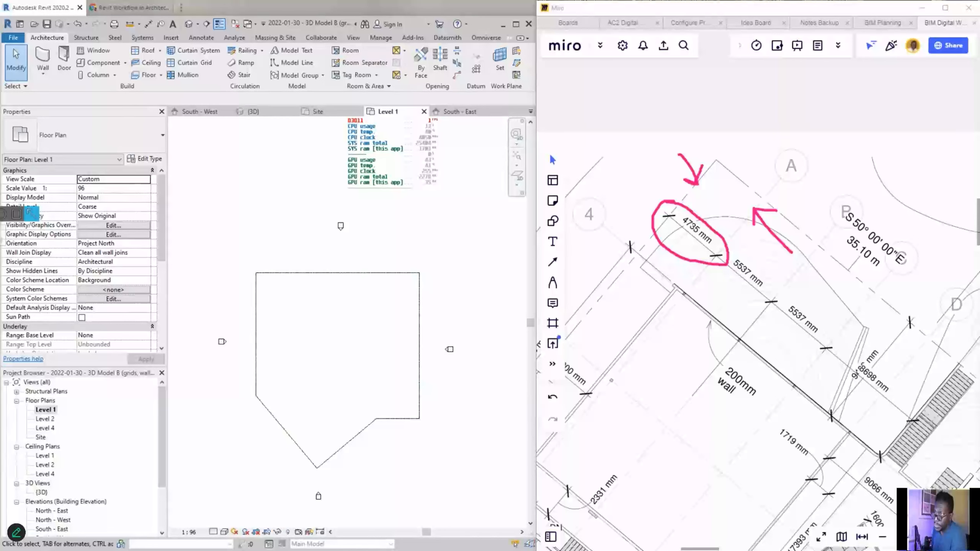
drag(378, 296, 477, 76)
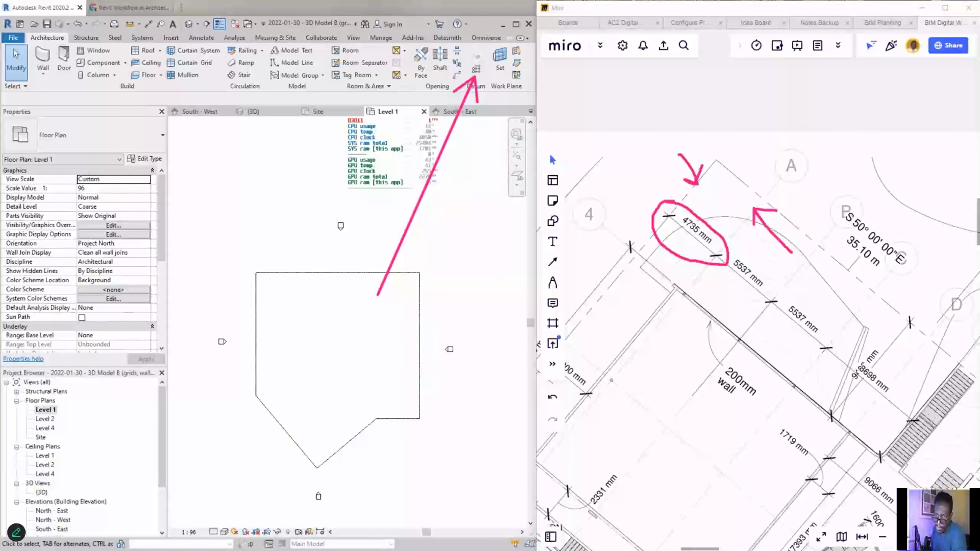
key(Escape)
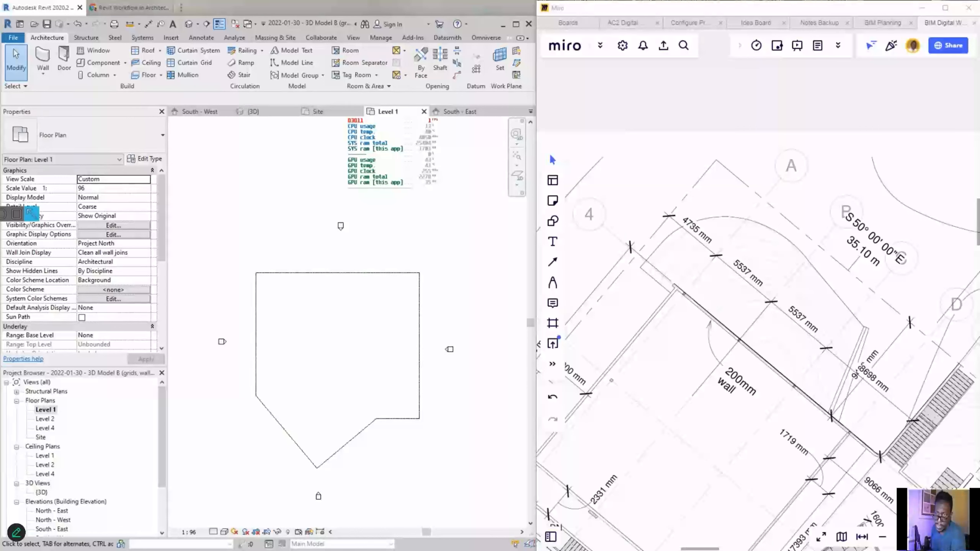
click(535, 65)
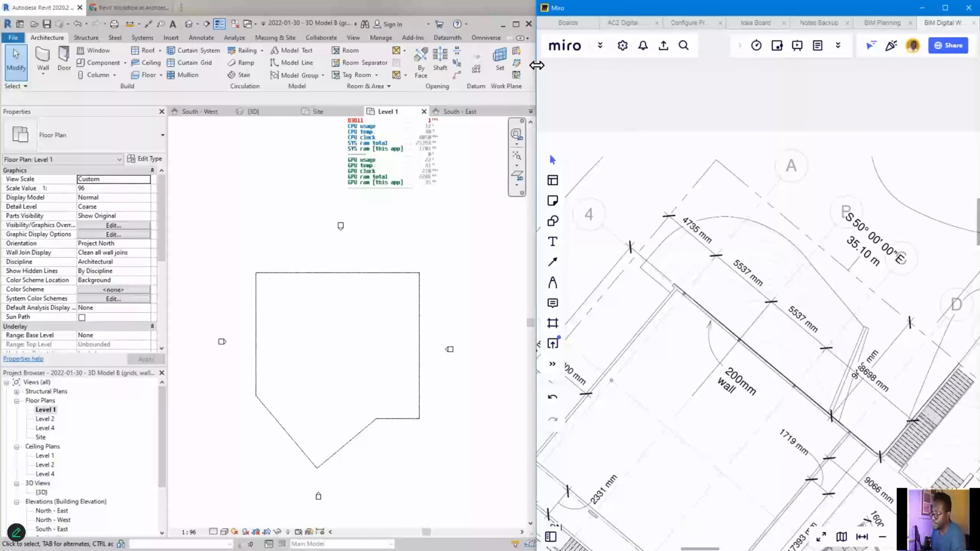
- Widen the Revit window, then bring the Miro site drawing forward and pan it into view
drag(537, 65, 645, 66)
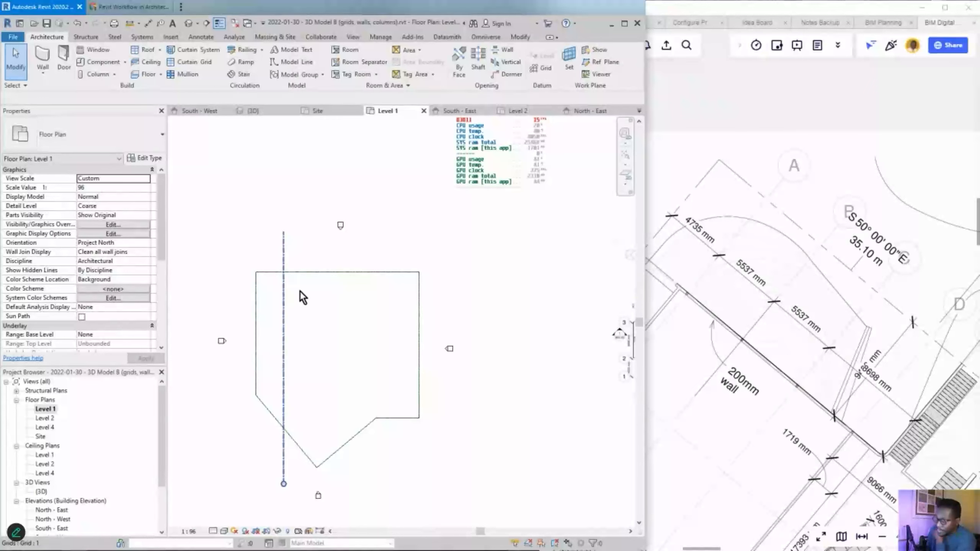
scroll(794, 305, down, 2)
click(780, 342)
drag(780, 341, 772, 303)
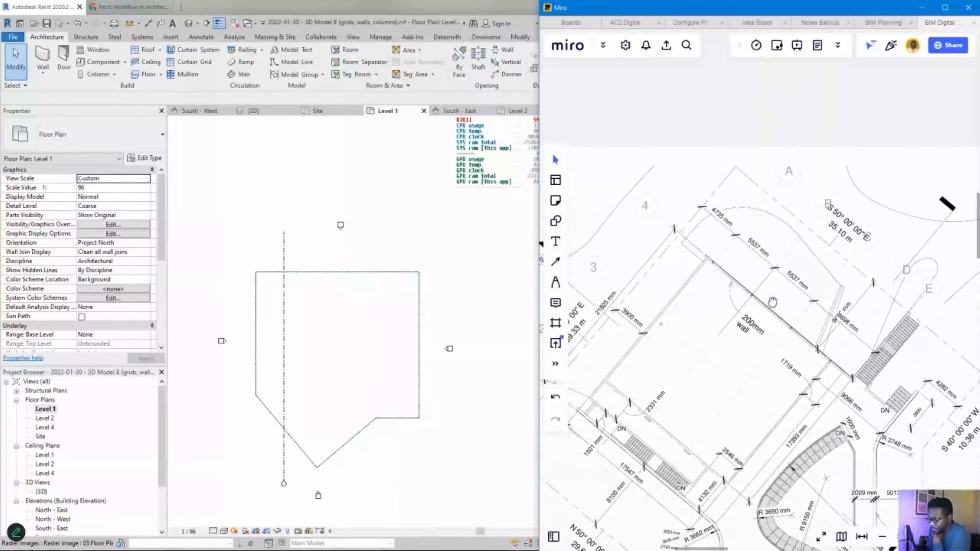
drag(775, 265, 821, 255)
scroll(733, 282, down, 2)
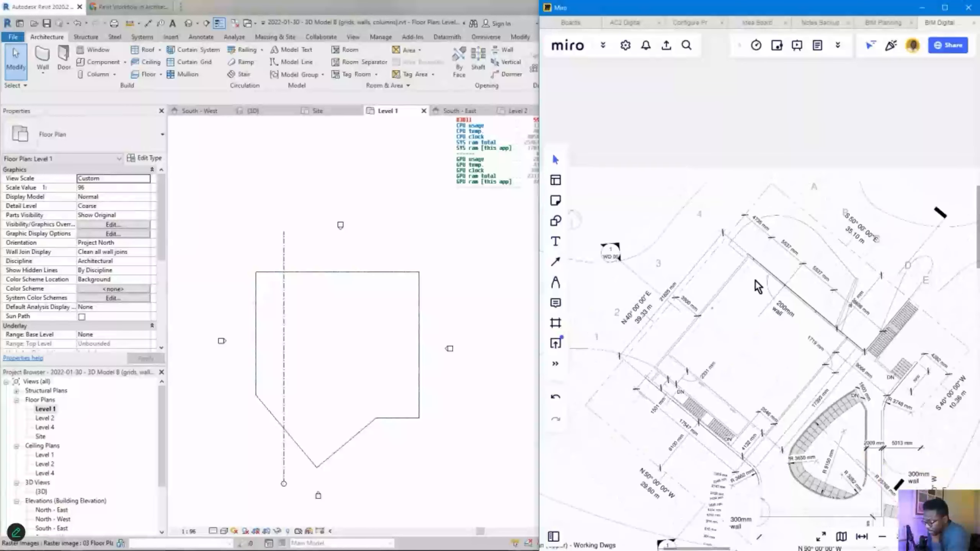
drag(755, 281, 744, 287)
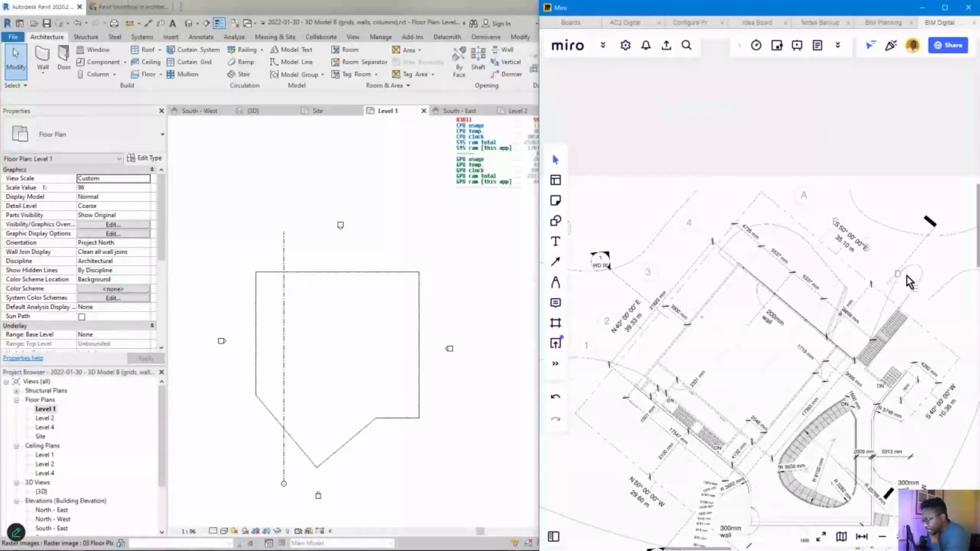
scroll(787, 324, down, 2)
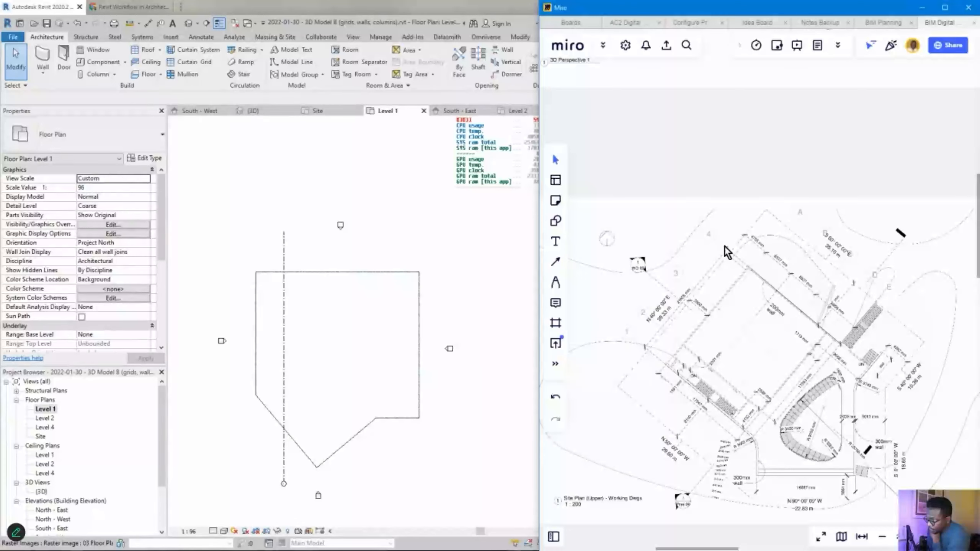
scroll(739, 282, up, 4)
scroll(698, 347, up, 2)
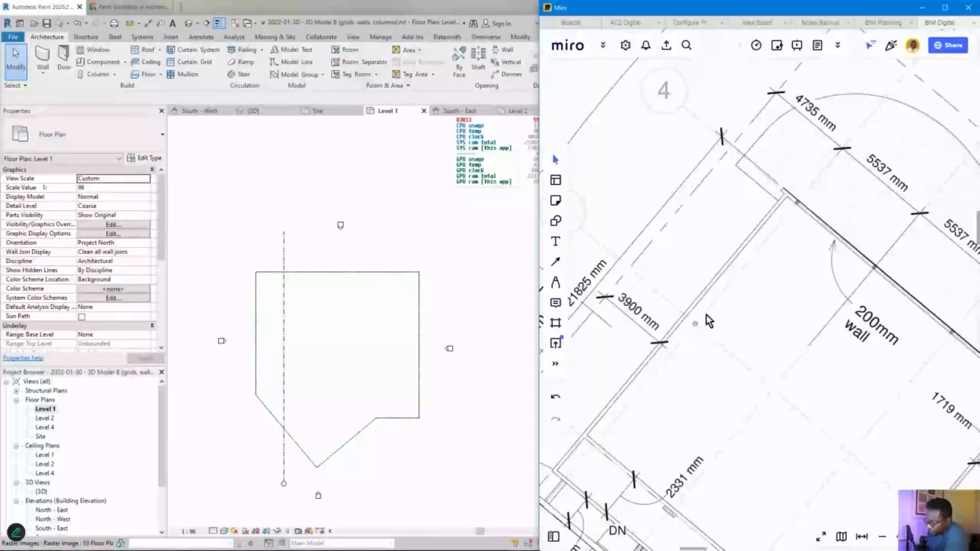
scroll(703, 319, down, 2)
scroll(689, 330, down, 1)
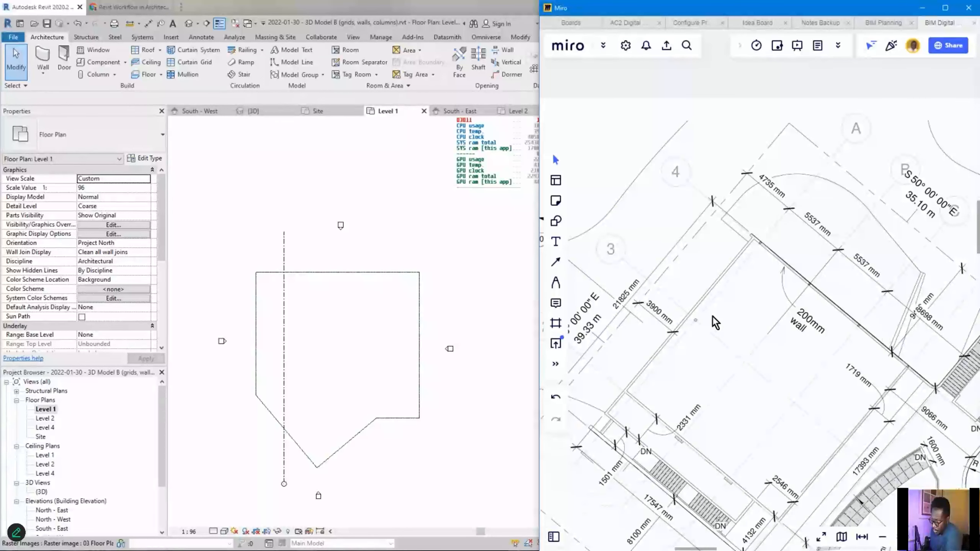
key(alt+Tab)
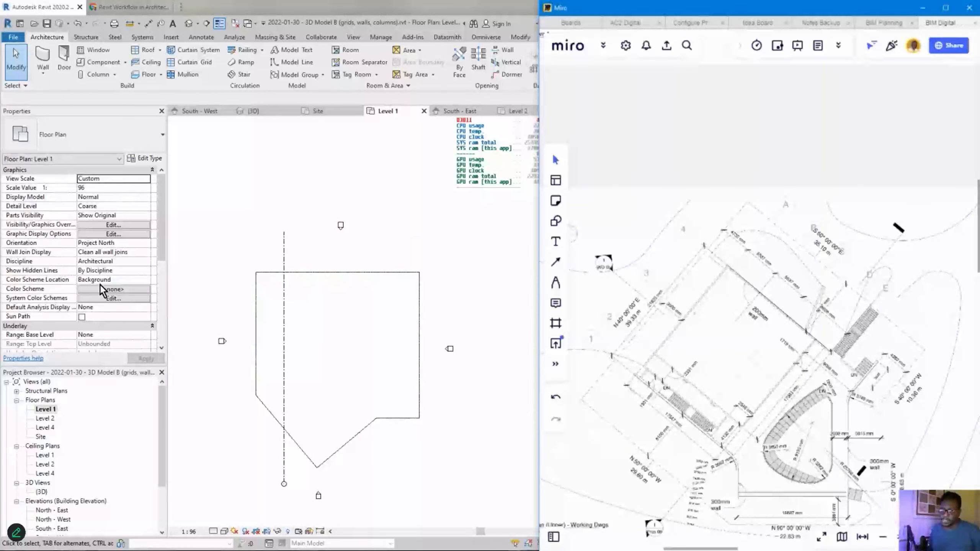
- Set the Level 1 plan's orientation to True North
click(202, 262)
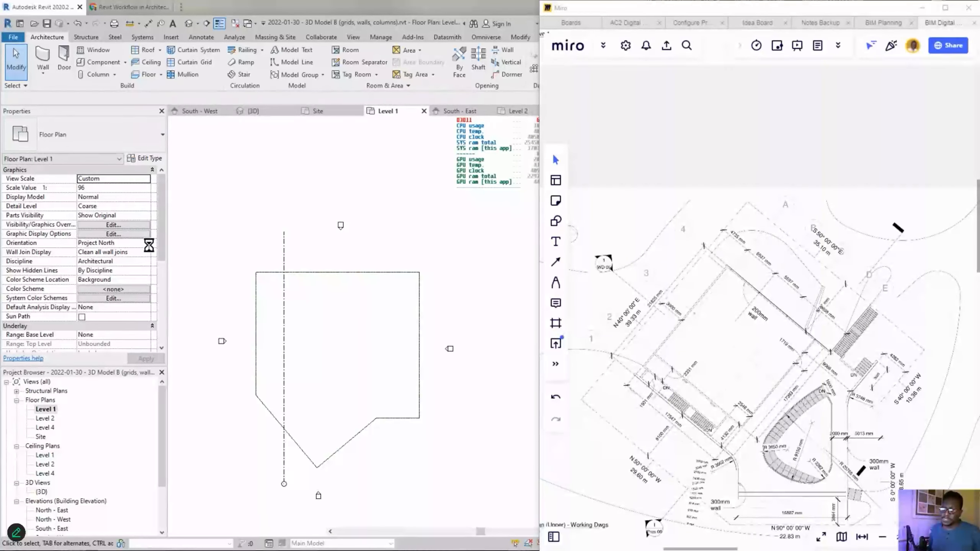
click(147, 243)
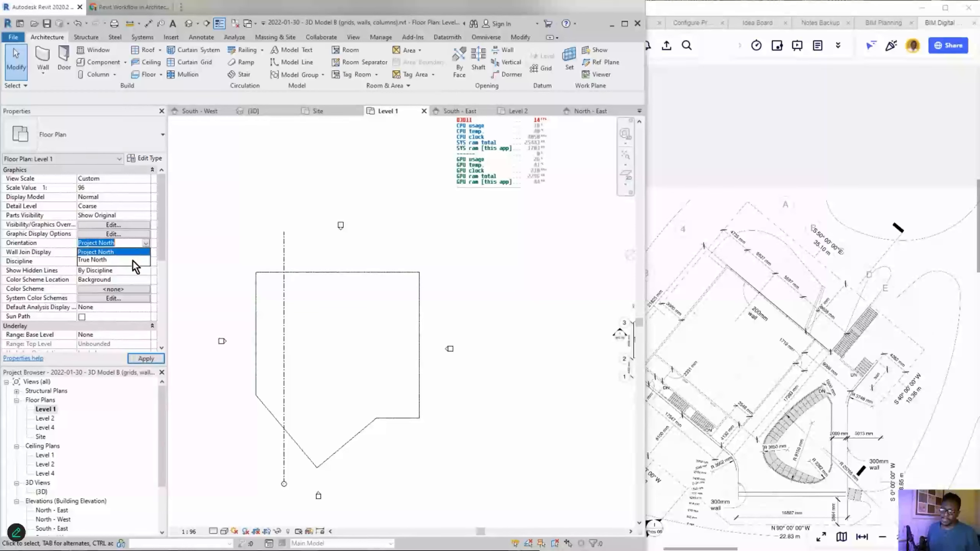
click(106, 260)
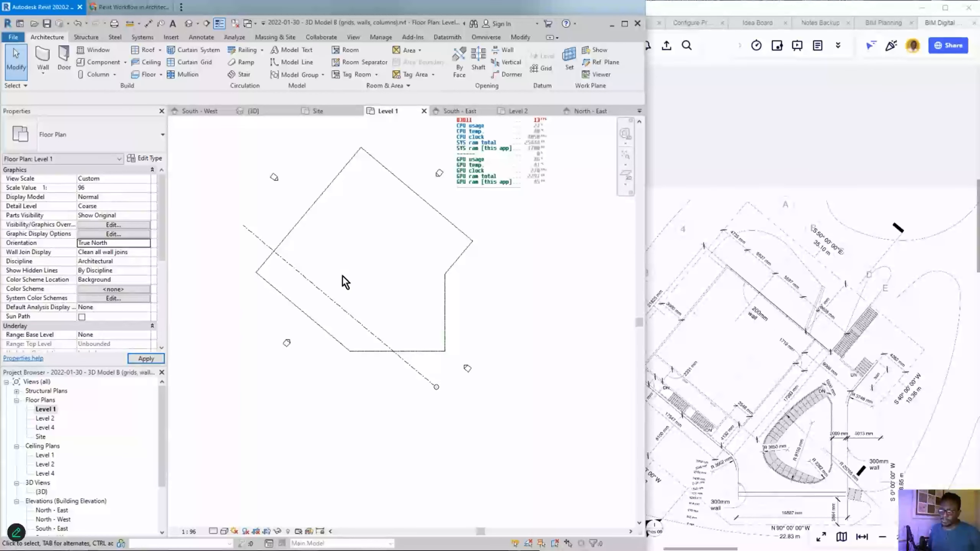
middle_drag(491, 297, 495, 343)
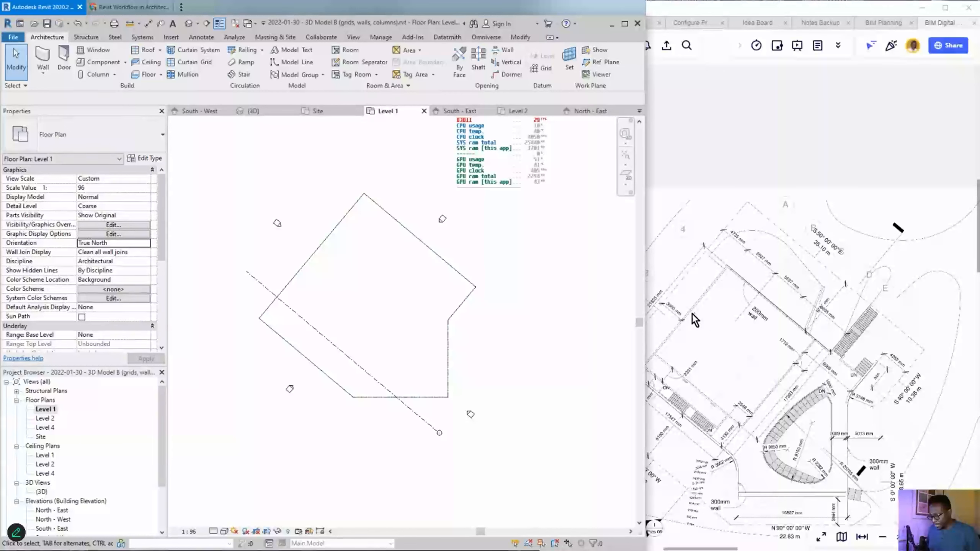
- Rotate the grid line parallel to the outline's angled edge and move it into place
click(292, 316)
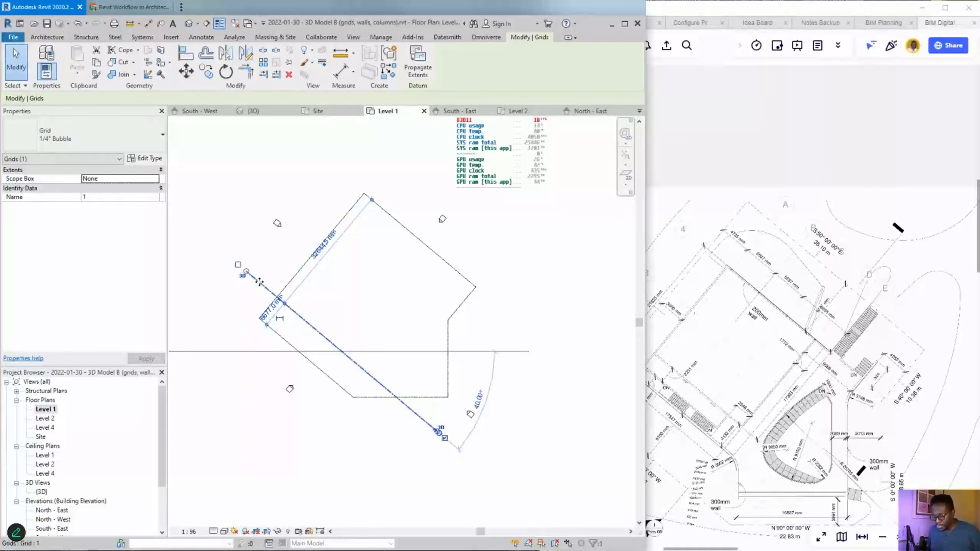
drag(260, 282, 401, 222)
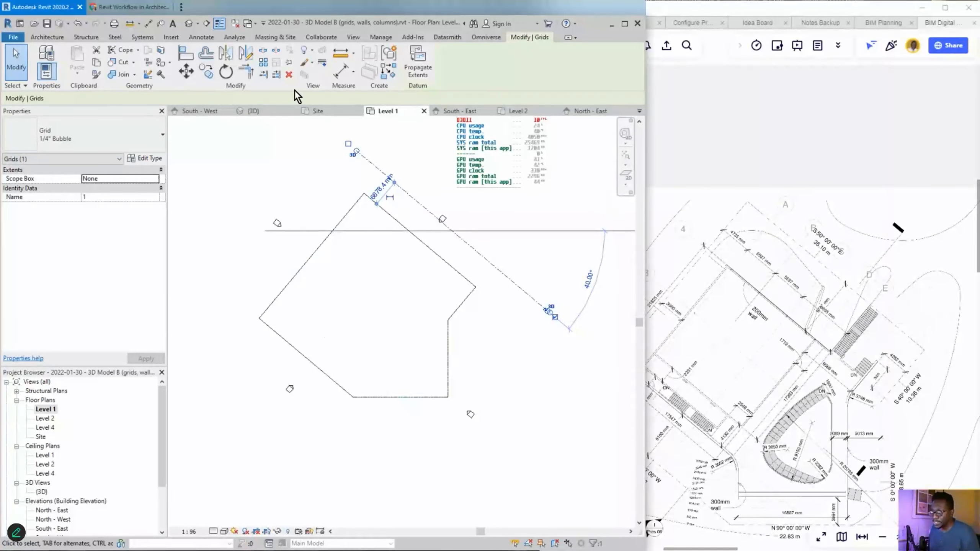
click(226, 72)
click(499, 273)
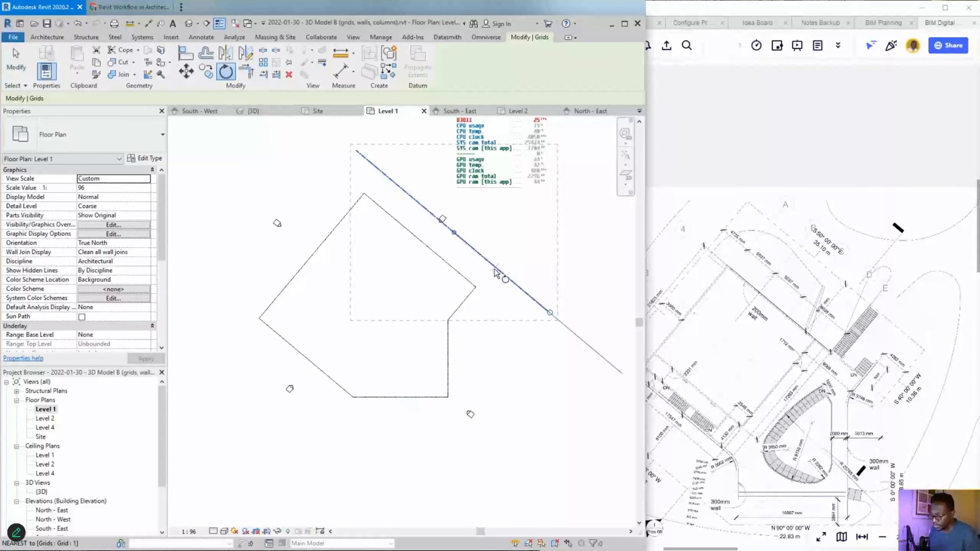
click(294, 430)
key(Escape)
drag(473, 209, 359, 246)
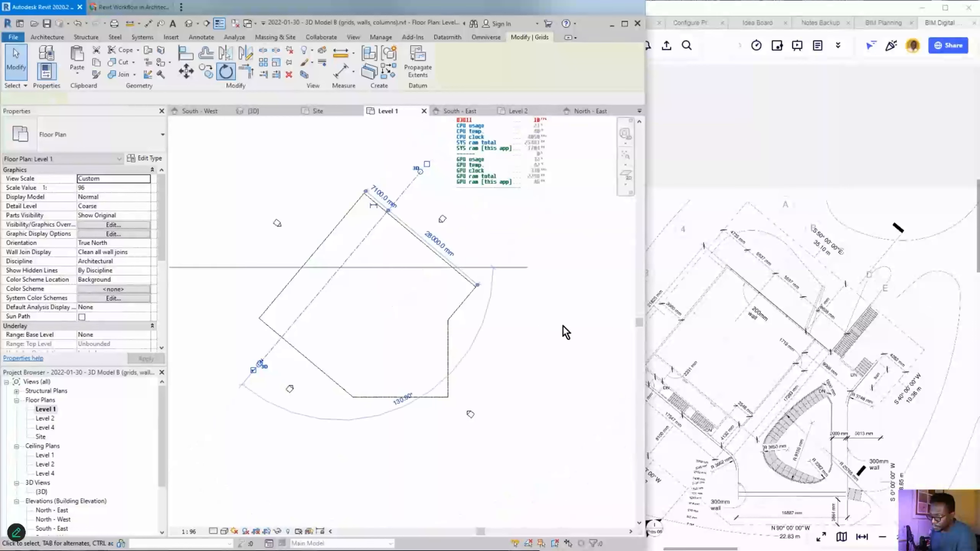
click(563, 326)
middle_drag(512, 293, 494, 350)
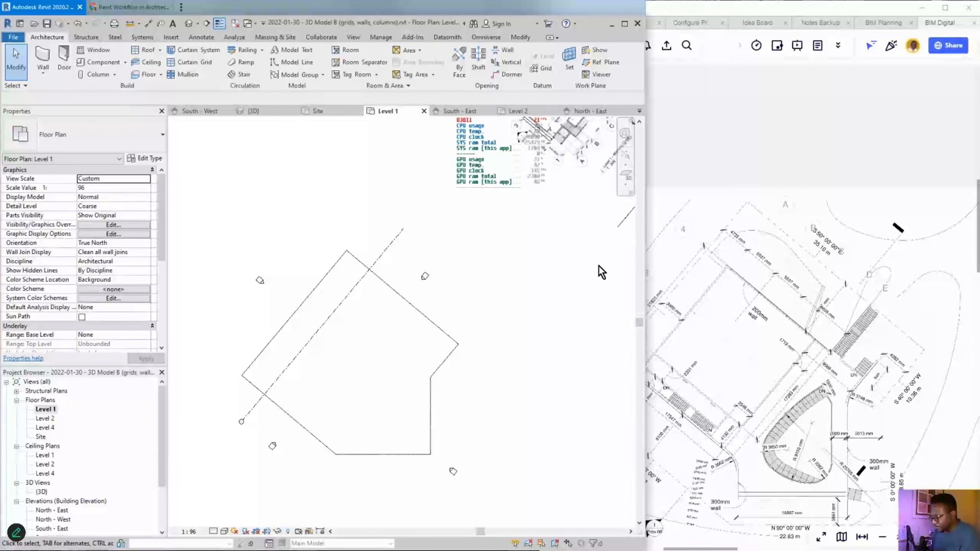
mouse_move(438, 216)
mouse_down()
mouse_move(373, 243)
mouse_move(423, 232)
mouse_move(773, 222)
mouse_move(772, 192)
mouse_up()
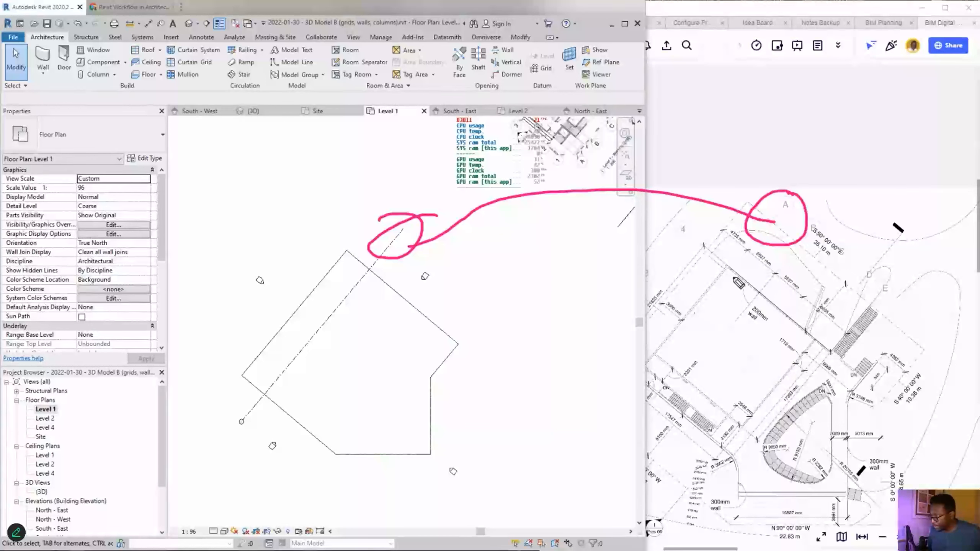
key(ctrl+shift+7)
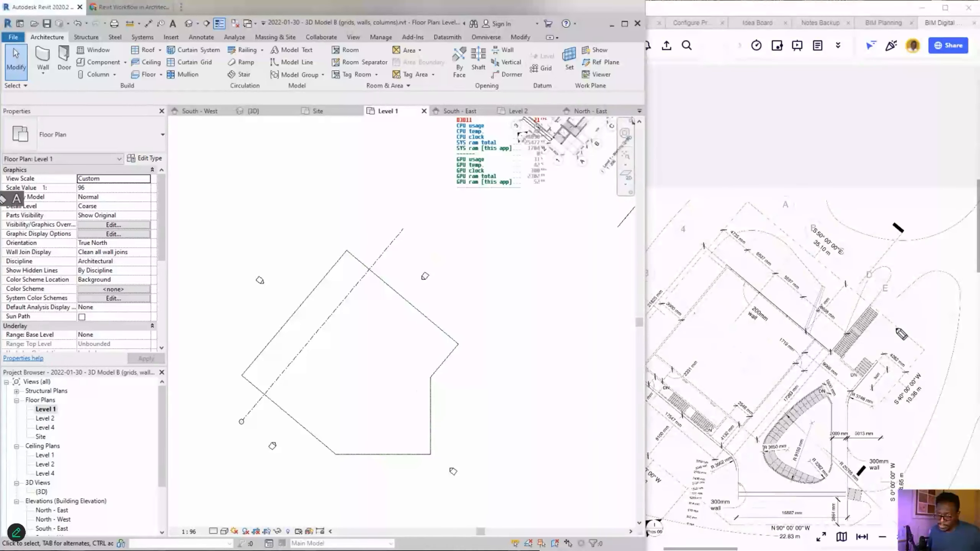
mouse_move(754, 231)
mouse_down()
mouse_move(739, 209)
mouse_move(759, 234)
mouse_move(742, 218)
mouse_up()
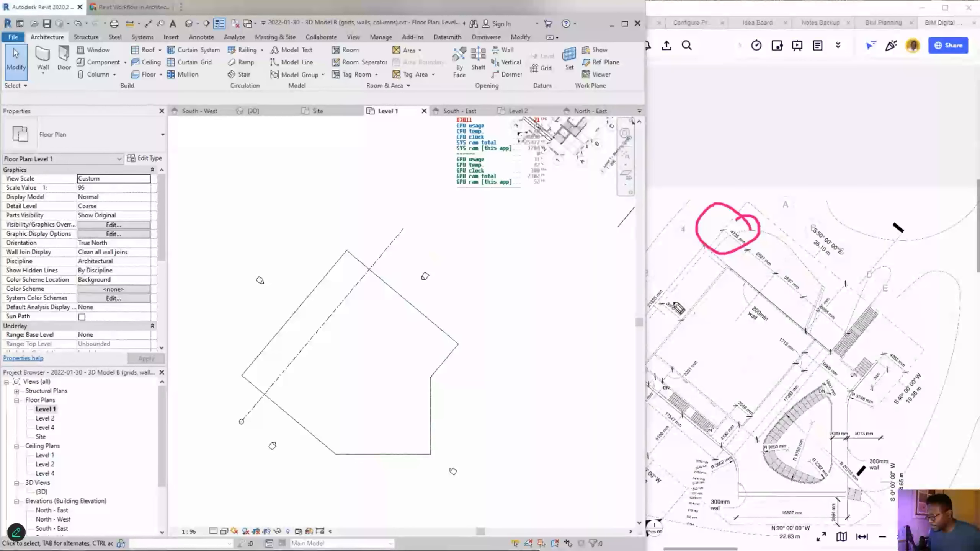
mouse_move(387, 255)
mouse_down()
mouse_move(359, 228)
mouse_move(374, 233)
mouse_up()
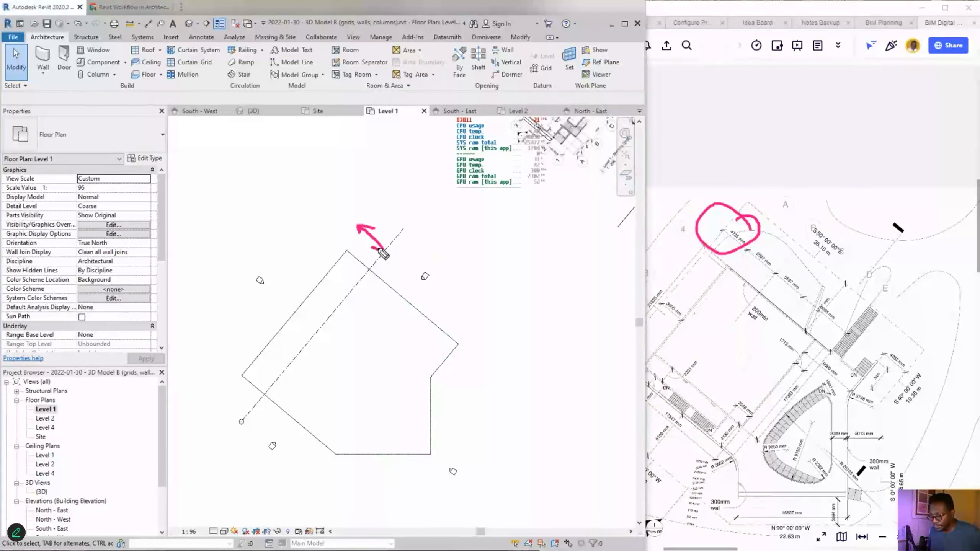
drag(334, 263, 385, 202)
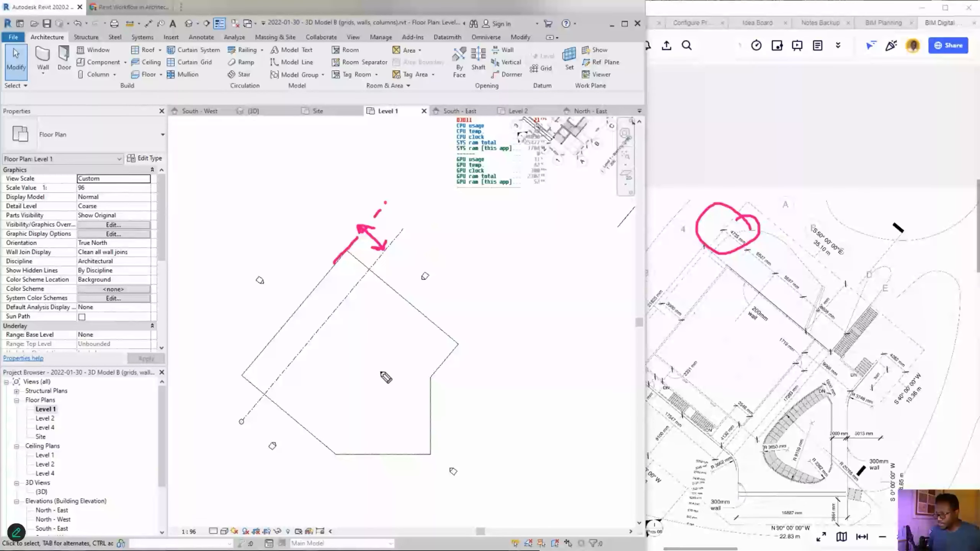
key(Escape)
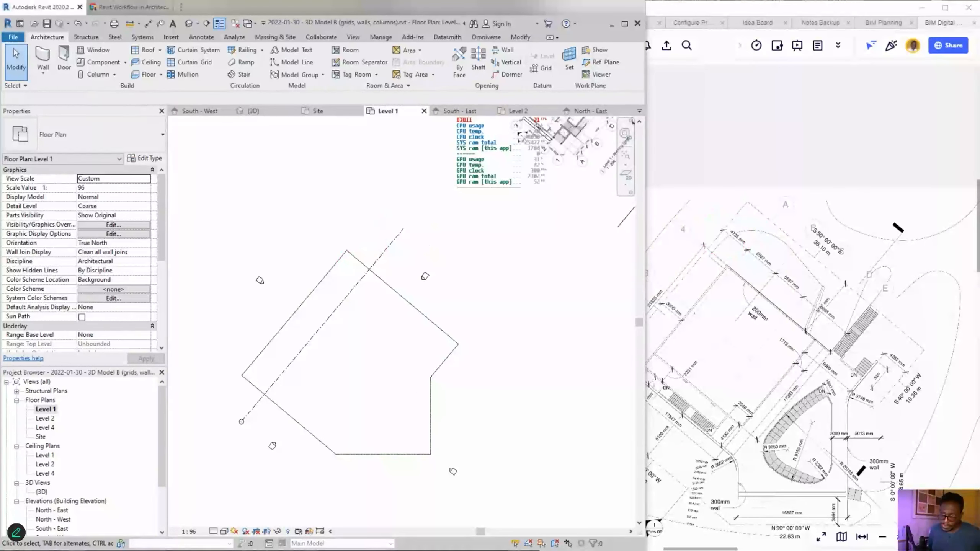
scroll(323, 251, up, 2)
scroll(344, 265, up, 2)
scroll(462, 283, up, 1)
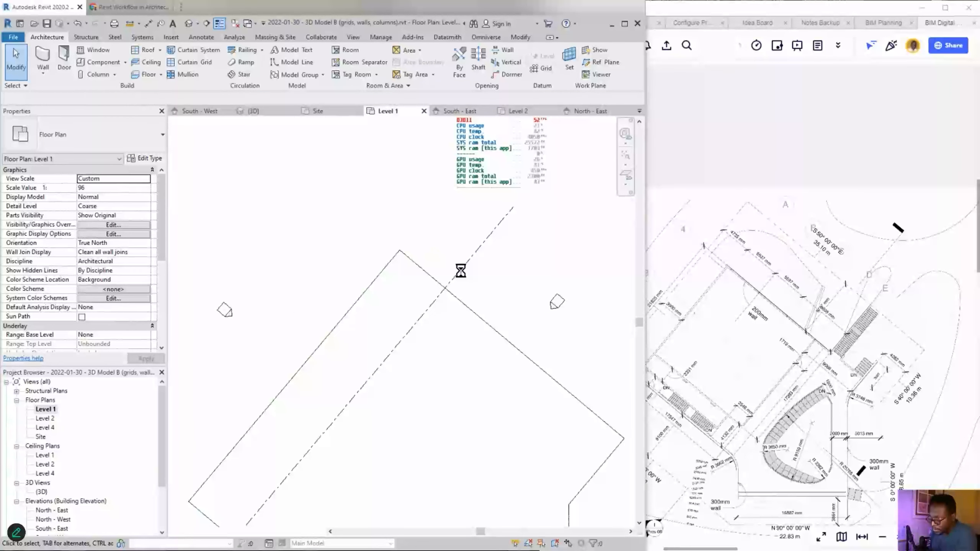
click(441, 269)
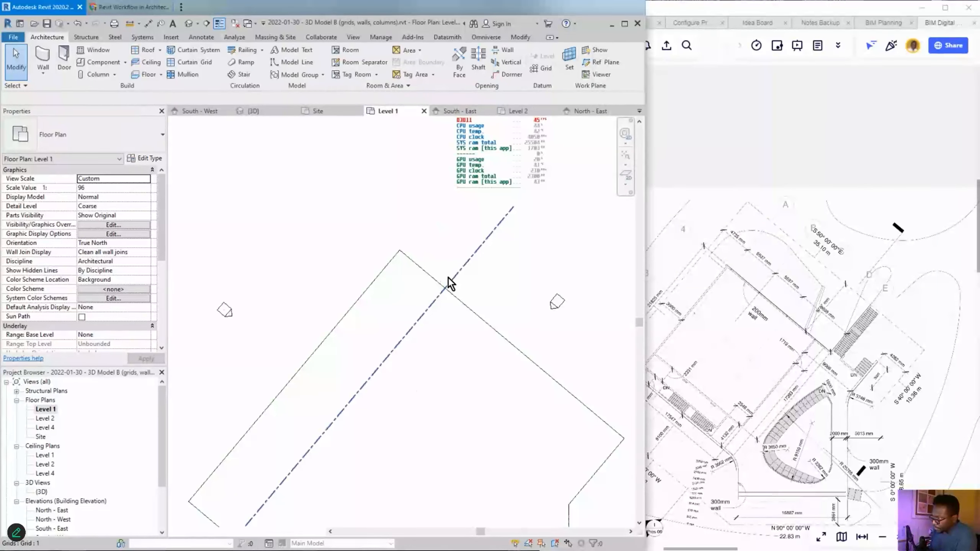
click(450, 281)
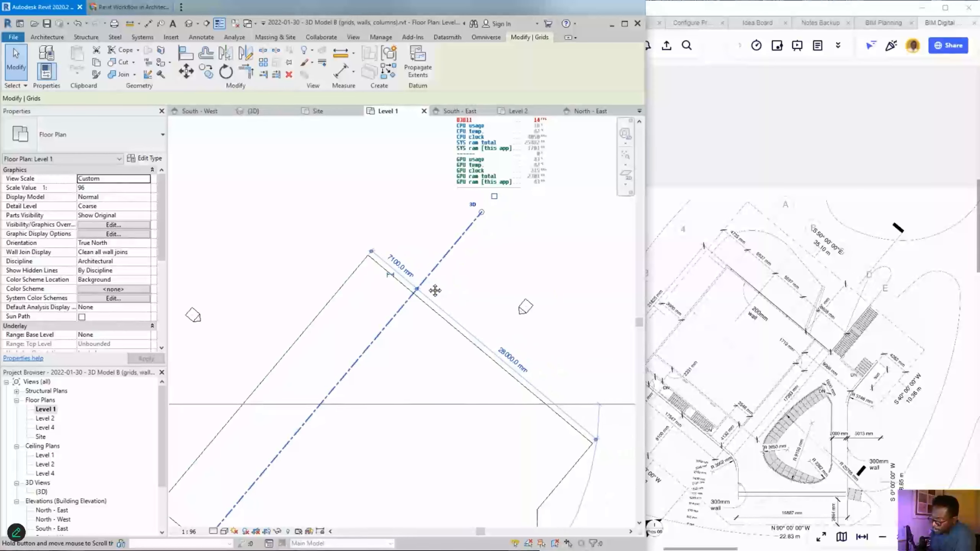
middle_drag(463, 271, 427, 275)
scroll(430, 271, up, 2)
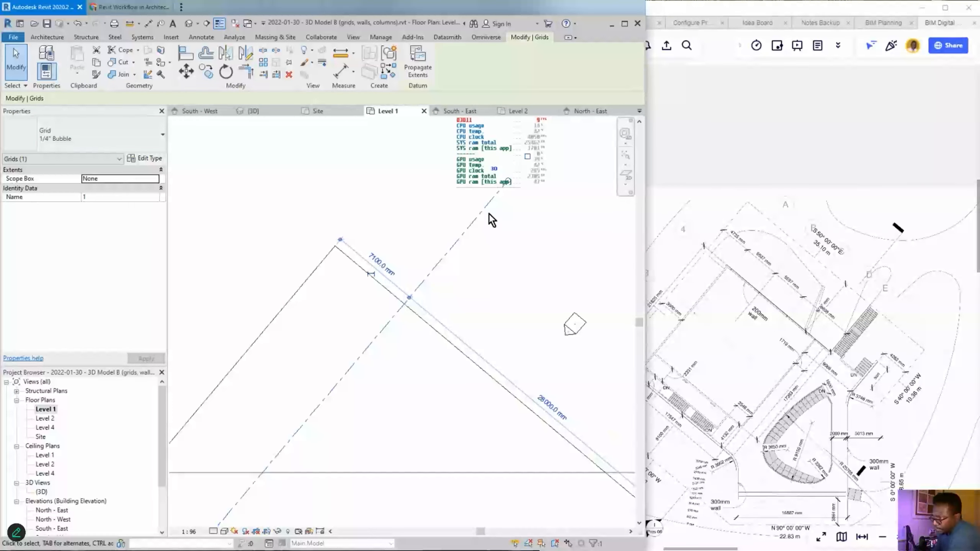
middle_drag(419, 272, 376, 310)
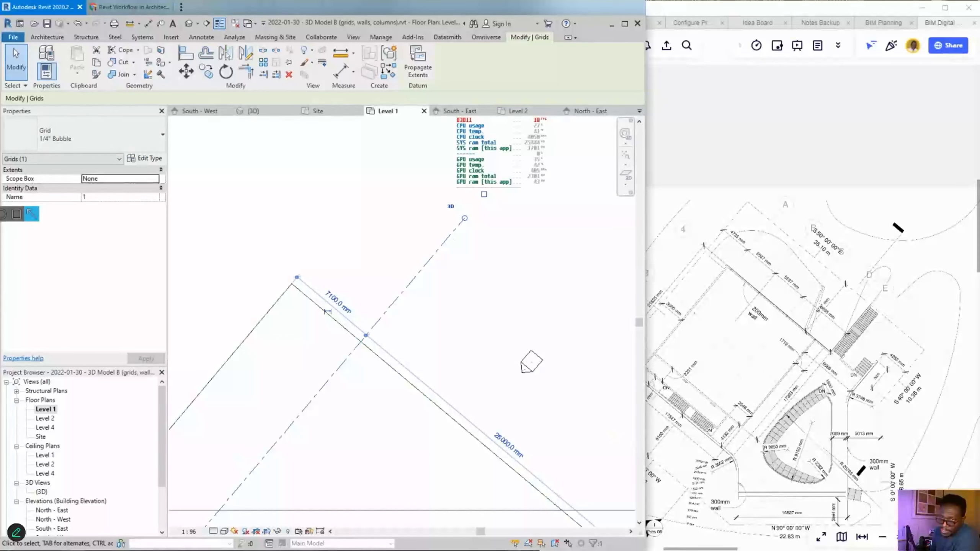
mouse_move(345, 294)
mouse_down()
mouse_move(313, 306)
mouse_move(338, 279)
mouse_up()
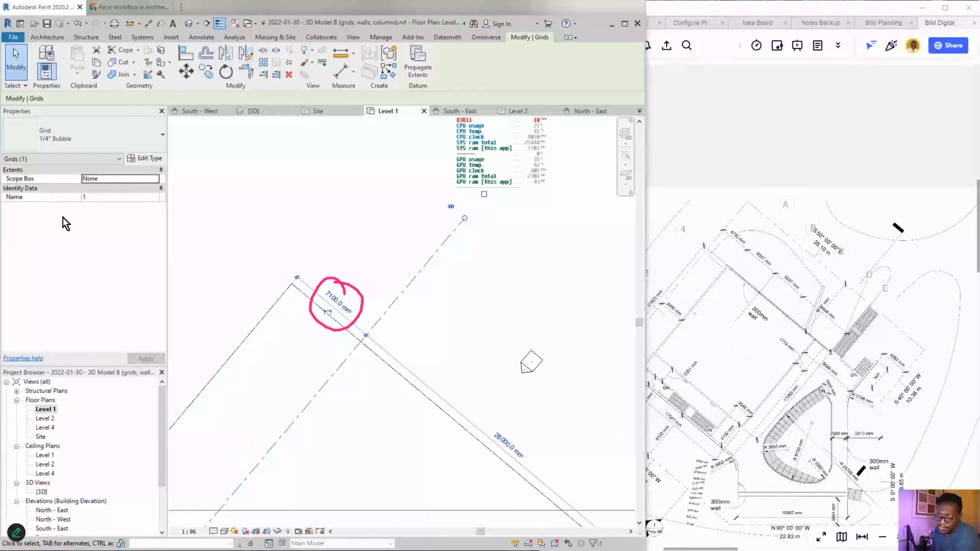
click(335, 226)
click(423, 271)
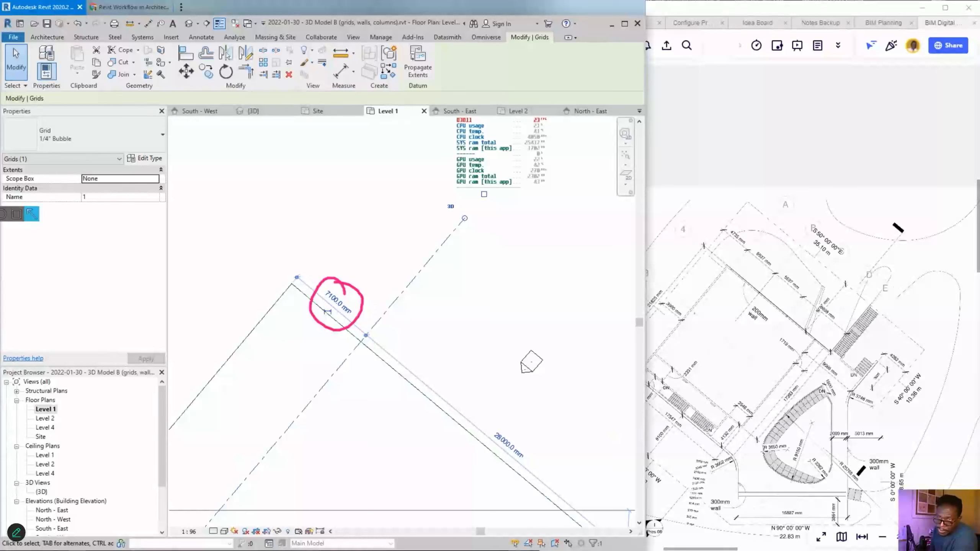
click(16, 214)
mouse_move(183, 415)
mouse_down()
mouse_move(282, 332)
mouse_move(312, 313)
mouse_move(324, 318)
mouse_up()
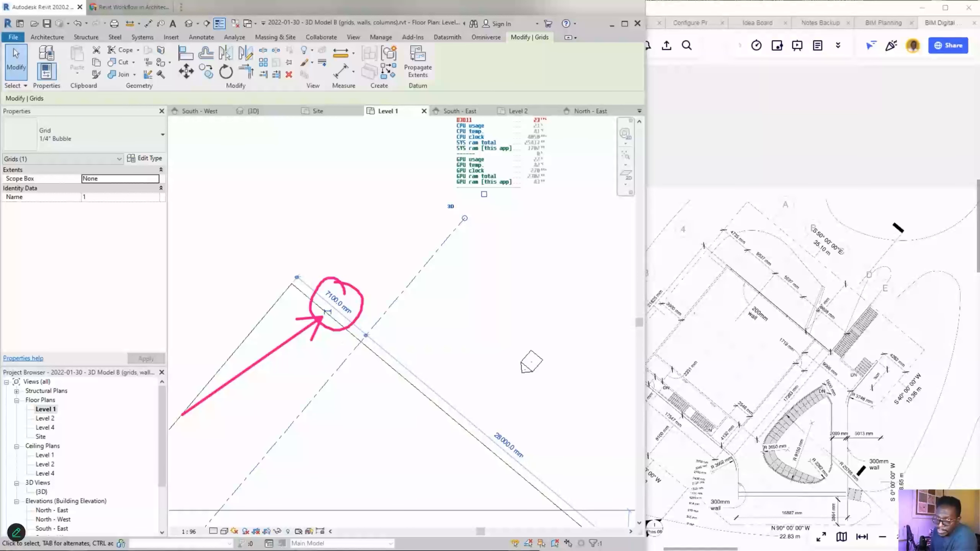
click(19, 213)
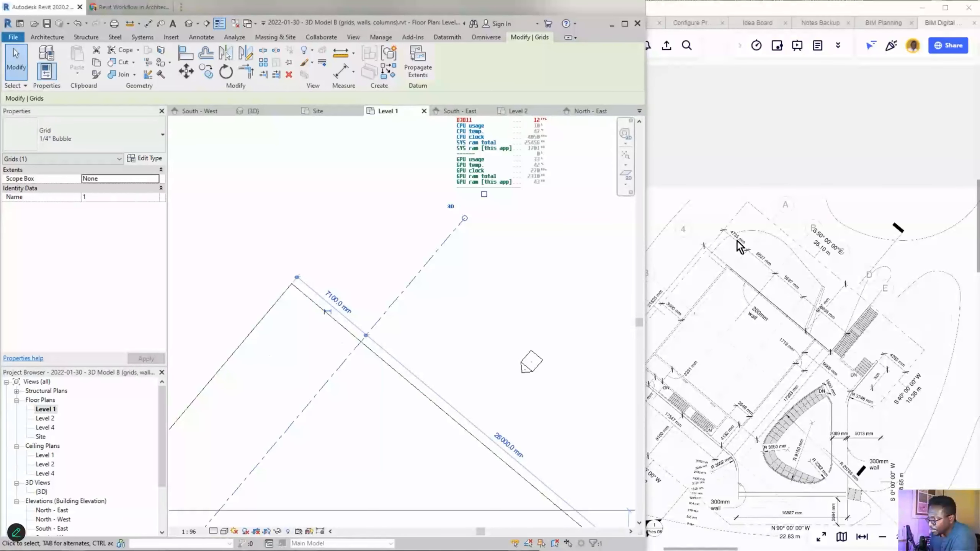
- Change the grid's 7100 mm offset to 4735 mm and reposition the dimension along the grid
scroll(739, 247, up, 5)
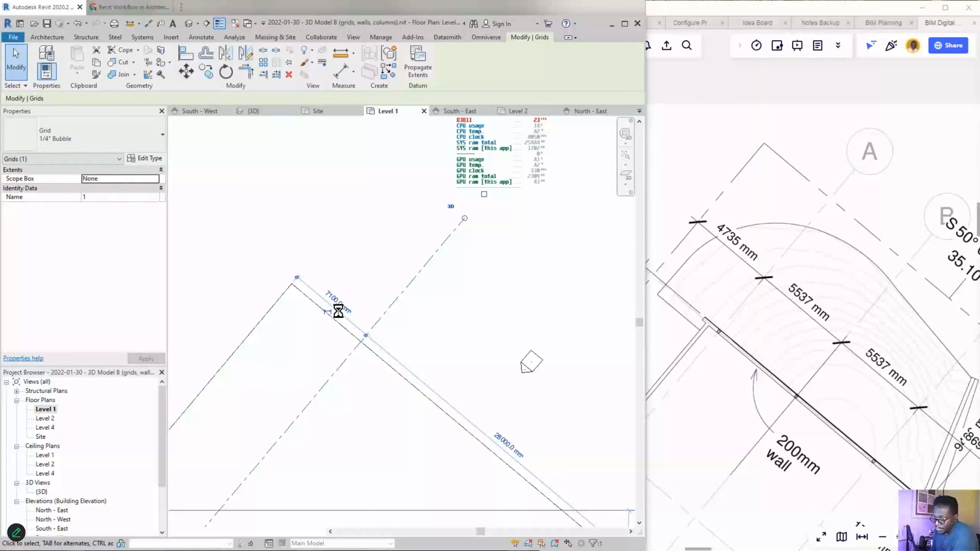
click(338, 309)
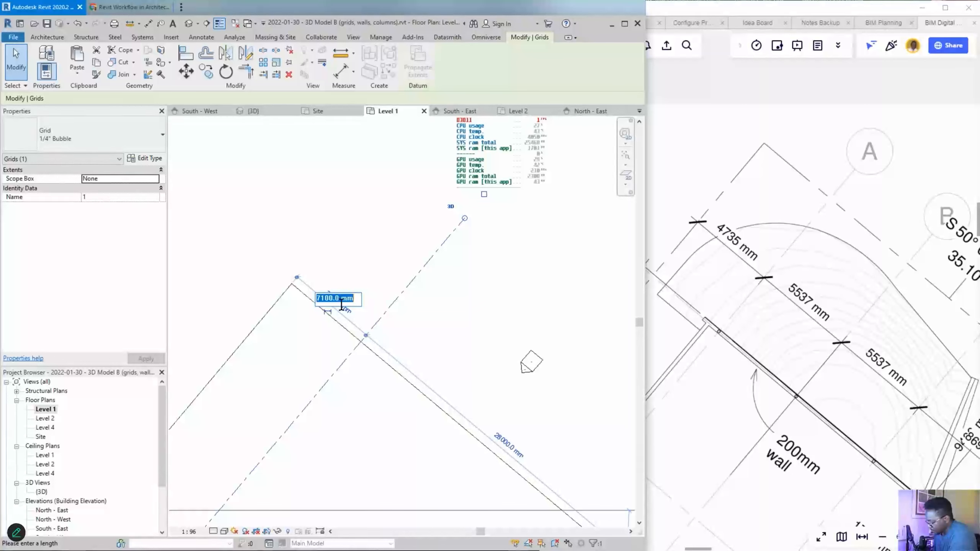
text(4735)
key(Return)
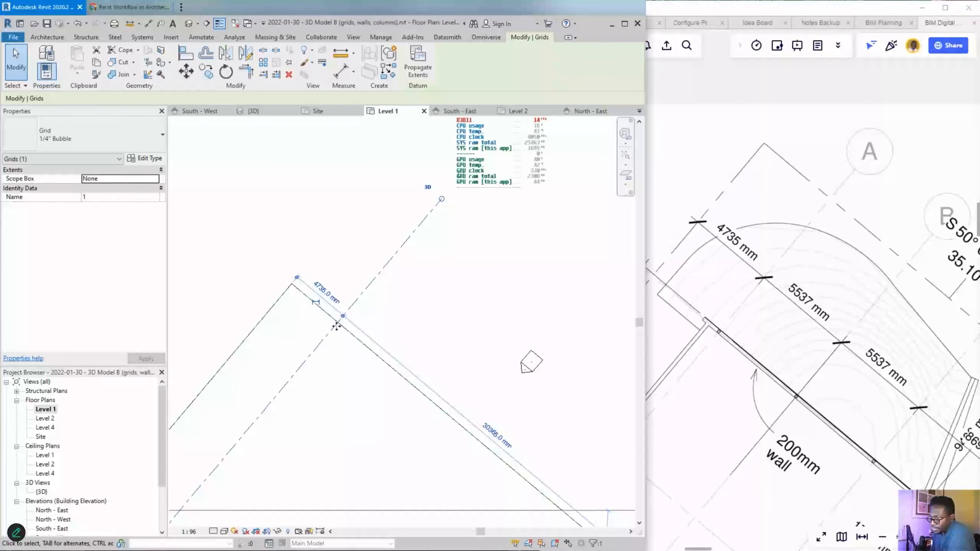
key(Escape)
drag(339, 313, 407, 239)
click(420, 338)
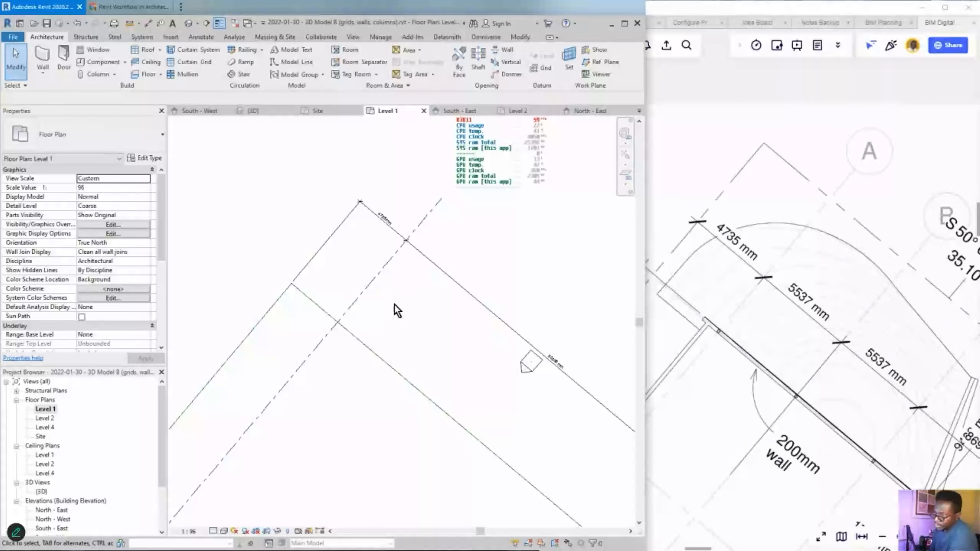
- Zoom on the 4735 mm dimension, then bring the Miro board with the course outline forward
scroll(396, 217, up, 4)
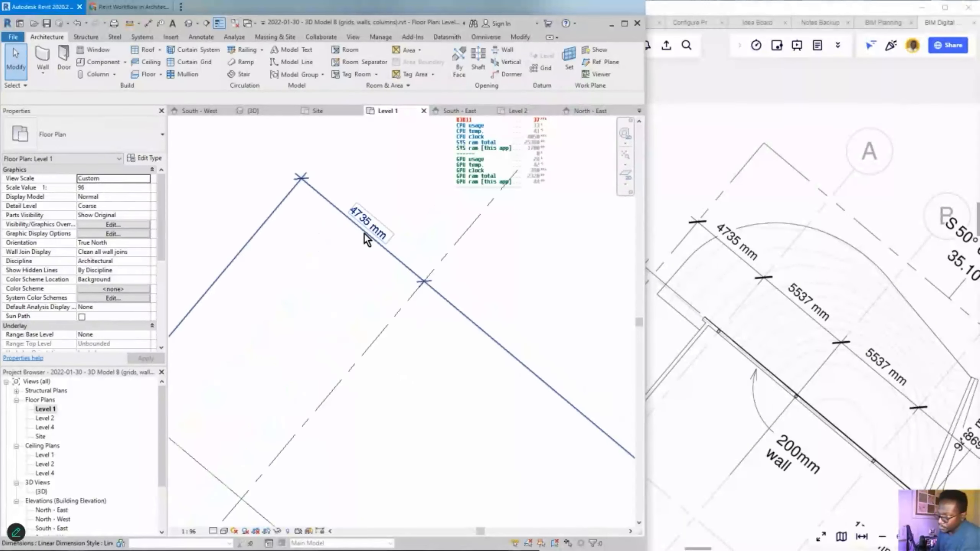
scroll(381, 256, down, 2)
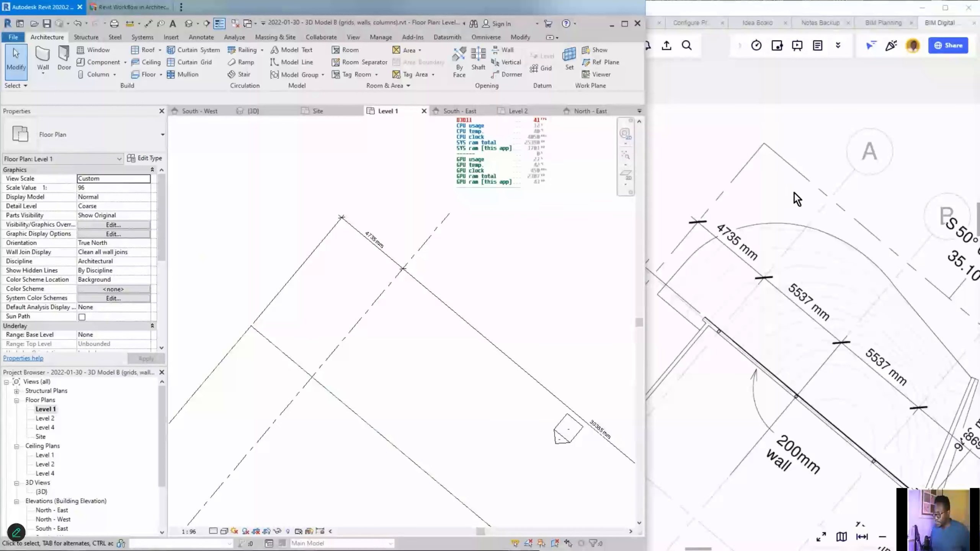
click(761, 102)
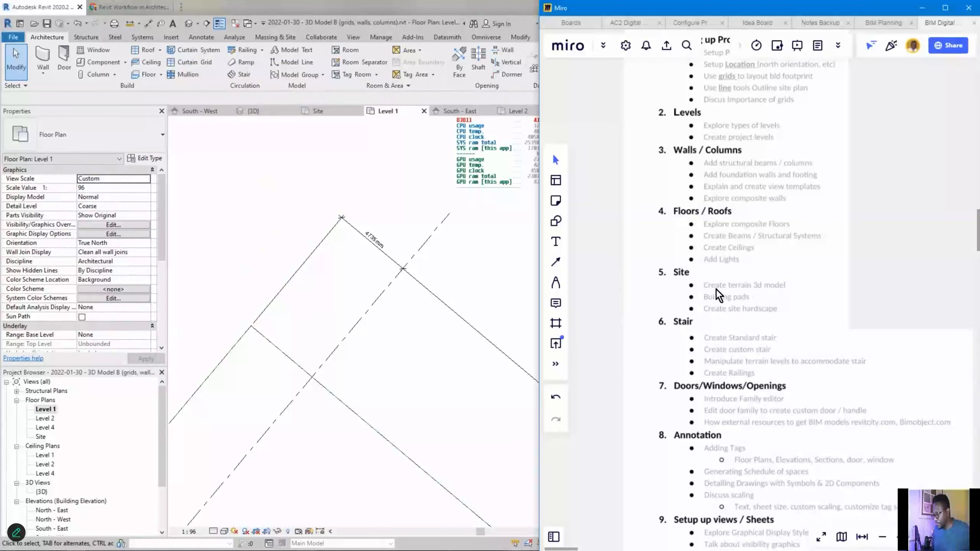
- Pan across the Miro board from the course outline to the floor-plan drawings
middle_drag(734, 439, 710, 487)
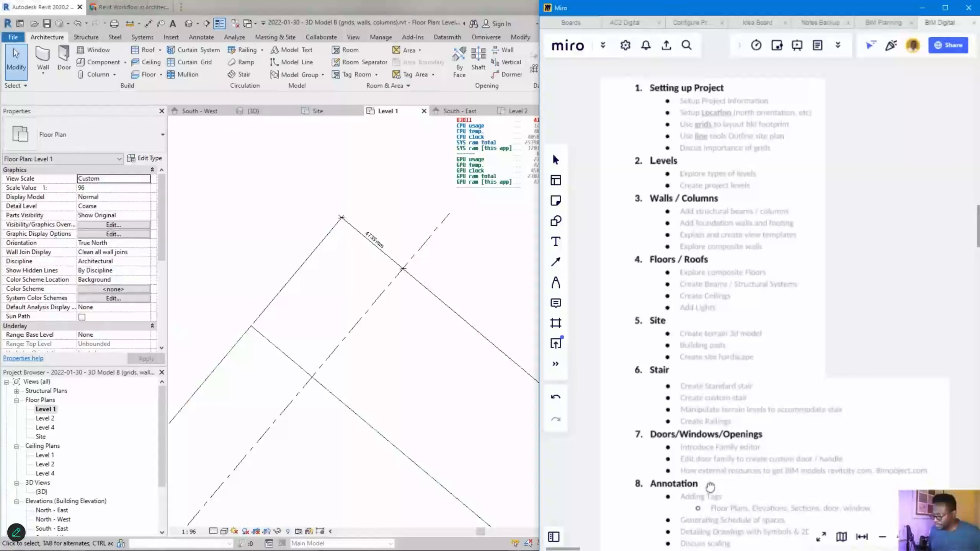
middle_drag(691, 309, 649, 196)
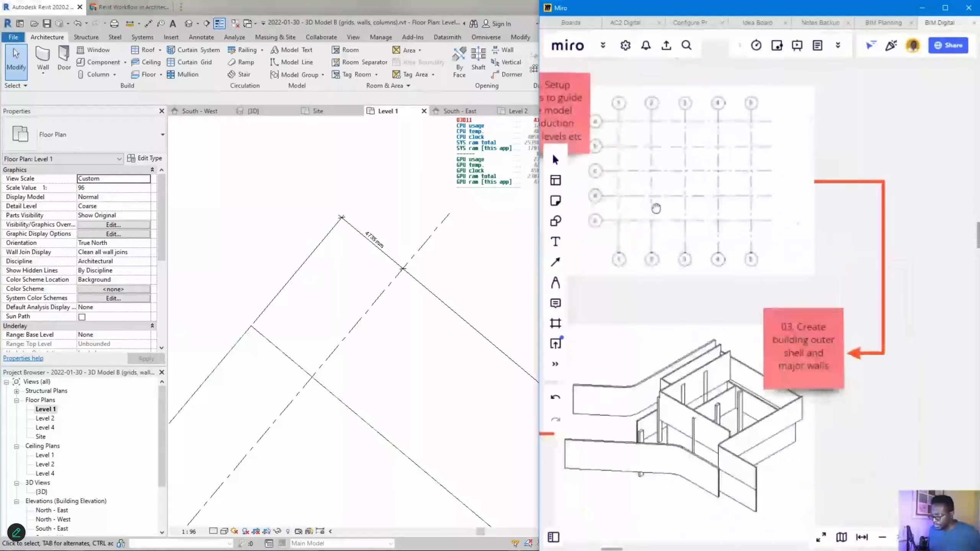
scroll(670, 250, down, 8)
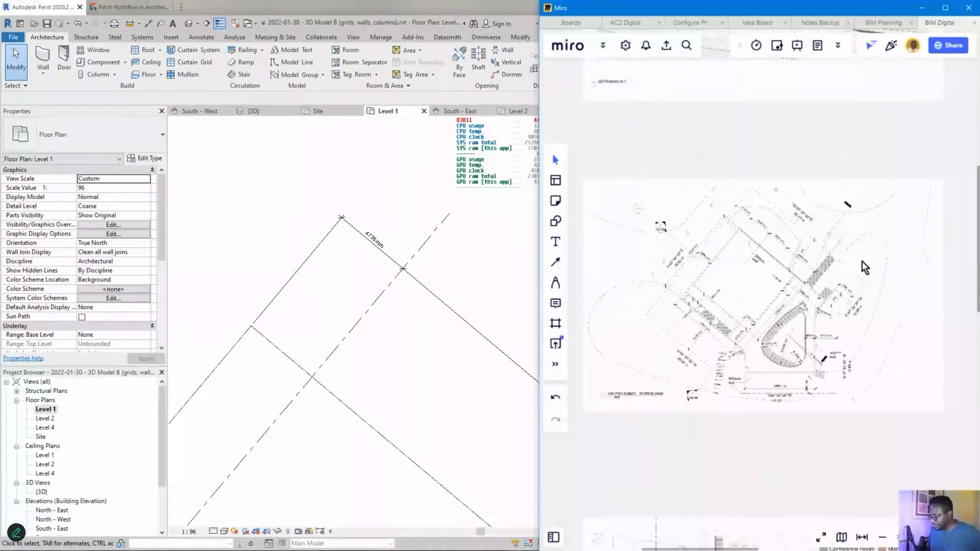
middle_drag(864, 268, 762, 271)
scroll(808, 216, down, 5)
middle_drag(818, 149, 659, 222)
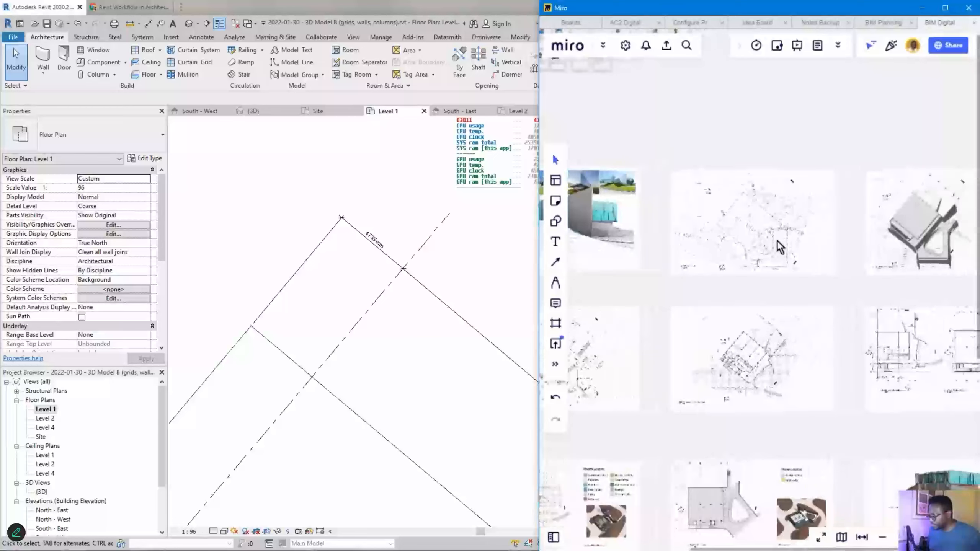
scroll(777, 247, down, 3)
middle_drag(792, 244, 817, 241)
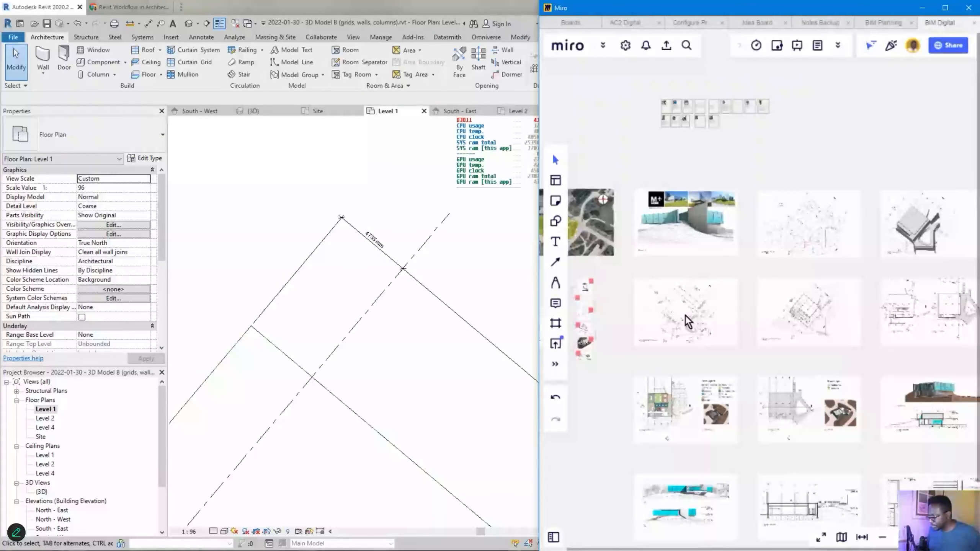
- Zoom in on the floor plan's 4735 mm and 5537 mm dimensions beside grid A
scroll(758, 324, up, 3)
scroll(811, 244, up, 5)
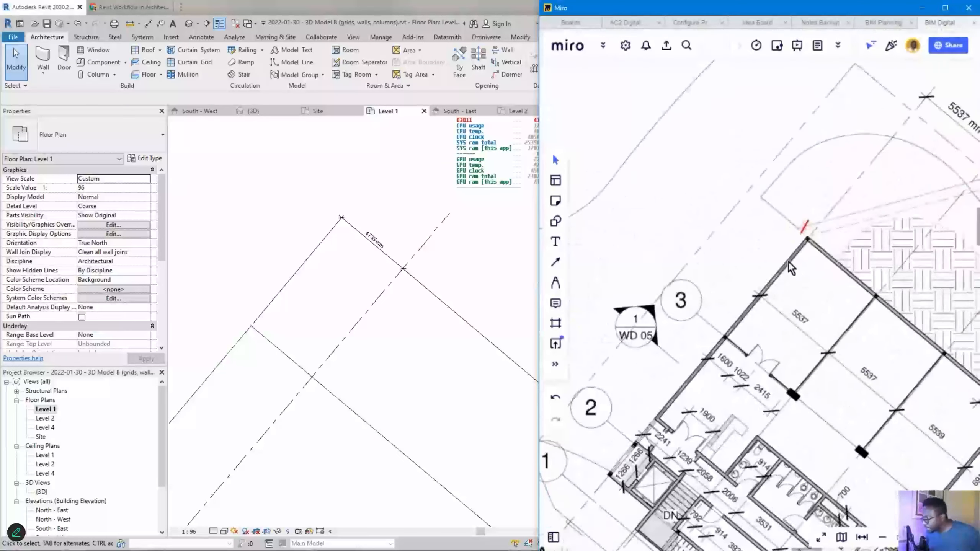
scroll(821, 253, down, 3)
scroll(821, 253, down, 2)
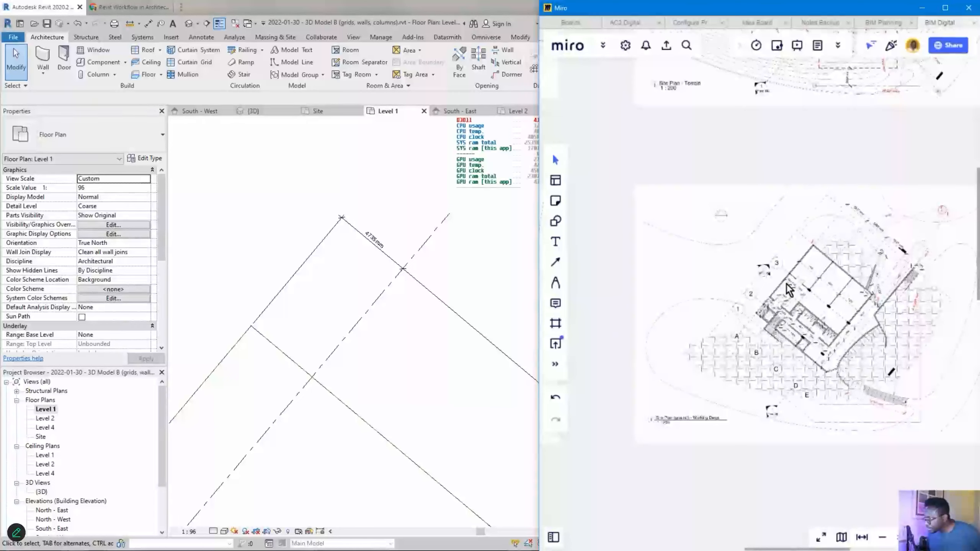
scroll(807, 282, up, 2)
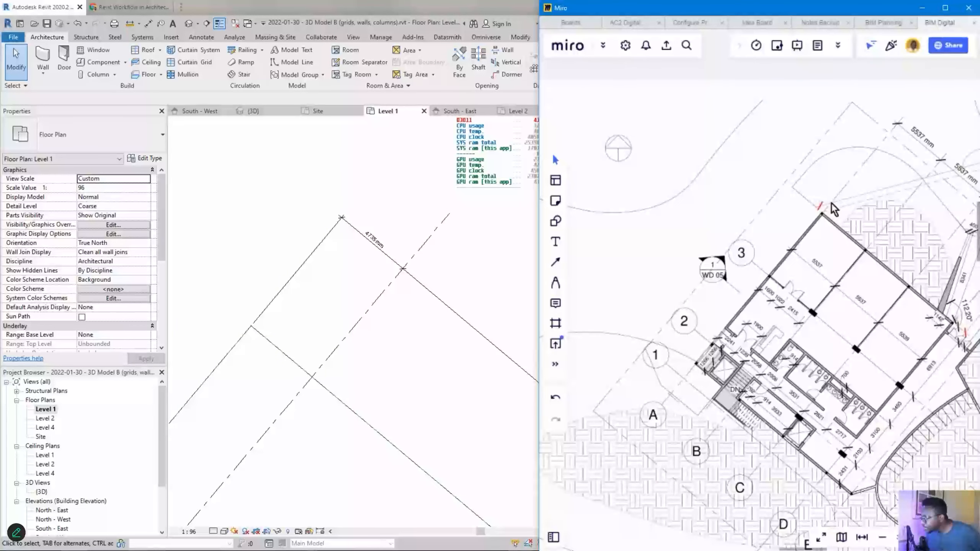
scroll(813, 274, down, 3)
scroll(890, 200, down, 3)
scroll(630, 187, up, 6)
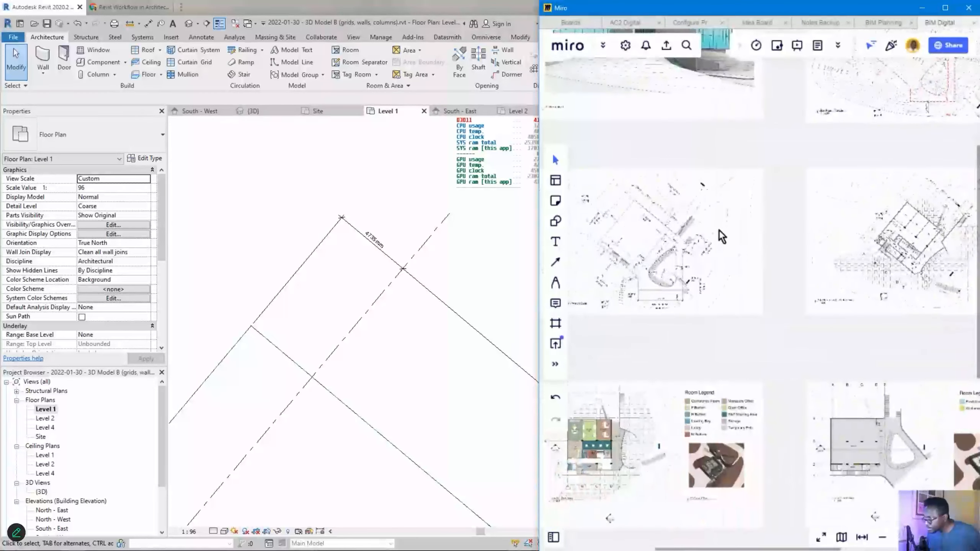
scroll(624, 207, up, 3)
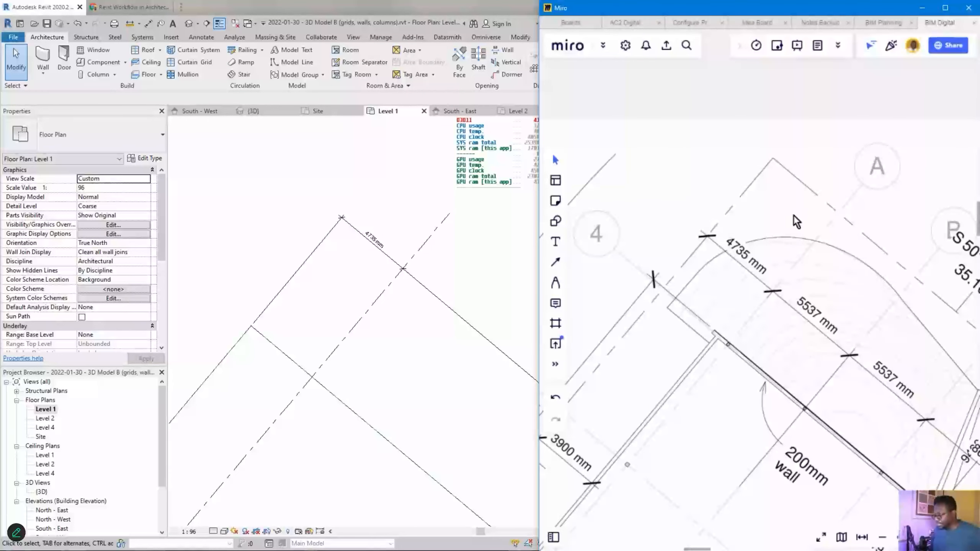
scroll(791, 243, down, 2)
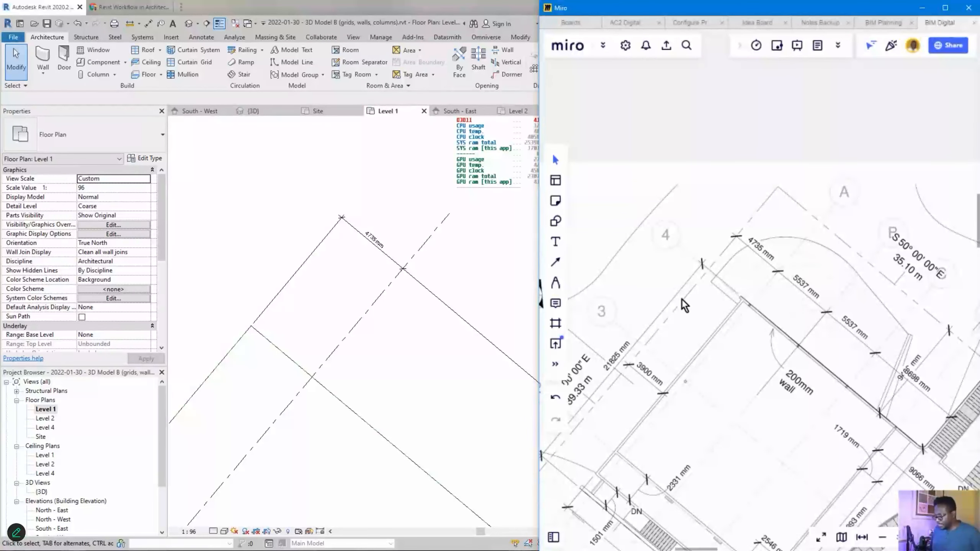
scroll(792, 236, up, 3)
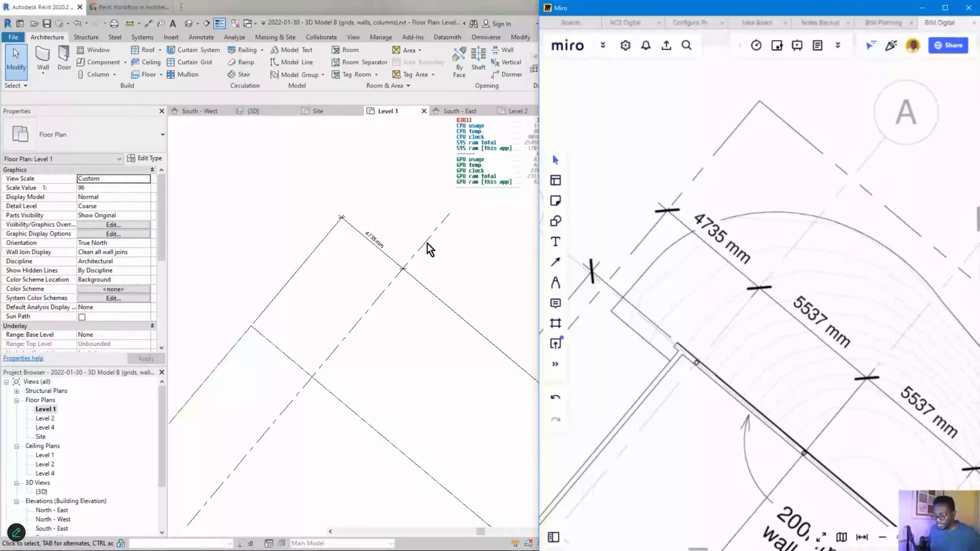
- Turn on the 4735 mm grid line's end bubble and name it A
click(428, 244)
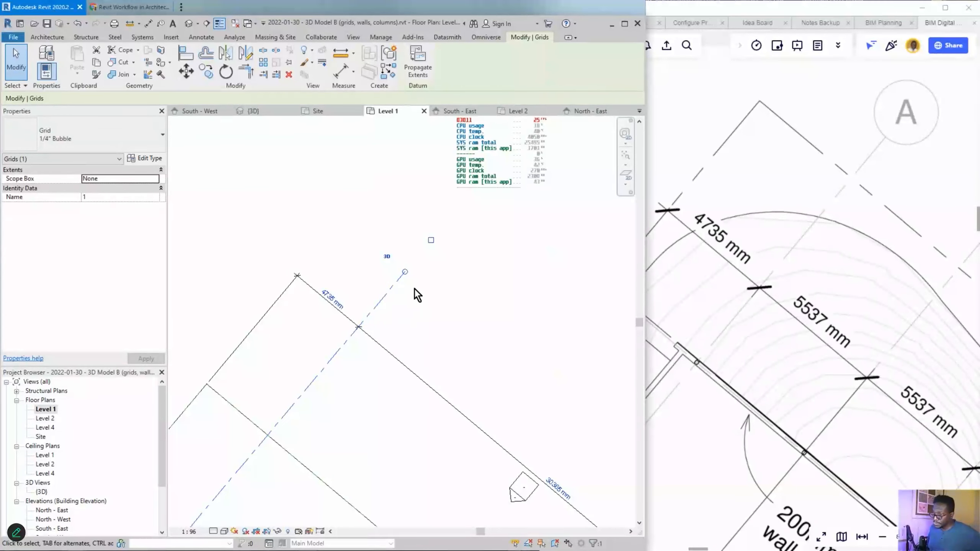
click(431, 241)
scroll(411, 268, up, 2)
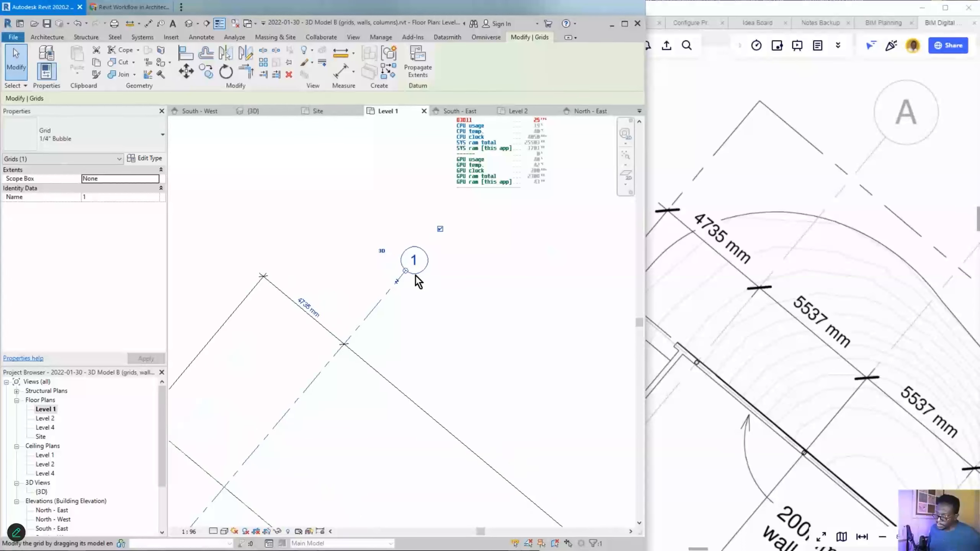
scroll(414, 270, up, 1)
click(415, 258)
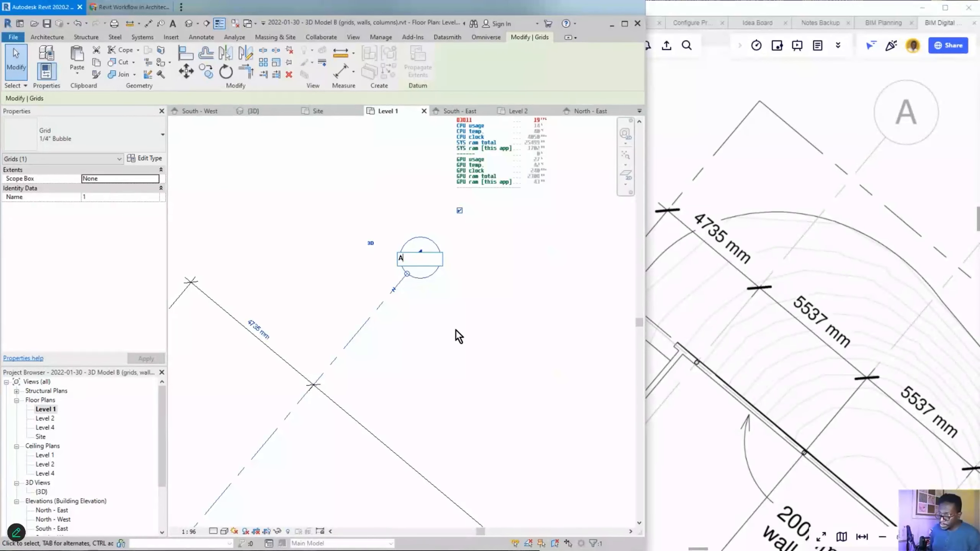
text(A)
key(Return)
scroll(444, 271, down, 5)
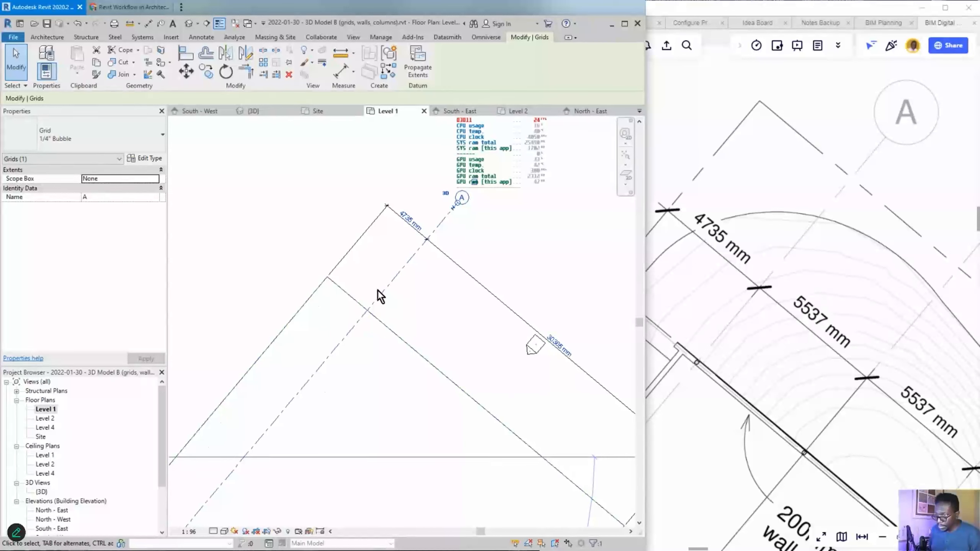
middle_drag(549, 268, 512, 246)
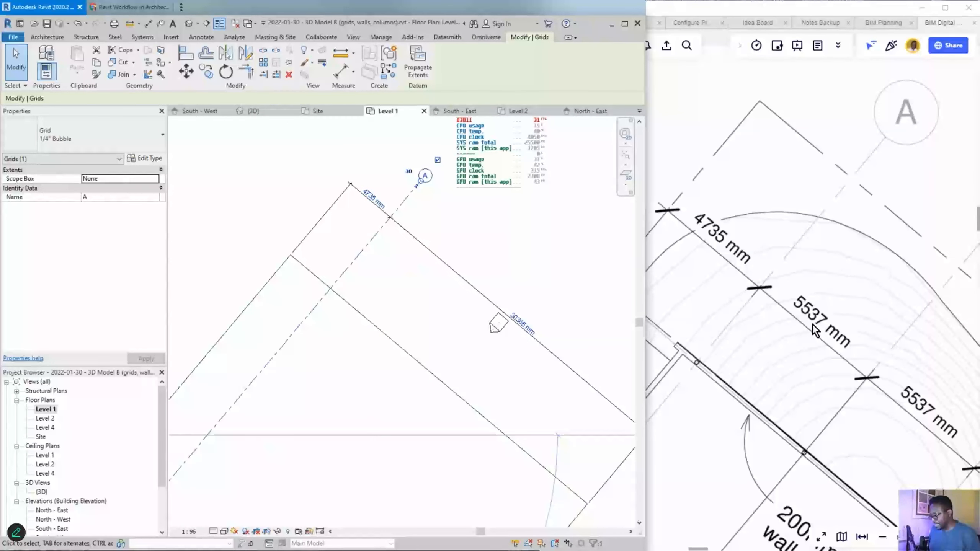
scroll(366, 203, up, 3)
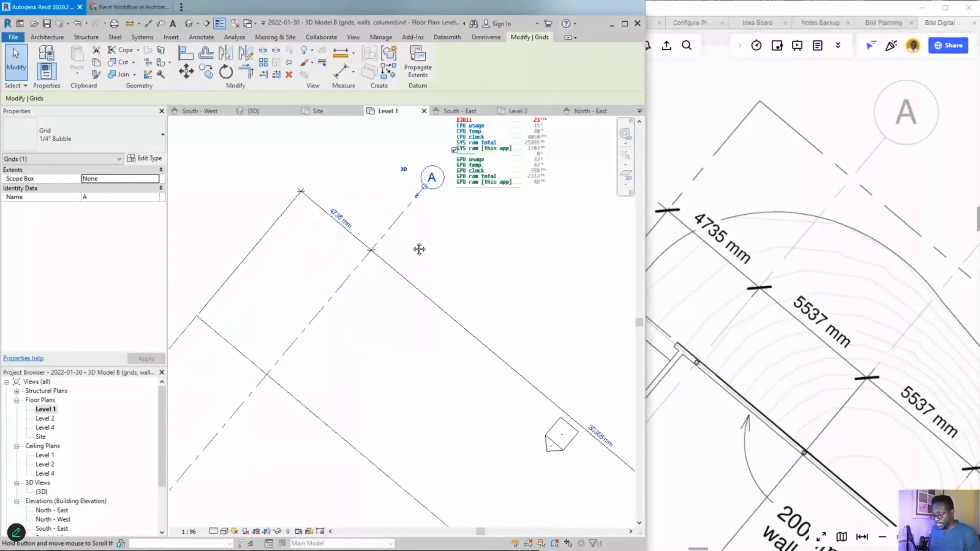
middle_drag(419, 249, 437, 285)
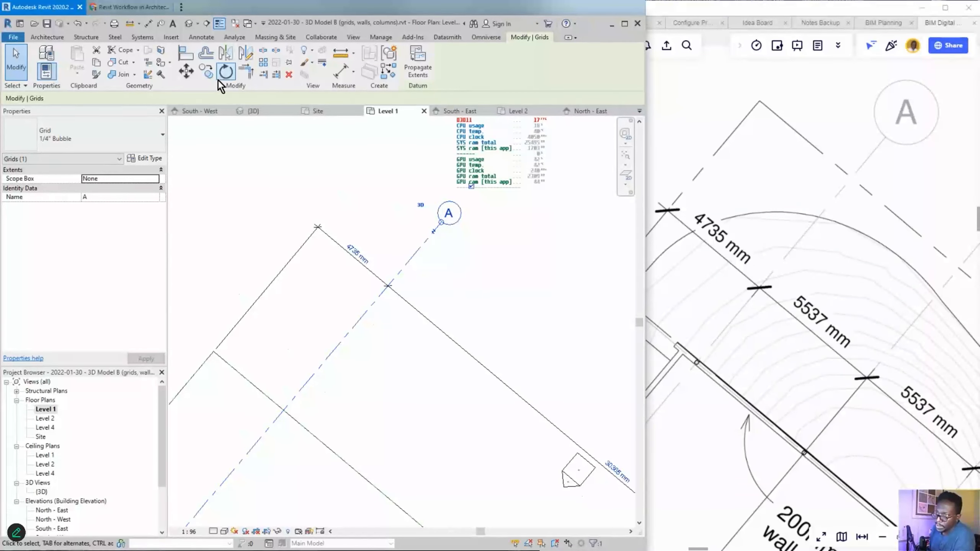
click(208, 75)
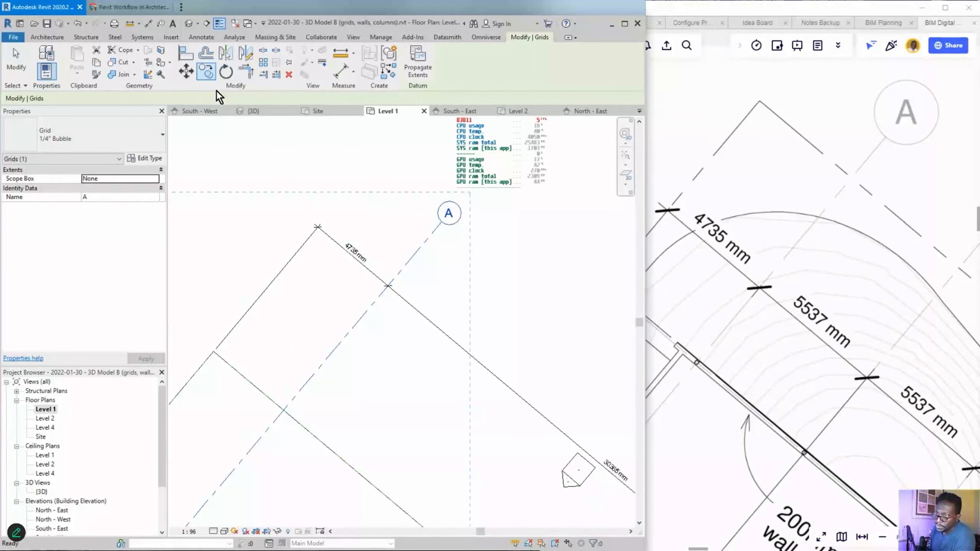
- Copy grid A 5537 mm to create grid B
click(387, 286)
text(55378)
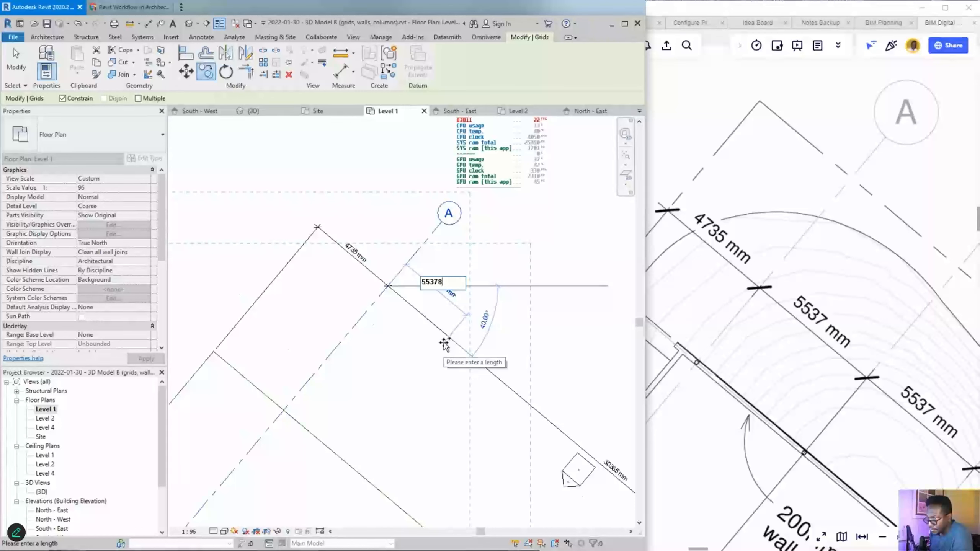
key(BackSpace)
key(Return)
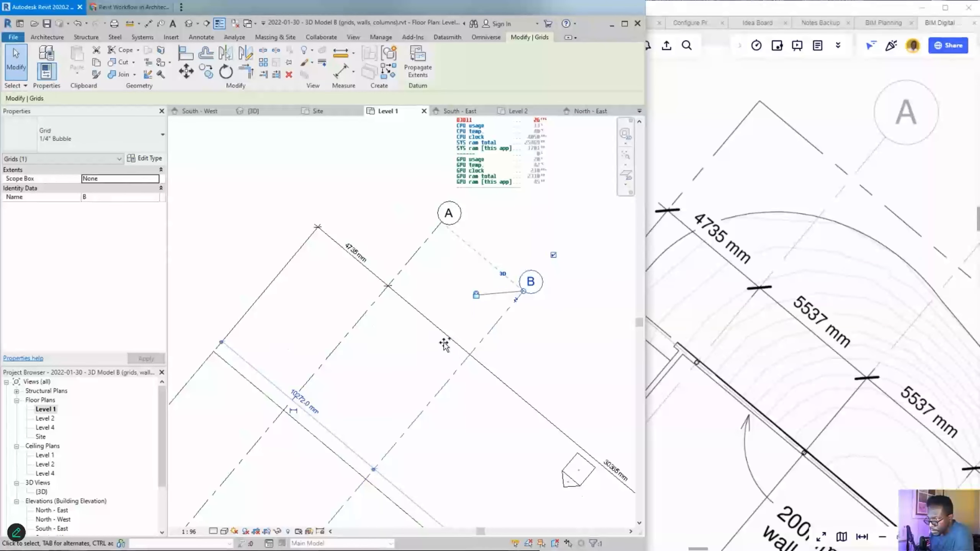
click(533, 366)
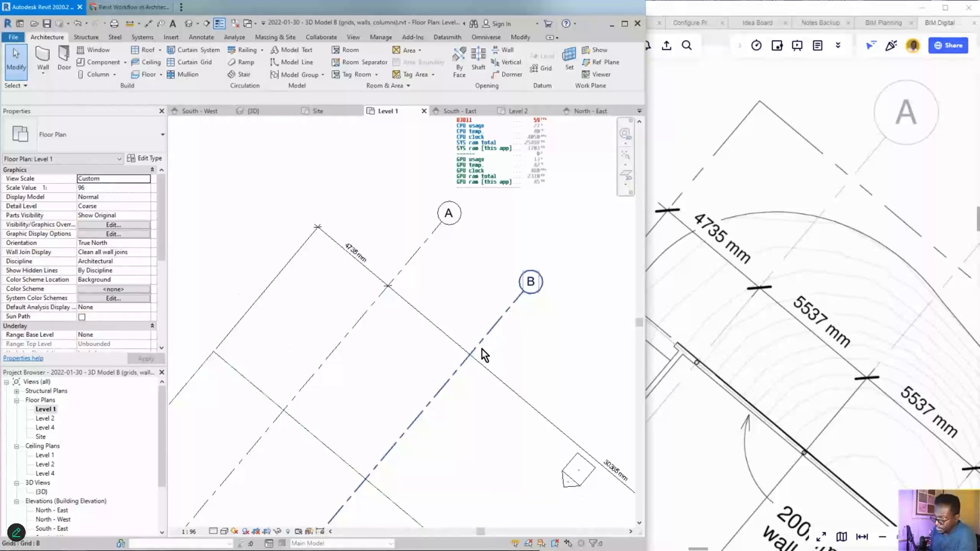
- Delete the diagonal reference line and its dimensions
click(439, 329)
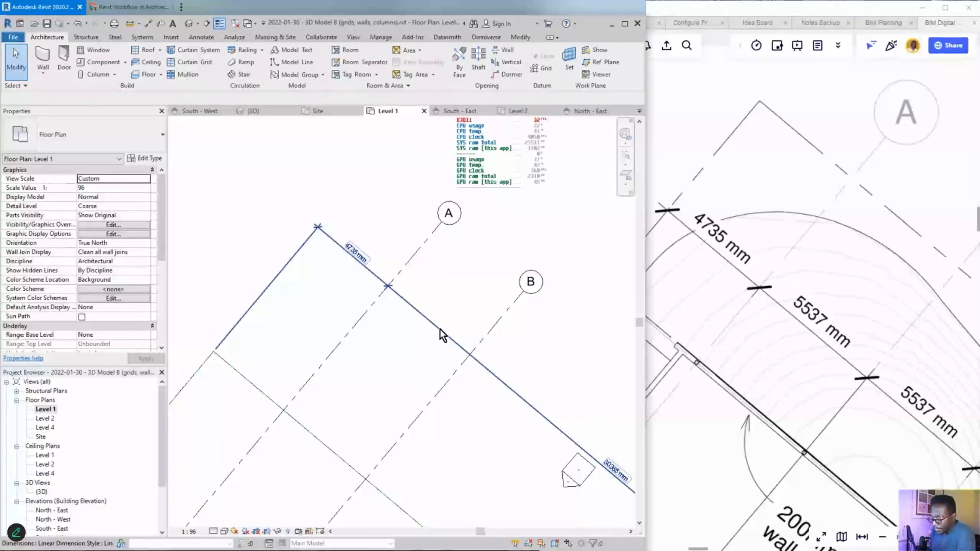
key(Delete)
click(472, 355)
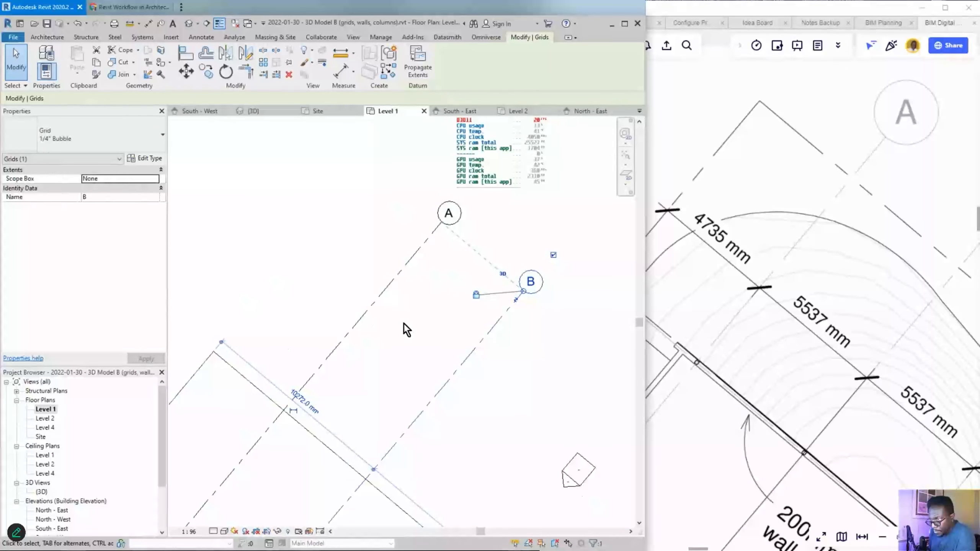
key(Escape)
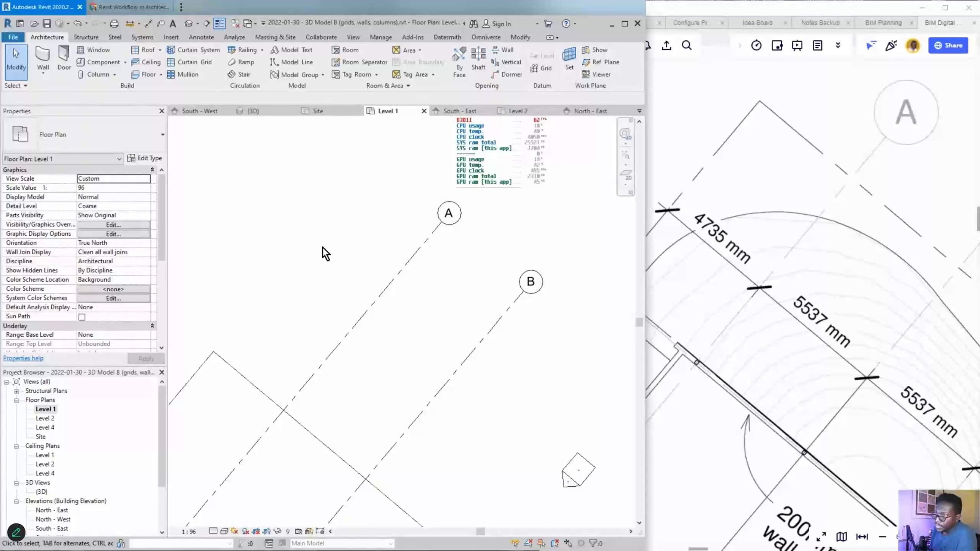
- Add an aligned dimension showing the 5537 mm spacing between grids A and B
click(149, 24)
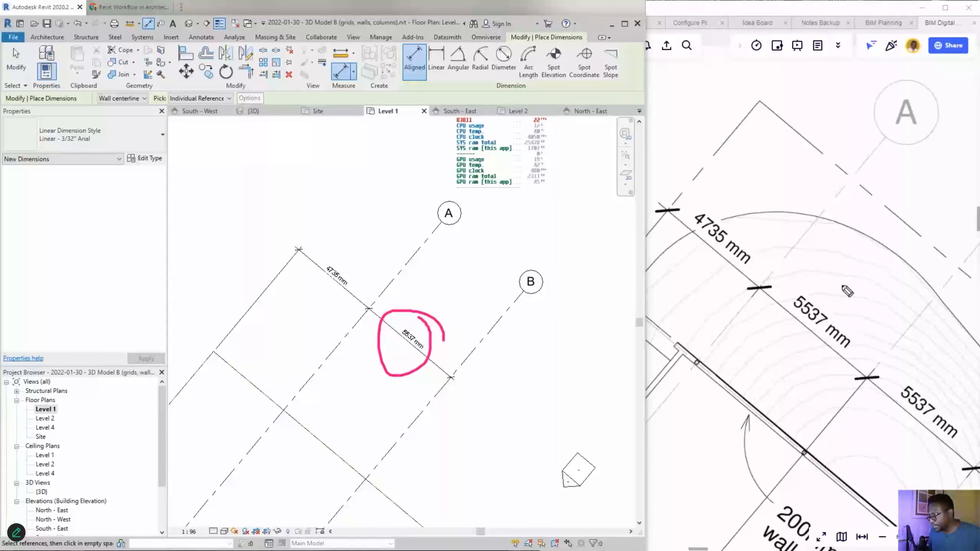
mouse_move(835, 278)
mouse_down()
mouse_move(865, 349)
mouse_move(837, 276)
mouse_up()
drag(783, 332, 437, 348)
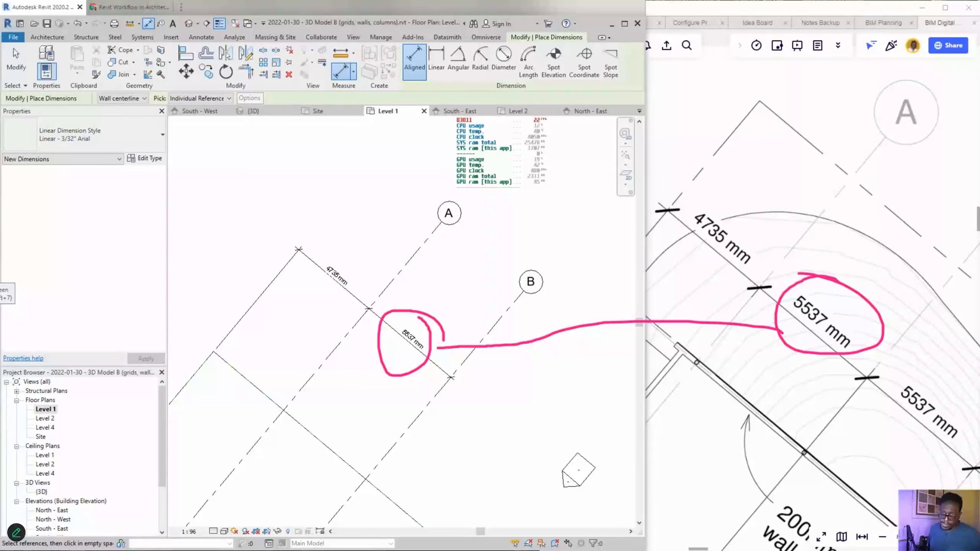
scroll(407, 342, down, 5)
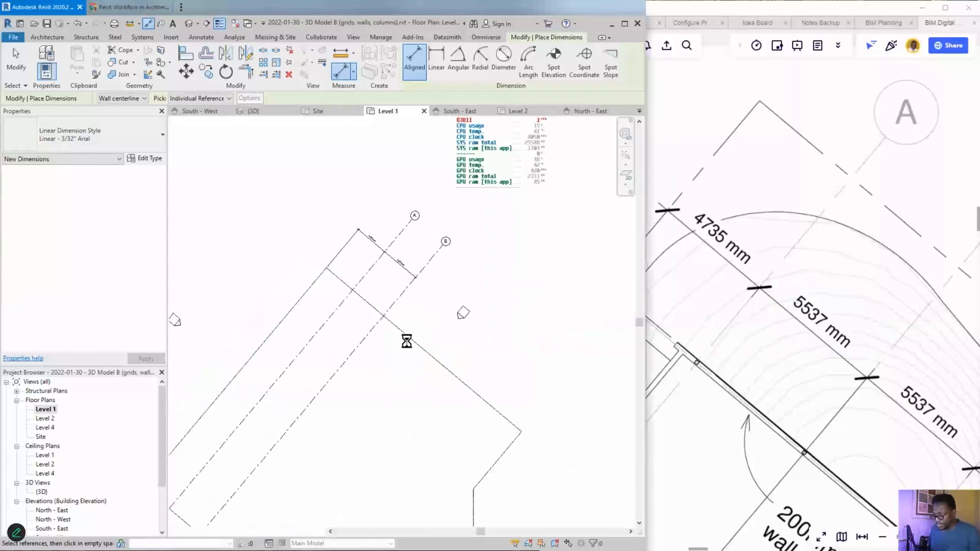
key(Escape)
key(Escape)
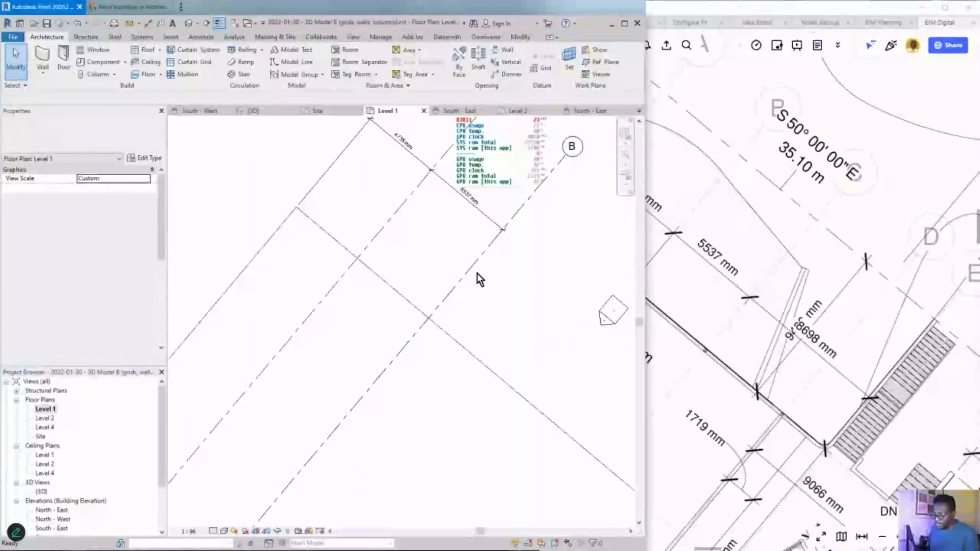
- Copy grid B to create grid C, then compare against the Miro drawing
click(479, 266)
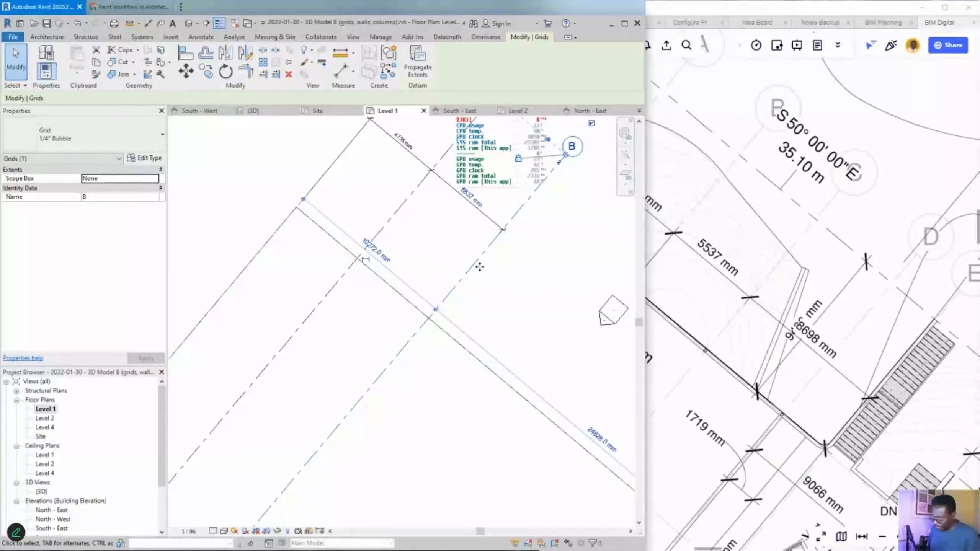
key(c)
click(358, 258)
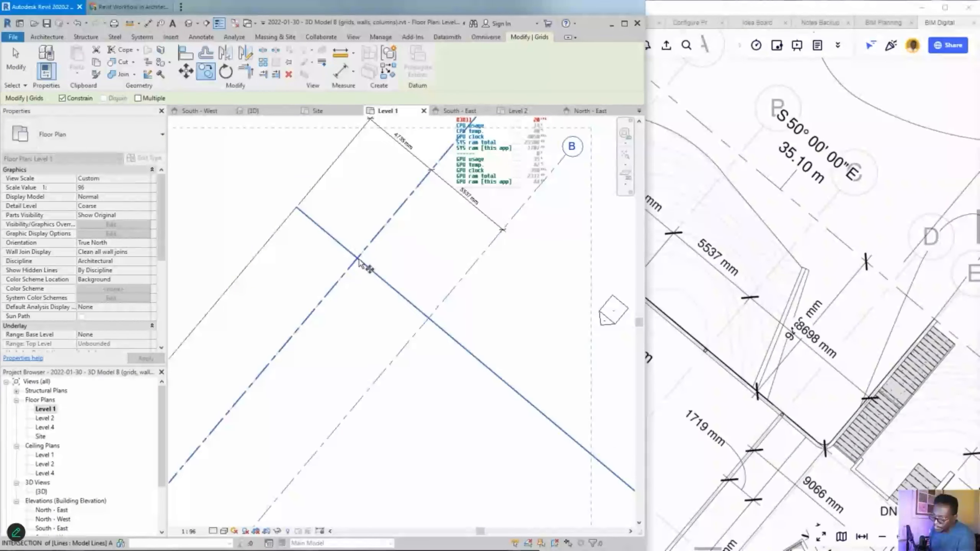
click(434, 351)
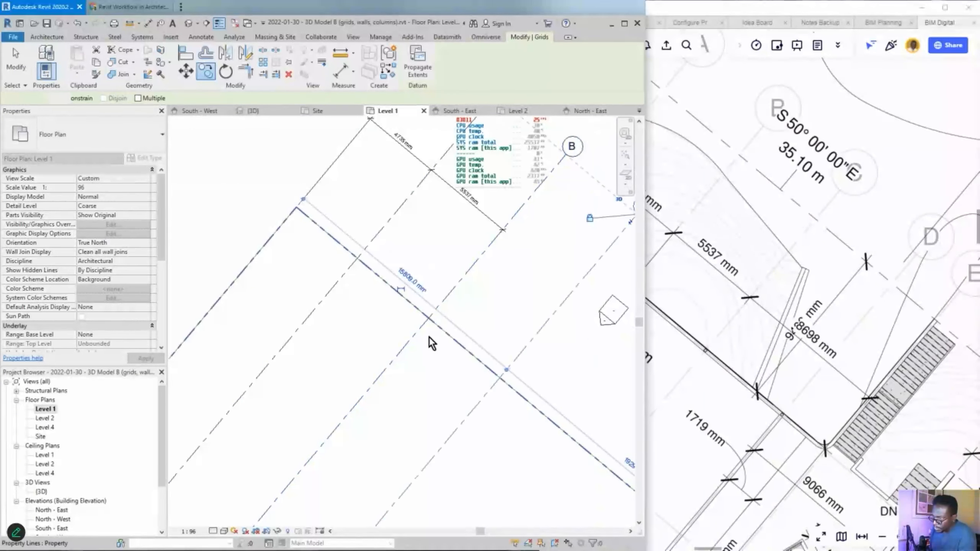
scroll(429, 337, down, 1)
middle_drag(526, 353, 414, 337)
key(Escape)
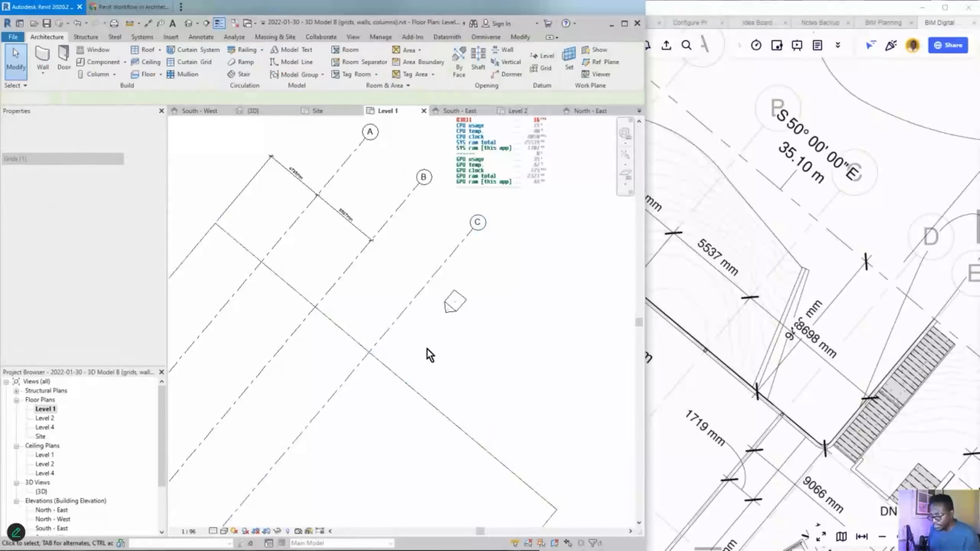
drag(824, 412, 826, 329)
scroll(825, 275, up, 2)
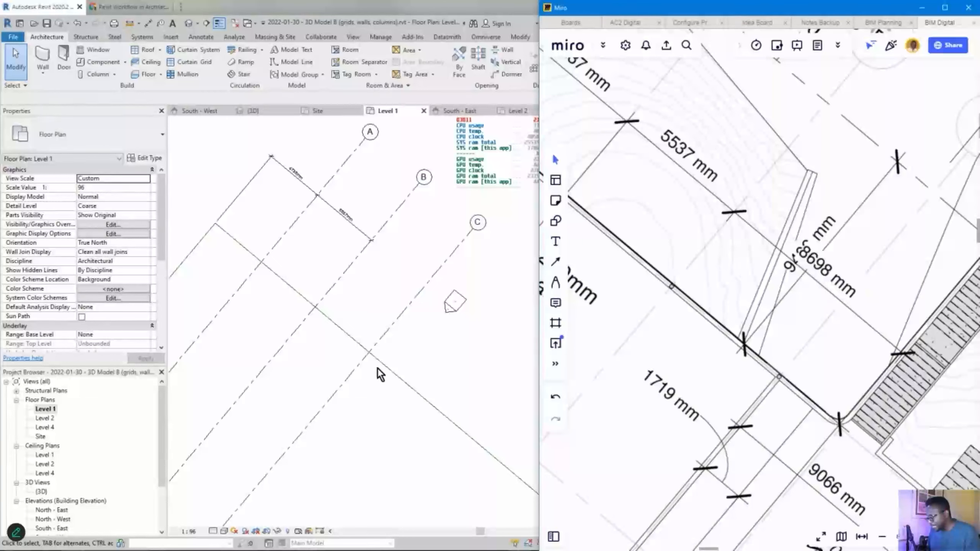
- Copy grid C 8698 mm to create grid D and frame all four grids
click(384, 343)
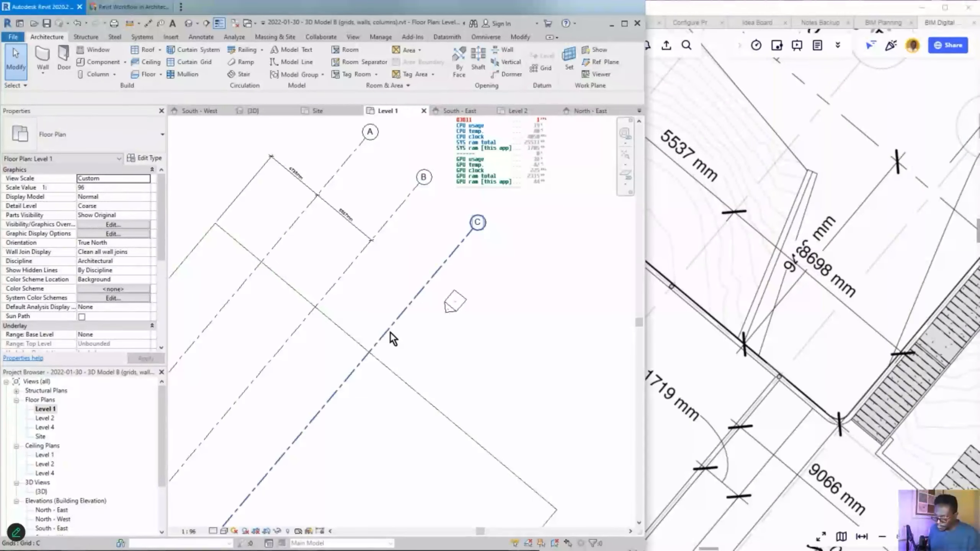
click(390, 332)
key(c)
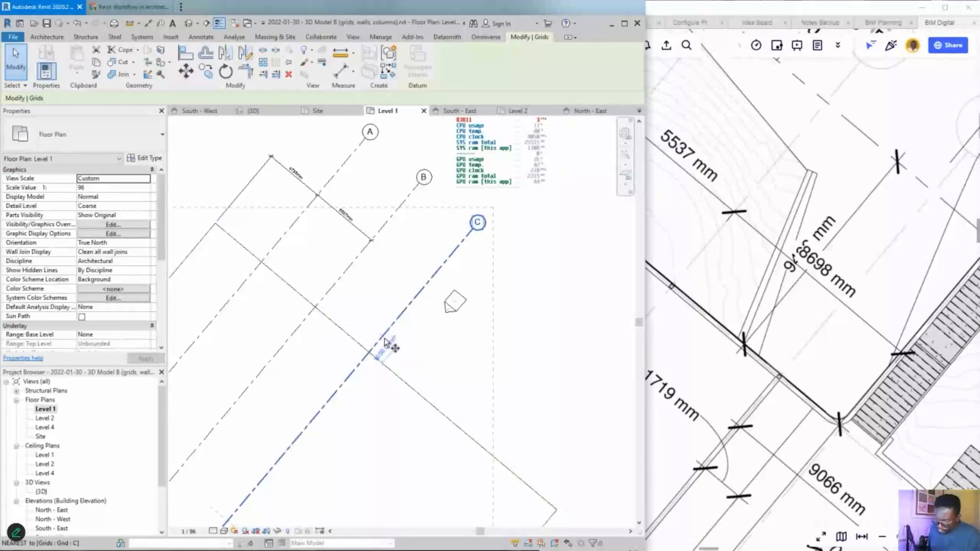
click(389, 333)
scroll(385, 331, up, 2)
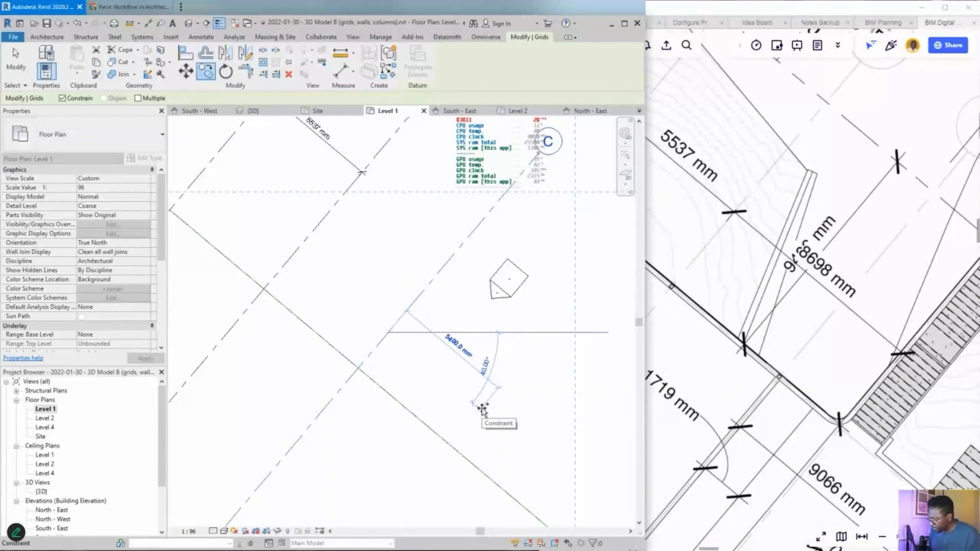
text(8698)
key(Return)
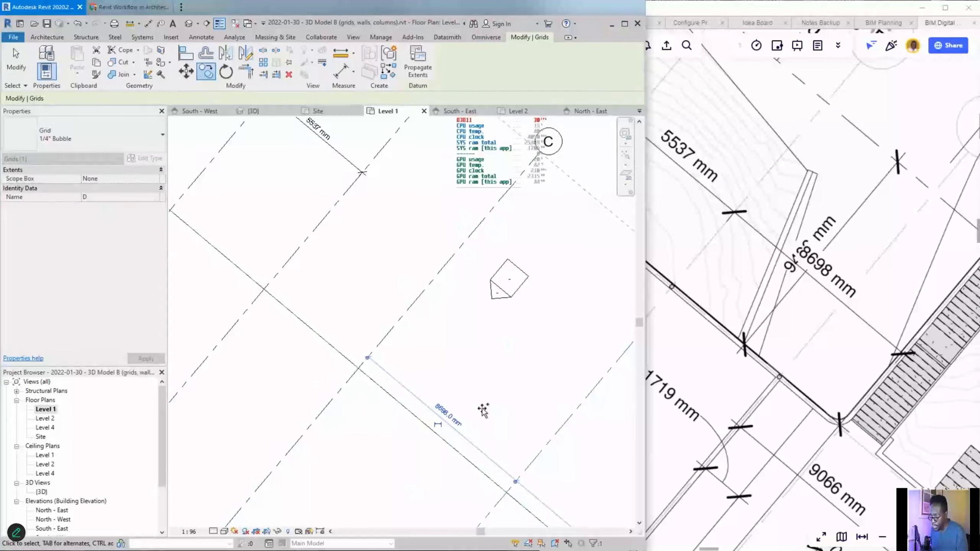
key(Escape)
key(Escape)
scroll(482, 410, down, 2)
middle_drag(482, 409, 481, 367)
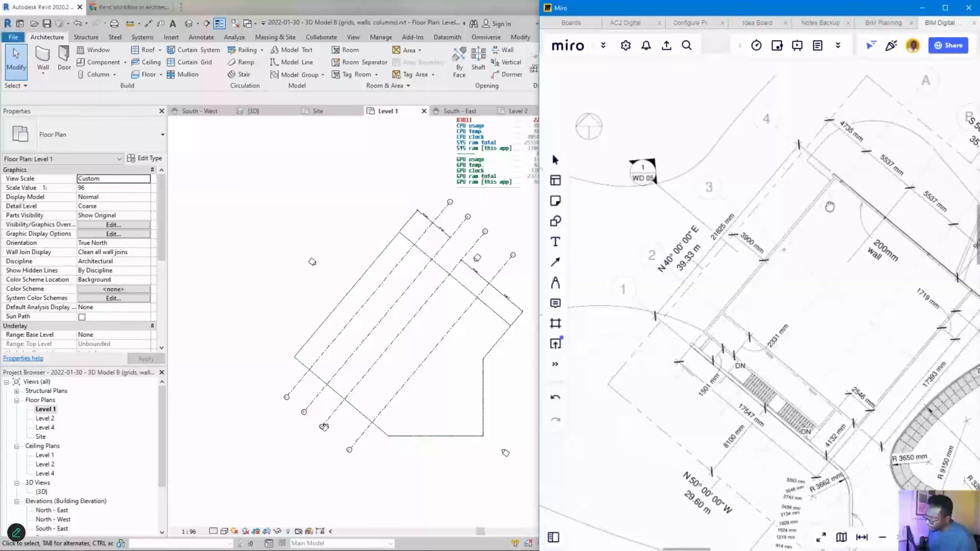
scroll(675, 502, up, 5)
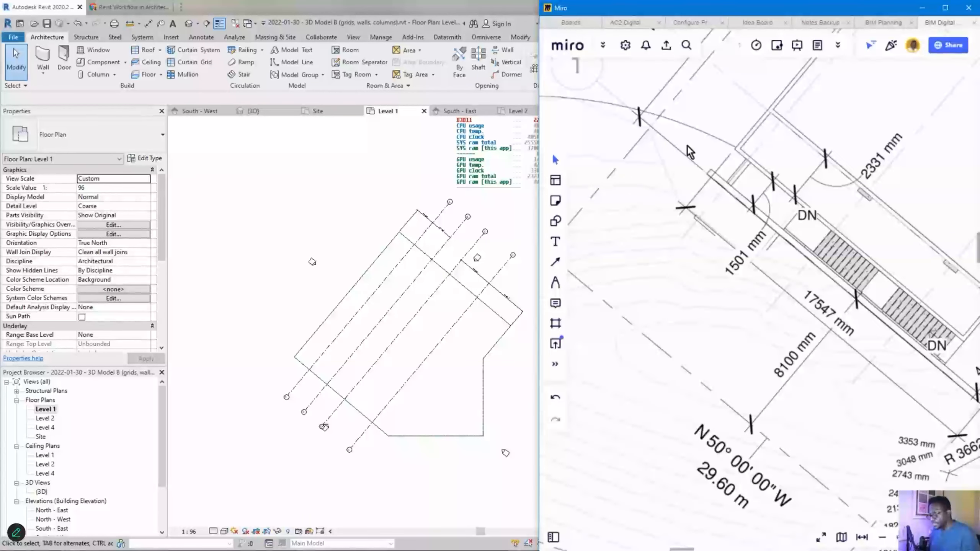
scroll(652, 222, down, 3)
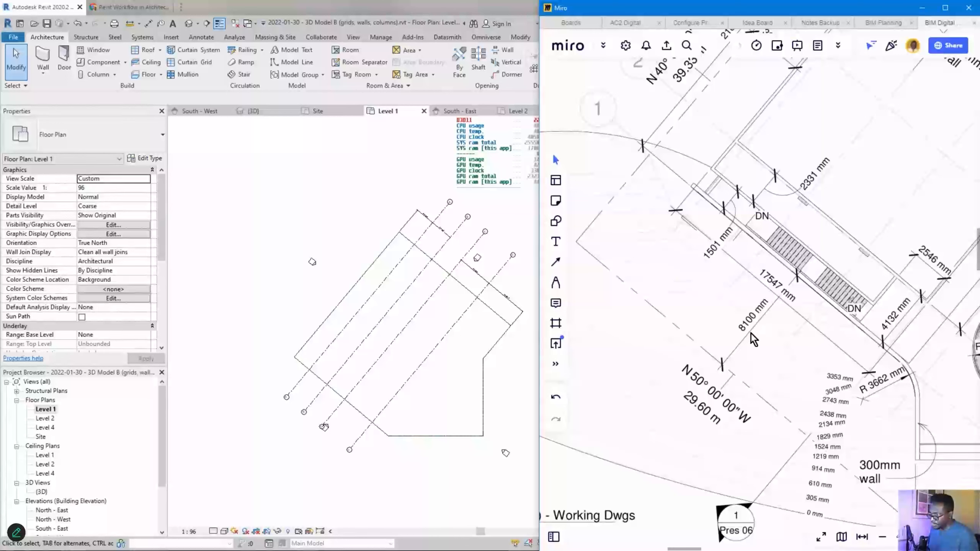
click(302, 397)
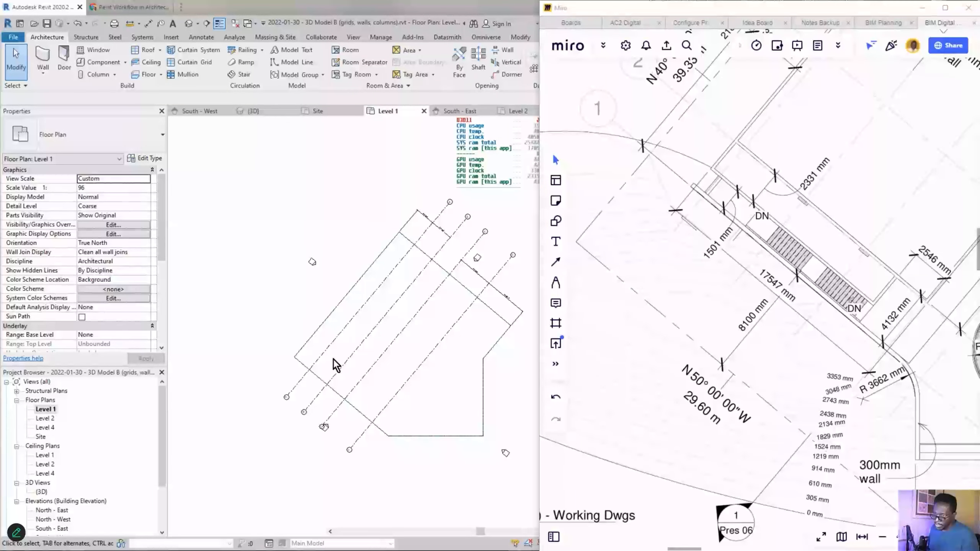
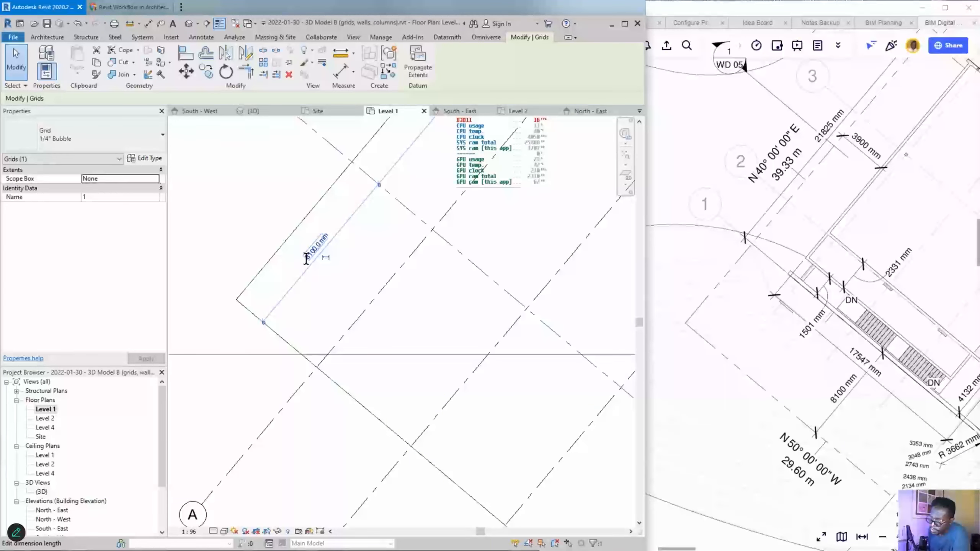
- Deselect the edited grid and zoom out to show grid 1 crossing angled grids A–E
scroll(320, 249, down, 3)
click(256, 244)
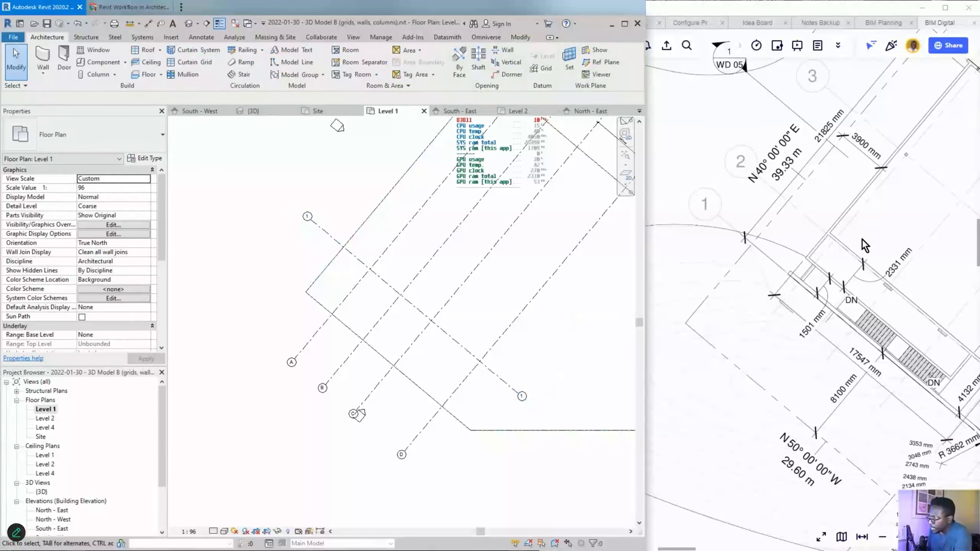
scroll(832, 293, up, 1)
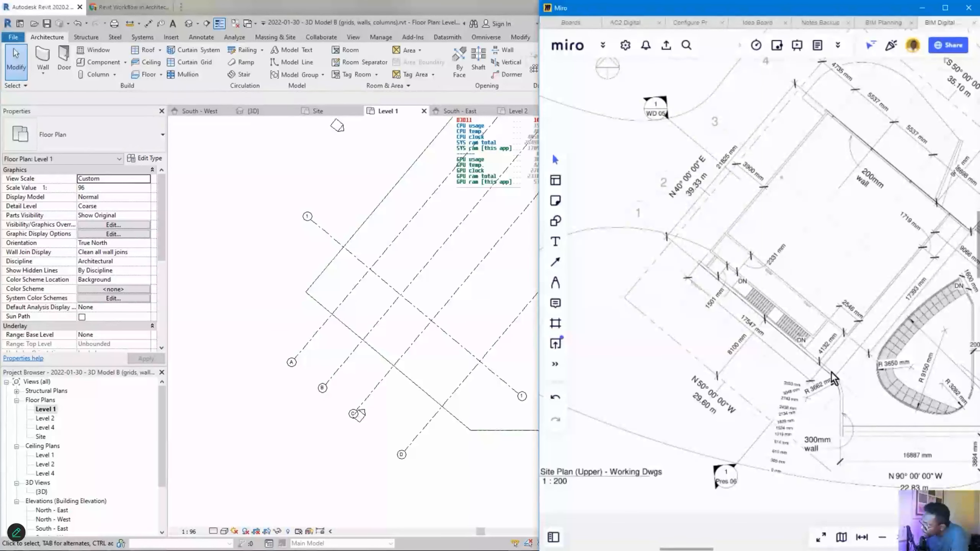
- Zoom the Miro board out and back in on the Level 1 - Working Dwgs plan
scroll(832, 379, down, 6)
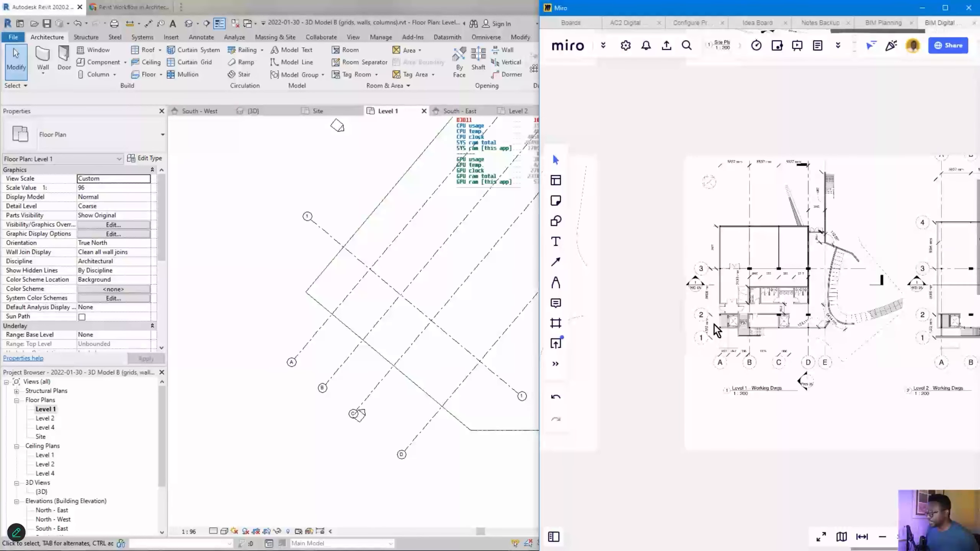
scroll(784, 328, up, 2)
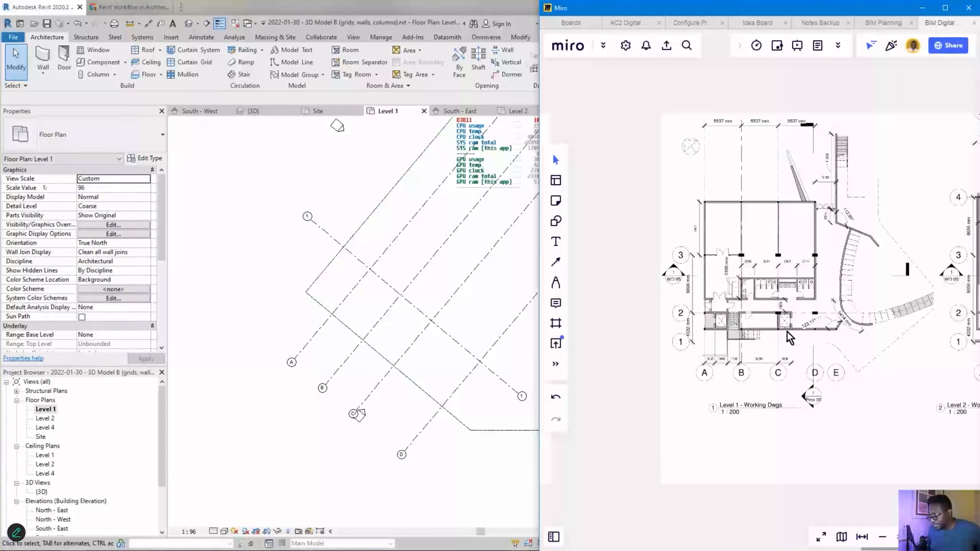
scroll(745, 350, down, 1)
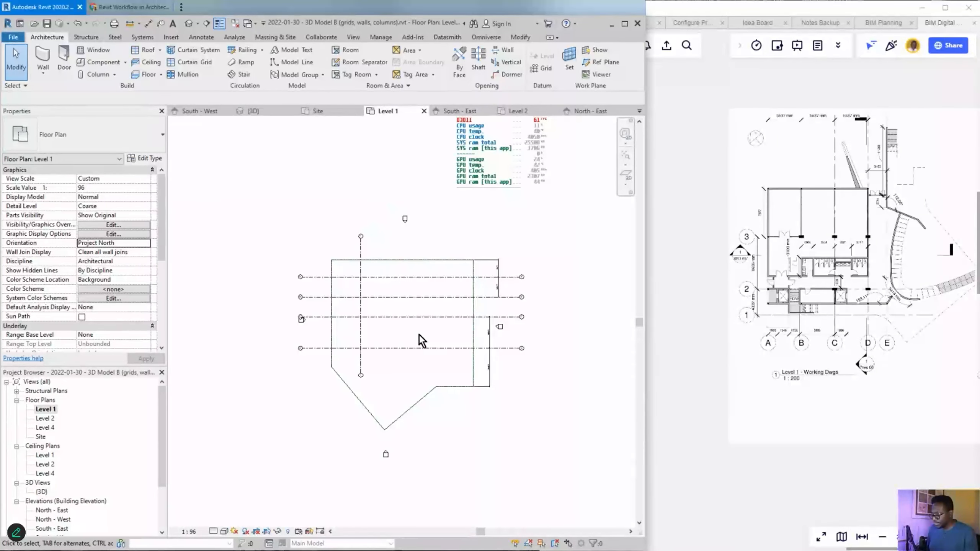
- Zoom in on grids 1 and 2 in the Level 1 plan
scroll(422, 339, up, 5)
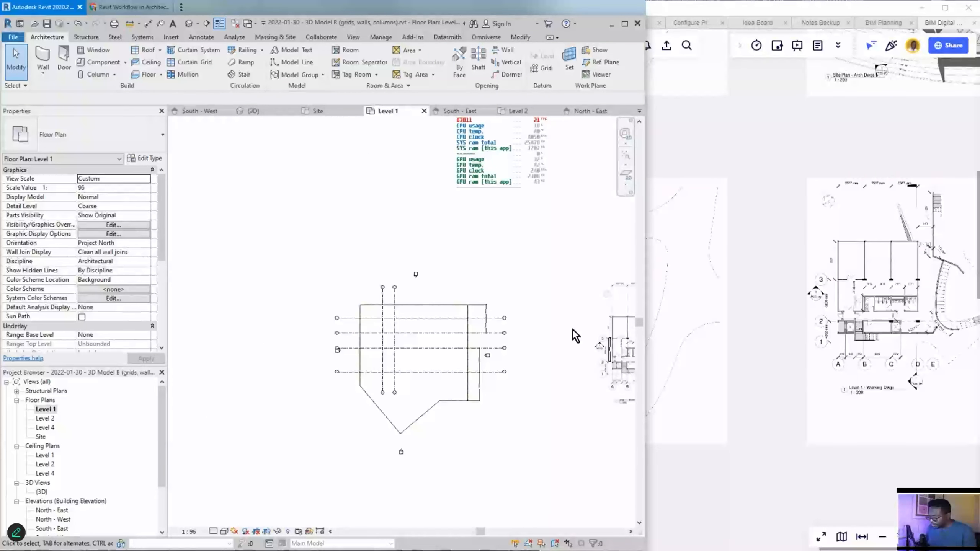
scroll(384, 327, up, 8)
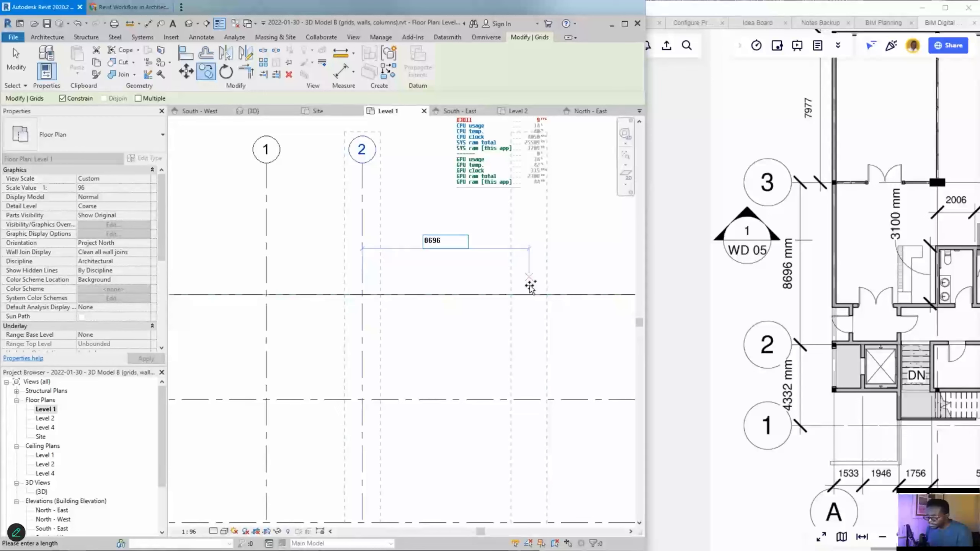
- Place grid 3 at 8696 mm from grid 2
key(Return)
scroll(393, 304, down, 5)
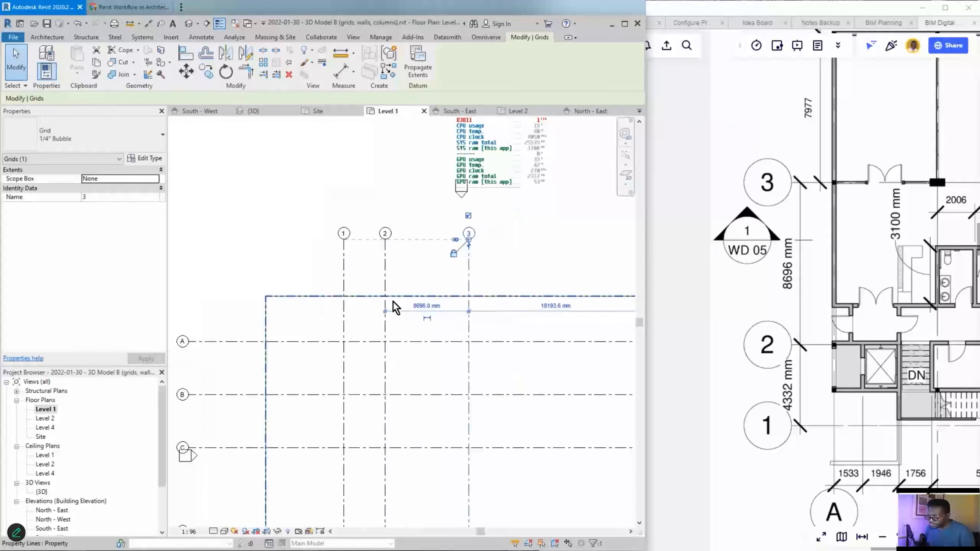
scroll(399, 301, down, 2)
click(421, 255)
- Drag grid 3's lower end down level with grids 1 and 2
scroll(422, 256, up, 2)
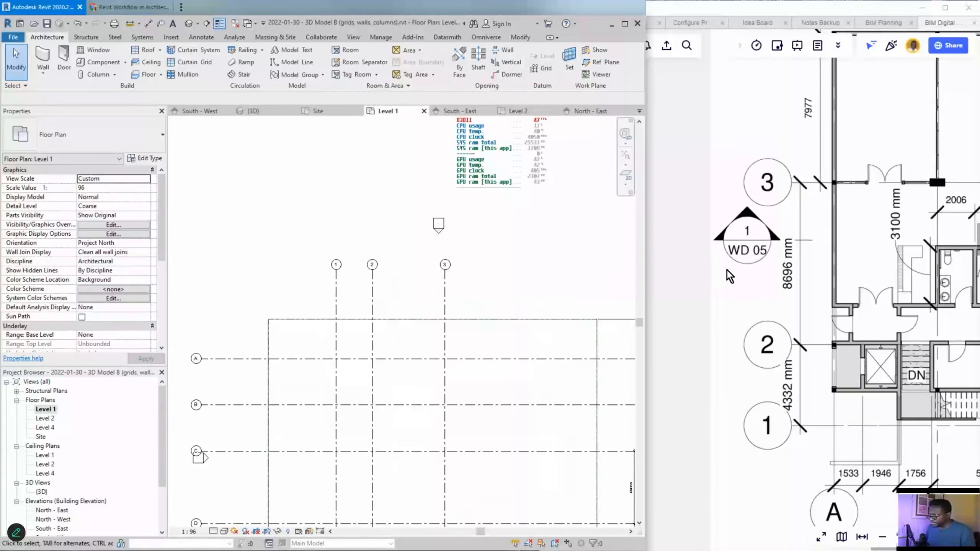
scroll(434, 306, down, 6)
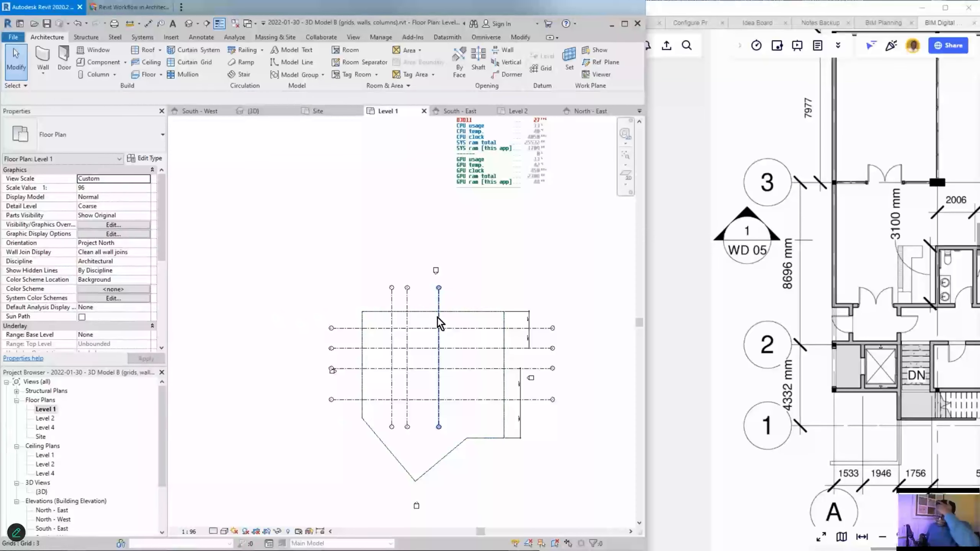
scroll(425, 452, up, 3)
click(459, 417)
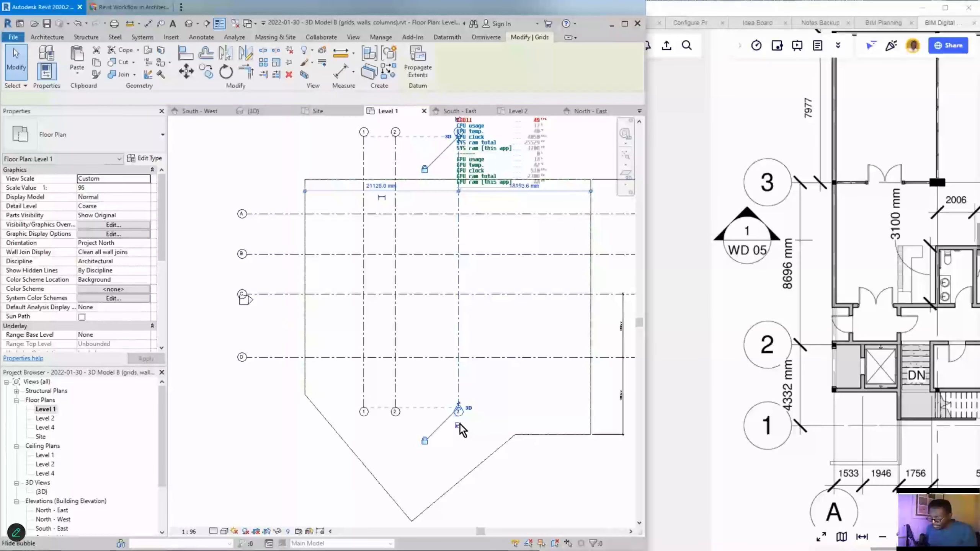
scroll(453, 429, up, 3)
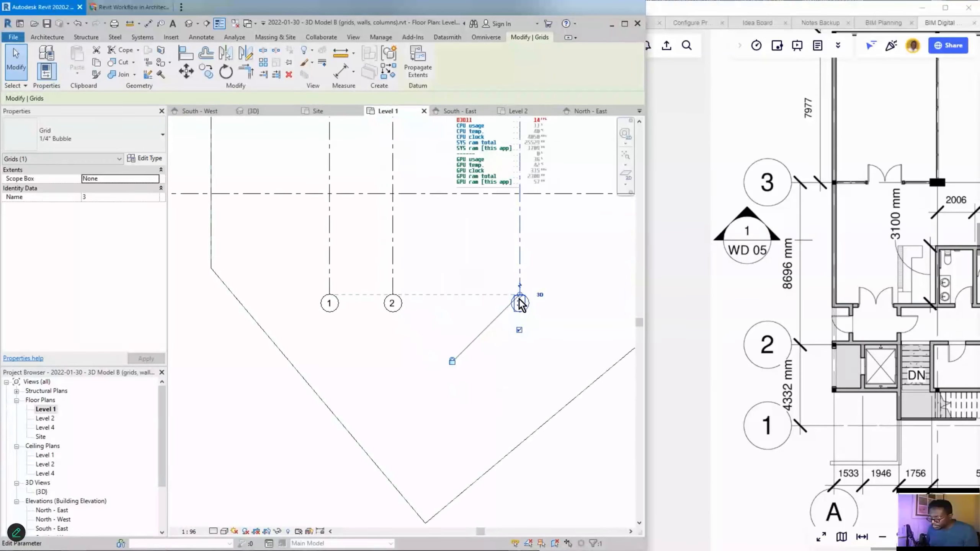
drag(520, 301, 519, 535)
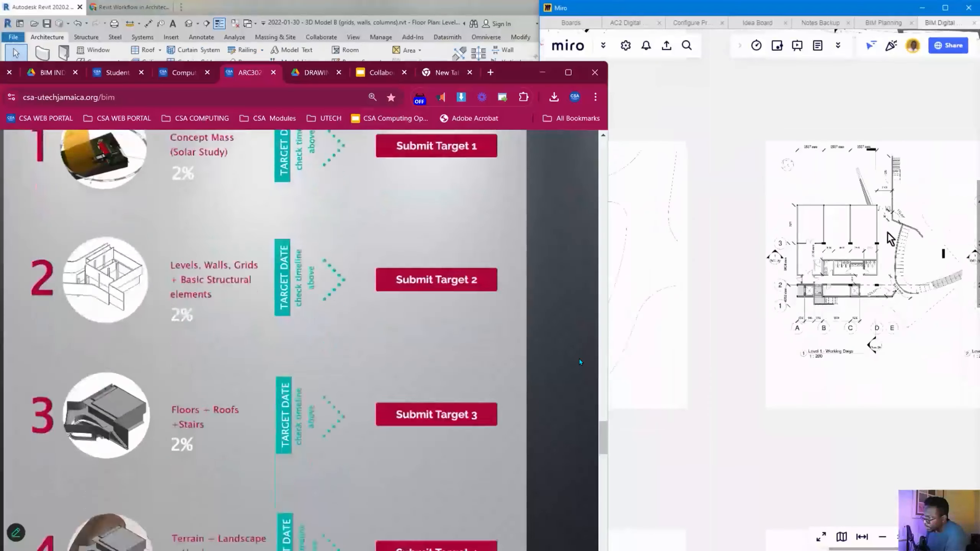
scroll(579, 358, up, 10)
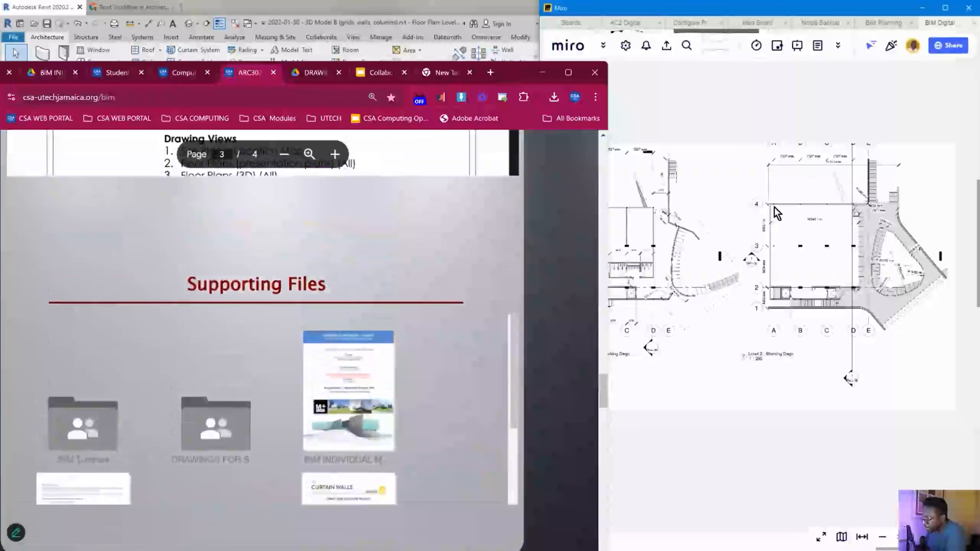
- Scroll the BIM course page to Supporting Files and step back one drawing in the Drive folder
scroll(774, 207, up, 3)
scroll(763, 221, up, 3)
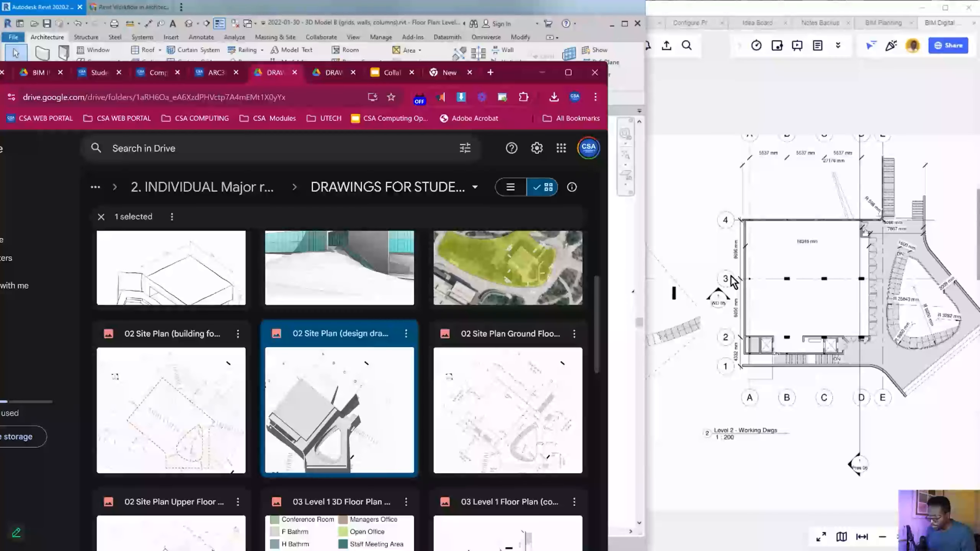
key(Left)
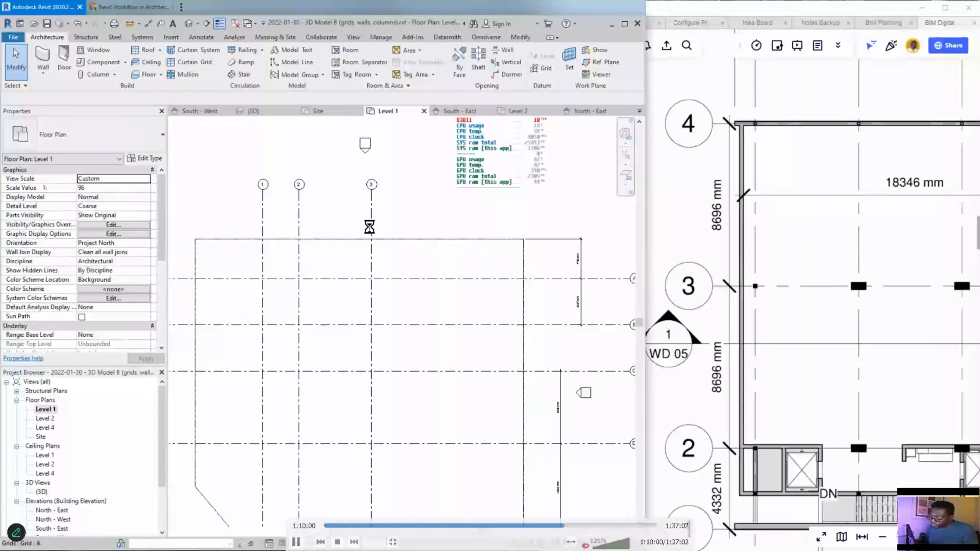
- Select grid 3 to check its spacing, then pan the plan along it
click(371, 227)
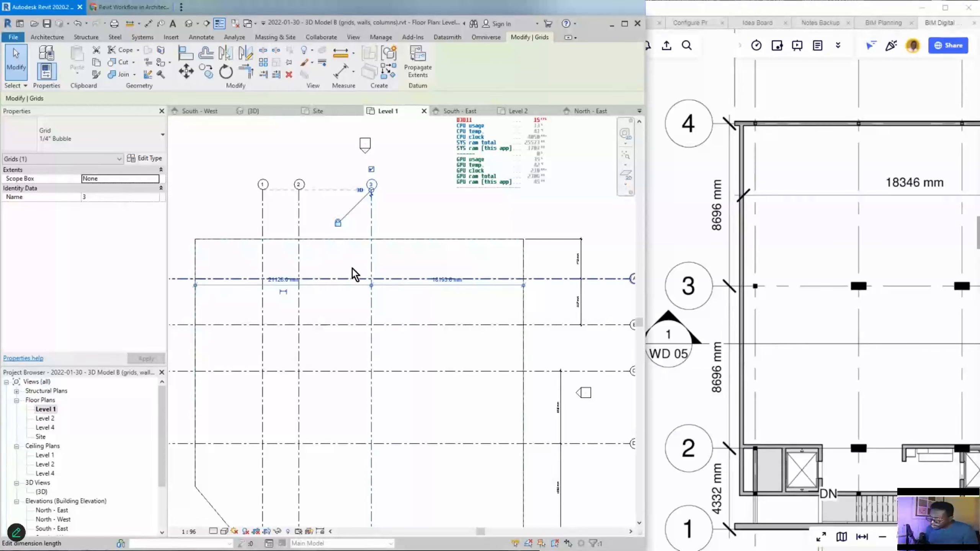
click(353, 250)
click(371, 216)
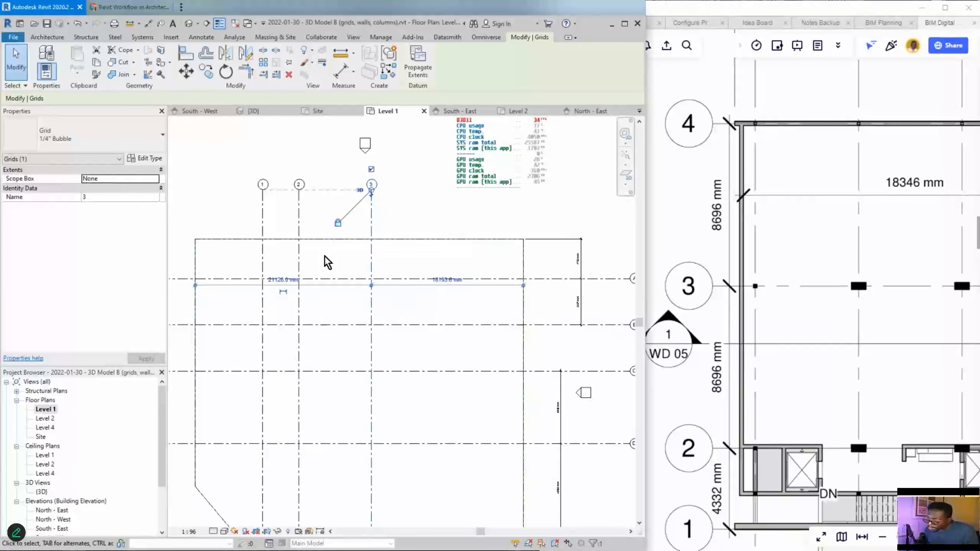
scroll(326, 263, up, 3)
middle_drag(327, 263, 407, 359)
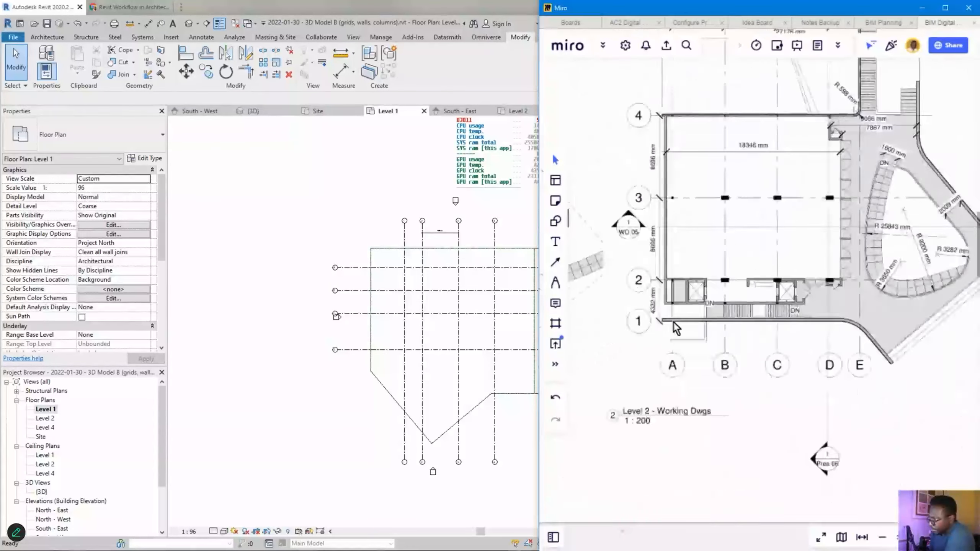
- Select the site floor plan image on the Miro board and centre it on screen
scroll(673, 323, down, 1)
scroll(716, 355, down, 5)
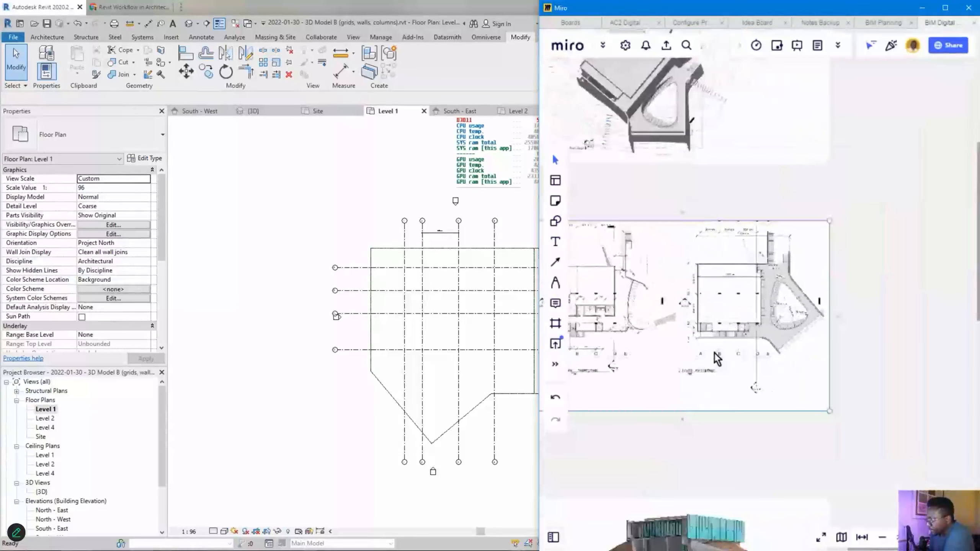
scroll(785, 273, up, 3)
scroll(819, 309, up, 3)
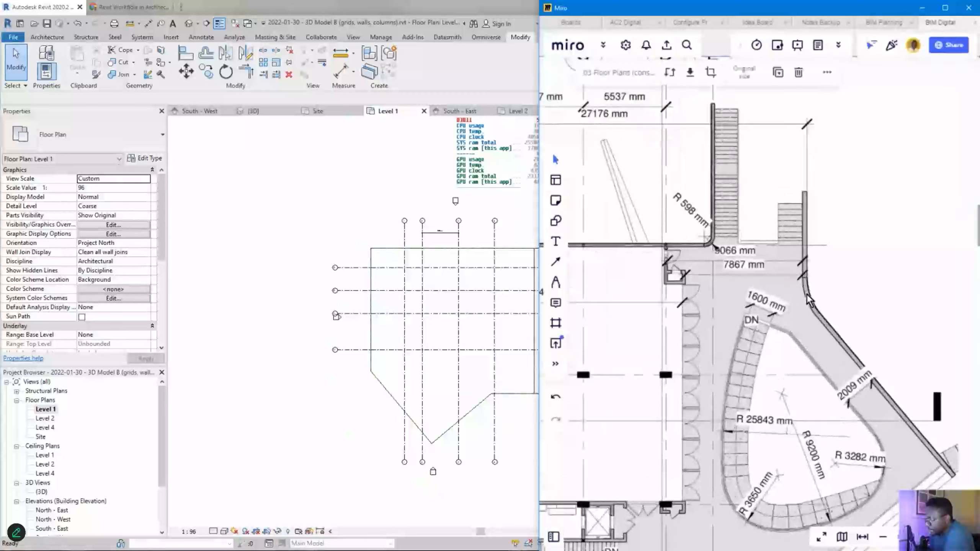
scroll(854, 340, down, 2)
scroll(854, 340, down, 5)
scroll(694, 347, up, 6)
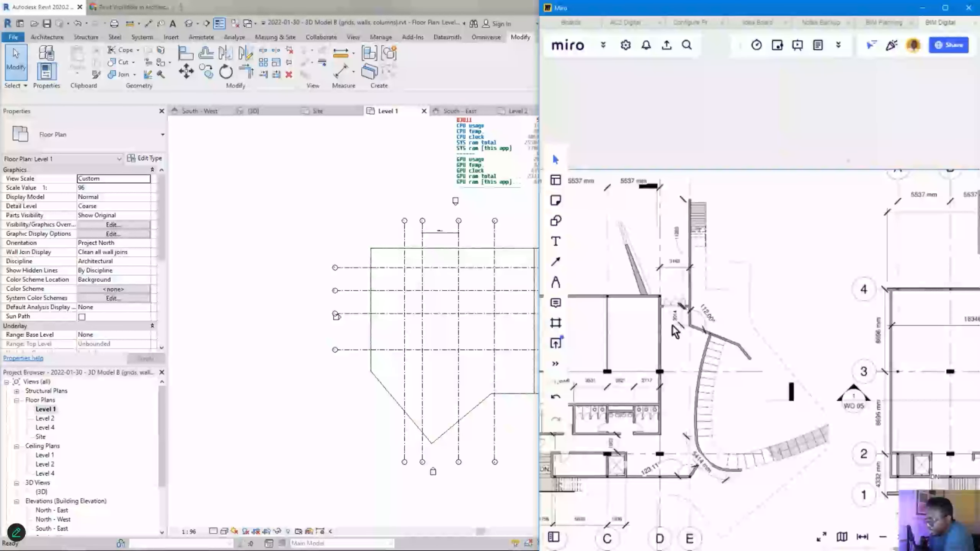
scroll(719, 313, down, 2)
click(718, 312)
scroll(695, 297, down, 2)
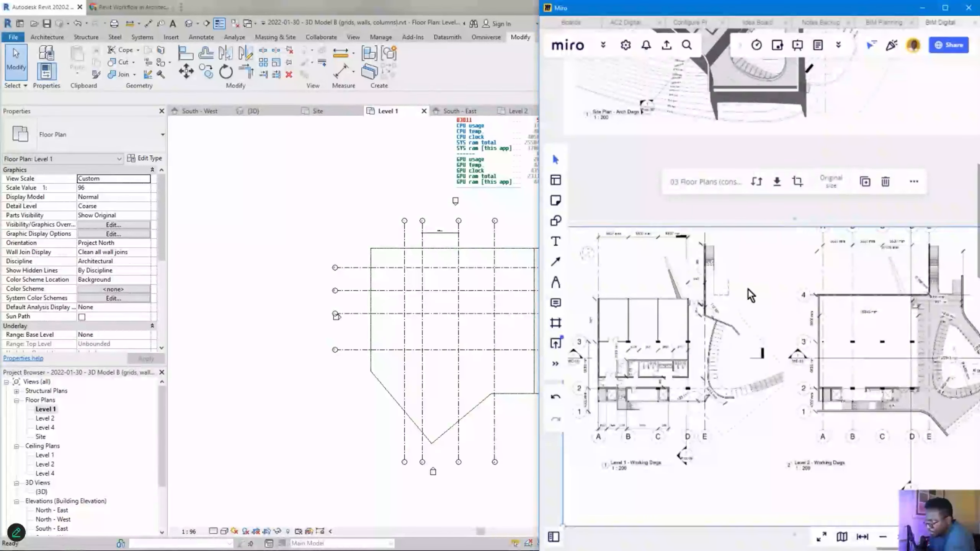
scroll(672, 366, down, 3)
middle_drag(754, 328, 876, 335)
middle_drag(664, 376, 805, 362)
scroll(849, 356, up, 3)
scroll(849, 363, down, 1)
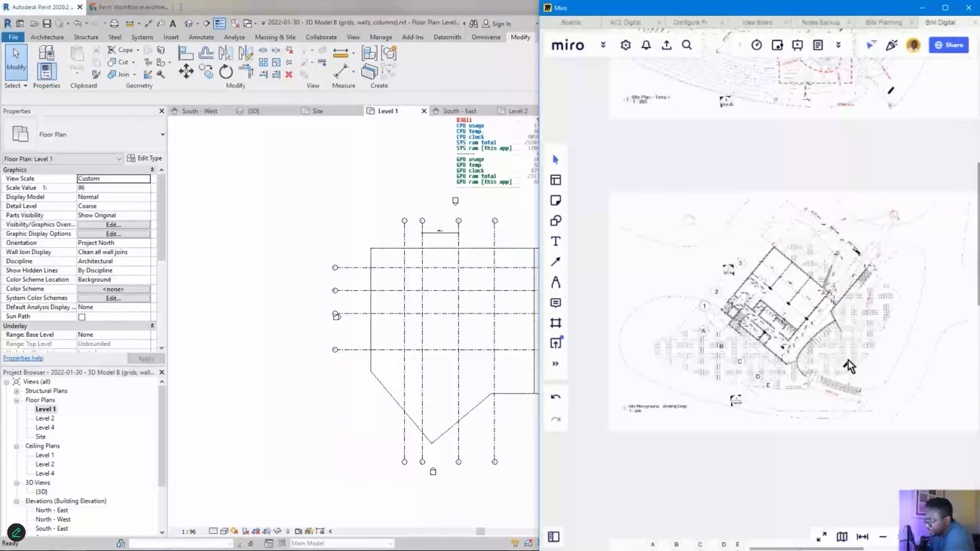
scroll(768, 362, up, 8)
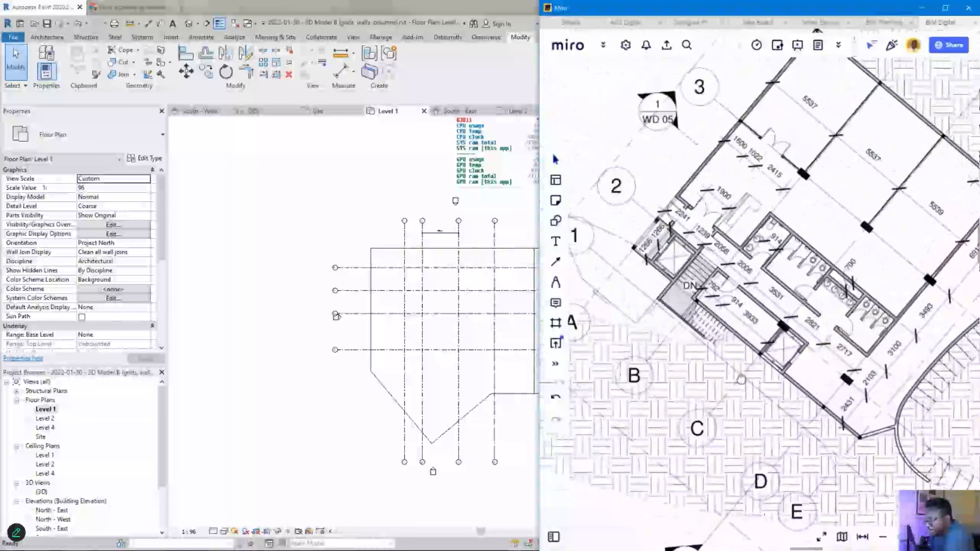
scroll(719, 360, down, 3)
middle_drag(605, 317, 521, 306)
scroll(708, 322, down, 6)
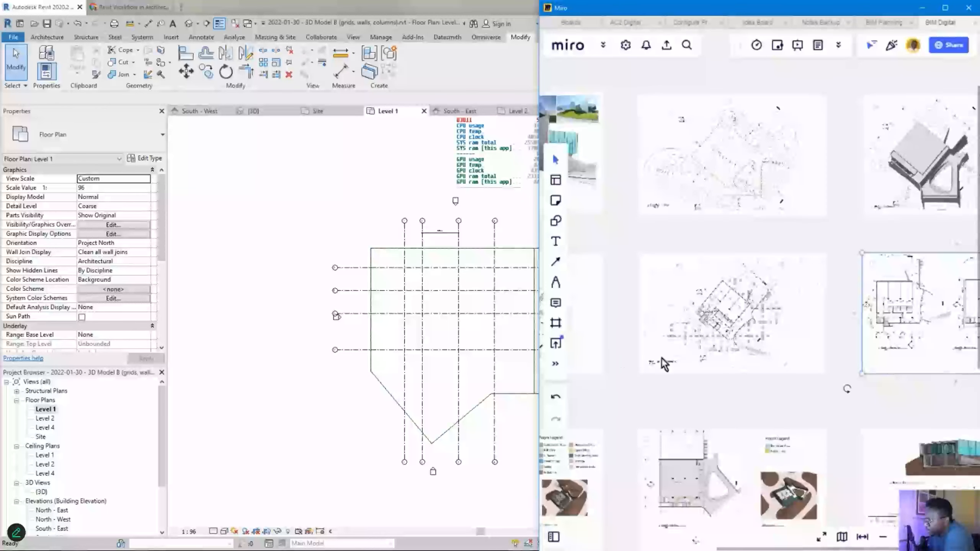
scroll(747, 359, up, 8)
- Circle the arrow beside the 300mm wall label with the pen, then zoom out
middle_drag(746, 388, 839, 286)
scroll(839, 286, down, 6)
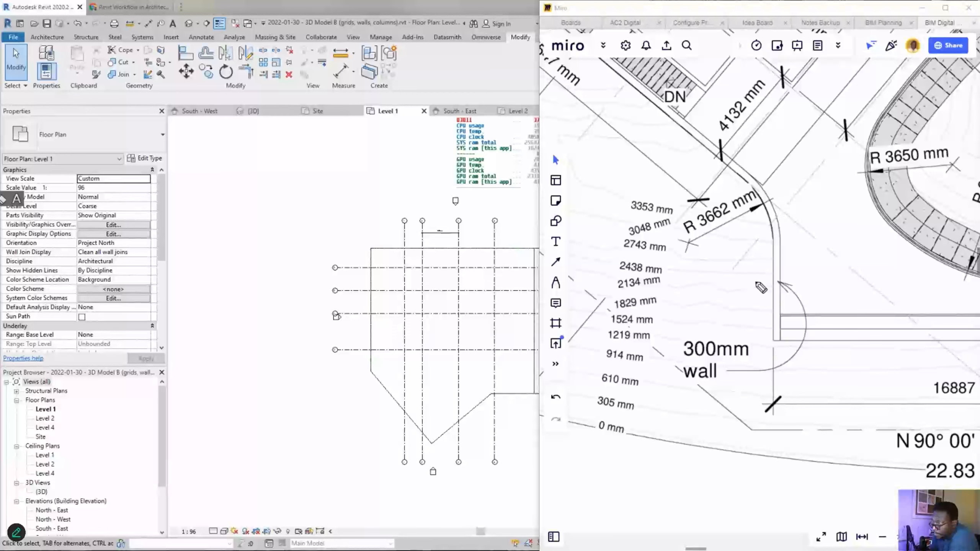
mouse_move(806, 278)
mouse_down()
mouse_move(751, 286)
mouse_move(764, 258)
mouse_up()
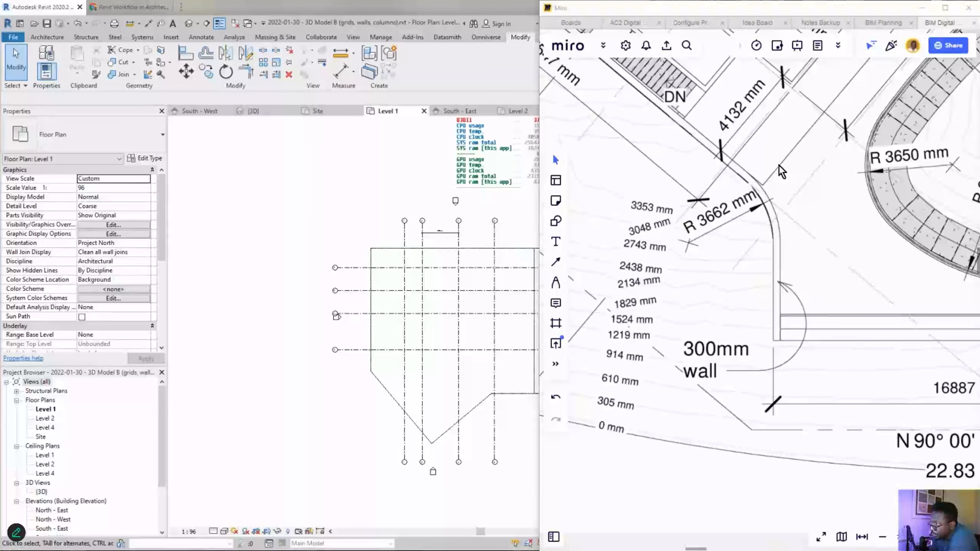
scroll(781, 170, down, 5)
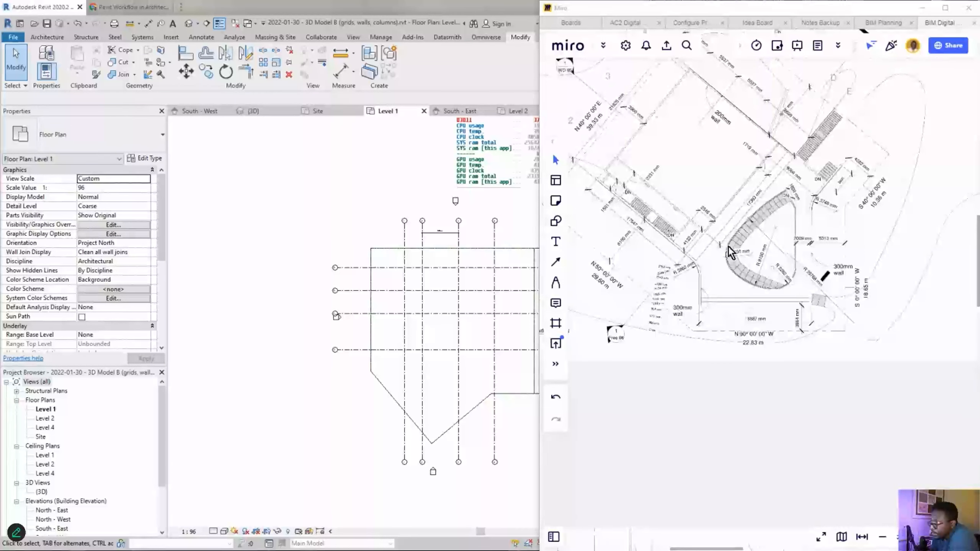
- Circle the 200mm wall's end, underline its label, then select the floor plan image
scroll(730, 253, up, 5)
drag(654, 146, 624, 143)
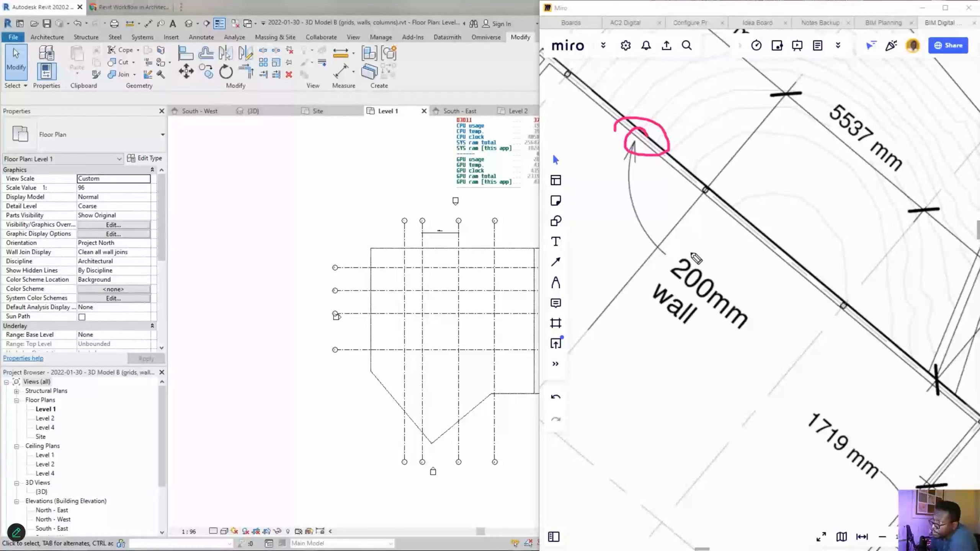
drag(670, 277, 753, 345)
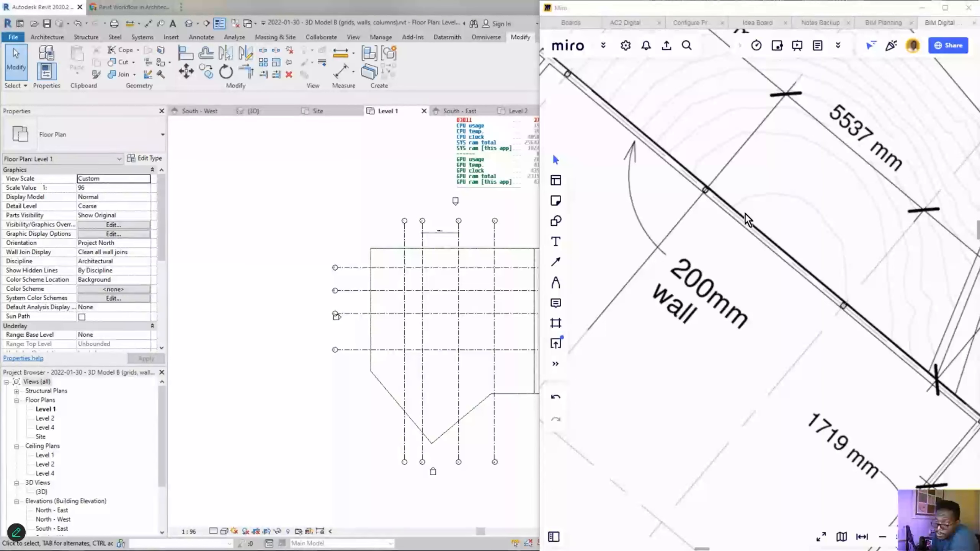
scroll(747, 220, down, 5)
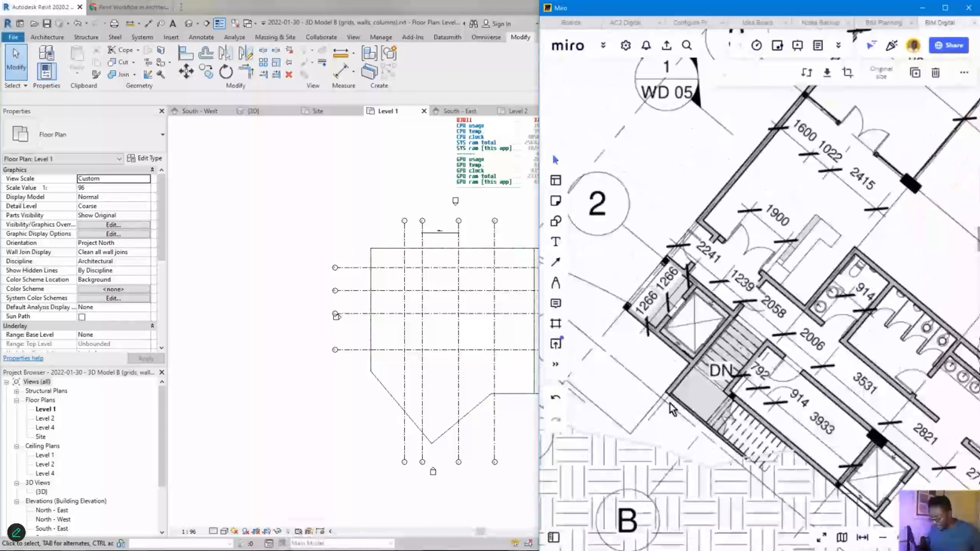
click(645, 354)
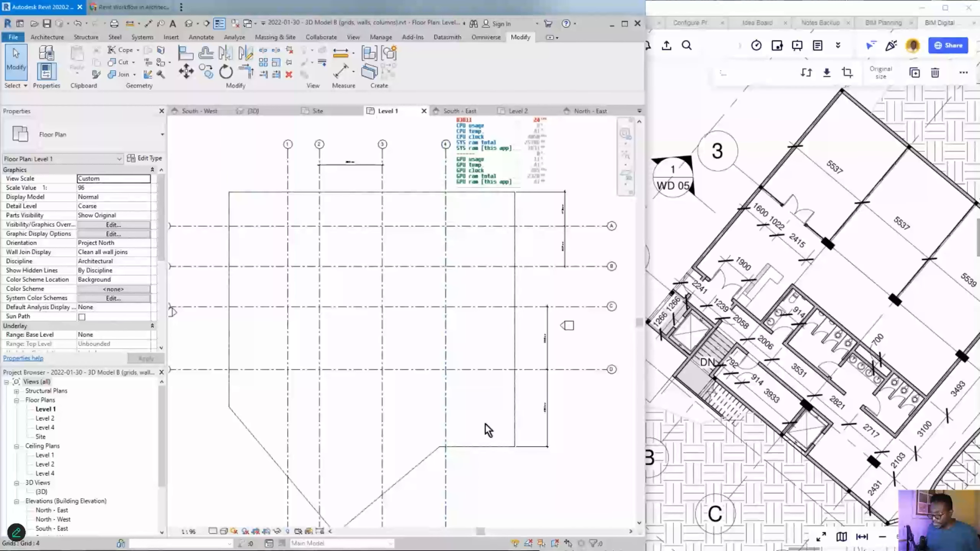
- Sketch the planned wall outline along grids 1 and A with the pen, then clear it
mouse_move(287, 376)
mouse_down()
mouse_move(286, 231)
mouse_move(458, 231)
mouse_move(446, 231)
mouse_move(448, 379)
mouse_up()
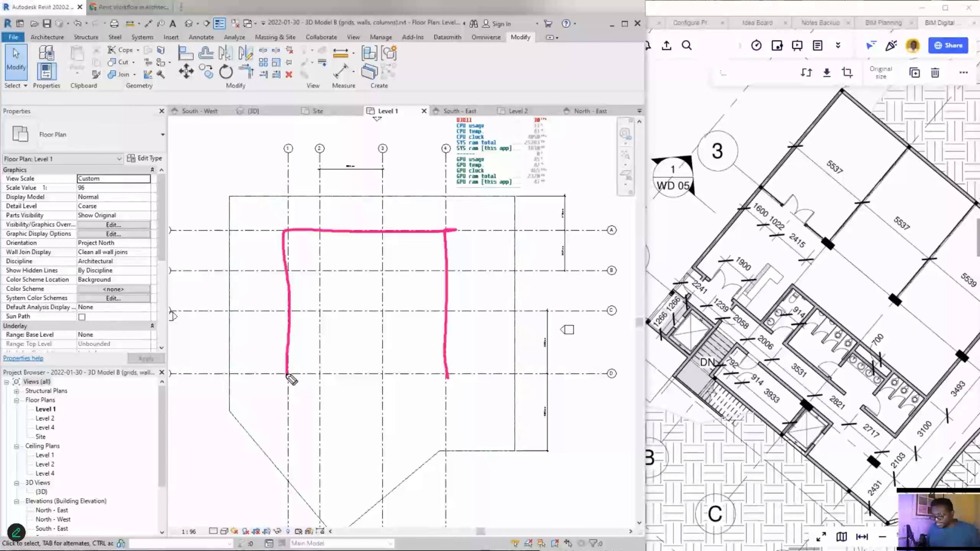
mouse_move(287, 376)
mouse_down()
mouse_move(478, 381)
mouse_move(440, 377)
mouse_up()
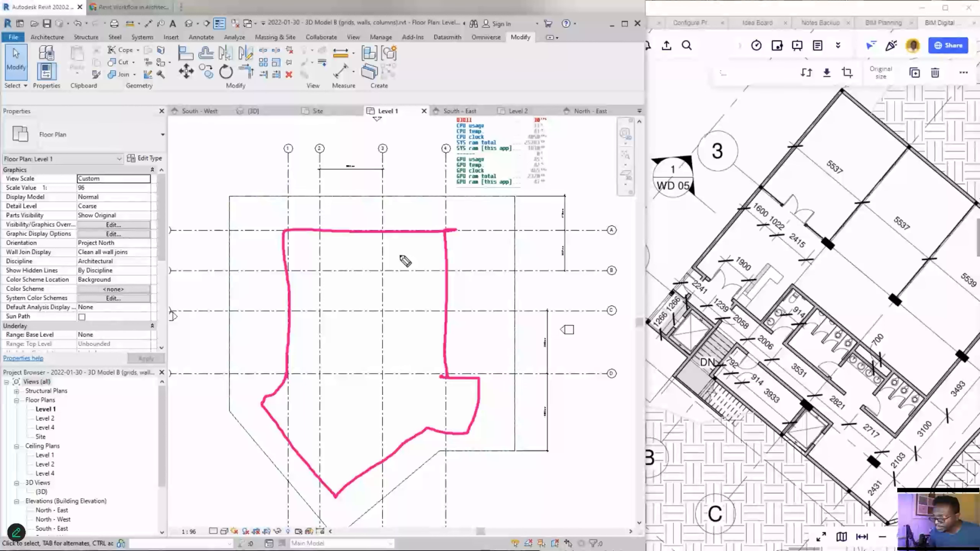
key(Escape)
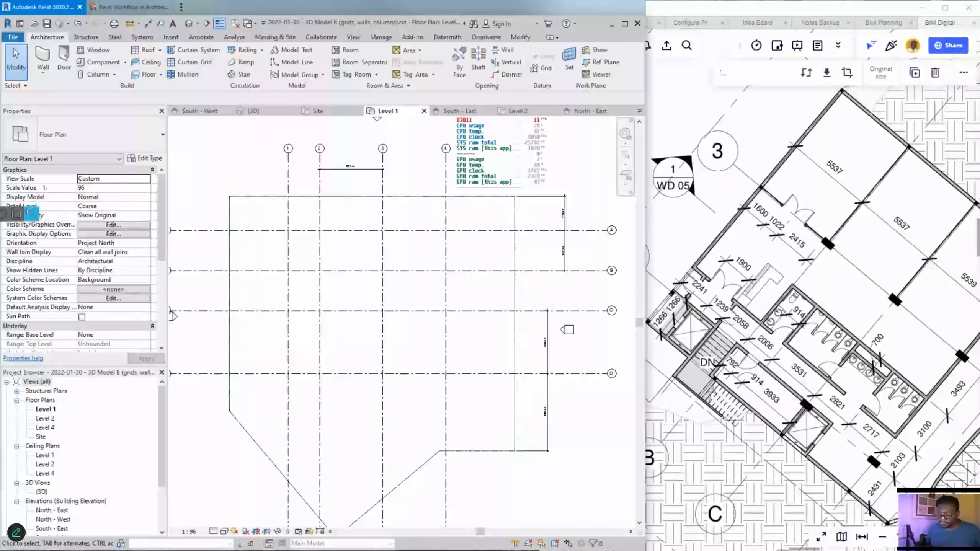
- Add and clear annotation arrows, then start placing Generic 8" walls from Level 1
mouse_move(375, 312)
mouse_down()
mouse_move(80, 31)
mouse_move(63, 44)
mouse_up()
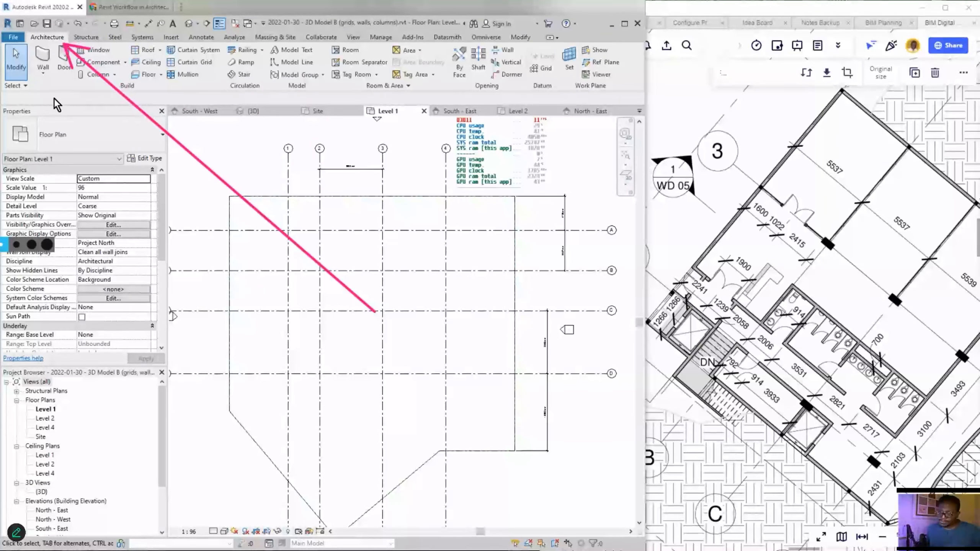
drag(4, 156, 40, 70)
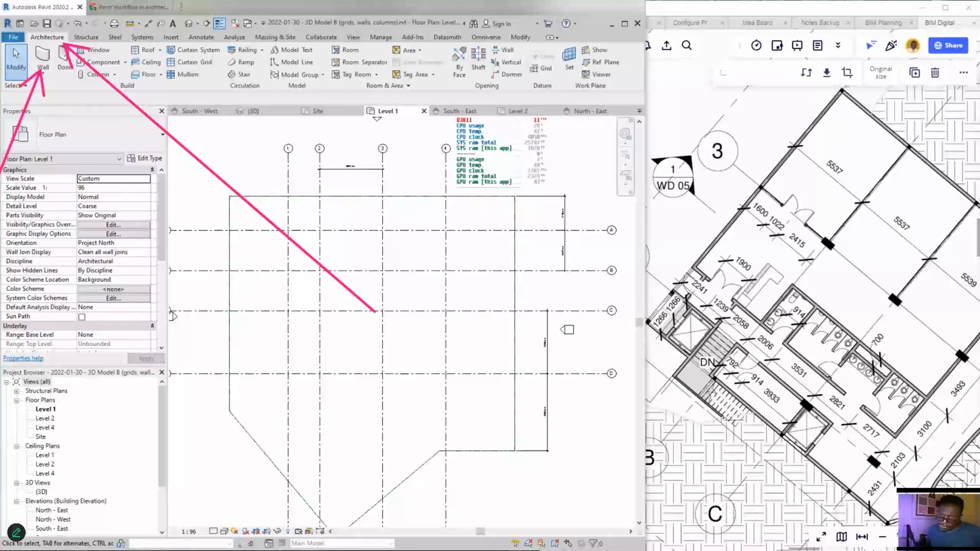
click(1, 275)
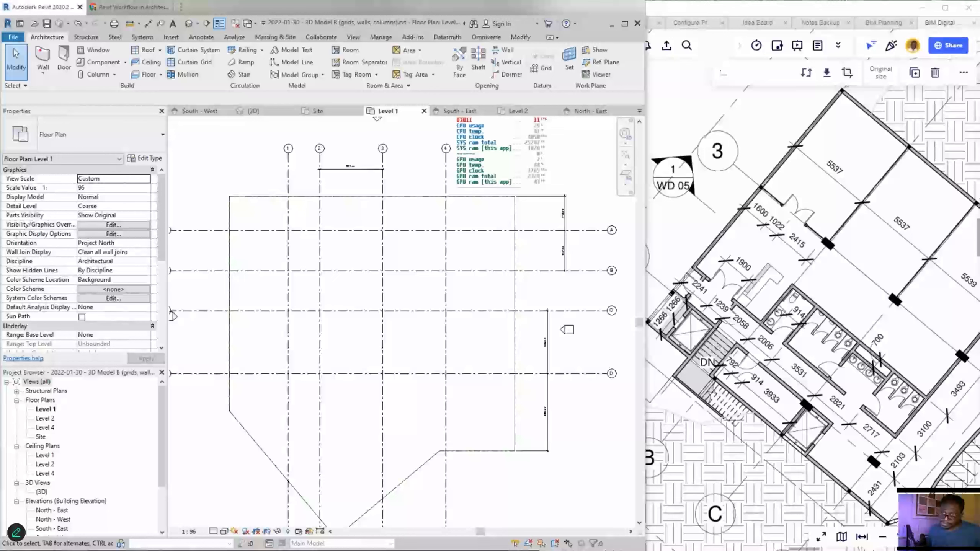
click(43, 59)
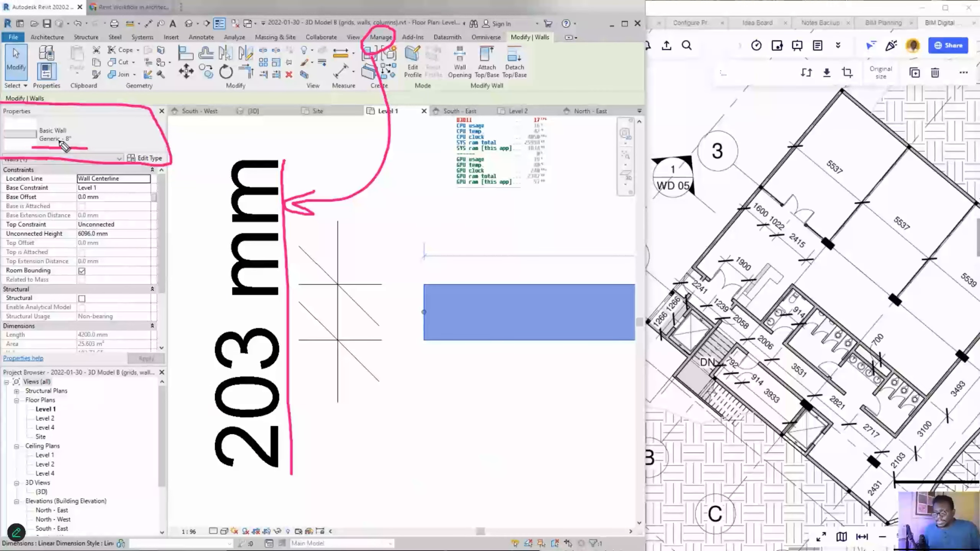
- Underline the new wall's Generic - 8" type in Properties, about 203 mm thick
drag(26, 147, 88, 149)
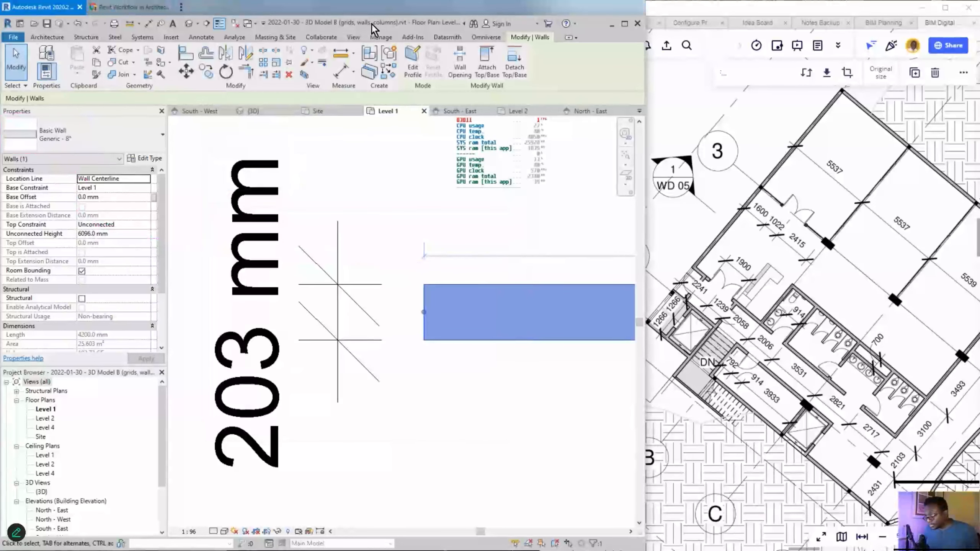
- Scroll through the Places list of US Imperial library paths in File Locations
scroll(285, 210, down, 3)
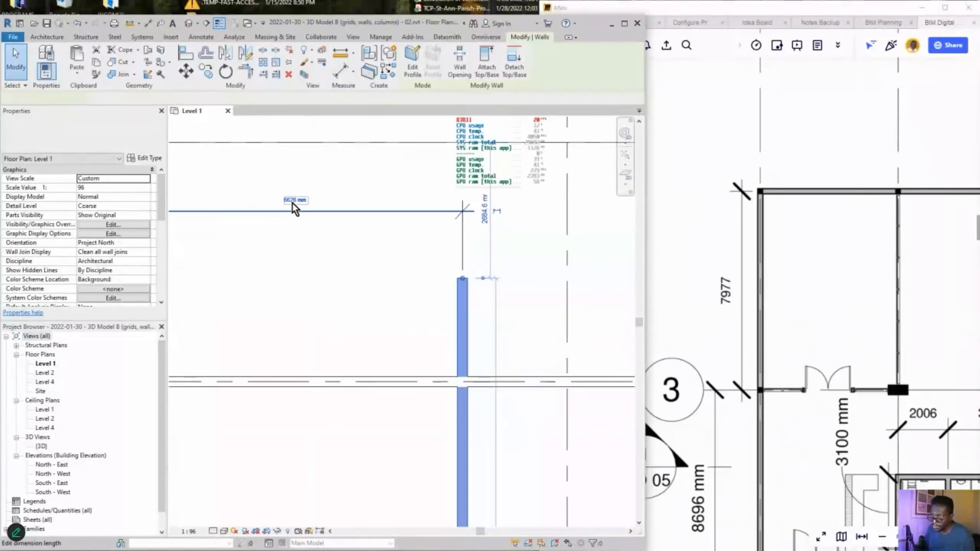
- Move the wall to 7977 mm using its temporary dimension, then deselect it
click(292, 195)
text(7)
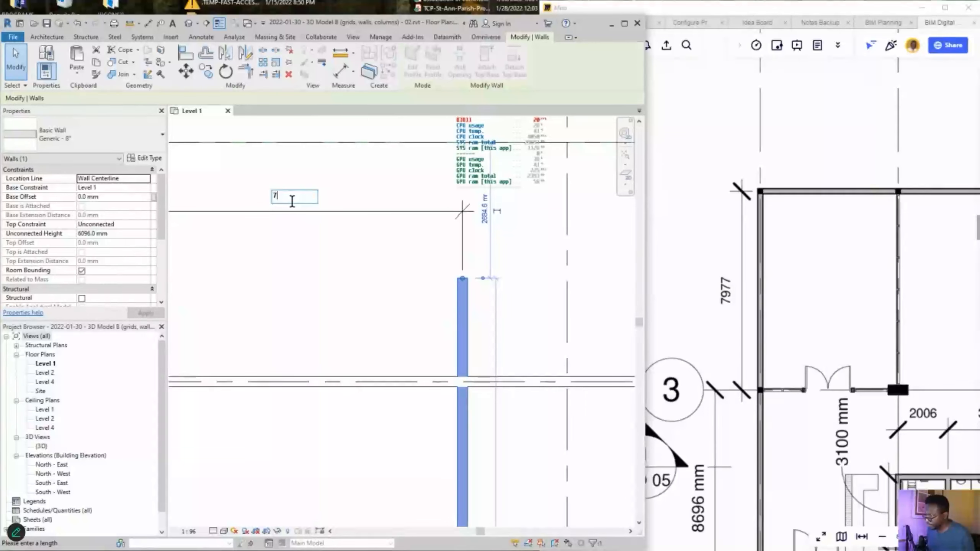
text(977)
key(Return)
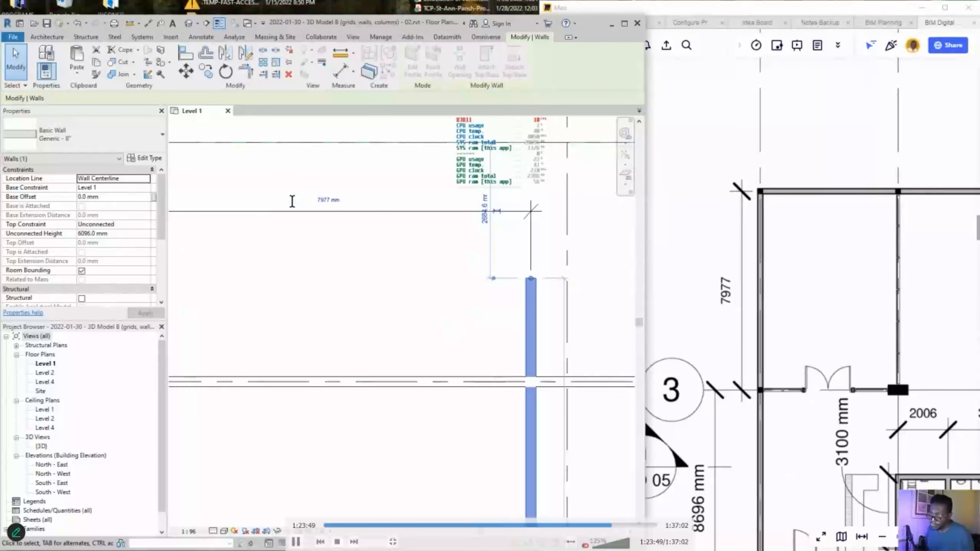
scroll(405, 265, down, 3)
scroll(465, 280, down, 3)
key(Escape)
- Bring the Miro reference plan forward to compare against the 7977 dimension
scroll(463, 383, down, 3)
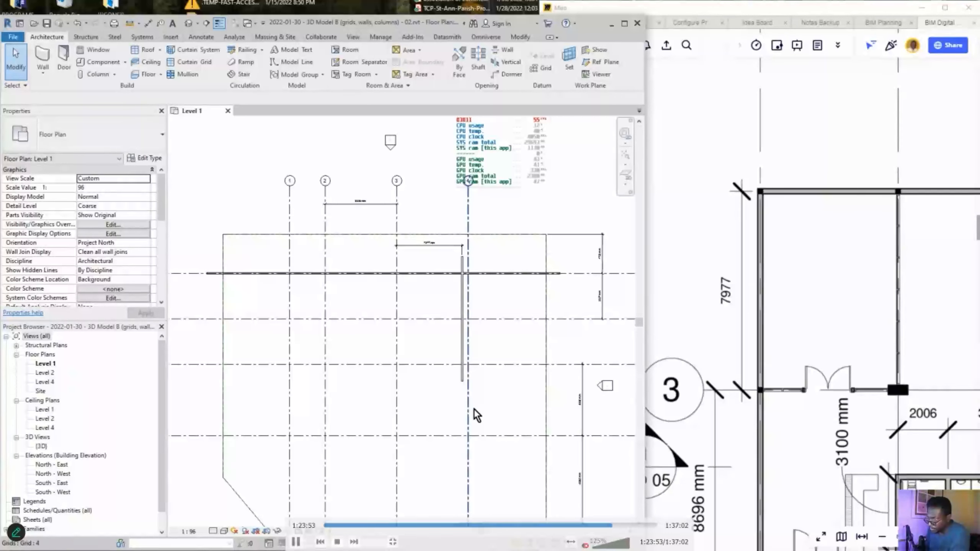
scroll(482, 382, up, 2)
scroll(792, 314, down, 5)
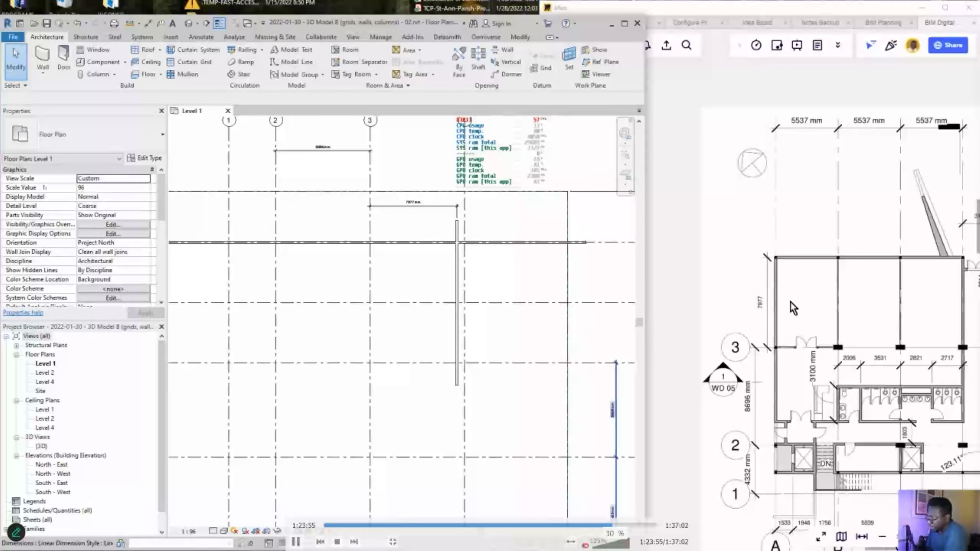
scroll(426, 286, down, 2)
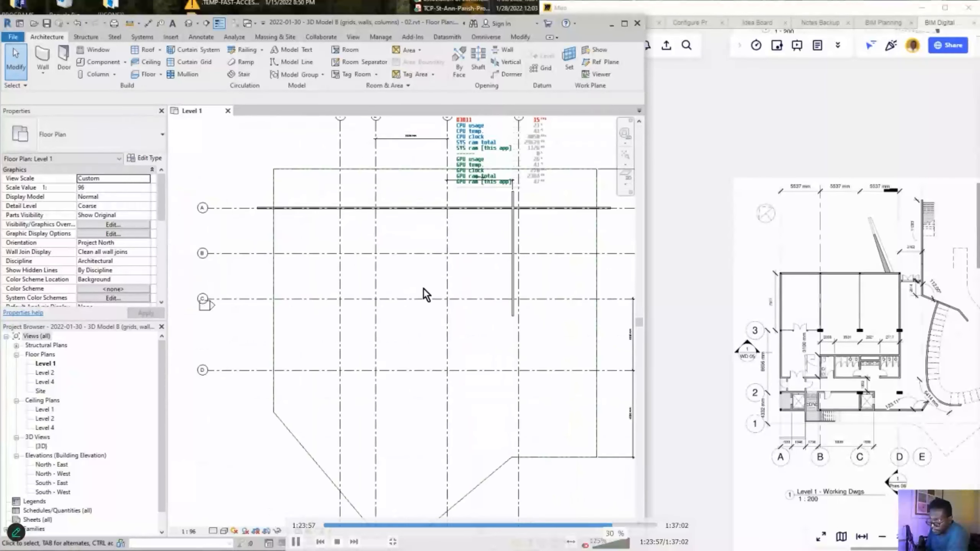
scroll(903, 388, up, 3)
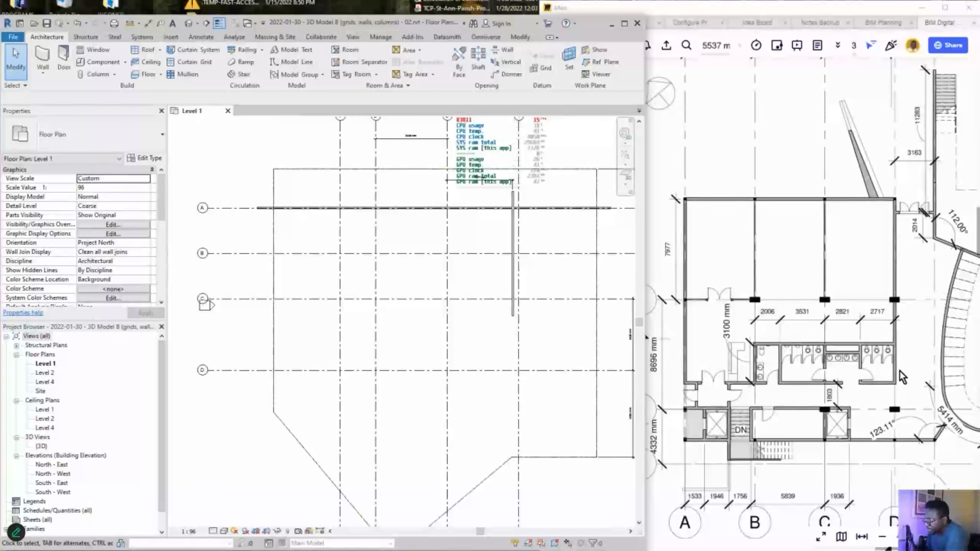
scroll(849, 347, down, 1)
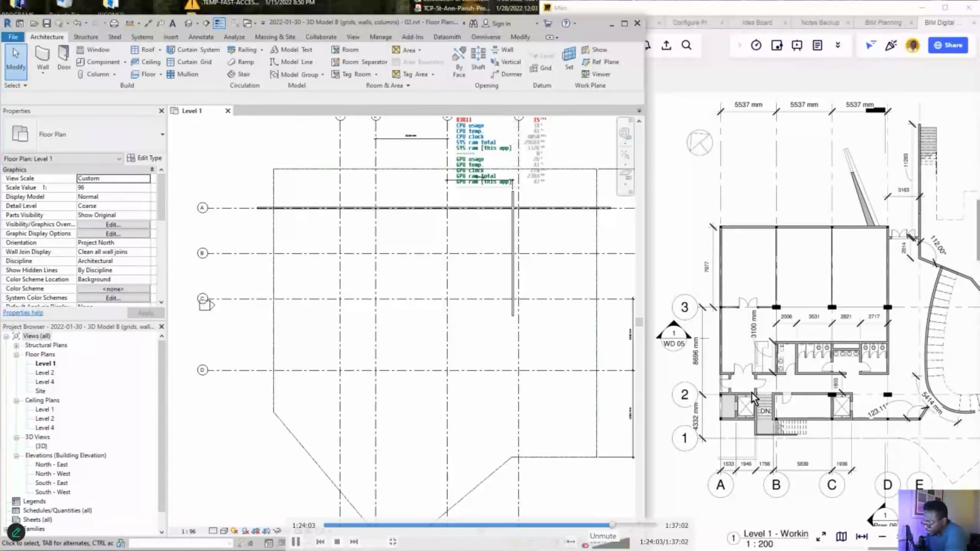
scroll(748, 398, up, 3)
click(733, 305)
scroll(734, 305, down, 3)
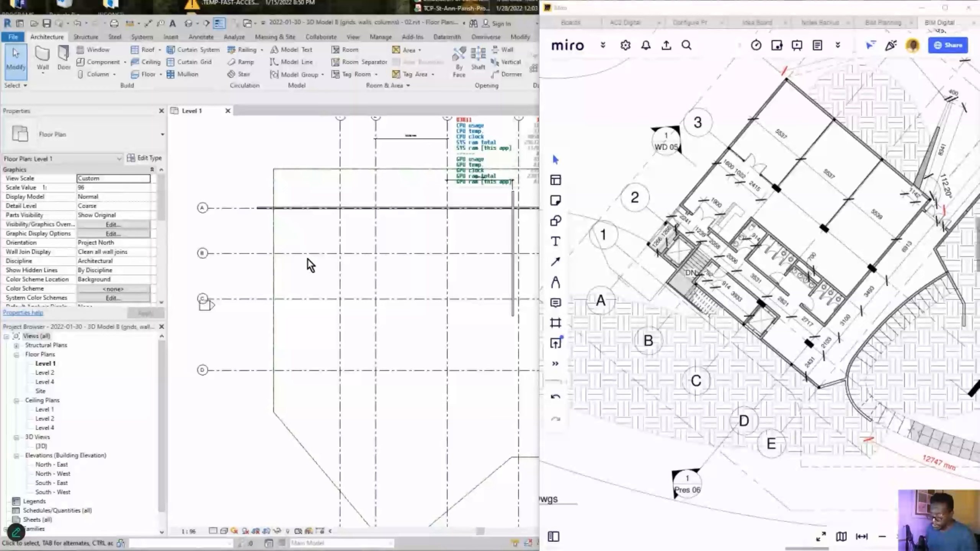
- Zoom and shift the Miro reference plan slightly to inspect it
scroll(311, 265, down, 2)
scroll(837, 418, up, 2)
scroll(784, 358, up, 1)
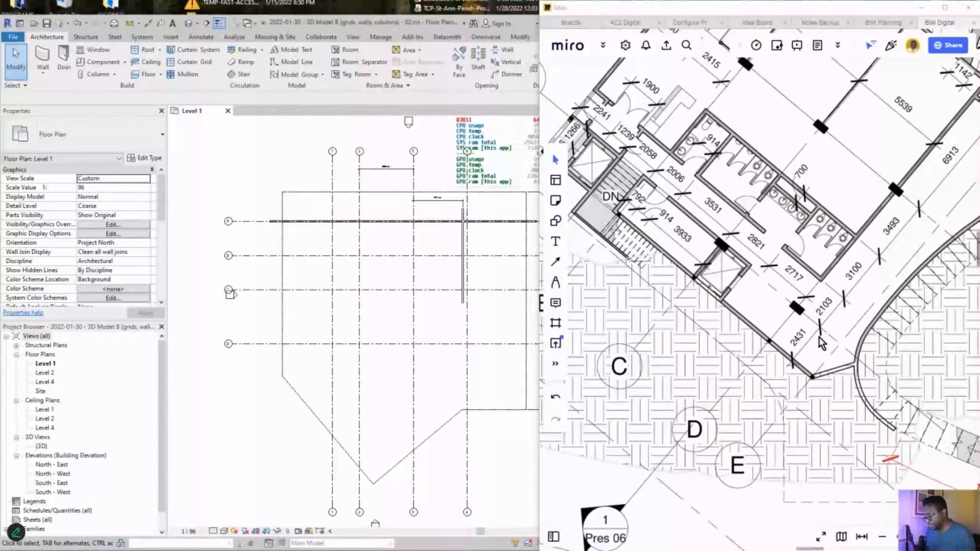
scroll(821, 341, down, 2)
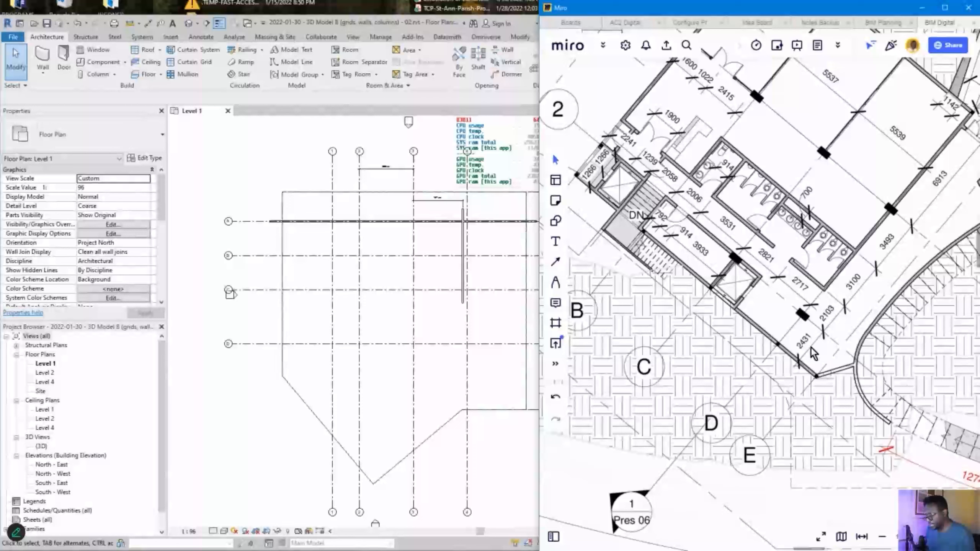
drag(765, 327, 772, 326)
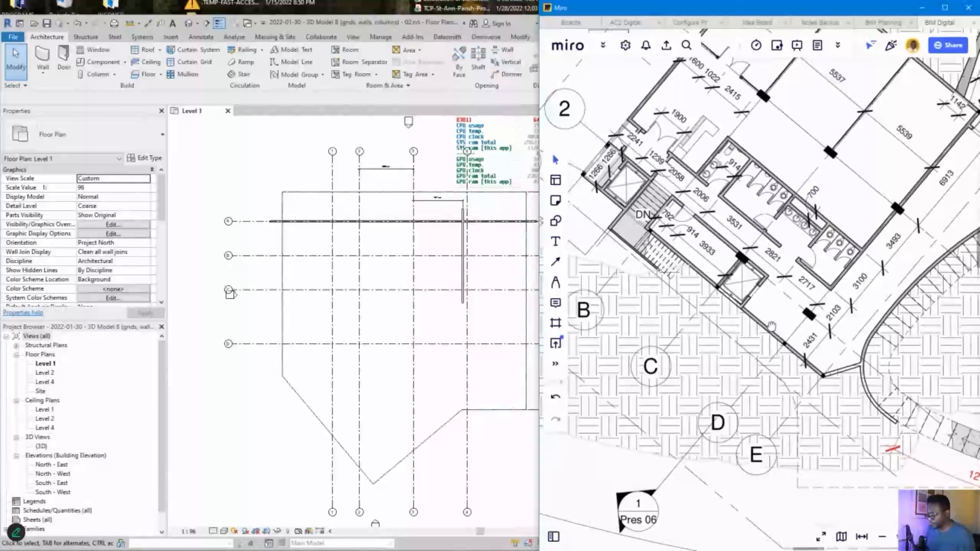
- Return to Revit and select the vertical interior wall
click(458, 270)
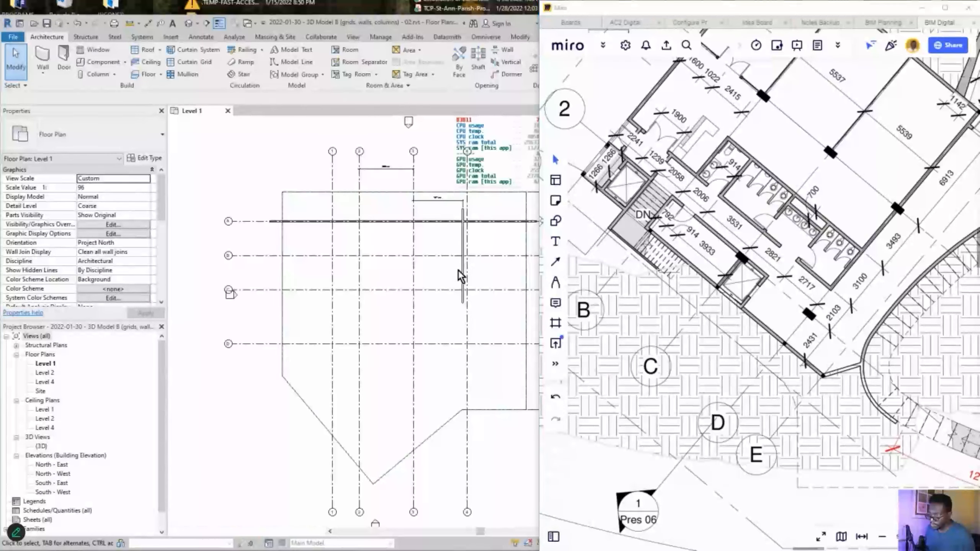
click(462, 273)
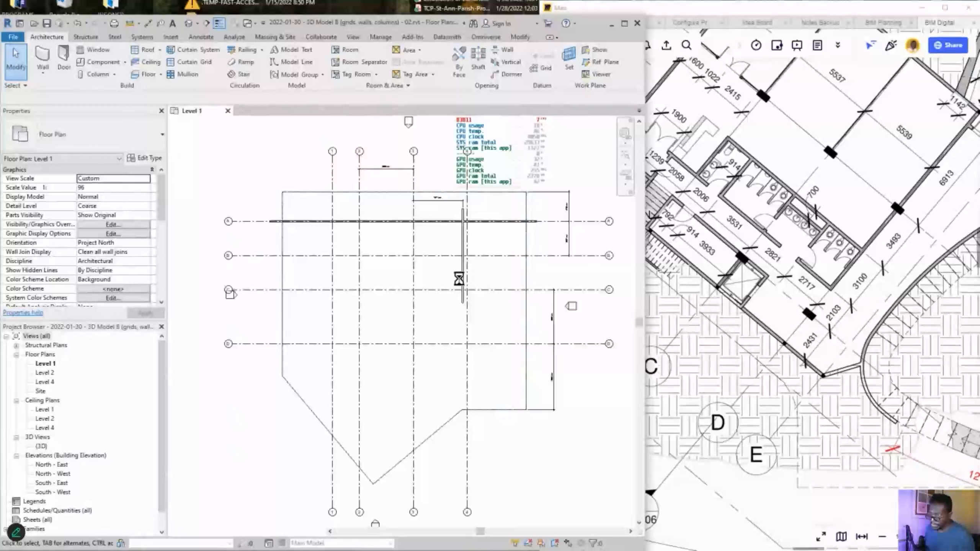
scroll(459, 279, up, 1)
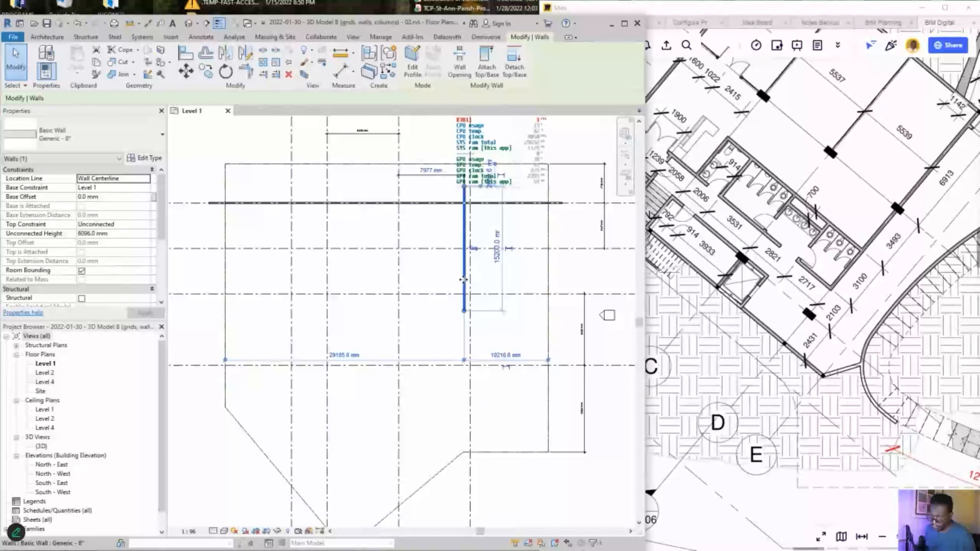
- Copy the selected interior wall to the left with CO
key(c)
click(464, 277)
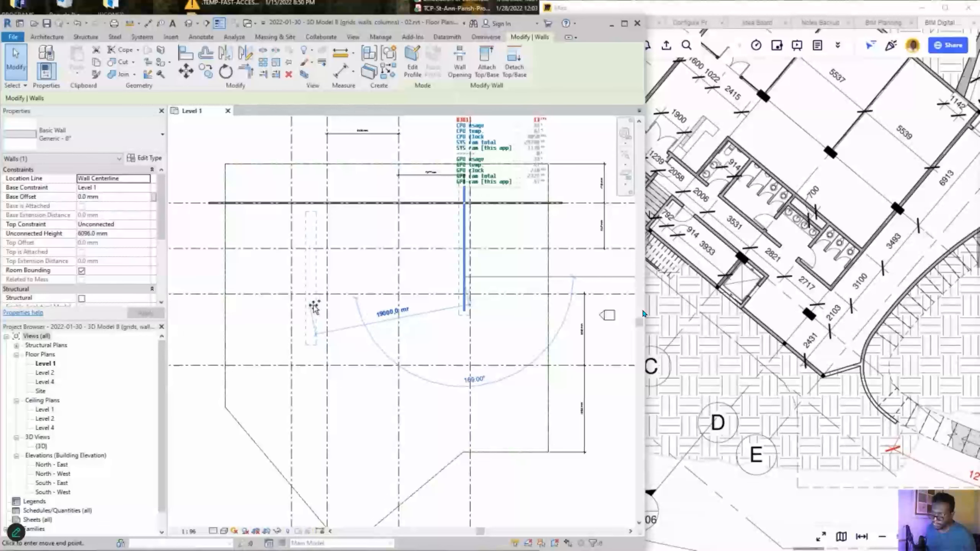
click(313, 309)
key(Escape)
scroll(314, 284, up, 2)
middle_drag(338, 292, 351, 323)
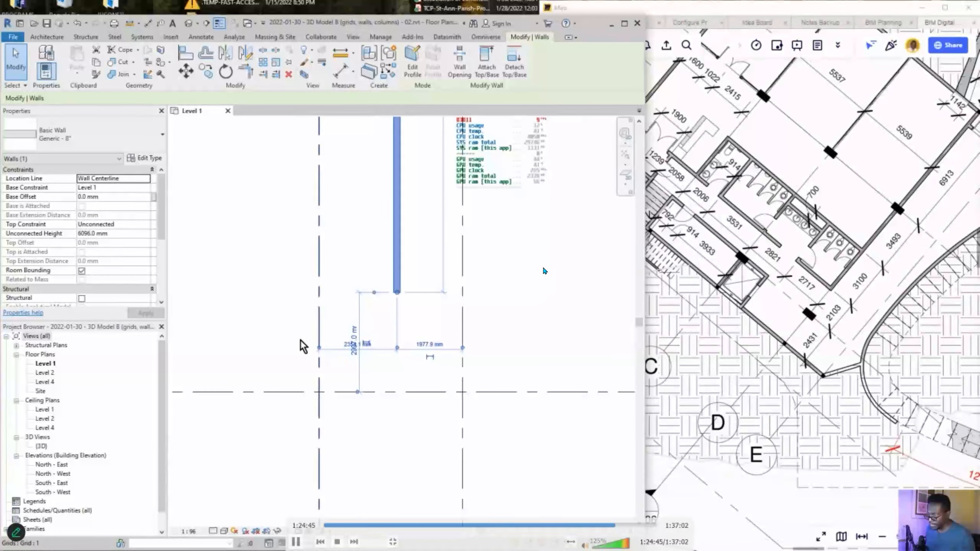
- Set the copied wall 2401 mm from its grid line
click(343, 342)
text(24)
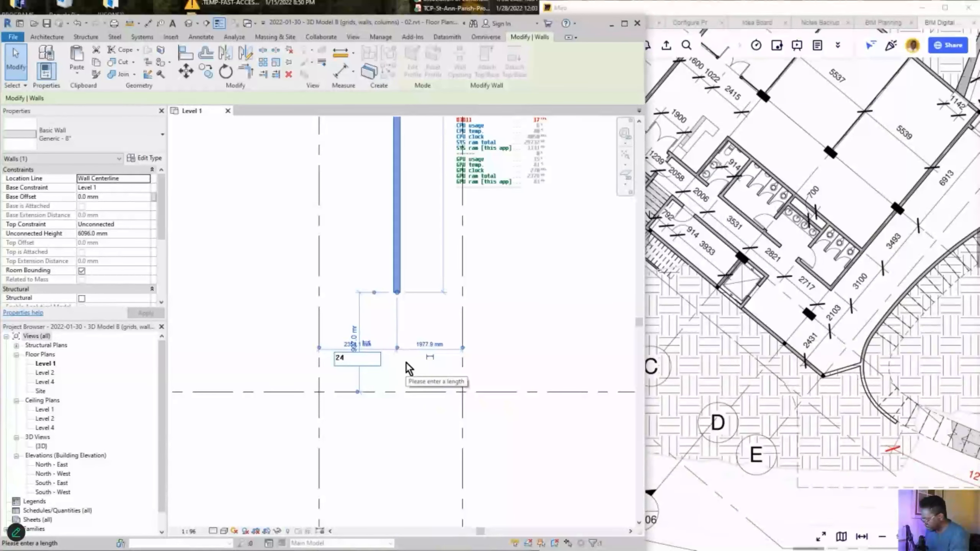
text(01)
key(Return)
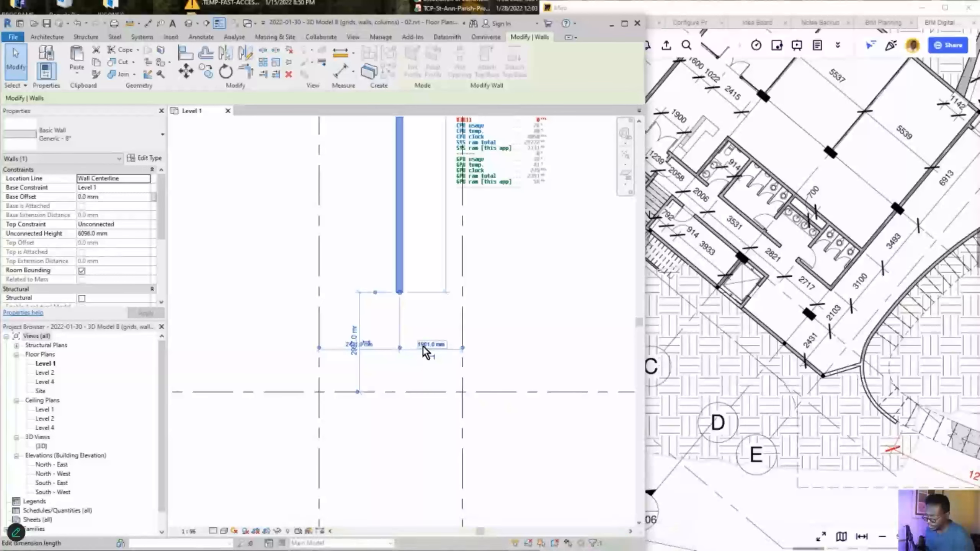
click(396, 378)
- Extend the copied wall's top end upward past the horizontal wall
scroll(395, 377, down, 3)
scroll(397, 340, up, 2)
scroll(397, 270, down, 3)
click(394, 271)
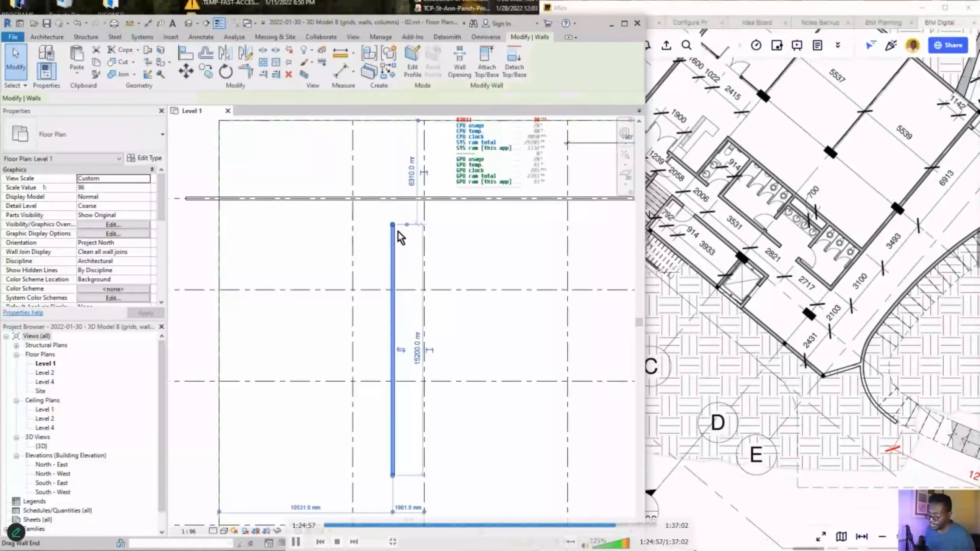
drag(394, 225, 394, 171)
- Circle the column spot between grids 1 and 2 and the wall near rooms 2717 and 2103
click(358, 250)
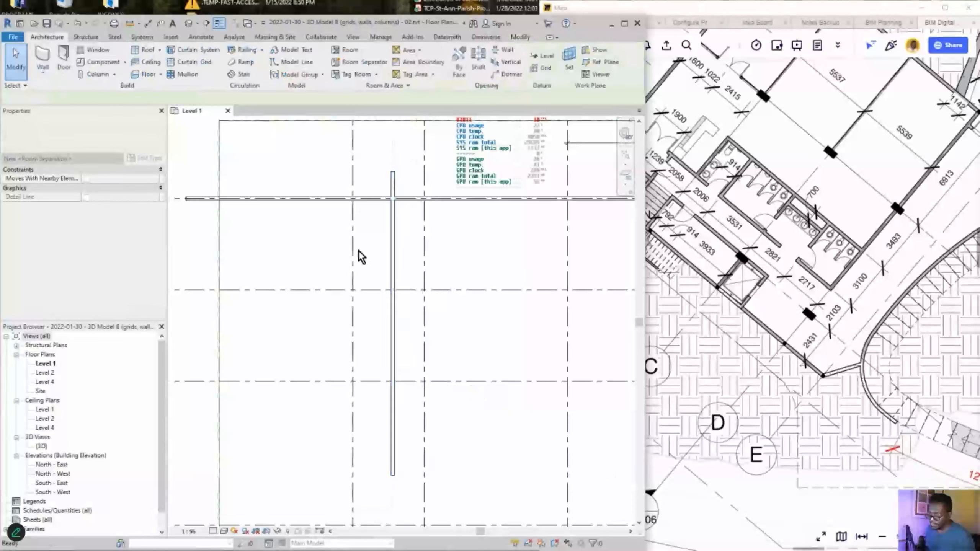
scroll(358, 247, down, 4)
scroll(449, 223, up, 3)
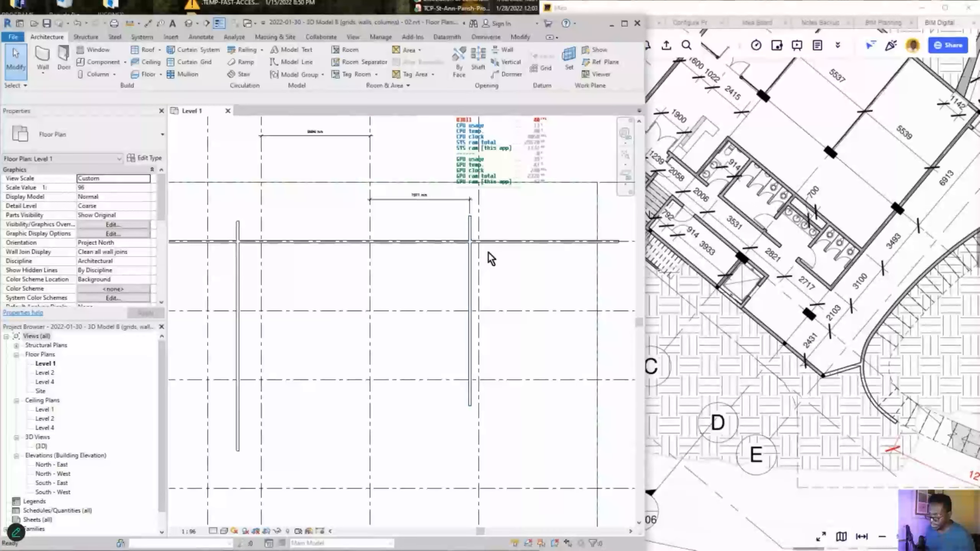
scroll(487, 253, down, 2)
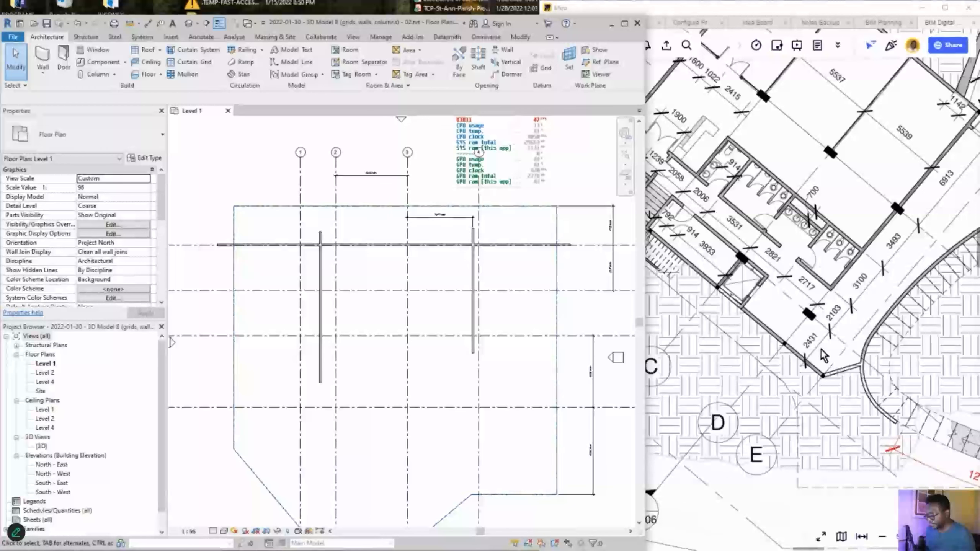
scroll(334, 358, up, 1)
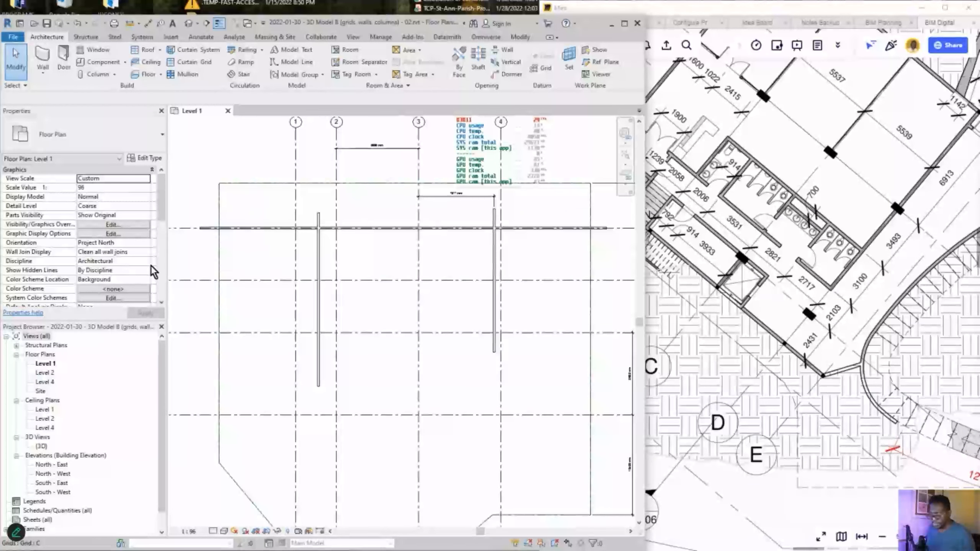
mouse_move(324, 200)
mouse_down()
mouse_move(305, 270)
mouse_move(343, 324)
mouse_move(325, 199)
mouse_up()
mouse_move(780, 345)
mouse_down()
mouse_move(758, 289)
mouse_move(768, 382)
mouse_move(727, 334)
mouse_move(309, 366)
mouse_up()
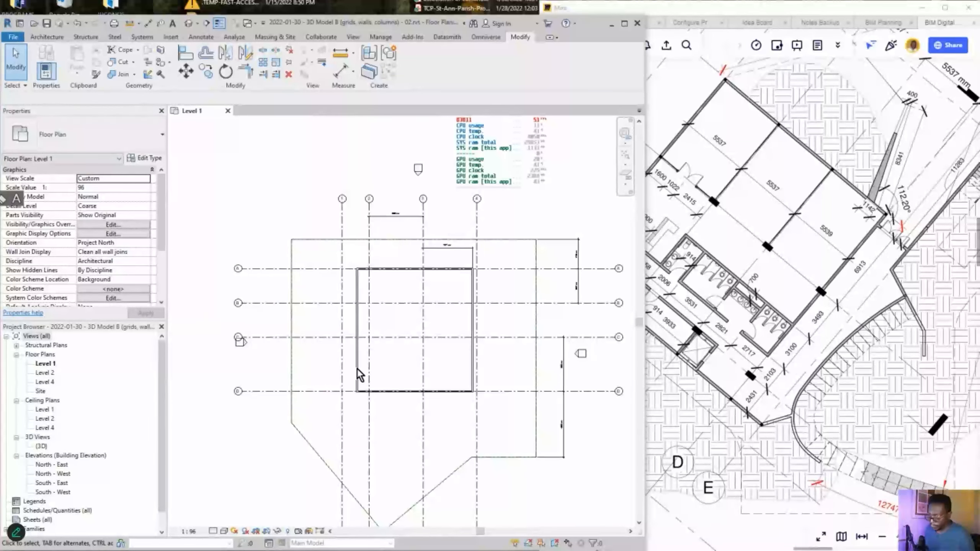
- Zoom and pan the Miro reference to show its grid bubbles
scroll(448, 340, up, 3)
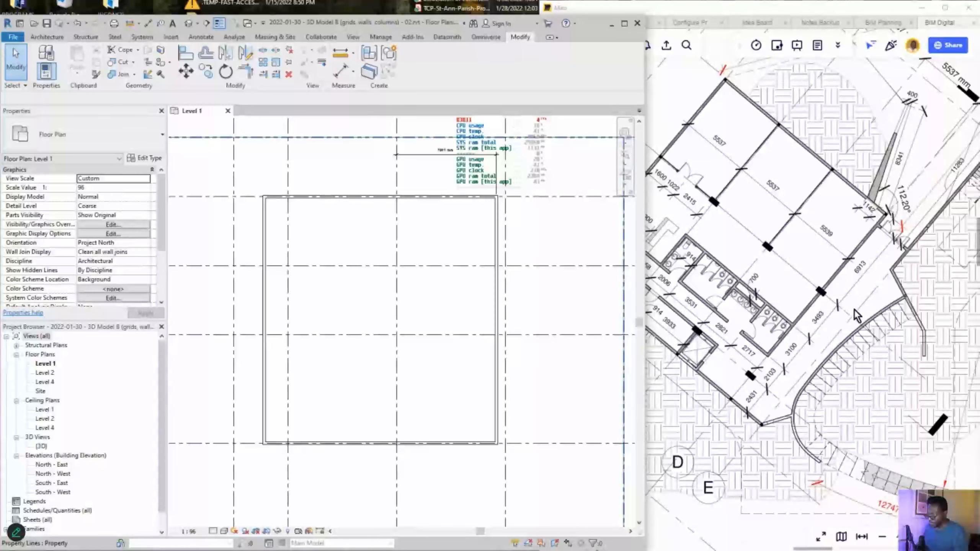
scroll(851, 313, down, 1)
scroll(812, 338, down, 1)
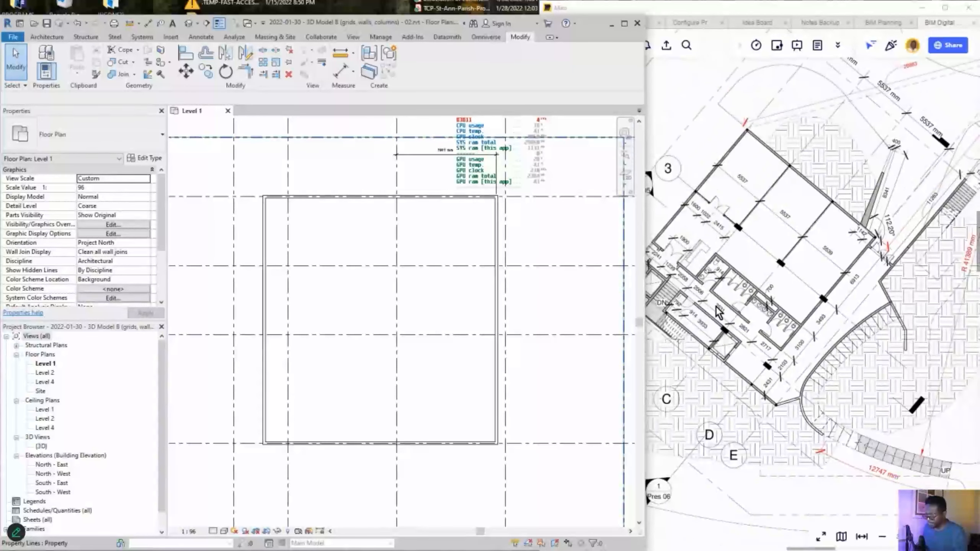
middle_drag(715, 305, 756, 314)
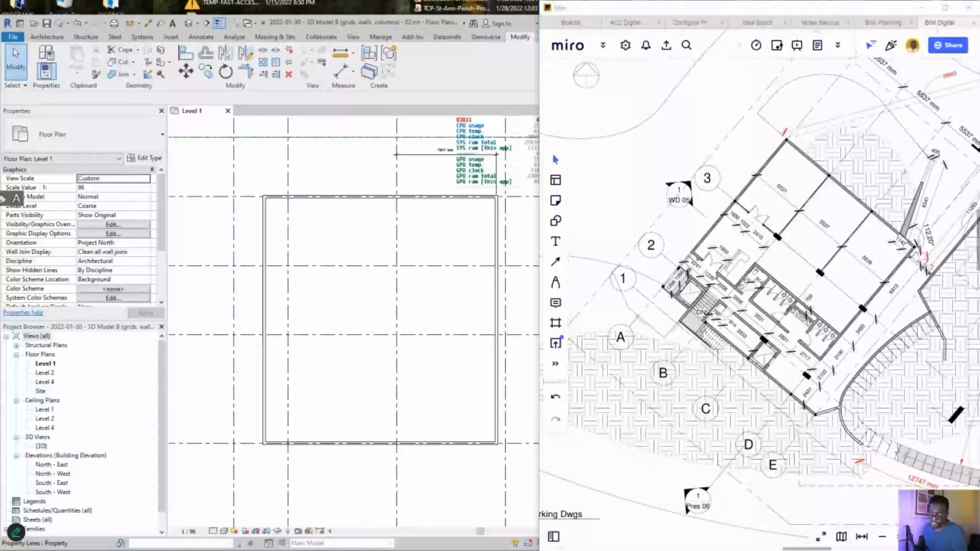
- Sketch pen strokes tracing the building footprint over the Miro reference and Revit plan
mouse_move(779, 136)
mouse_down()
mouse_move(683, 274)
mouse_move(796, 400)
mouse_move(888, 281)
mouse_move(884, 230)
mouse_move(773, 148)
mouse_up()
mouse_move(498, 189)
mouse_down()
mouse_move(247, 184)
mouse_move(252, 403)
mouse_move(376, 451)
mouse_move(502, 455)
mouse_move(487, 219)
mouse_up()
mouse_move(751, 249)
mouse_down()
mouse_move(426, 256)
mouse_move(472, 269)
mouse_up()
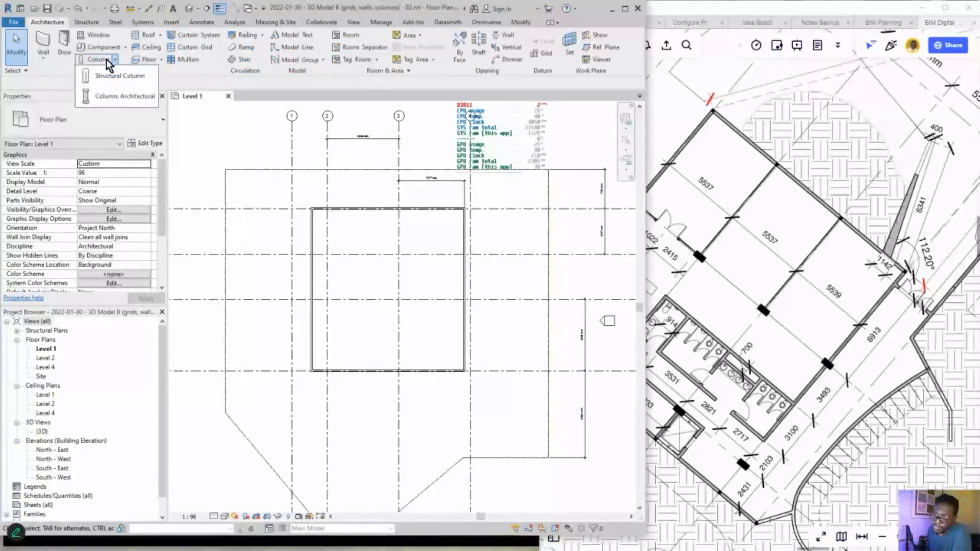
click(127, 80)
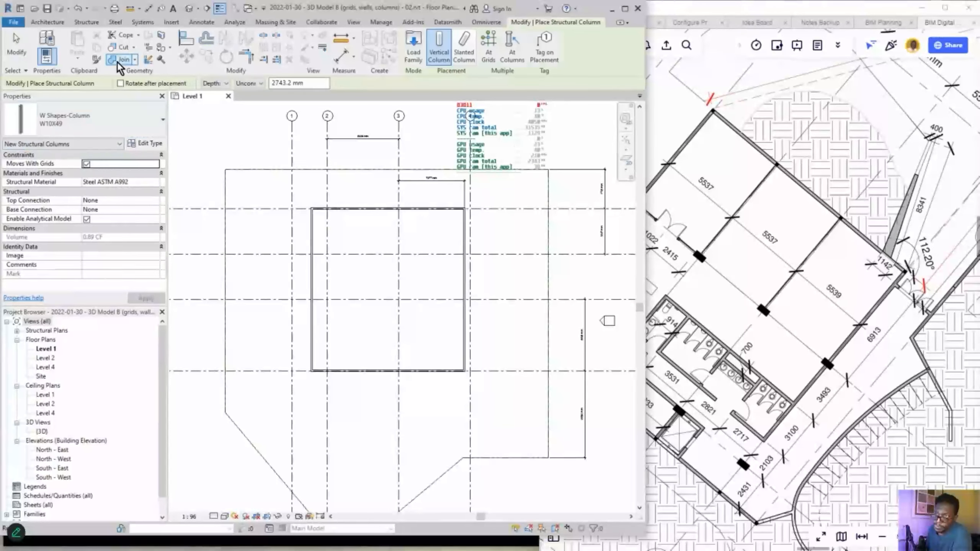
key(Escape)
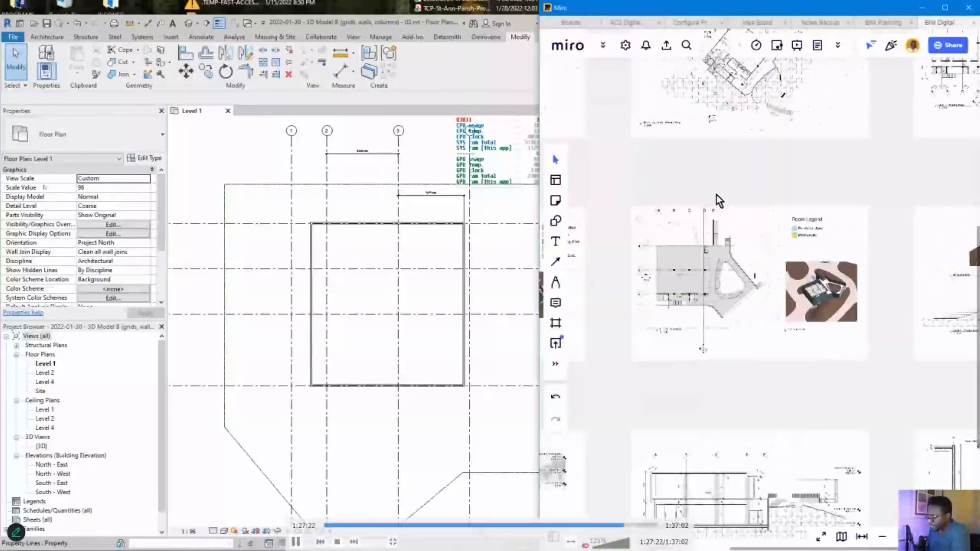
middle_drag(730, 194, 678, 287)
middle_drag(826, 233, 664, 358)
middle_drag(852, 326, 911, 324)
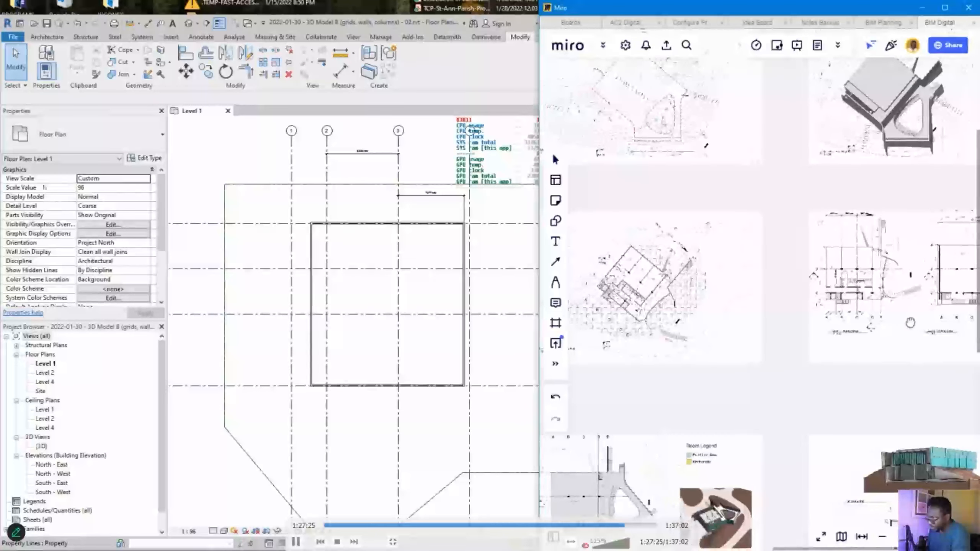
middle_drag(695, 309, 749, 316)
scroll(748, 315, up, 5)
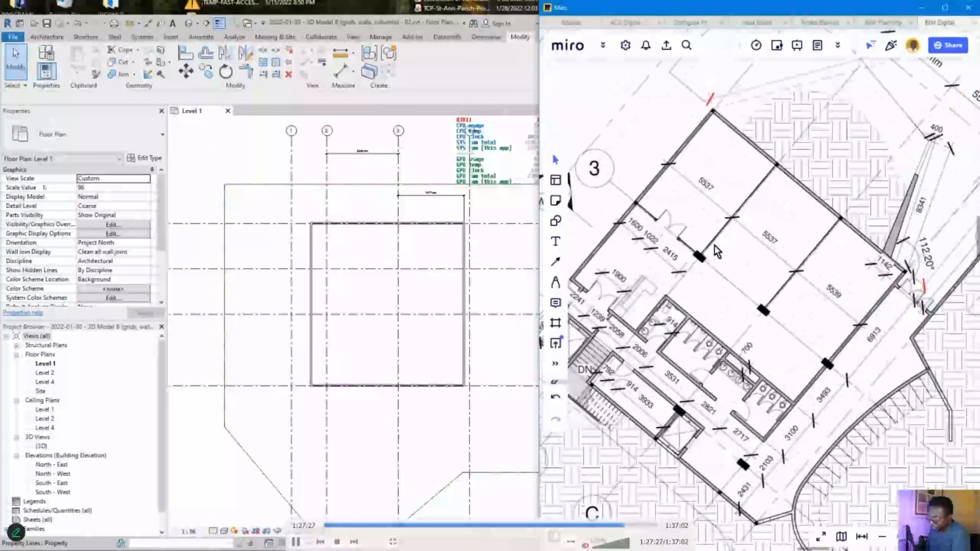
click(208, 204)
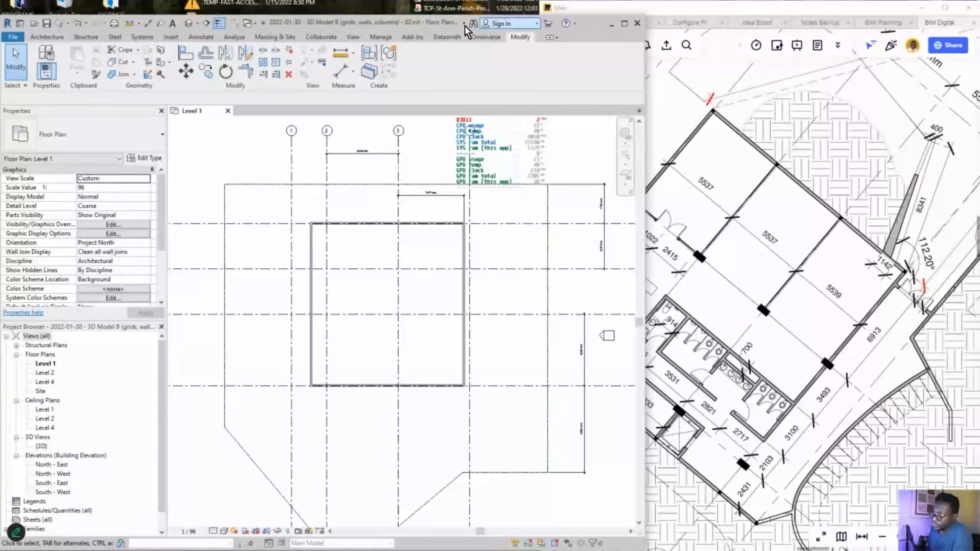
drag(442, 23, 442, 8)
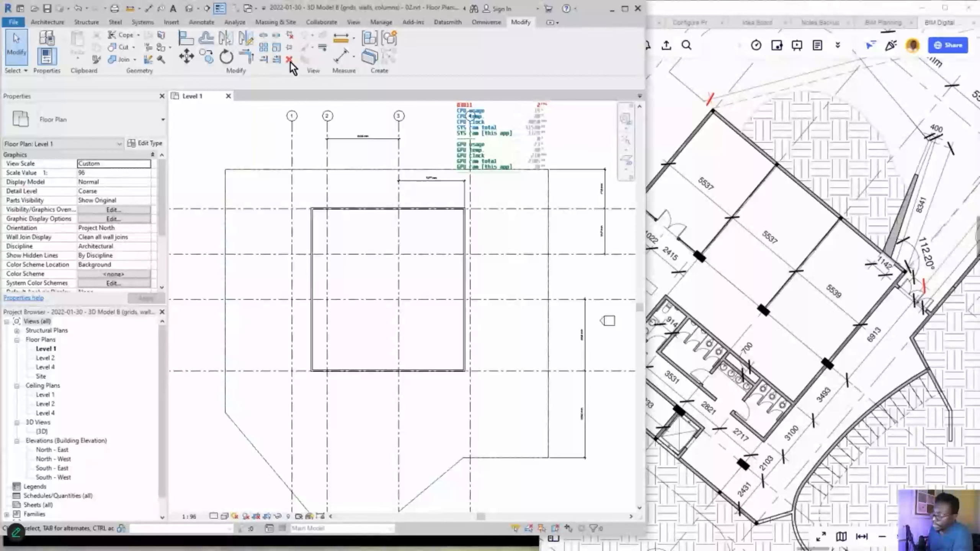
- Start the structural column tool and view, then dismiss, its type list
click(46, 22)
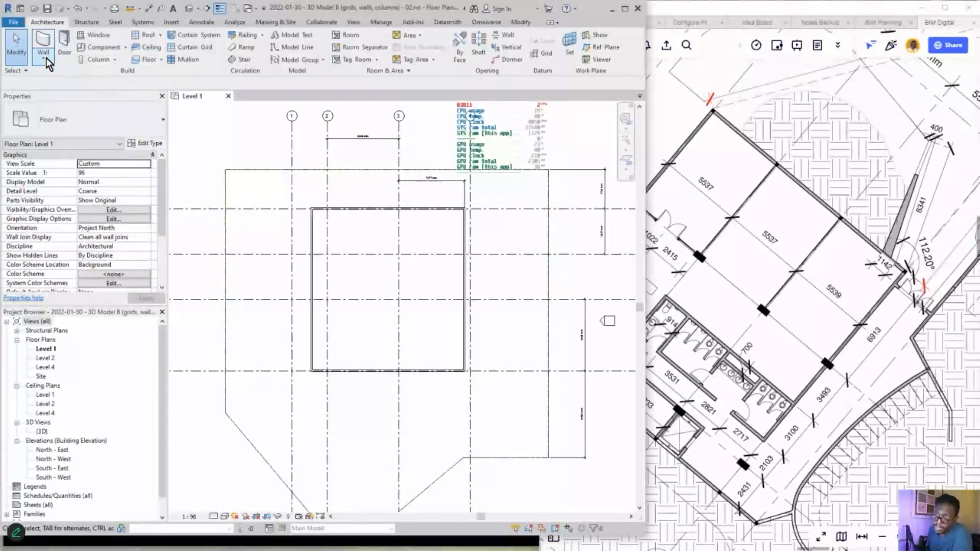
click(114, 60)
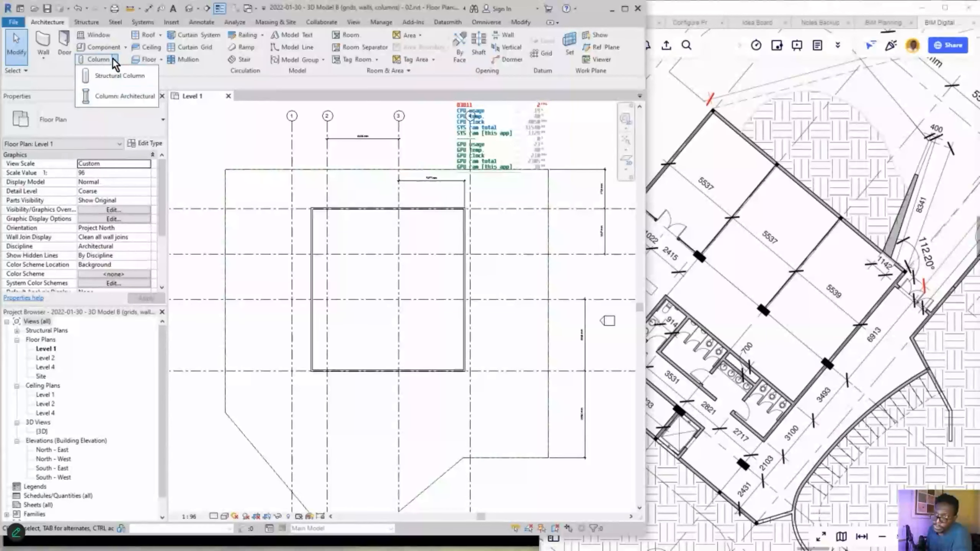
click(103, 58)
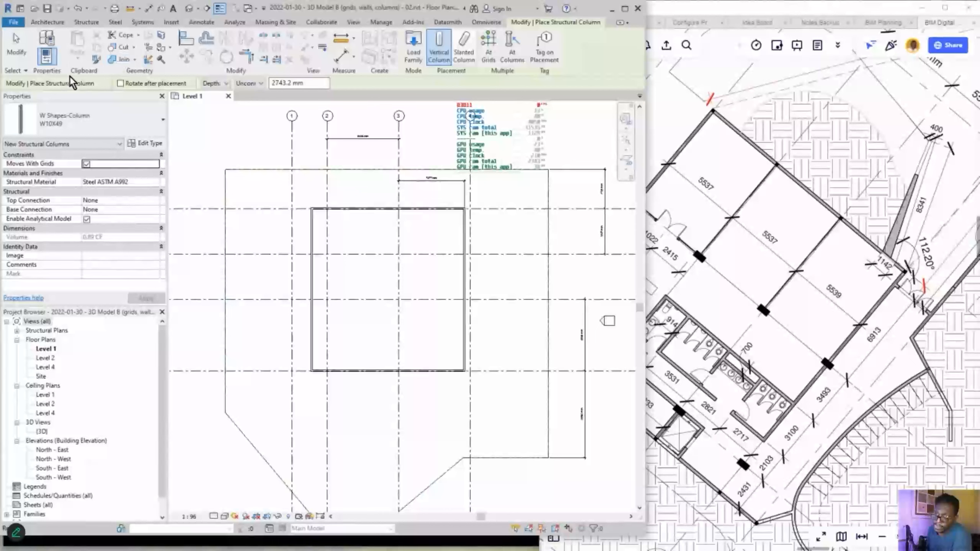
click(125, 125)
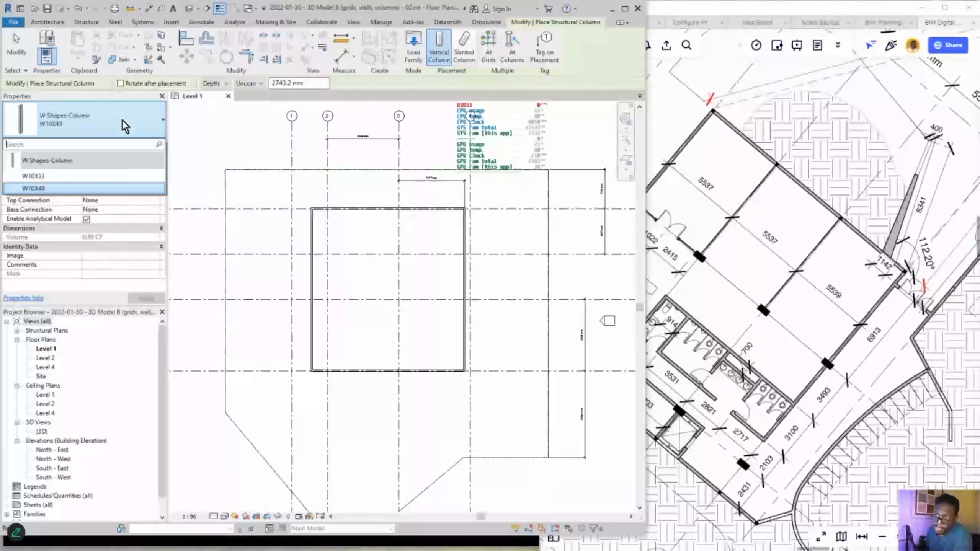
click(126, 125)
- Switch to Column: Architectural and open Type Properties for Rectangular Column 24" x 24"
click(47, 22)
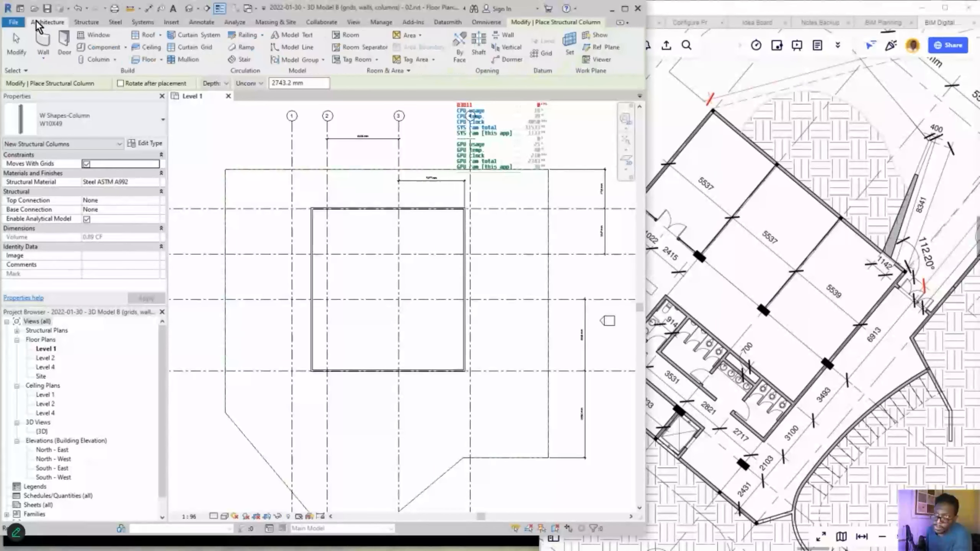
click(115, 59)
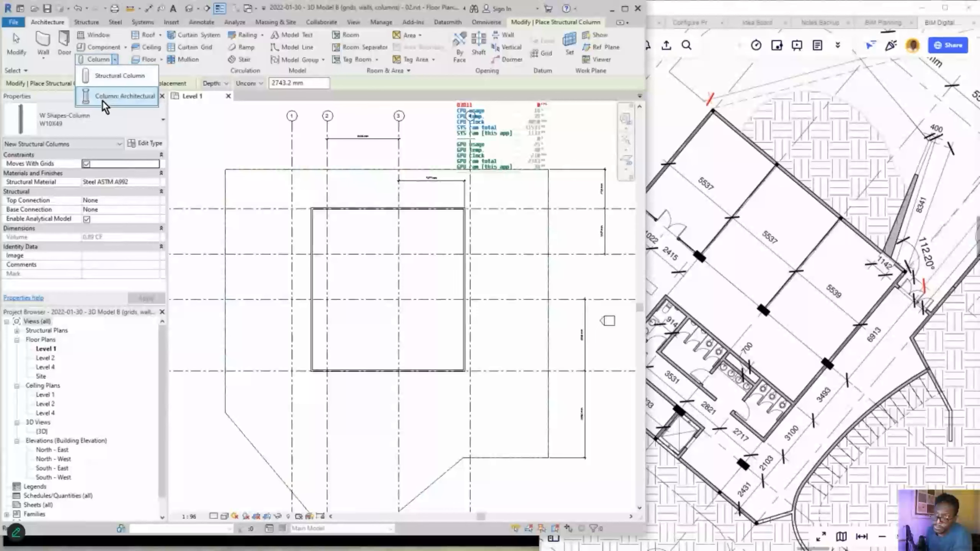
click(123, 96)
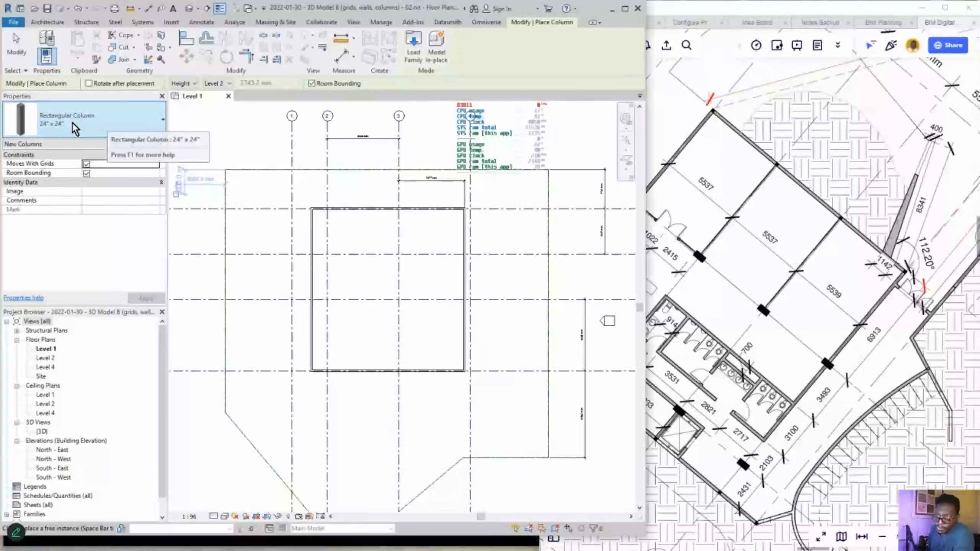
click(143, 144)
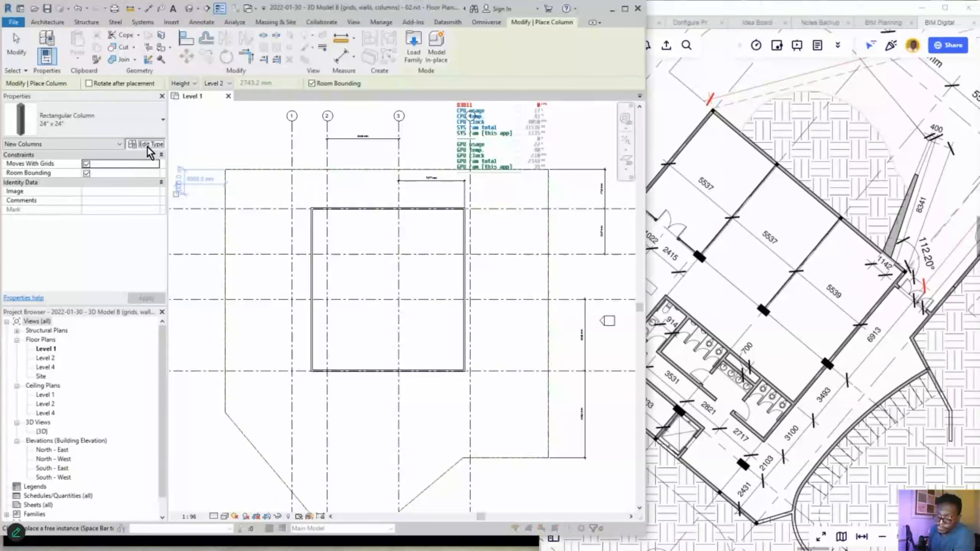
drag(324, 134, 359, 133)
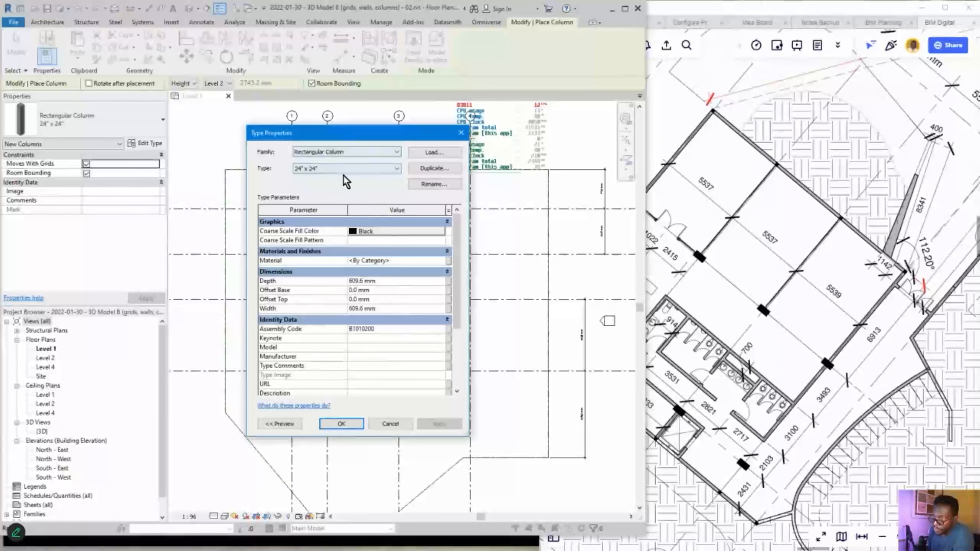
- Duplicate the 24" x 24" column type as '800mm x 400mm CC'
click(425, 170)
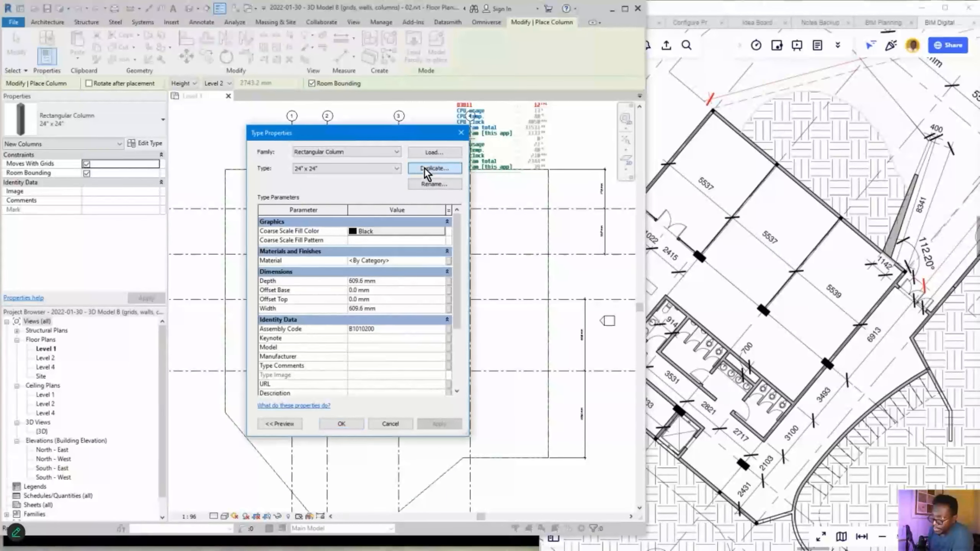
drag(361, 255, 387, 246)
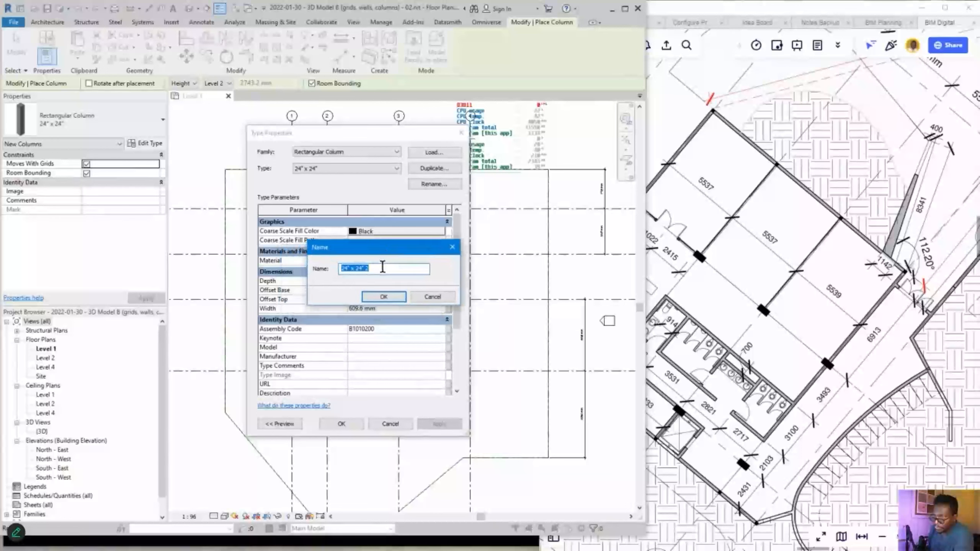
text(800)
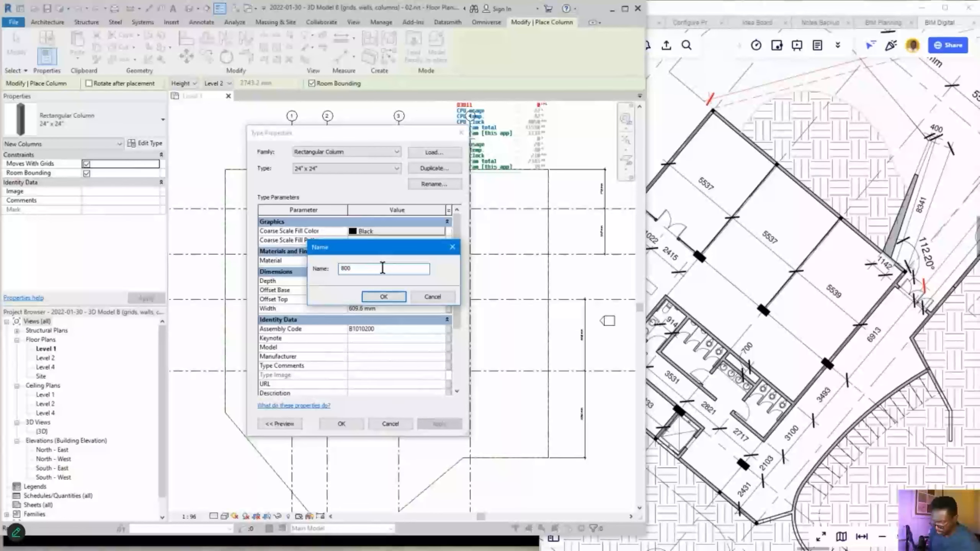
text(mm x 400)
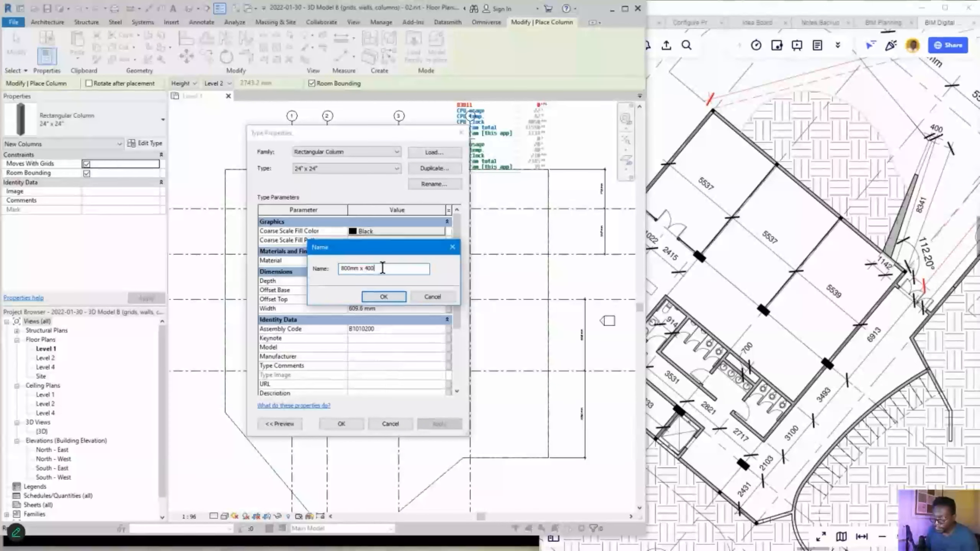
text(CC)
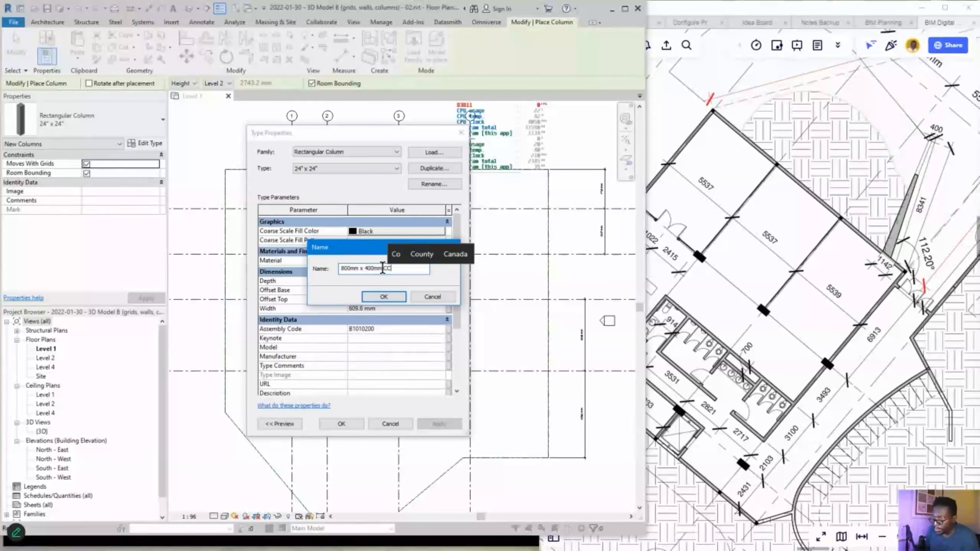
click(384, 297)
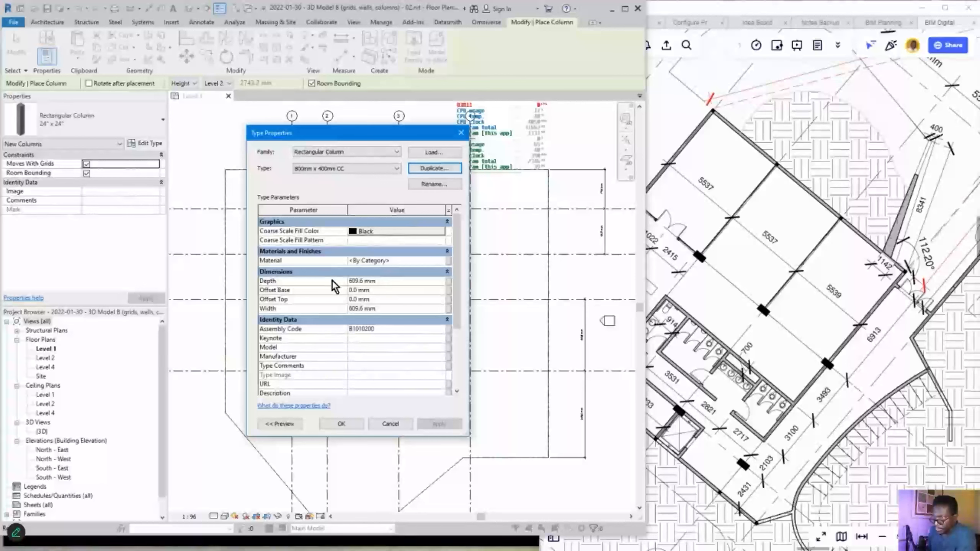
- Set the new type's depth to 800 mm and width to 400 mm
click(386, 309)
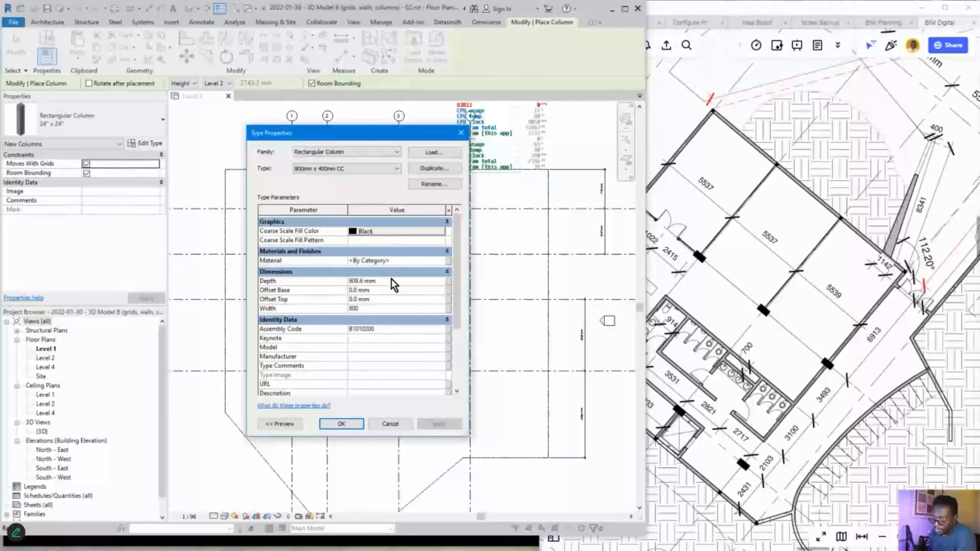
key(Tab)
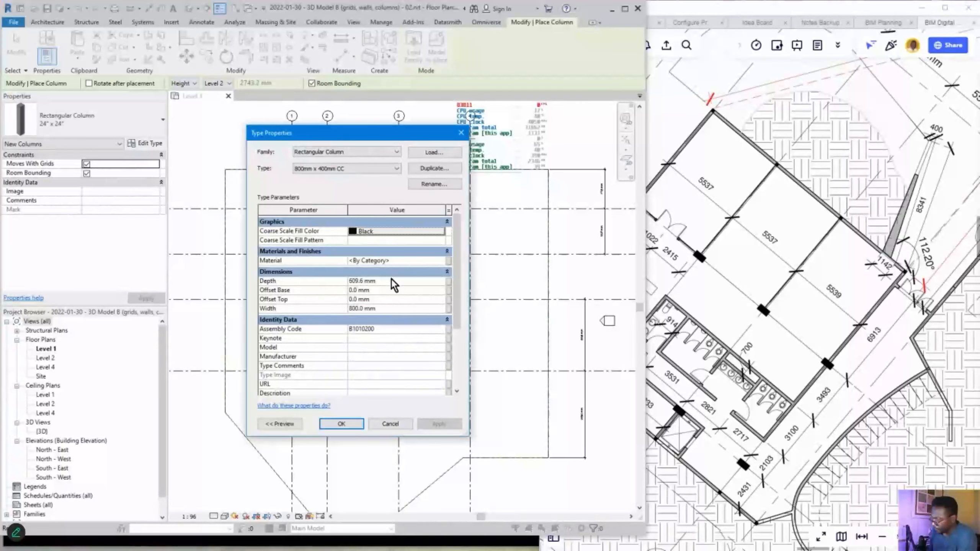
click(373, 309)
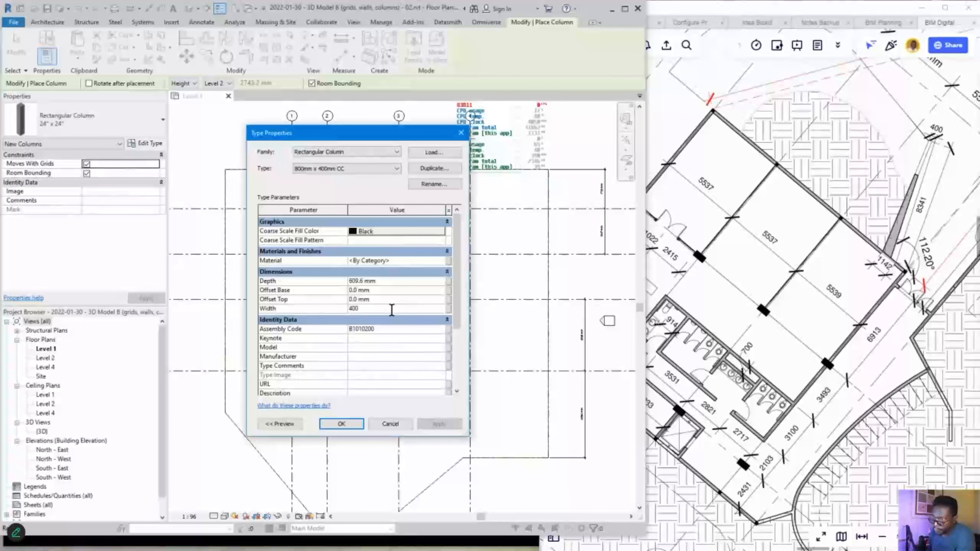
click(400, 279)
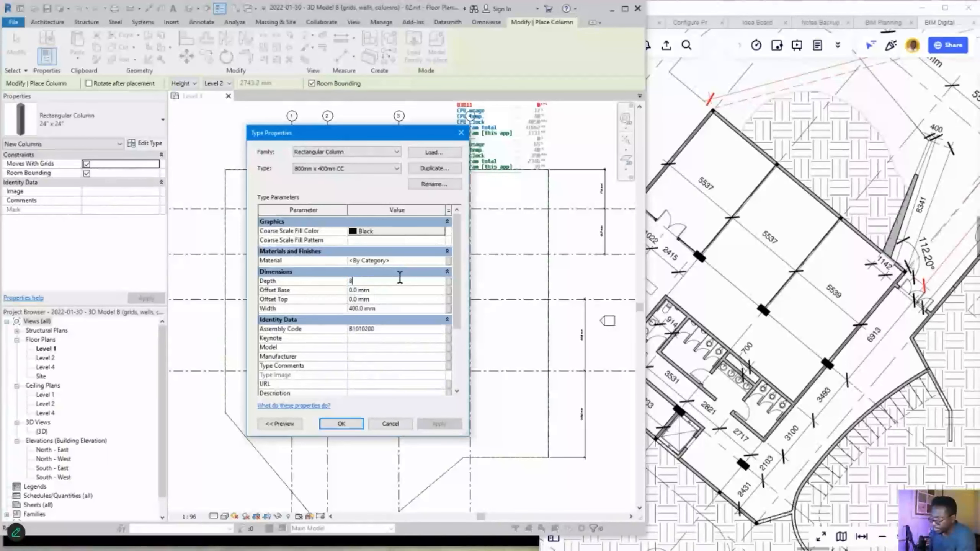
click(382, 309)
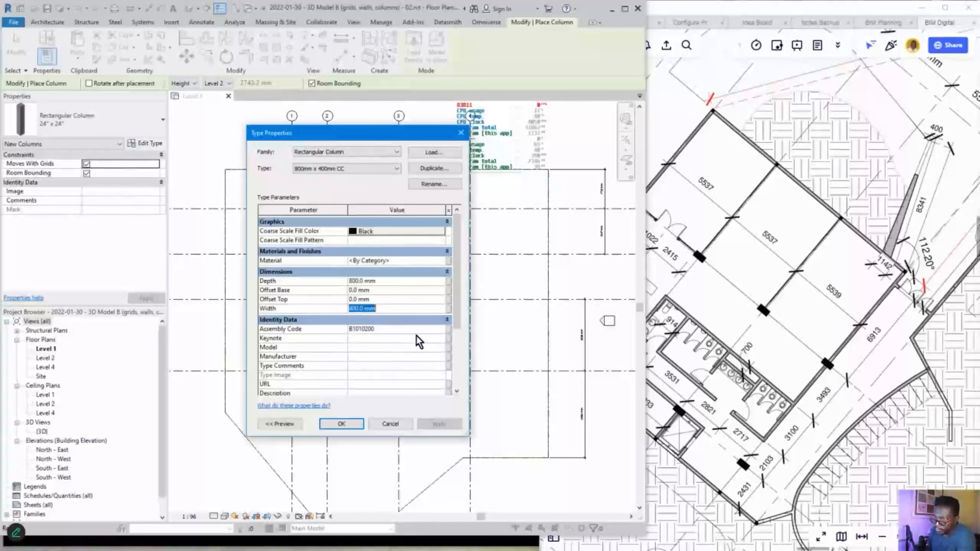
- Place one 800mm x 400mm CC column between grids B and C, then select it and zoom out
click(352, 423)
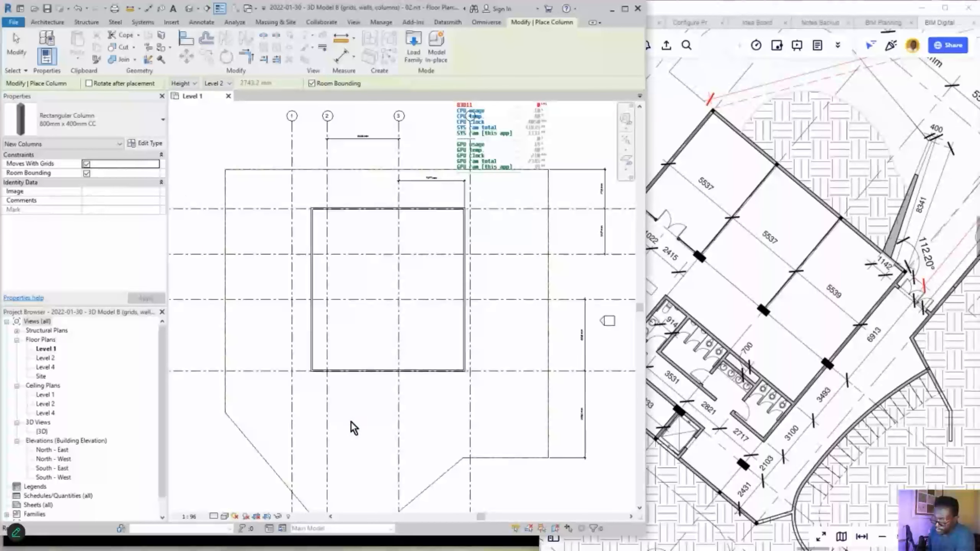
scroll(397, 263, up, 3)
scroll(397, 263, up, 1)
click(360, 275)
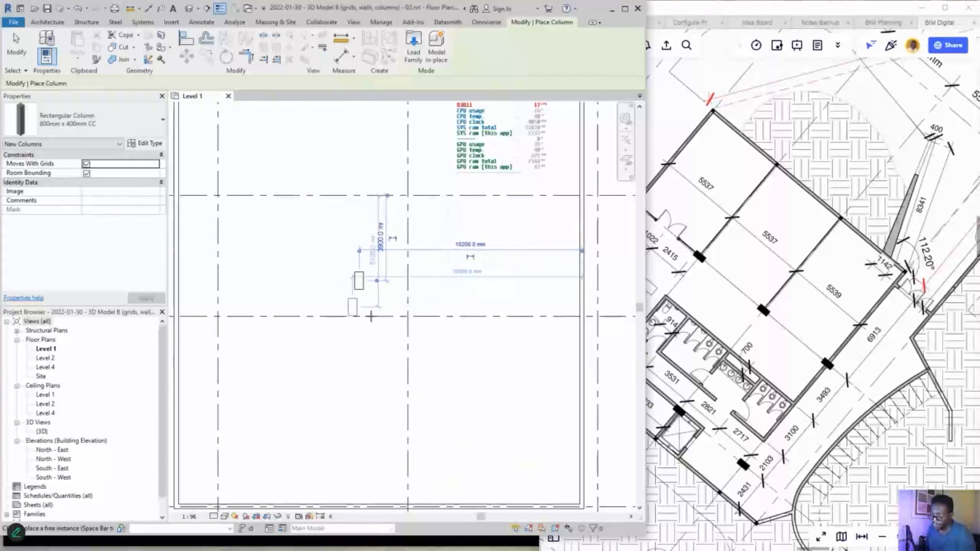
key(Escape)
key(Escape)
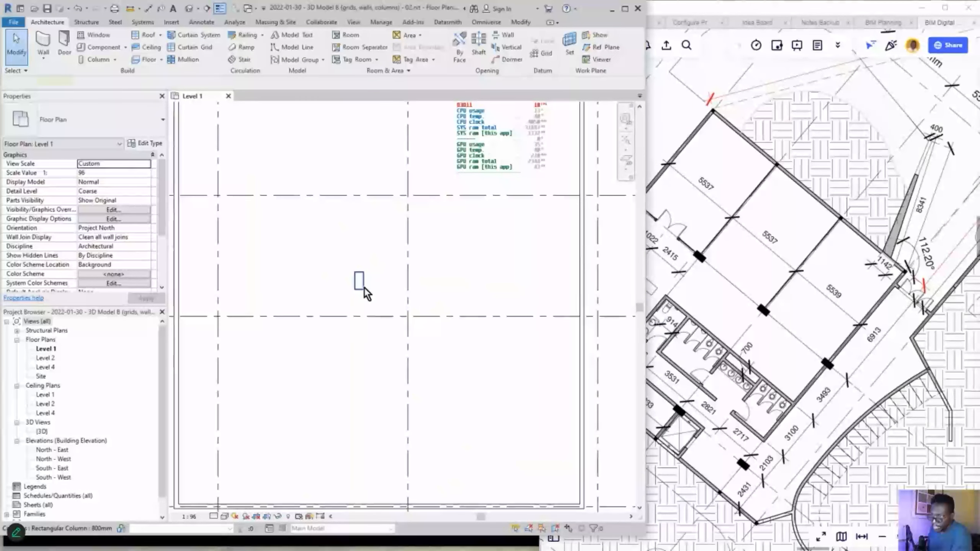
click(363, 286)
scroll(481, 335, down, 5)
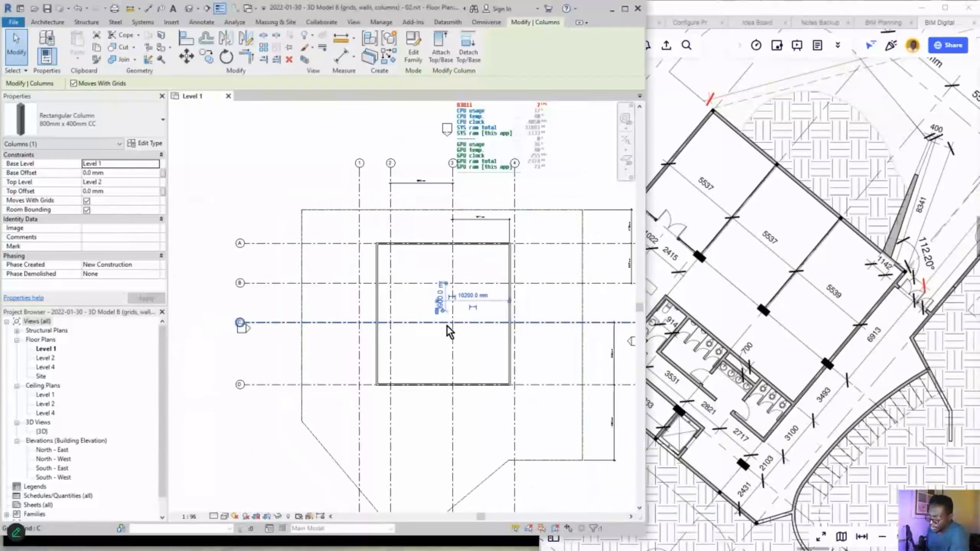
scroll(746, 277, down, 4)
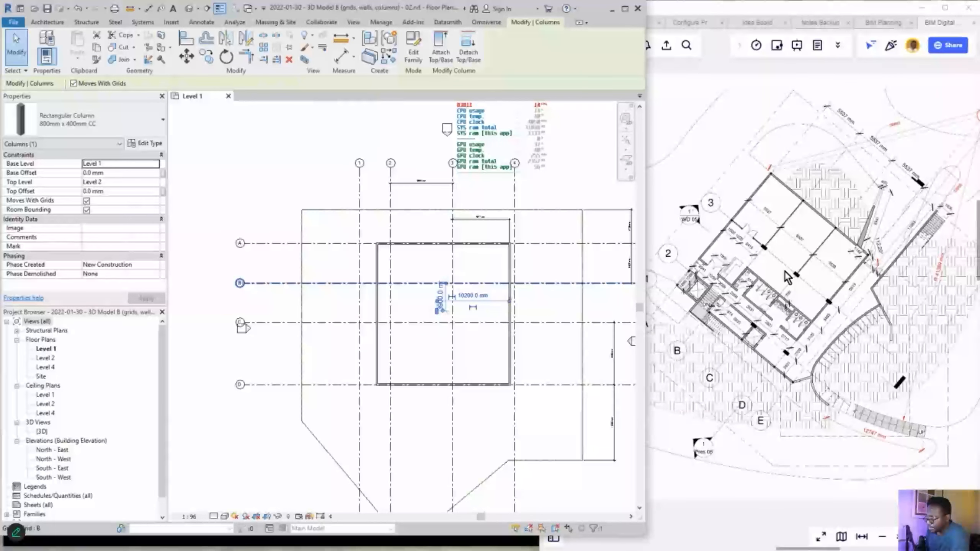
scroll(879, 246, down, 6)
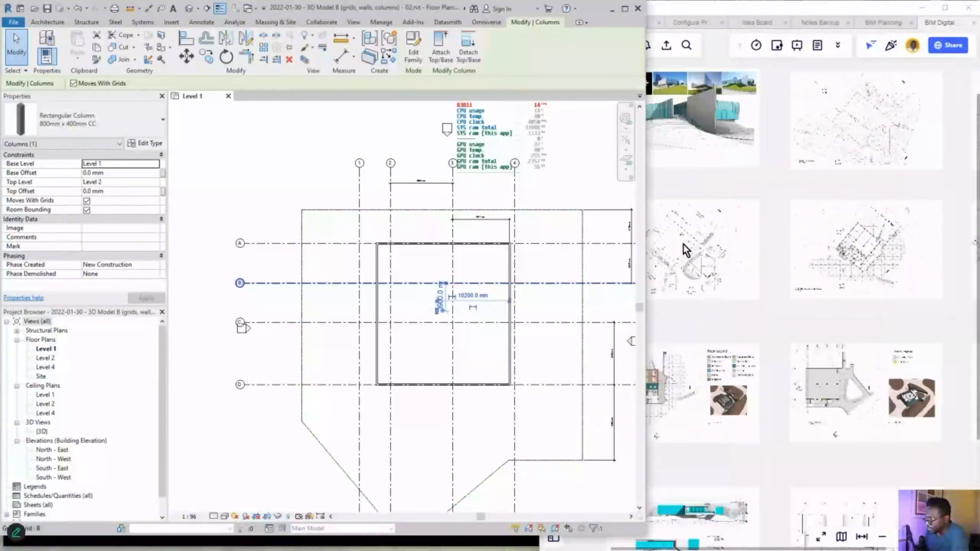
- Pan the Miro reference plan to show grids A–E
click(684, 244)
scroll(727, 250, up, 8)
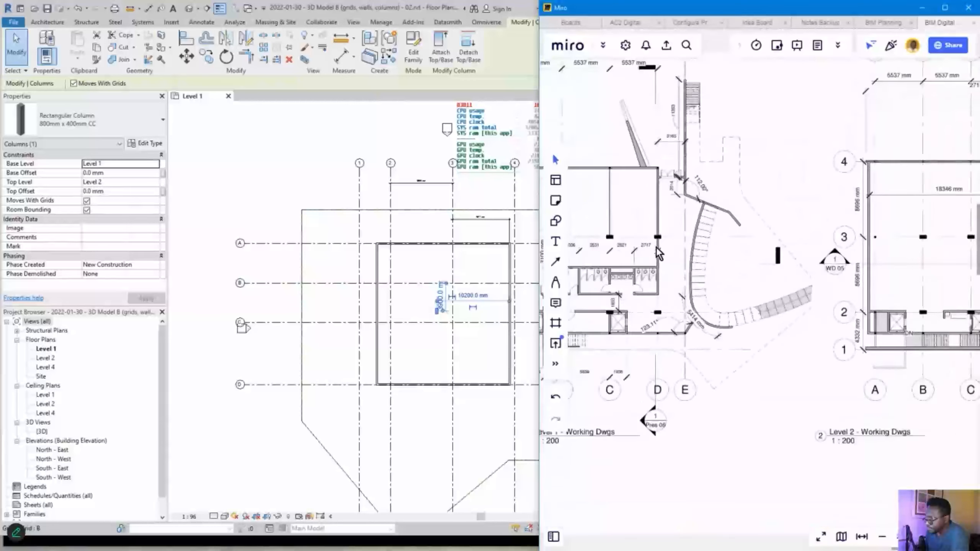
drag(727, 250, 799, 265)
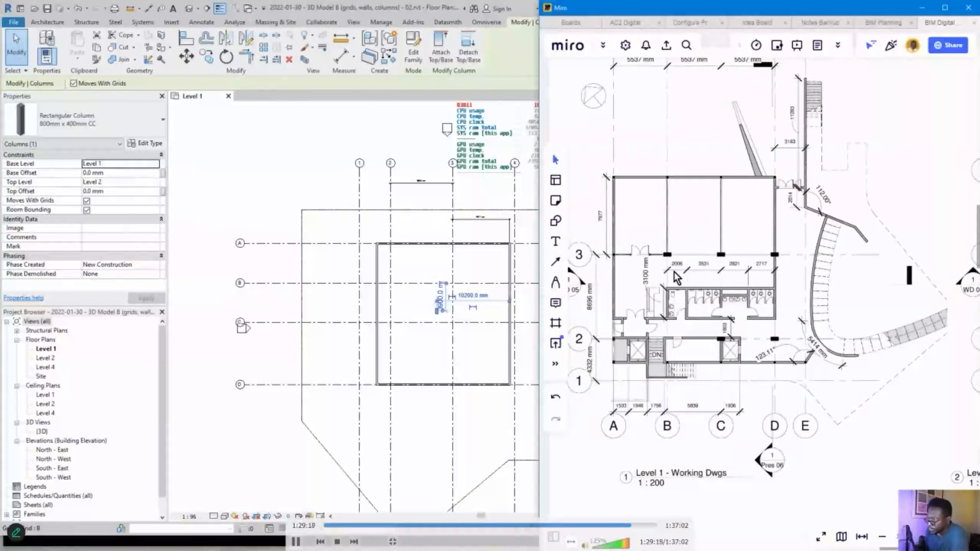
scroll(676, 277, up, 3)
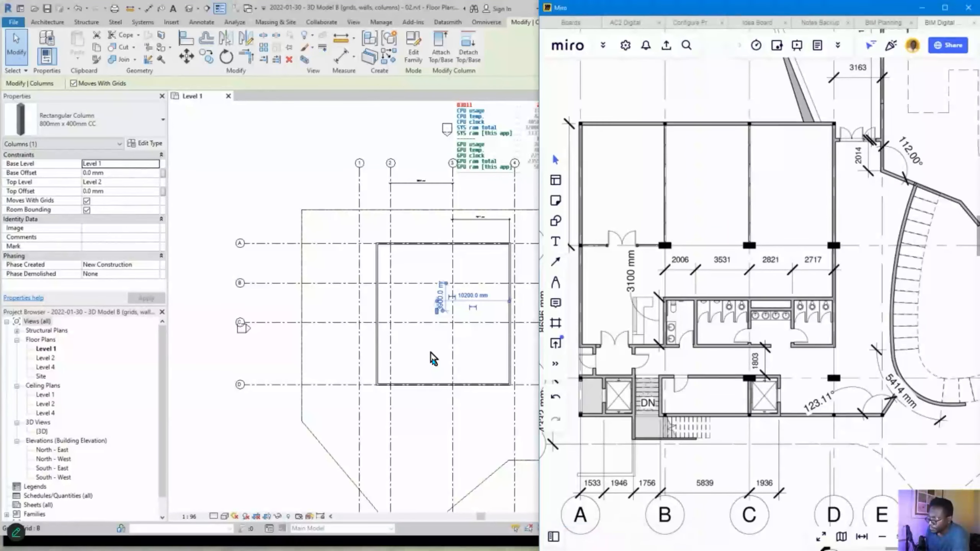
scroll(711, 219, down, 4)
drag(712, 219, 750, 221)
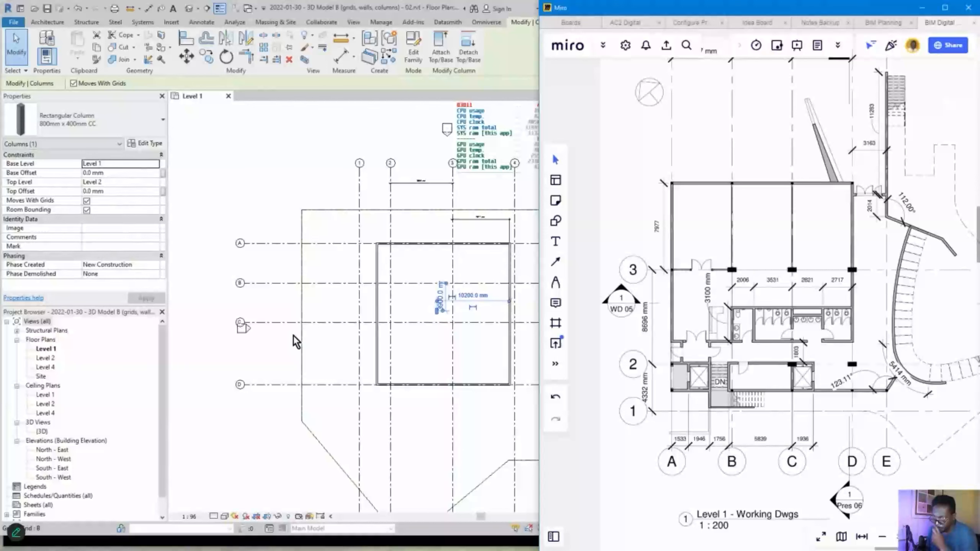
- Move the Revit column onto grid intersection B/3
click(283, 265)
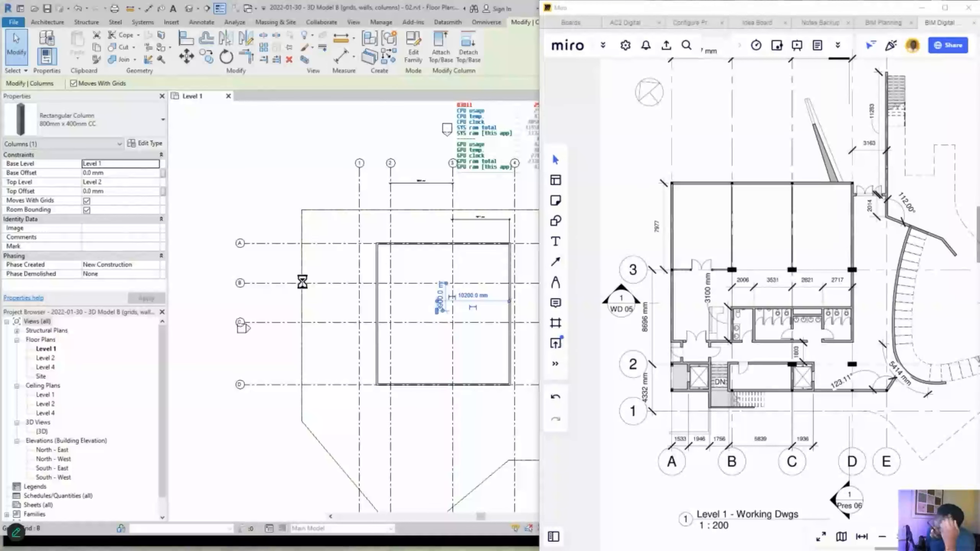
middle_drag(370, 362, 459, 303)
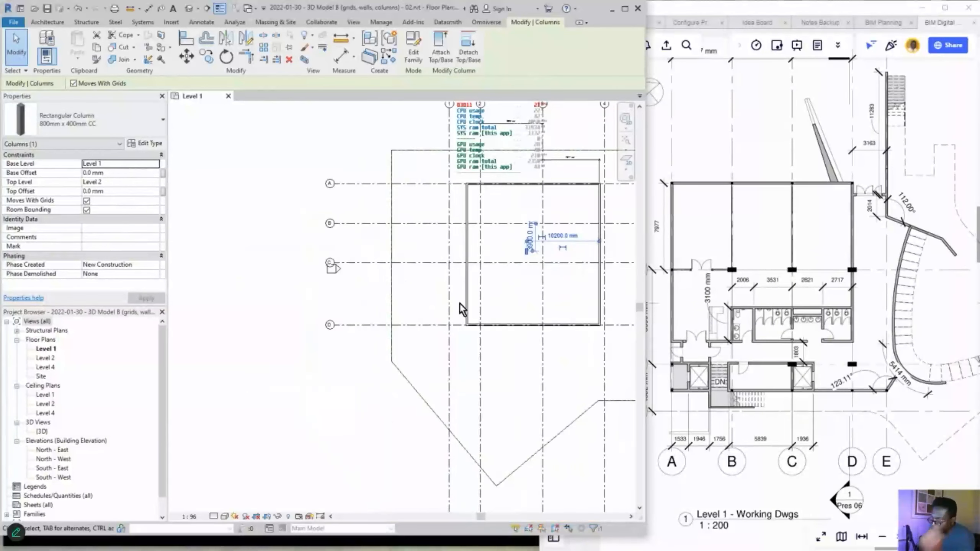
scroll(521, 260, up, 2)
middle_drag(521, 260, 492, 292)
key(Escape)
click(504, 285)
drag(504, 285, 531, 236)
click(584, 253)
scroll(586, 254, down, 1)
middle_drag(586, 254, 481, 193)
scroll(745, 352, down, 3)
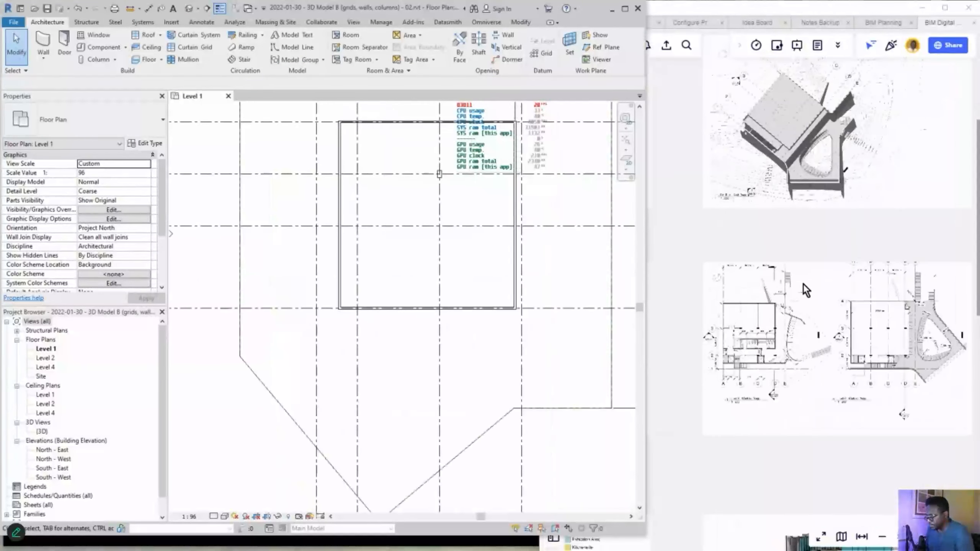
- Duplicate the Miro reference plan image to the right and crop the copy
click(804, 278)
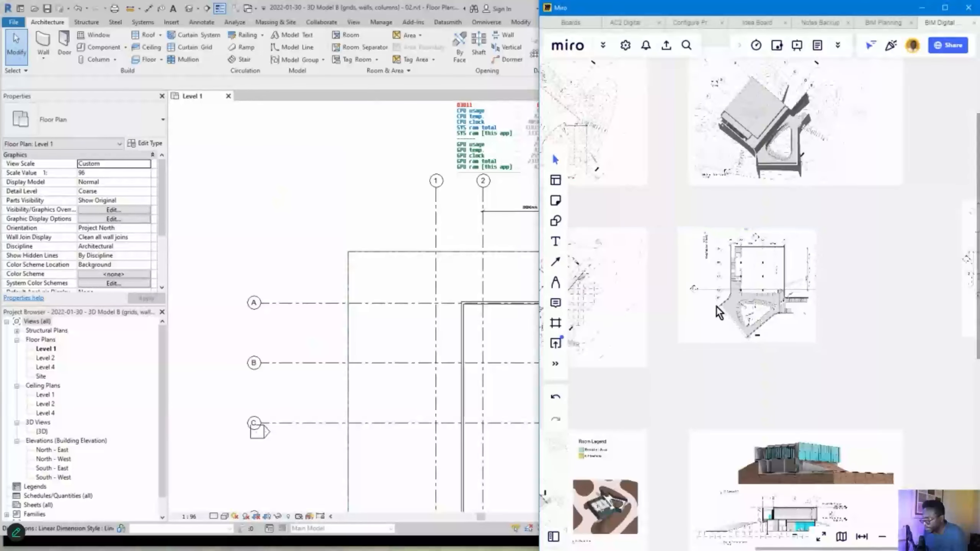
alt+drag(735, 302, 828, 315)
alt+drag(828, 314, 876, 303)
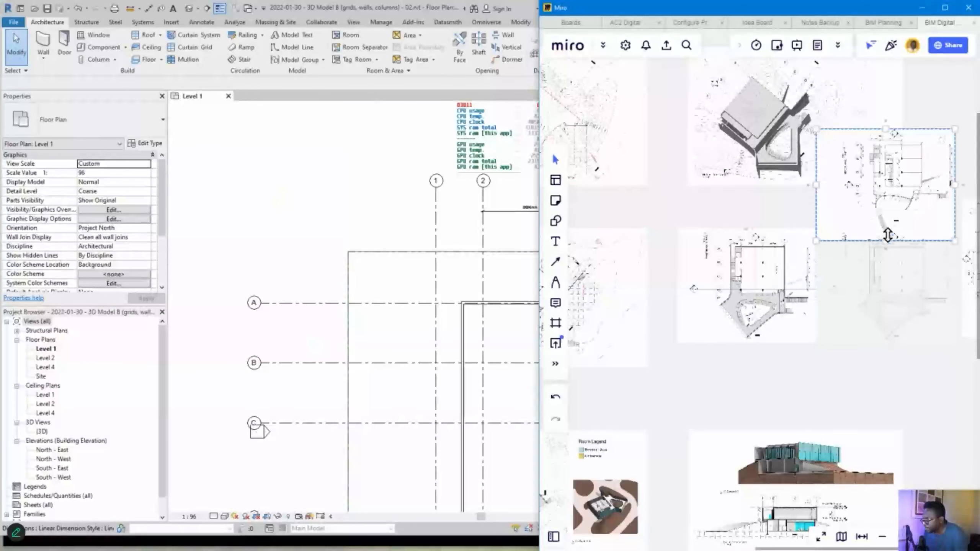
drag(888, 236, 888, 232)
click(893, 384)
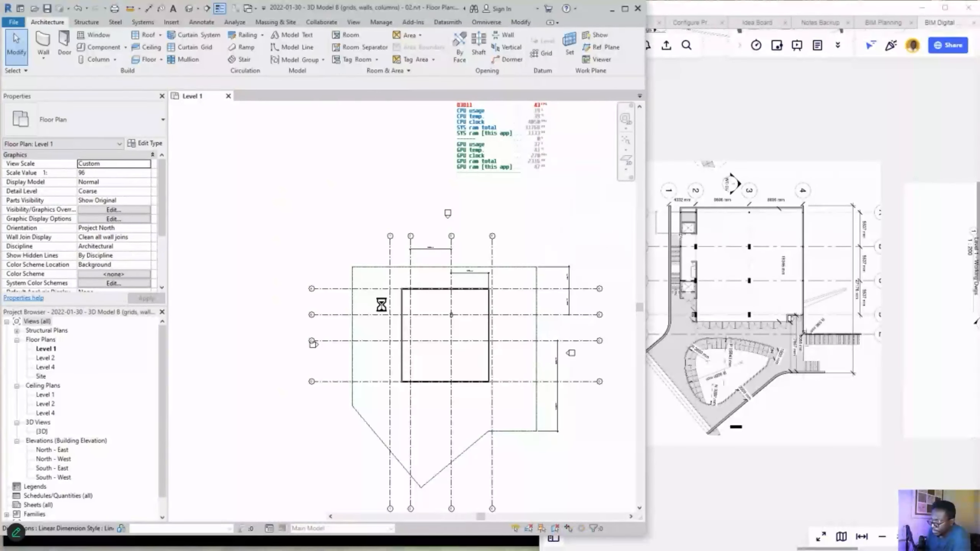
scroll(387, 291, up, 5)
- Copy the 800x400 column to the lower grid intersection and the lower grid-and-wall intersection
click(440, 264)
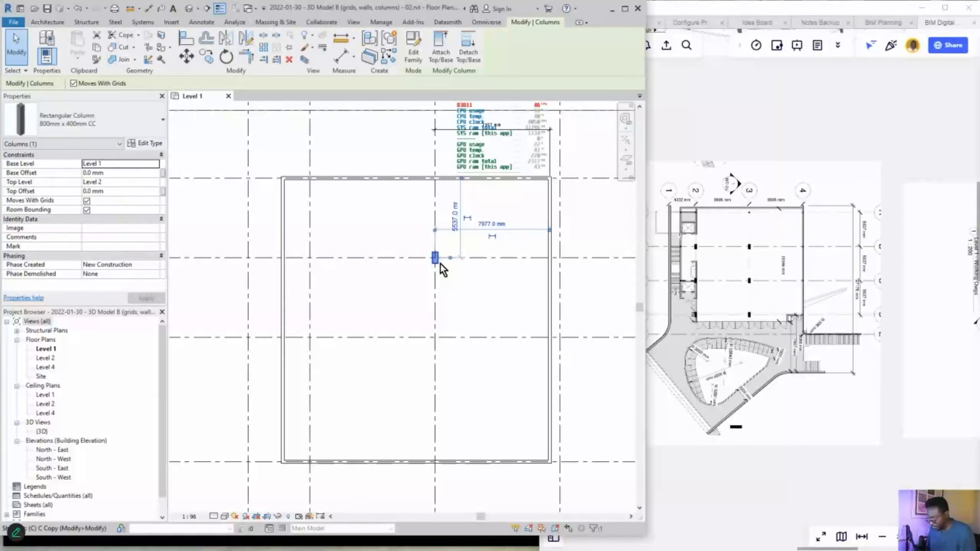
key(c)
key(c)
scroll(438, 258, up, 2)
click(434, 255)
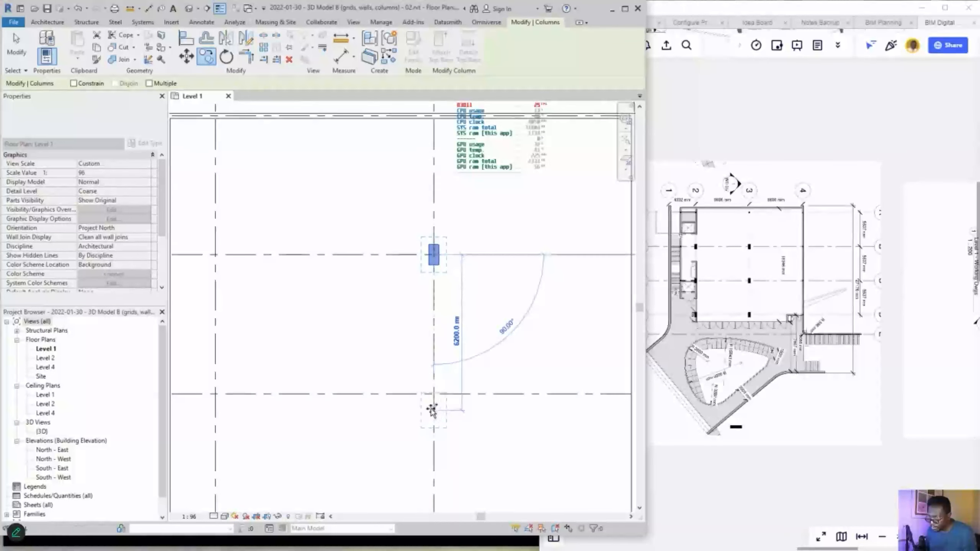
click(434, 394)
middle_drag(461, 453, 464, 289)
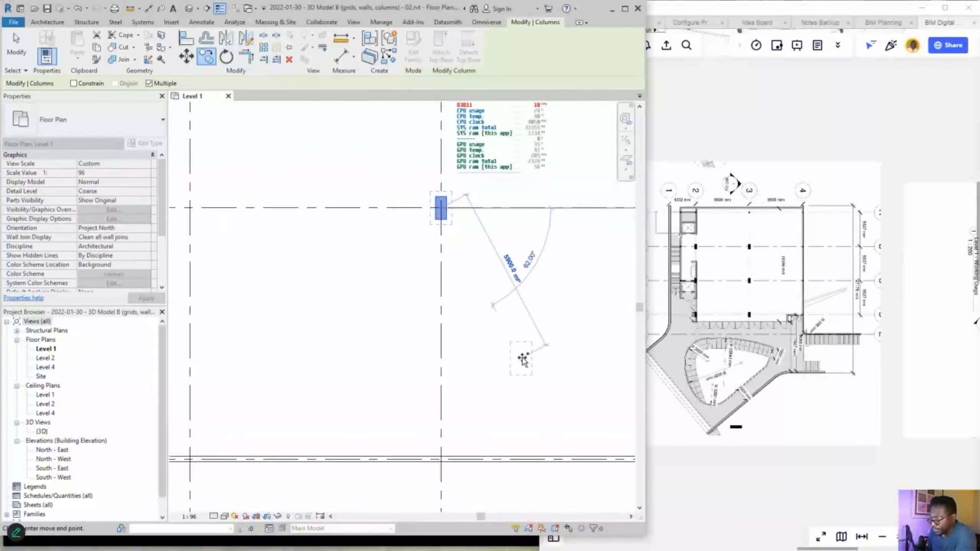
scroll(526, 359, down, 1)
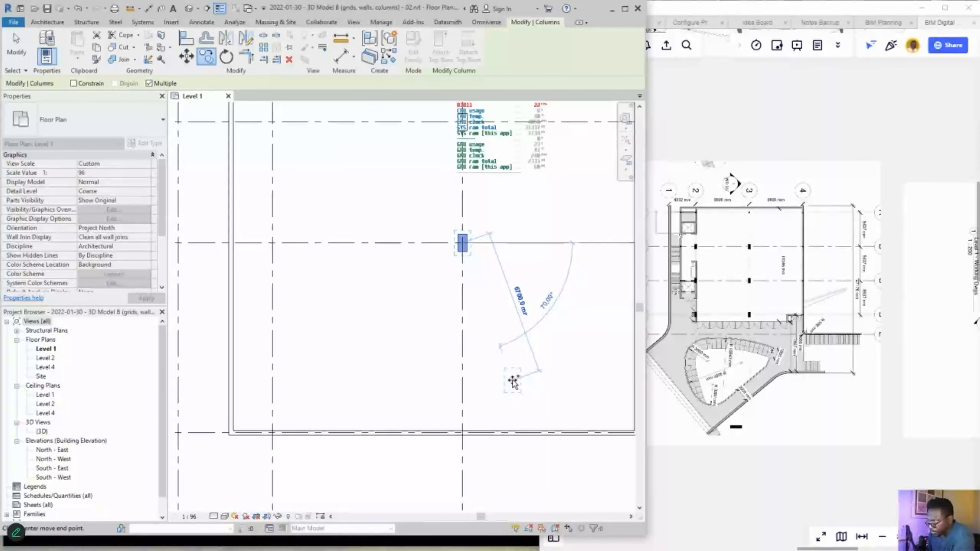
click(453, 363)
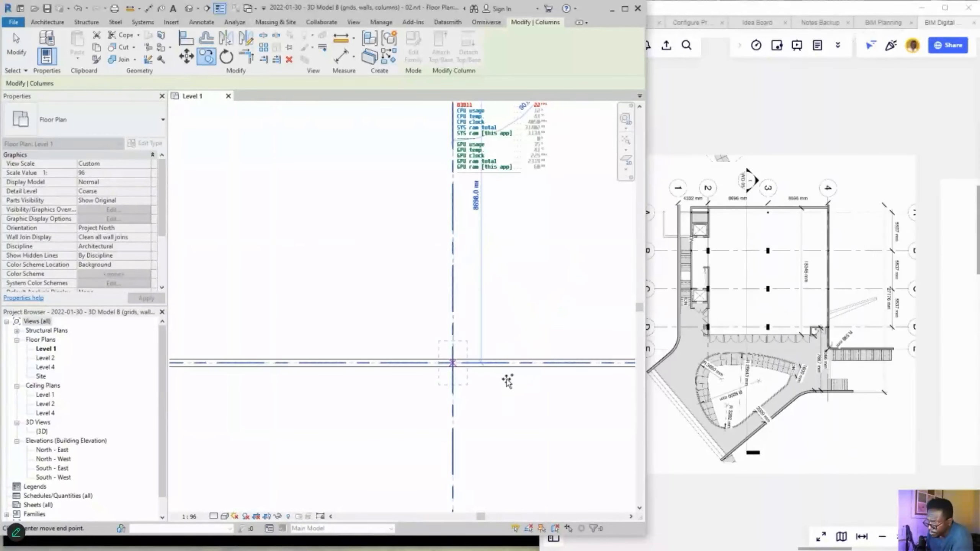
scroll(511, 384, down, 5)
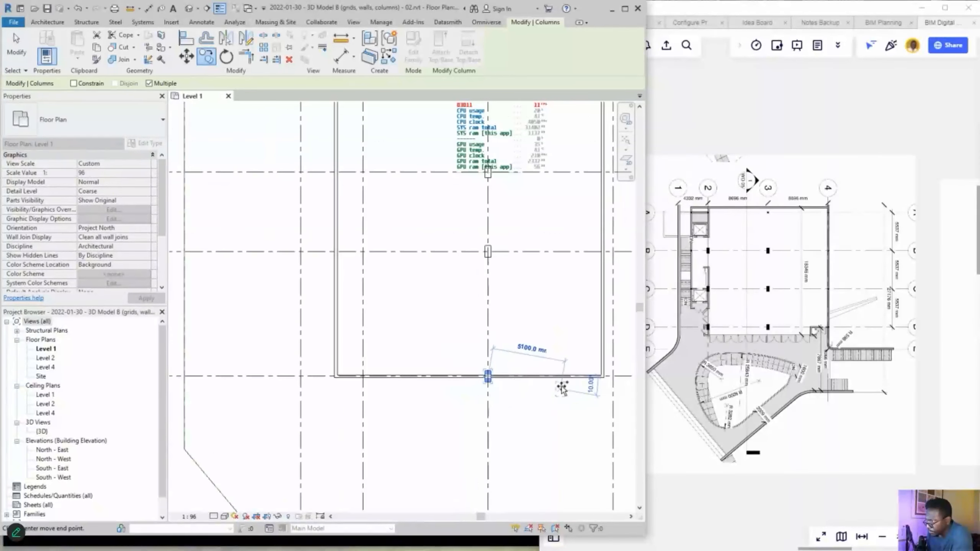
scroll(413, 395, down, 2)
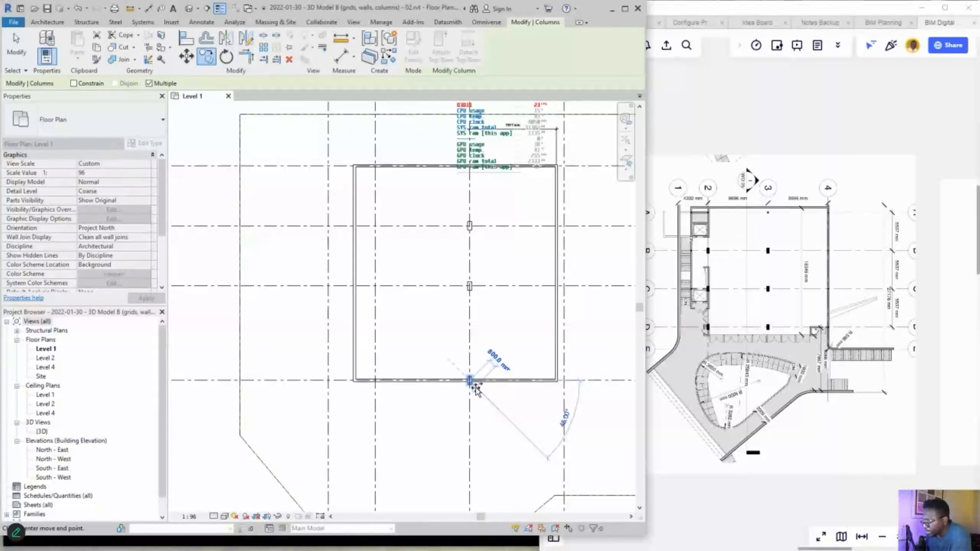
key(Escape)
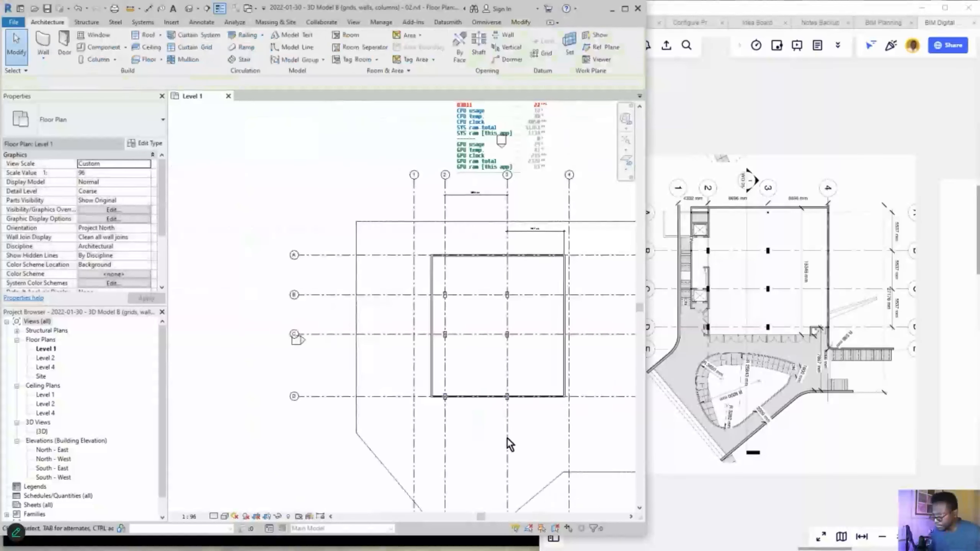
scroll(507, 439, up, 4)
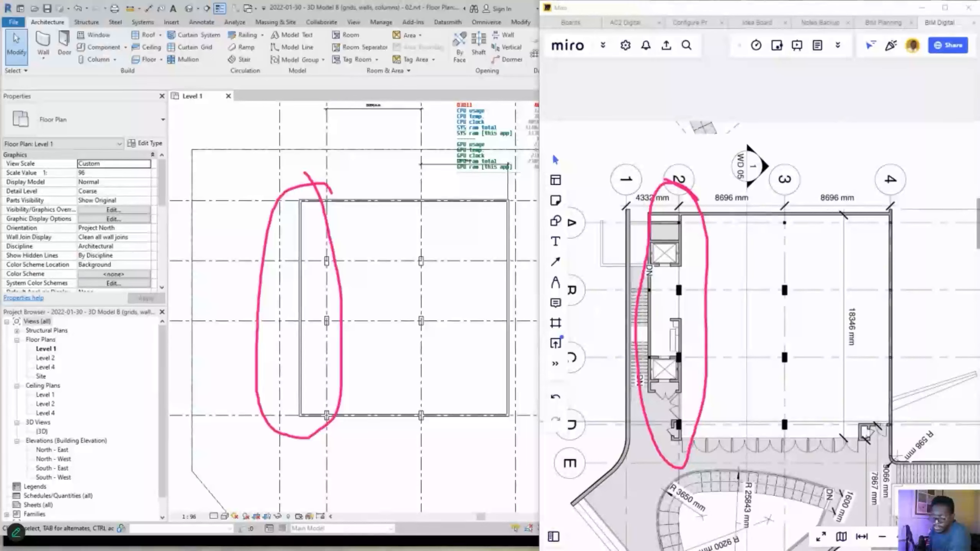
- Draw an ink arrow from the reference plan's grid 2 columns to the modelled Revit columns
mouse_move(791, 315)
middle_down()
mouse_move(458, 309)
mouse_move(877, 318)
mouse_move(823, 331)
mouse_move(660, 318)
mouse_move(868, 323)
mouse_move(541, 406)
mouse_move(511, 382)
middle_up()
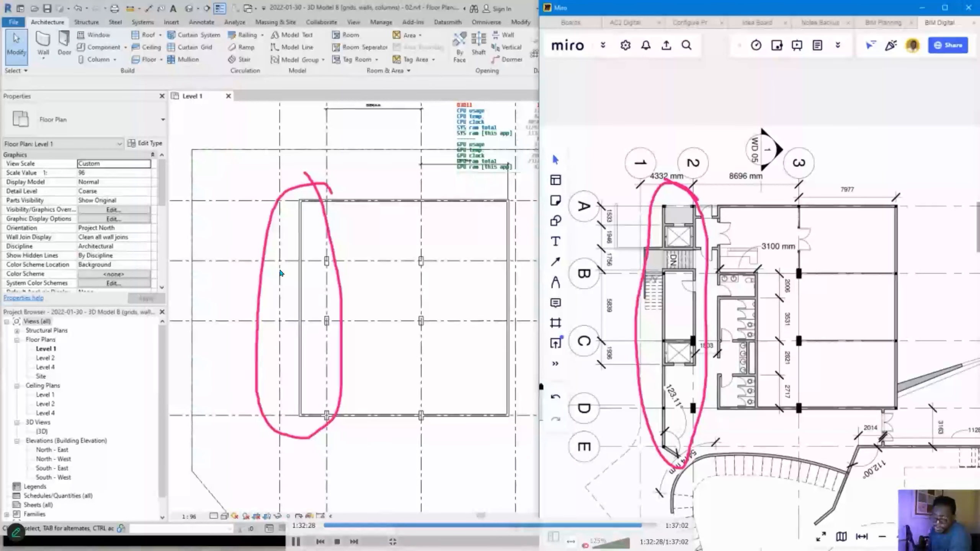
drag(646, 262, 335, 273)
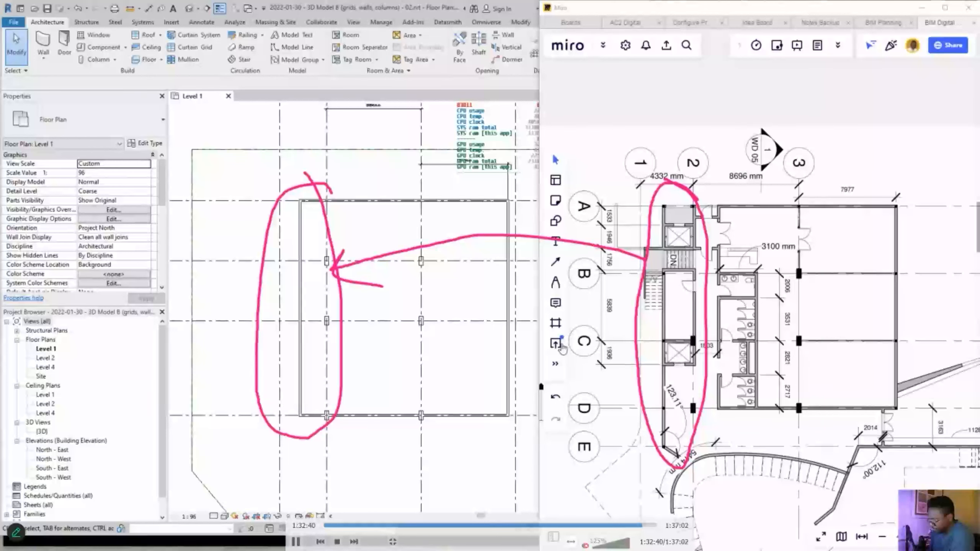
key(alt+Tab)
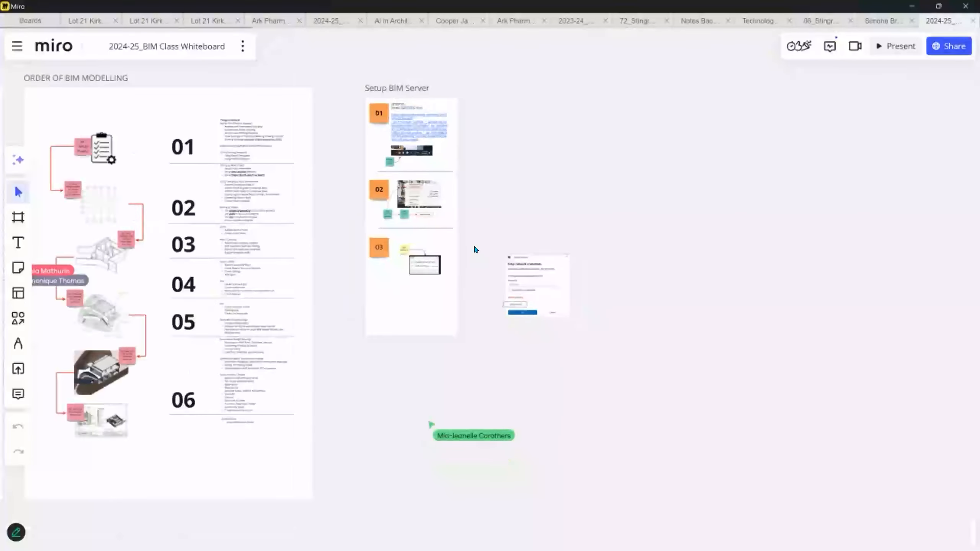
- Navigate the board to the MAJOR PROJECT DRAWINGS area and its exterior reference photos
scroll(474, 247, down, 10)
drag(208, 354, 458, 336)
scroll(390, 339, up, 4)
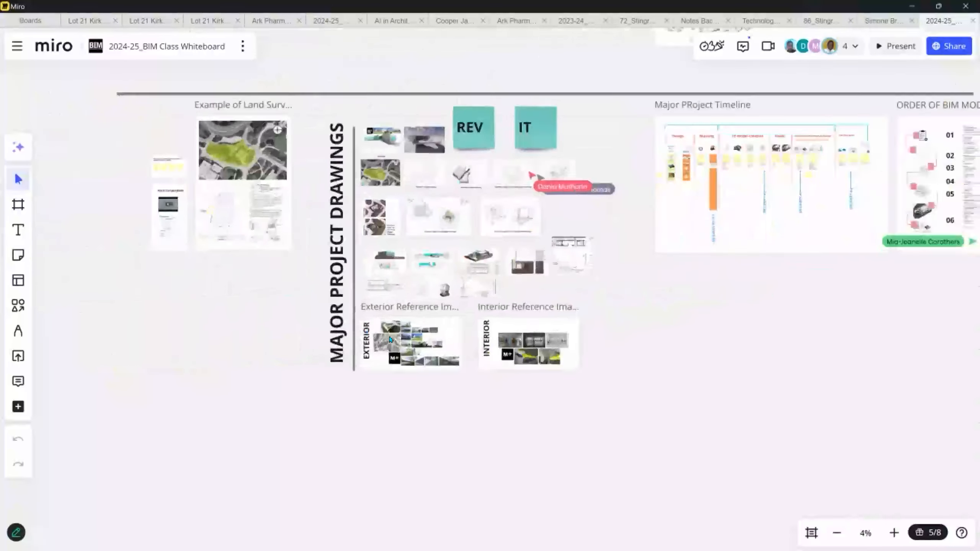
scroll(390, 340, up, 15)
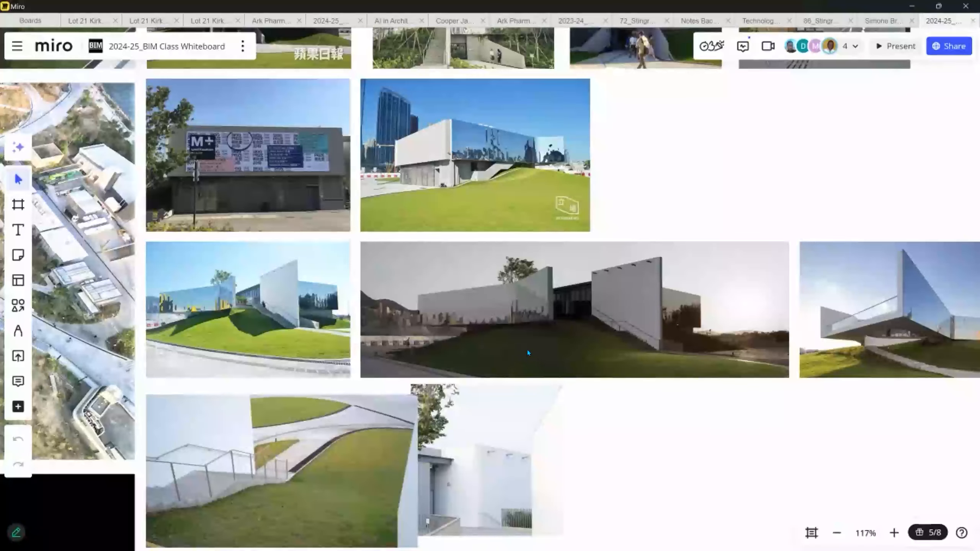
scroll(389, 341, down, 3)
drag(310, 252, 520, 404)
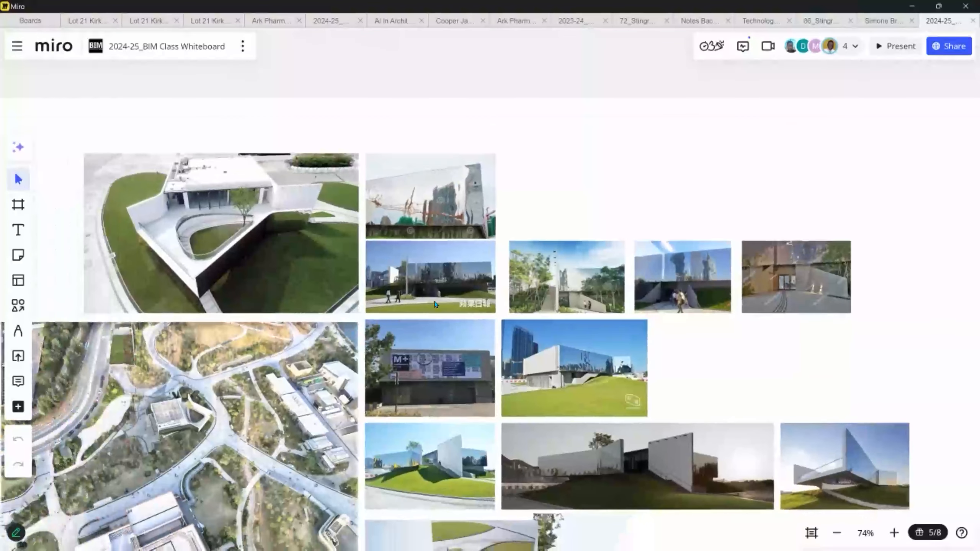
scroll(407, 330, up, 8)
scroll(386, 327, down, 6)
- Zoom in on the M+ building photos, bringing the aerial reference photo fully into view
drag(706, 433, 662, 235)
scroll(662, 236, down, 3)
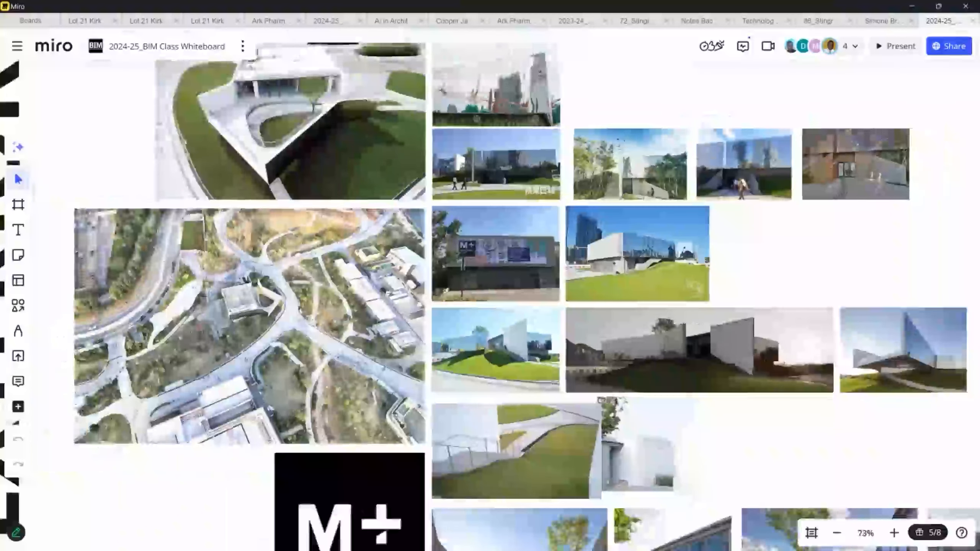
scroll(611, 251, up, 4)
scroll(610, 251, up, 3)
scroll(610, 251, down, 3)
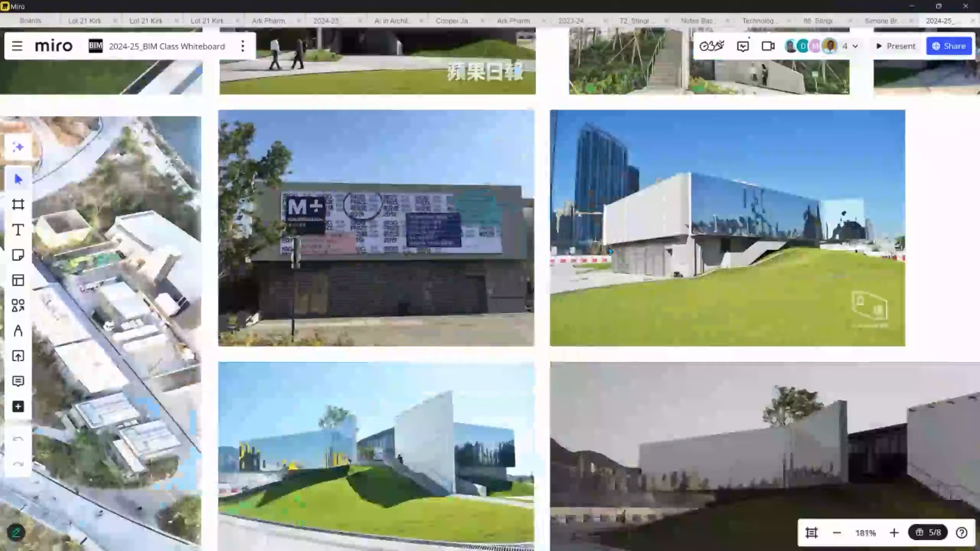
scroll(610, 251, up, 4)
scroll(633, 294, right, 5)
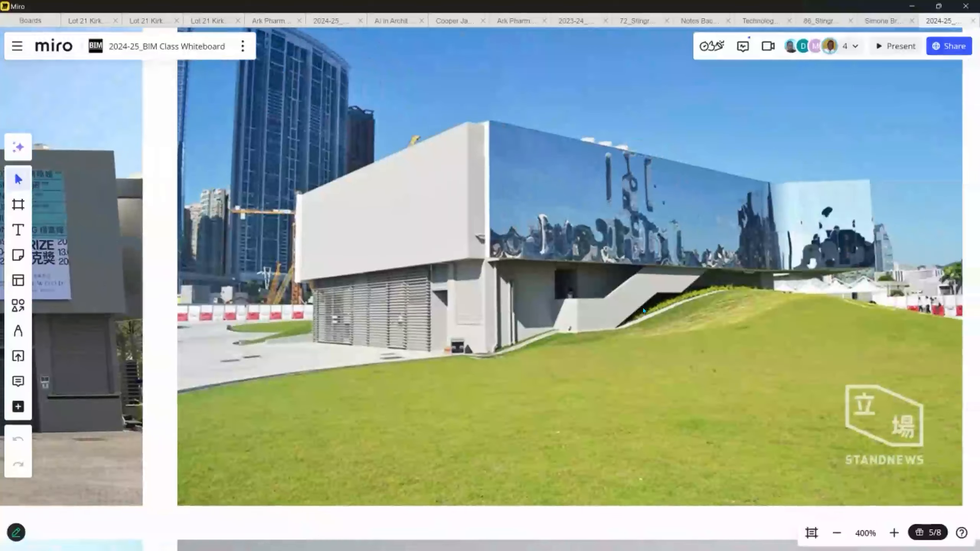
scroll(643, 311, down, 1)
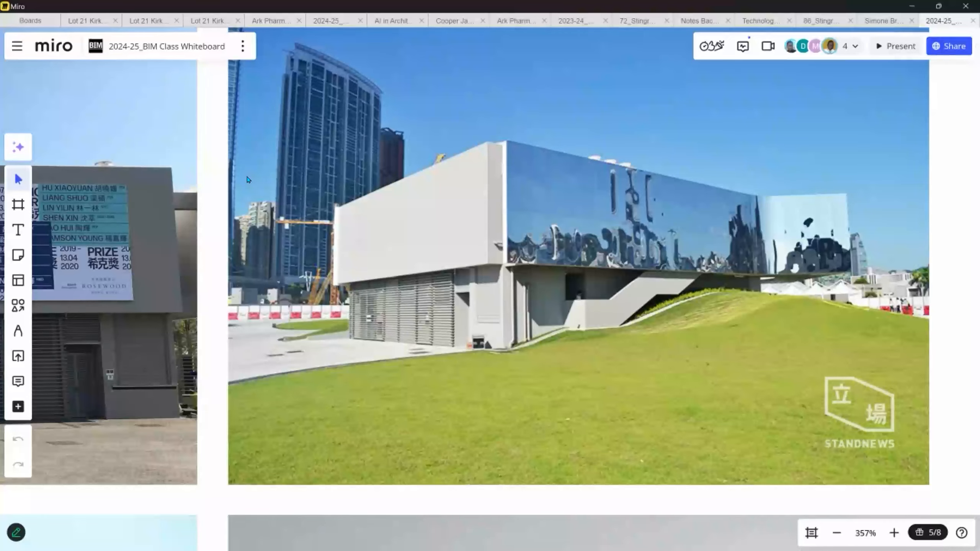
scroll(323, 167, down, 8)
middle_drag(324, 158, 440, 179)
middle_drag(147, 163, 287, 172)
scroll(222, 147, down, 5)
- Zoom out past the 3D section callout and Section 4 to the Ground & Upper Floor sheets
middle_drag(243, 83, 170, 210)
scroll(676, 290, up, 6)
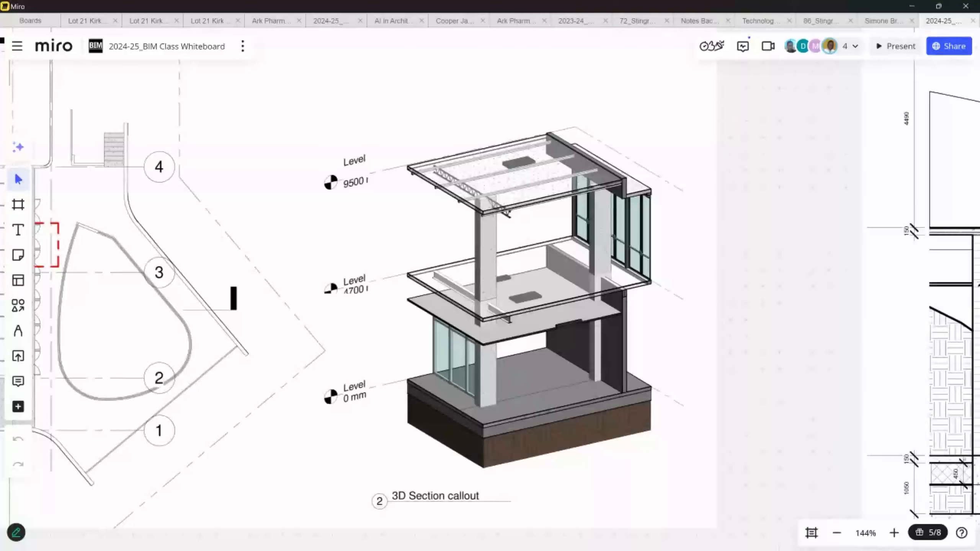
scroll(664, 288, up, 1)
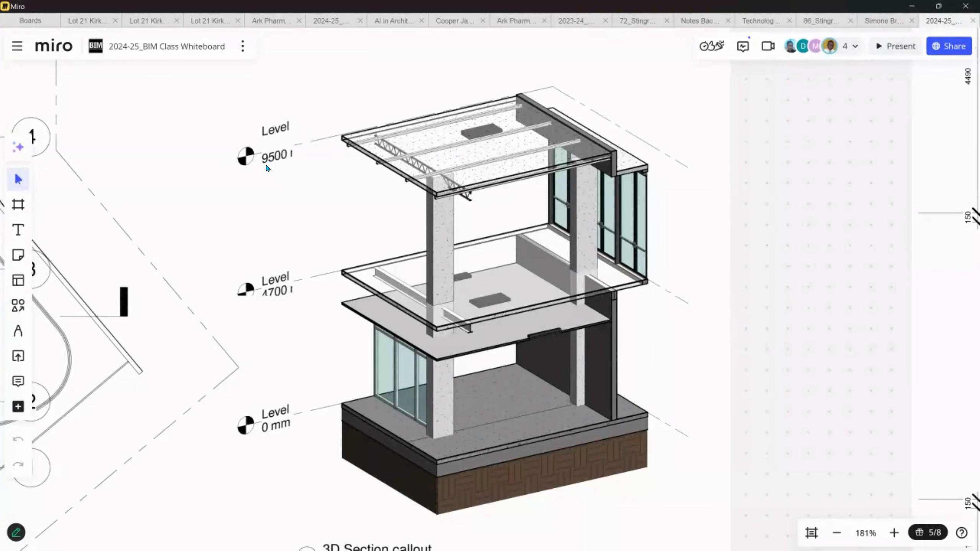
scroll(267, 166, down, 5)
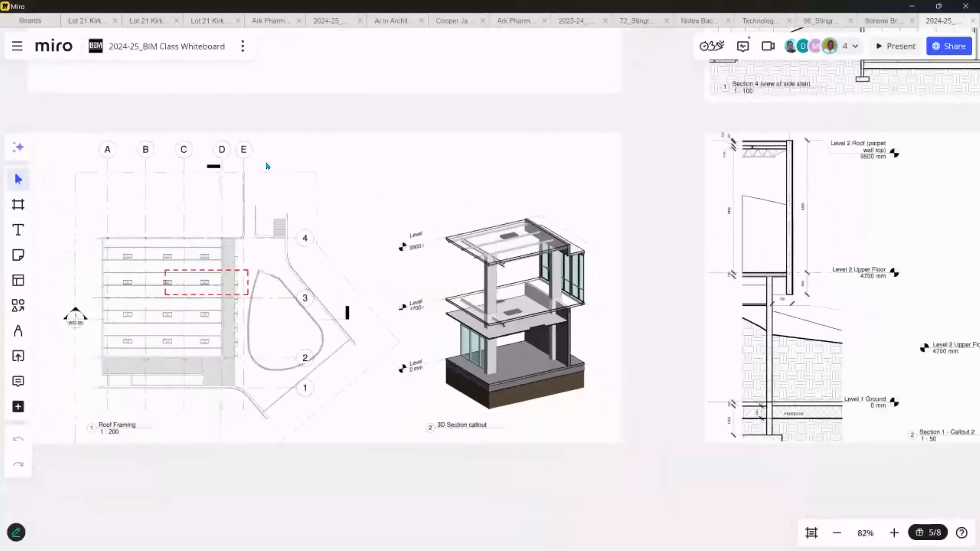
middle_drag(457, 54, 135, 189)
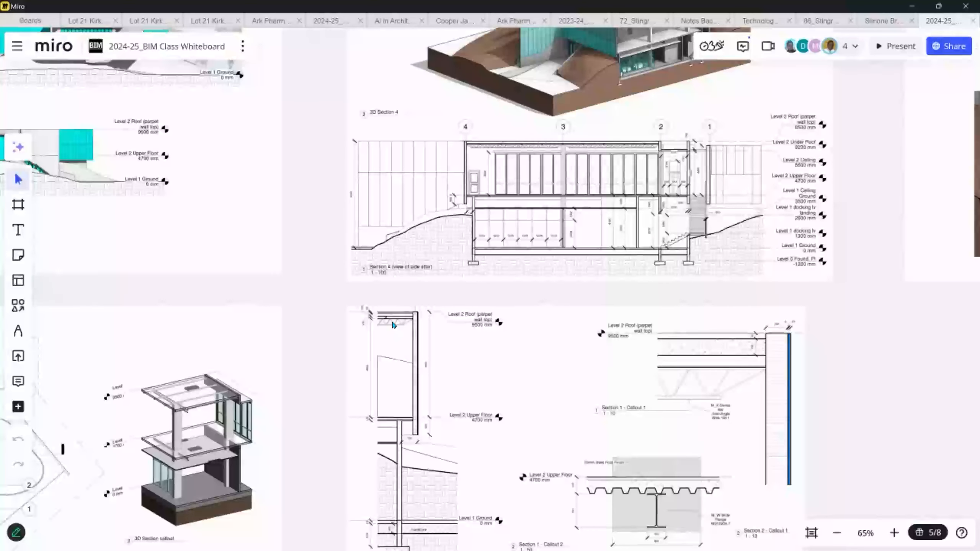
scroll(647, 261, up, 10)
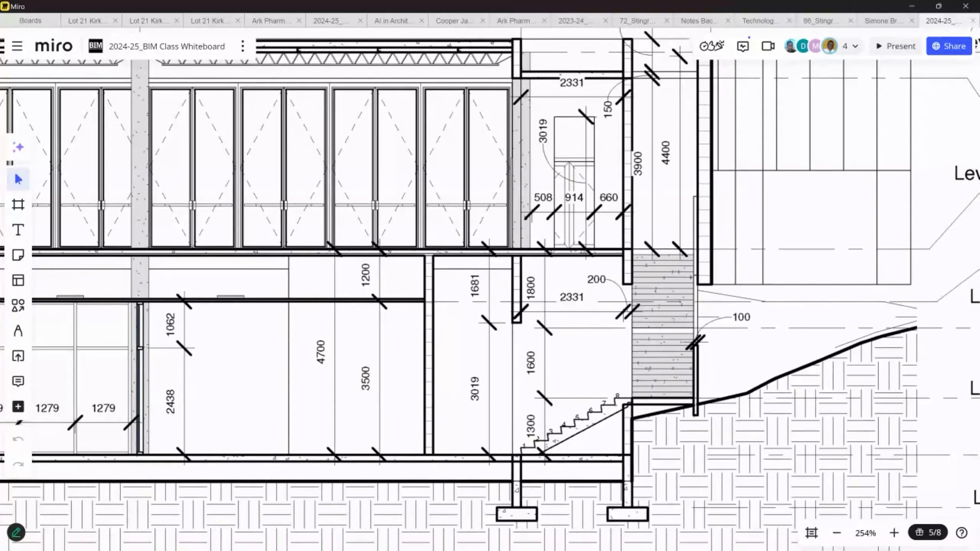
scroll(637, 444, down, 10)
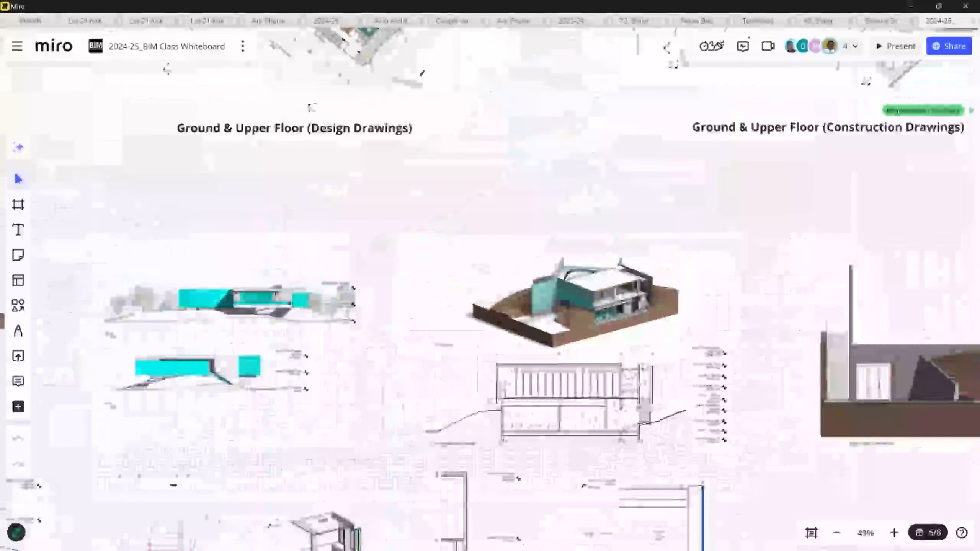
- Zoom into the stair area and dimensions of the Site Plan - Upper Floor drawing
scroll(640, 436, up, 10)
scroll(462, 186, down, 10)
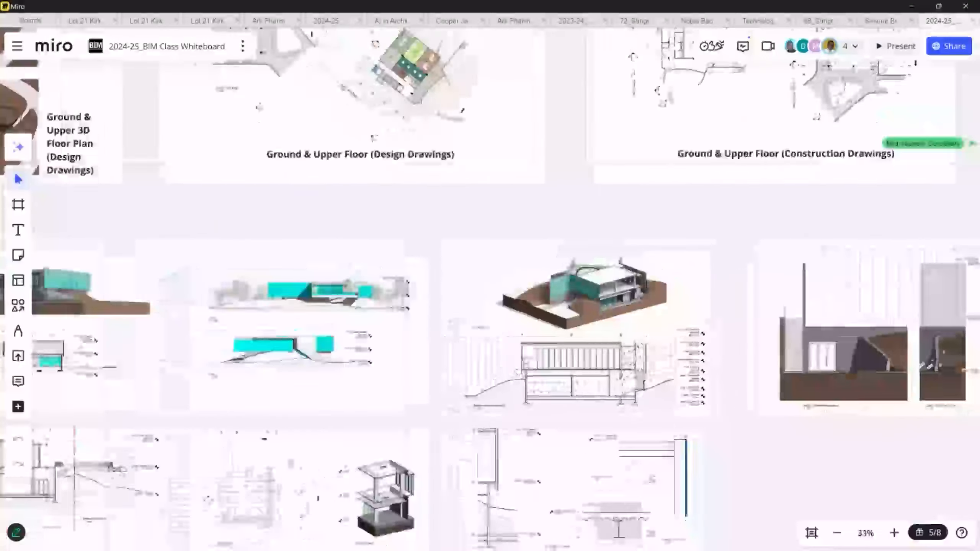
scroll(462, 187, up, 8)
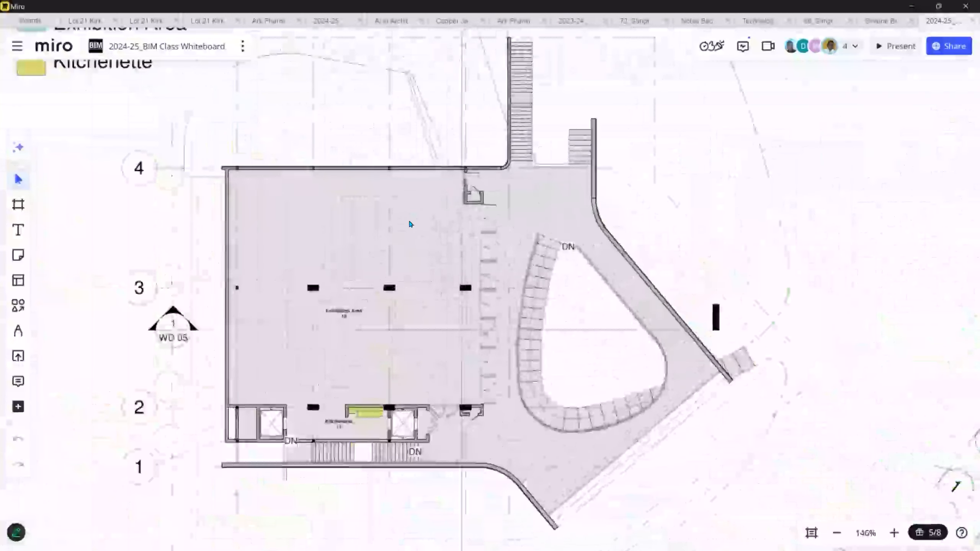
scroll(340, 405, down, 8)
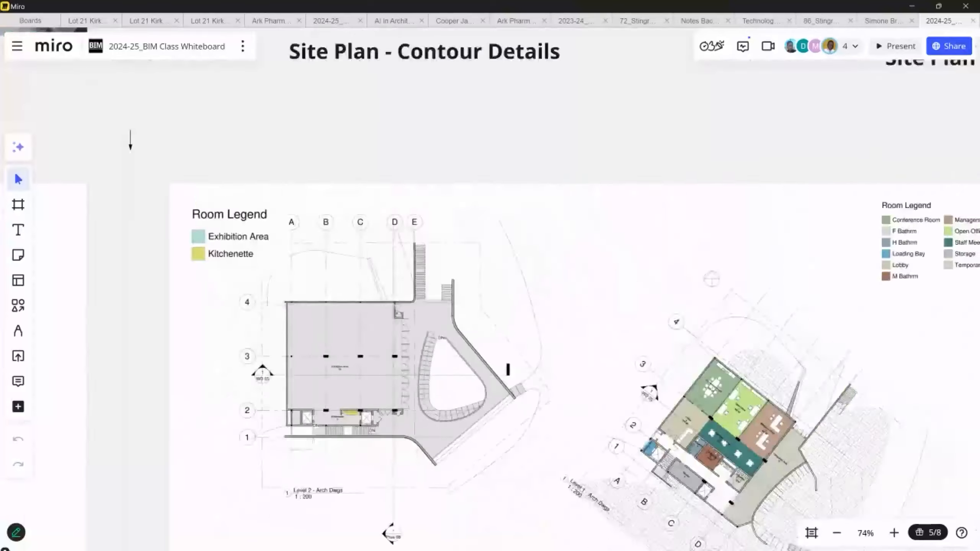
middle_drag(611, 177, 242, 218)
scroll(517, 182, up, 8)
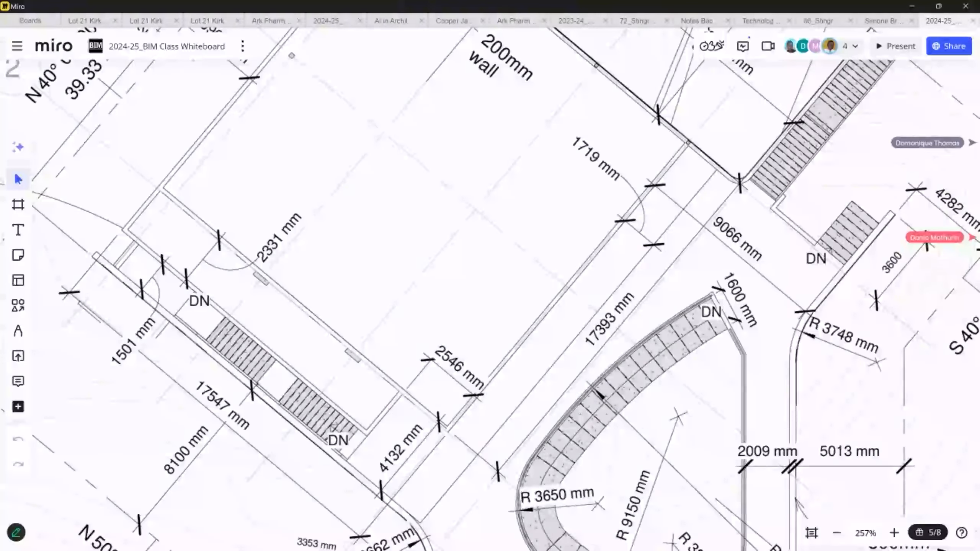
scroll(524, 192, down, 5)
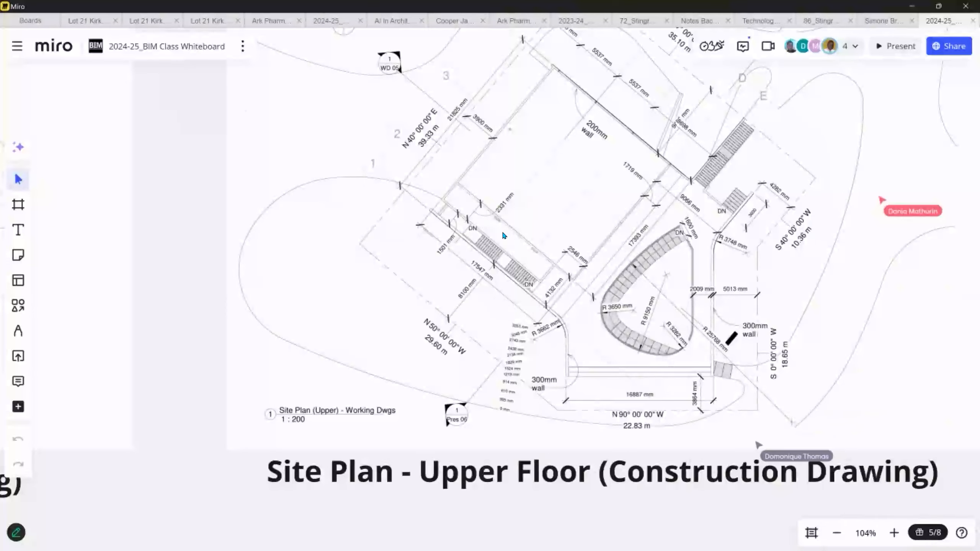
scroll(516, 277, up, 5)
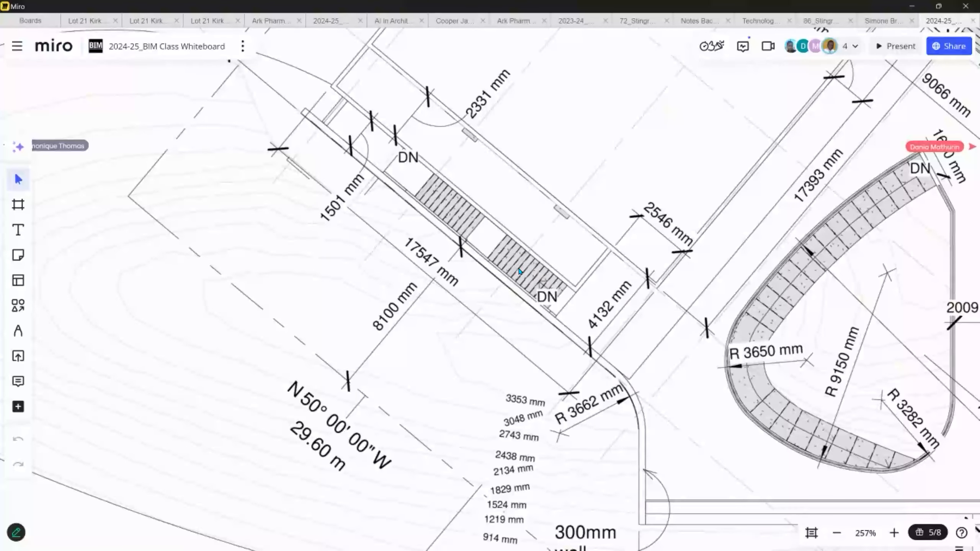
scroll(552, 279, down, 2)
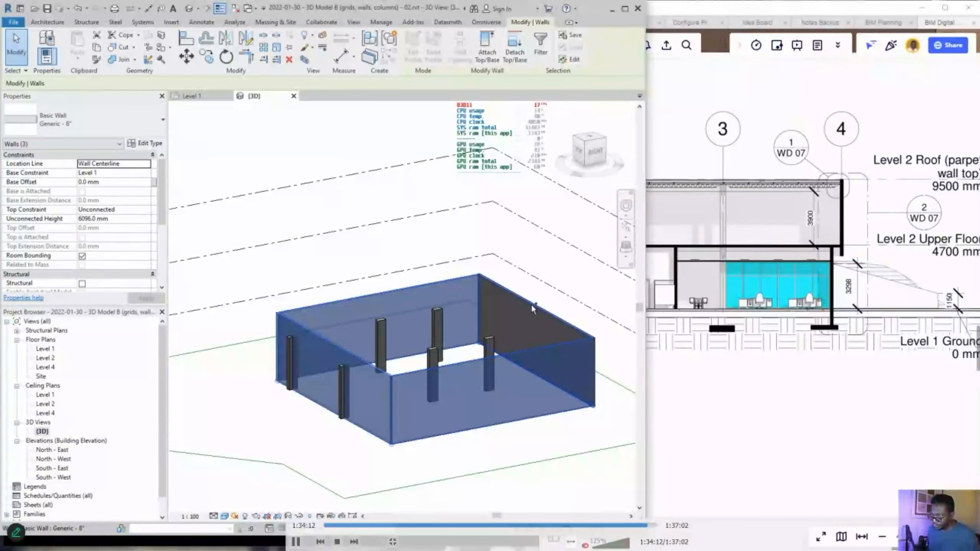
- Add the fourth wall to the selection and set Top Constraint to 'Up to level: Level 2'
ctrl+click(532, 303)
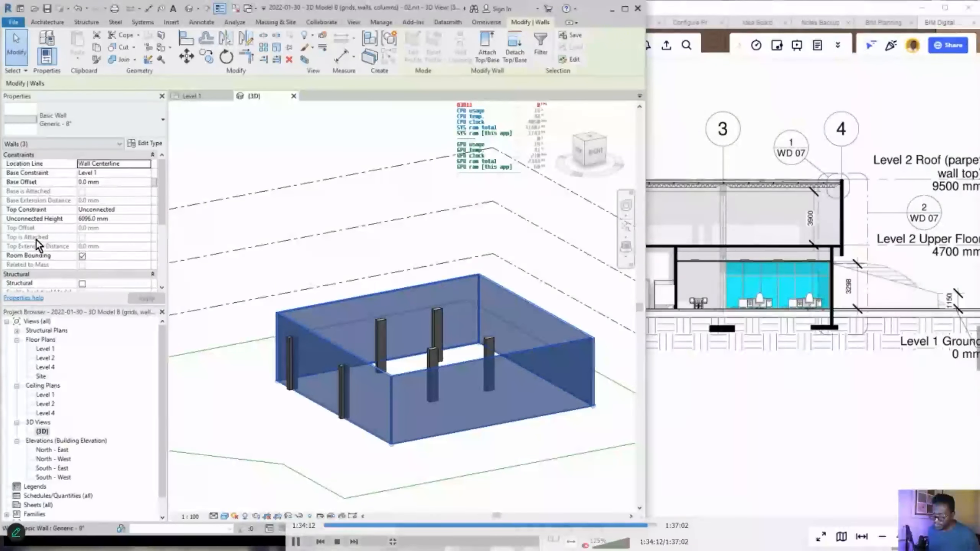
click(144, 211)
click(119, 234)
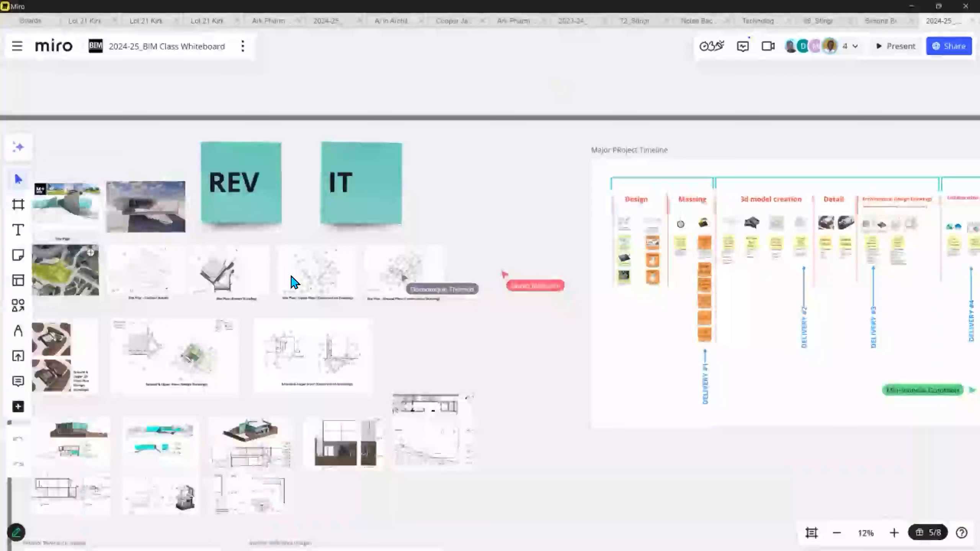
- Zoom into Setup BIM Server step 03, then zoom back out to 19%
scroll(308, 279, down, 8)
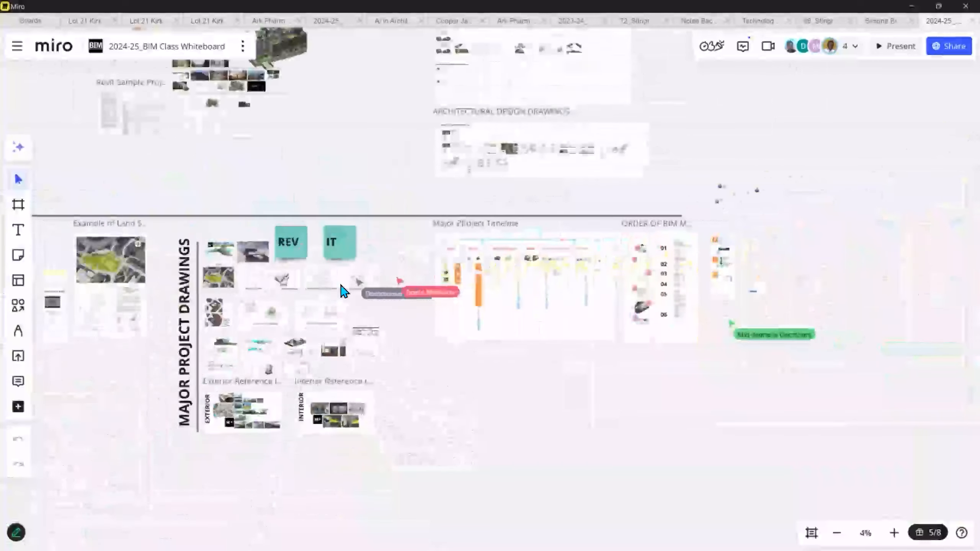
middle_drag(613, 276, 510, 255)
scroll(509, 253, up, 11)
scroll(479, 291, up, 6)
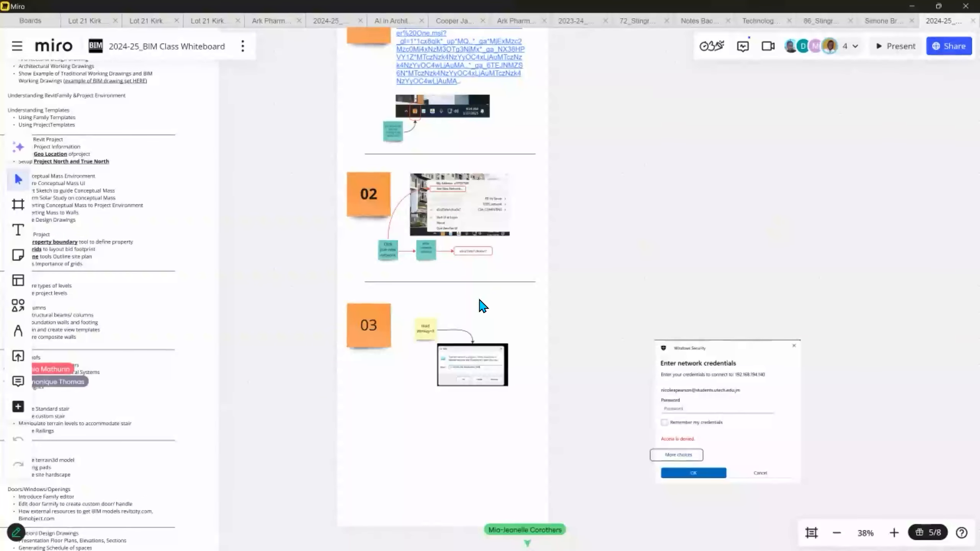
middle_drag(394, 338, 390, 342)
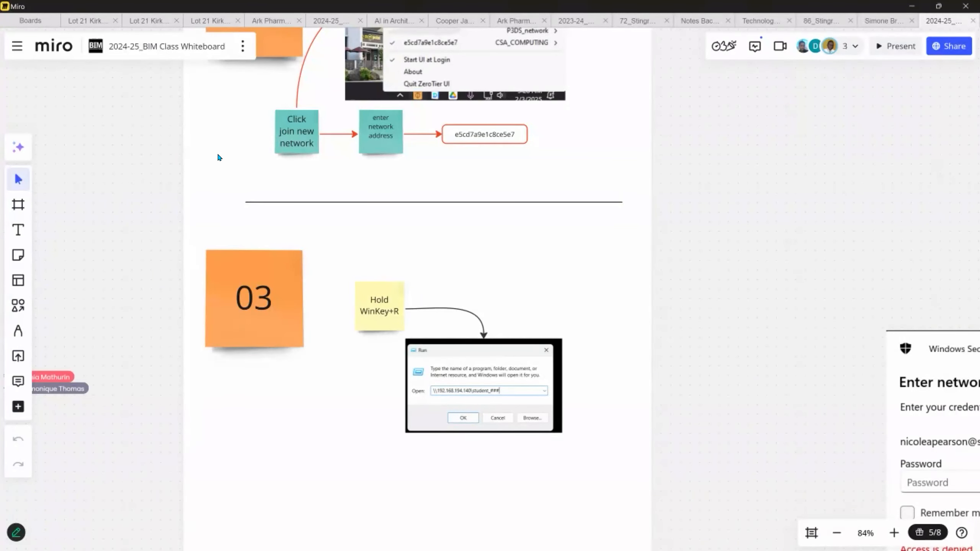
scroll(283, 157, down, 5)
scroll(284, 158, down, 4)
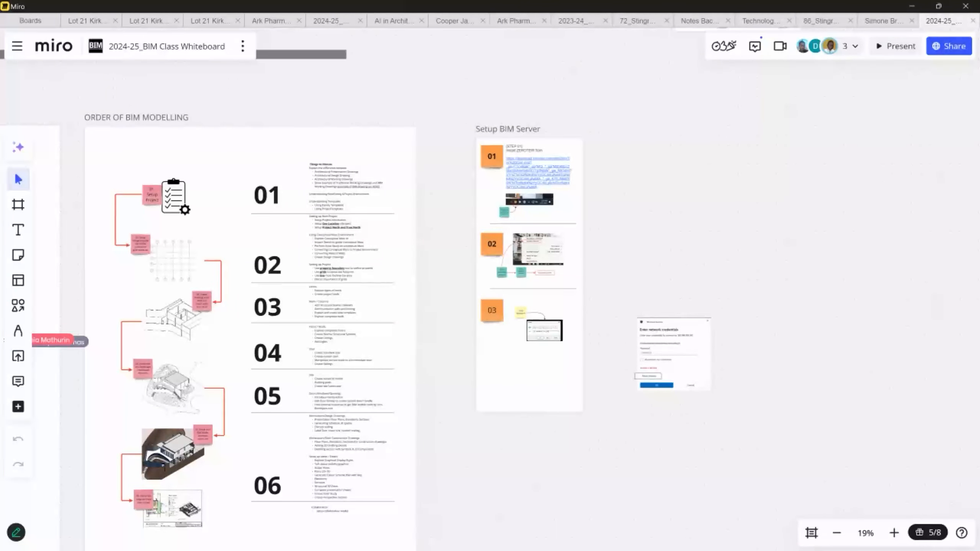
- Switch to the maximized browser and open the ARC3025 BIM course page
key(alt+Tab)
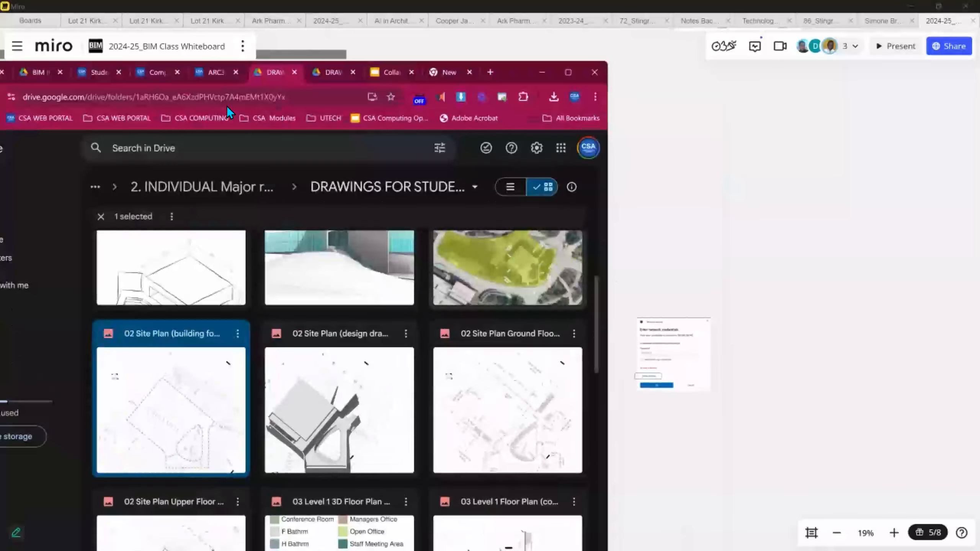
key(super+Up)
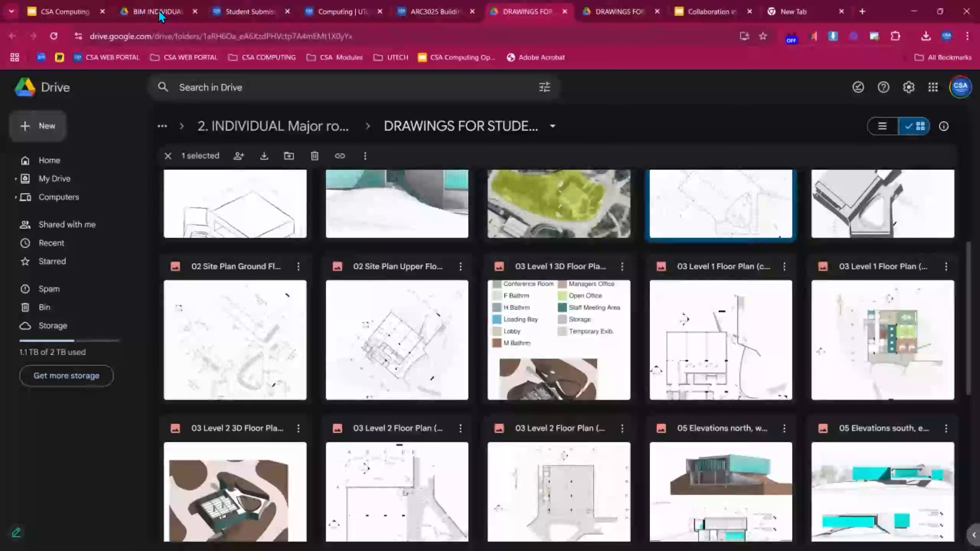
click(242, 12)
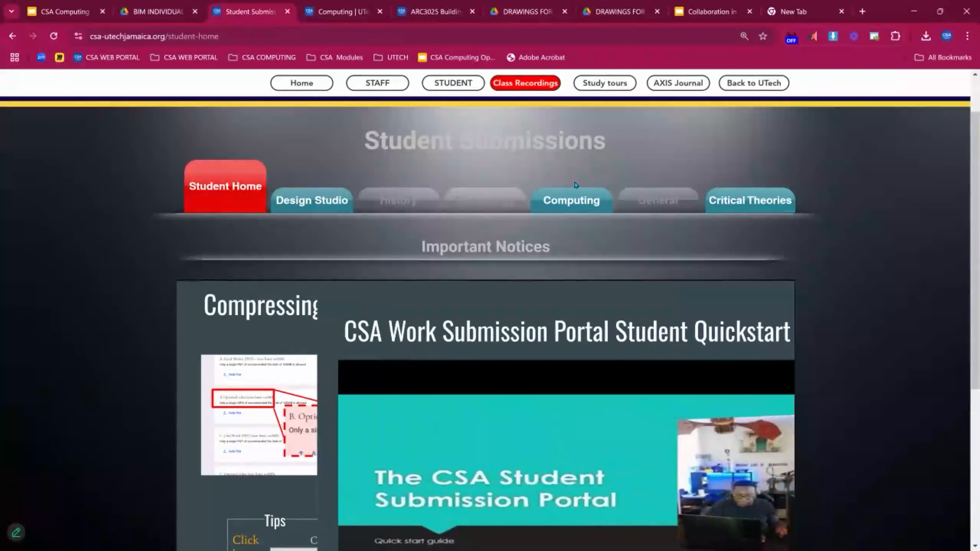
click(421, 12)
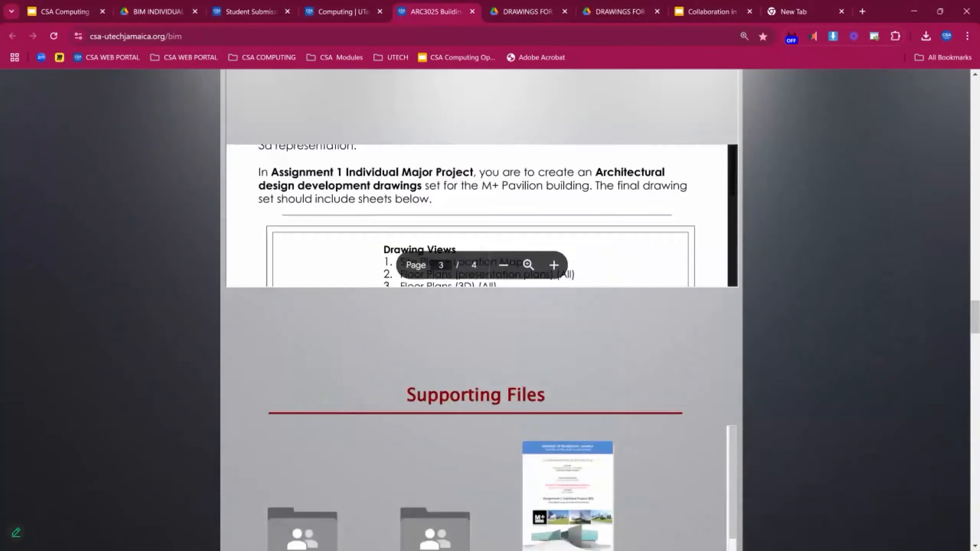
- Scroll through the Targets list, highlighting the Levels, Walls, Grids target, then return to the page top
scroll(483, 309, down, 20)
scroll(482, 309, up, 8)
scroll(482, 309, down, 2)
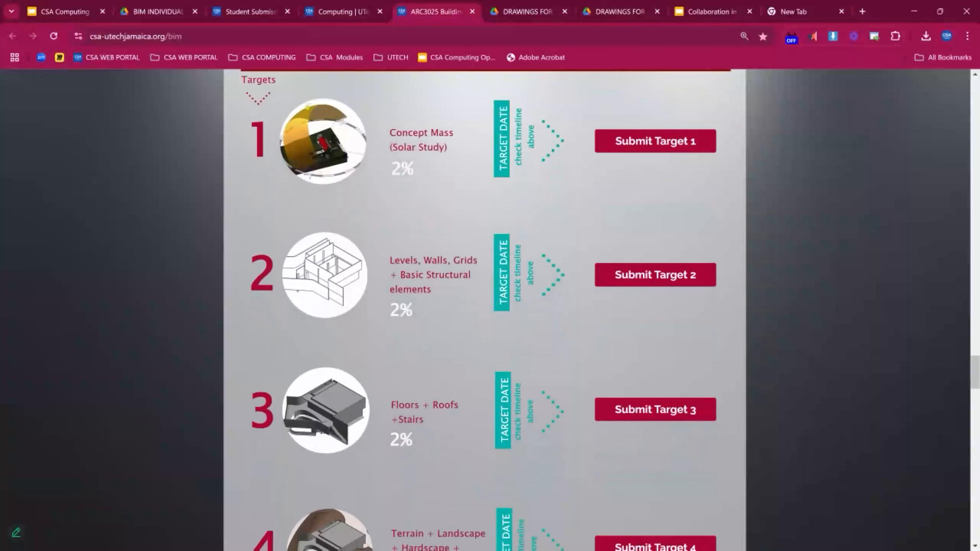
drag(394, 264, 195, 132)
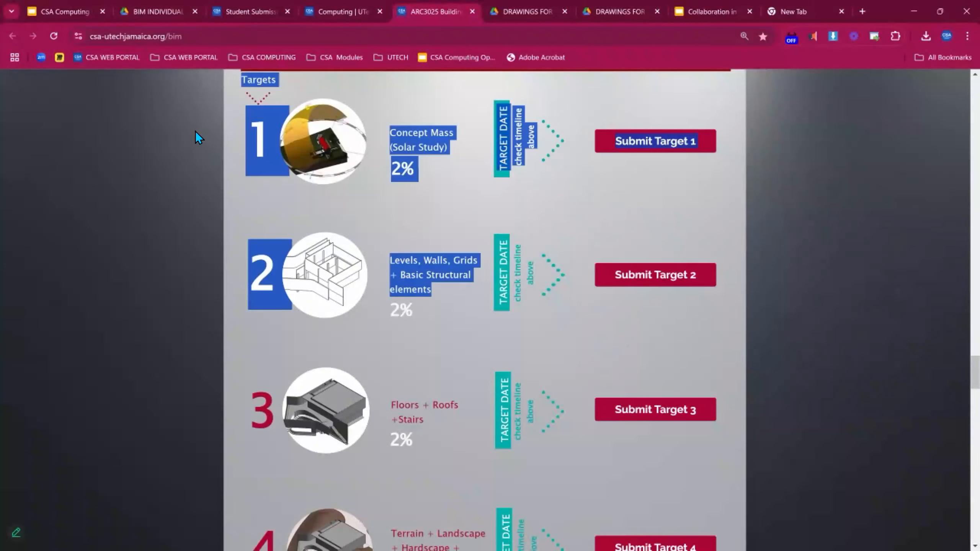
click(210, 138)
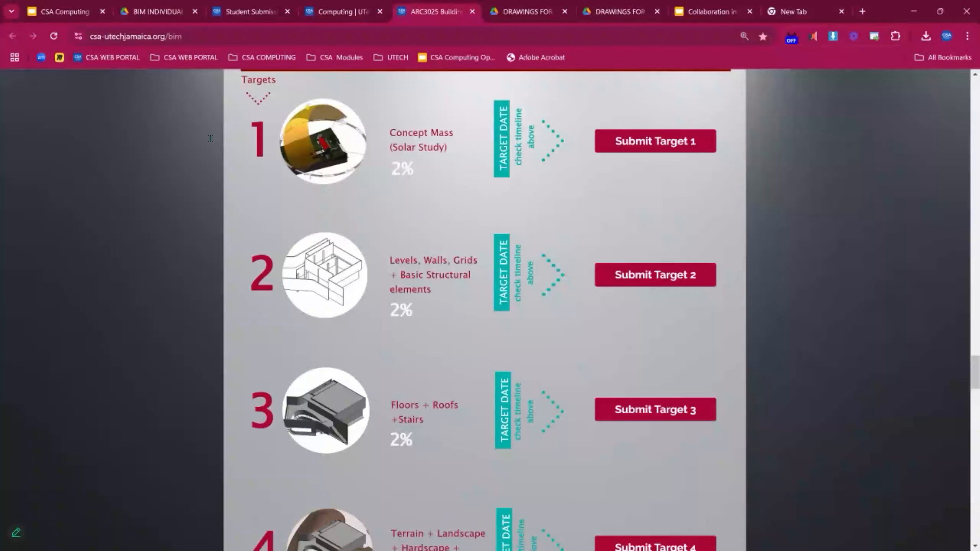
scroll(262, 153, up, 20)
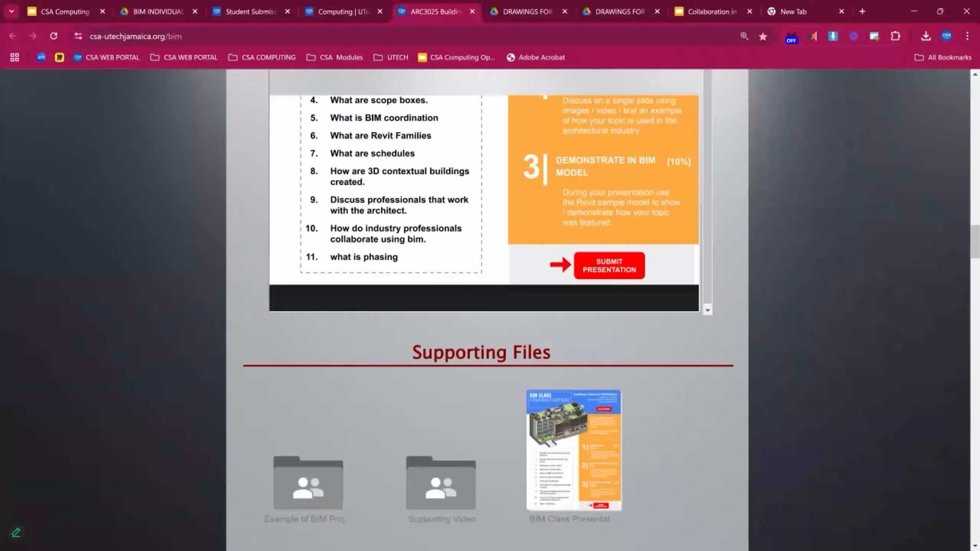
scroll(303, 139, up, 20)
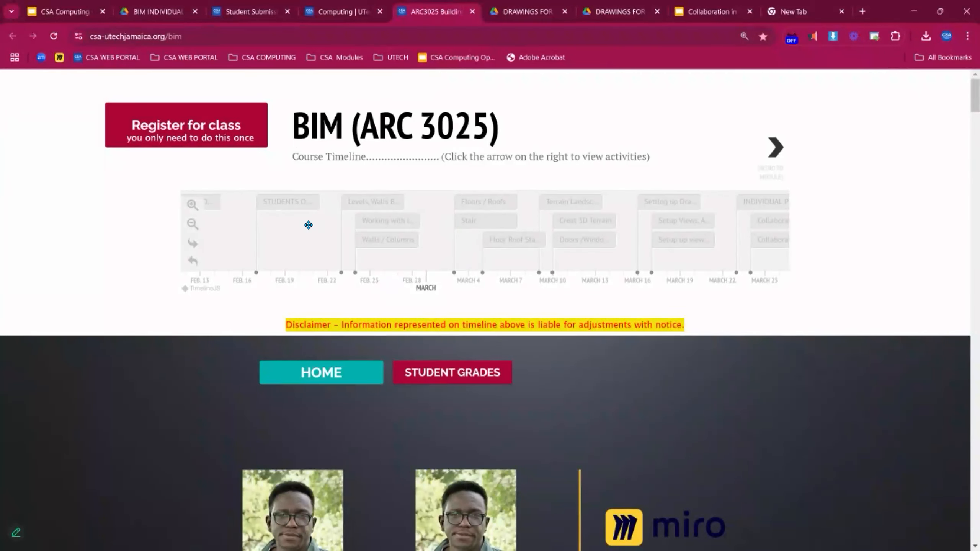
- Open the 'Levels, Walls B...' event on the course timeline
click(391, 207)
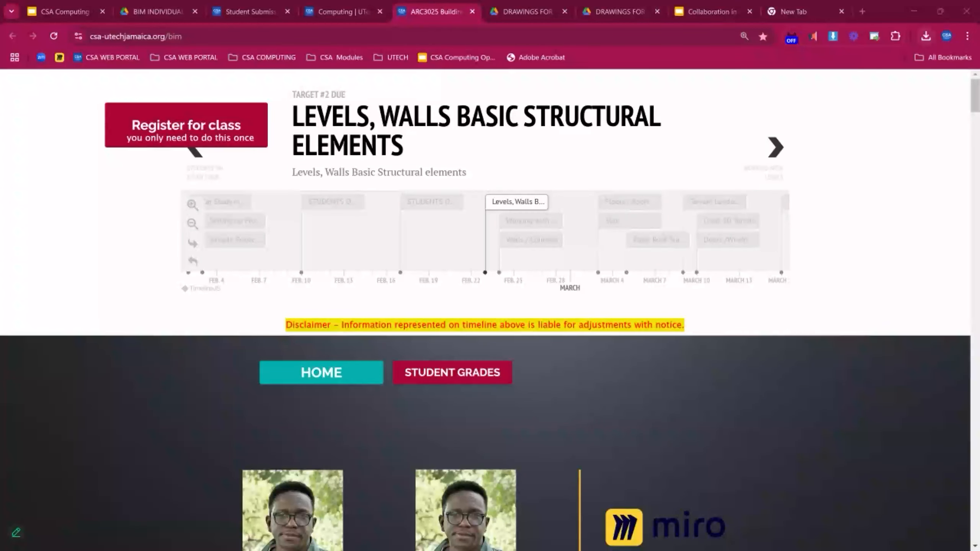
- Minimize Chrome and bring the SYNC and SAVE diagram beside Frame 2 into view
click(914, 11)
scroll(158, 148, down, 5)
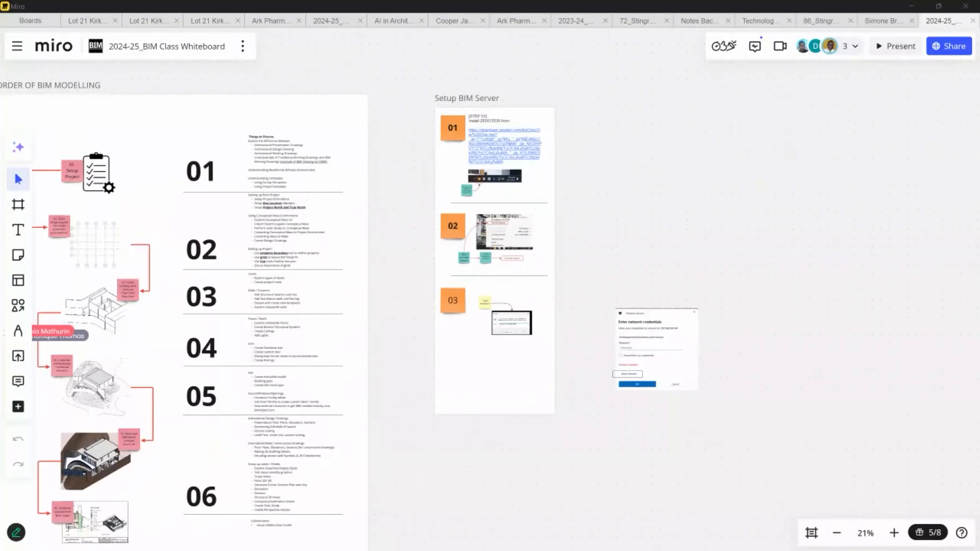
scroll(219, 256, up, 10)
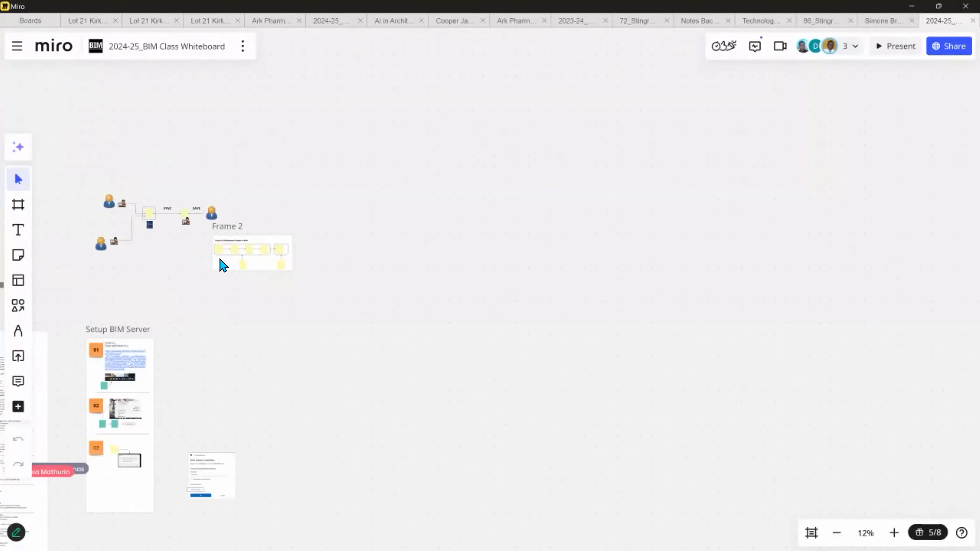
middle_drag(232, 376, 642, 421)
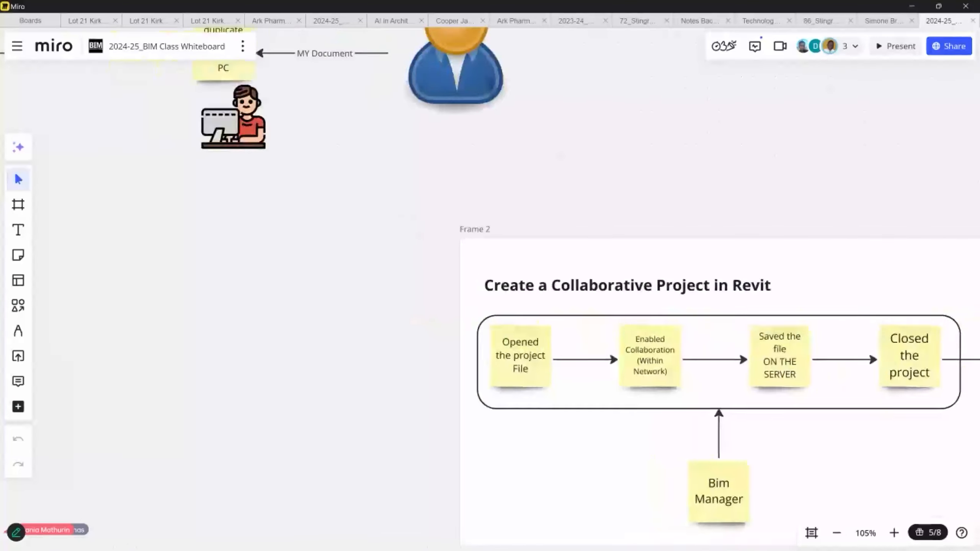
scroll(655, 424, down, 3)
scroll(433, 260, up, 3)
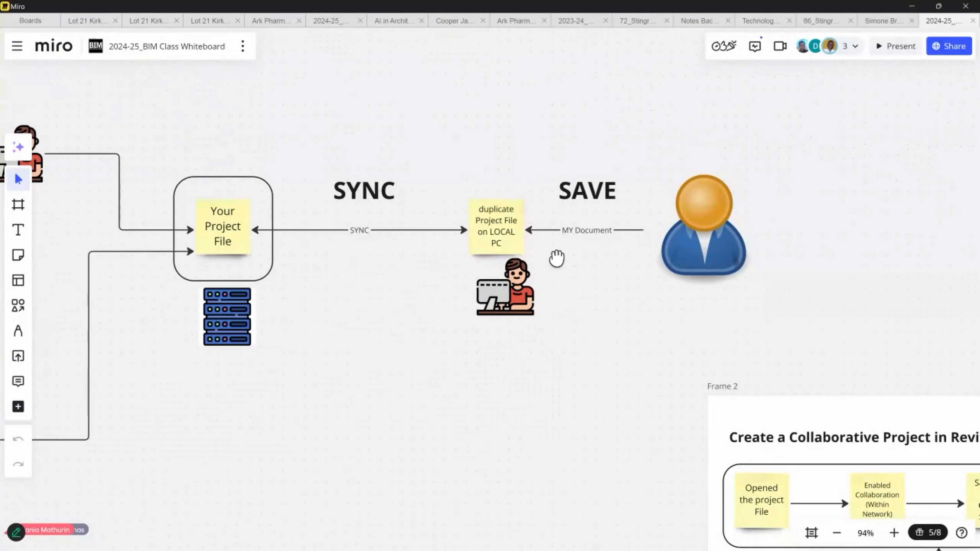
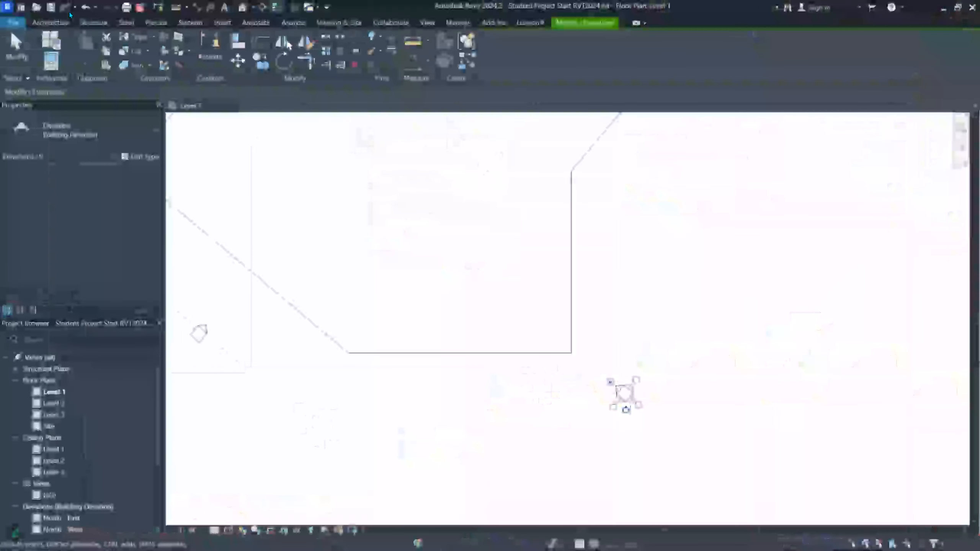
- Close the Student Project Start model without saving its changes, dismissing the save reminder
click(31, 22)
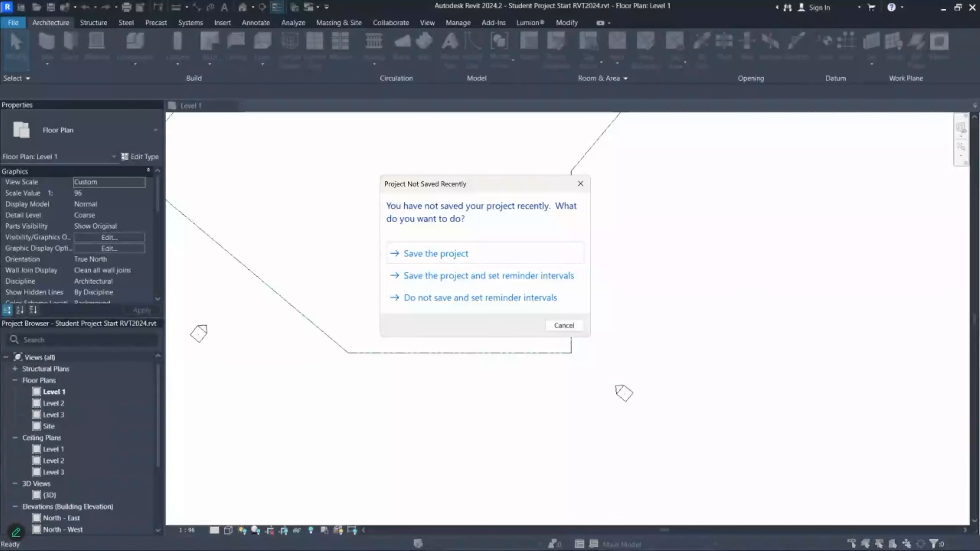
click(566, 326)
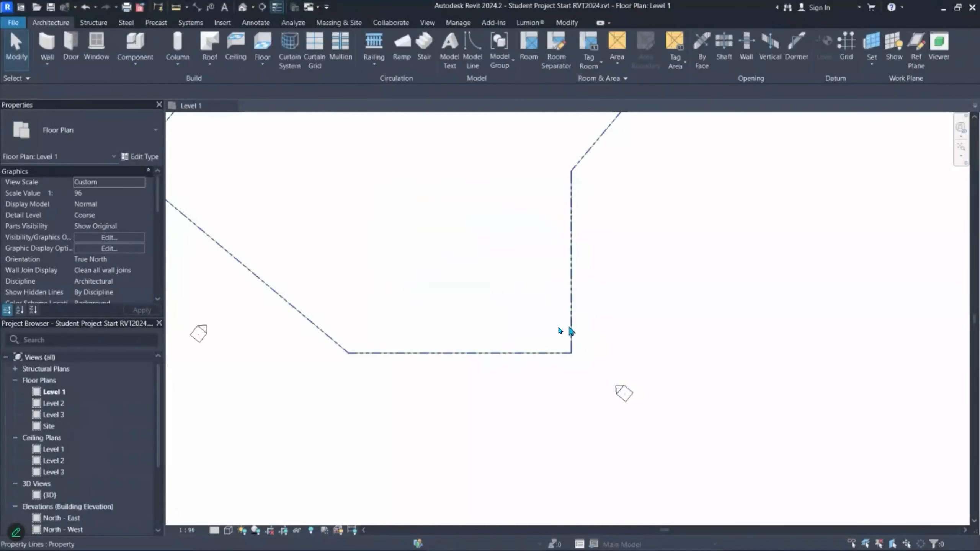
click(232, 105)
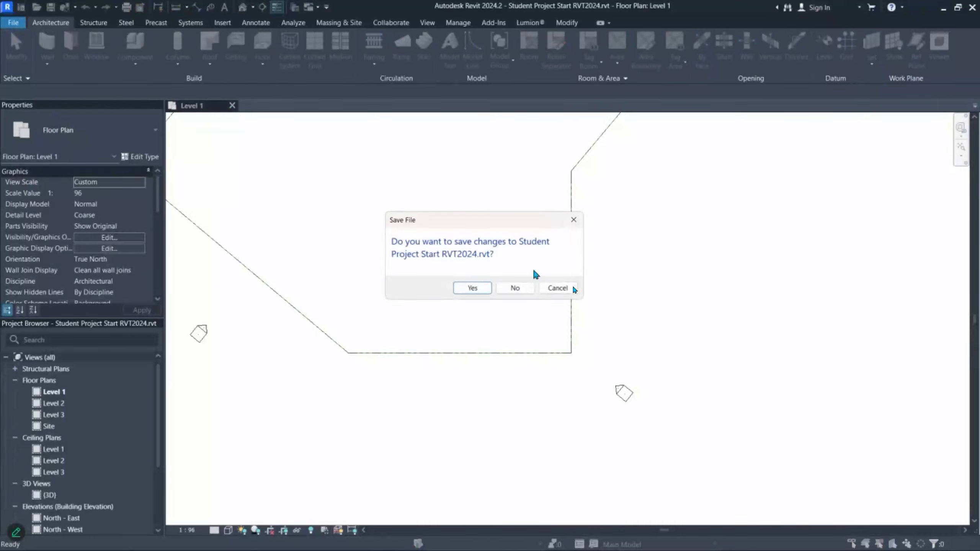
click(525, 290)
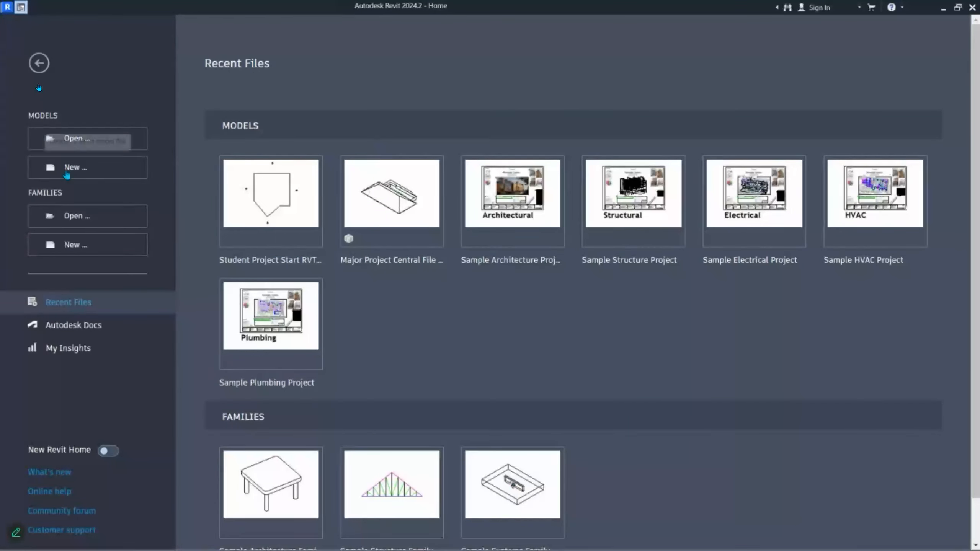
- Open the Major Project Central File v1 local copy from the Documents folder
click(111, 141)
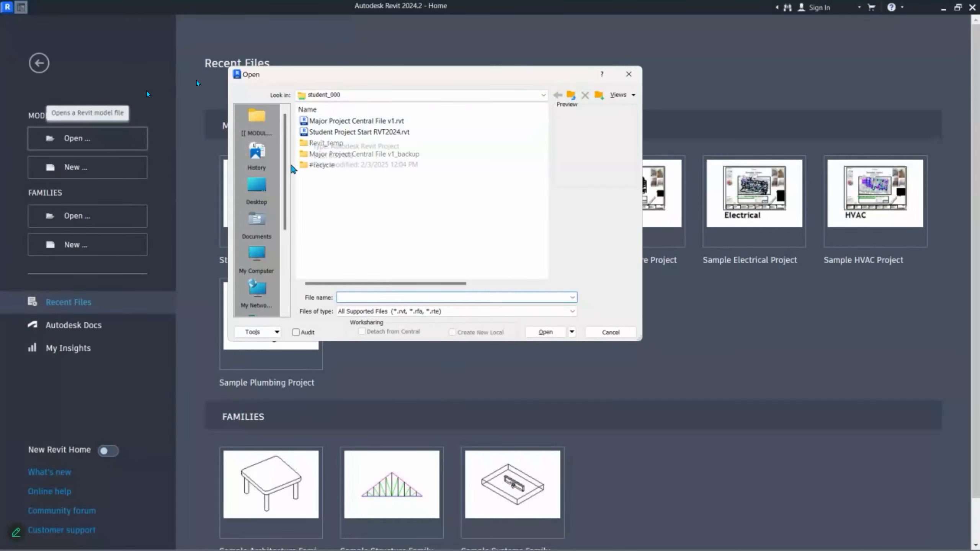
scroll(281, 220, down, 3)
scroll(254, 223, up, 3)
click(255, 222)
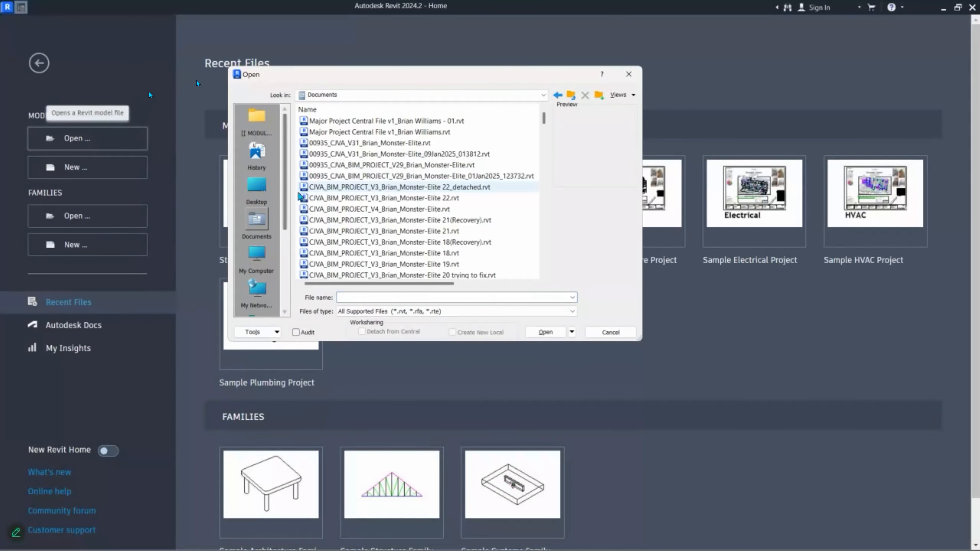
click(439, 123)
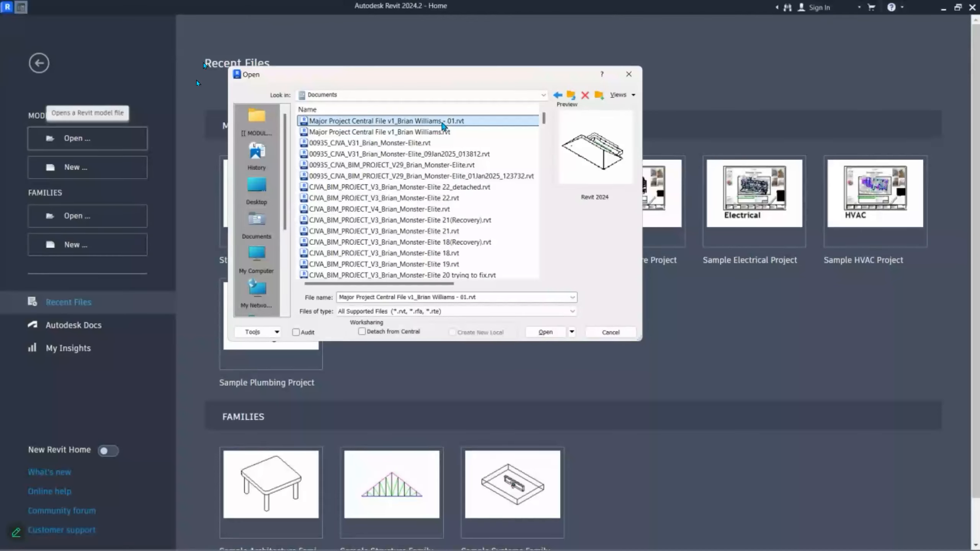
double_click(439, 122)
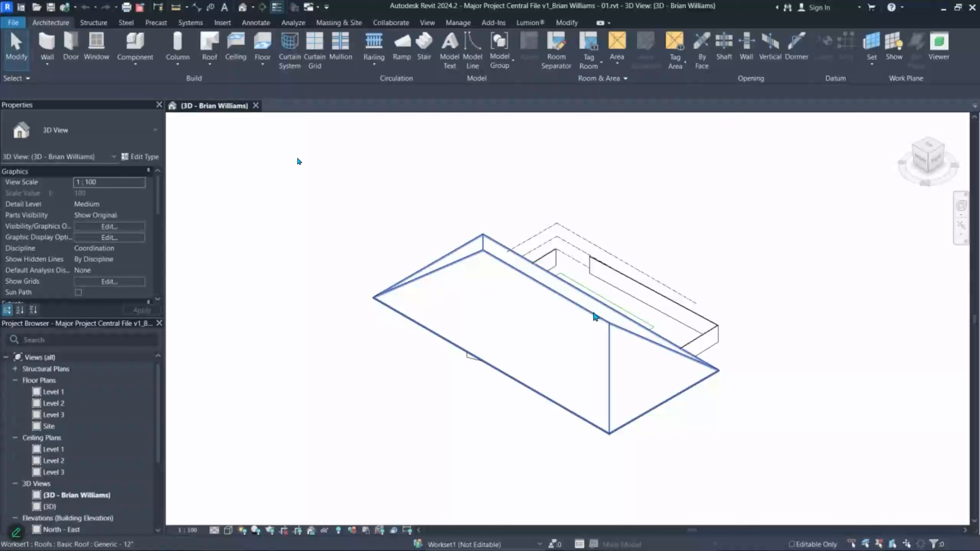
- Delete the roof from the building in the 3D view
click(595, 317)
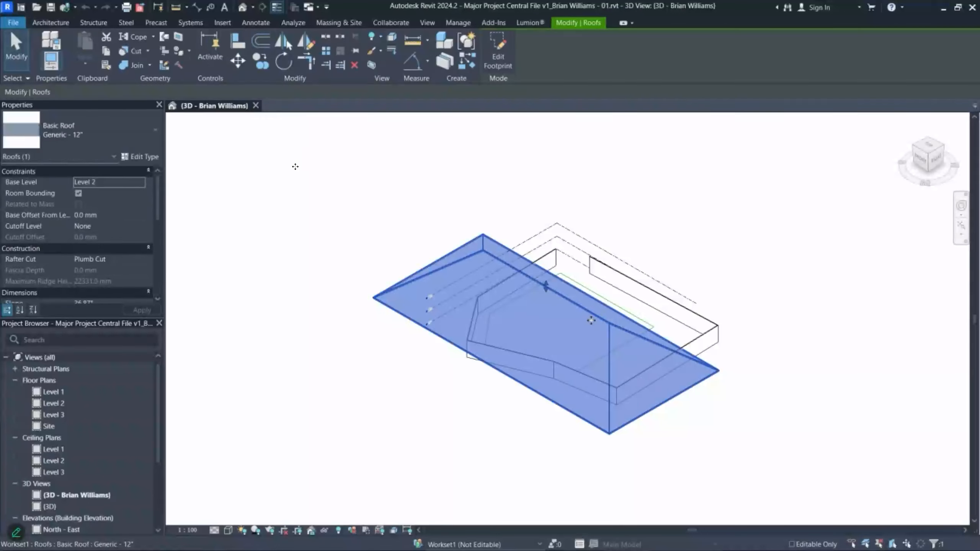
key(Delete)
middle_drag(581, 362, 454, 339)
scroll(403, 253, up, 2)
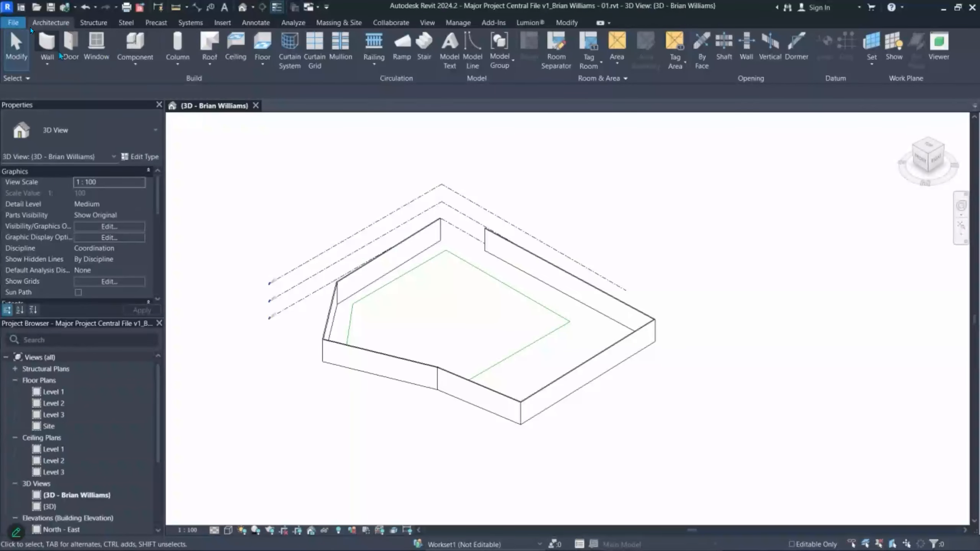
- Draw a chain of four Generic - 8" walls around the building's back and side
click(54, 46)
click(561, 427)
click(716, 340)
click(385, 145)
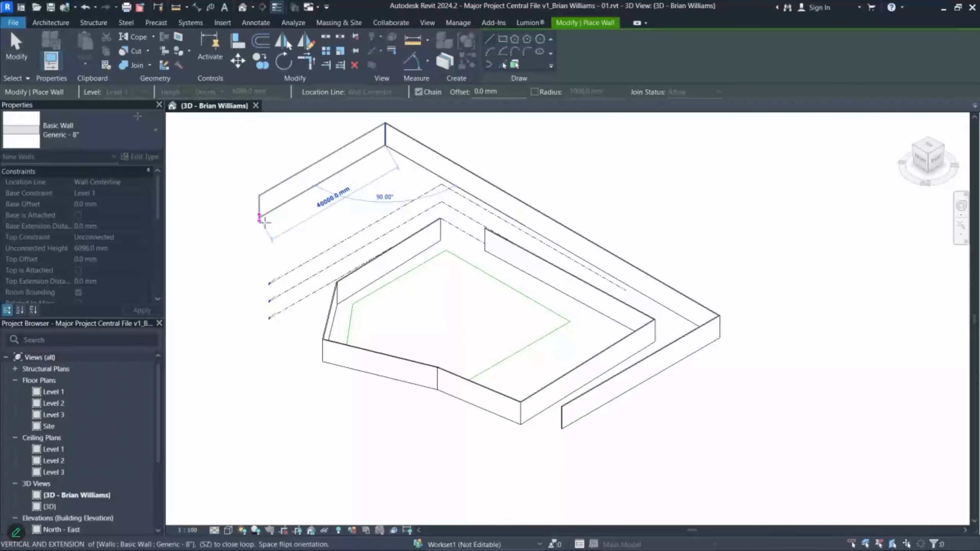
click(247, 224)
key(Escape)
key(Escape)
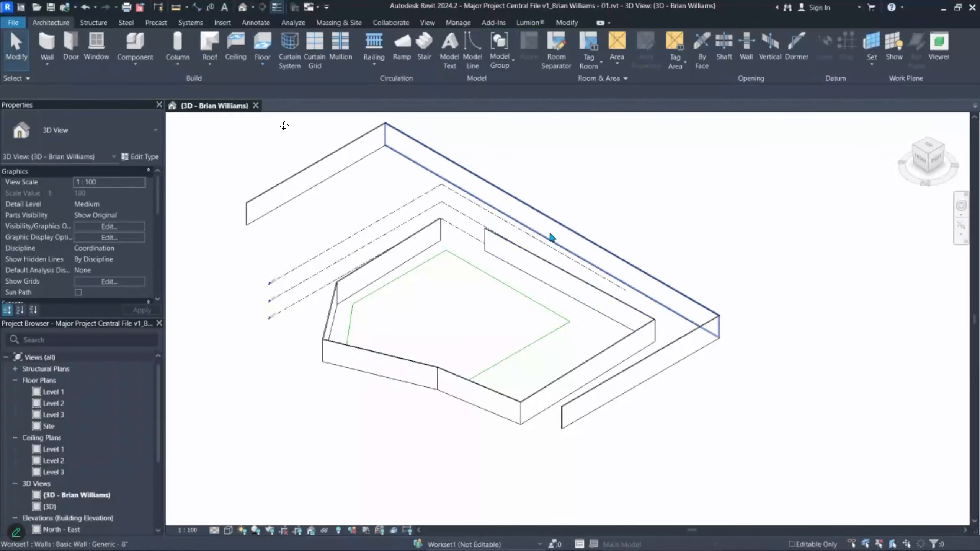
middle_drag(602, 208, 600, 263)
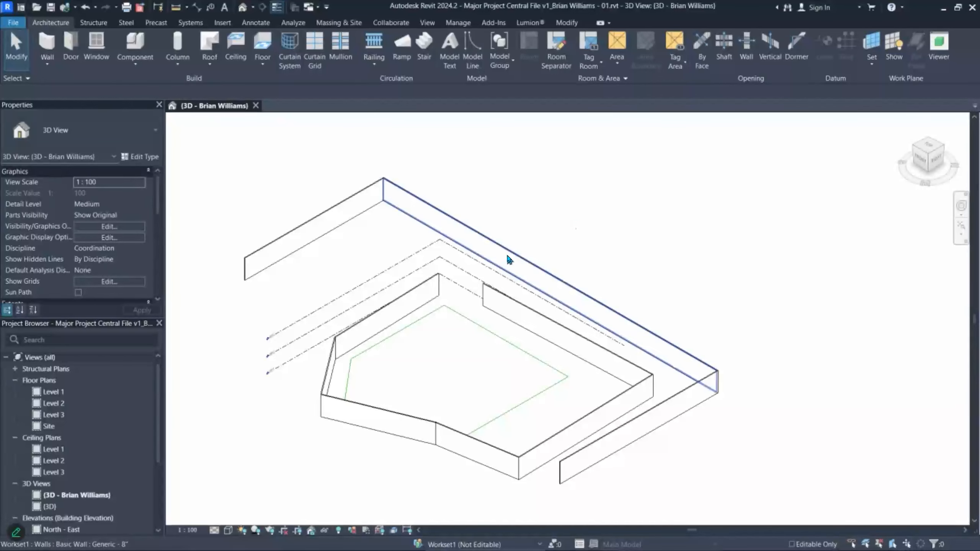
middle_drag(509, 255, 532, 241)
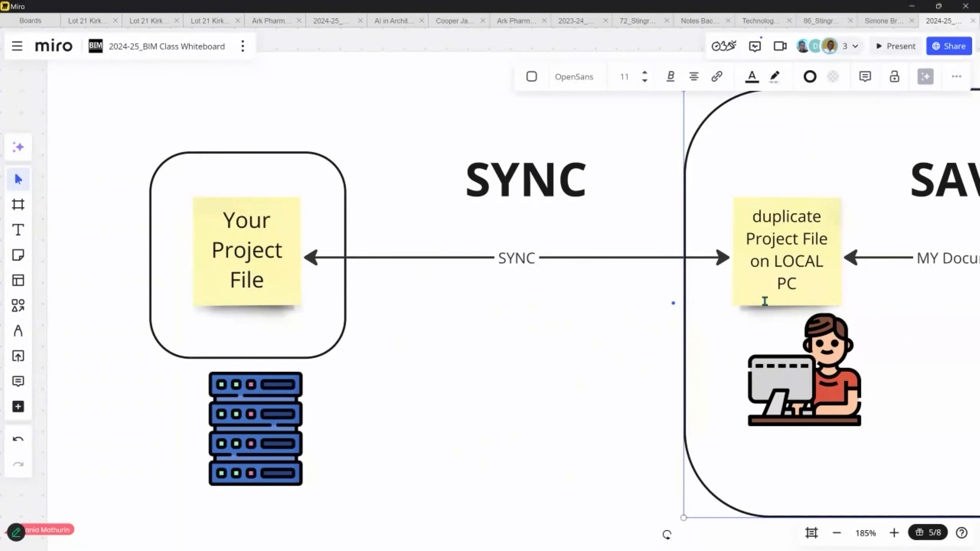
- Navigate the board to the ZeroTier menu screenshot showing Join New Network
scroll(411, 304, down, 8)
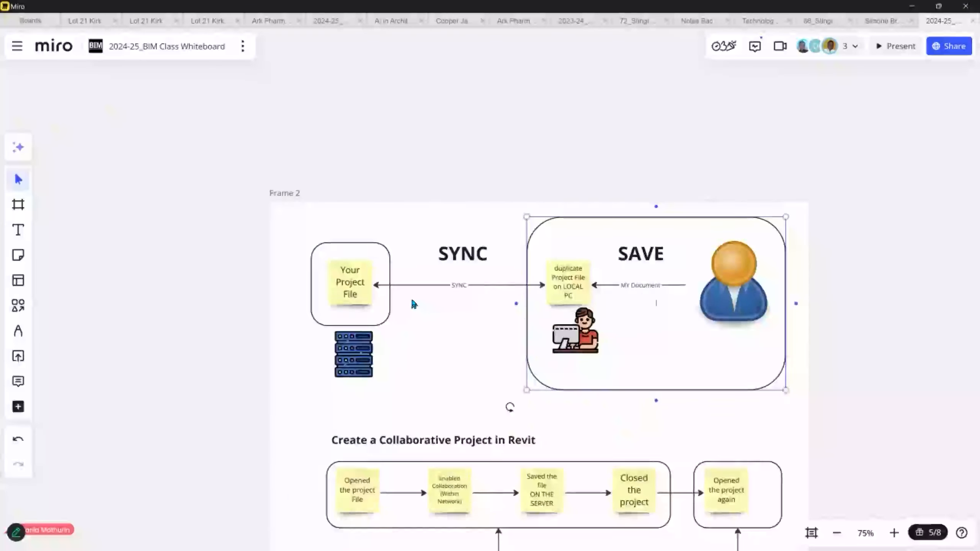
scroll(406, 340, down, 7)
middle_drag(218, 308, 700, 340)
middle_drag(829, 428, 638, 277)
scroll(702, 349, up, 4)
scroll(637, 323, up, 12)
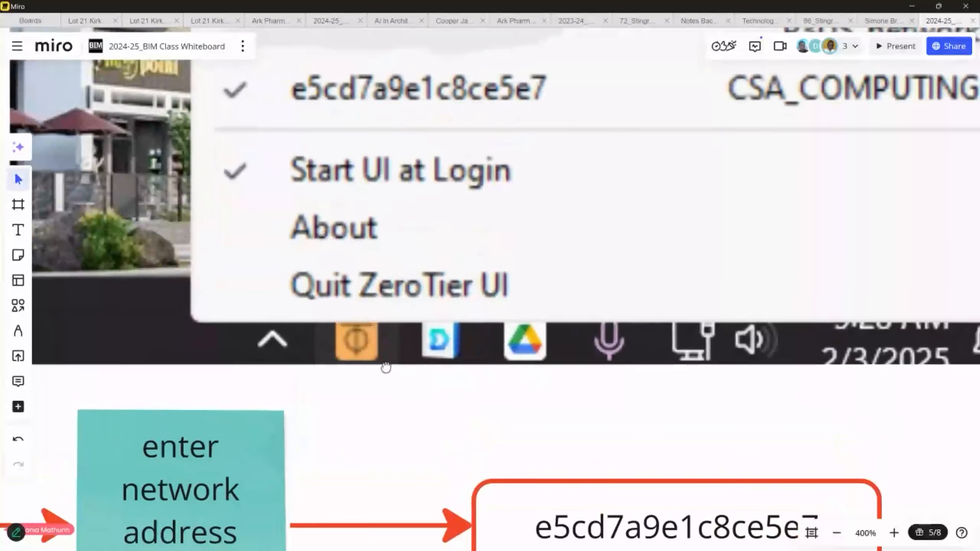
middle_drag(386, 367, 403, 442)
scroll(394, 442, down, 1)
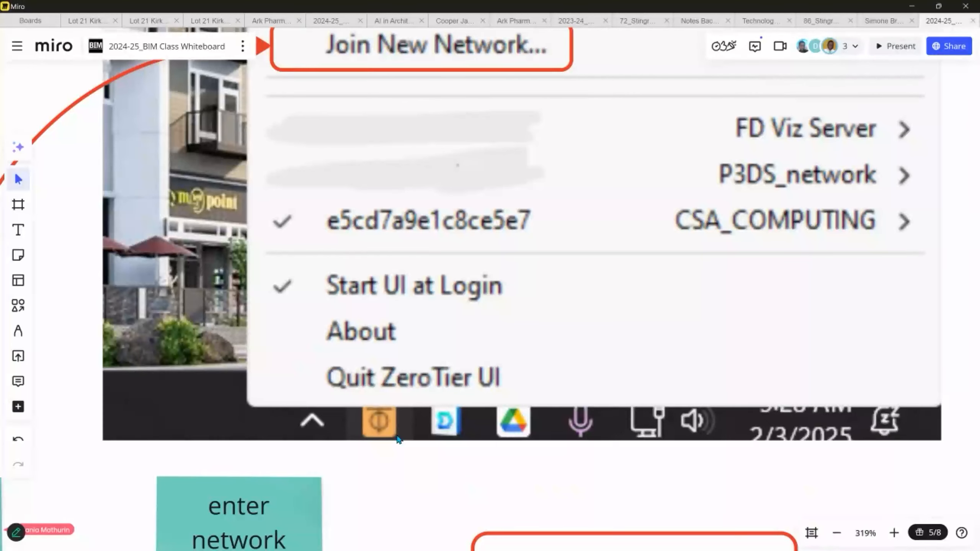
scroll(398, 425, down, 3)
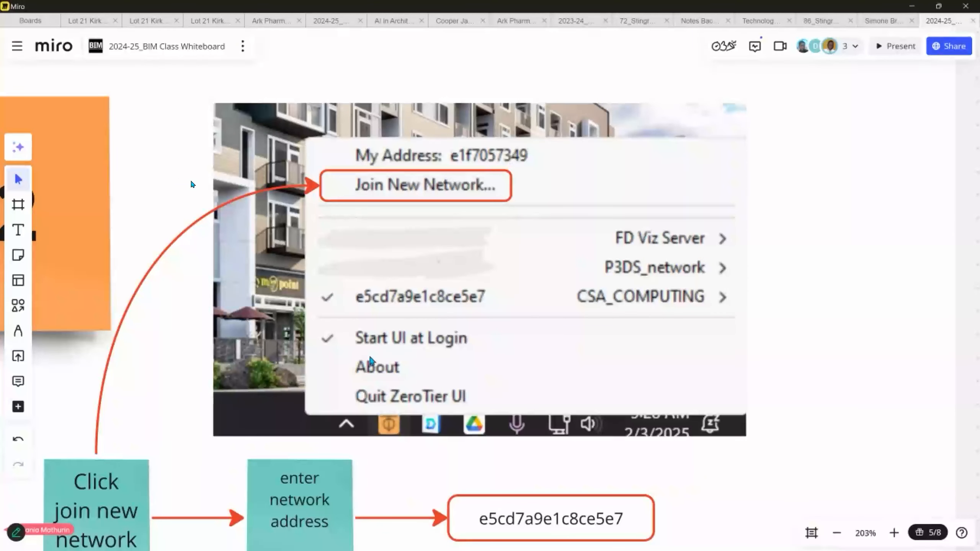
scroll(444, 313, up, 3)
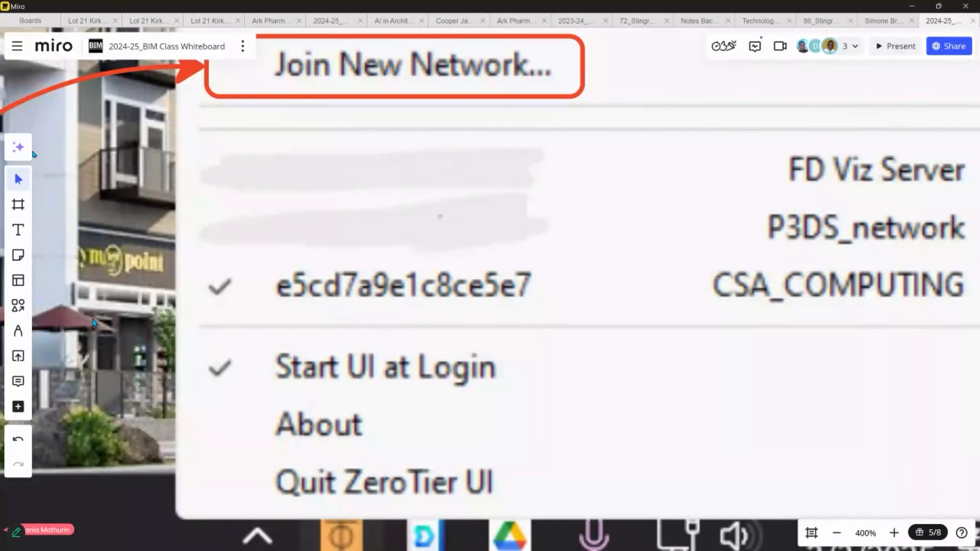
- Draw a rounded rectangle around Start UI at Login, widened to include its checkmark
click(18, 306)
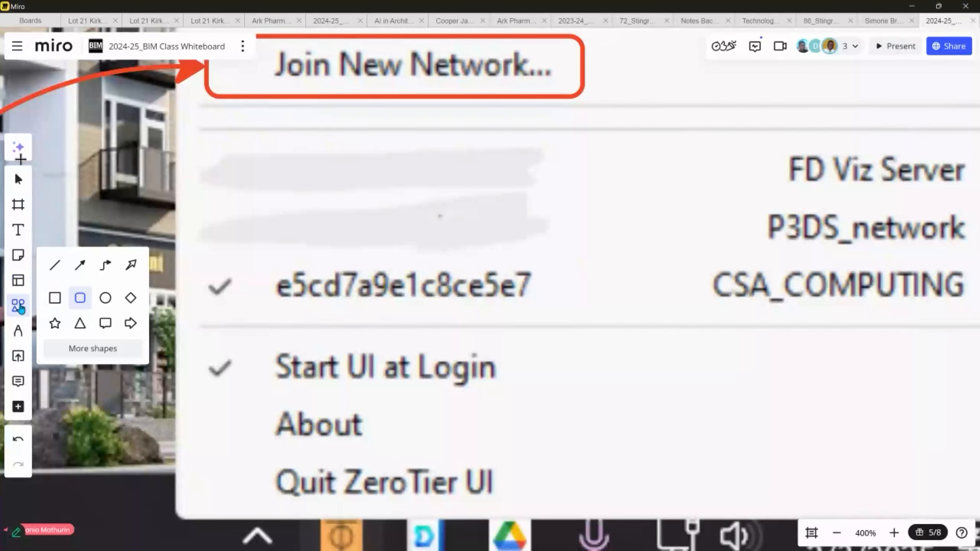
click(80, 298)
drag(191, 343, 555, 414)
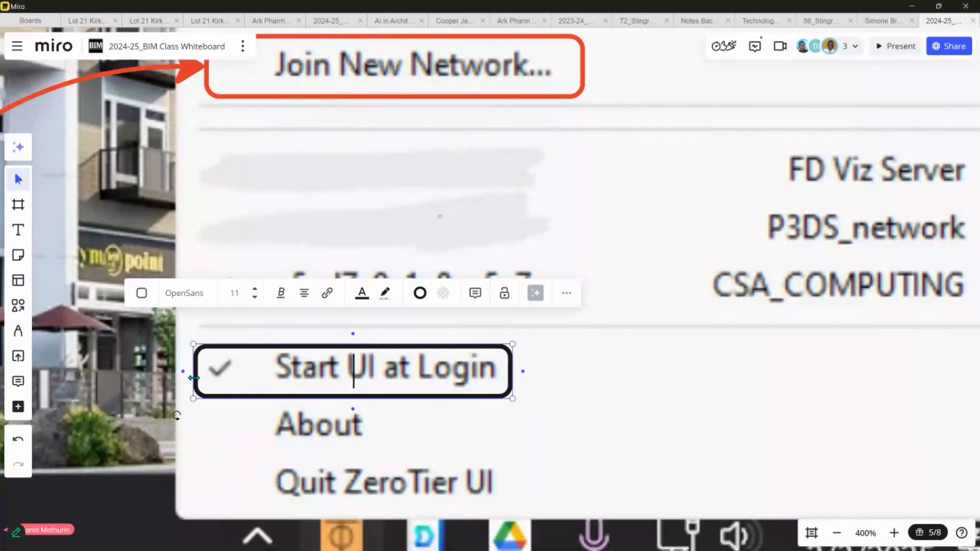
drag(194, 377, 155, 378)
key(Escape)
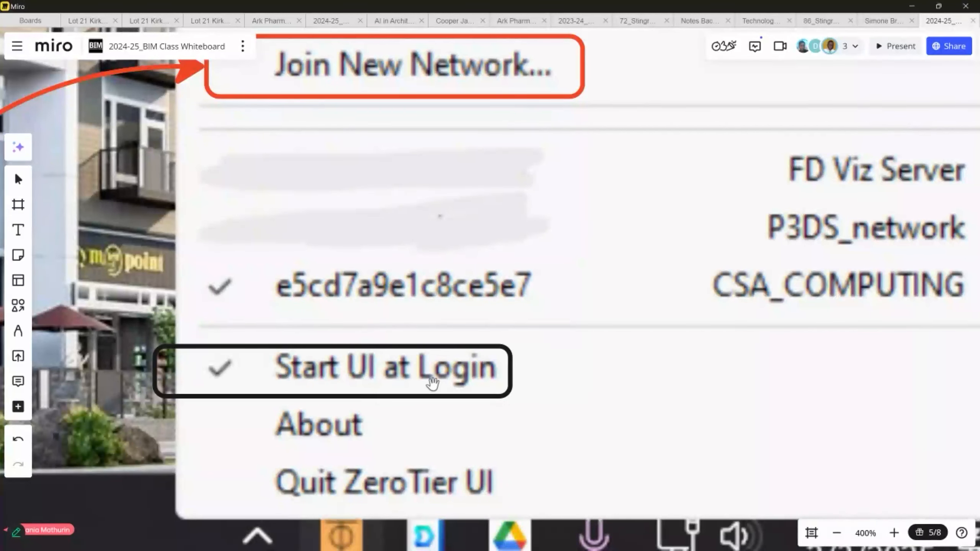
scroll(432, 382, down, 5)
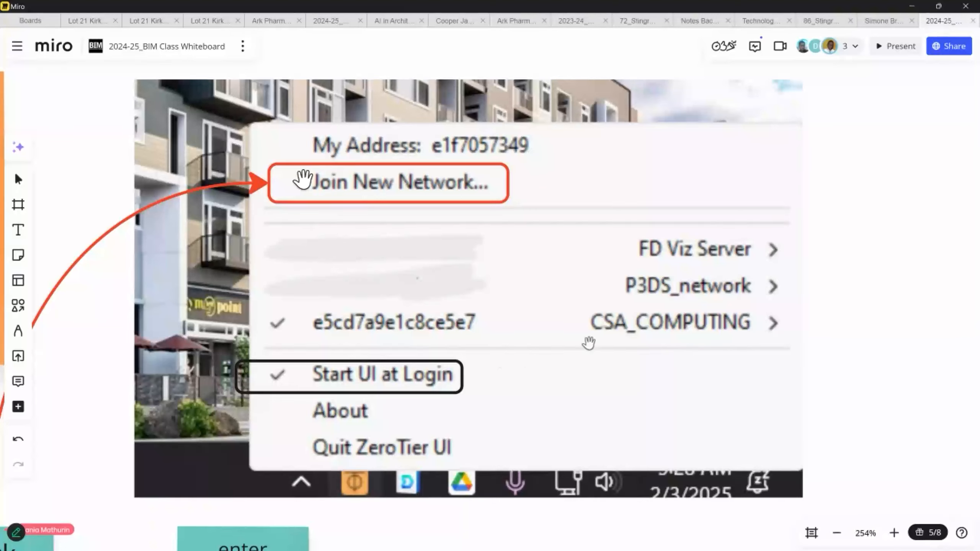
scroll(590, 350, down, 2)
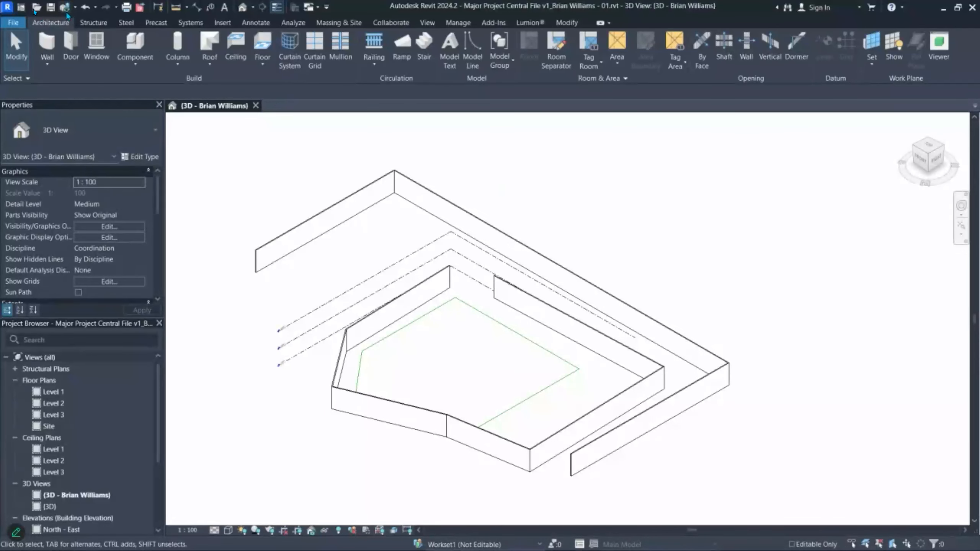
- Synchronize the local copy with the Major Project Central File v1 central model
click(64, 7)
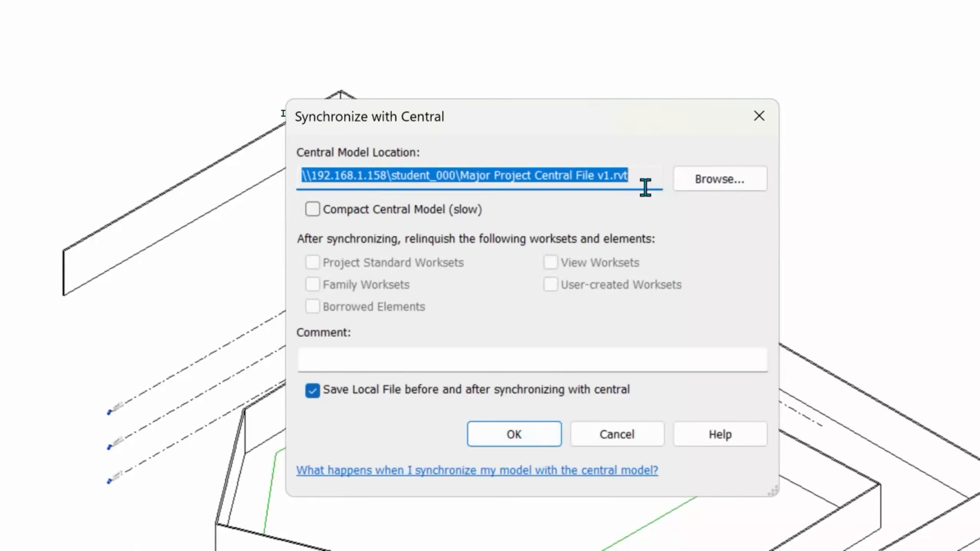
click(513, 439)
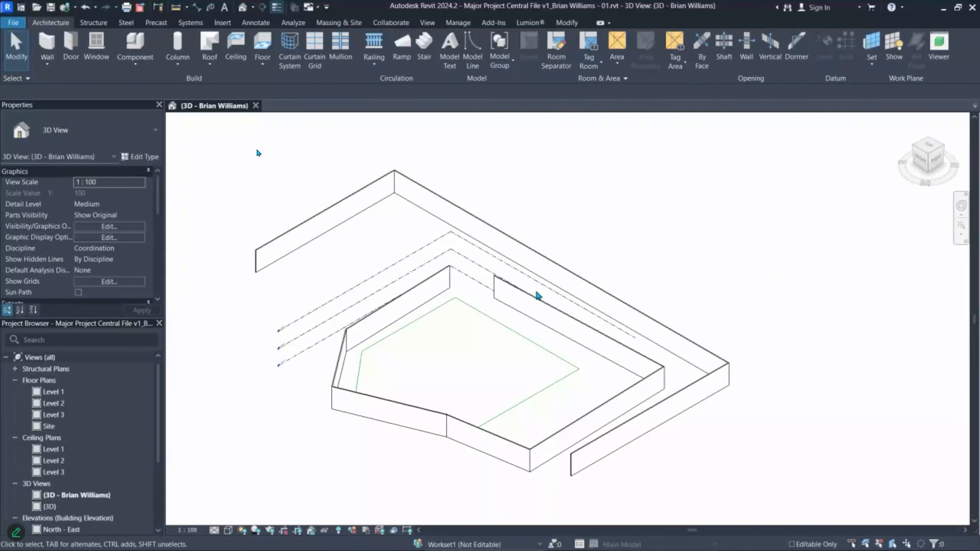
- Minimize Revit to bring the Miro window to the front
click(944, 7)
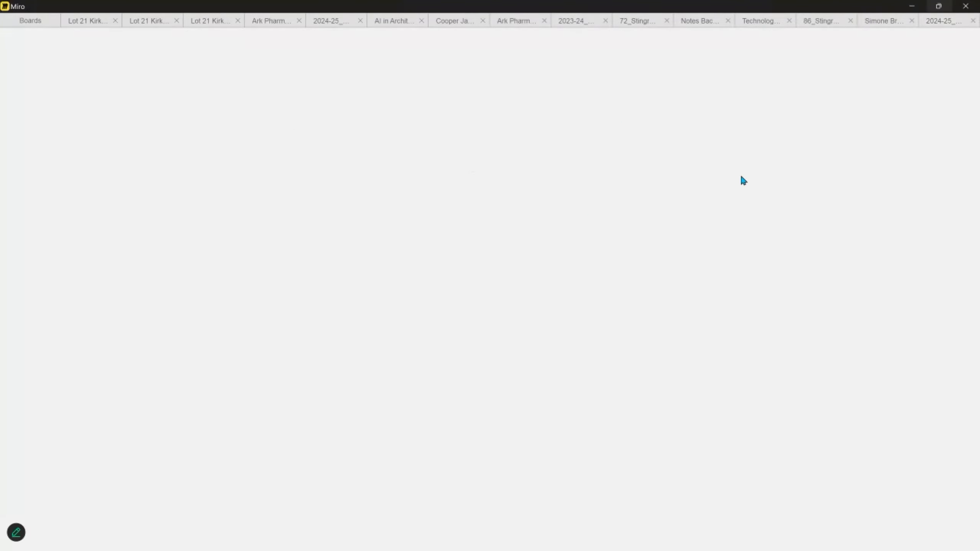
- Restore and re-maximize Miro, then switch to the last open board tab
click(938, 6)
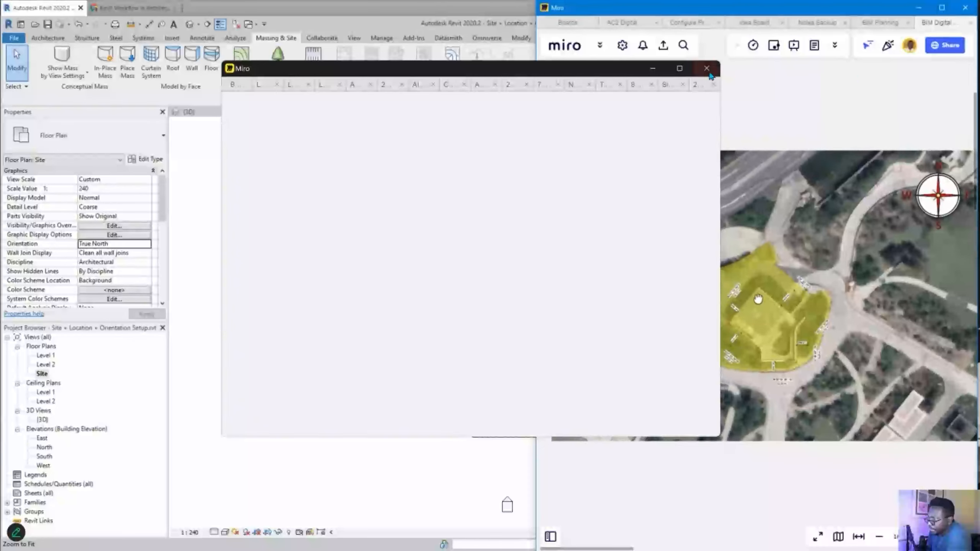
click(680, 69)
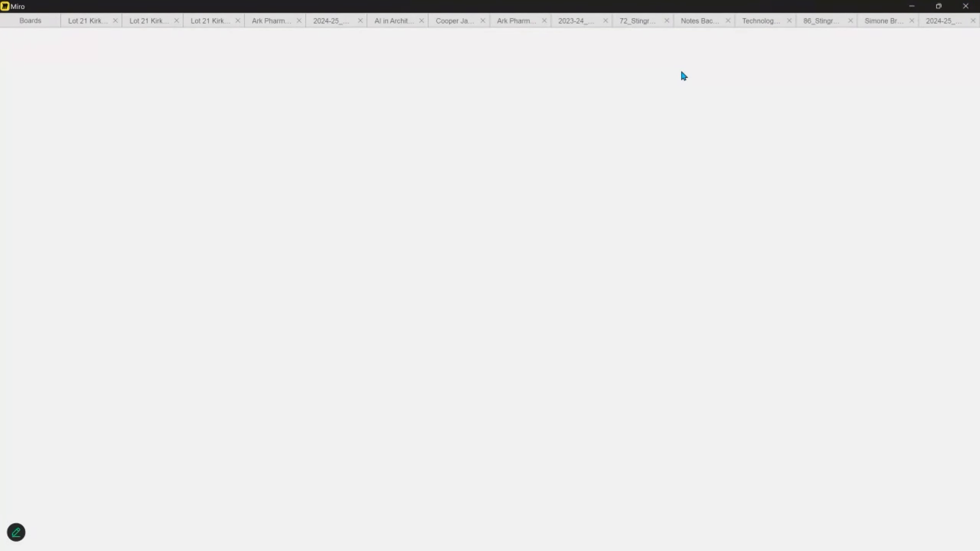
click(940, 24)
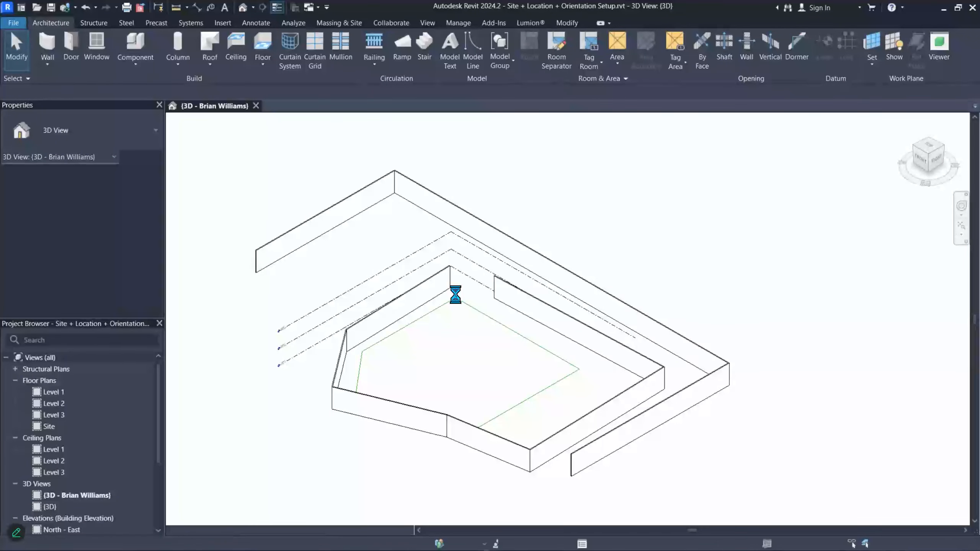
- Zoom in on the building in the Site + Location + Orientation Setup 3D view and select a wall
scroll(652, 371, up, 3)
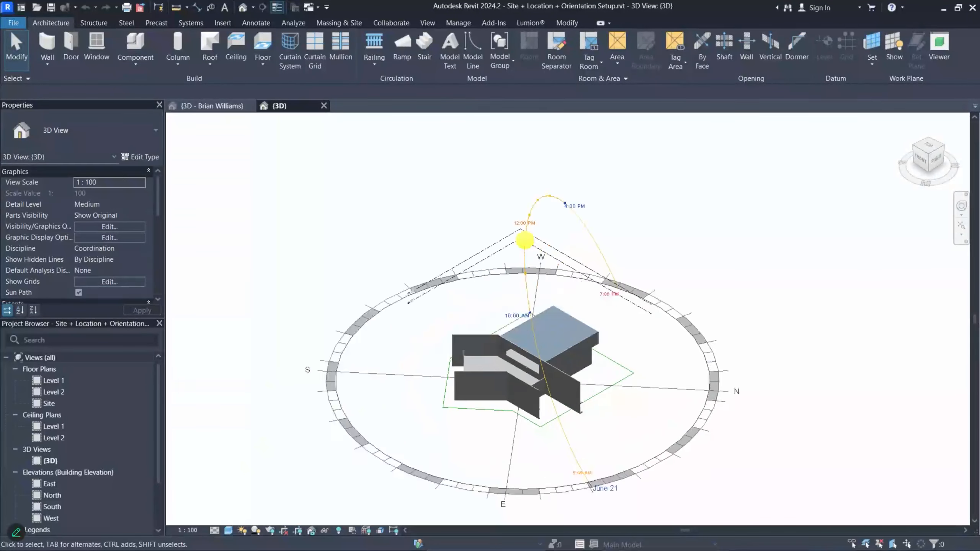
scroll(446, 330, up, 3)
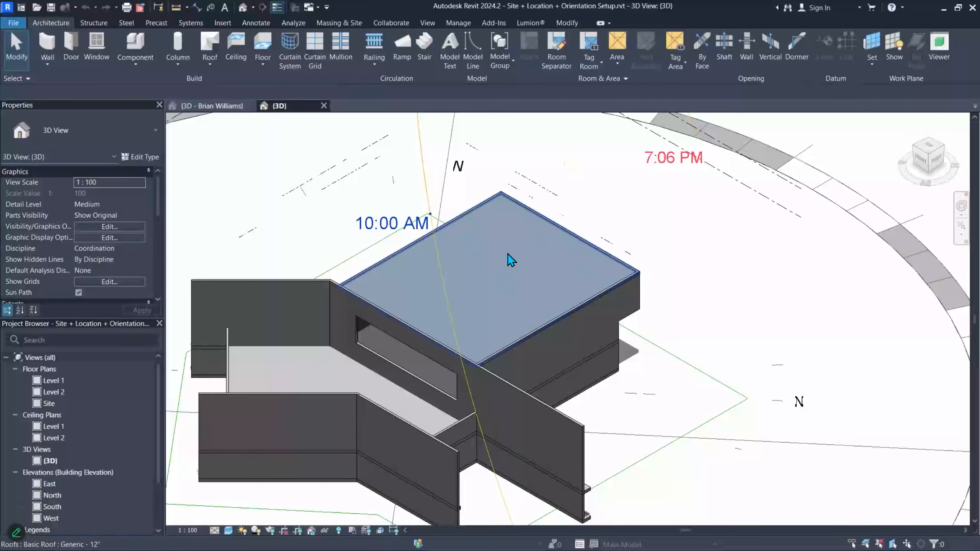
click(563, 338)
scroll(563, 338, down, 5)
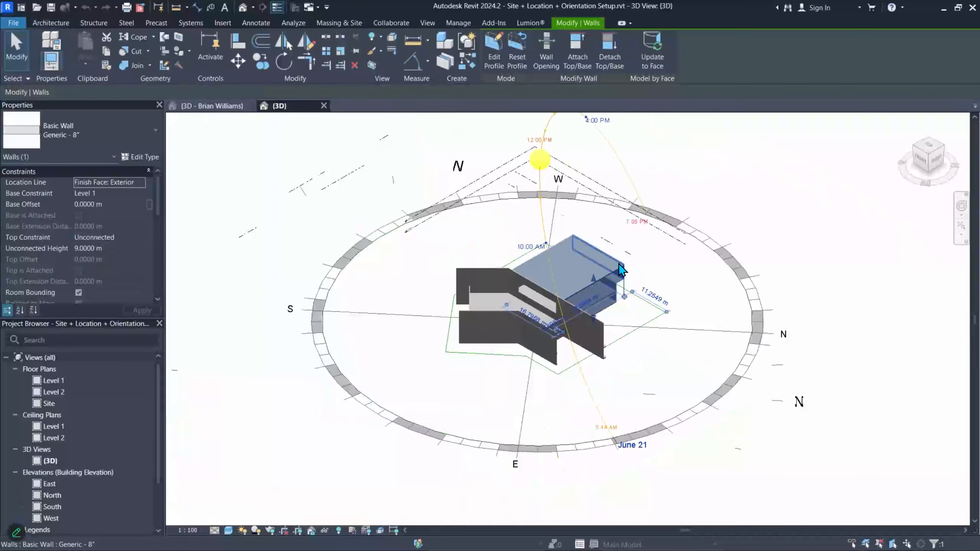
- Delete the building's walls, floors and roof, filtering Levels and Lines out of the selection
click(350, 186)
drag(723, 432, 724, 433)
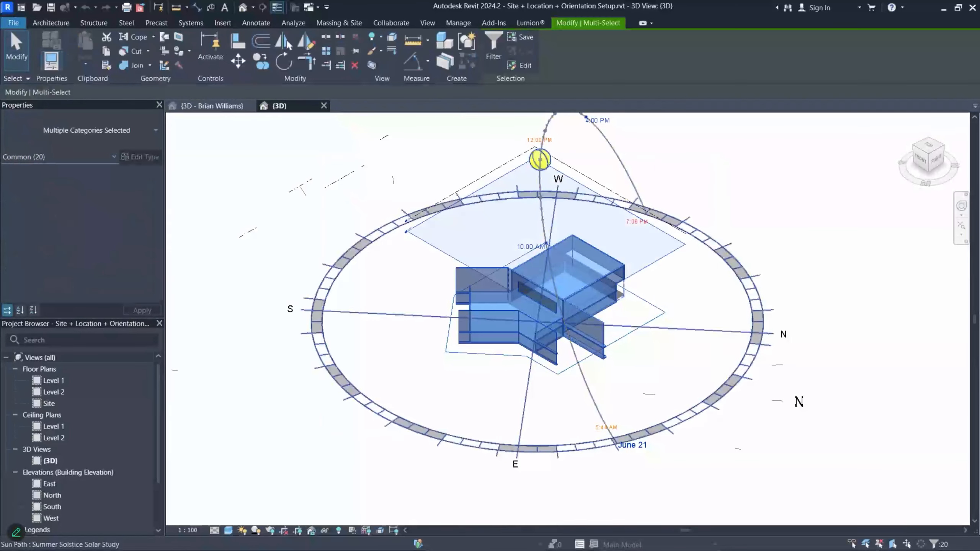
click(494, 51)
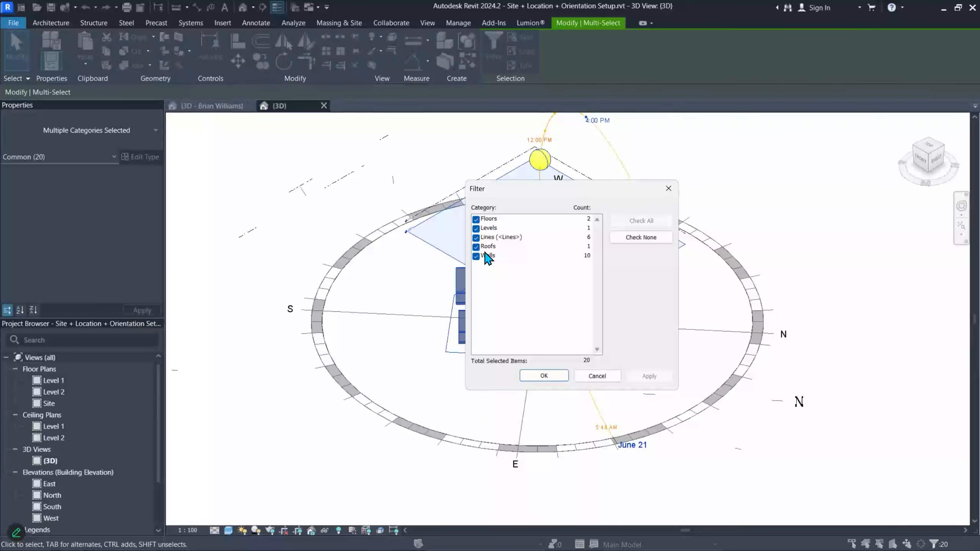
click(478, 229)
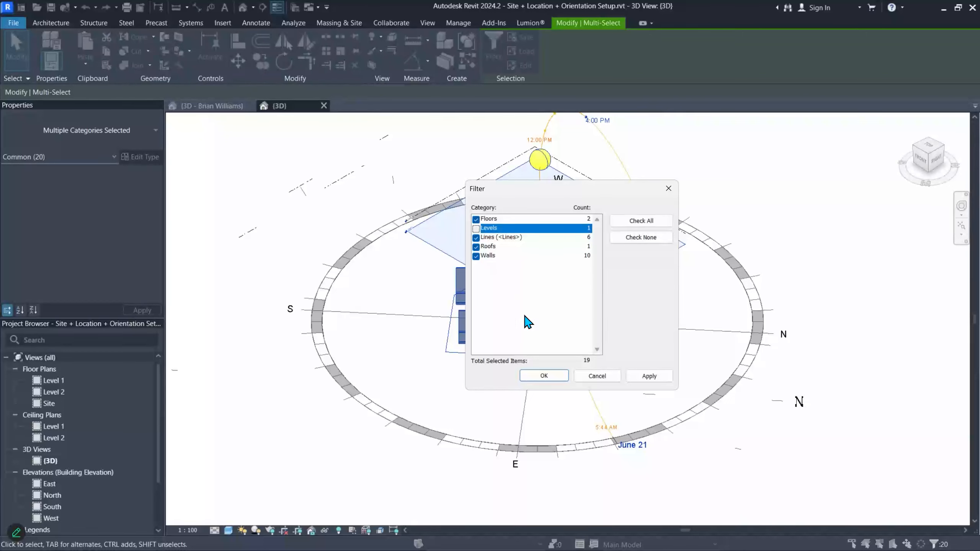
click(476, 237)
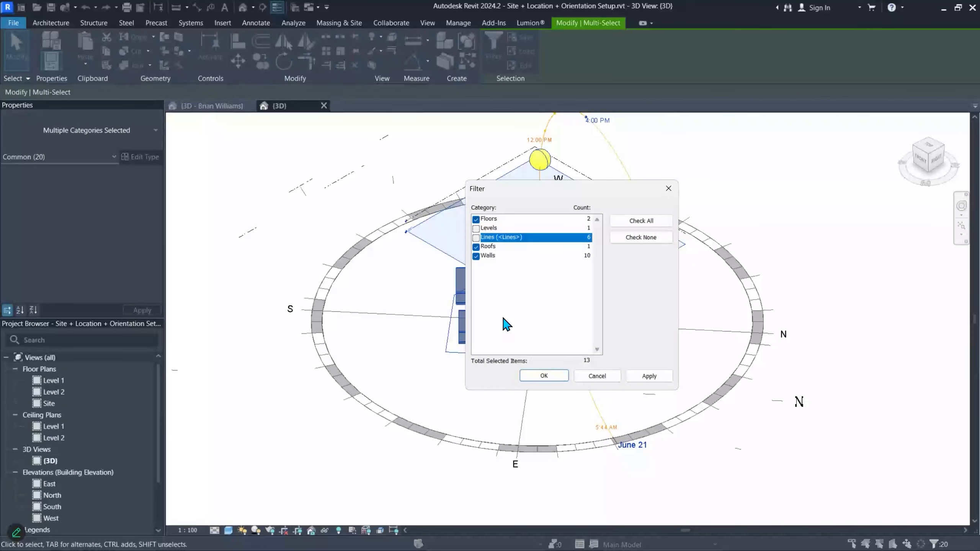
click(534, 375)
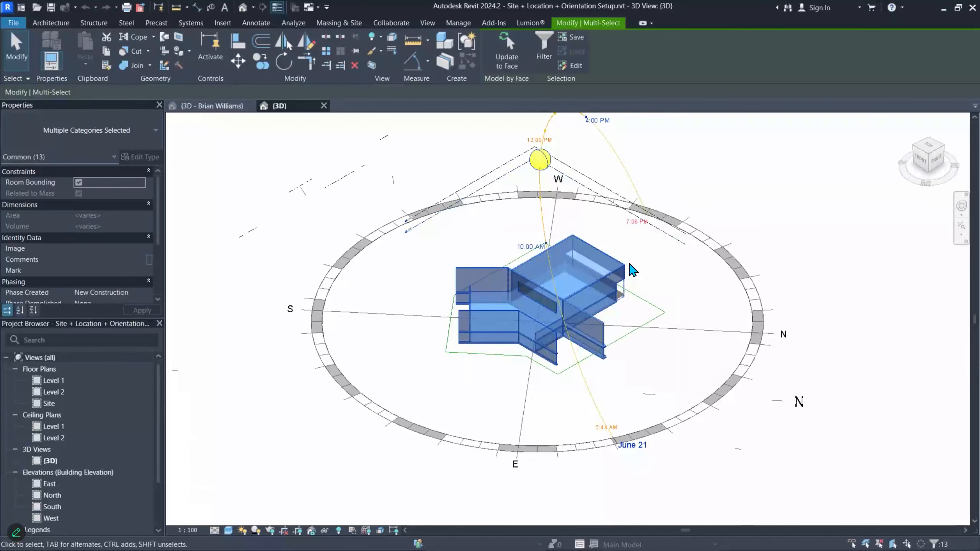
key(Delete)
middle_drag(692, 292, 609, 266)
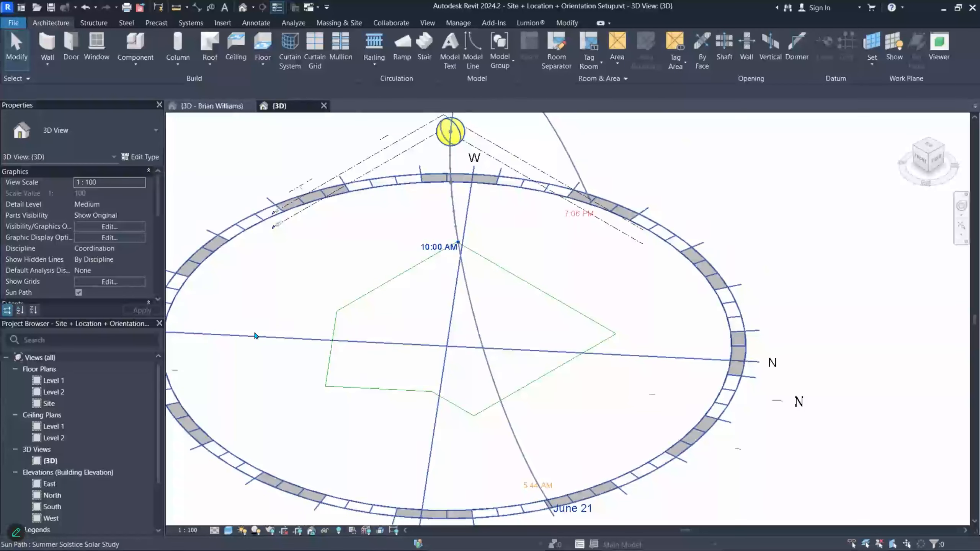
- Set Show Mass to Show Mass Form and Floors on the Massing & Site tab
click(347, 23)
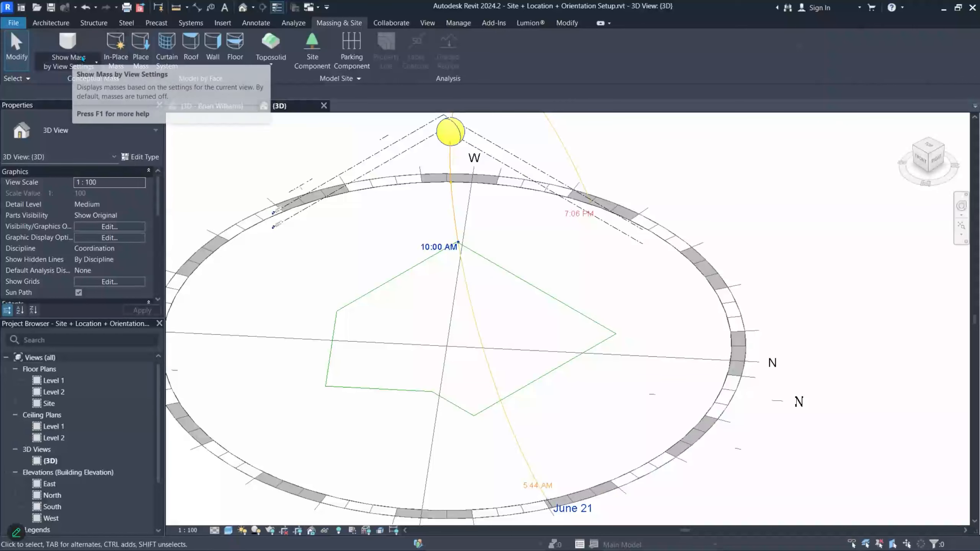
click(96, 62)
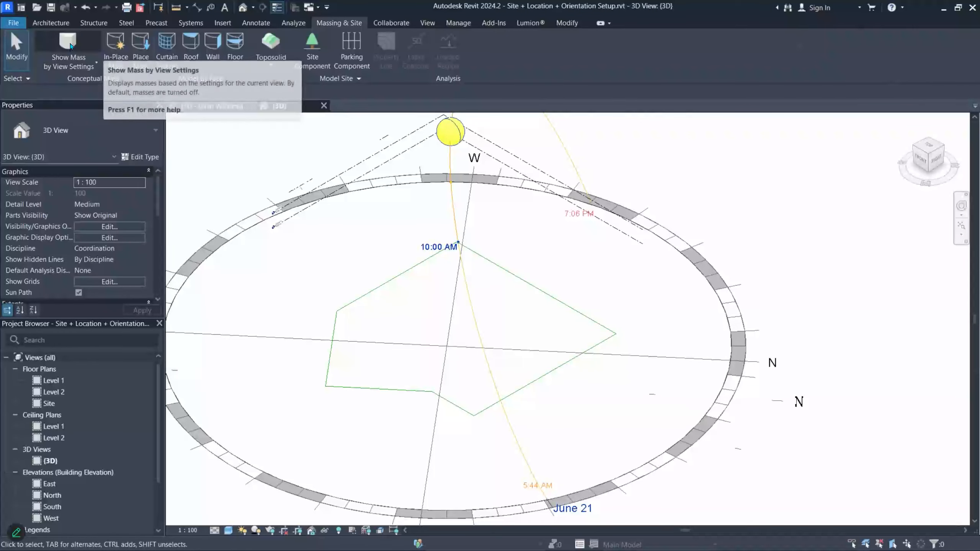
click(67, 83)
scroll(446, 233, up, 4)
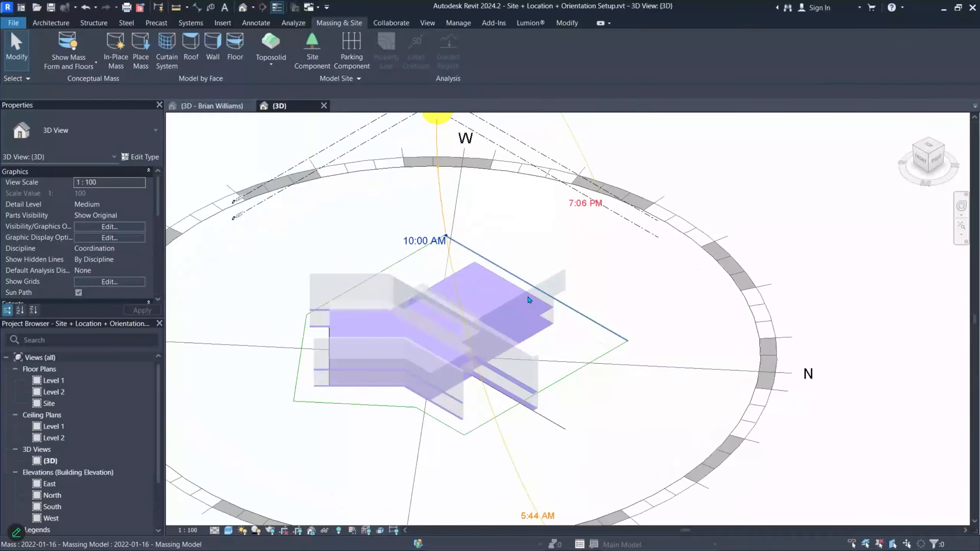
- Toggle mass visibility off and on several times, then select the 2022-01-16 Massing Model
click(84, 51)
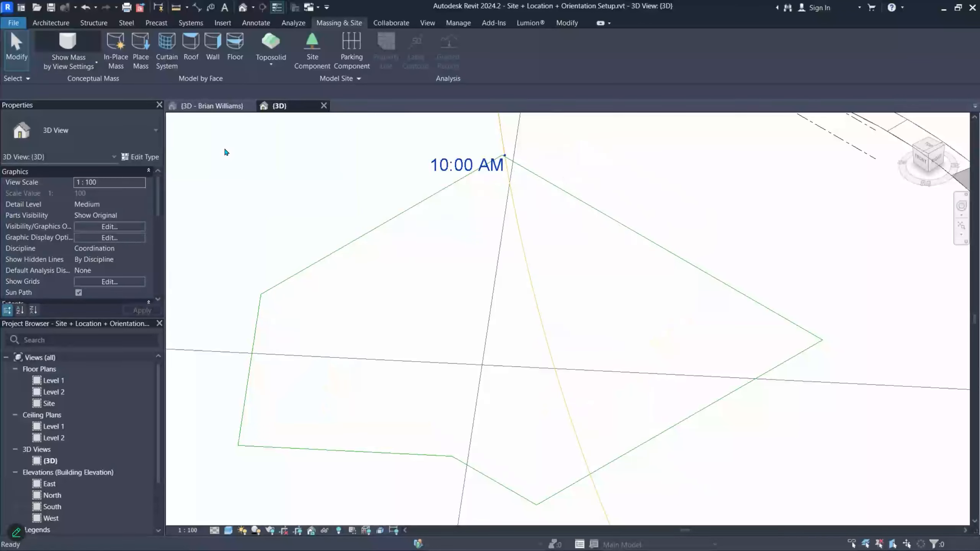
click(78, 37)
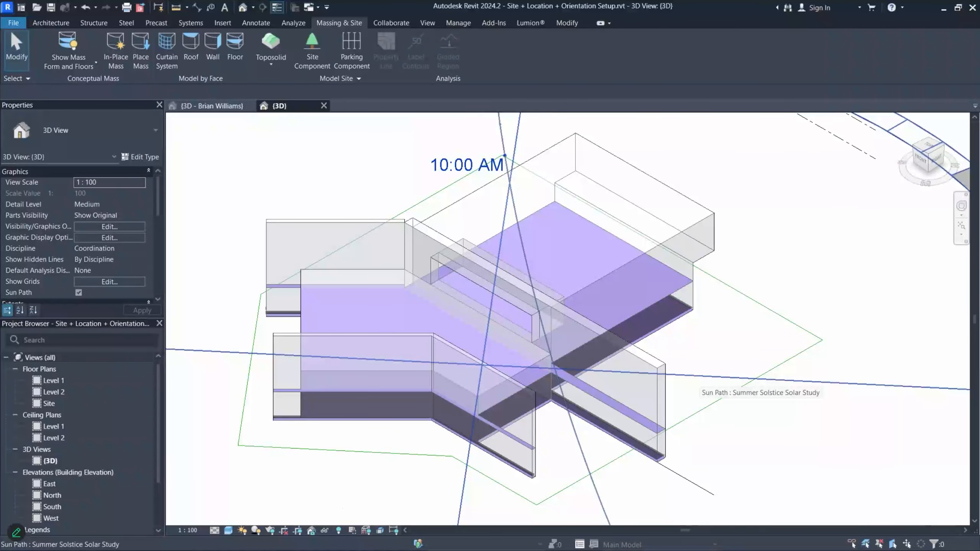
click(63, 52)
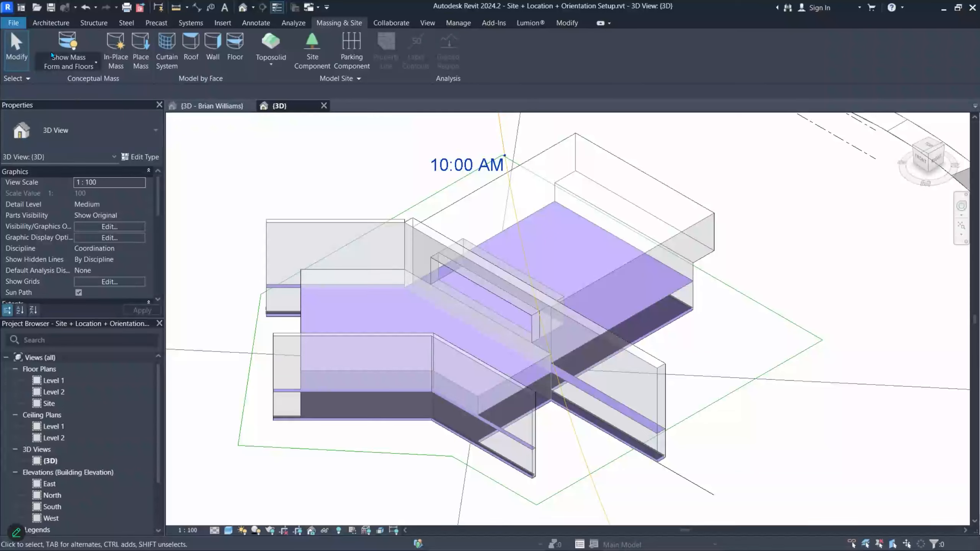
click(67, 49)
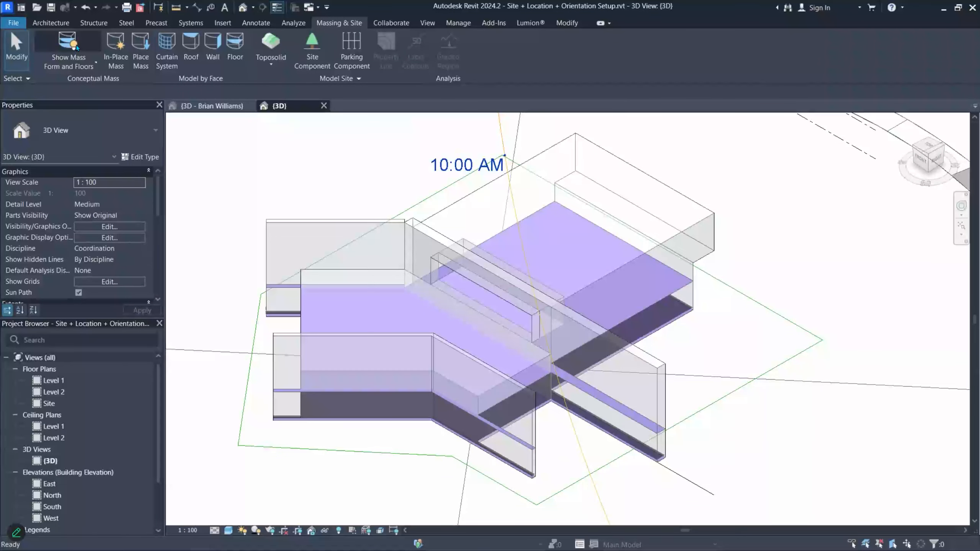
click(77, 45)
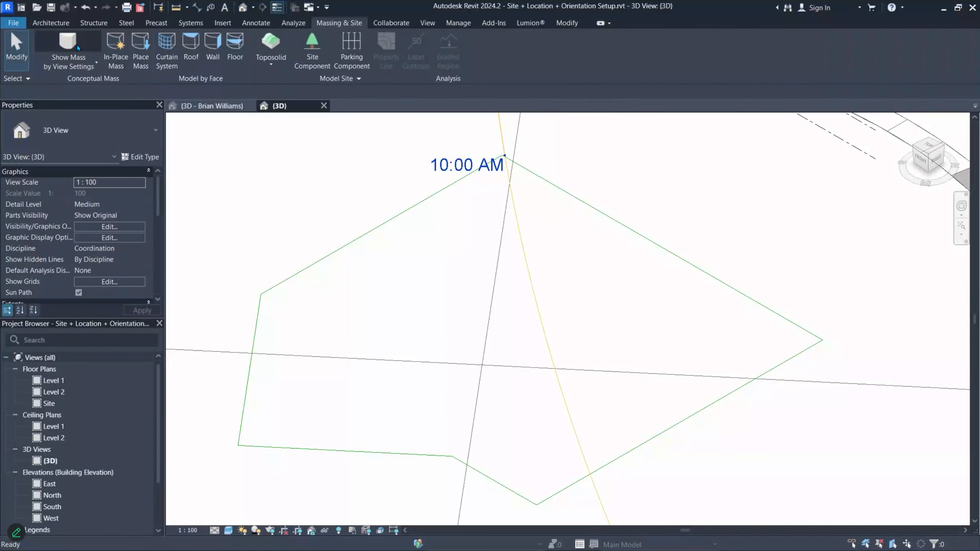
click(77, 47)
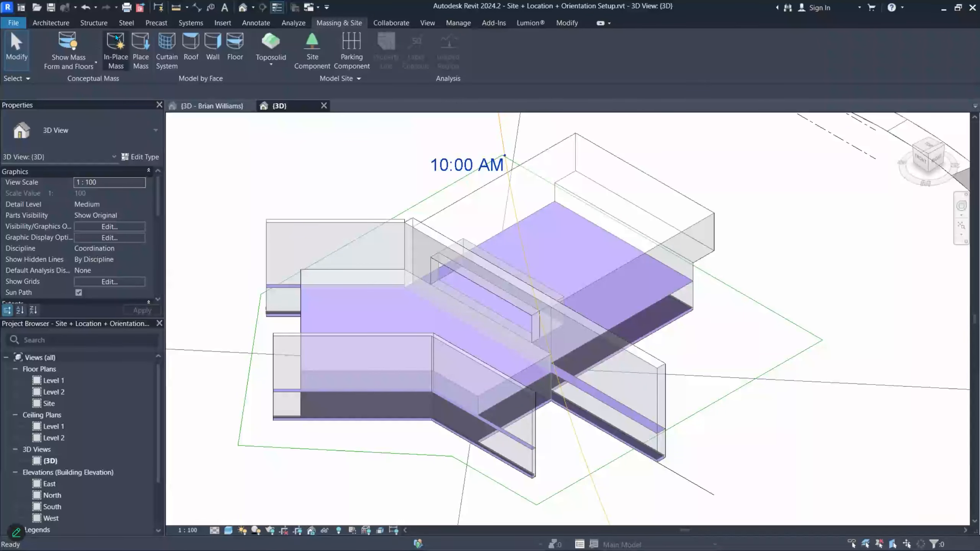
click(60, 46)
click(58, 43)
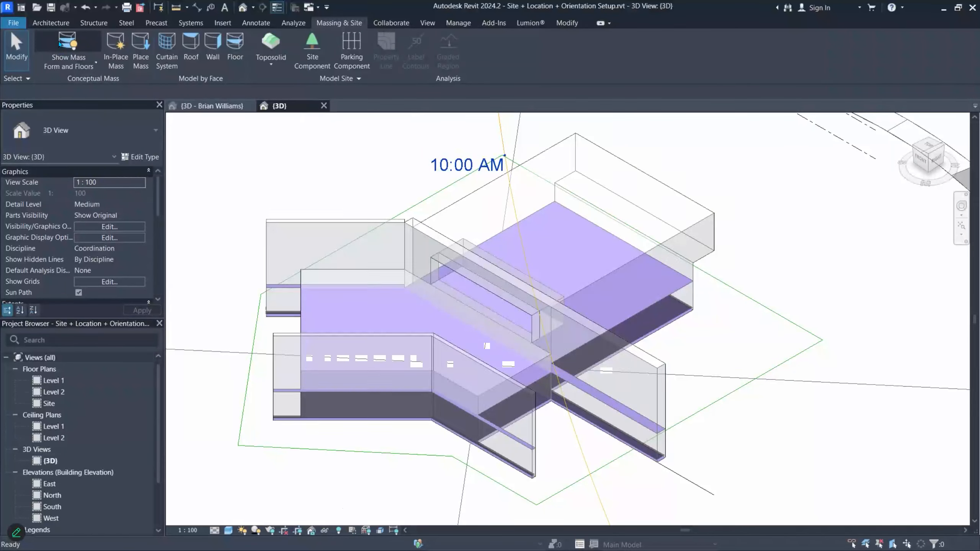
click(60, 44)
click(60, 44)
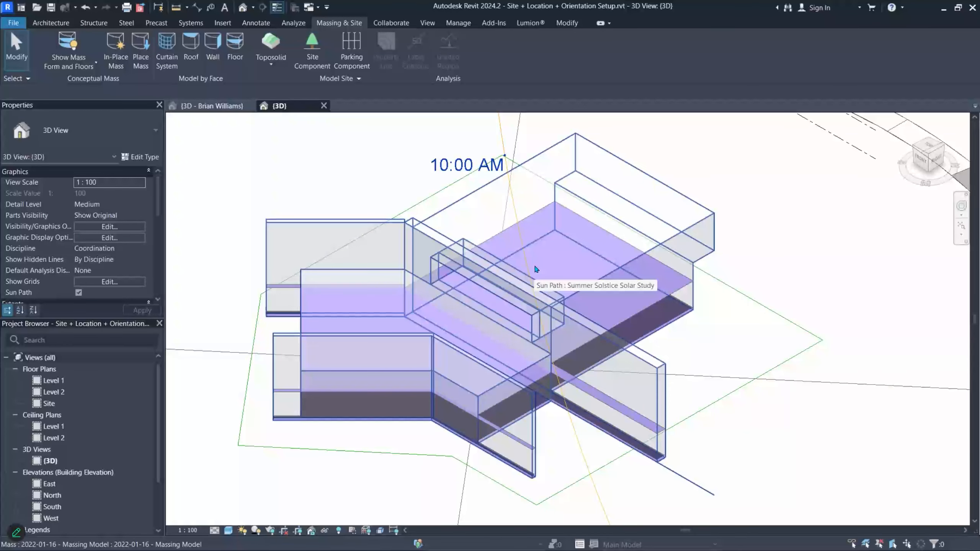
click(515, 273)
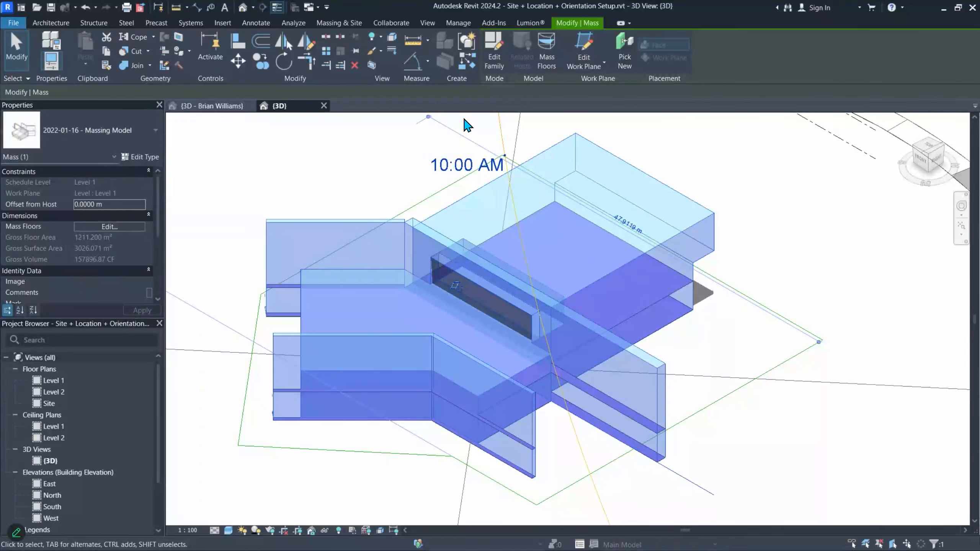
- Open the mass for family editing and delete the existing mass from the site's 3D view
click(498, 62)
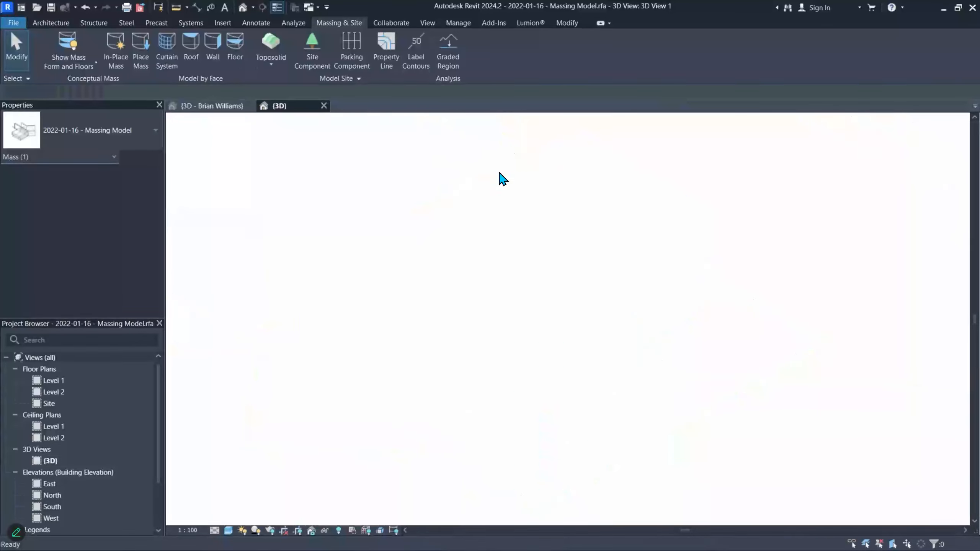
click(302, 106)
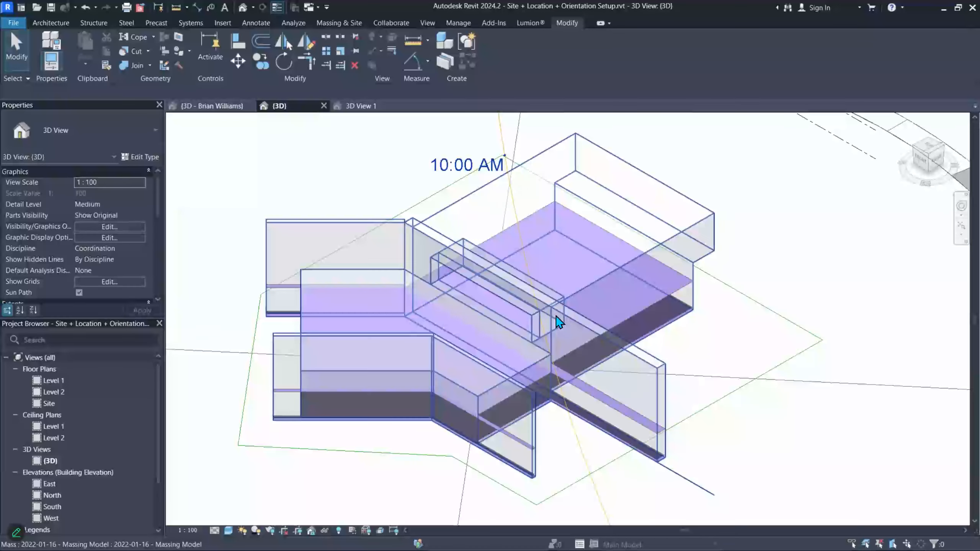
key(Delete)
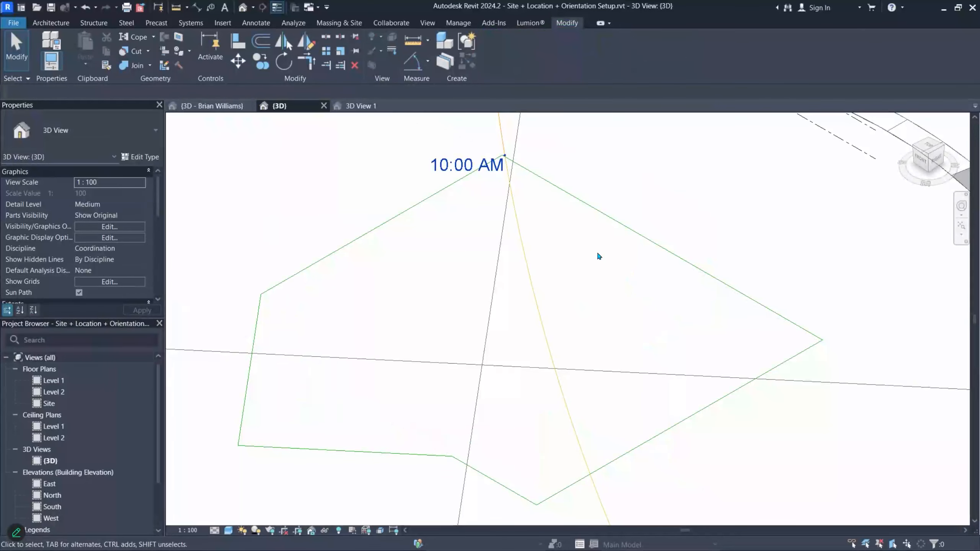
click(360, 106)
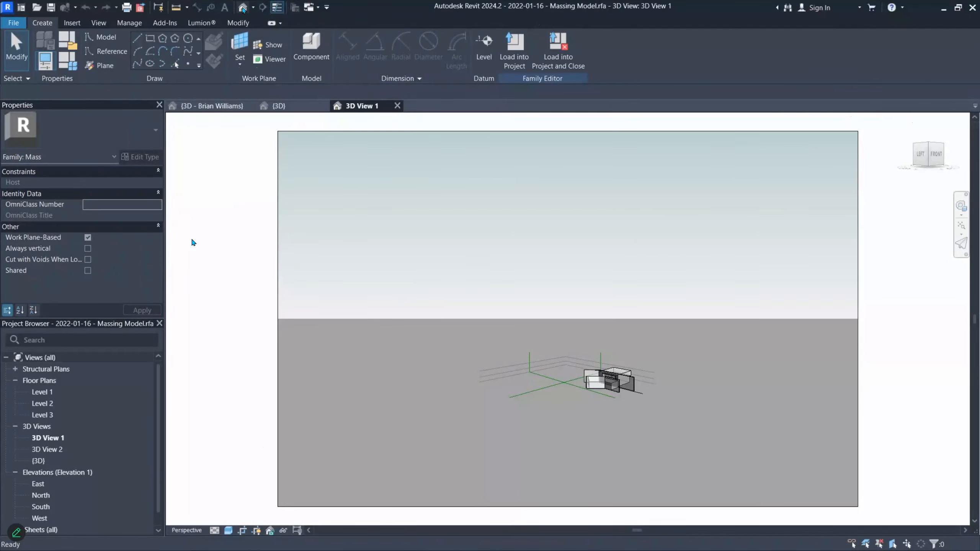
- Open the massing family's {3D} view, orbit to a left-front angle and select the mass form
click(242, 7)
scroll(614, 439, up, 5)
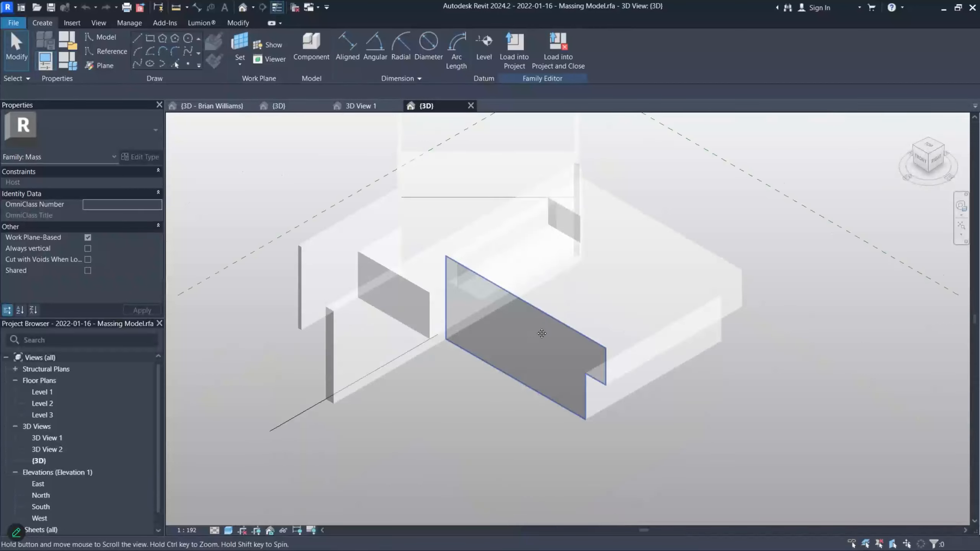
shift+middle_drag(624, 271, 550, 356)
middle_drag(601, 296, 586, 312)
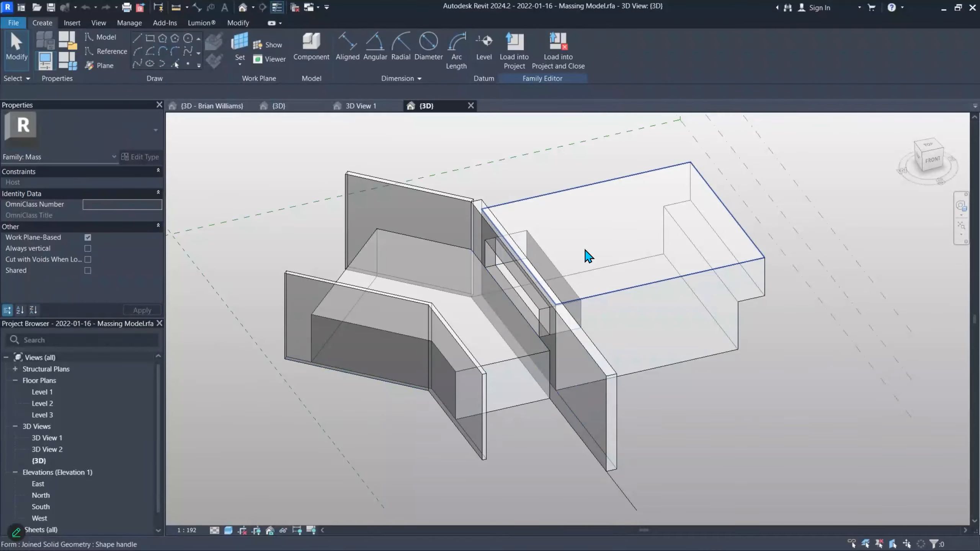
shift+middle_drag(597, 248, 552, 297)
click(570, 294)
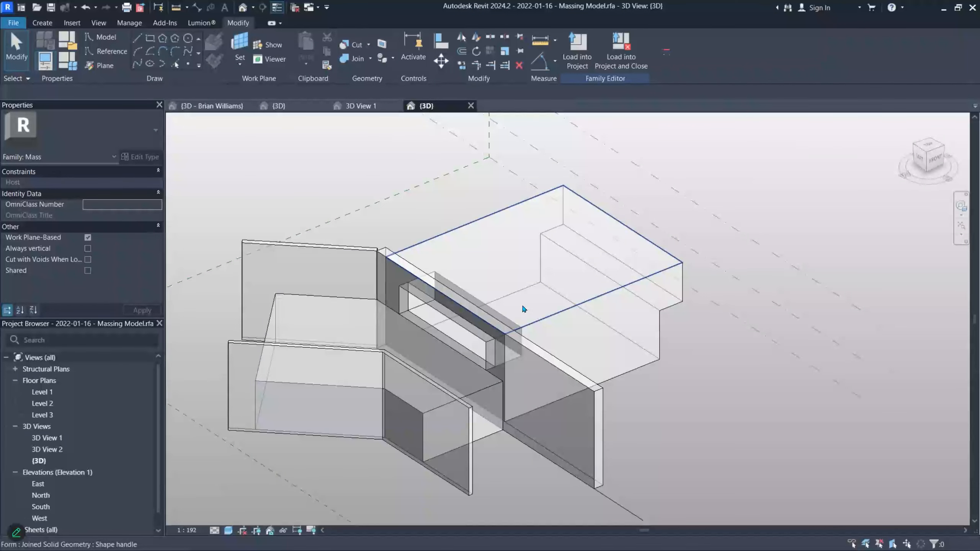
middle_drag(439, 344, 472, 332)
scroll(437, 324, up, 1)
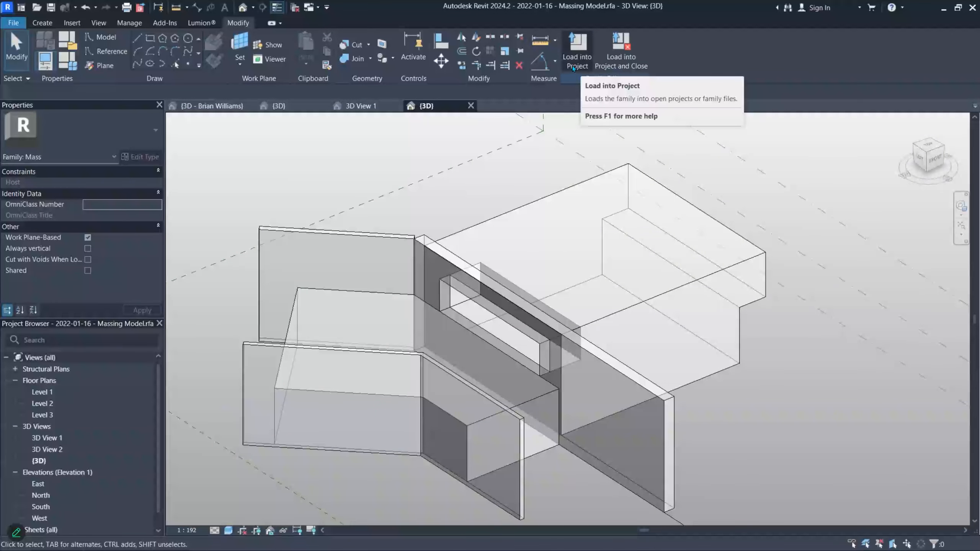
- Reload the edited massing family into Site + Location + Orientation Setup.rvt, overwriting the existing version and parameter values
click(616, 60)
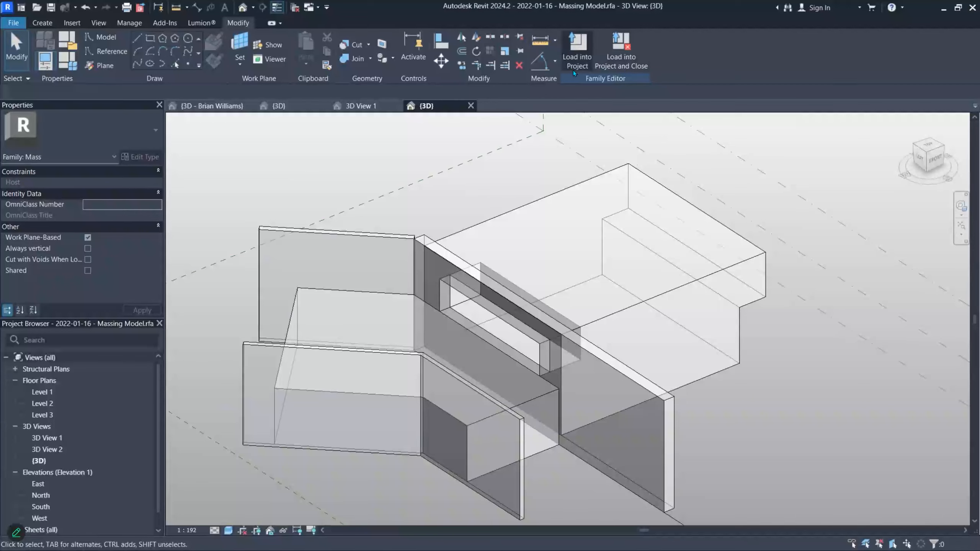
click(578, 58)
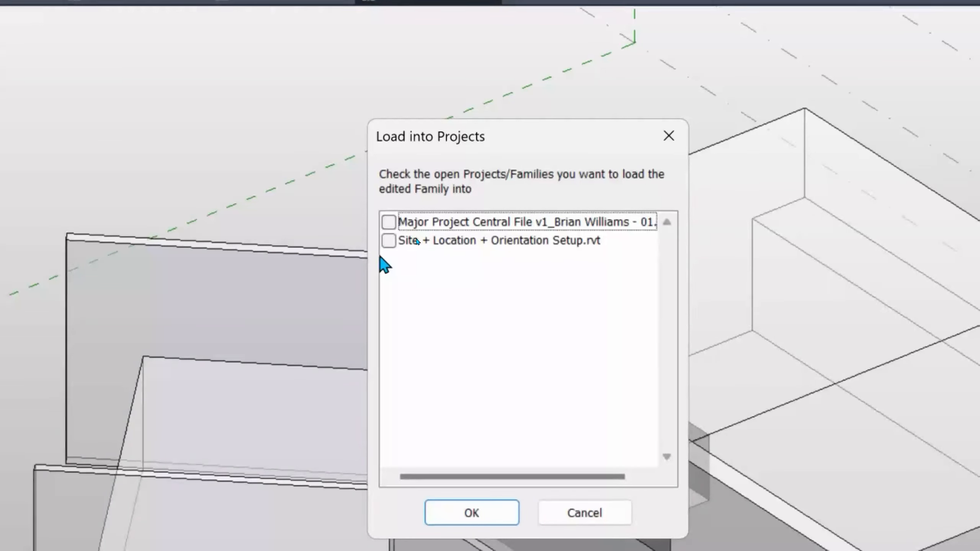
click(389, 240)
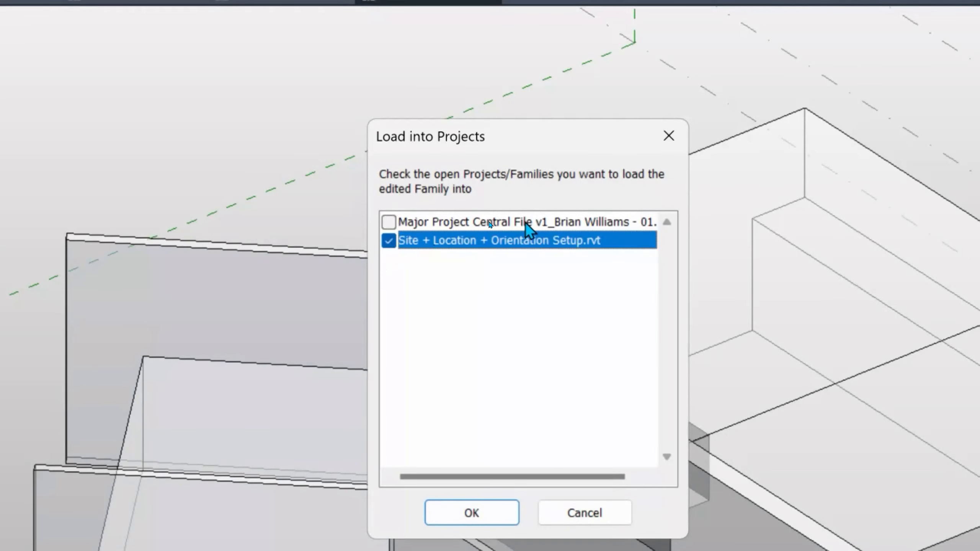
click(456, 509)
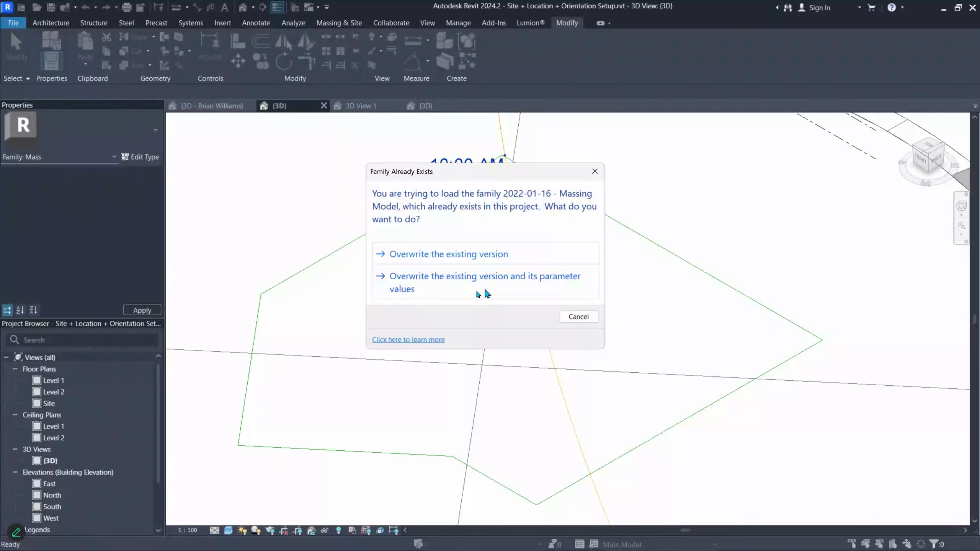
click(438, 290)
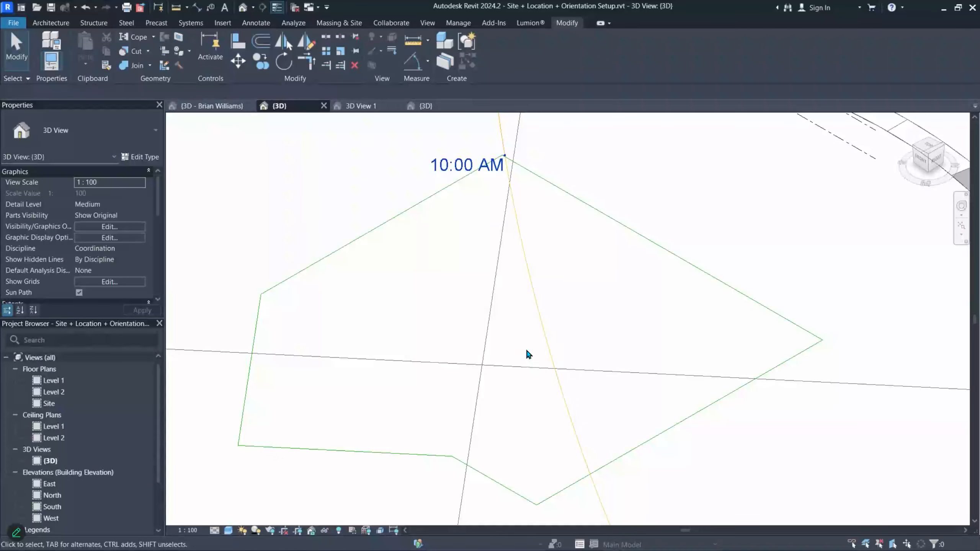
scroll(439, 318, down, 5)
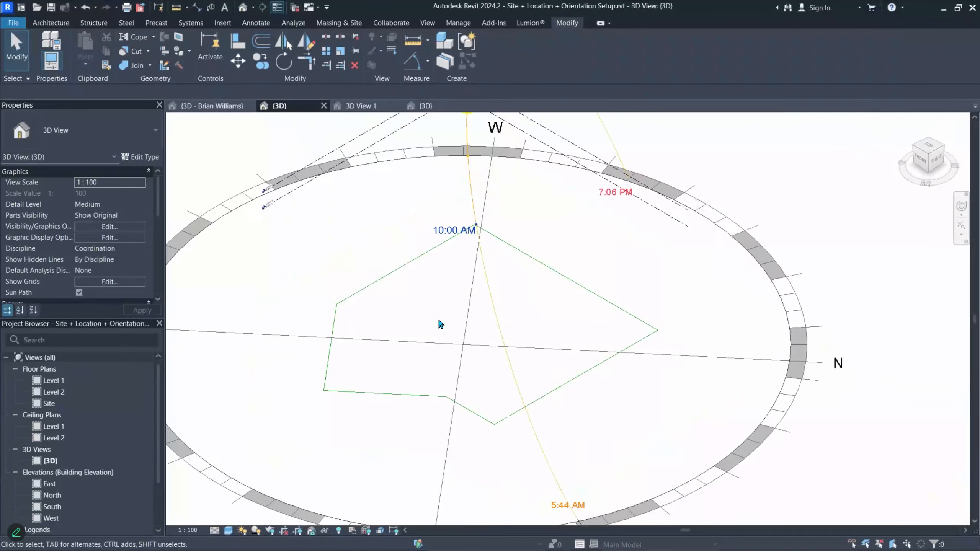
scroll(445, 319, up, 1)
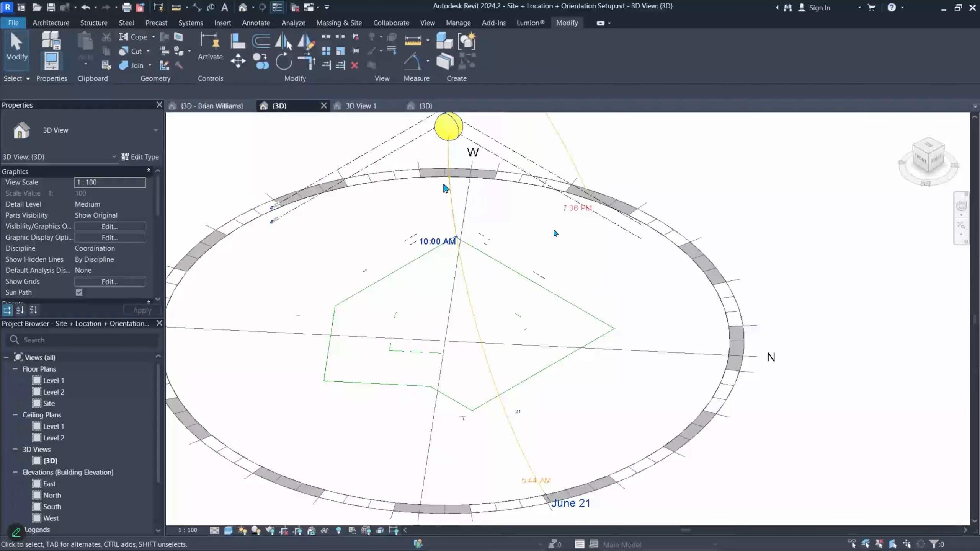
- Close the family's 3D View 1 tab and the central file's 3D view tab
click(336, 23)
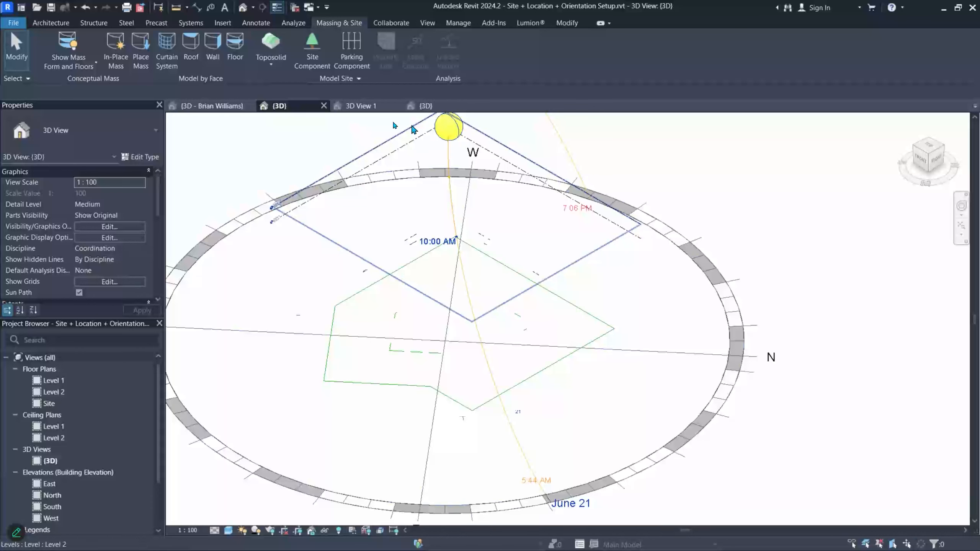
click(213, 109)
click(302, 112)
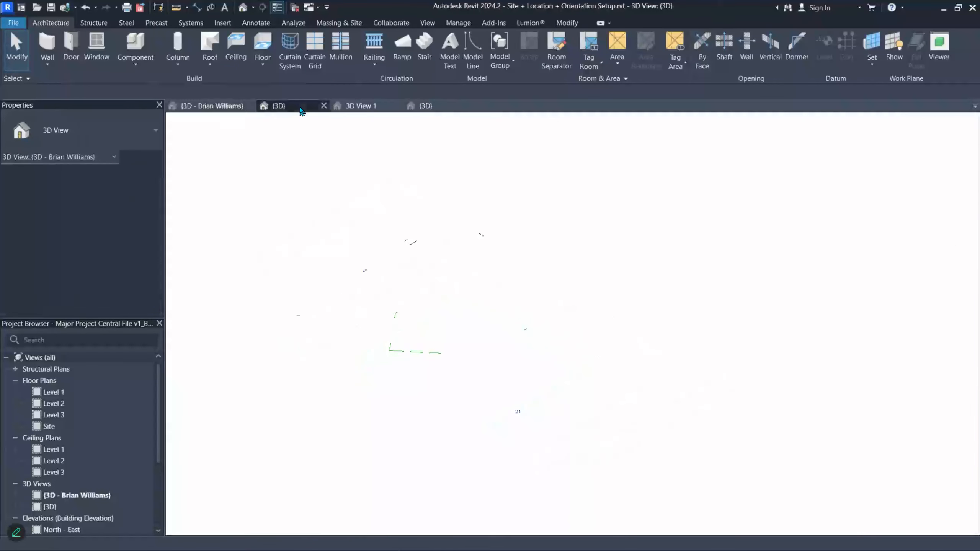
click(365, 105)
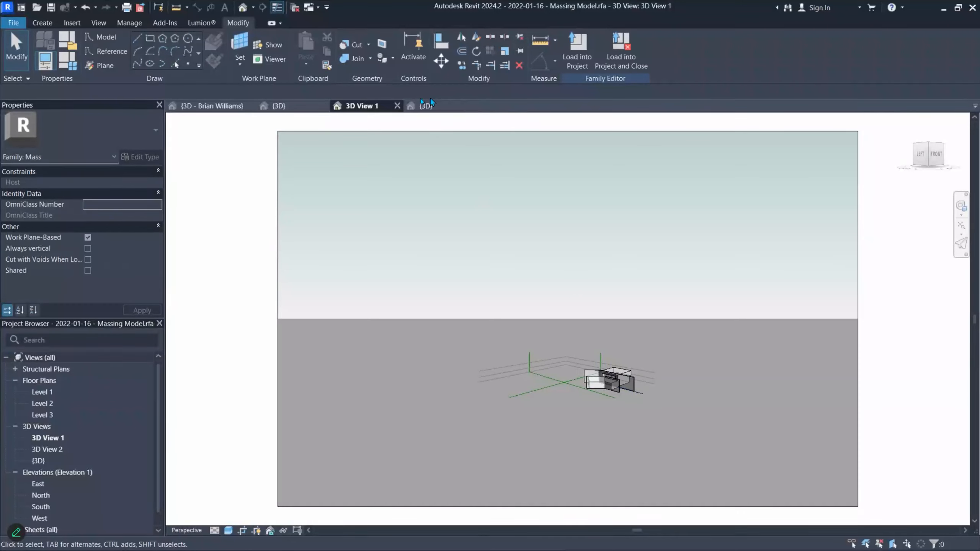
click(397, 106)
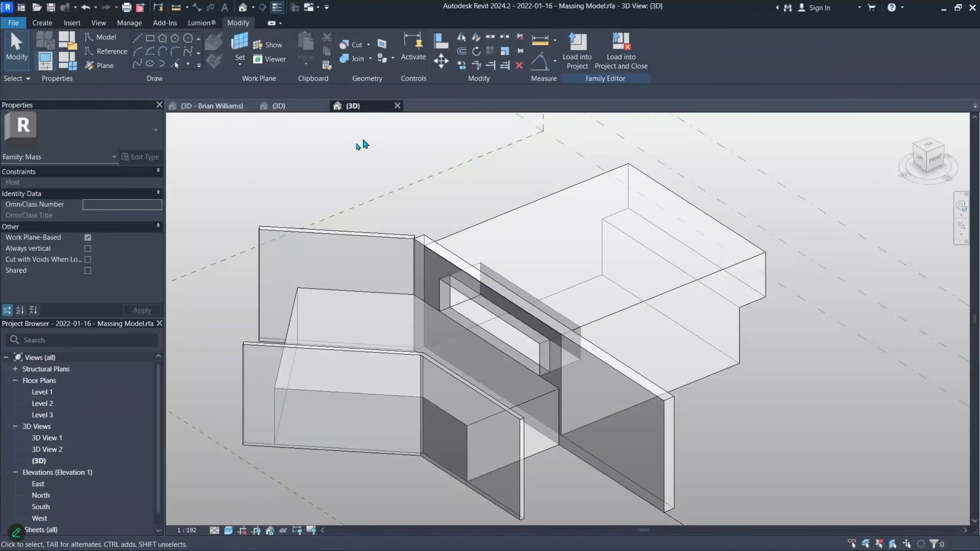
click(214, 107)
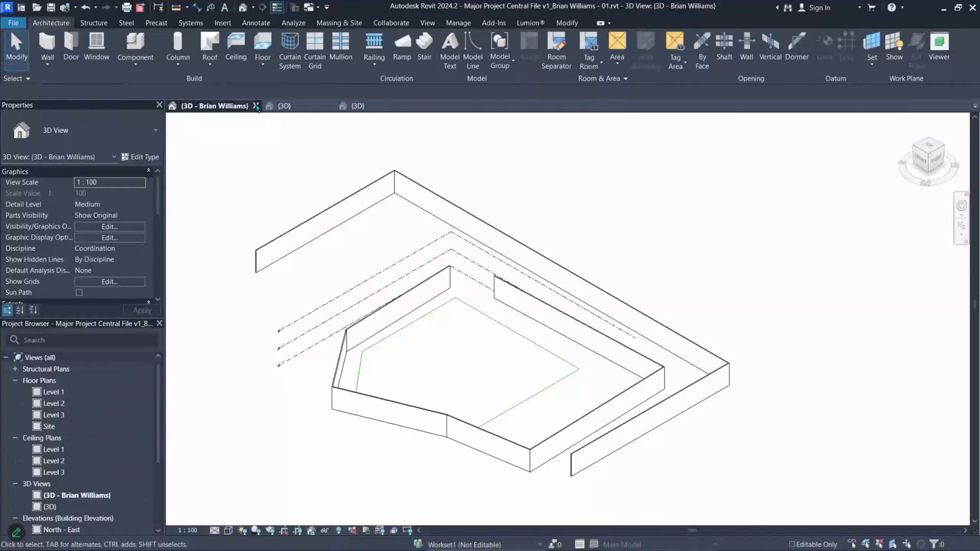
click(256, 105)
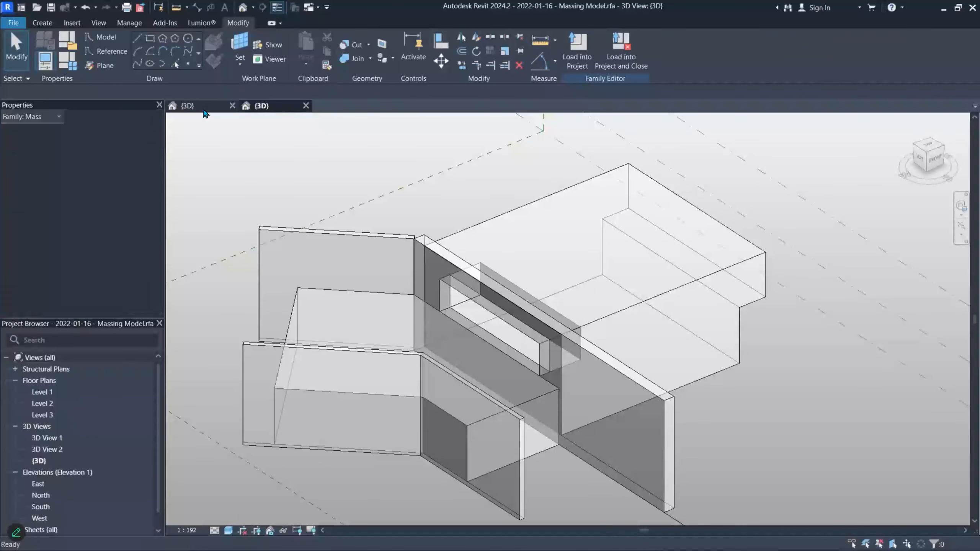
- Load the massing family from its {3D} view into the site project again
click(203, 108)
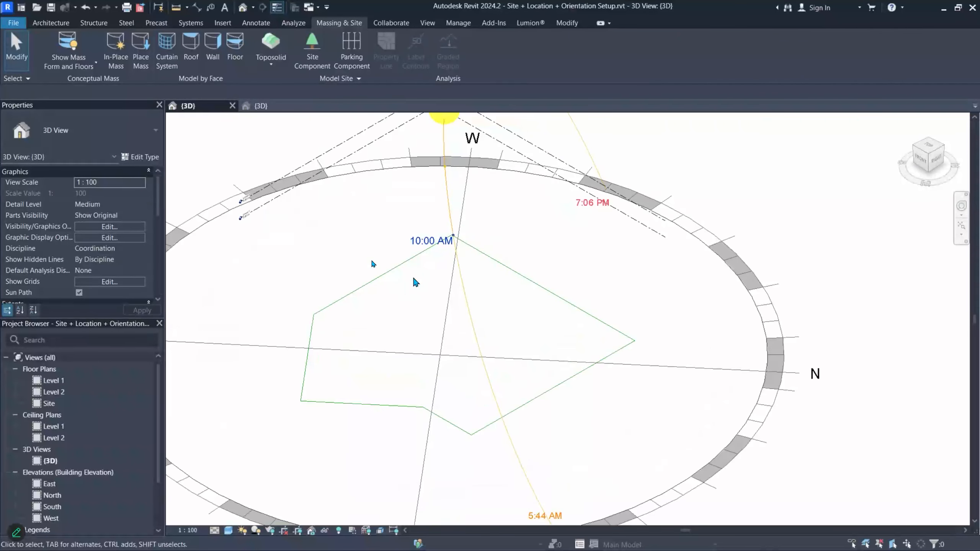
click(256, 106)
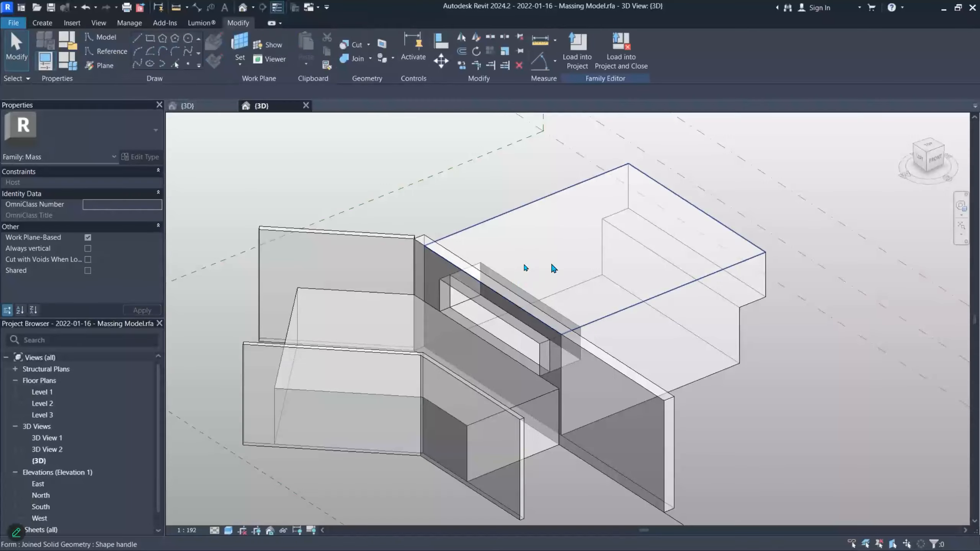
click(578, 50)
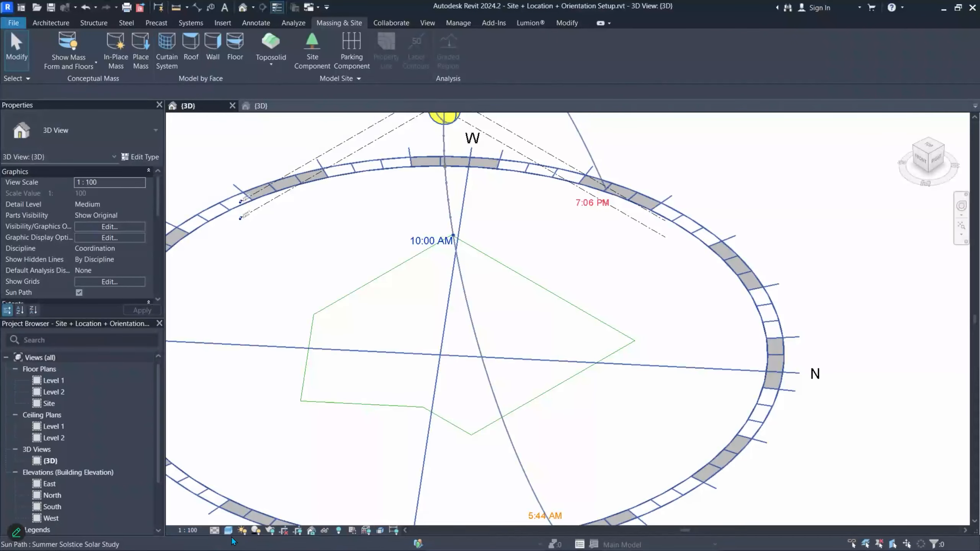
- Zoom in on the massing model on the site, select it to check it, then deselect it
click(339, 531)
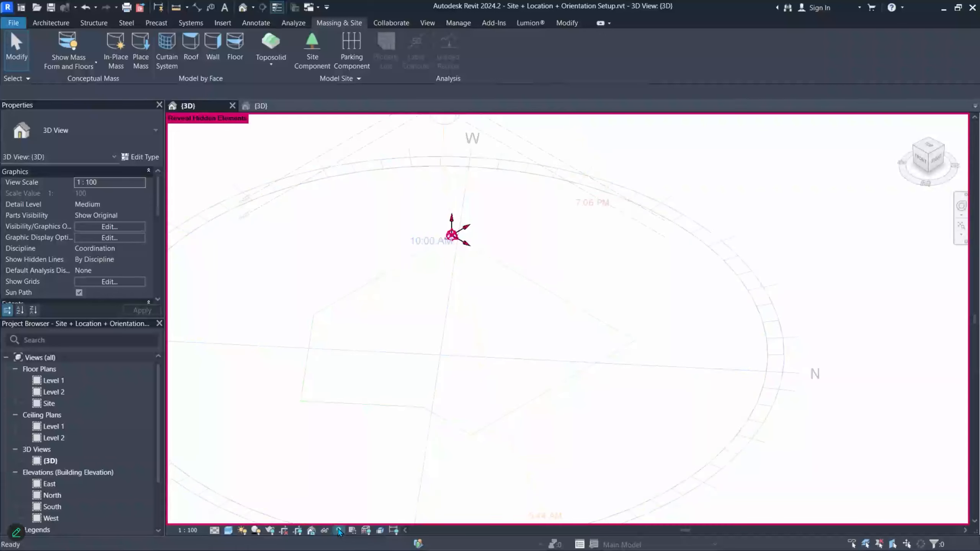
click(339, 531)
scroll(463, 228, down, 5)
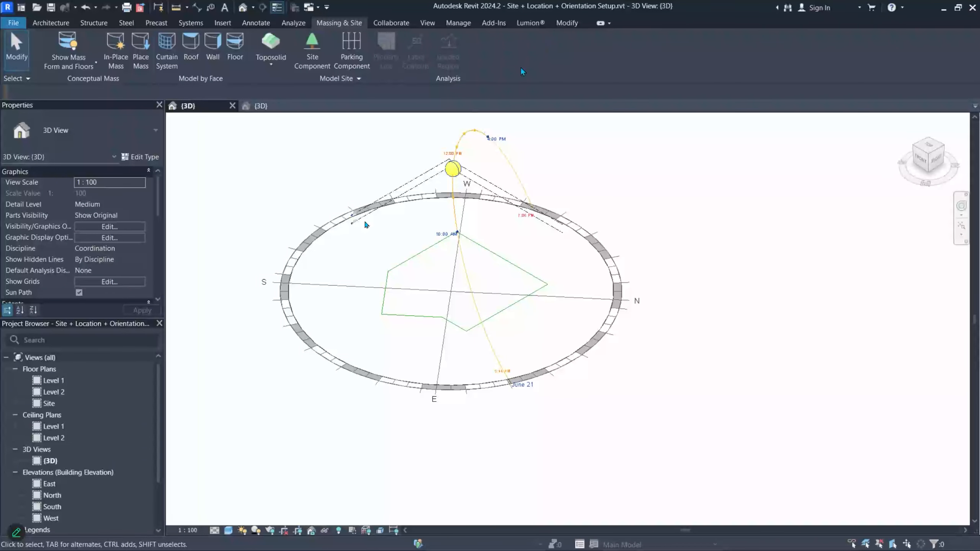
scroll(99, 457, down, 2)
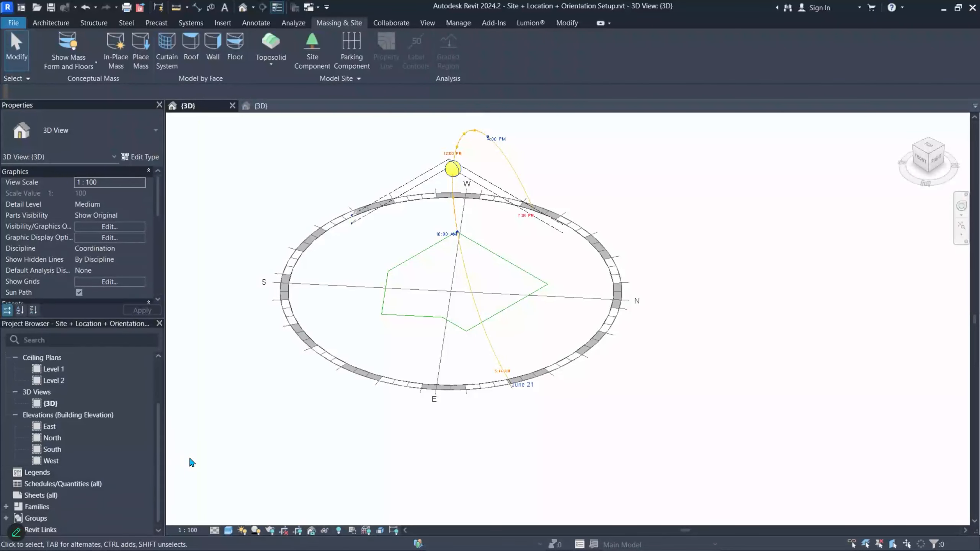
scroll(322, 409, up, 6)
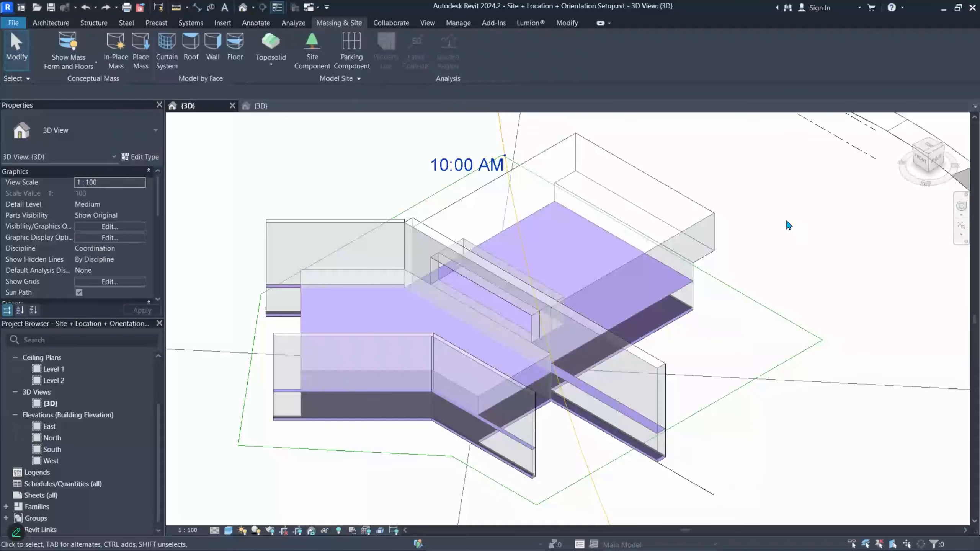
click(684, 235)
key(Escape)
- Reload the massing family from its 3D view, overwriting the existing version and parameter values, then hide the masses
click(54, 44)
click(54, 44)
click(619, 267)
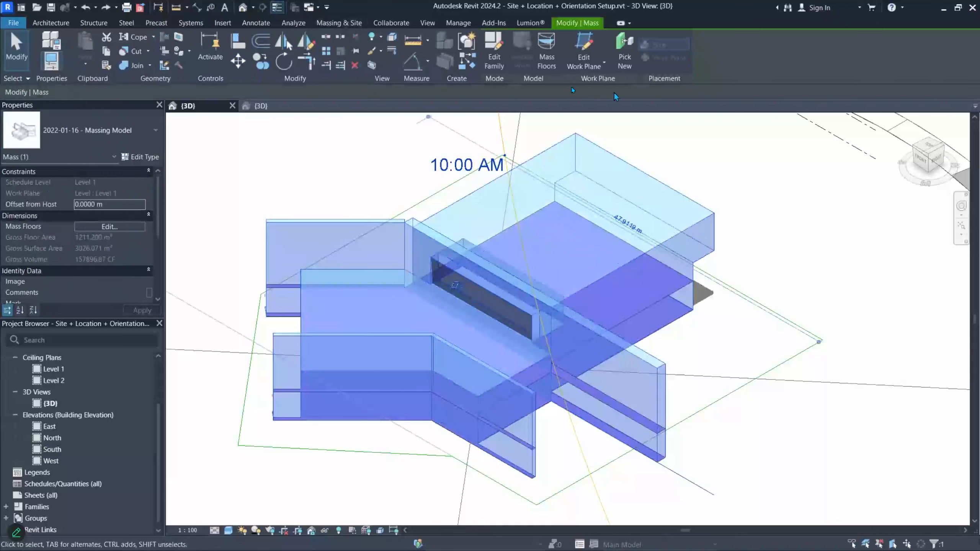
click(267, 108)
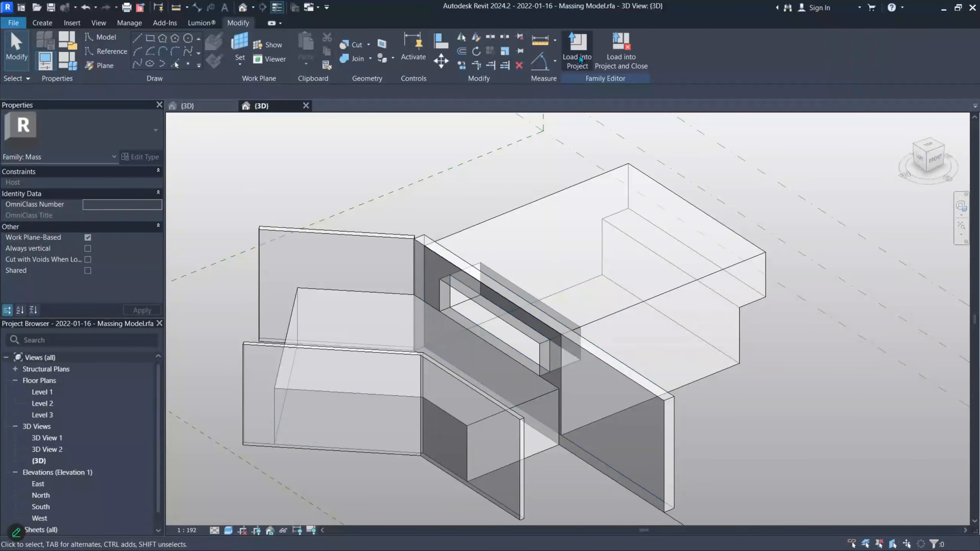
click(581, 59)
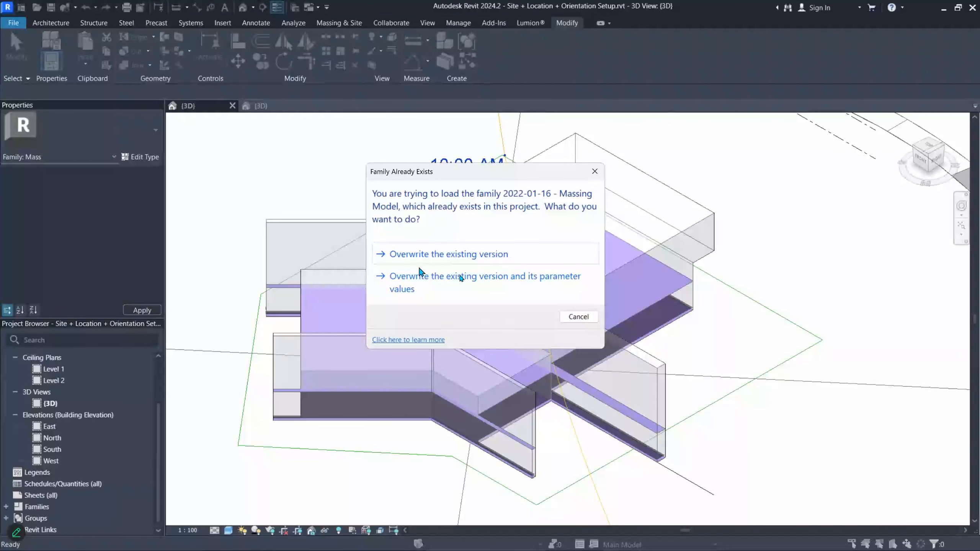
click(456, 281)
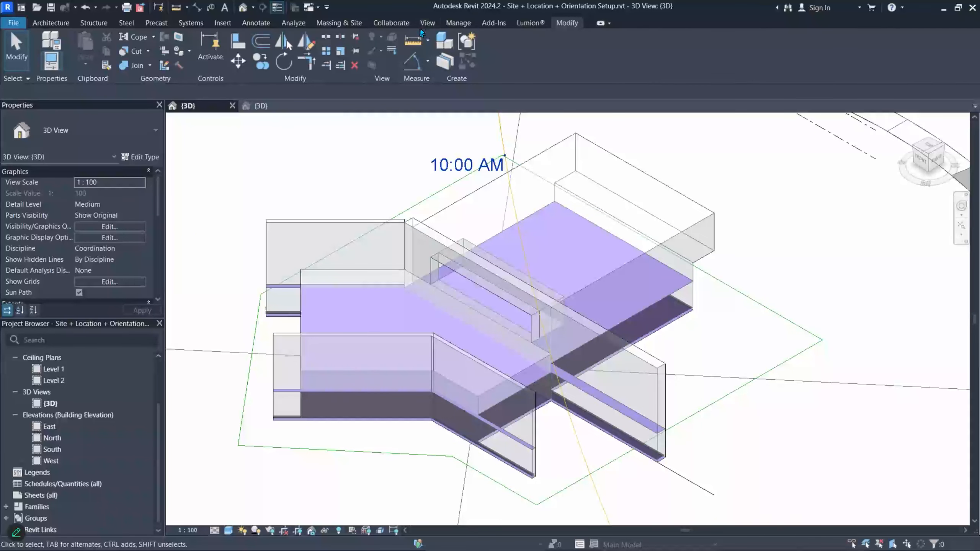
click(334, 24)
click(65, 43)
- Show the masses, clear the selection in the massing family, and load it into the site project again
click(64, 44)
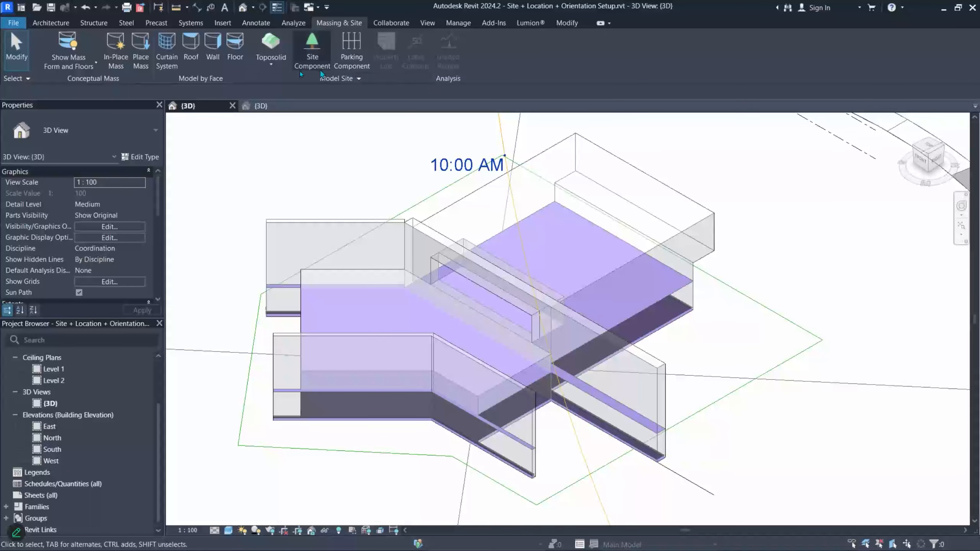
click(261, 106)
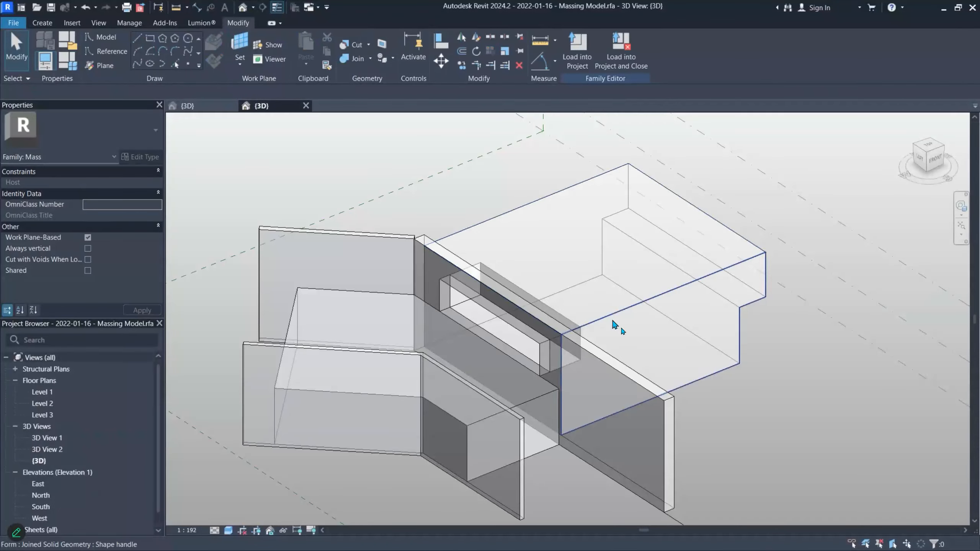
scroll(623, 335, down, 1)
middle_drag(615, 333, 587, 330)
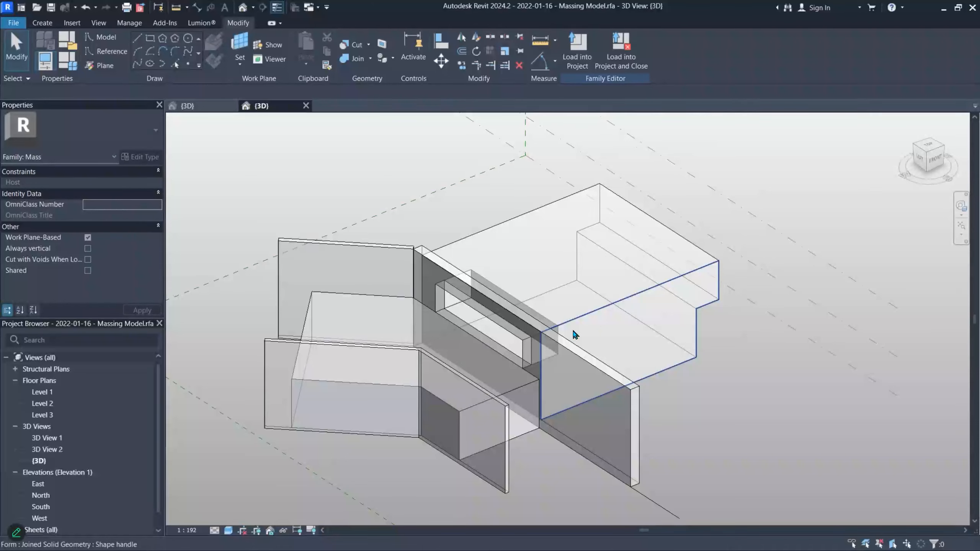
click(189, 105)
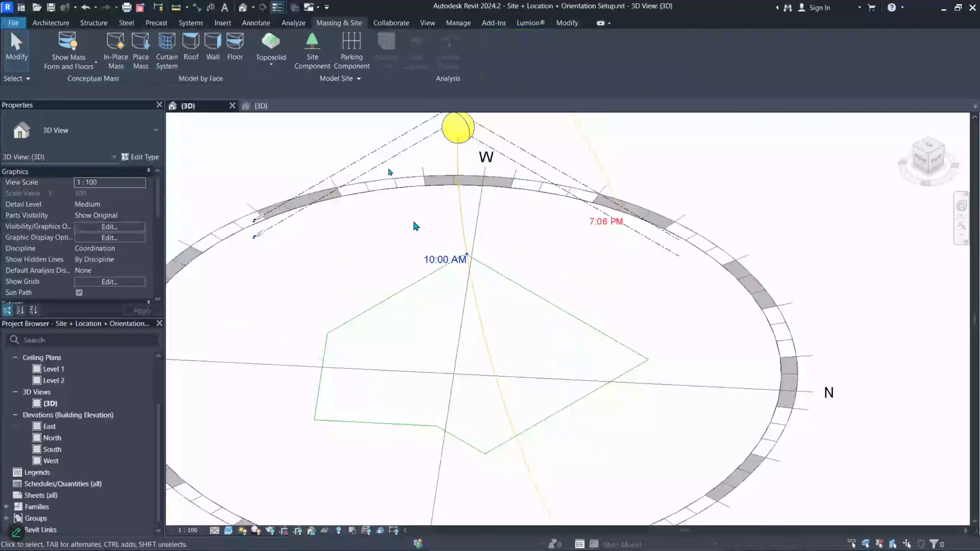
click(259, 106)
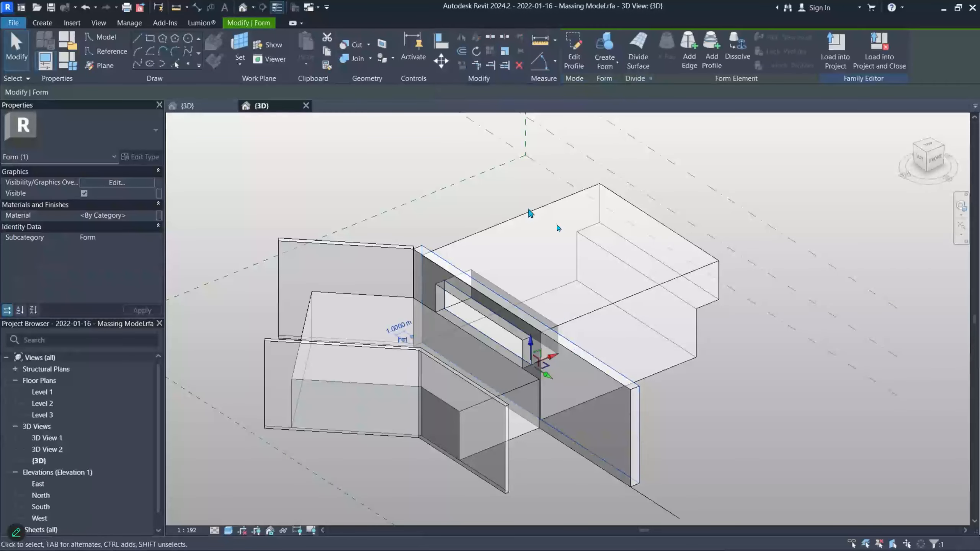
click(482, 133)
click(578, 49)
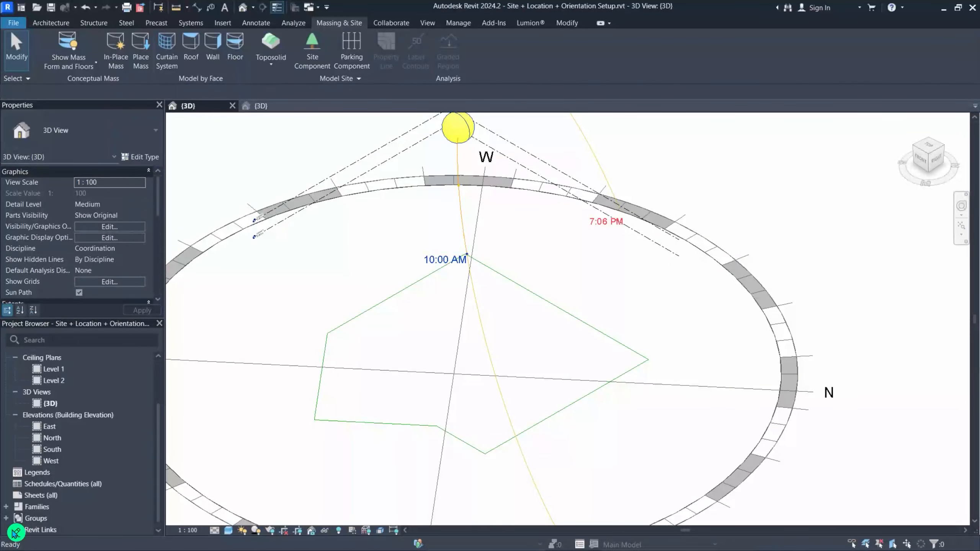
- Expand the Families list in the Project Browser
double_click(36, 507)
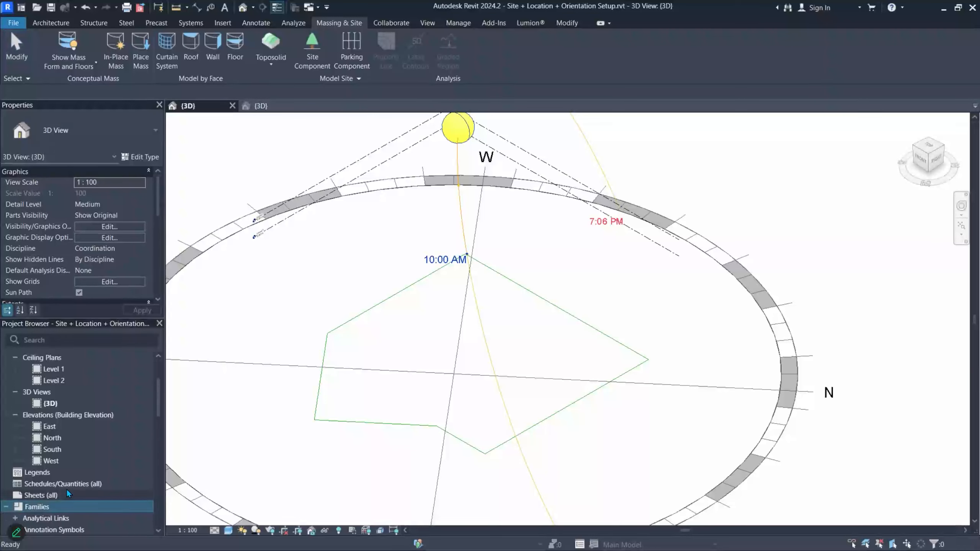
scroll(104, 486, down, 8)
scroll(101, 483, up, 3)
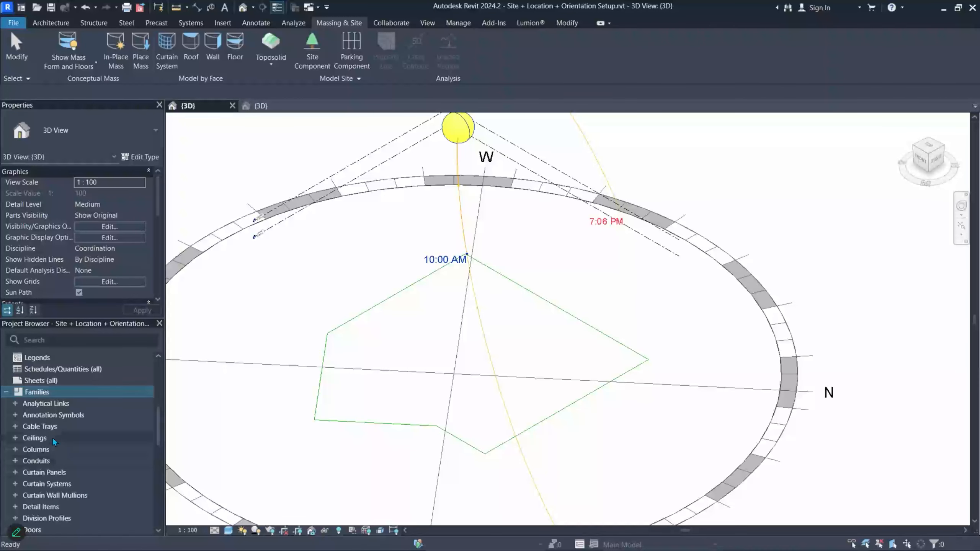
scroll(42, 471, down, 2)
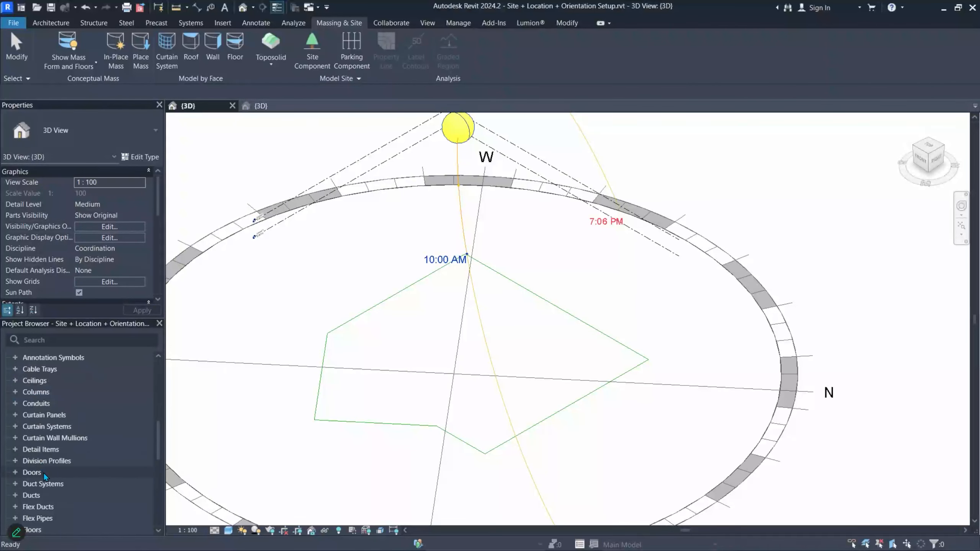
scroll(59, 470, up, 2)
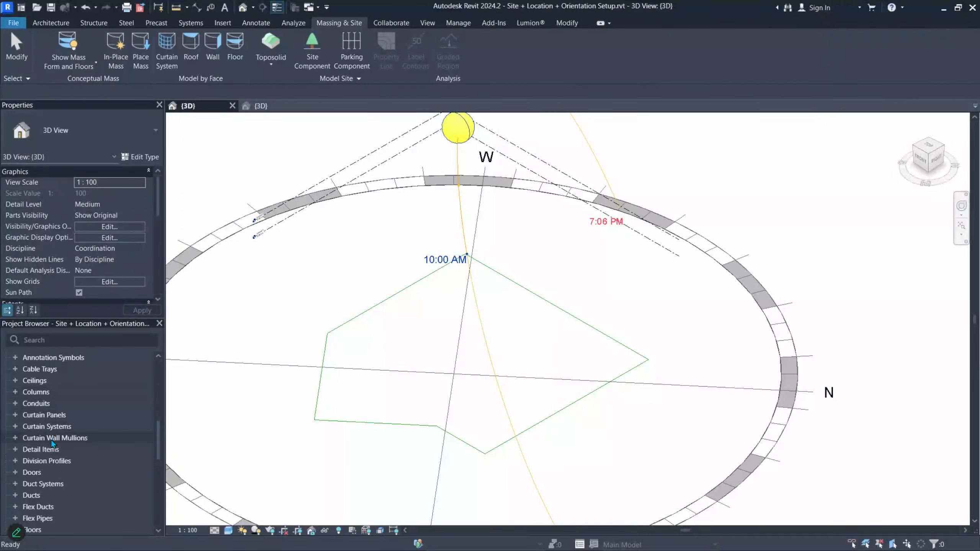
scroll(55, 455, down, 5)
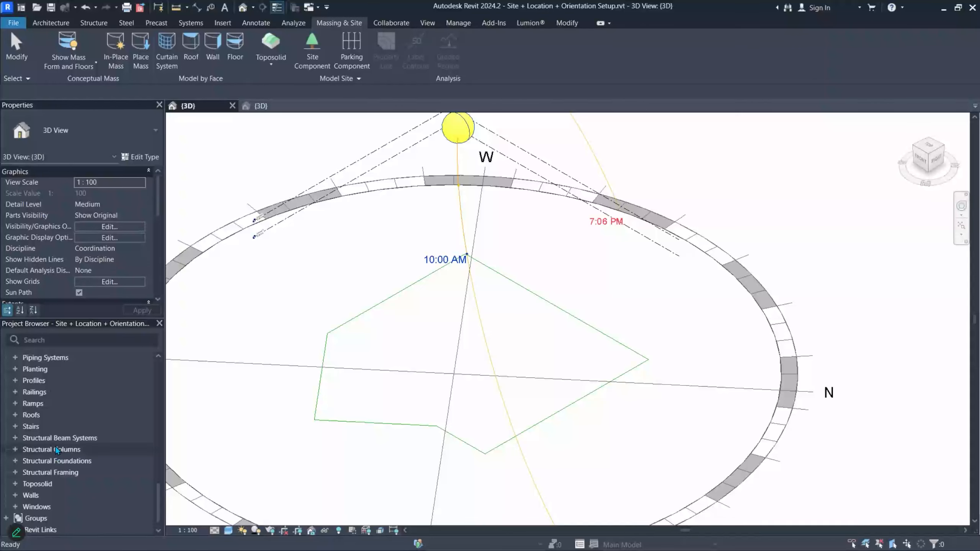
scroll(46, 411, up, 2)
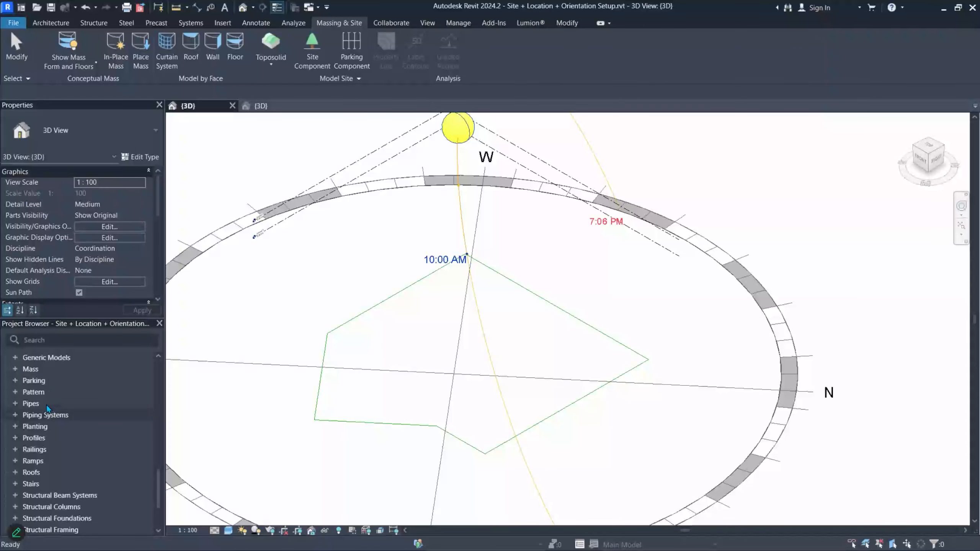
- Expand Mass > 2022-01-16 - Massing Model to show its type, and check the family's right-click options
click(15, 370)
click(55, 382)
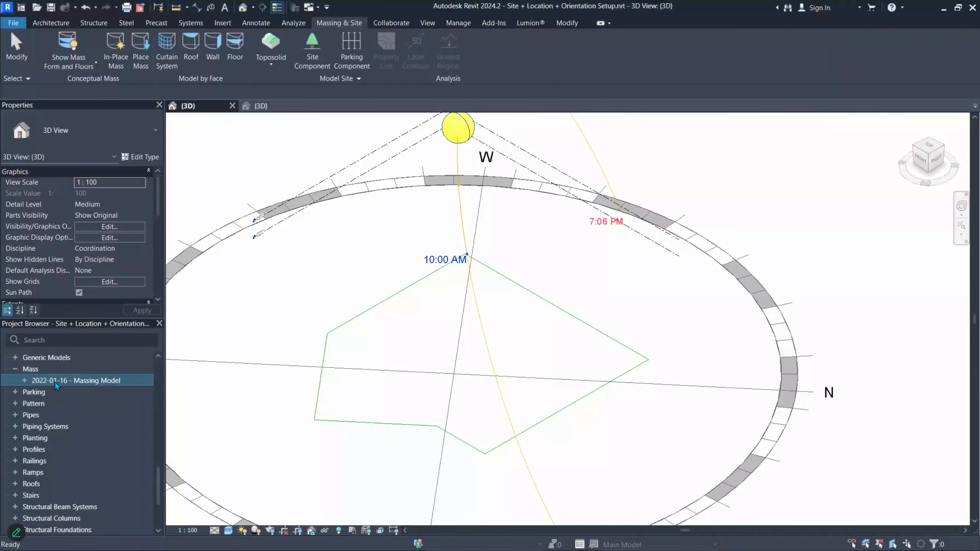
click(24, 380)
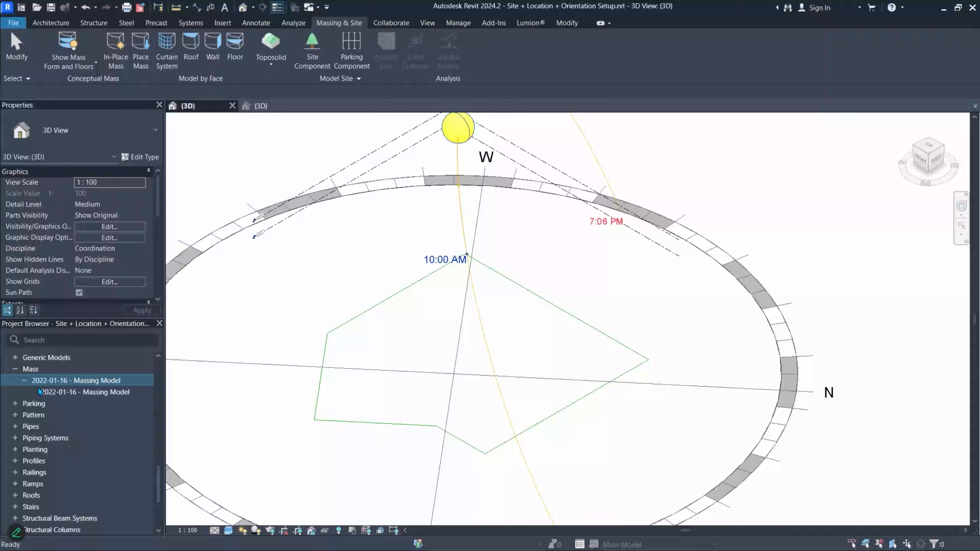
click(89, 392)
click(101, 382)
right_click(110, 382)
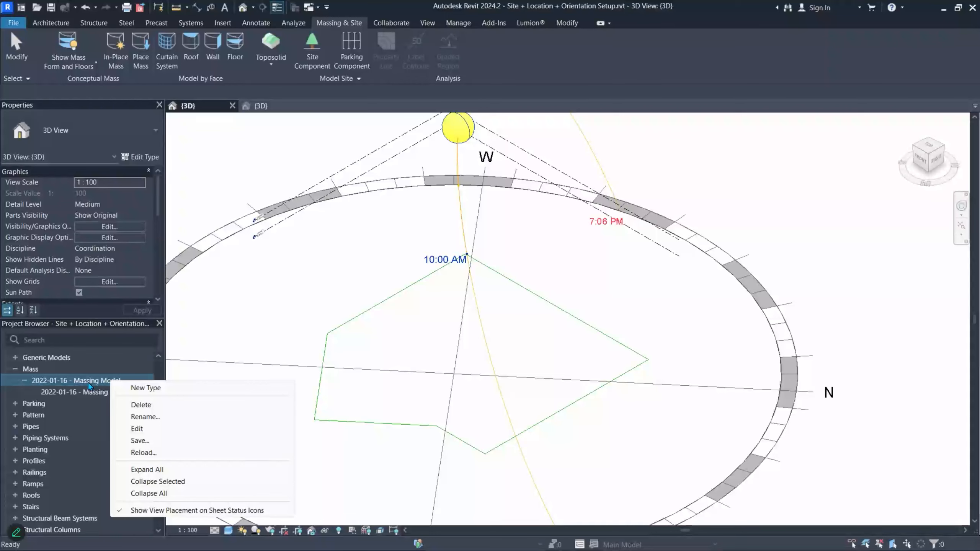
key(Escape)
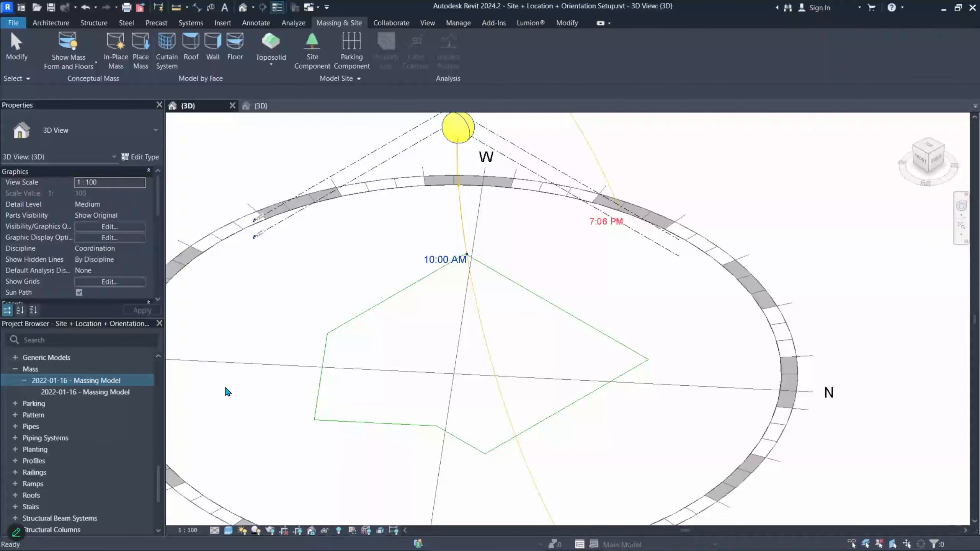
- Place the 2022-01-16 - Massing Model on Level 1 at the centre of the site
scroll(387, 387, down, 4)
drag(90, 390, 401, 384)
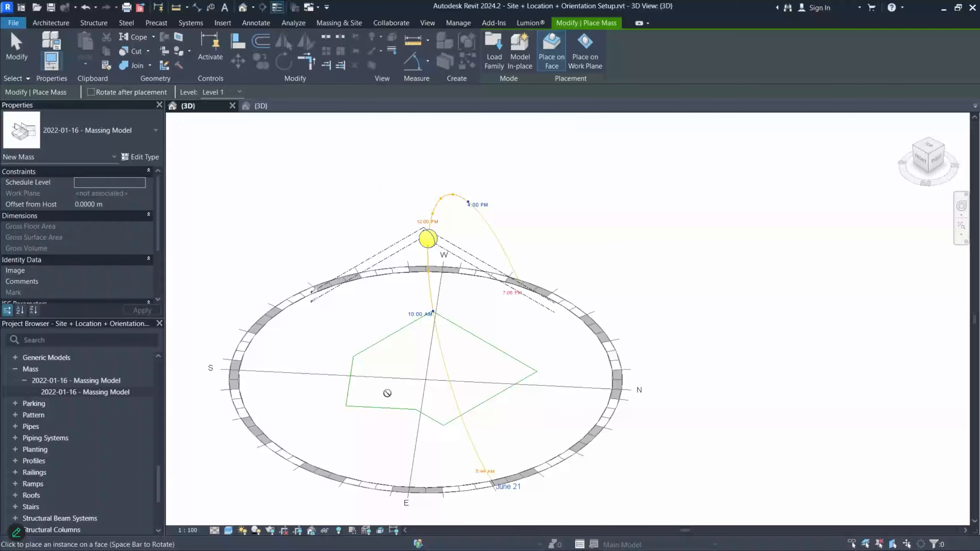
click(465, 348)
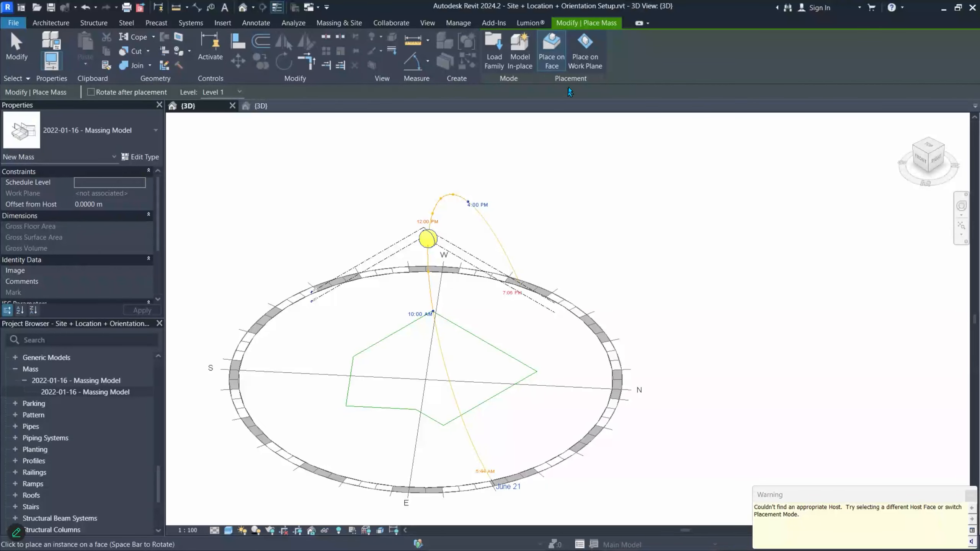
click(579, 73)
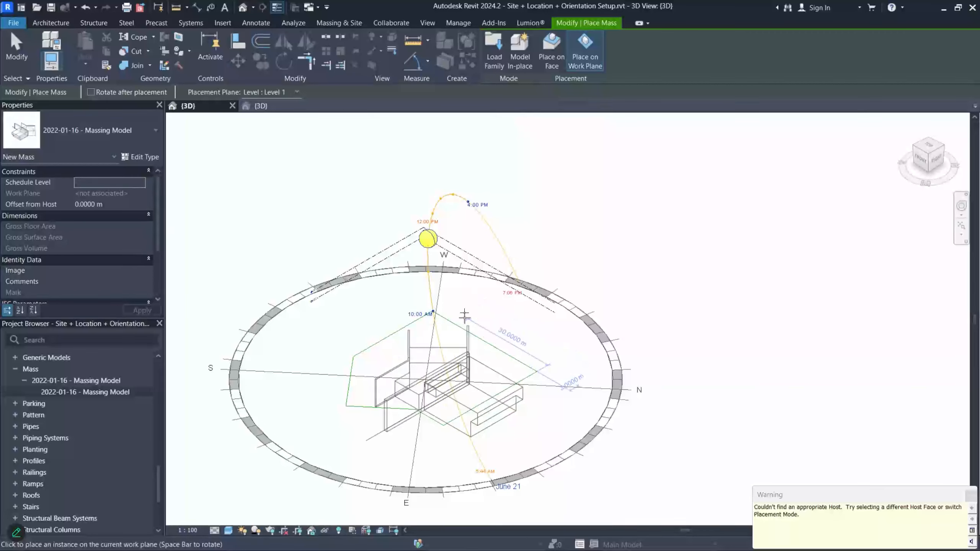
click(464, 290)
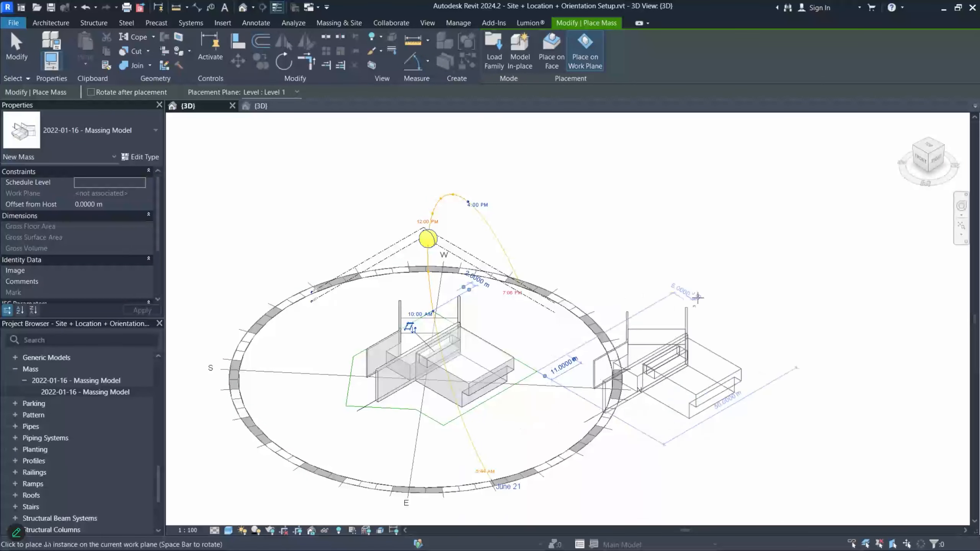
key(Escape)
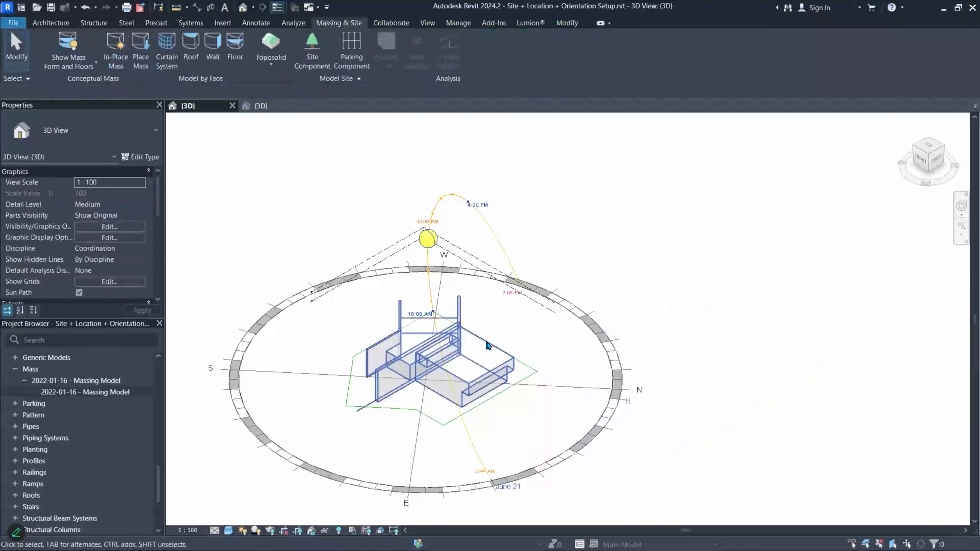
- Delete the Massing Model type with its placed instance, then delete the family from the project
click(474, 376)
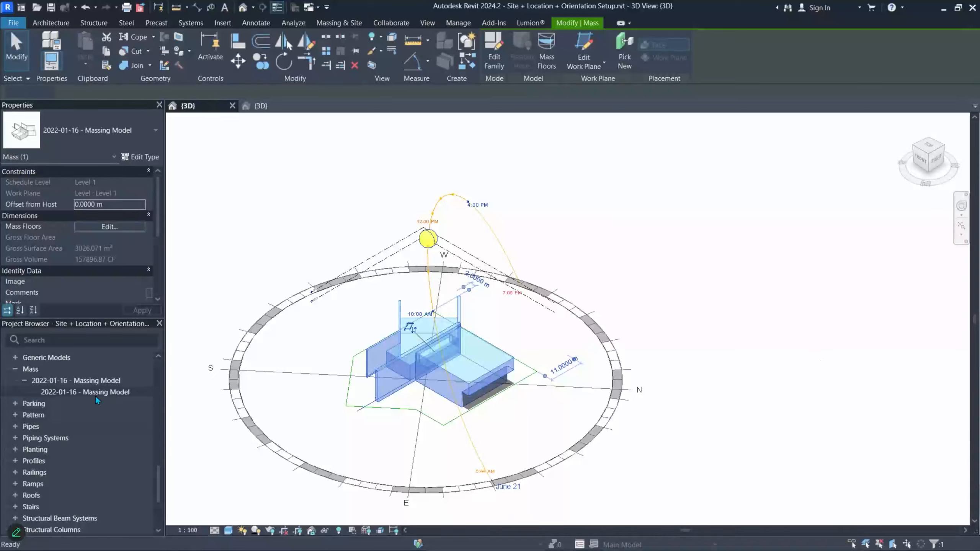
right_click(97, 393)
click(128, 410)
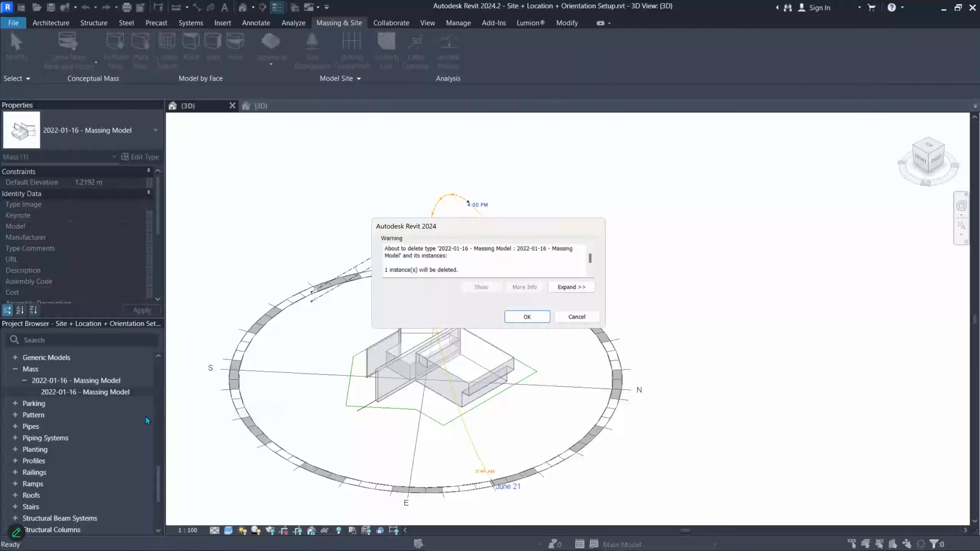
click(530, 319)
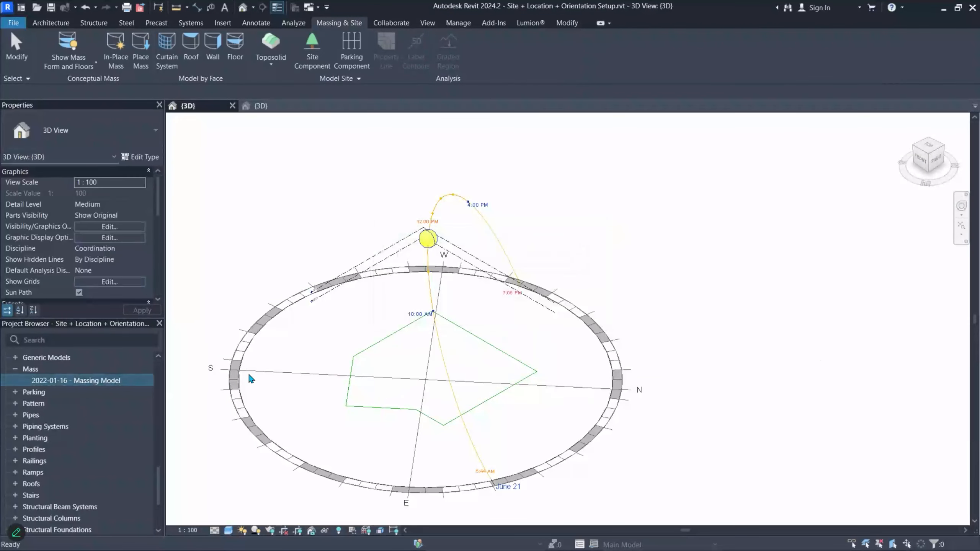
right_click(94, 382)
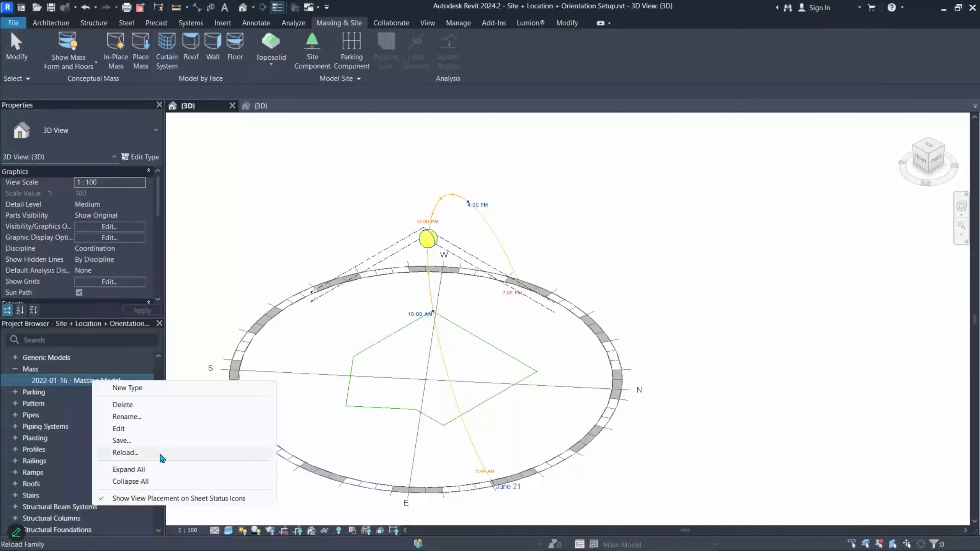
click(145, 405)
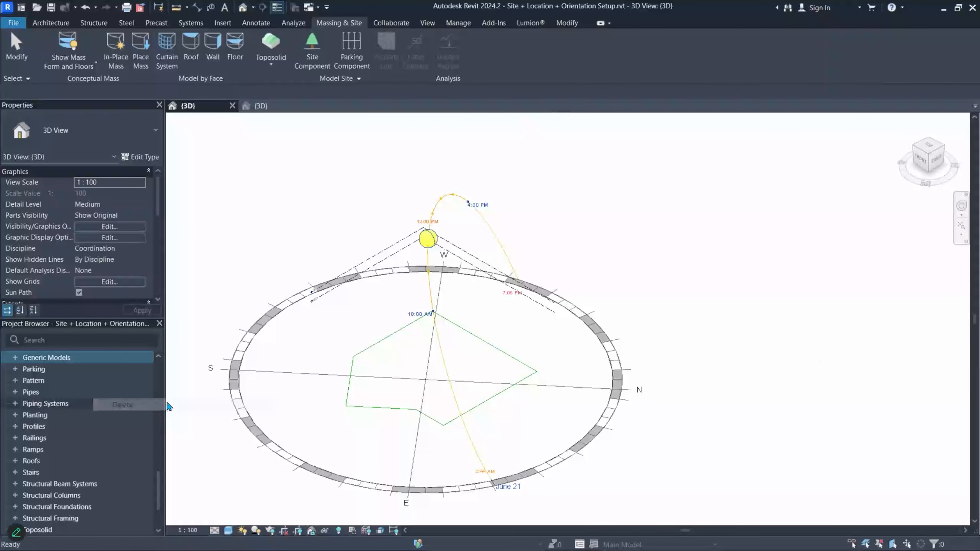
- Reload the edited massing family from its open family view into the site project
click(291, 108)
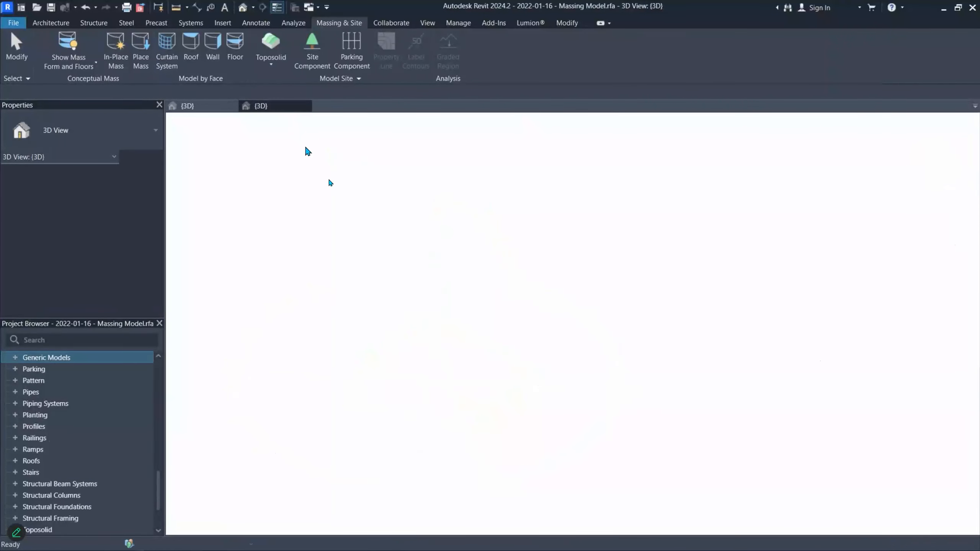
click(454, 315)
click(491, 176)
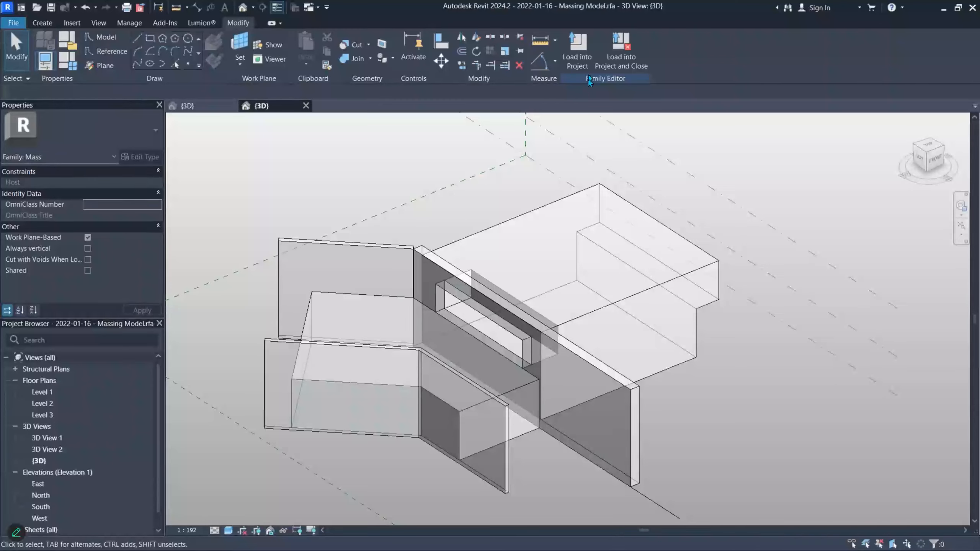
click(577, 50)
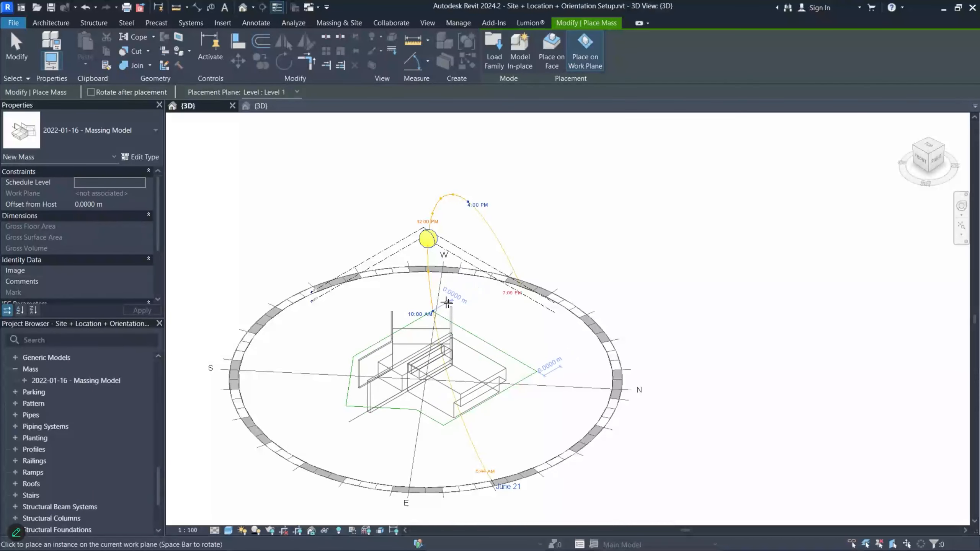
- Finish placing the edited mass on the site, select it to check it, and widen the Project Browser
scroll(453, 307, up, 5)
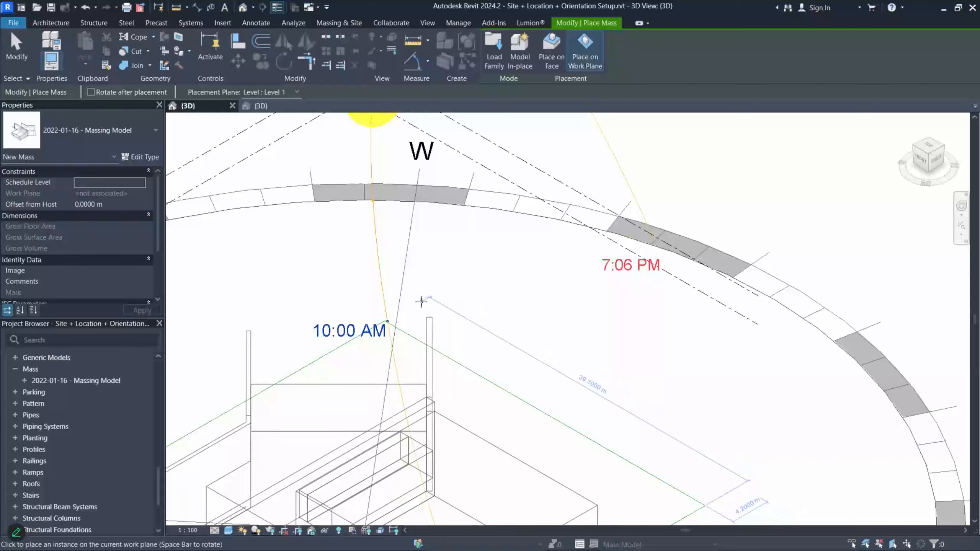
scroll(417, 294, down, 5)
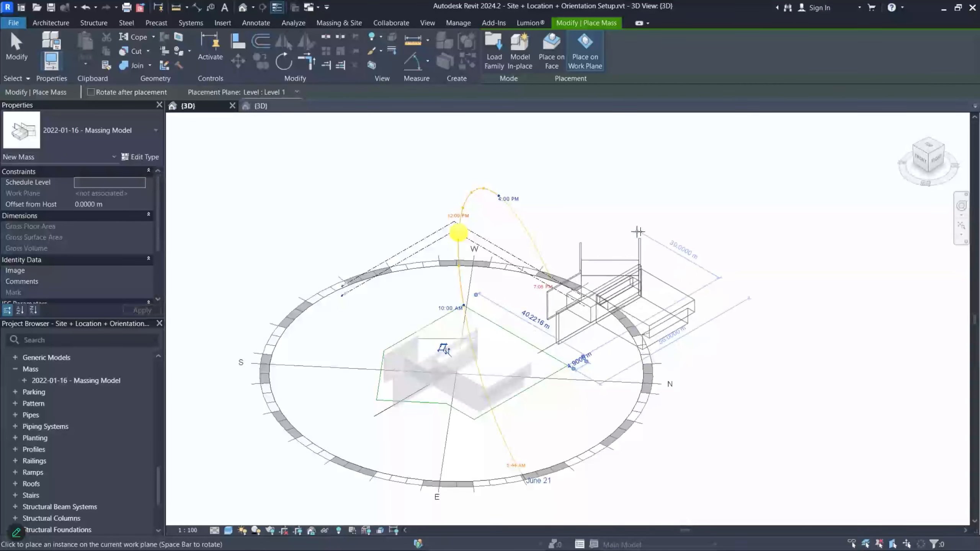
key(Escape)
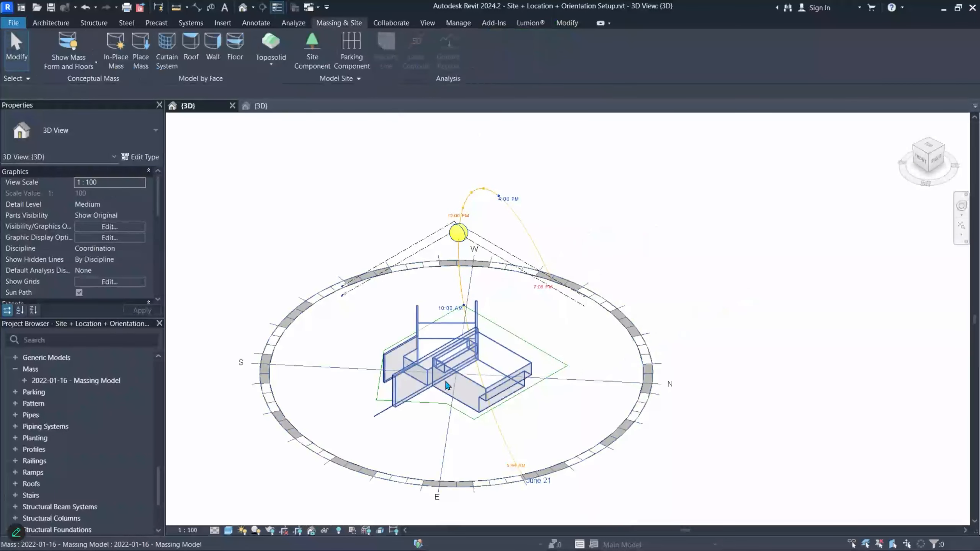
click(457, 378)
click(469, 390)
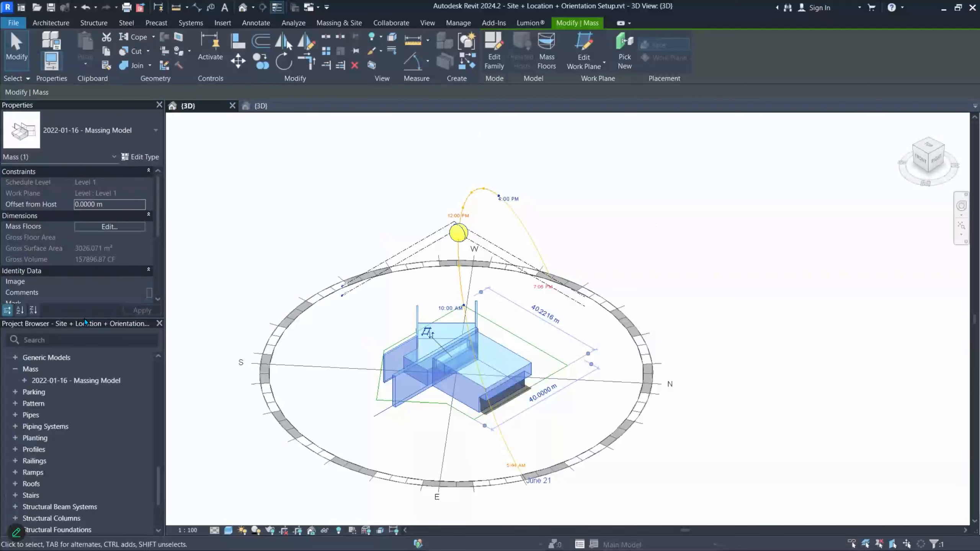
drag(85, 317, 98, 256)
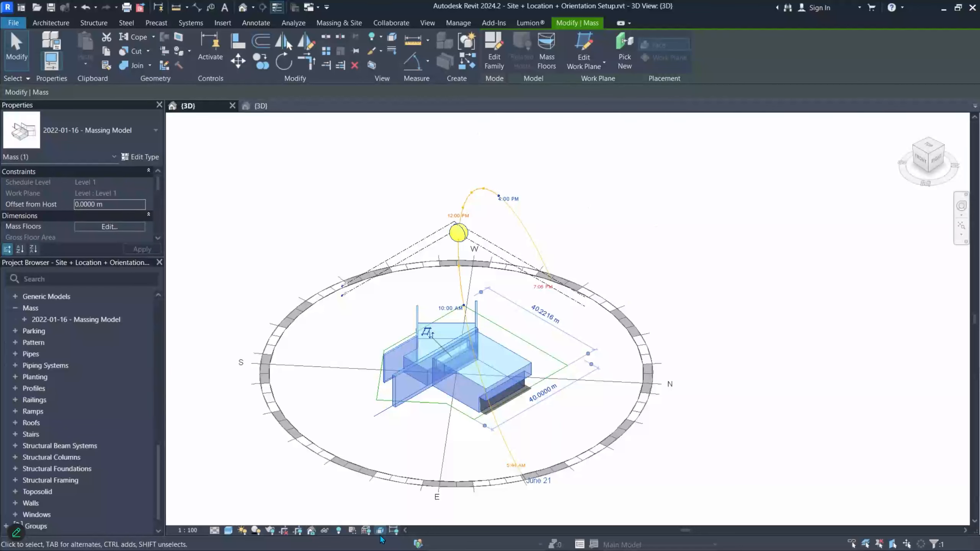
click(338, 531)
click(338, 531)
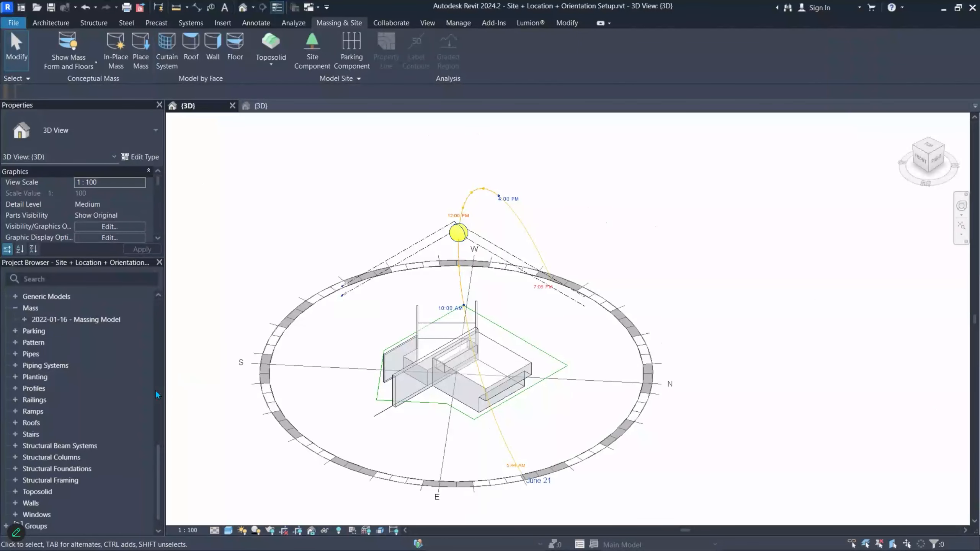
- Collapse Views (all), re-expand Families, and select the Analytical Links category in the Project Browser
scroll(60, 301, up, 15)
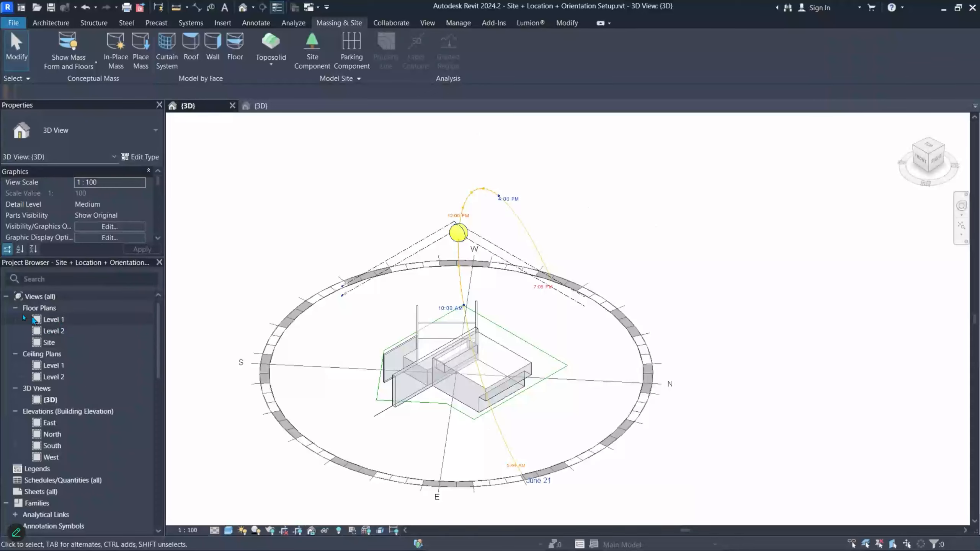
click(6, 297)
click(6, 296)
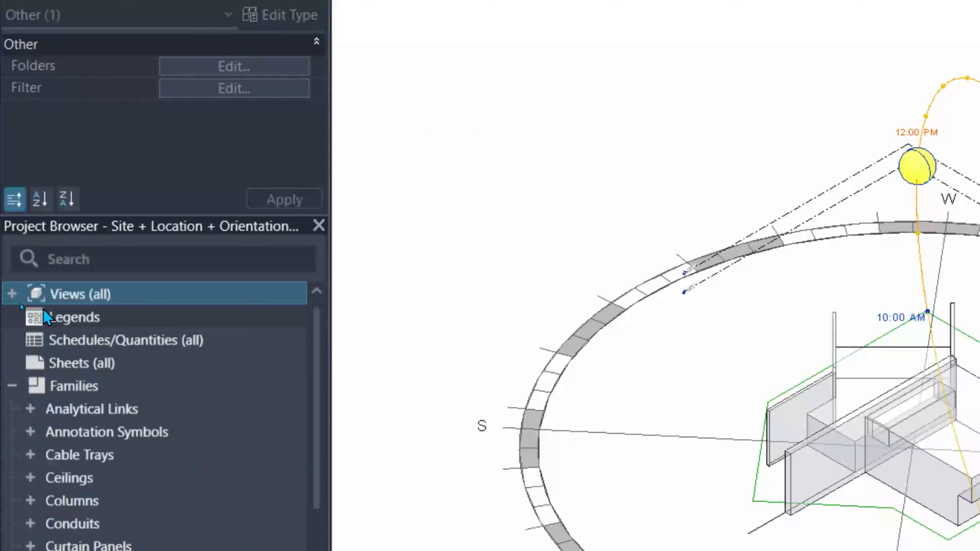
click(11, 294)
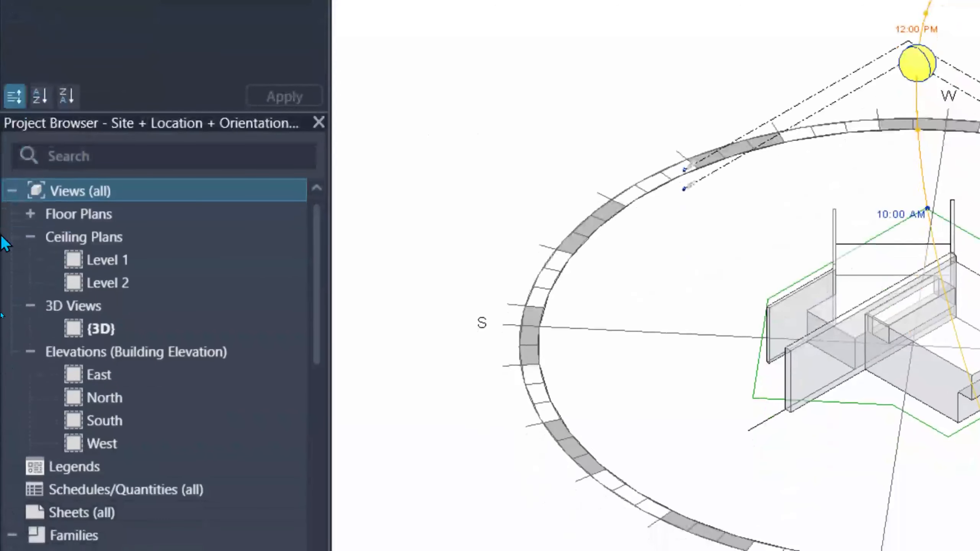
click(11, 191)
click(12, 287)
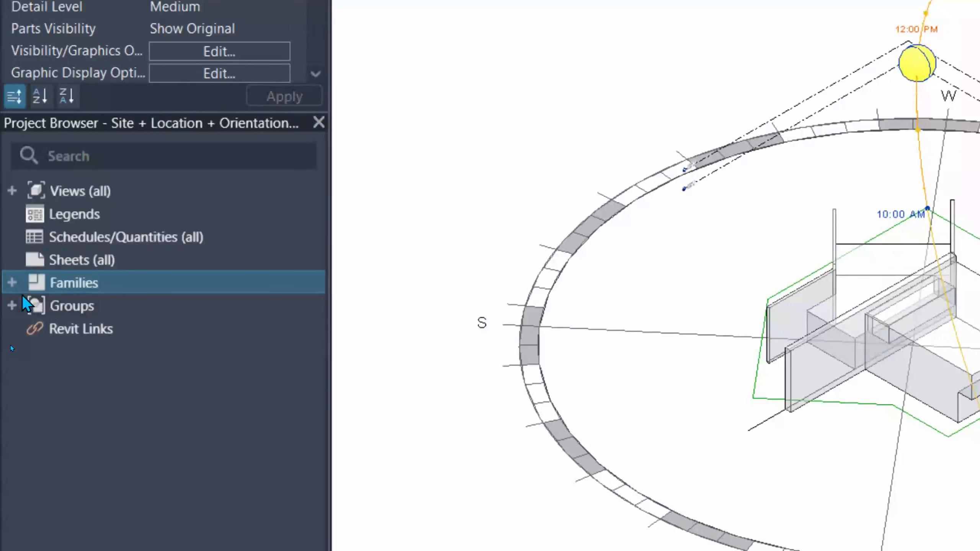
click(12, 282)
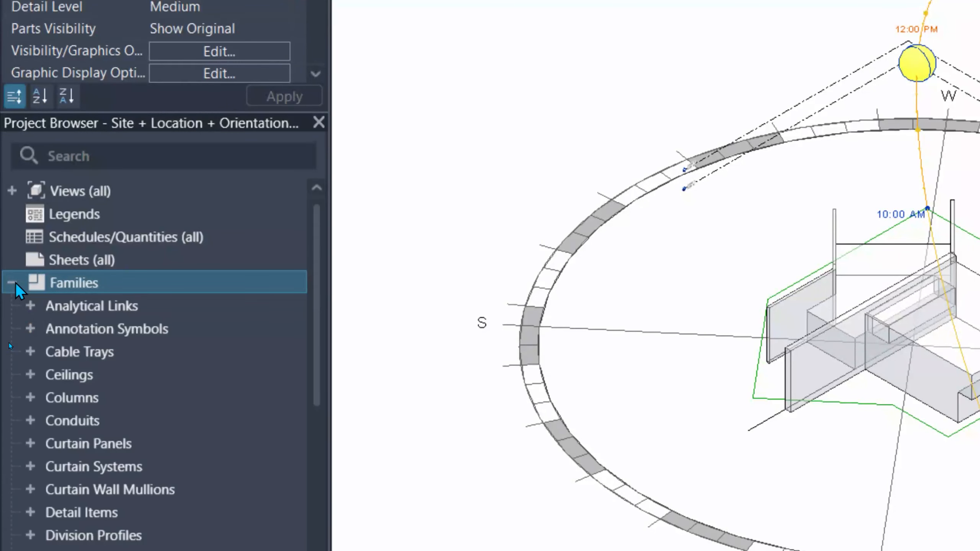
click(93, 303)
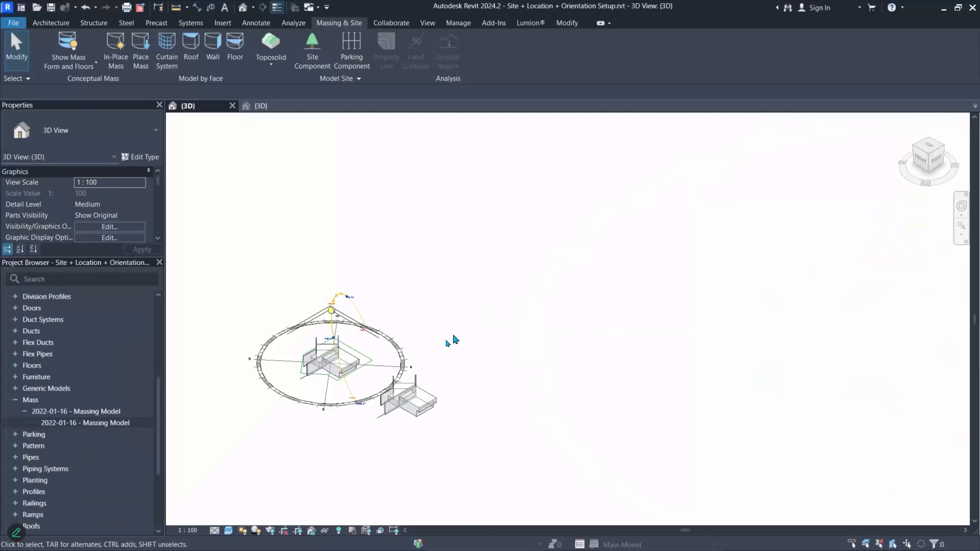
- Select the placed 2022-01-16 - Massing Model form on the site in the 3D view
click(404, 399)
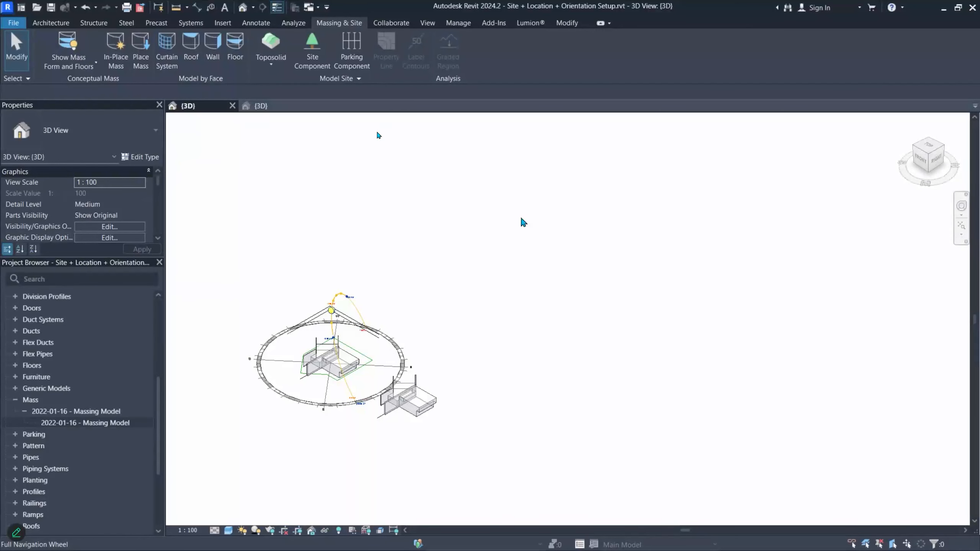
- Minimize Revit, exit and close the full-screen video player, then minimize the Miro window
click(945, 7)
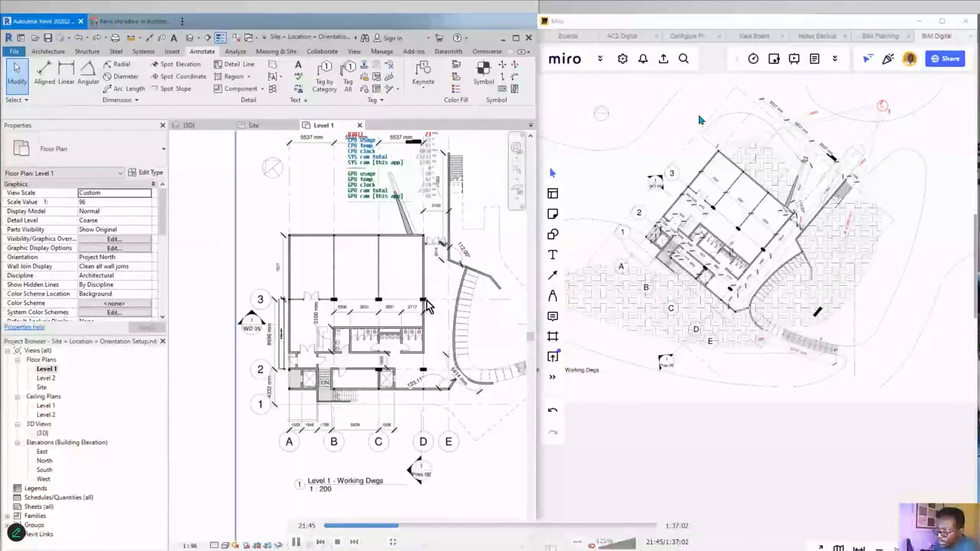
double_click(699, 117)
click(494, 105)
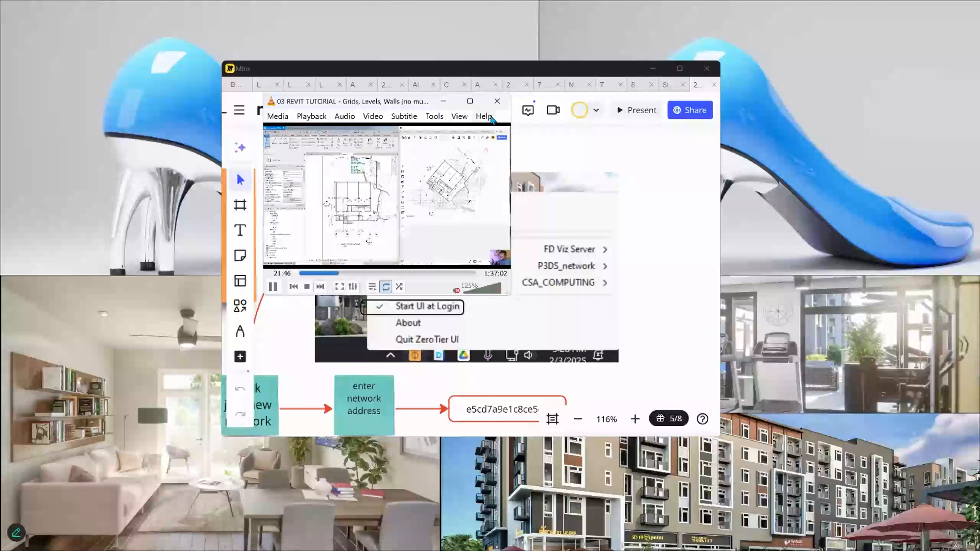
click(659, 74)
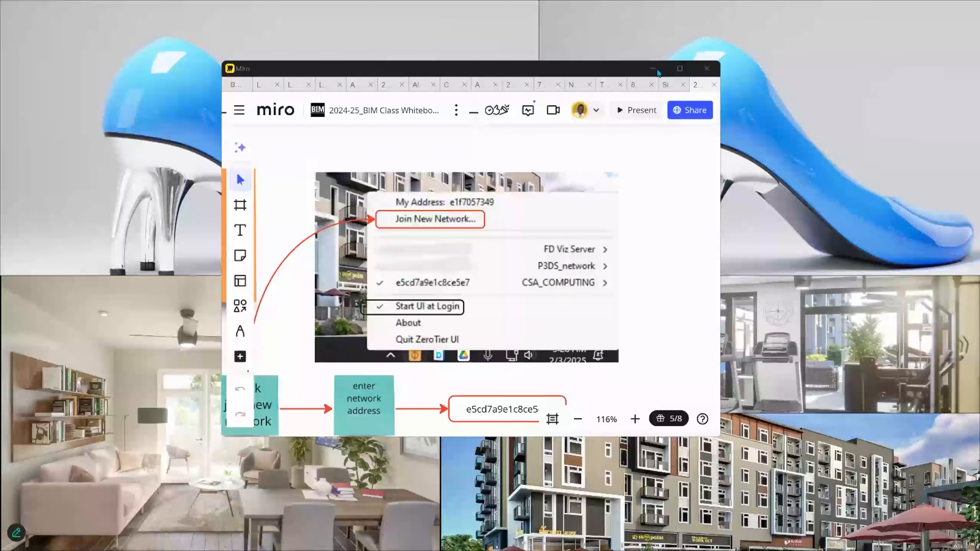